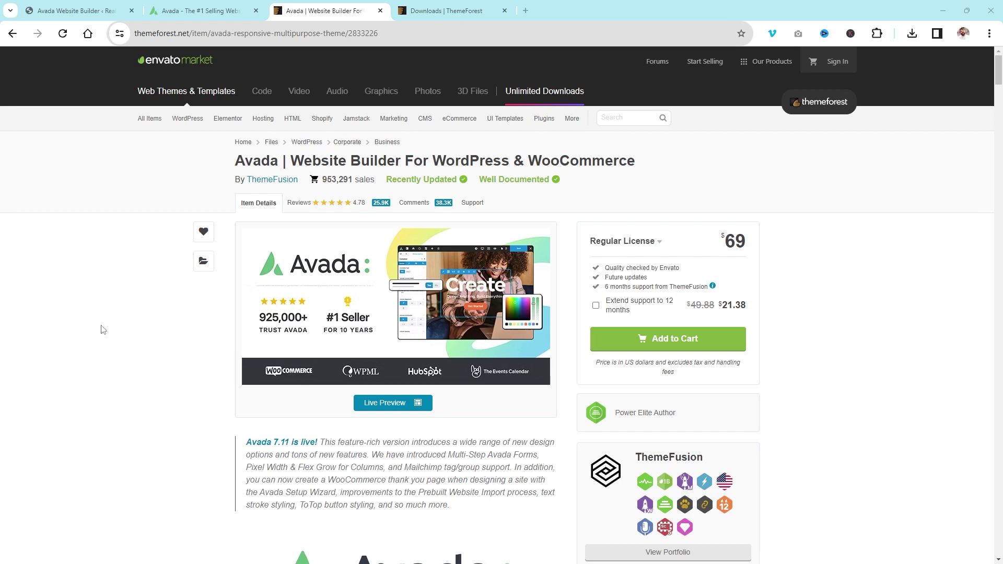
Step: Review the Avada listing on ThemeForest, including its title, Regular License price and included support terms
{"action": "scroll", "coordinate": [85, 246], "scroll_direction": "down", "scroll_amount": 1}
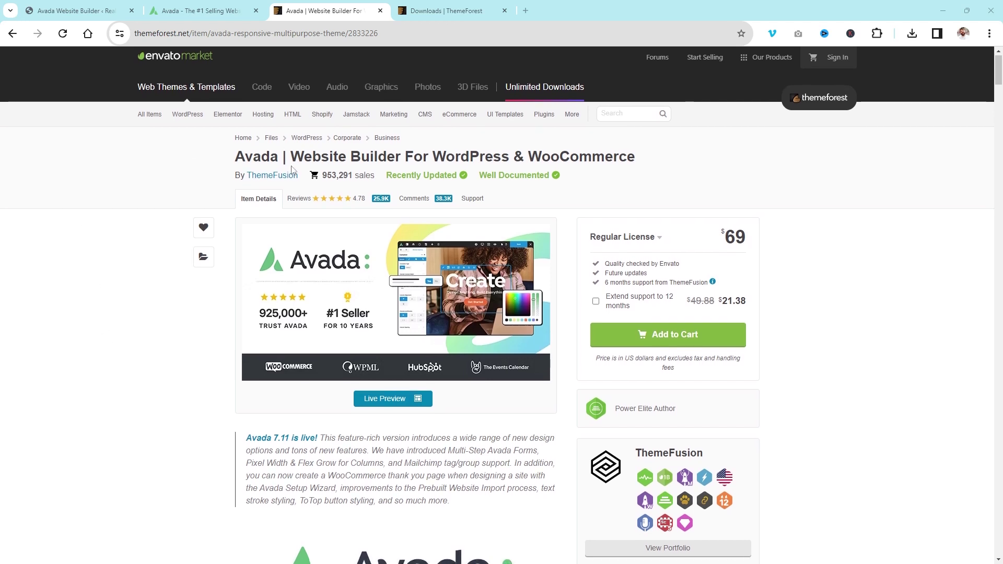
{"action": "left_click_drag", "start_coordinate": [294, 157], "coordinate": [402, 158]}
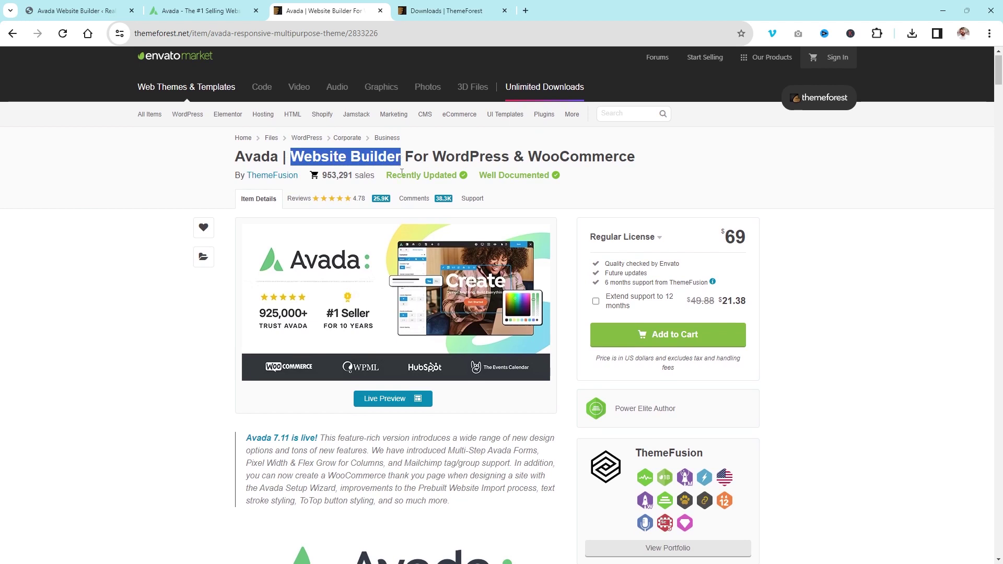
{"action": "left_click", "coordinate": [823, 189]}
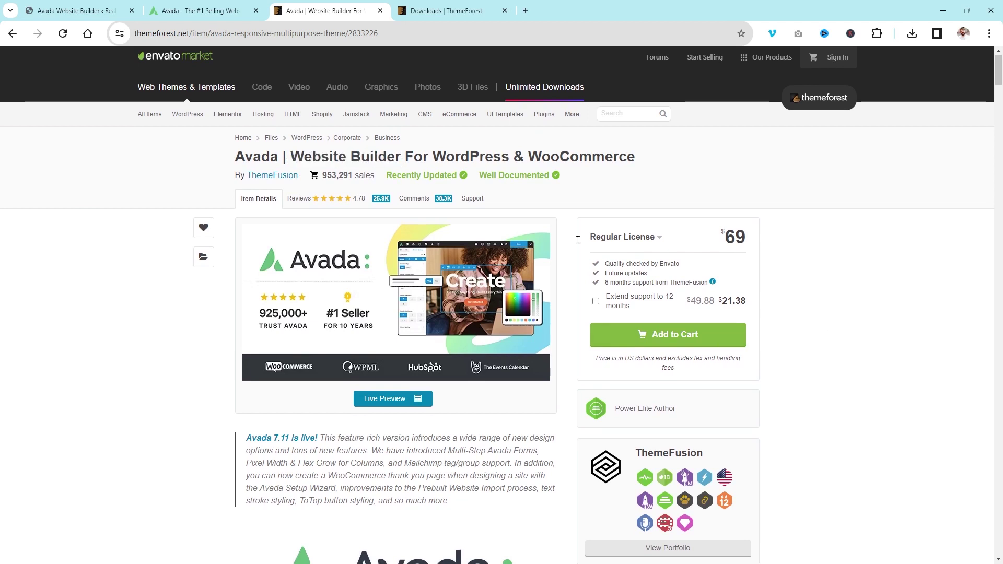
{"action": "scroll", "coordinate": [823, 317], "scroll_direction": "down", "scroll_amount": 3}
{"action": "scroll", "coordinate": [444, 216], "scroll_direction": "up", "scroll_amount": 3}
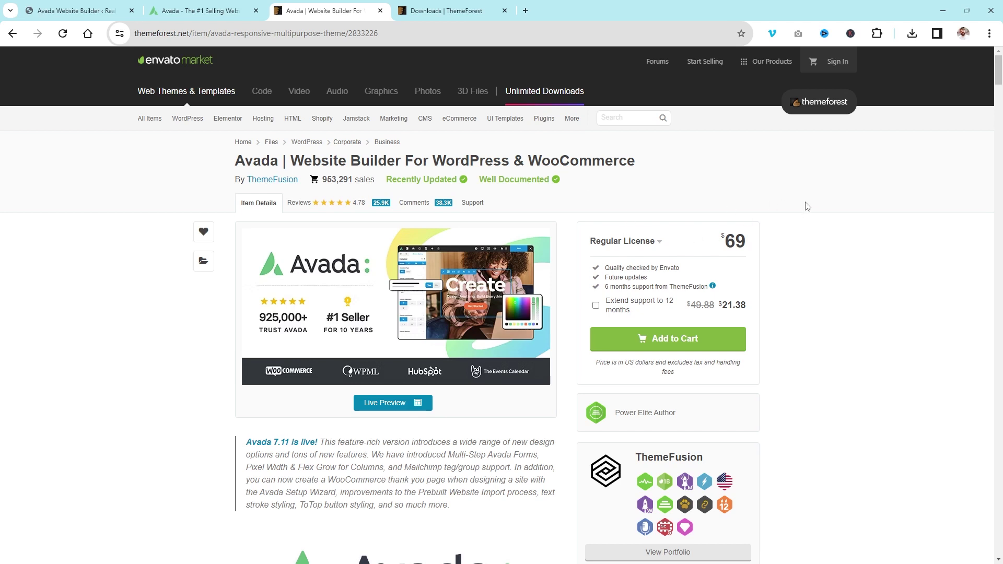
{"action": "scroll", "coordinate": [813, 215], "scroll_direction": "down", "scroll_amount": 2}
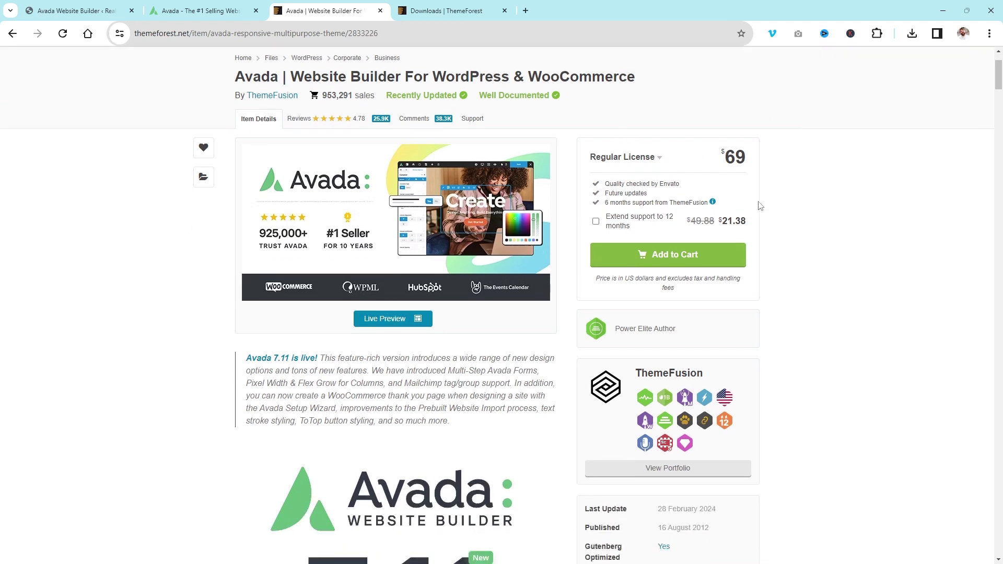
{"action": "left_click_drag", "start_coordinate": [748, 152], "coordinate": [726, 152]}
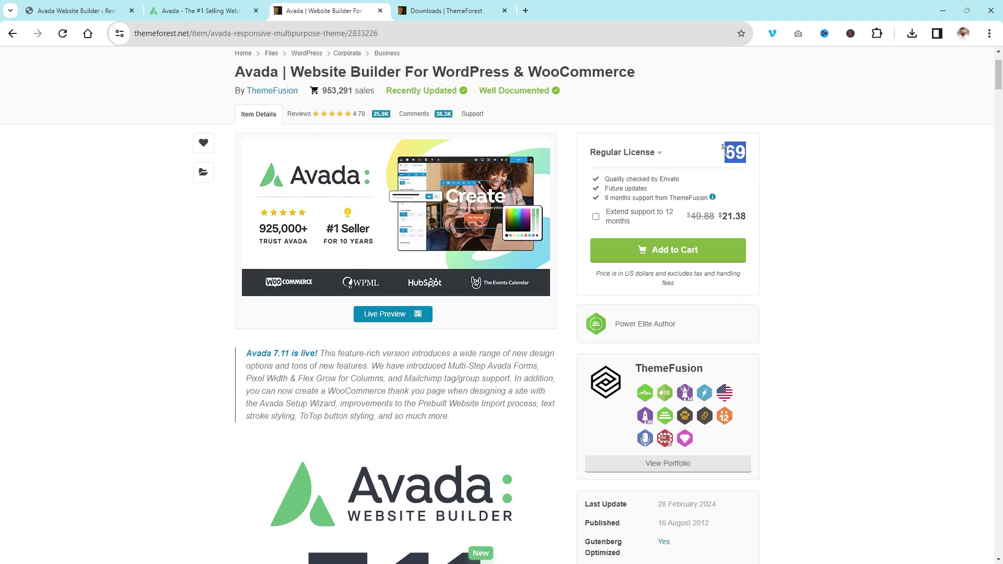
{"action": "left_click", "coordinate": [831, 218]}
{"action": "scroll", "coordinate": [812, 197], "scroll_direction": "up", "scroll_amount": 2}
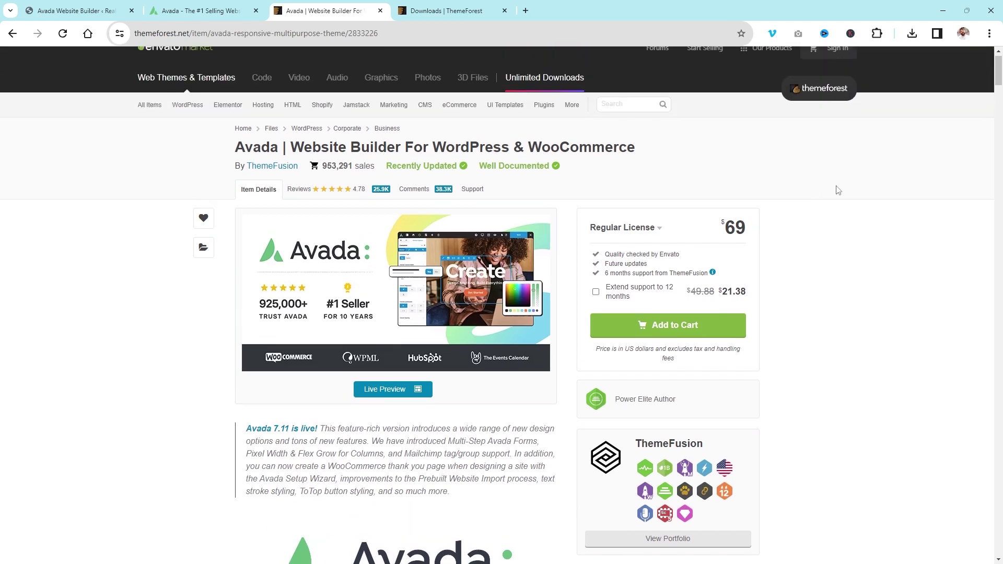
{"action": "scroll", "coordinate": [838, 190], "scroll_direction": "down", "scroll_amount": 3}
{"action": "scroll", "coordinate": [837, 190], "scroll_direction": "up", "scroll_amount": 3}
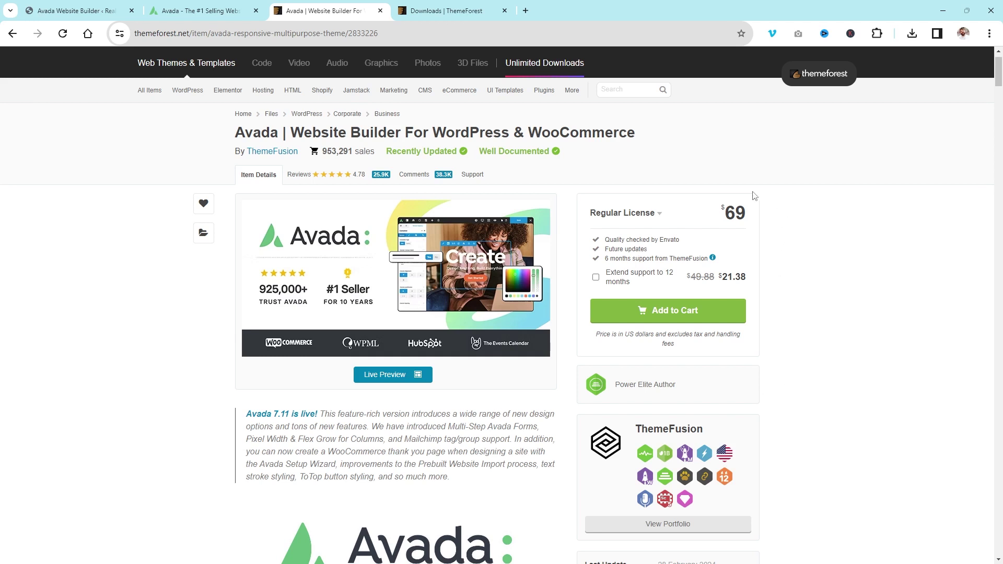
{"action": "scroll", "coordinate": [891, 226], "scroll_direction": "down", "scroll_amount": 3}
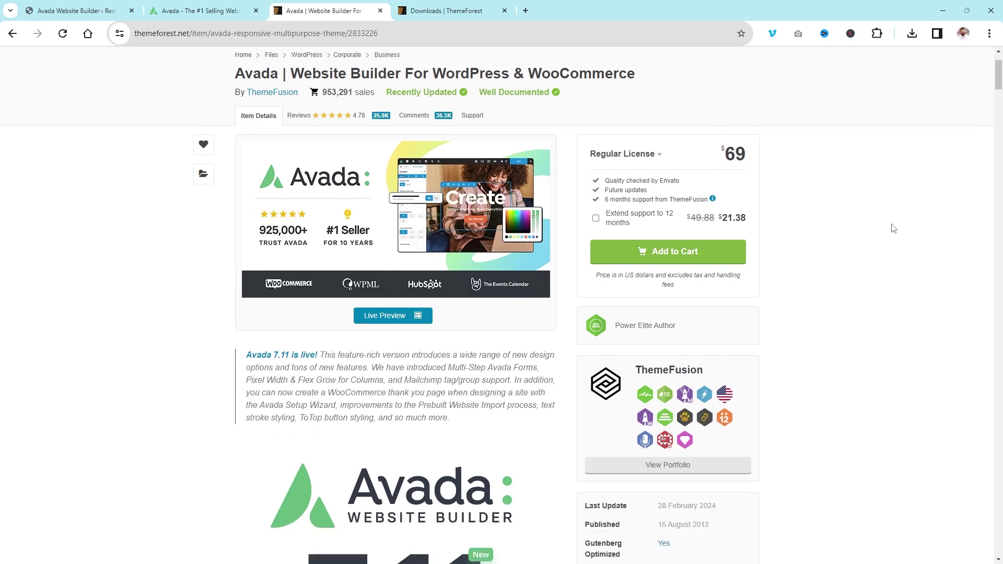
{"action": "scroll", "coordinate": [757, 261], "scroll_direction": "up", "scroll_amount": 3}
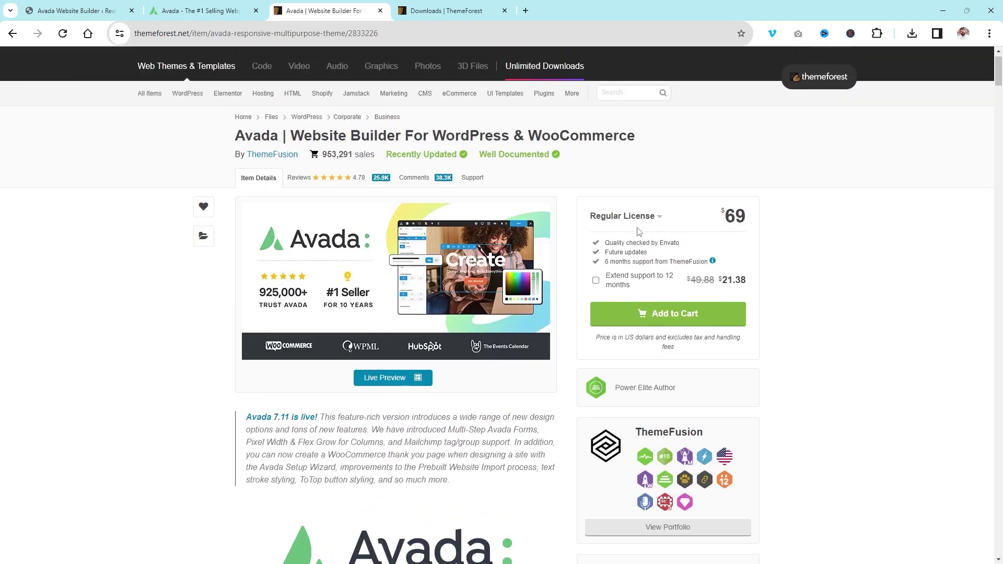
{"action": "left_click_drag", "start_coordinate": [722, 225], "coordinate": [751, 217]}
{"action": "left_click", "coordinate": [850, 266]}
{"action": "scroll", "coordinate": [855, 243], "scroll_direction": "up", "scroll_amount": 1}
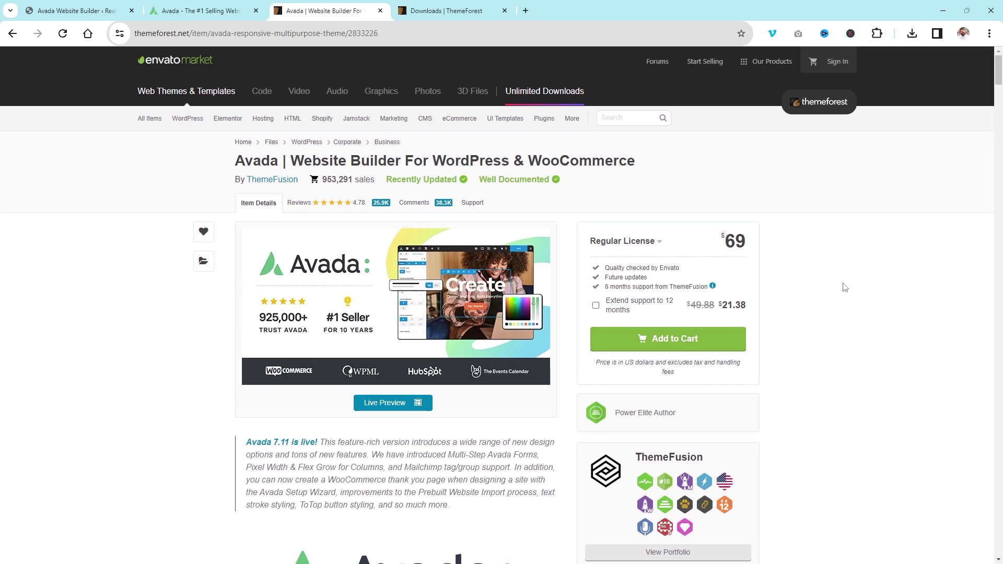
Step: Go to the ThemeForest account's downloads page and check the download options for the first Avada purchase
{"action": "left_click", "coordinate": [490, 6]}
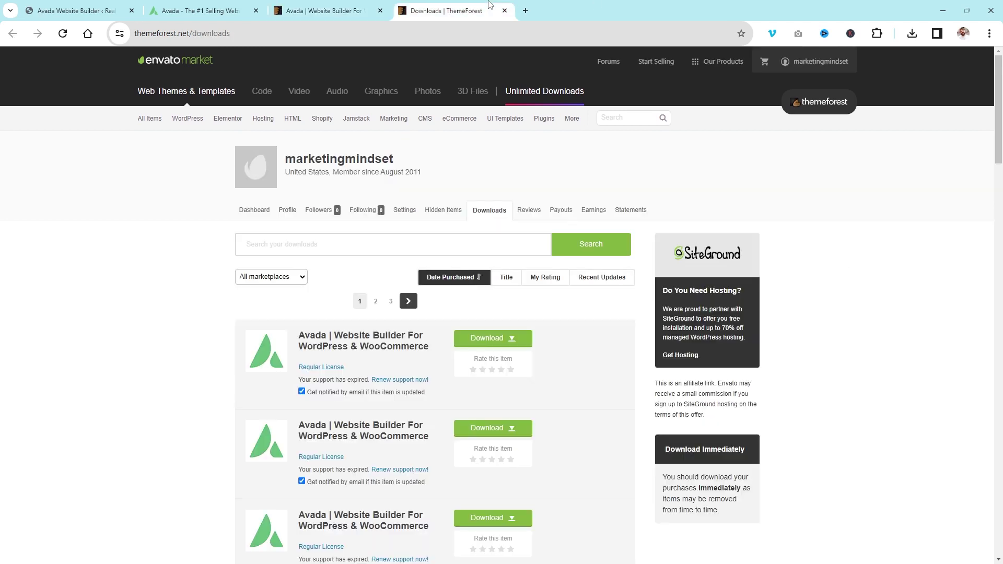
{"action": "mouse_move", "coordinate": [820, 63]}
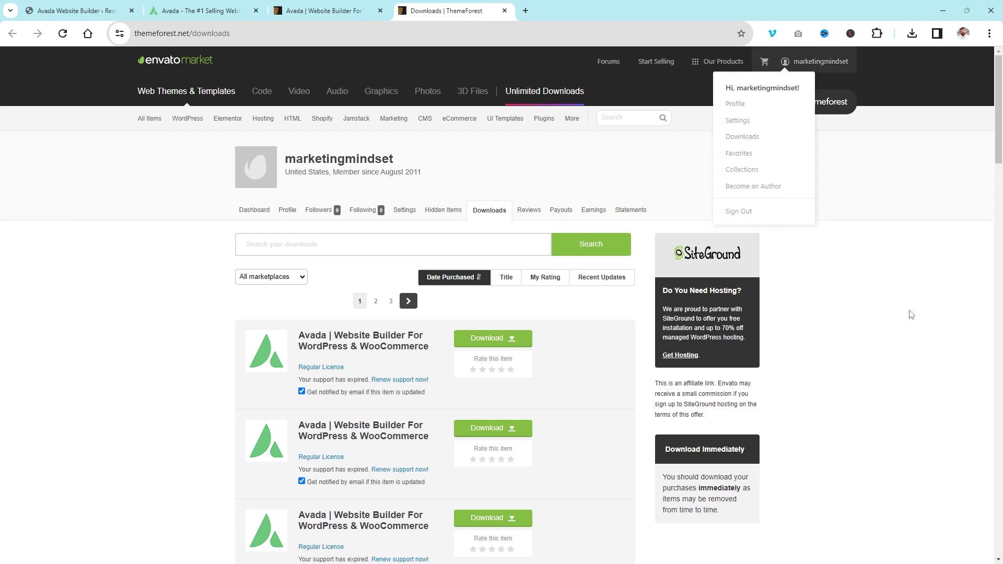
{"action": "scroll", "coordinate": [911, 314], "scroll_direction": "down", "scroll_amount": 4}
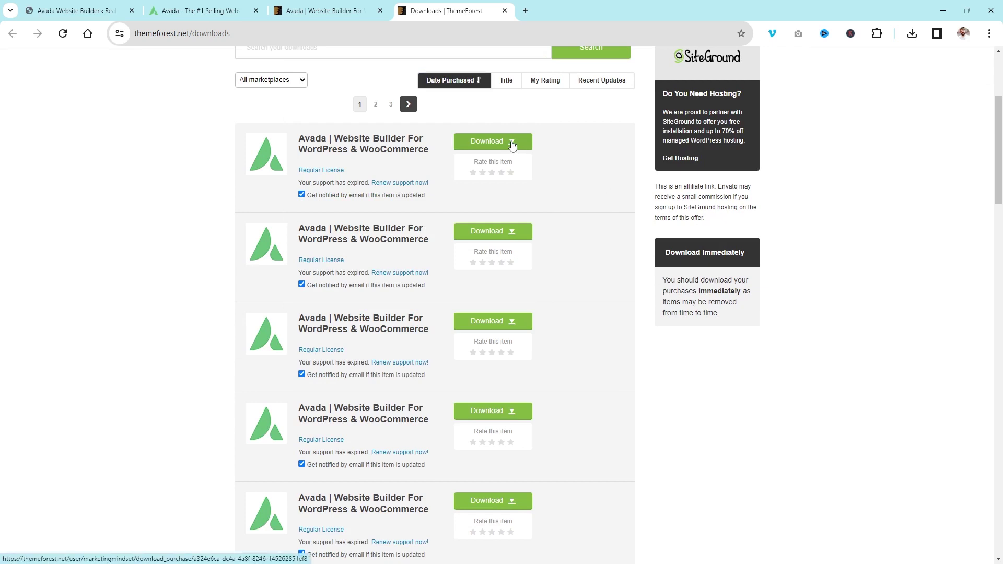
{"action": "left_click", "coordinate": [511, 144]}
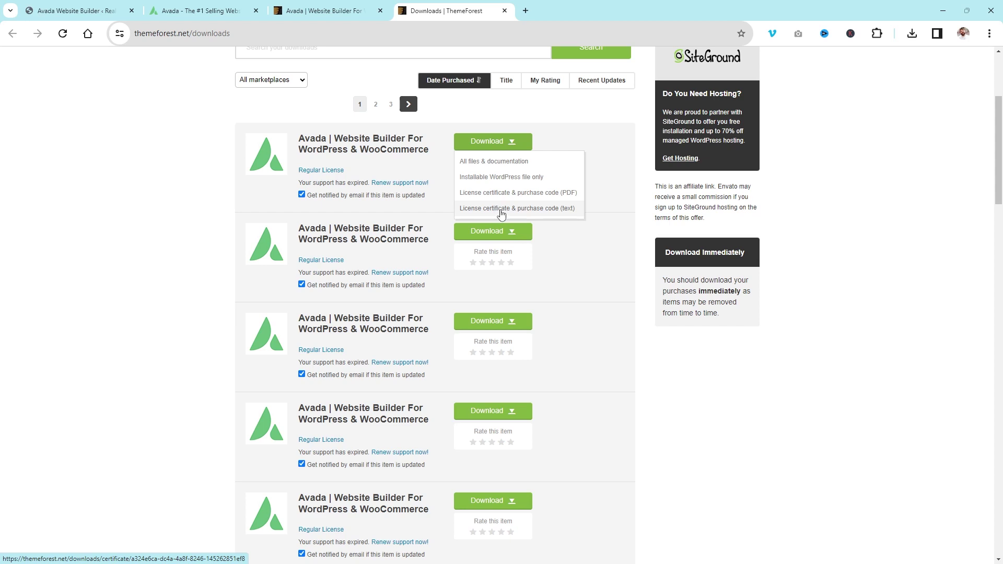
{"action": "left_click", "coordinate": [168, 98]}
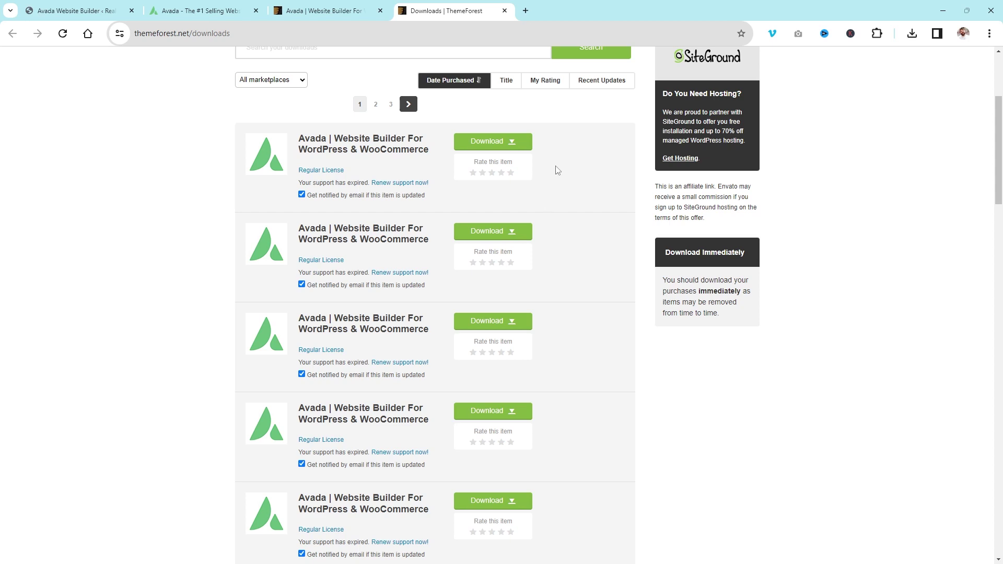
{"action": "scroll", "coordinate": [915, 253], "scroll_direction": "up", "scroll_amount": 1}
{"action": "scroll", "coordinate": [915, 252], "scroll_direction": "up", "scroll_amount": 3}
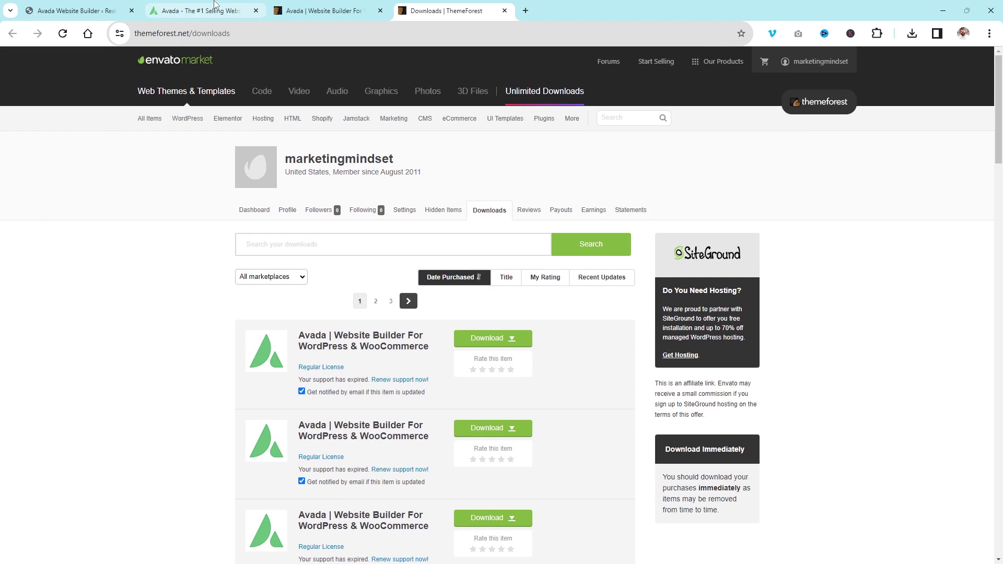
Step: In the WordPress admin, open the theme upload form and browse for the Avada zip file, cancelling without choosing one
{"action": "left_click", "coordinate": [74, 11]}
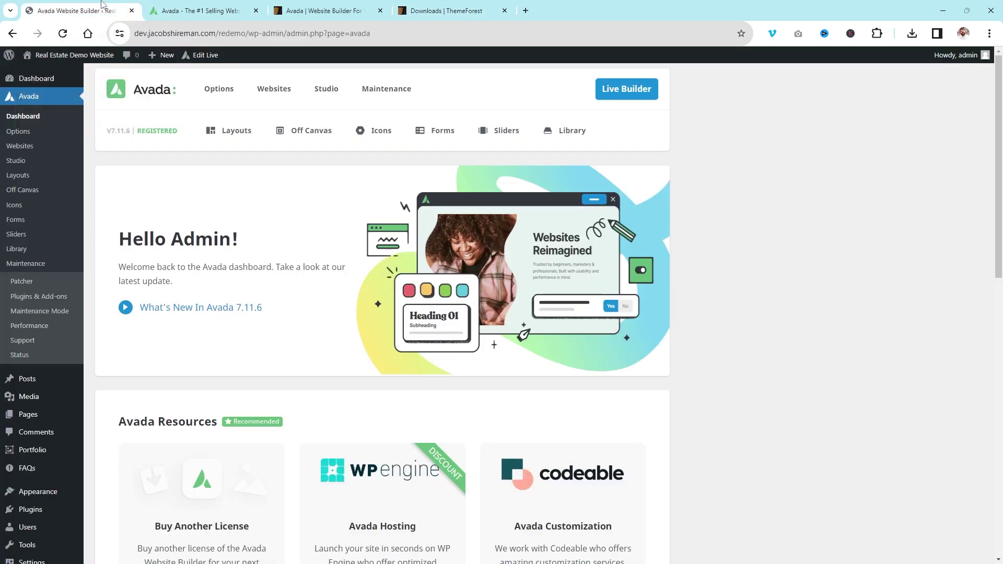
{"action": "scroll", "coordinate": [218, 391], "scroll_direction": "down", "scroll_amount": 3}
{"action": "mouse_move", "coordinate": [49, 442]}
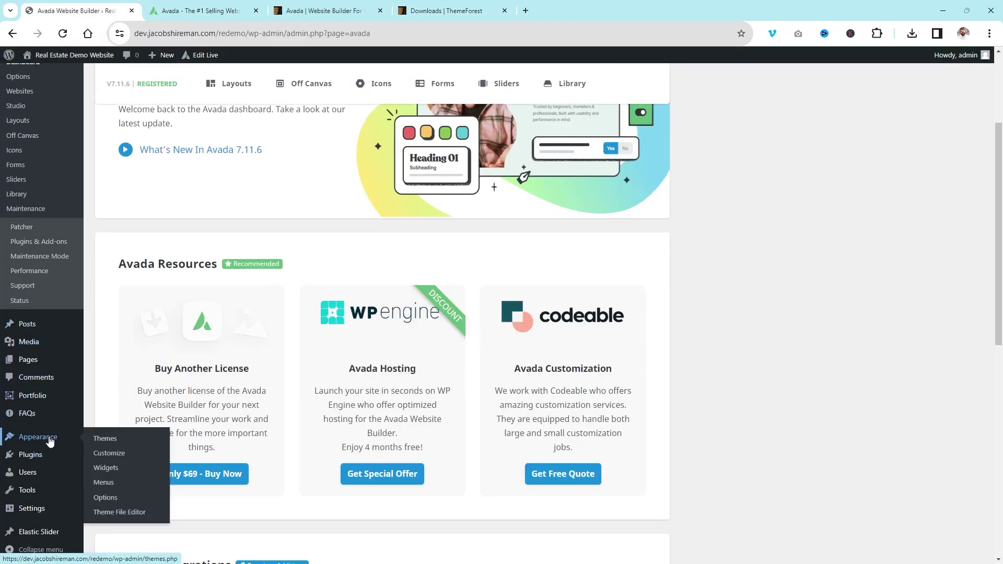
{"action": "left_click", "coordinate": [116, 443]}
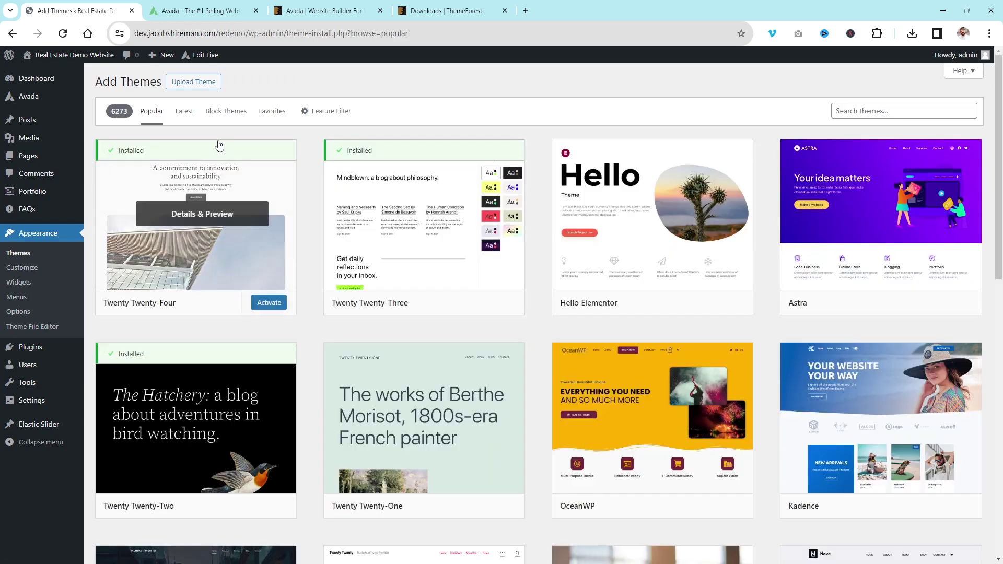
{"action": "left_click", "coordinate": [193, 83]}
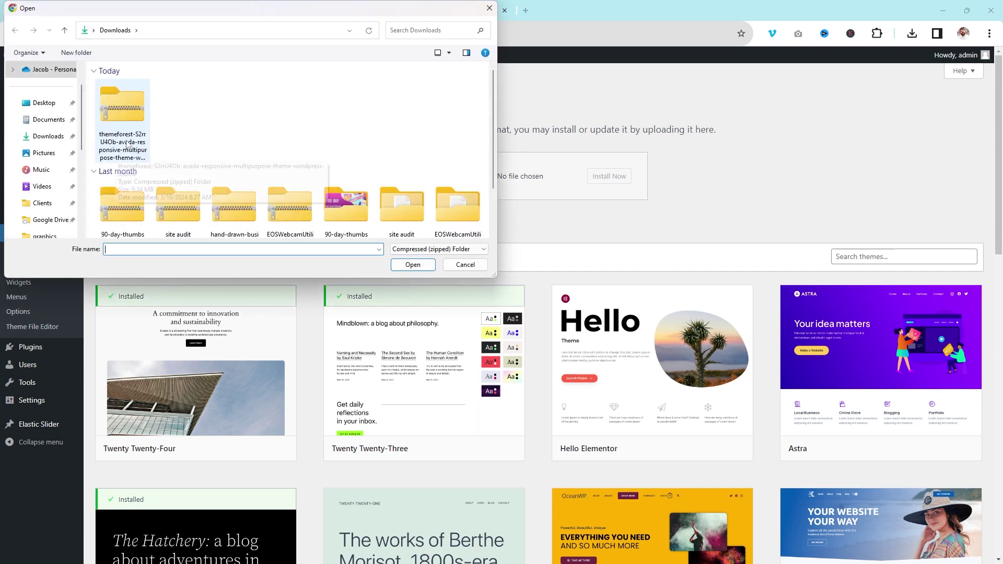
{"action": "left_click", "coordinate": [464, 264]}
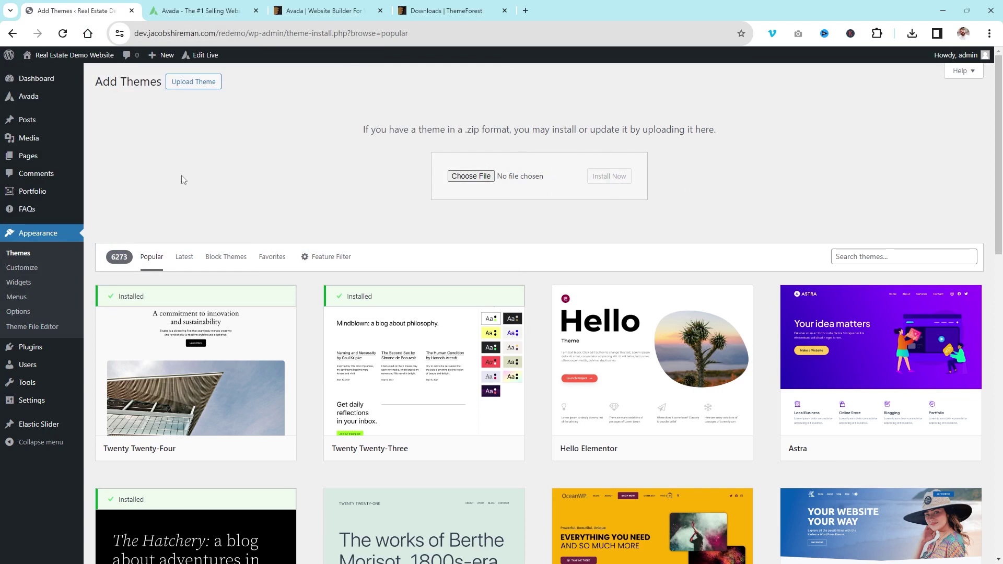
Step: Open the Avada dashboard in WordPress and look over its resources and integrations sections
{"action": "left_click", "coordinate": [13, 94]}
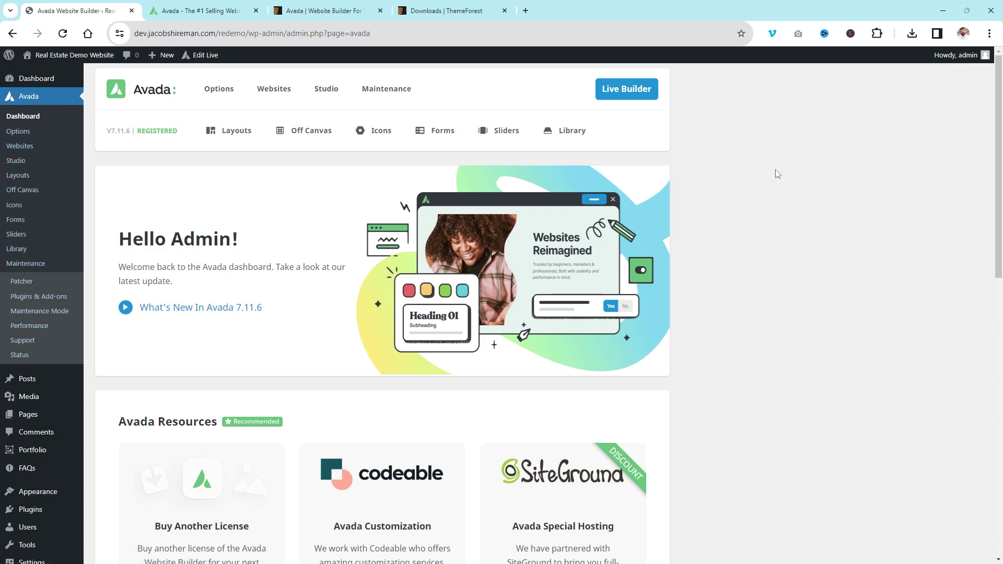
{"action": "scroll", "coordinate": [776, 174], "scroll_direction": "down", "scroll_amount": 5}
{"action": "scroll", "coordinate": [730, 165], "scroll_direction": "down", "scroll_amount": 4}
{"action": "scroll", "coordinate": [701, 282], "scroll_direction": "up", "scroll_amount": 5}
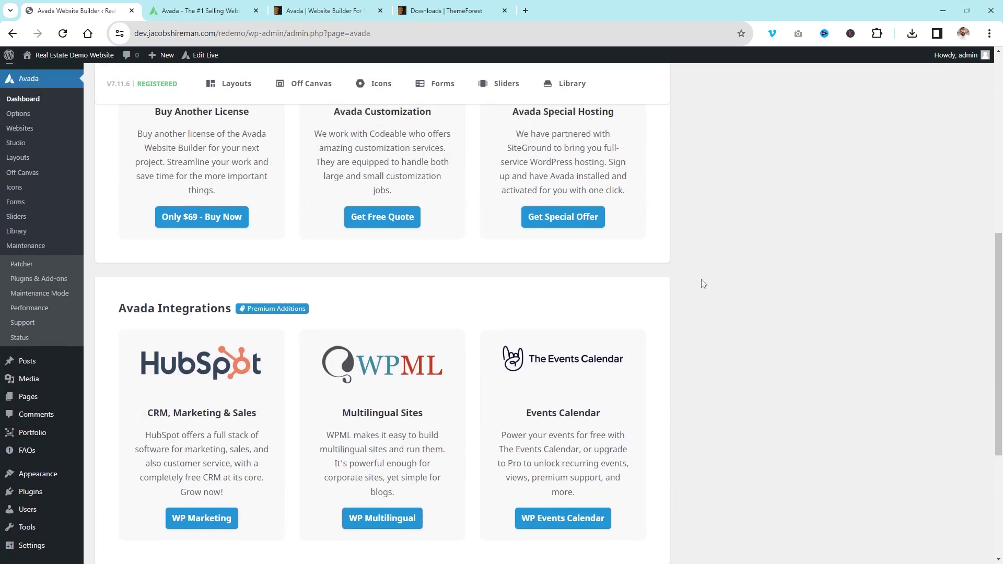
{"action": "scroll", "coordinate": [700, 282], "scroll_direction": "up", "scroll_amount": 4}
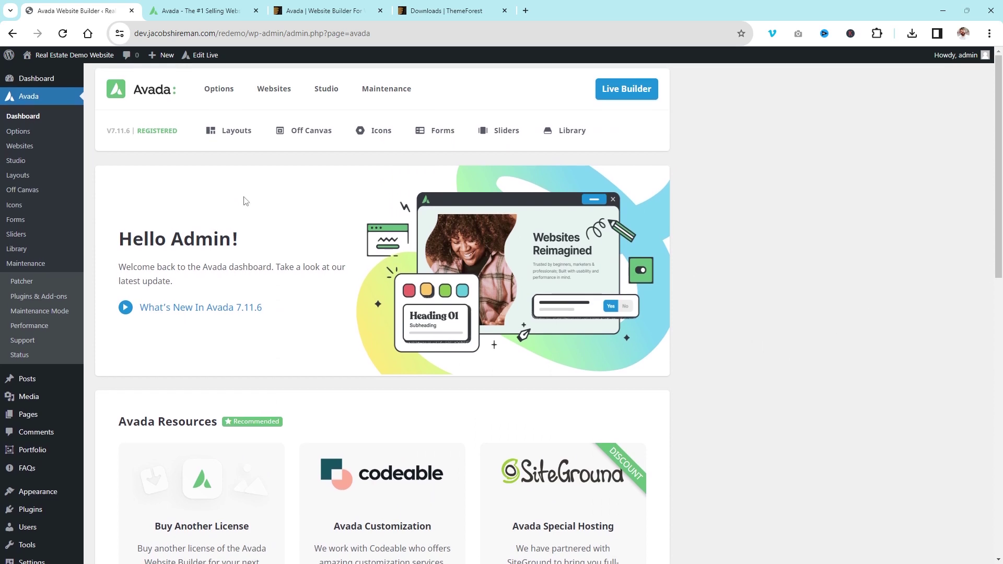
Step: Examine the website registration section at the end of the Avada dashboard, where the purchase code is managed
{"action": "scroll", "coordinate": [244, 200], "scroll_direction": "down", "scroll_amount": 5}
{"action": "scroll", "coordinate": [244, 201], "scroll_direction": "down", "scroll_amount": 8}
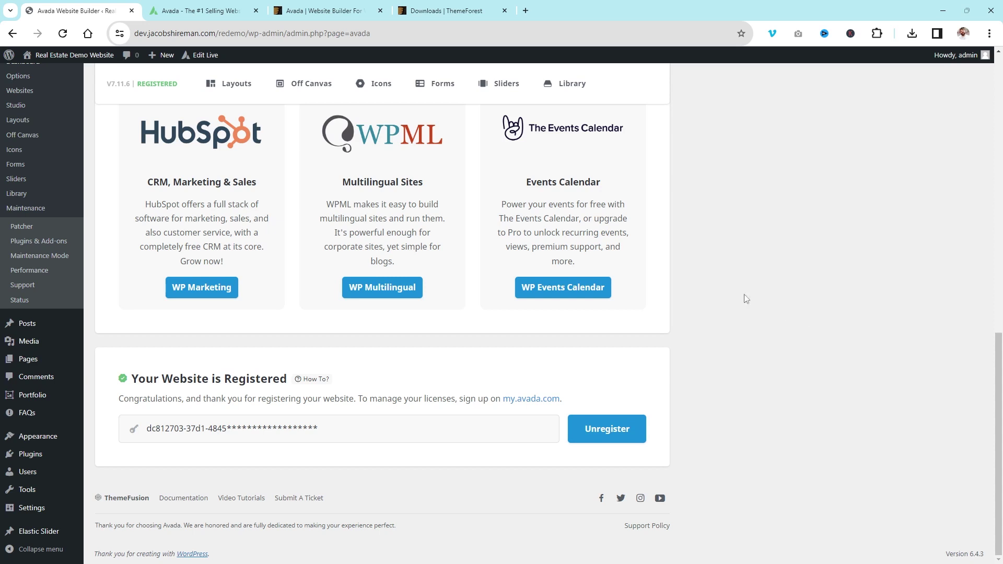
{"action": "scroll", "coordinate": [710, 292], "scroll_direction": "up", "scroll_amount": 13}
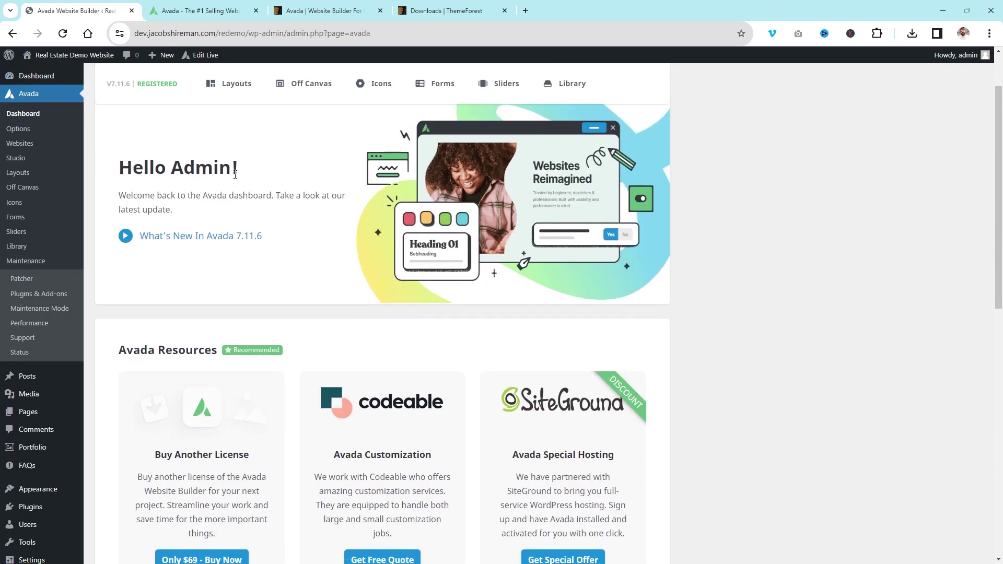
{"action": "scroll", "coordinate": [208, 468], "scroll_direction": "down", "scroll_amount": 13}
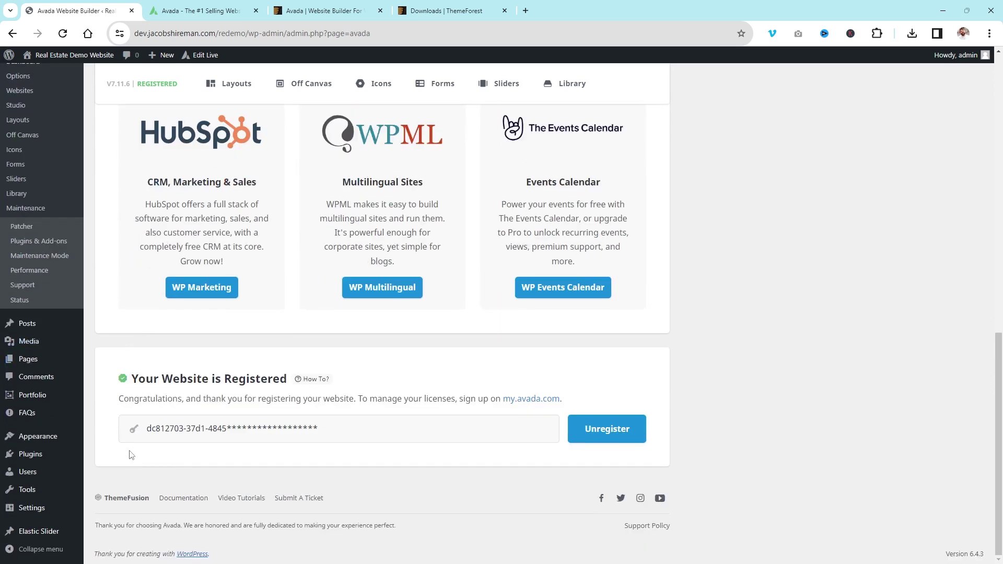
{"action": "scroll", "coordinate": [73, 293], "scroll_direction": "up", "scroll_amount": 7}
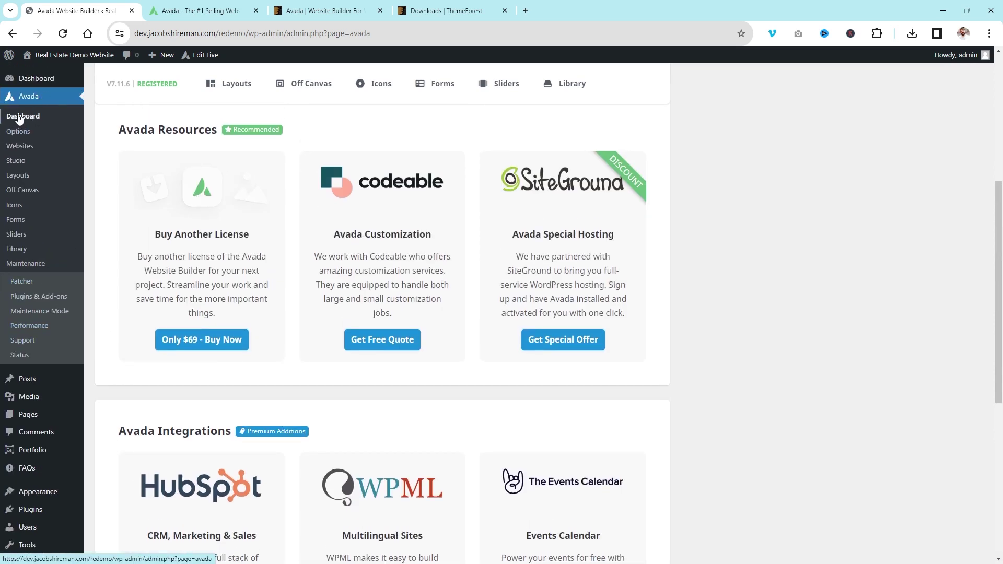
{"action": "scroll", "coordinate": [674, 294], "scroll_direction": "down", "scroll_amount": 4}
{"action": "scroll", "coordinate": [675, 293], "scroll_direction": "down", "scroll_amount": 3}
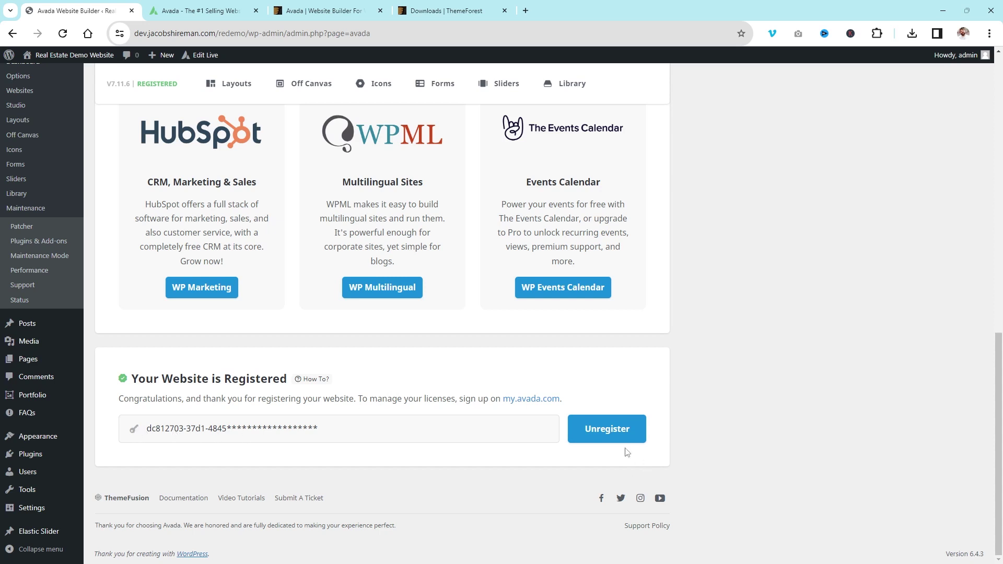
{"action": "scroll", "coordinate": [758, 410], "scroll_direction": "up", "scroll_amount": 5}
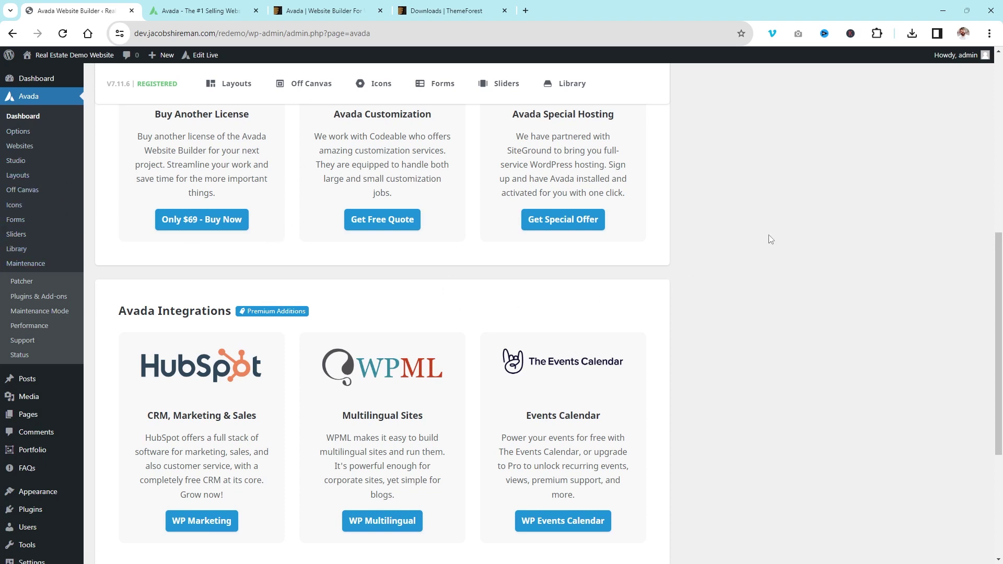
{"action": "scroll", "coordinate": [771, 239], "scroll_direction": "up", "scroll_amount": 8}
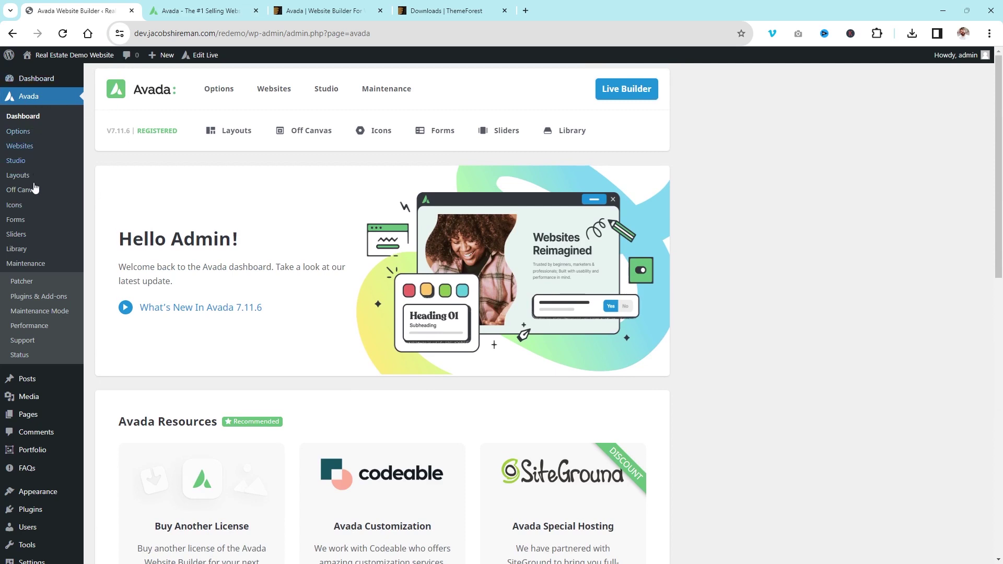
{"action": "scroll", "coordinate": [266, 228], "scroll_direction": "down", "scroll_amount": 13}
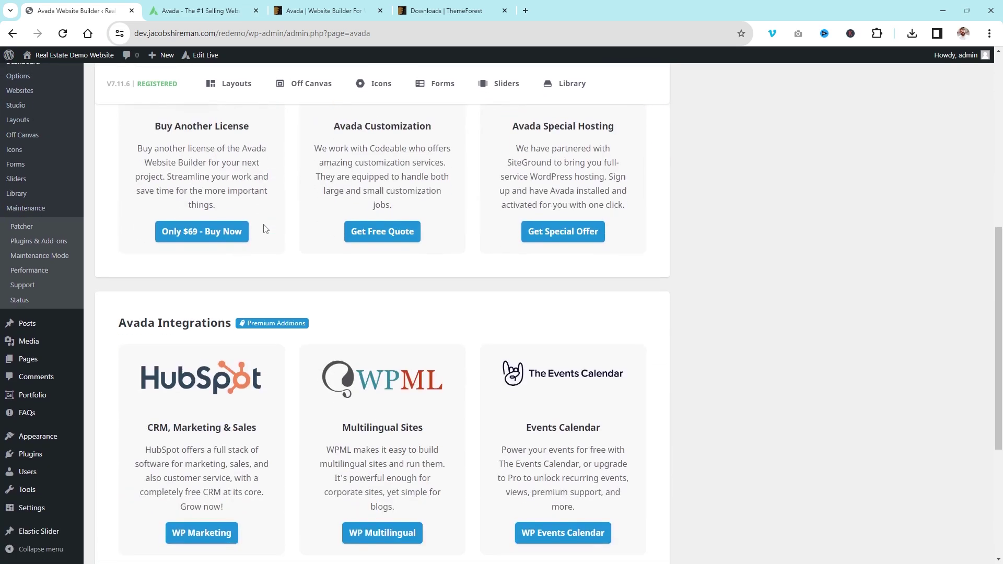
{"action": "scroll", "coordinate": [266, 225], "scroll_direction": "up", "scroll_amount": 12}
{"action": "scroll", "coordinate": [265, 225], "scroll_direction": "up", "scroll_amount": 2}
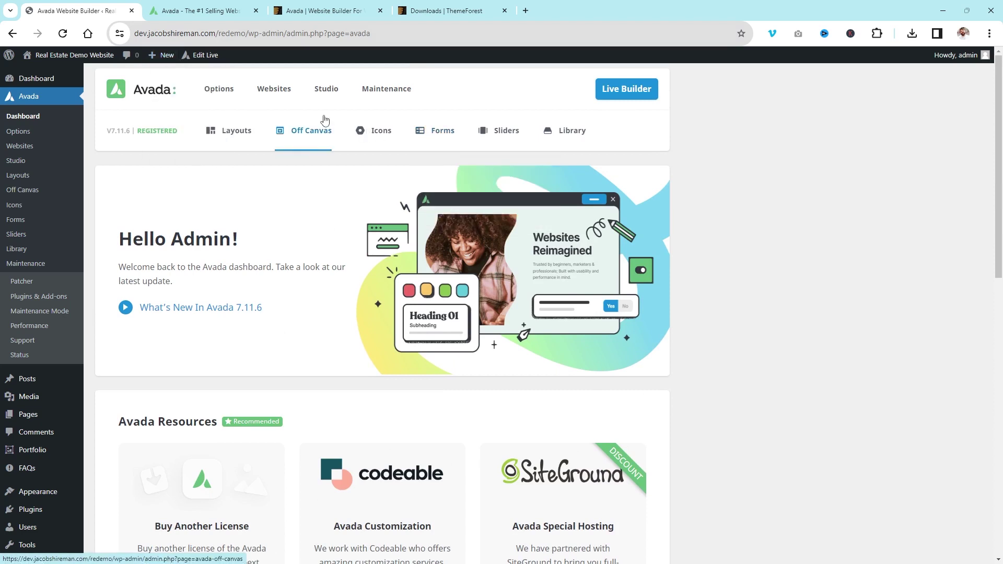
{"action": "scroll", "coordinate": [535, 355], "scroll_direction": "down", "scroll_amount": 1}
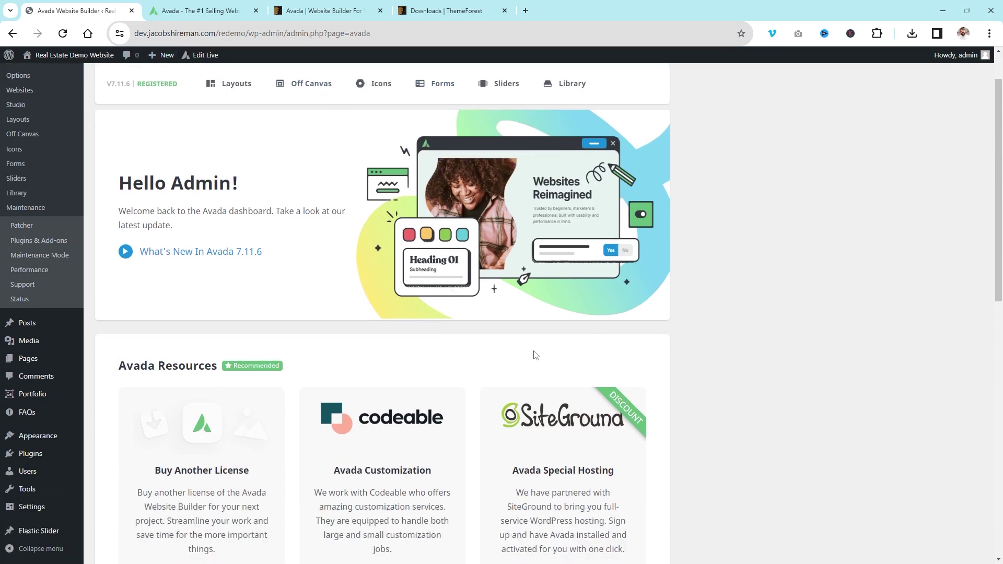
Step: Open Avada's prebuilt websites page in WordPress and look over the prebuilt website import section
{"action": "scroll", "coordinate": [536, 355], "scroll_direction": "down", "scroll_amount": 10}
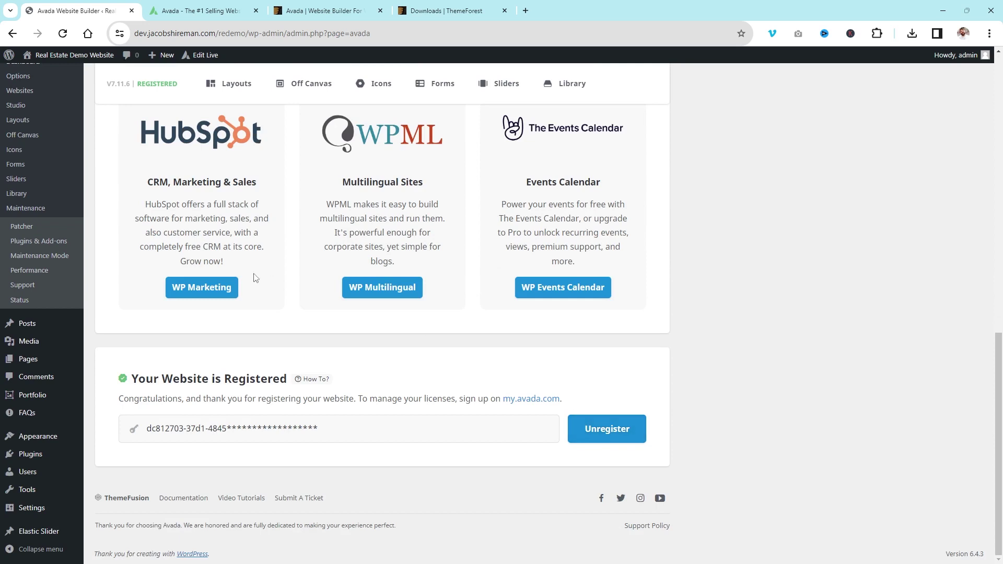
{"action": "scroll", "coordinate": [272, 282], "scroll_direction": "up", "scroll_amount": 10}
{"action": "left_click", "coordinate": [22, 147]}
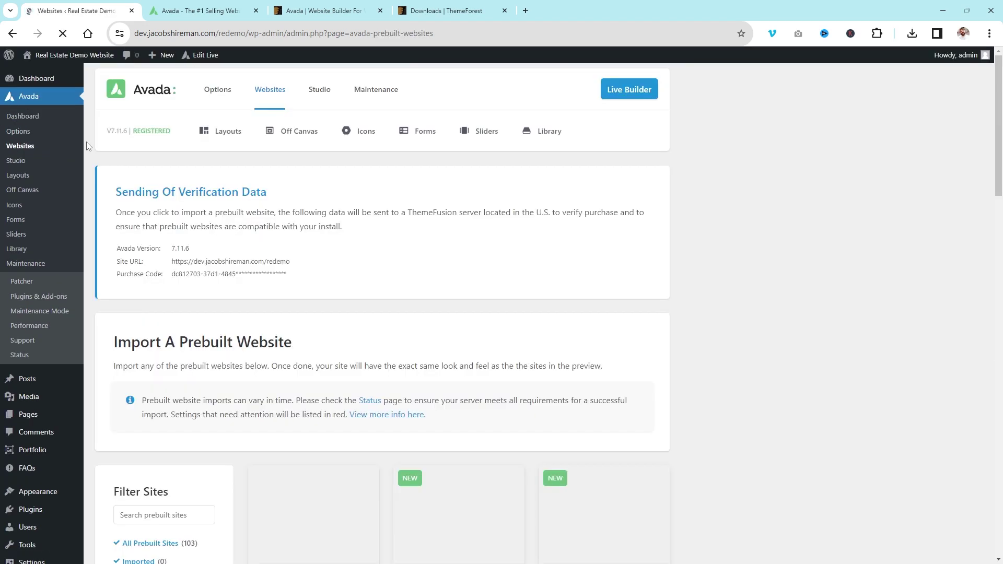
{"action": "scroll", "coordinate": [125, 189], "scroll_direction": "down", "scroll_amount": 2}
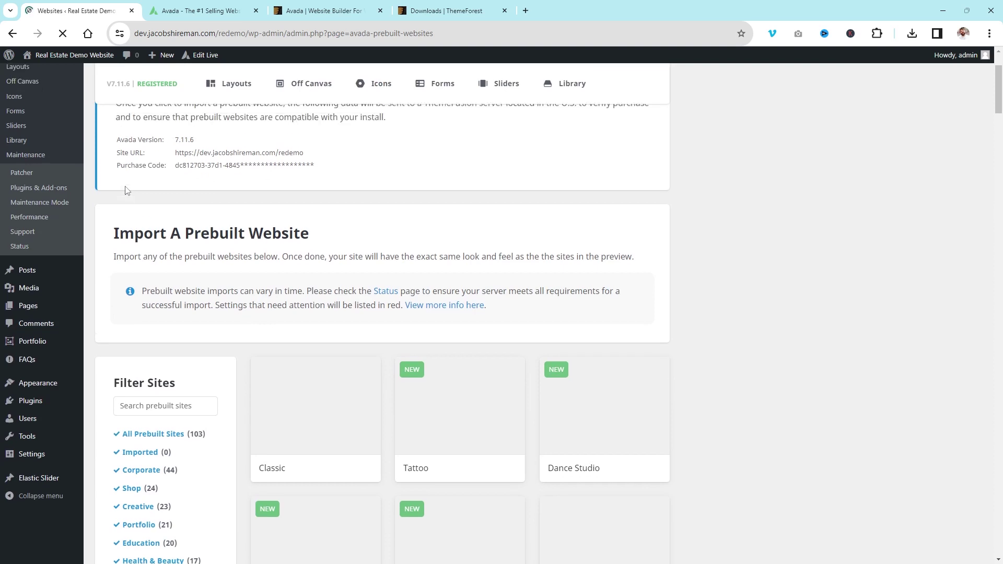
{"action": "scroll", "coordinate": [125, 191], "scroll_direction": "up", "scroll_amount": 2}
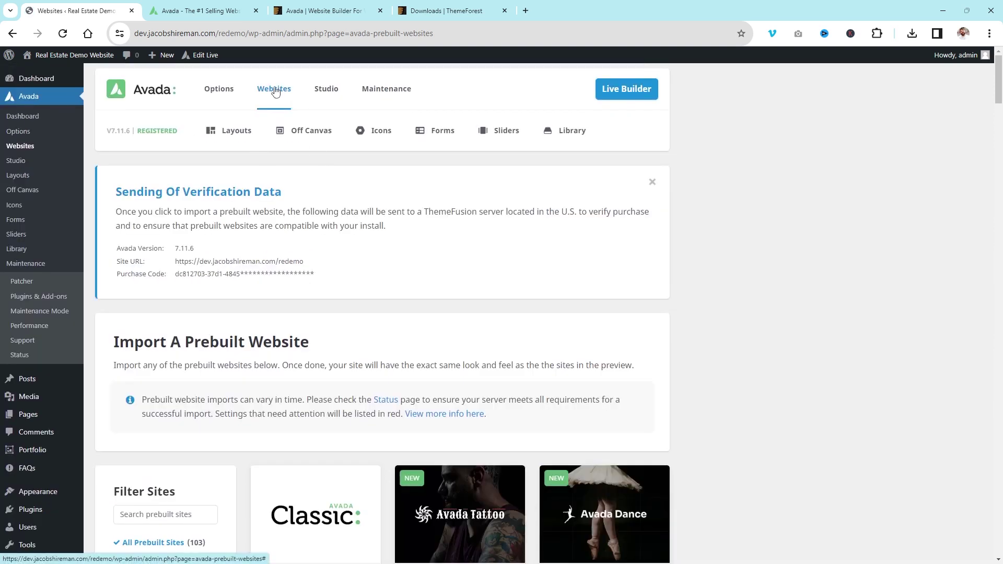
Step: Return to the Avada dashboard and review its resources, integrations and website registration sections
{"action": "left_click", "coordinate": [42, 313]}
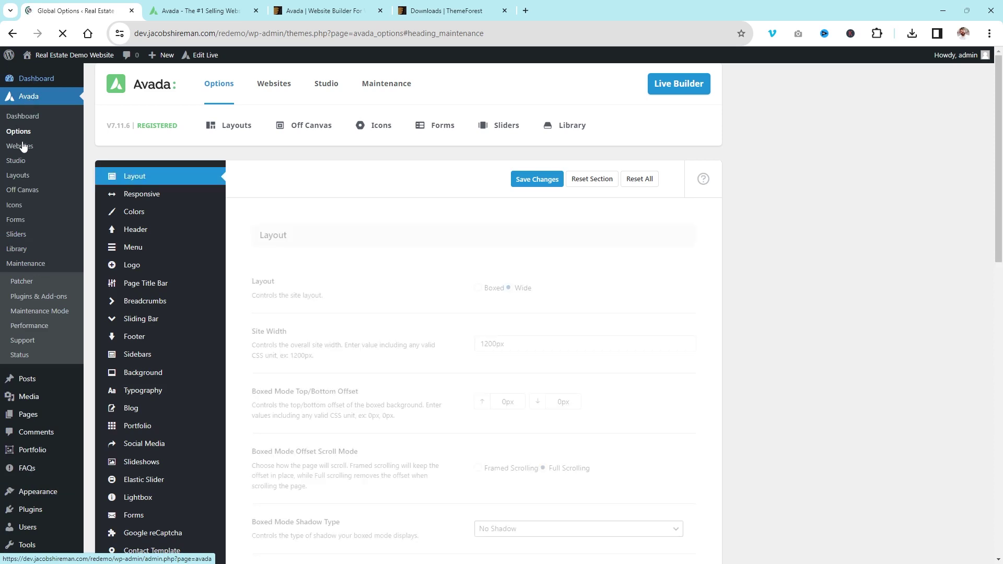
{"action": "left_click", "coordinate": [23, 116]}
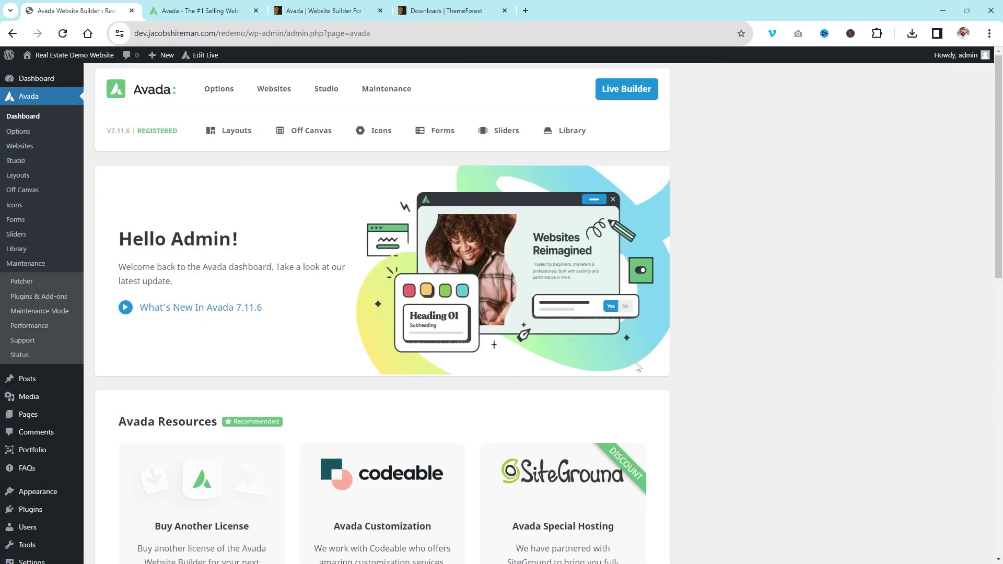
{"action": "scroll", "coordinate": [644, 352], "scroll_direction": "down", "scroll_amount": 6}
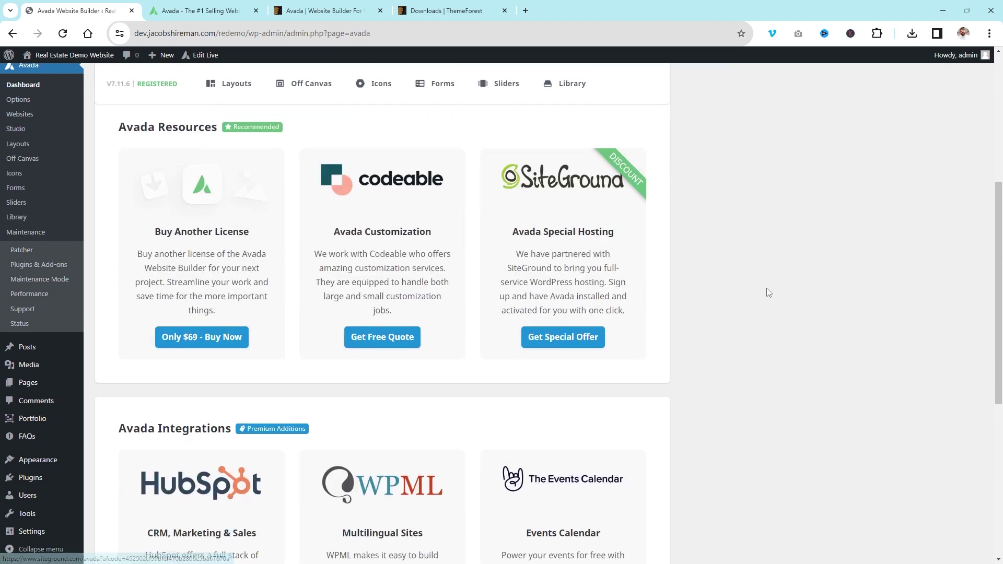
{"action": "scroll", "coordinate": [768, 291], "scroll_direction": "down", "scroll_amount": 7}
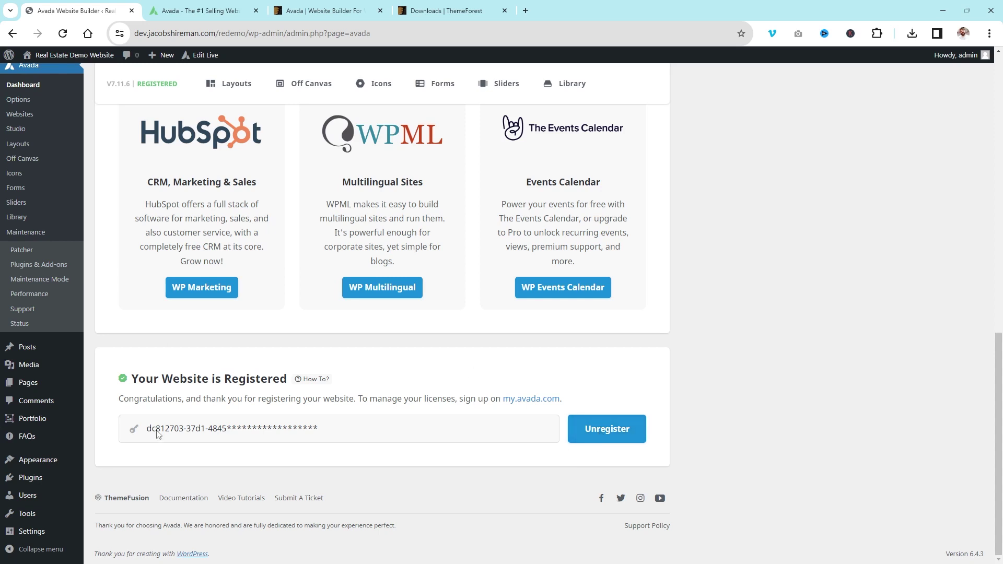
{"action": "scroll", "coordinate": [460, 433], "scroll_direction": "up", "scroll_amount": 7}
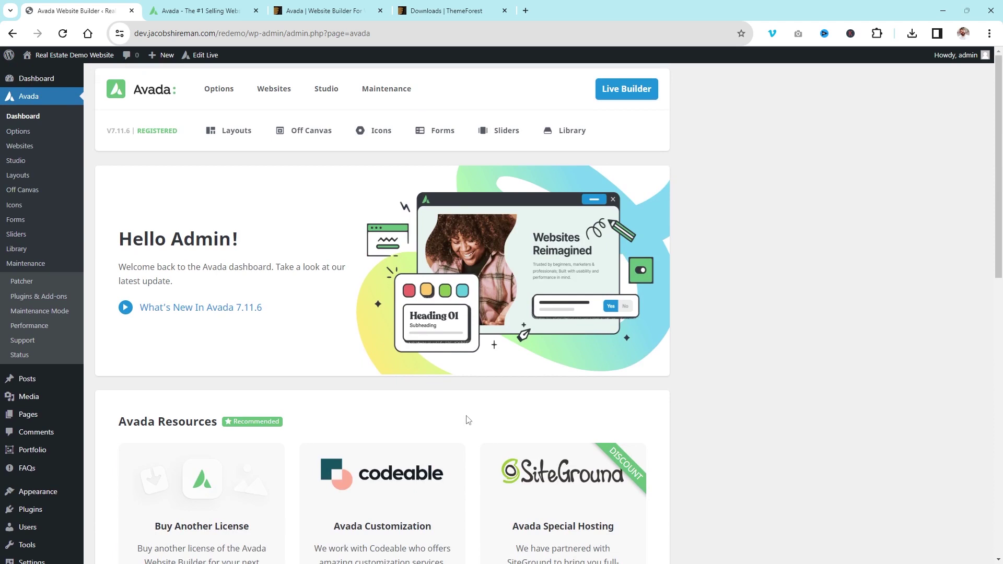
{"action": "scroll", "coordinate": [791, 319], "scroll_direction": "down", "scroll_amount": 7}
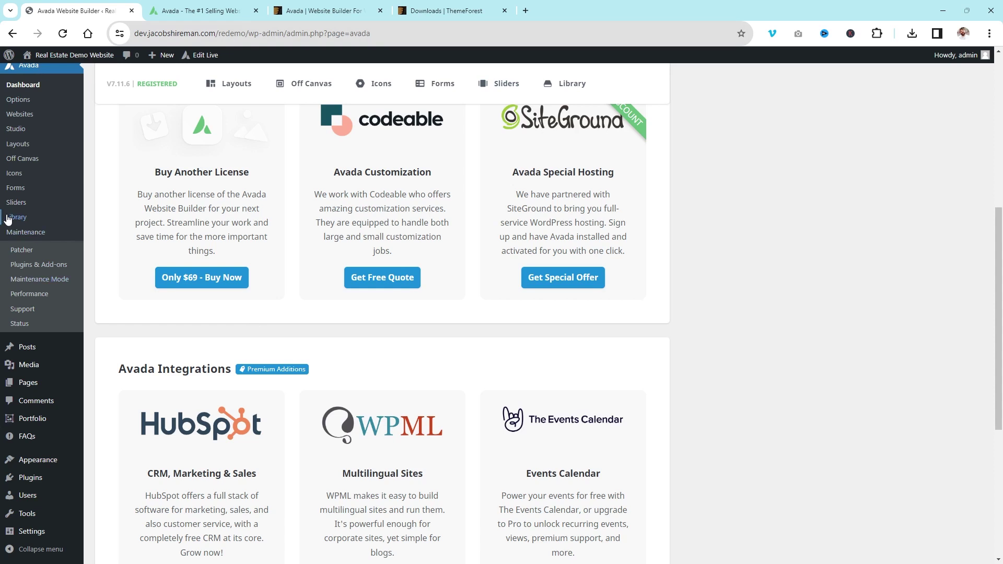
{"action": "scroll", "coordinate": [99, 303], "scroll_direction": "up", "scroll_amount": 6}
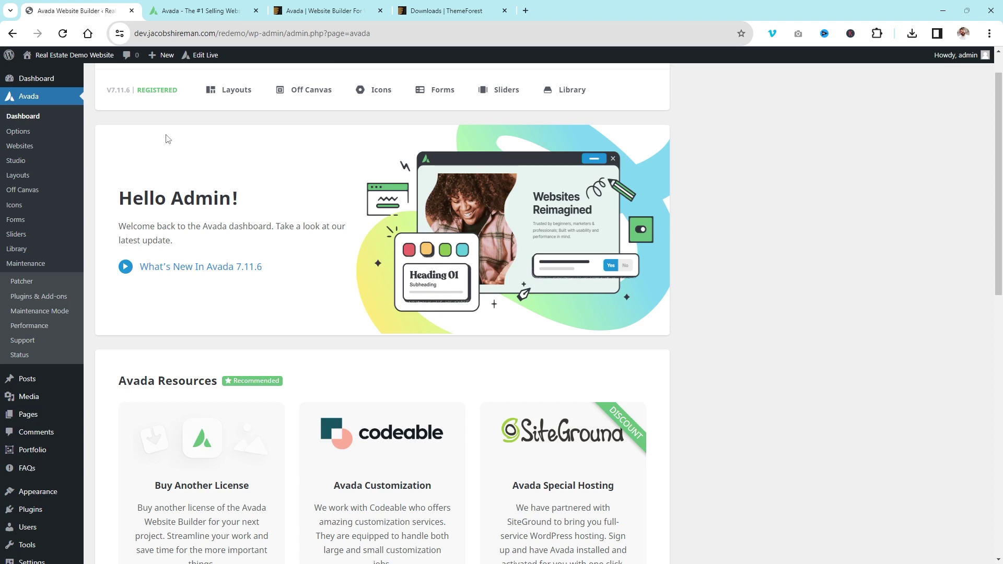
Step: Open the video tutorials from the resources on avada.com, then close that page and both ThemeForest pages
{"action": "left_click", "coordinate": [193, 9]}
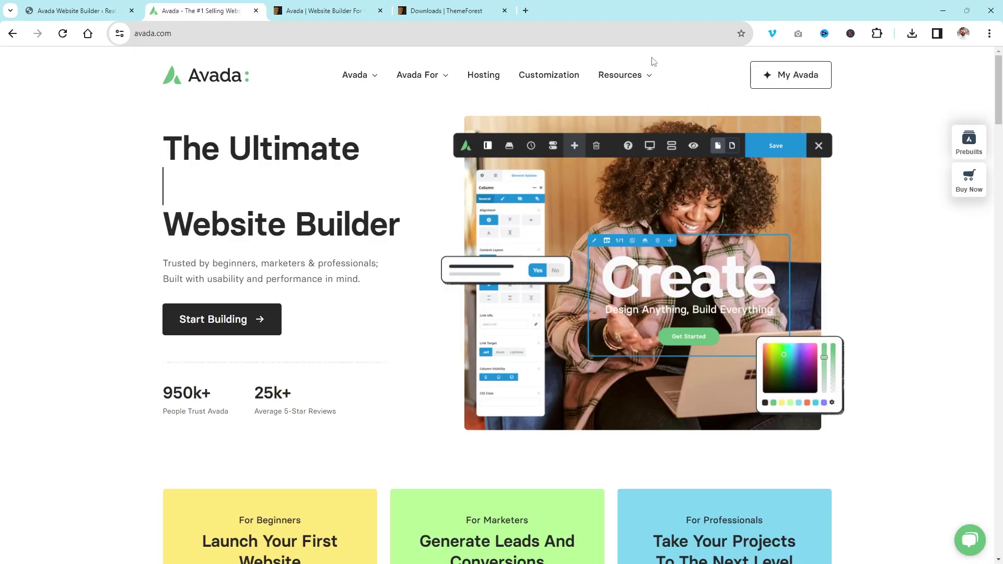
{"action": "mouse_move", "coordinate": [642, 80]}
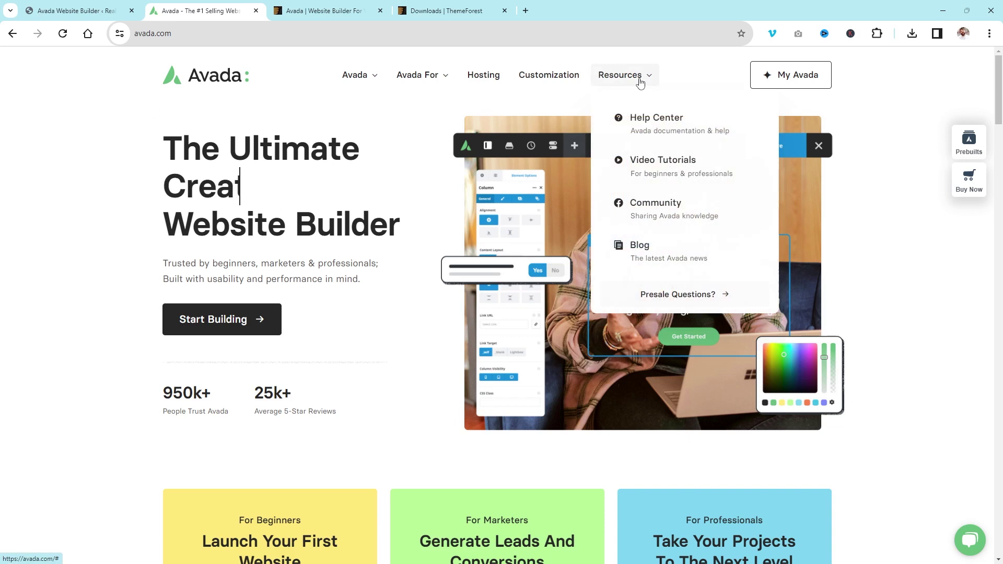
{"action": "left_click", "coordinate": [689, 185]}
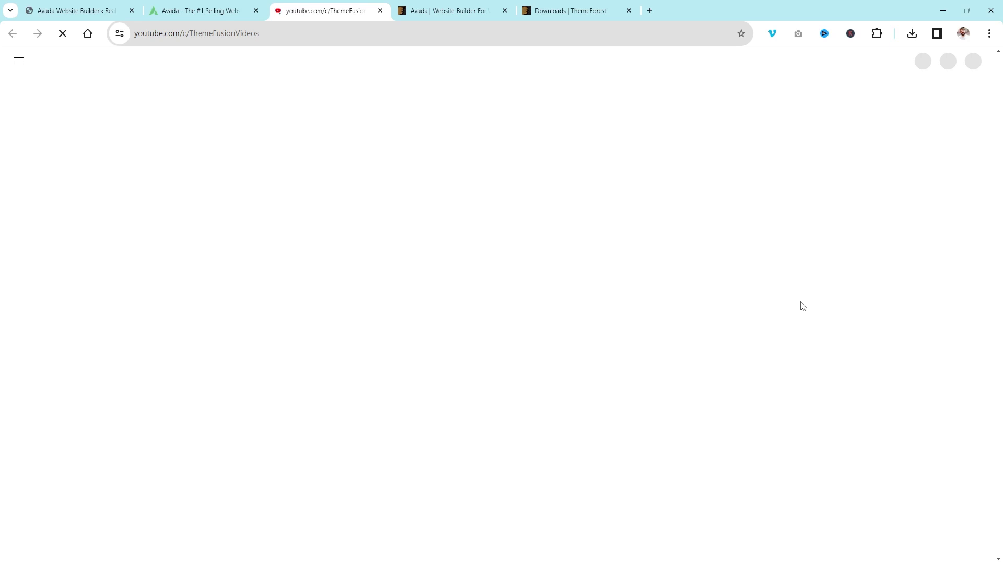
{"action": "left_click", "coordinate": [380, 11]}
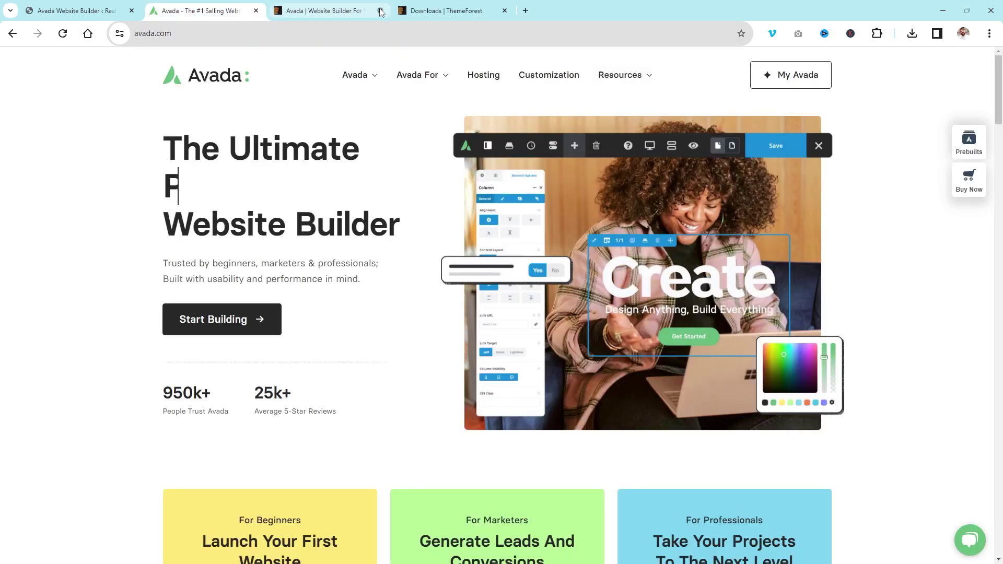
{"action": "left_click", "coordinate": [381, 11]}
{"action": "left_click", "coordinate": [380, 11]}
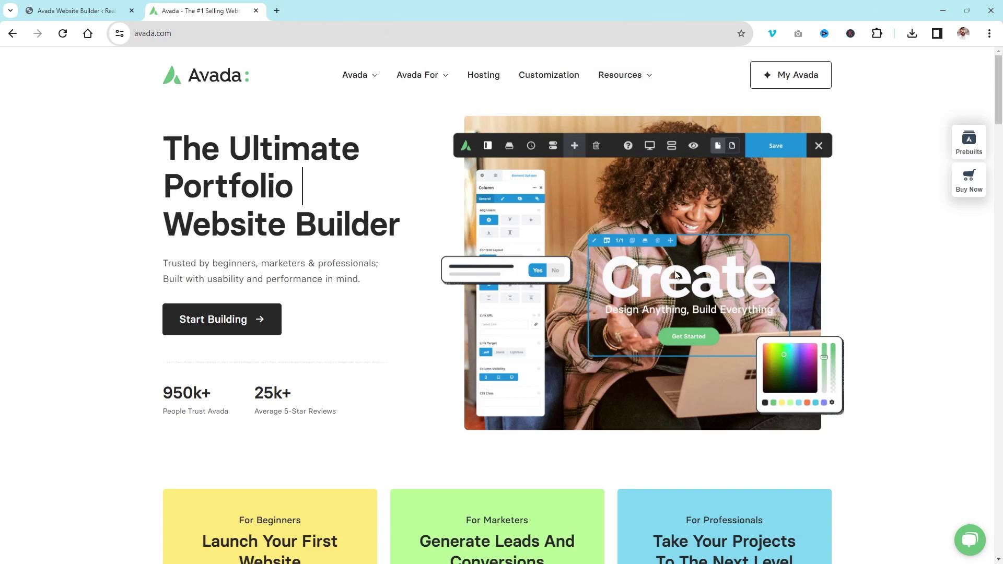
Step: Browse the catalogue of prebuilt websites on avada.com, then close the site and return to the WordPress dashboard
{"action": "scroll", "coordinate": [862, 235], "scroll_direction": "down", "scroll_amount": 2}
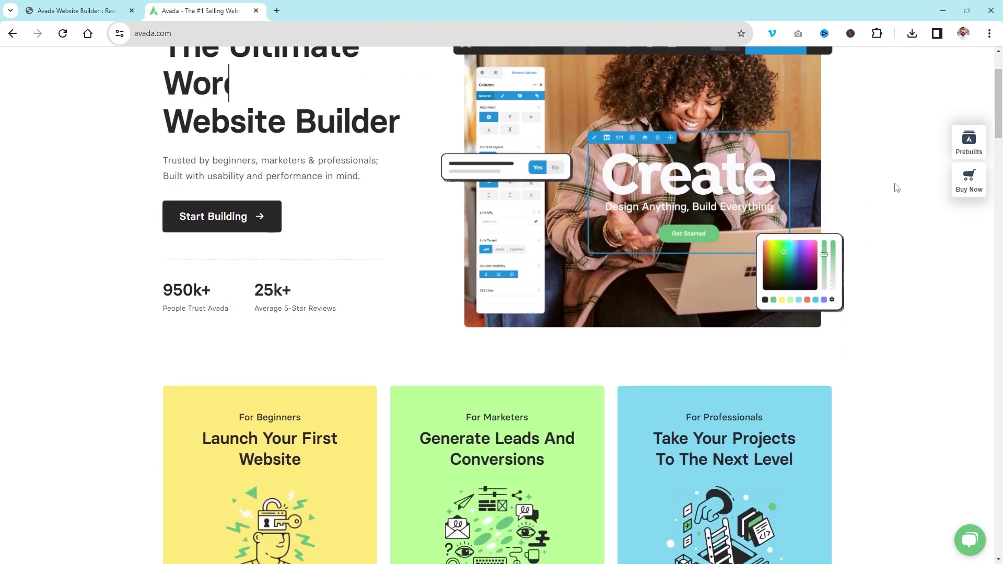
{"action": "left_click", "coordinate": [969, 140]}
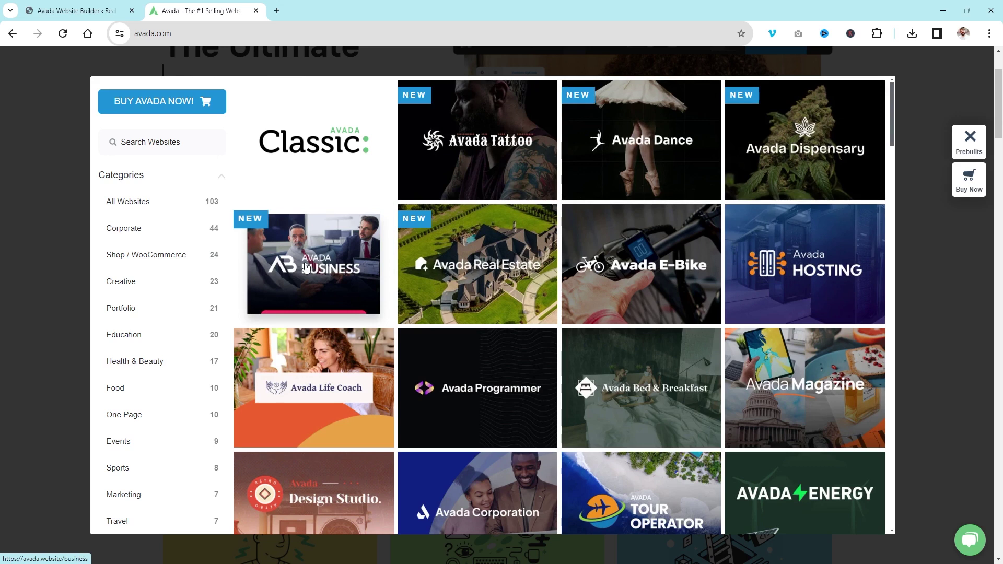
{"action": "scroll", "coordinate": [306, 266], "scroll_direction": "down", "scroll_amount": 2}
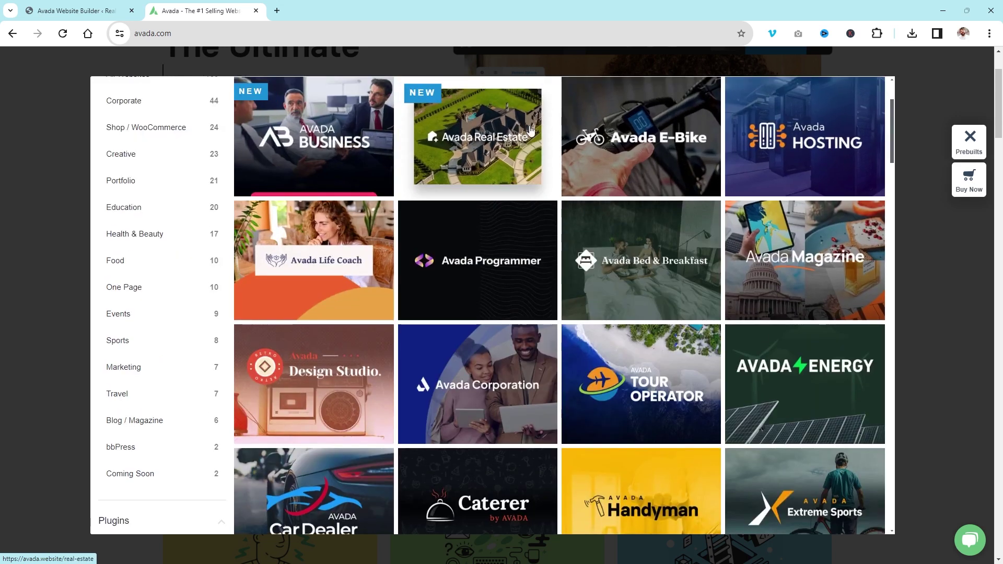
{"action": "scroll", "coordinate": [475, 440], "scroll_direction": "down", "scroll_amount": 2}
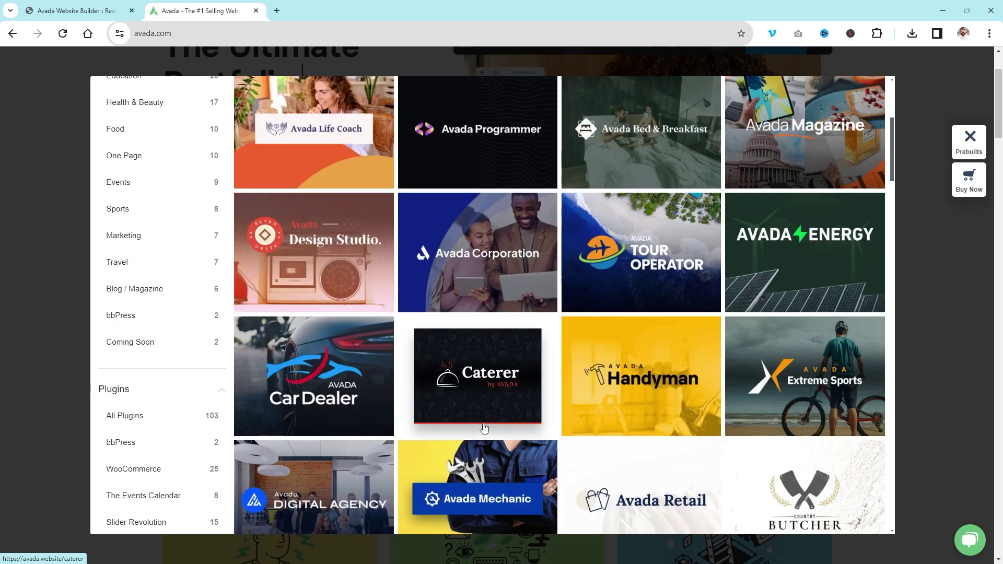
{"action": "scroll", "coordinate": [484, 427], "scroll_direction": "down", "scroll_amount": 3}
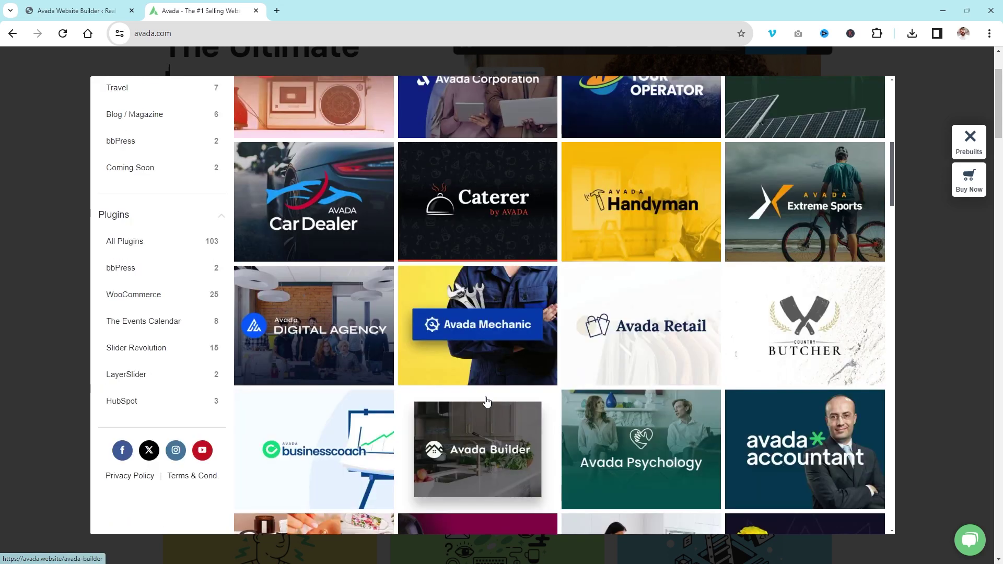
{"action": "scroll", "coordinate": [148, 251], "scroll_direction": "down", "scroll_amount": 2}
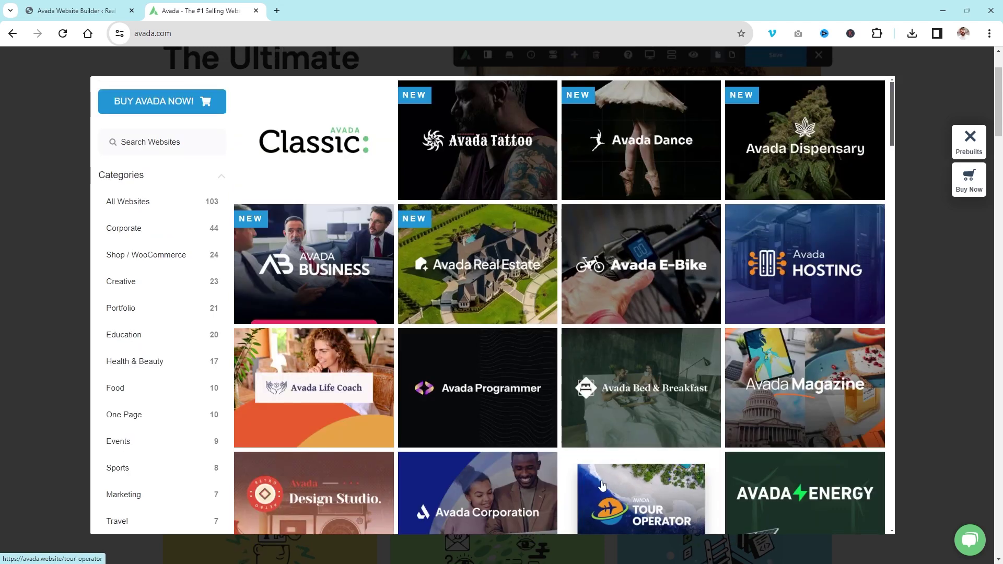
{"action": "scroll", "coordinate": [730, 356], "scroll_direction": "down", "scroll_amount": 1}
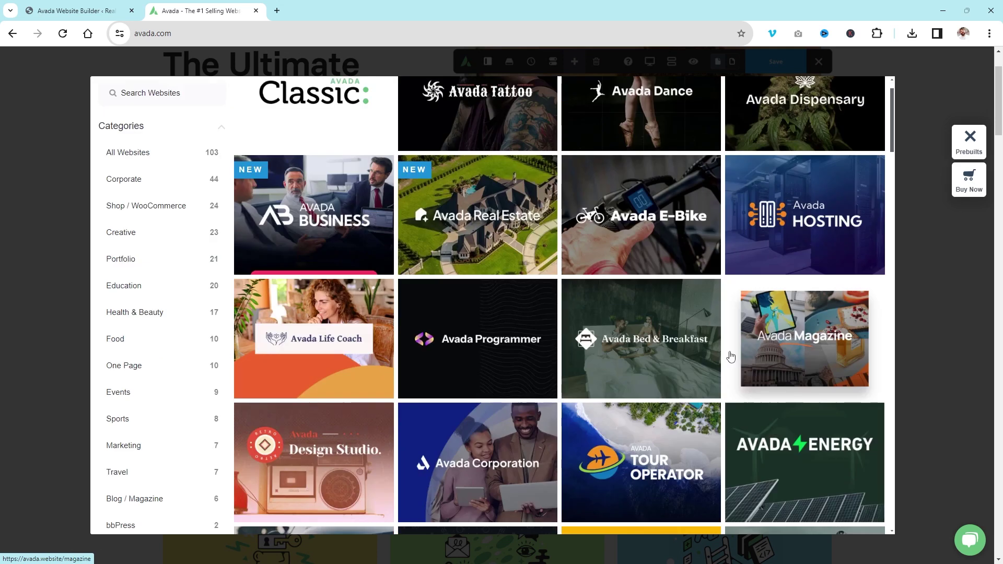
{"action": "scroll", "coordinate": [520, 306], "scroll_direction": "down", "scroll_amount": 5}
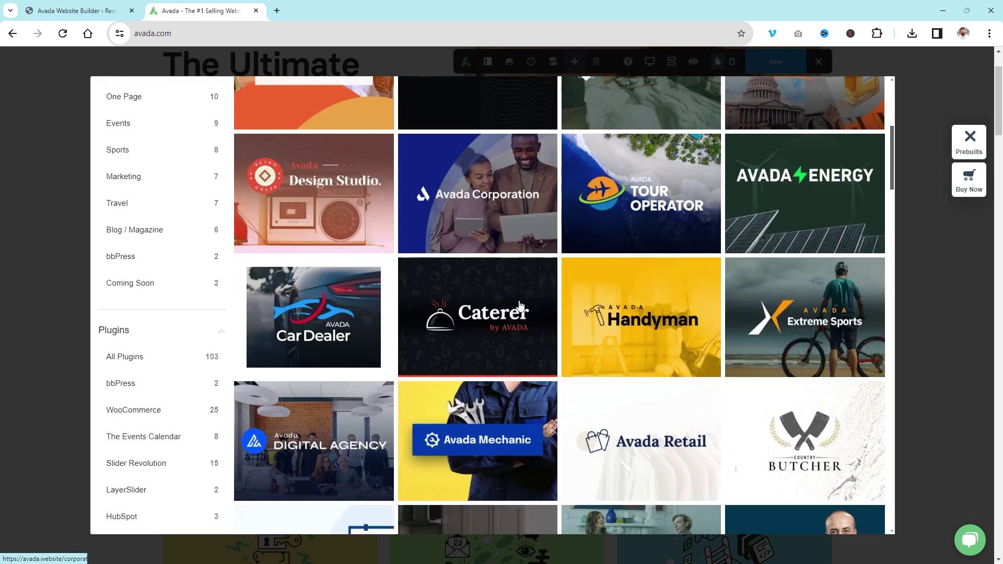
{"action": "key", "text": "Escape"}
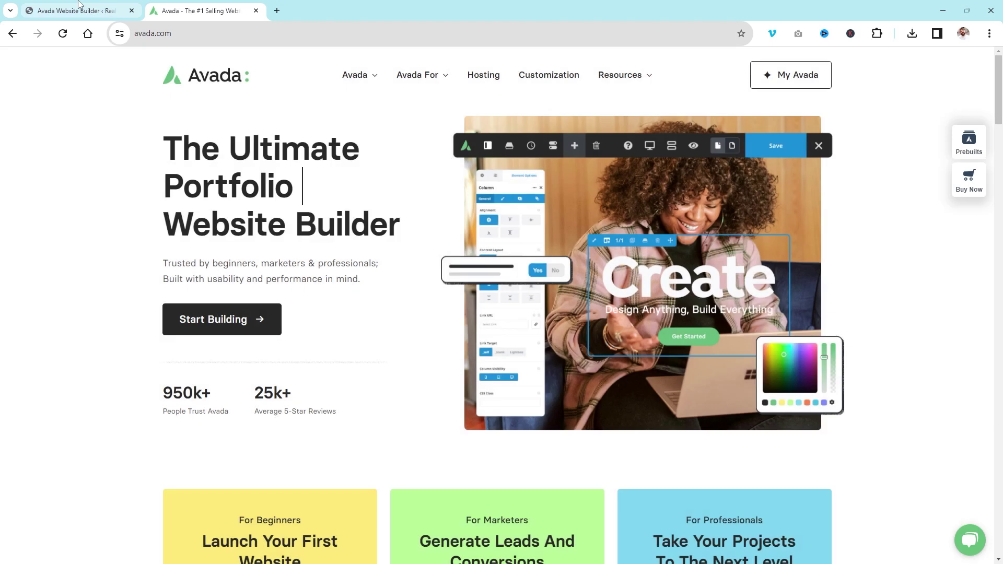
{"action": "key", "text": "ctrl+w"}
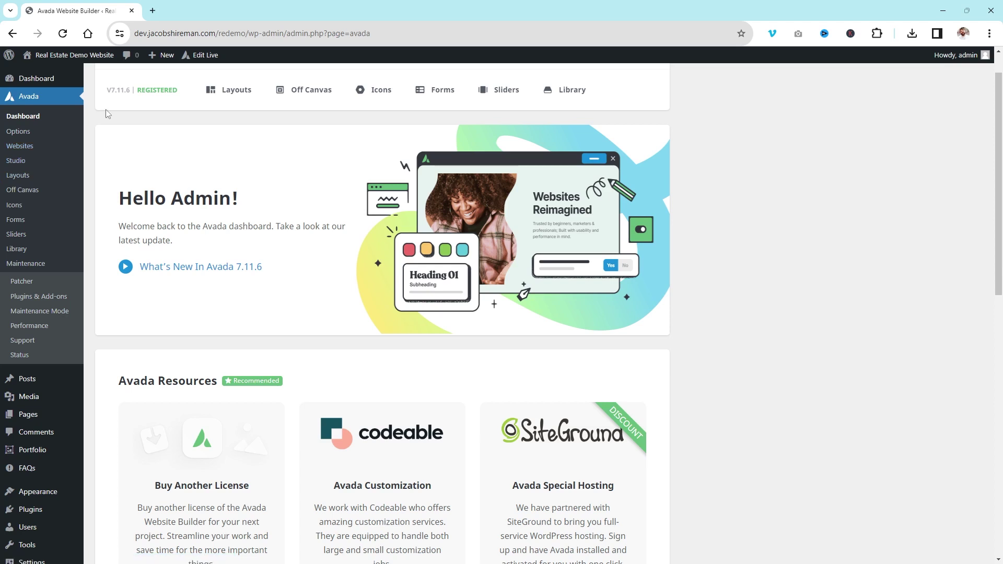
Step: Open the prebuilt websites page in WordPress and preview the Real Estate website
{"action": "left_click", "coordinate": [20, 146]}
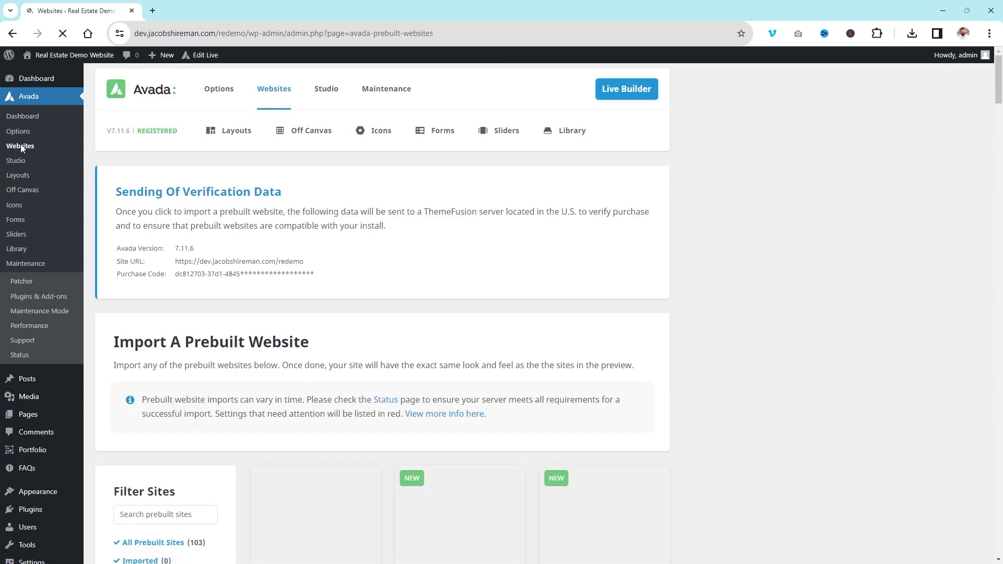
{"action": "scroll", "coordinate": [445, 303], "scroll_direction": "down", "scroll_amount": 4}
{"action": "scroll", "coordinate": [855, 220], "scroll_direction": "down", "scroll_amount": 3}
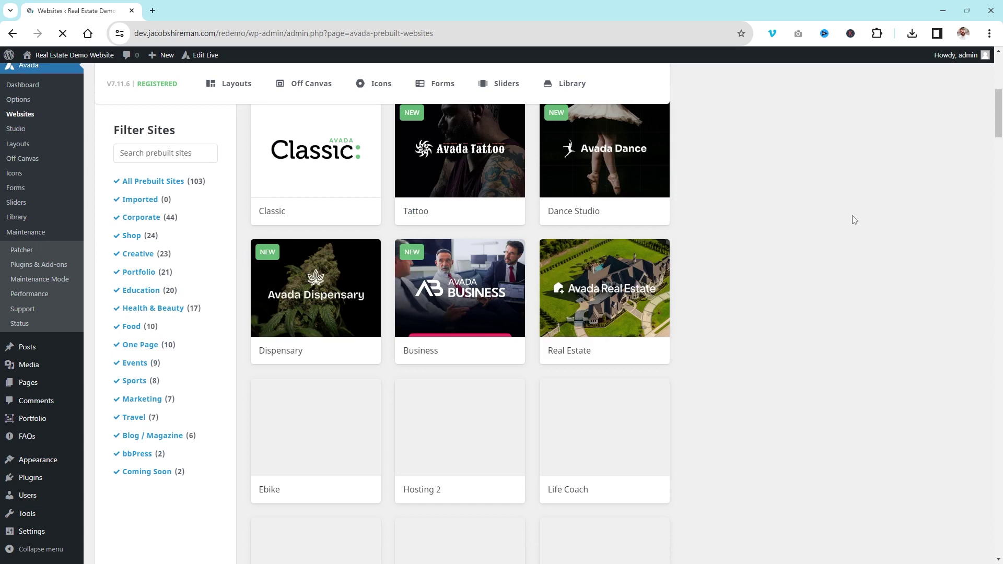
{"action": "mouse_move", "coordinate": [604, 289]}
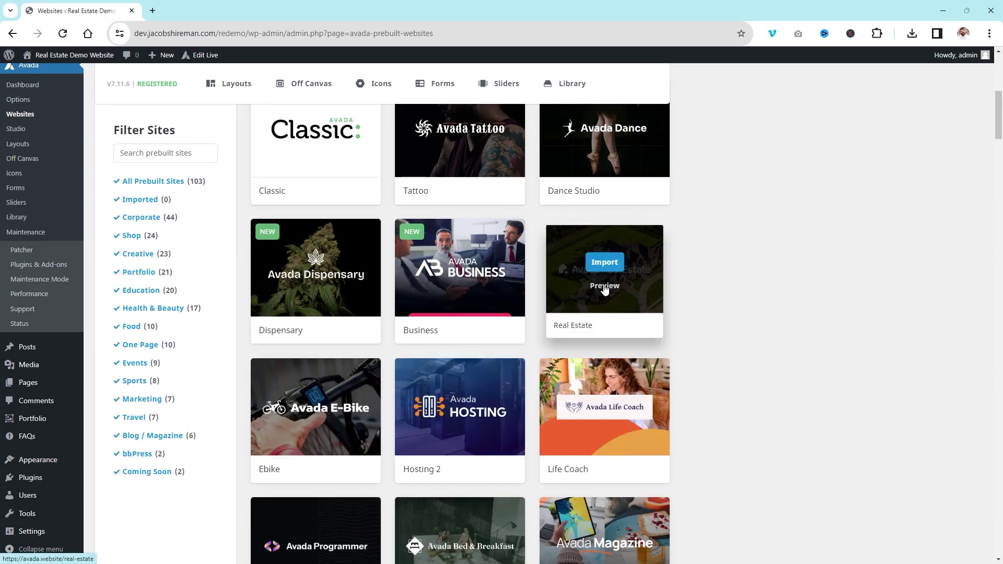
{"action": "left_click", "coordinate": [604, 286]}
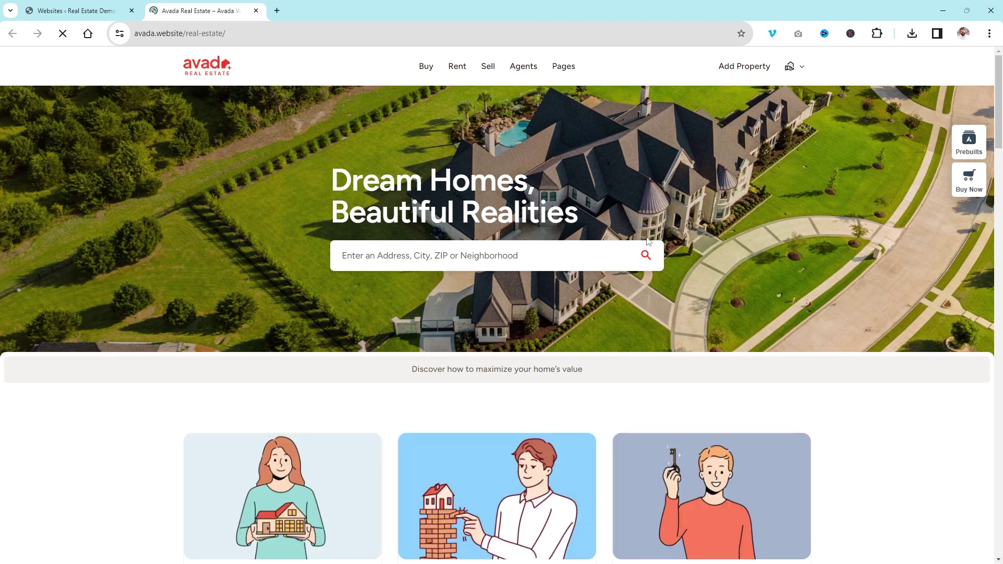
Step: Examine the Avada Real Estate demo homepage, including its listings, rentals, popular locations and blog sections
{"action": "scroll", "coordinate": [648, 240], "scroll_direction": "down", "scroll_amount": 7}
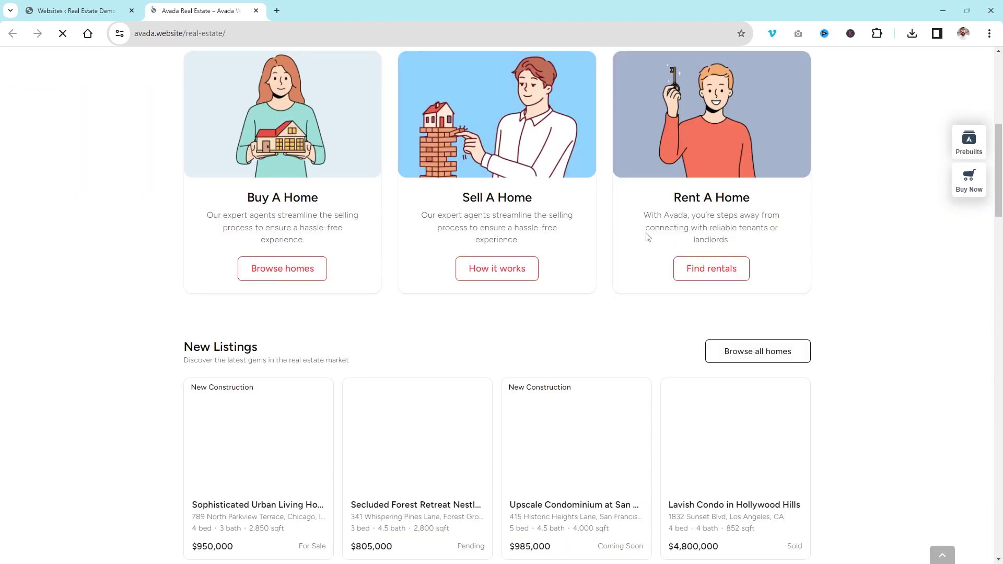
{"action": "scroll", "coordinate": [648, 238], "scroll_direction": "down", "scroll_amount": 10}
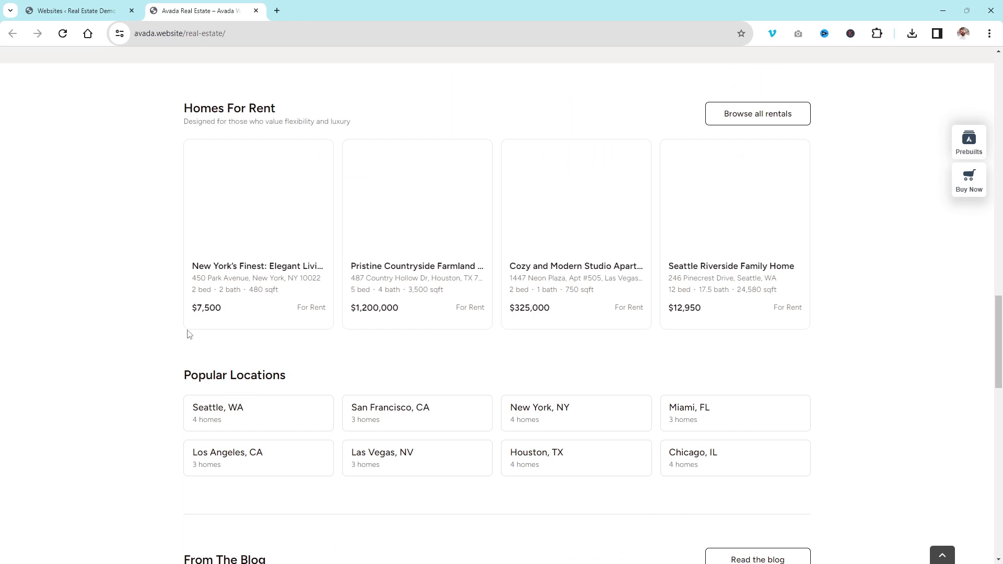
{"action": "scroll", "coordinate": [991, 342], "scroll_direction": "down", "scroll_amount": 11}
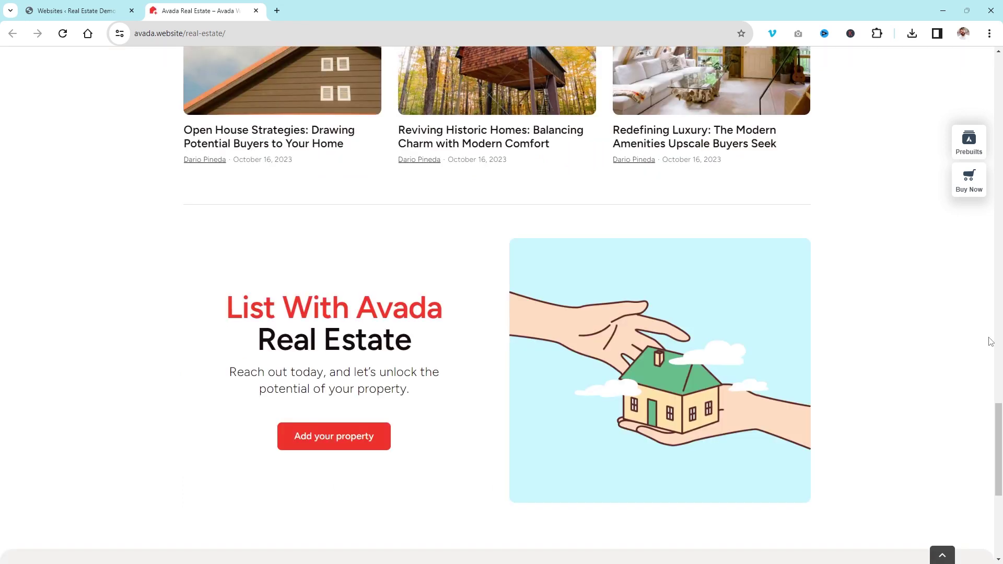
{"action": "key", "text": "Home"}
Step: Back in WordPress, open the Real Estate website's import dialog and install the required Advanced Custom Fields PRO plugin
{"action": "left_click", "coordinate": [55, 6]}
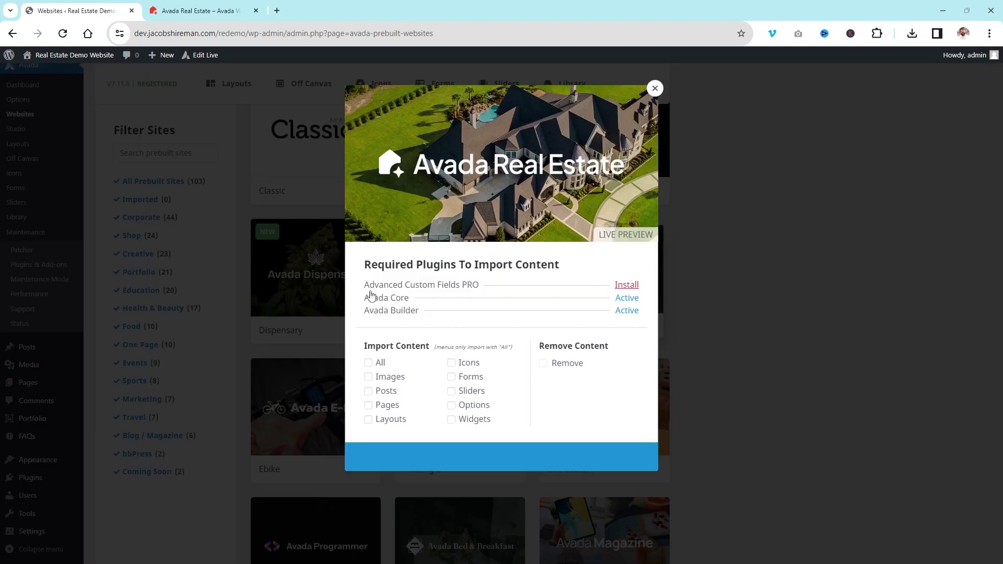
{"action": "left_click", "coordinate": [625, 286]}
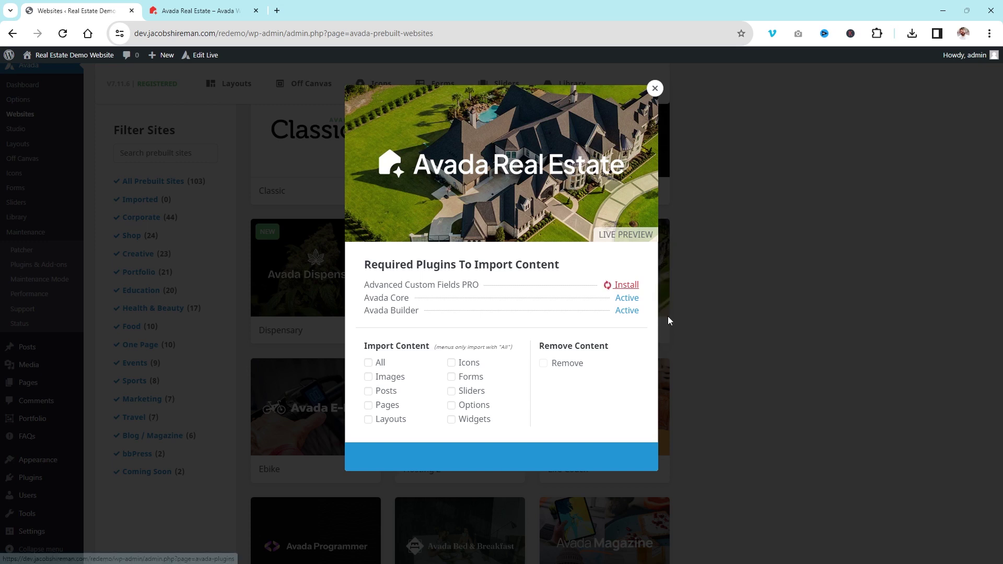
Step: Import all content types of the Real Estate prebuilt website and close the finished import dialog
{"action": "left_click", "coordinate": [368, 362]}
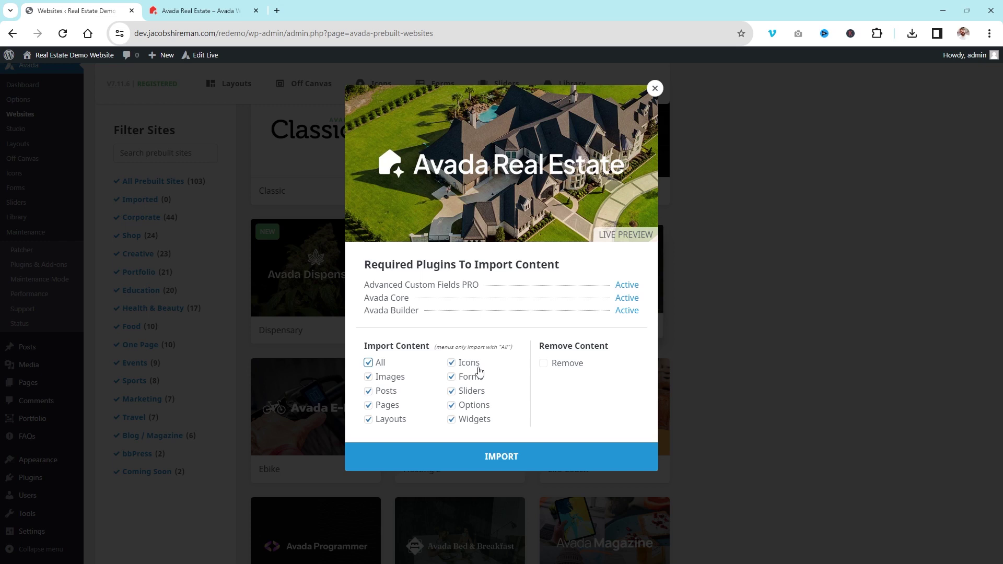
{"action": "left_click", "coordinate": [473, 456]}
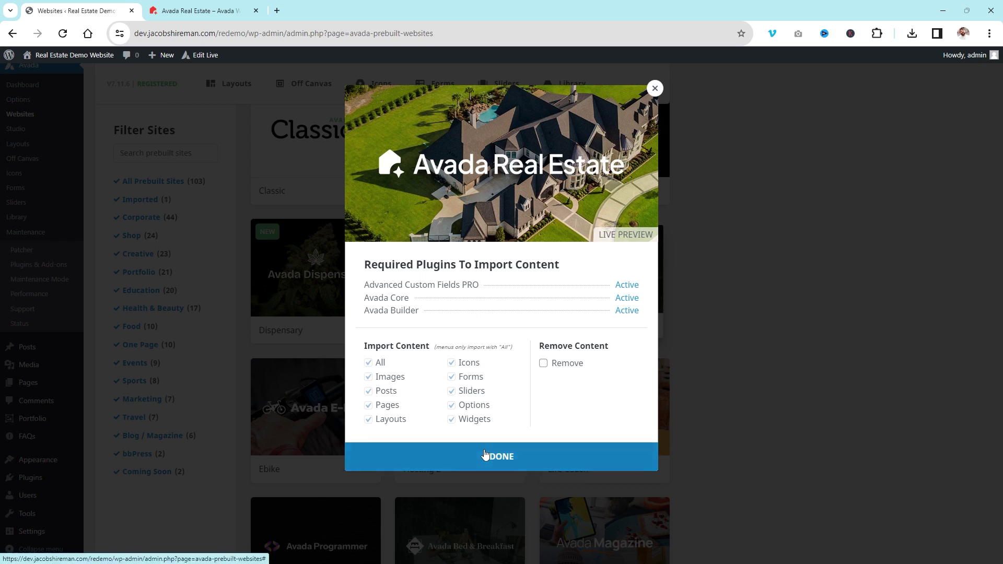
{"action": "left_click", "coordinate": [511, 462]}
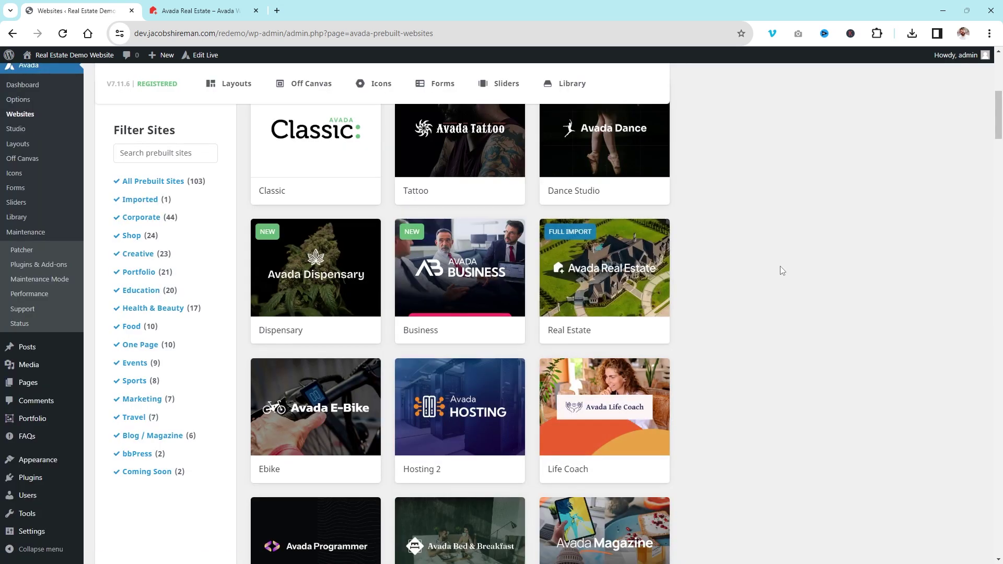
{"action": "scroll", "coordinate": [577, 228], "scroll_direction": "up", "scroll_amount": 3}
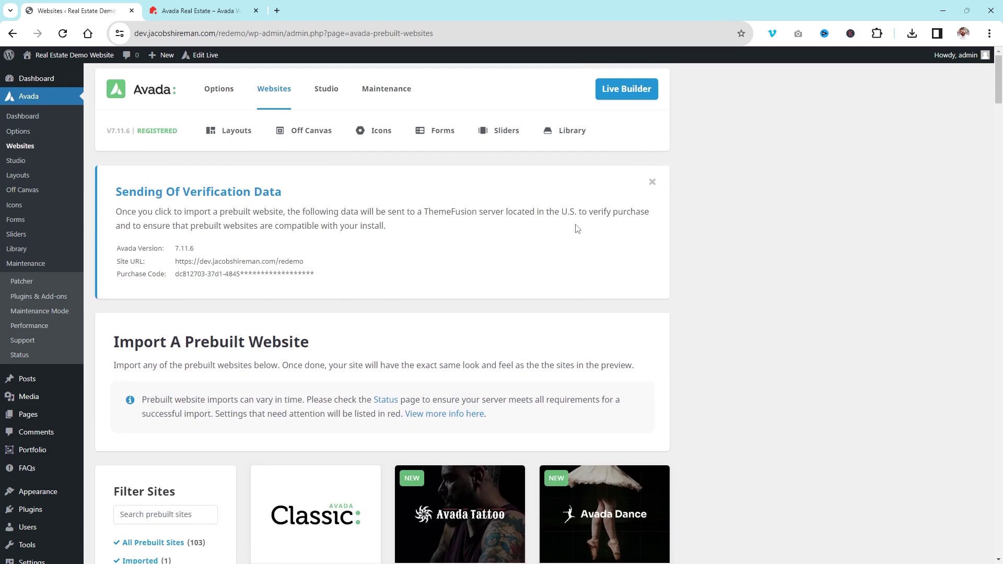
Step: Open the live site in a new browser tab placed first, and look through the imported homepage down to the blog section
{"action": "right_click", "coordinate": [50, 56]}
{"action": "left_click", "coordinate": [79, 65]}
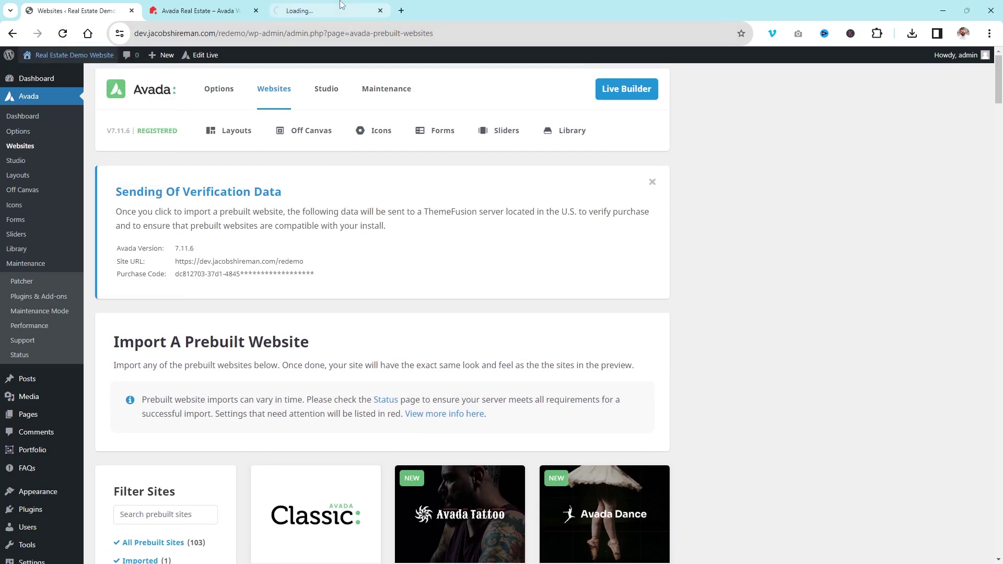
{"action": "mouse_move", "coordinate": [29, 59]}
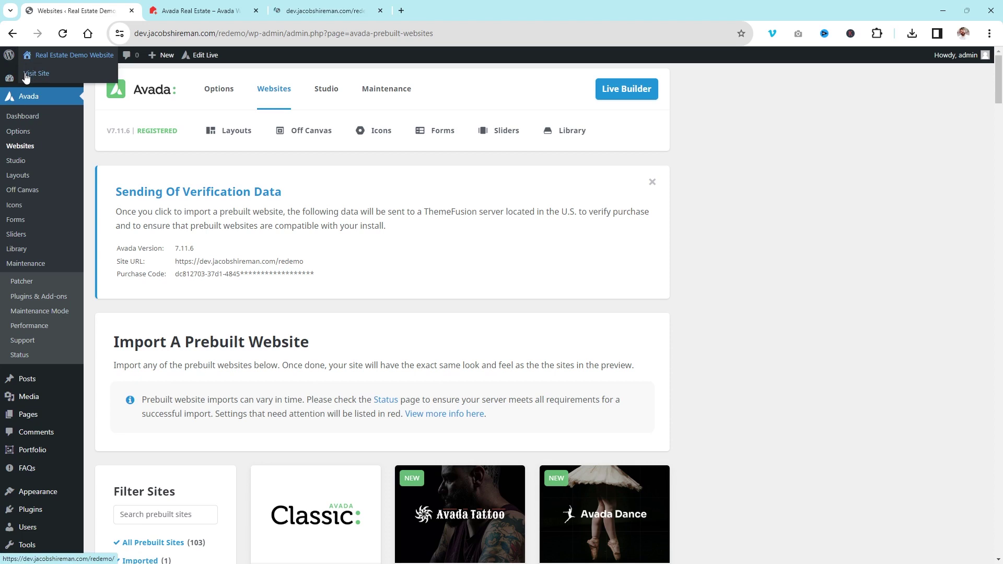
{"action": "left_click", "coordinate": [317, 12]}
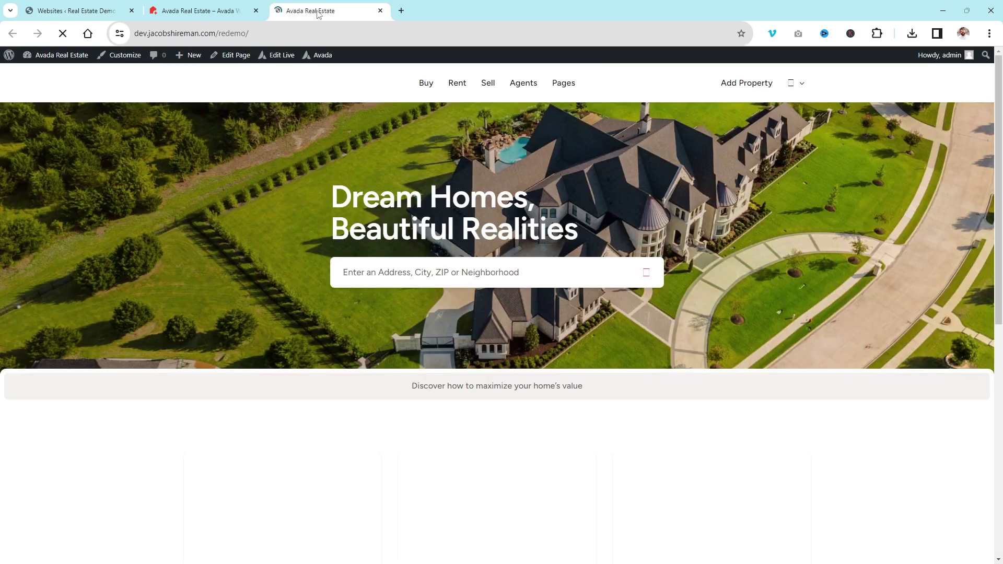
{"action": "left_click_drag", "start_coordinate": [317, 11], "coordinate": [68, 10]}
{"action": "scroll", "coordinate": [303, 158], "scroll_direction": "down", "scroll_amount": 20}
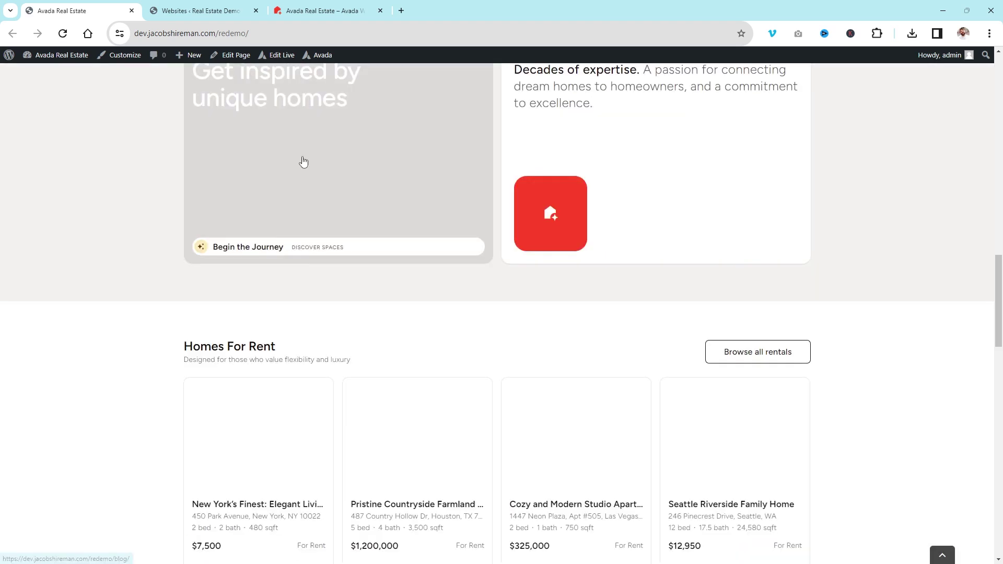
{"action": "scroll", "coordinate": [303, 162], "scroll_direction": "down", "scroll_amount": 5}
{"action": "scroll", "coordinate": [303, 162], "scroll_direction": "down", "scroll_amount": 6}
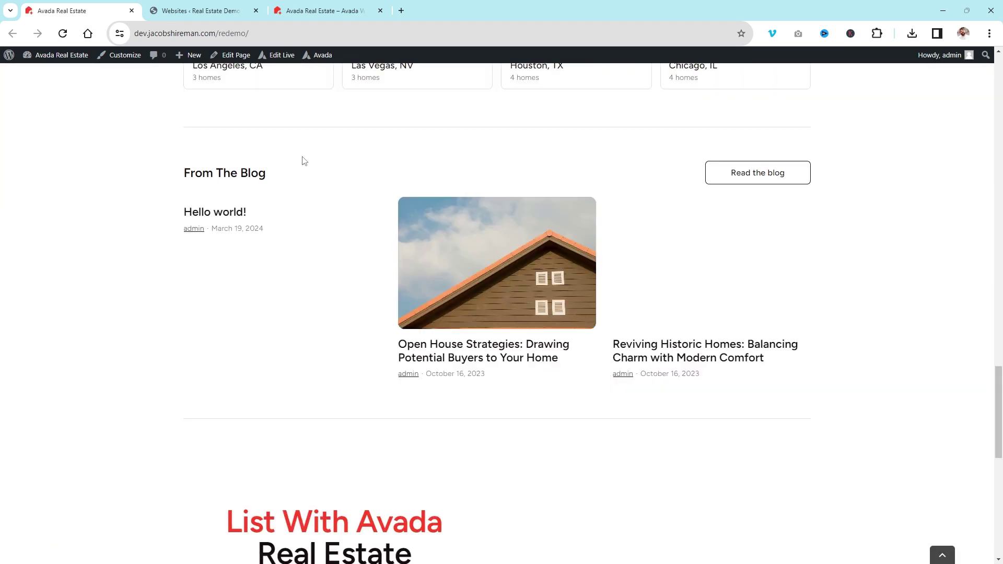
{"action": "key", "text": "Home"}
Step: Return to the prebuilt websites page in WordPress, reload it and examine the refreshed admin menu
{"action": "left_click", "coordinate": [178, 7]}
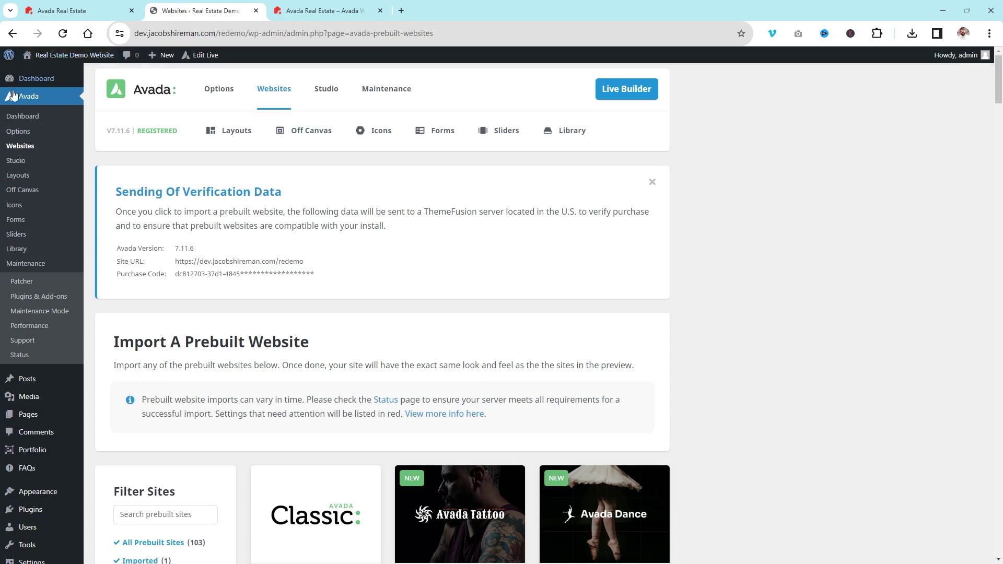
{"action": "left_click", "coordinate": [64, 34]}
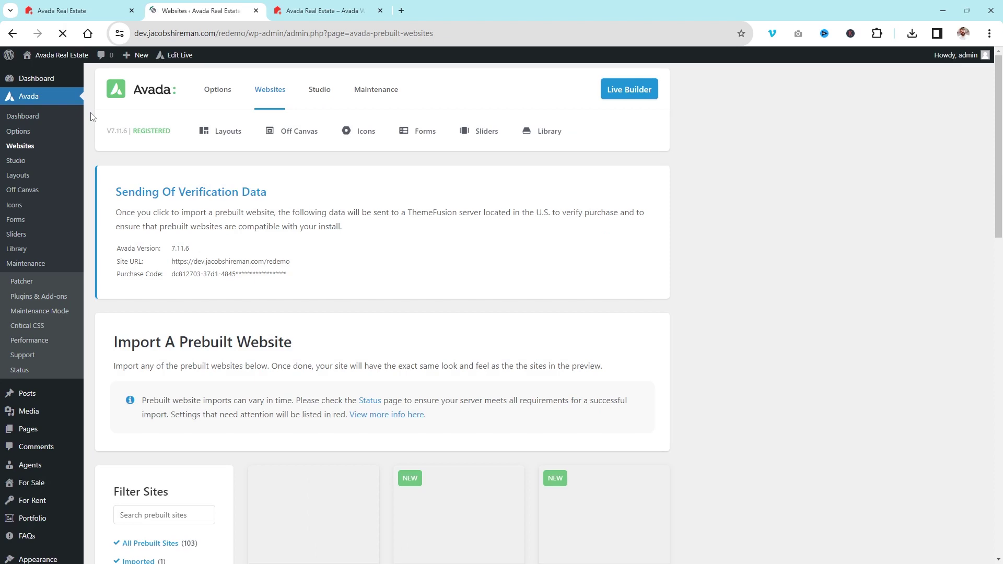
{"action": "scroll", "coordinate": [55, 337], "scroll_direction": "down", "scroll_amount": 4}
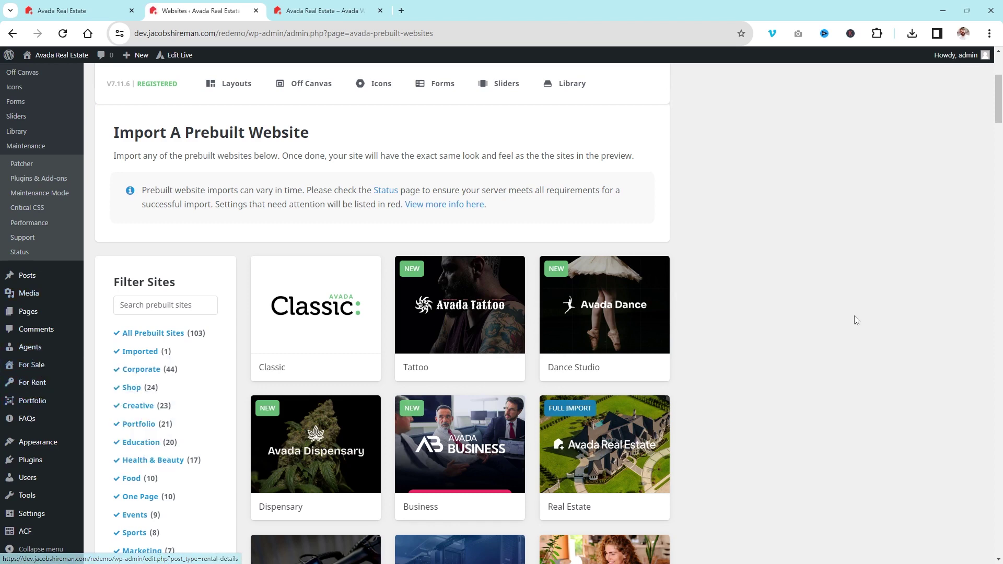
{"action": "scroll", "coordinate": [854, 317], "scroll_direction": "down", "scroll_amount": 1}
{"action": "scroll", "coordinate": [855, 317], "scroll_direction": "down", "scroll_amount": 3}
{"action": "scroll", "coordinate": [14, 310], "scroll_direction": "down", "scroll_amount": 3}
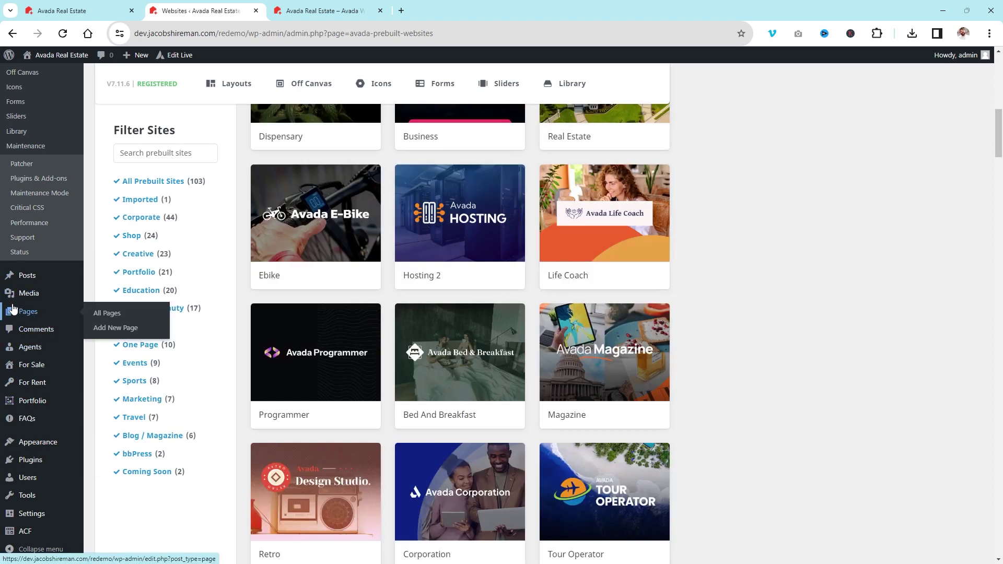
{"action": "scroll", "coordinate": [14, 309], "scroll_direction": "up", "scroll_amount": 6}
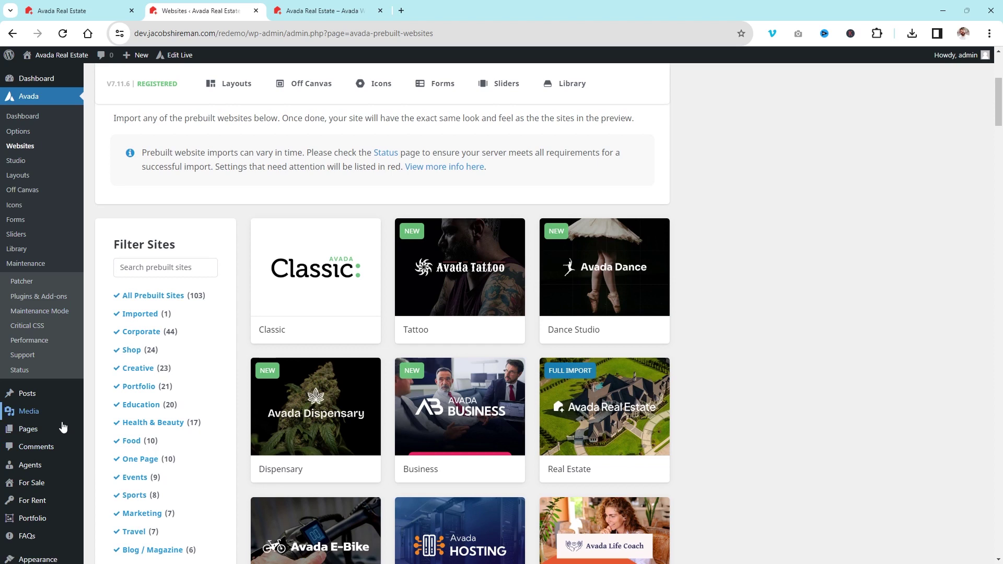
{"action": "scroll", "coordinate": [569, 104], "scroll_direction": "up", "scroll_amount": 5}
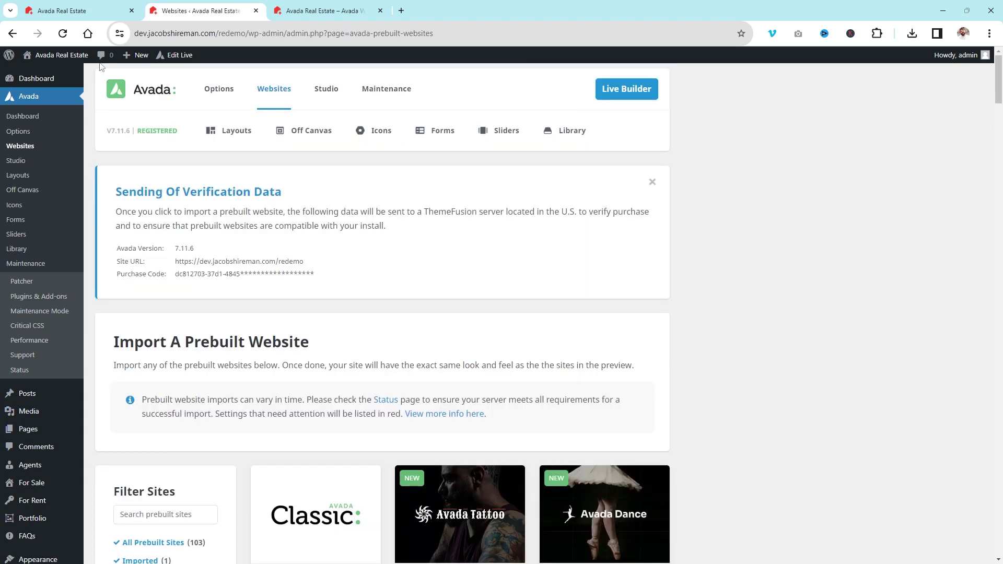
Step: Switch back to the live site and review the homepage's new listings, homes for rent and blog sections
{"action": "left_click", "coordinate": [80, 9]}
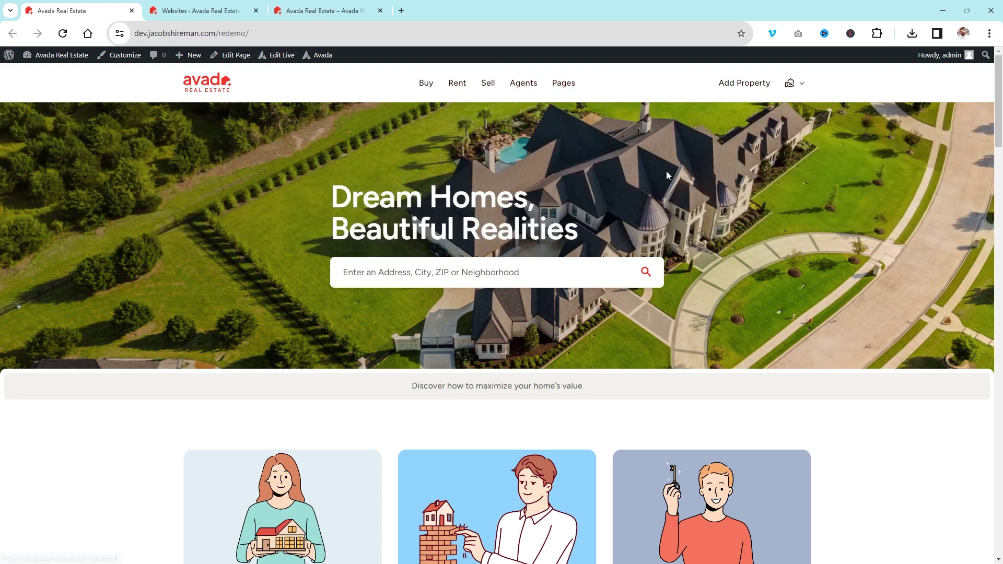
{"action": "scroll", "coordinate": [716, 271], "scroll_direction": "down", "scroll_amount": 10}
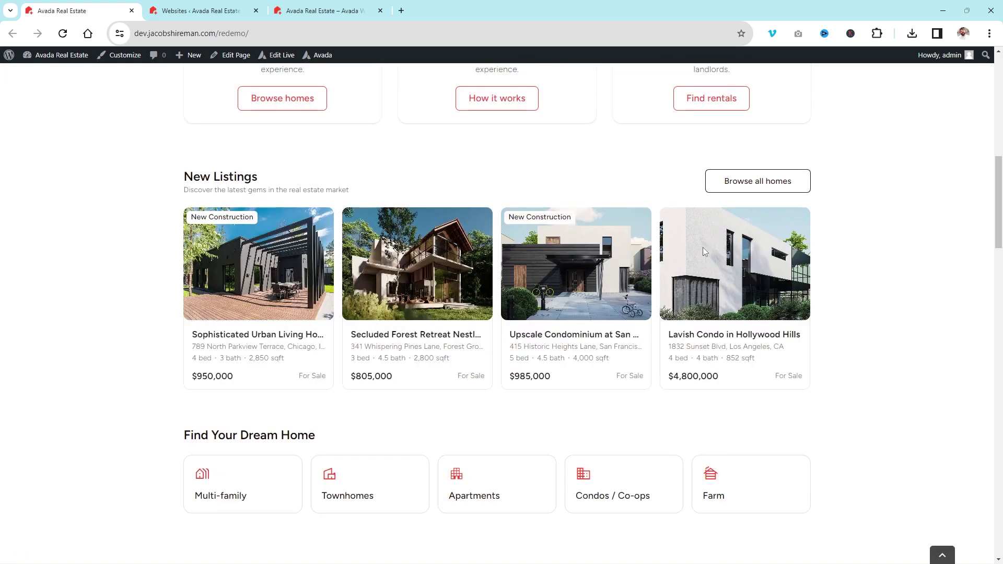
{"action": "scroll", "coordinate": [703, 252], "scroll_direction": "down", "scroll_amount": 3}
{"action": "scroll", "coordinate": [703, 252], "scroll_direction": "down", "scroll_amount": 14}
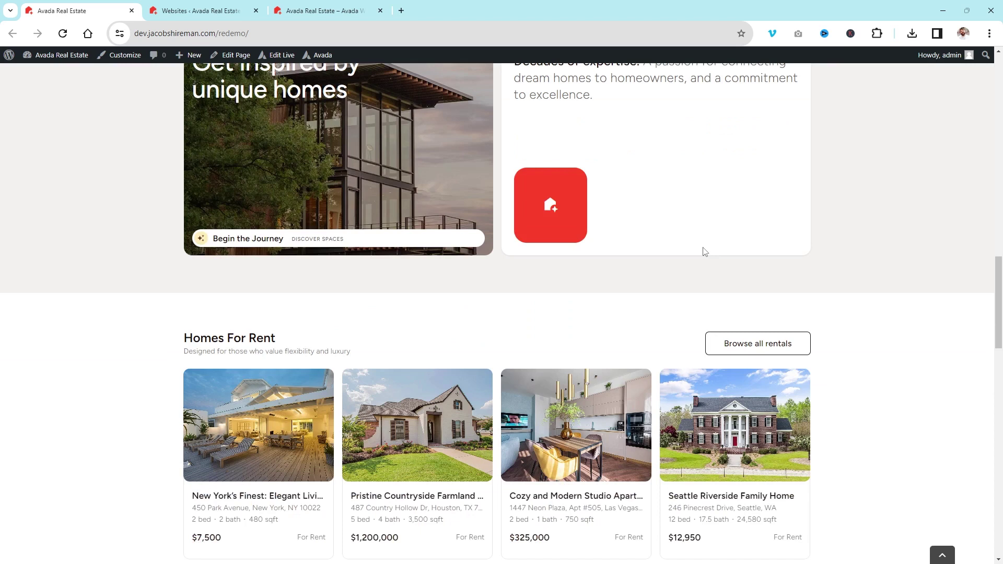
{"action": "scroll", "coordinate": [705, 252], "scroll_direction": "down", "scroll_amount": 11}
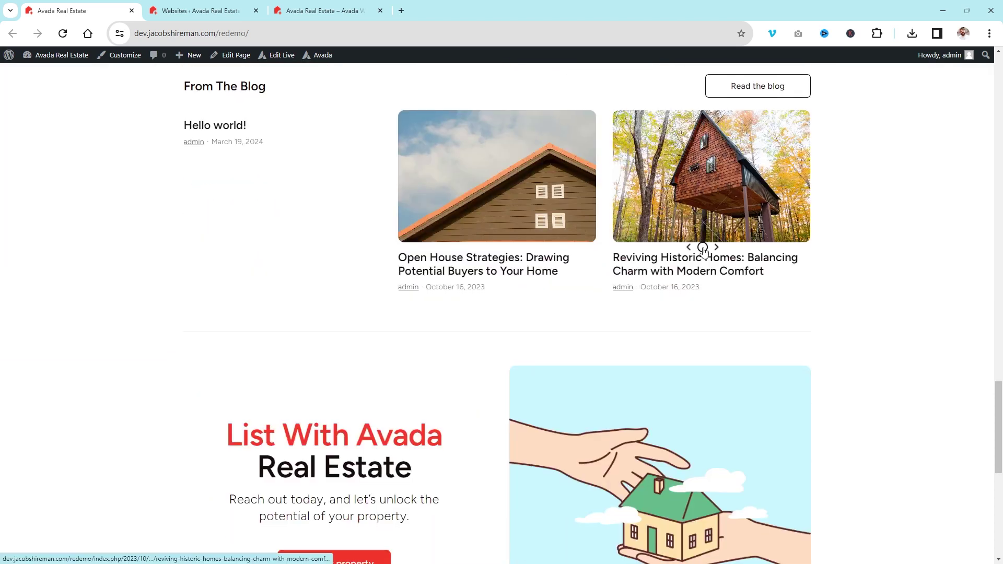
{"action": "key", "text": "Home"}
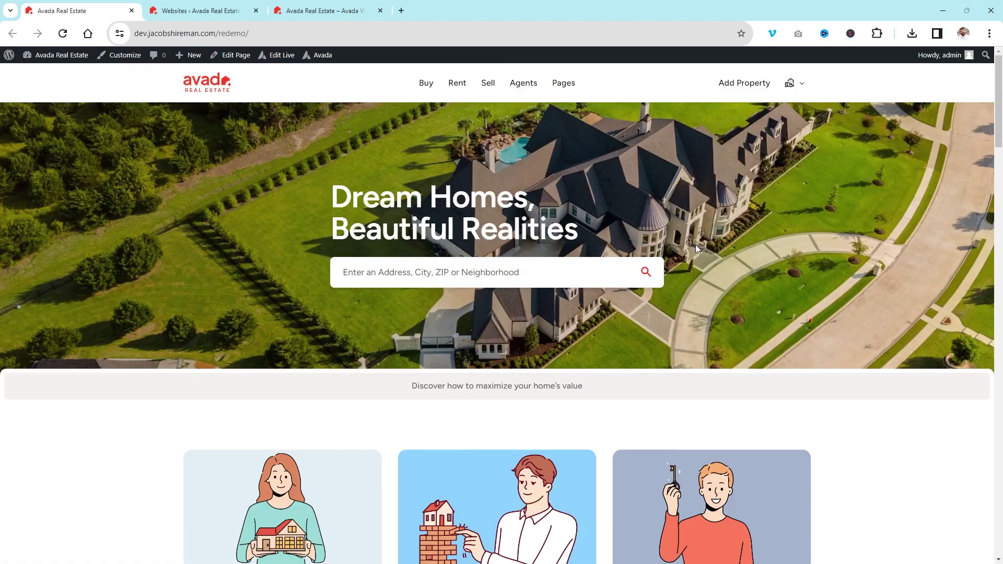
Step: Open Avada's global options in WordPress and close the Avada Real Estate demo tab
{"action": "left_click", "coordinate": [198, 6]}
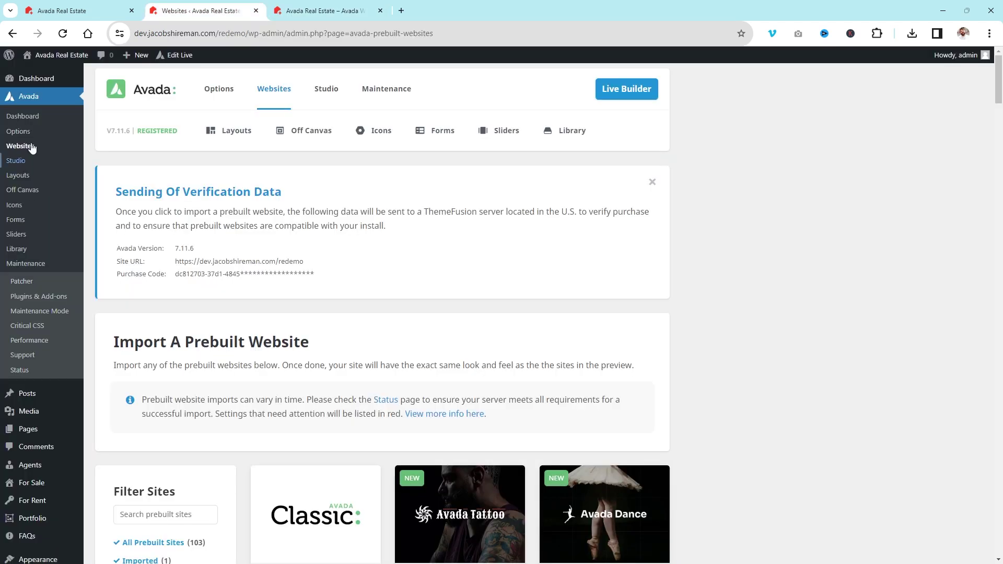
{"action": "left_click", "coordinate": [19, 131]}
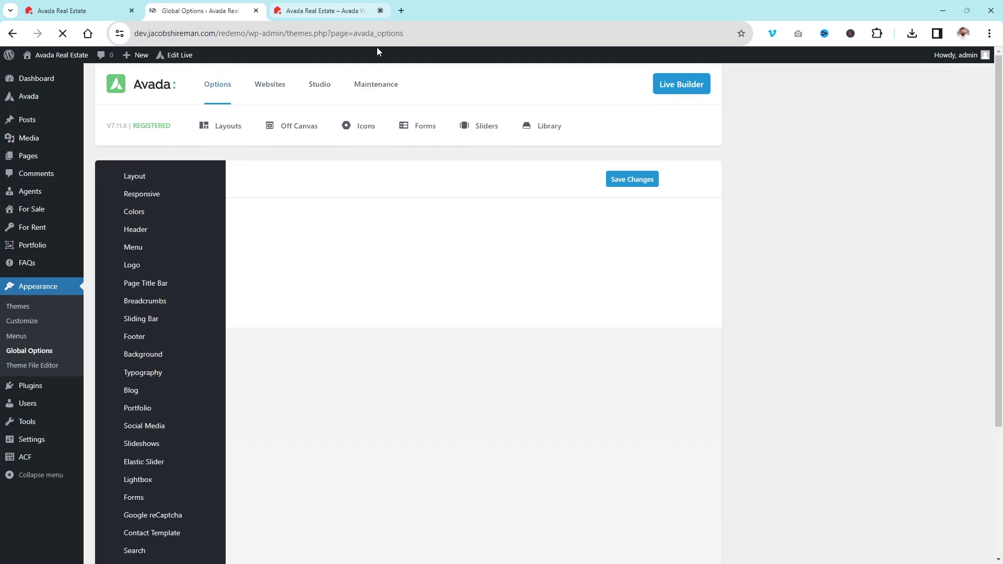
{"action": "left_click", "coordinate": [380, 10]}
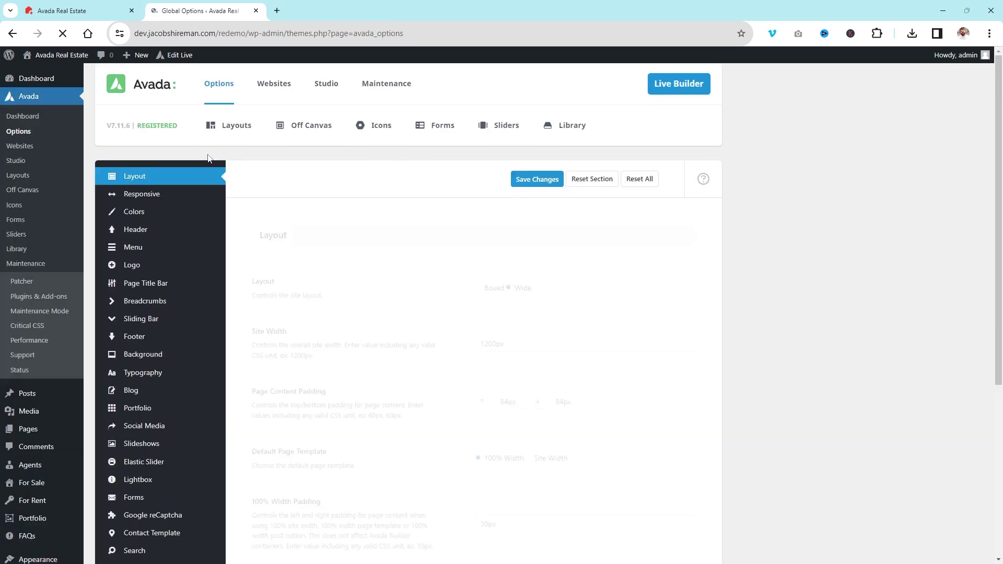
{"action": "mouse_move", "coordinate": [166, 367]}
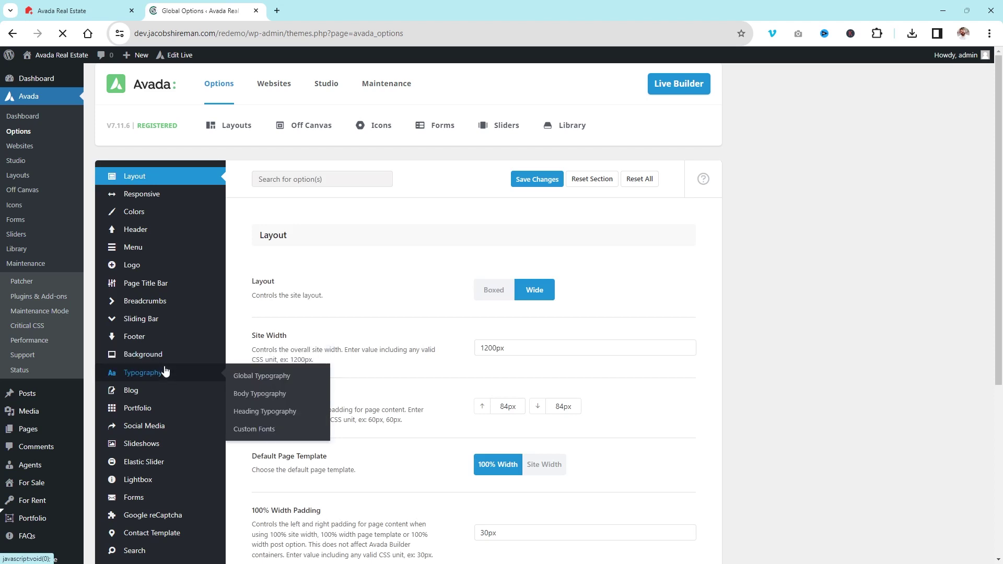
Step: Open the Logo options and view the media upload dialog for the default logo, closing it without choosing a file
{"action": "scroll", "coordinate": [136, 314], "scroll_direction": "down", "scroll_amount": 2}
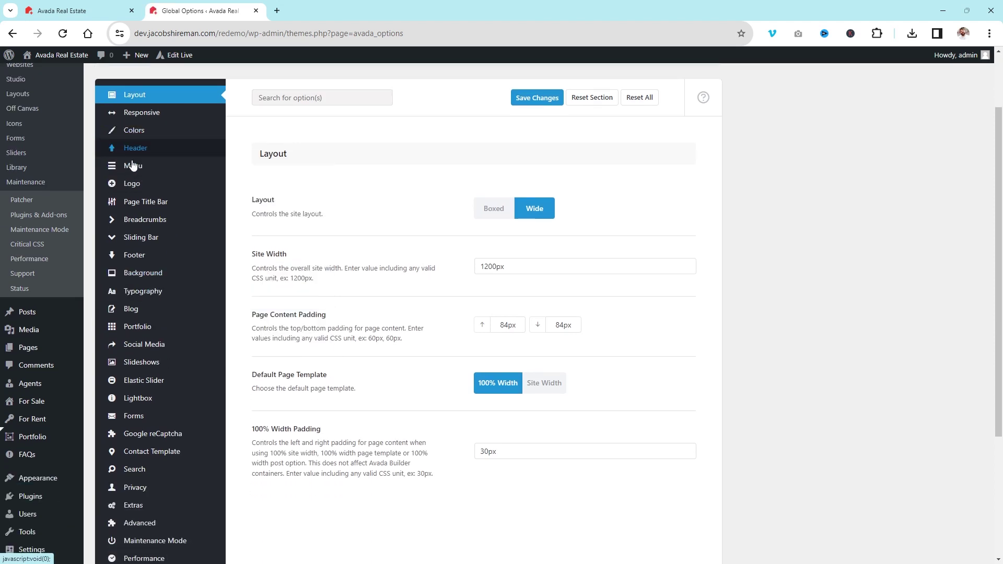
{"action": "left_click", "coordinate": [132, 183]}
{"action": "scroll", "coordinate": [663, 208], "scroll_direction": "down", "scroll_amount": 4}
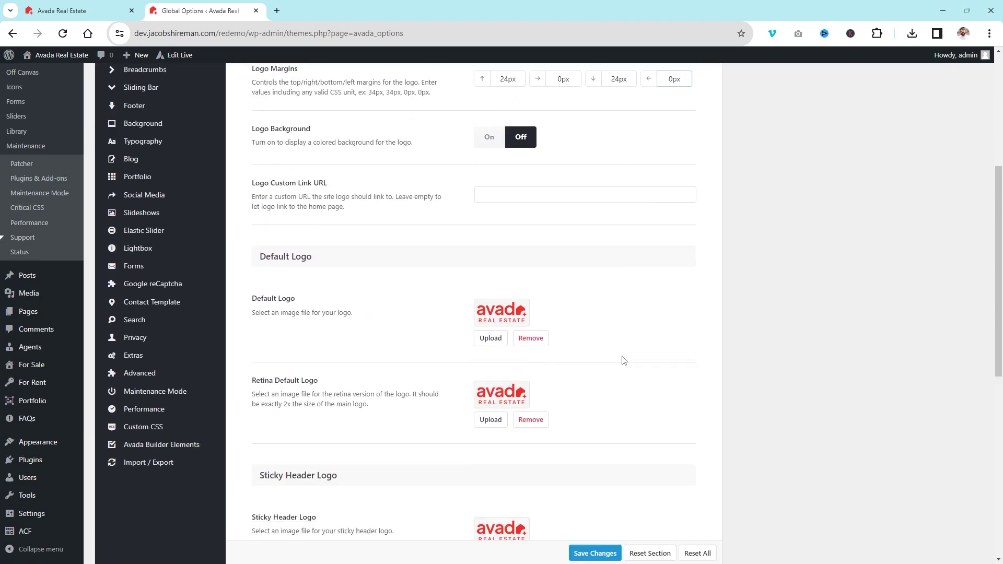
{"action": "scroll", "coordinate": [621, 390], "scroll_direction": "down", "scroll_amount": 4}
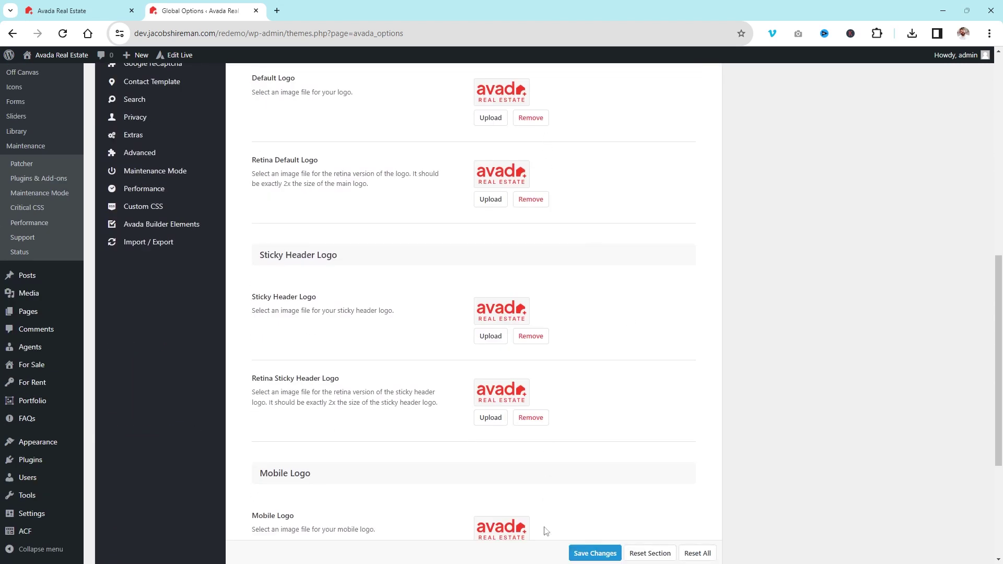
{"action": "scroll", "coordinate": [602, 369], "scroll_direction": "up", "scroll_amount": 5}
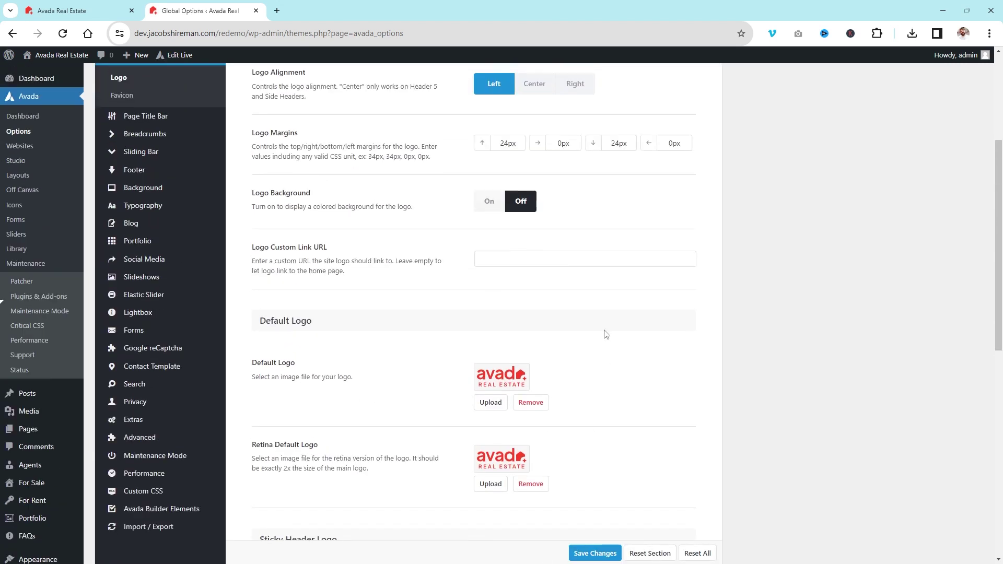
{"action": "left_click", "coordinate": [486, 403]}
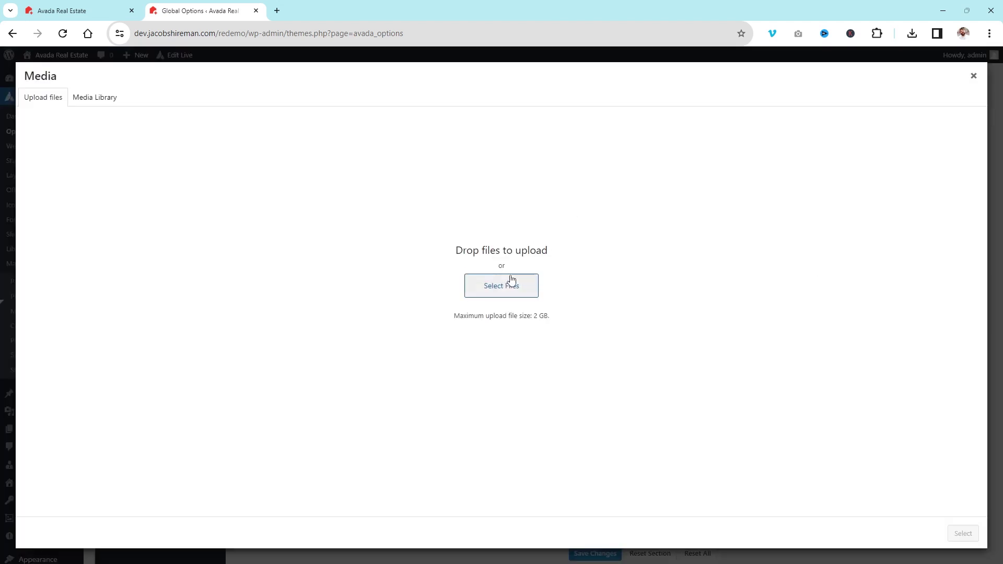
{"action": "left_click", "coordinate": [966, 76]}
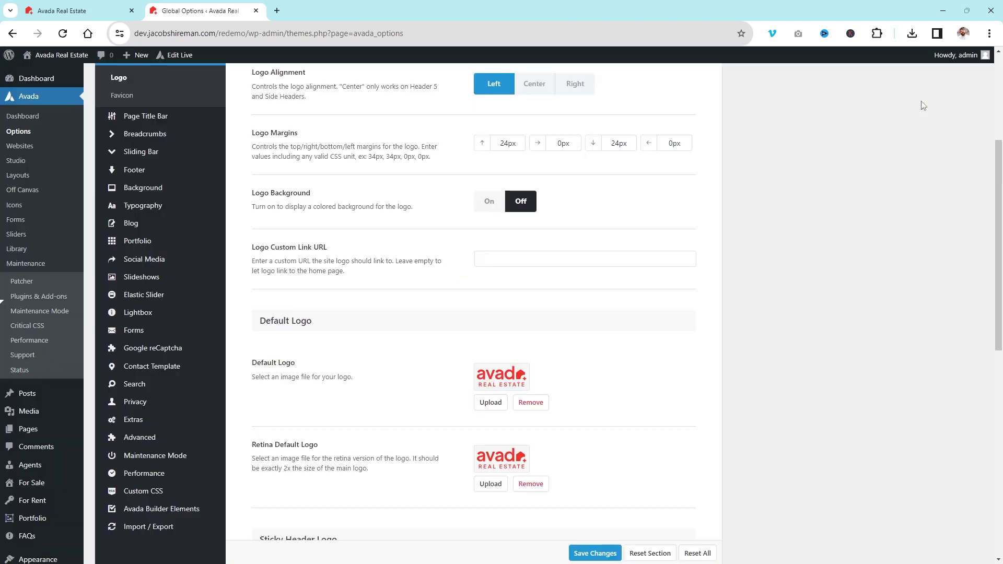
Step: Examine the default, retina, sticky header and mobile logo settings in the Logo options
{"action": "scroll", "coordinate": [392, 265], "scroll_direction": "down", "scroll_amount": 2}
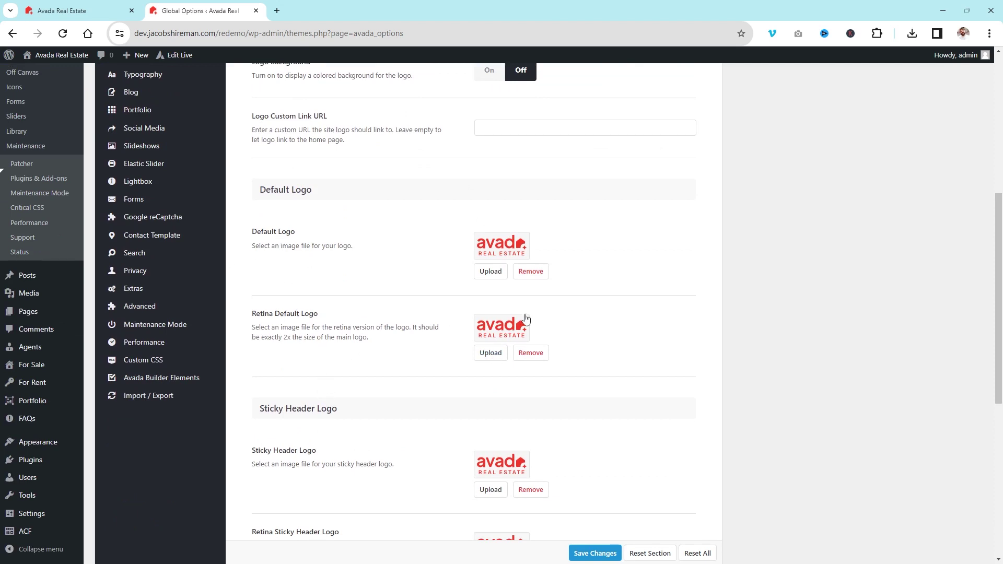
{"action": "scroll", "coordinate": [494, 230], "scroll_direction": "down", "scroll_amount": 5}
{"action": "scroll", "coordinate": [480, 233], "scroll_direction": "up", "scroll_amount": 10}
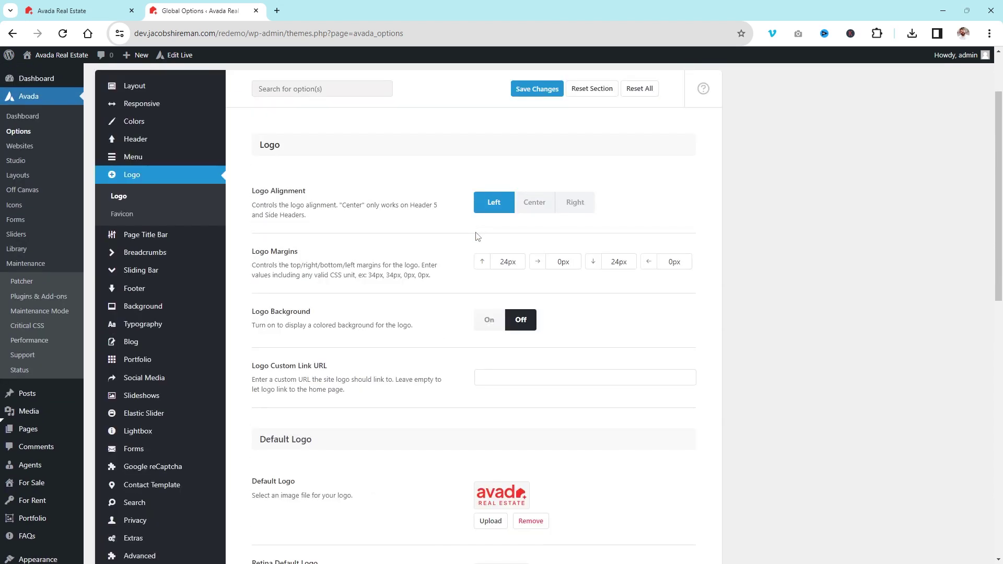
{"action": "scroll", "coordinate": [499, 434], "scroll_direction": "down", "scroll_amount": 4}
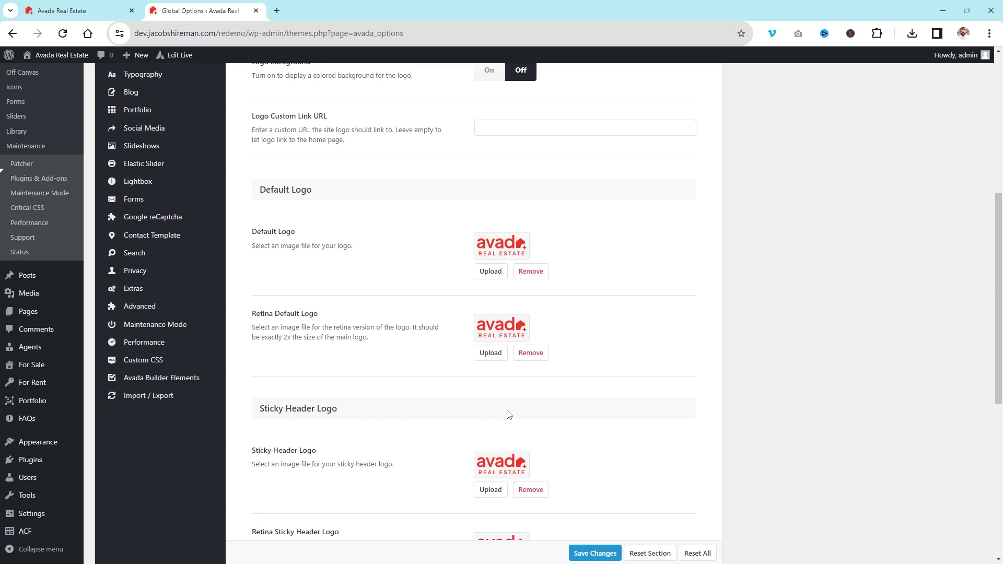
{"action": "scroll", "coordinate": [505, 414], "scroll_direction": "up", "scroll_amount": 2}
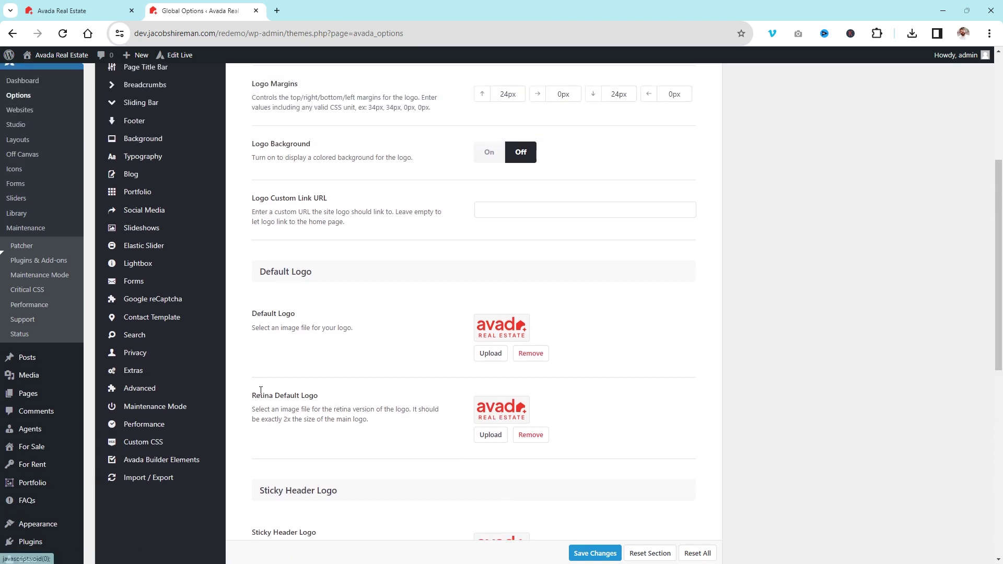
{"action": "scroll", "coordinate": [319, 395], "scroll_direction": "down", "scroll_amount": 5}
{"action": "scroll", "coordinate": [511, 251], "scroll_direction": "down", "scroll_amount": 3}
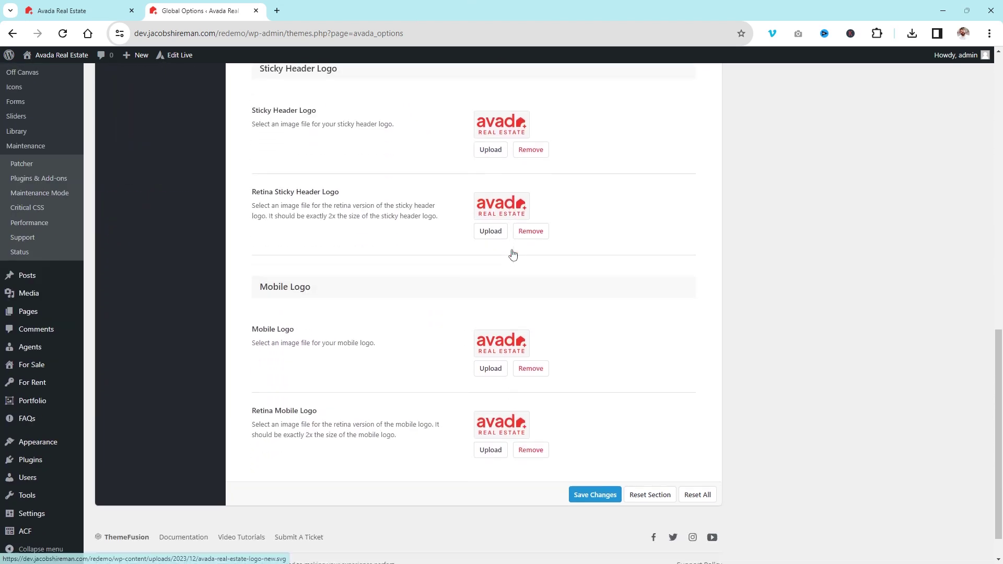
Step: Review the sticky header and mobile logo upload fields, including their retina versions, in the Logo options
{"action": "scroll", "coordinate": [498, 235], "scroll_direction": "up", "scroll_amount": 4}
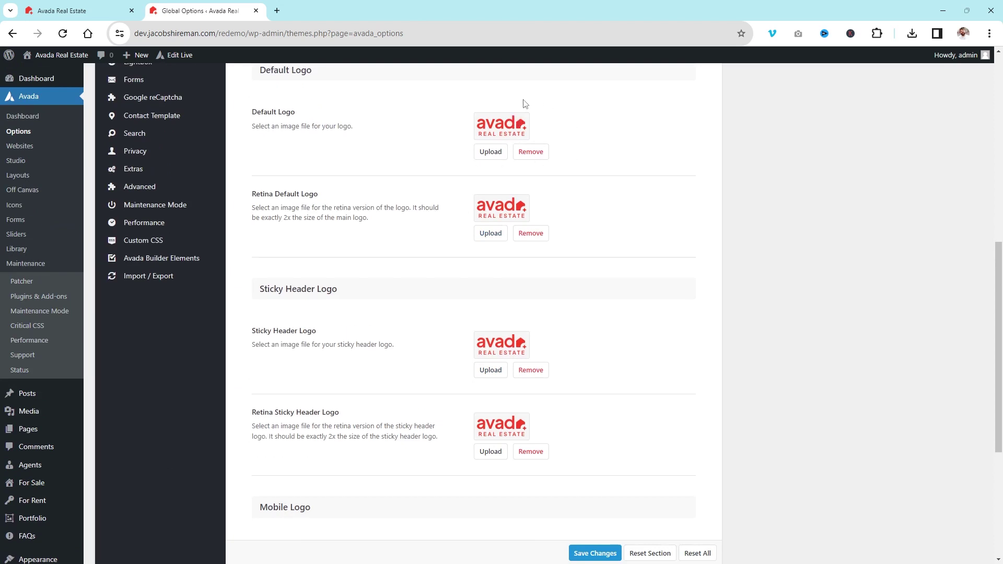
{"action": "scroll", "coordinate": [594, 253], "scroll_direction": "down", "scroll_amount": 4}
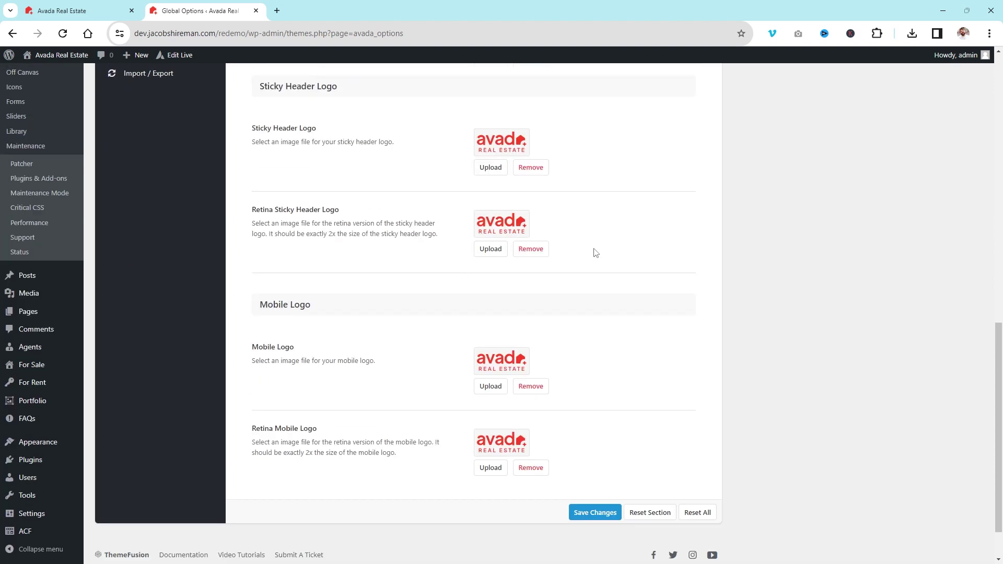
{"action": "scroll", "coordinate": [598, 240], "scroll_direction": "down", "scroll_amount": 1}
{"action": "scroll", "coordinate": [598, 239], "scroll_direction": "up", "scroll_amount": 3}
{"action": "scroll", "coordinate": [599, 236], "scroll_direction": "down", "scroll_amount": 3}
{"action": "scroll", "coordinate": [599, 236], "scroll_direction": "up", "scroll_amount": 2}
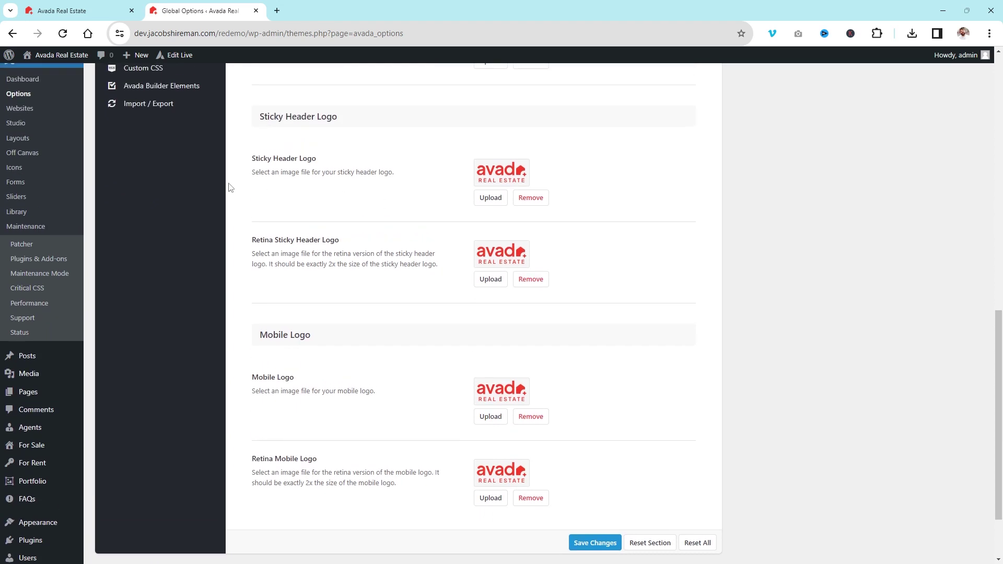
Step: Switch to the live site and review the homepage down from its header logo and back up to it
{"action": "left_click", "coordinate": [37, 5]}
{"action": "scroll", "coordinate": [337, 253], "scroll_direction": "down", "scroll_amount": 5}
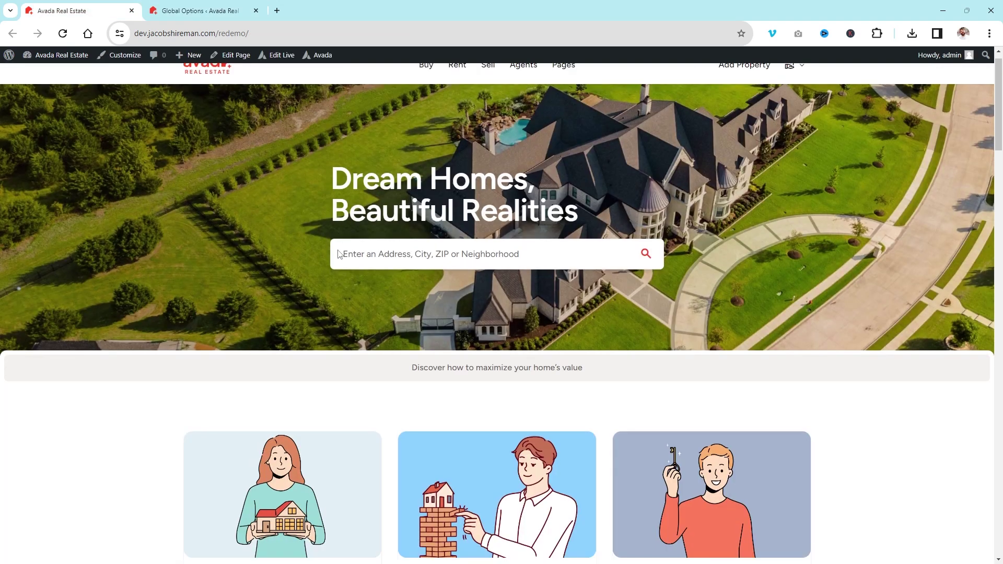
{"action": "scroll", "coordinate": [339, 255], "scroll_direction": "down", "scroll_amount": 4}
{"action": "scroll", "coordinate": [236, 234], "scroll_direction": "up", "scroll_amount": 10}
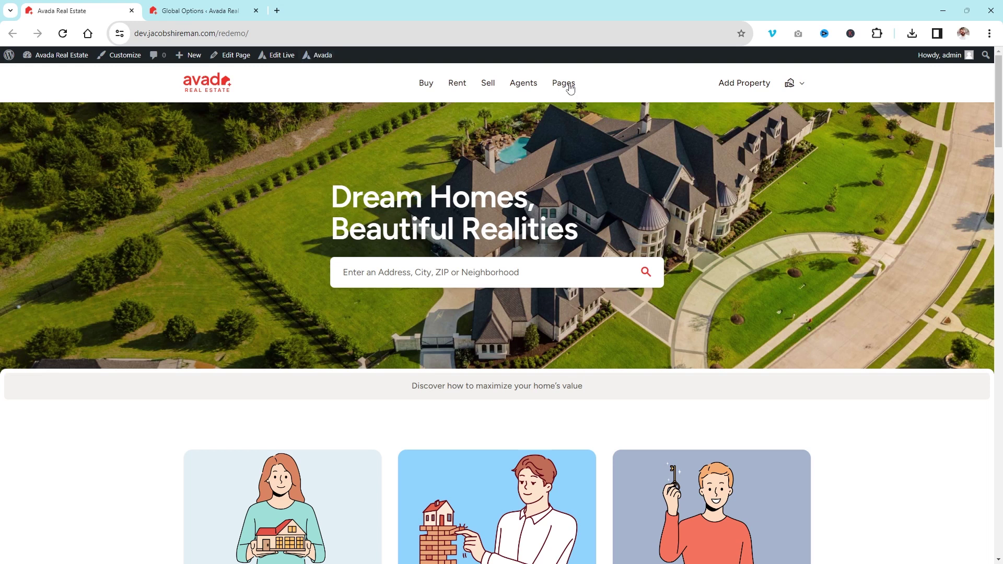
{"action": "mouse_move", "coordinate": [567, 86]}
Step: Return to the Logo options and review the logo alignment, margins, background and custom link settings
{"action": "left_click", "coordinate": [235, 5]}
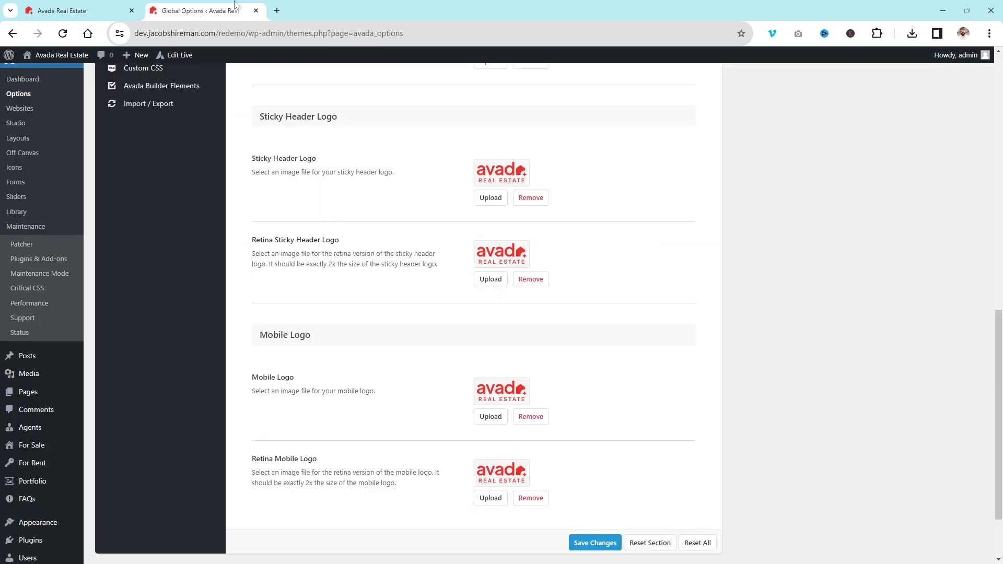
{"action": "scroll", "coordinate": [608, 387], "scroll_direction": "down", "scroll_amount": 2}
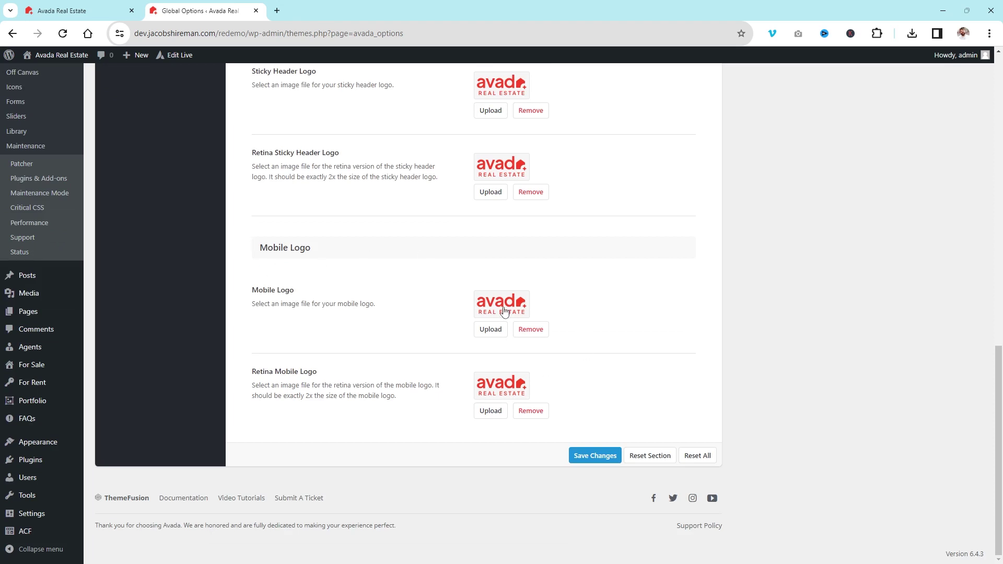
{"action": "scroll", "coordinate": [659, 387], "scroll_direction": "up", "scroll_amount": 15}
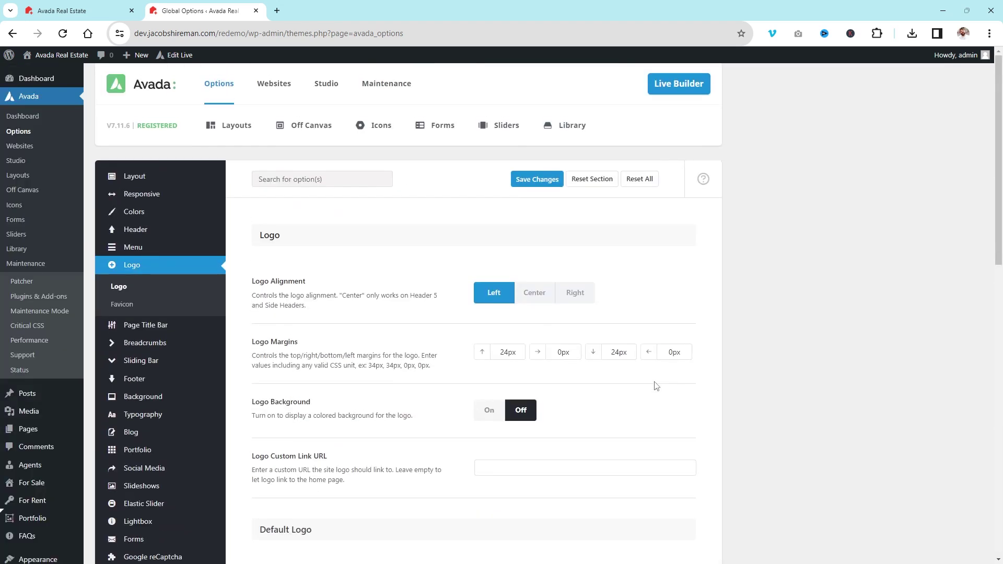
{"action": "scroll", "coordinate": [887, 295], "scroll_direction": "down", "scroll_amount": 3}
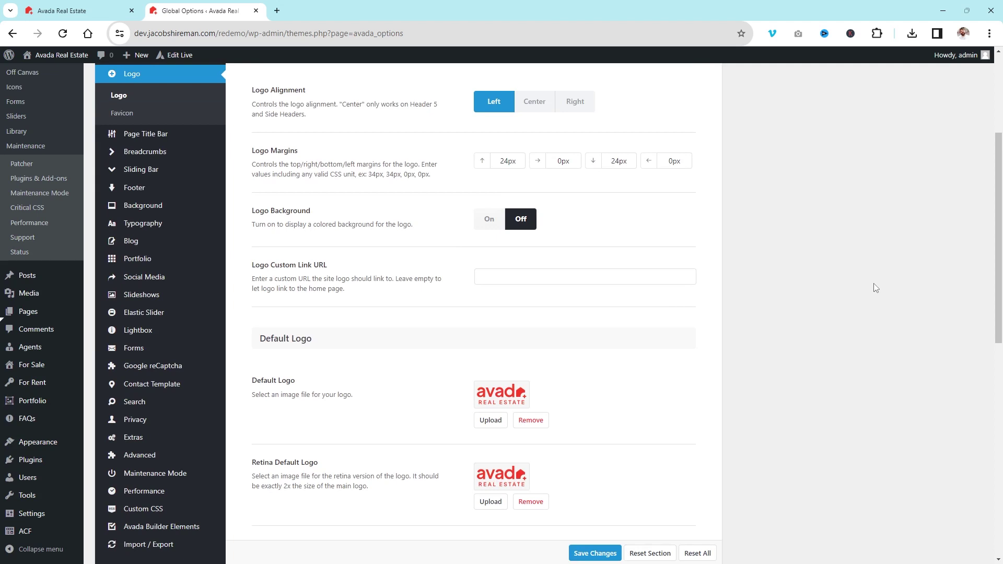
Step: Open the Global Typography options and examine the list of typography sets and the font settings of the Headings set
{"action": "left_click", "coordinate": [157, 223]}
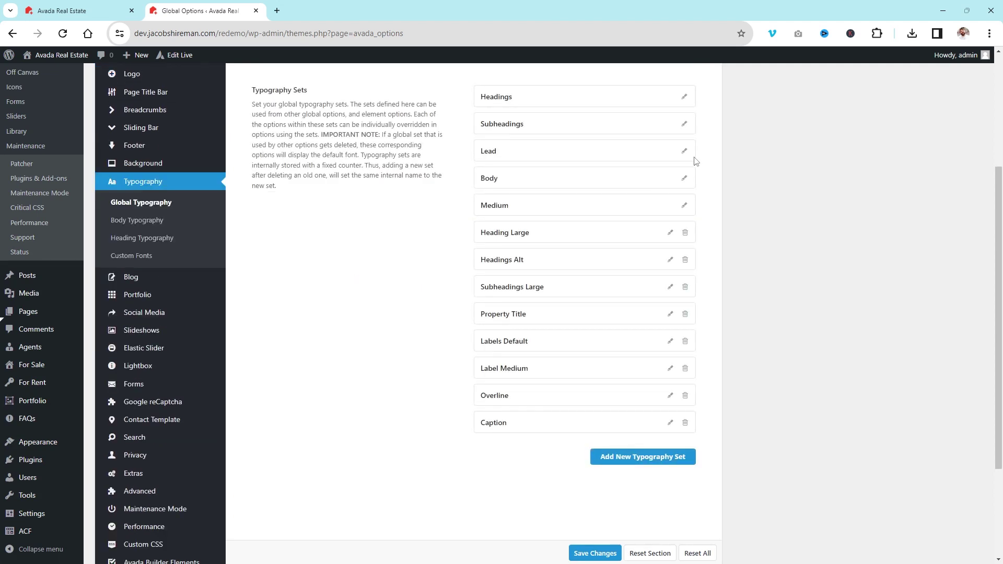
{"action": "scroll", "coordinate": [594, 418], "scroll_direction": "up", "scroll_amount": 2}
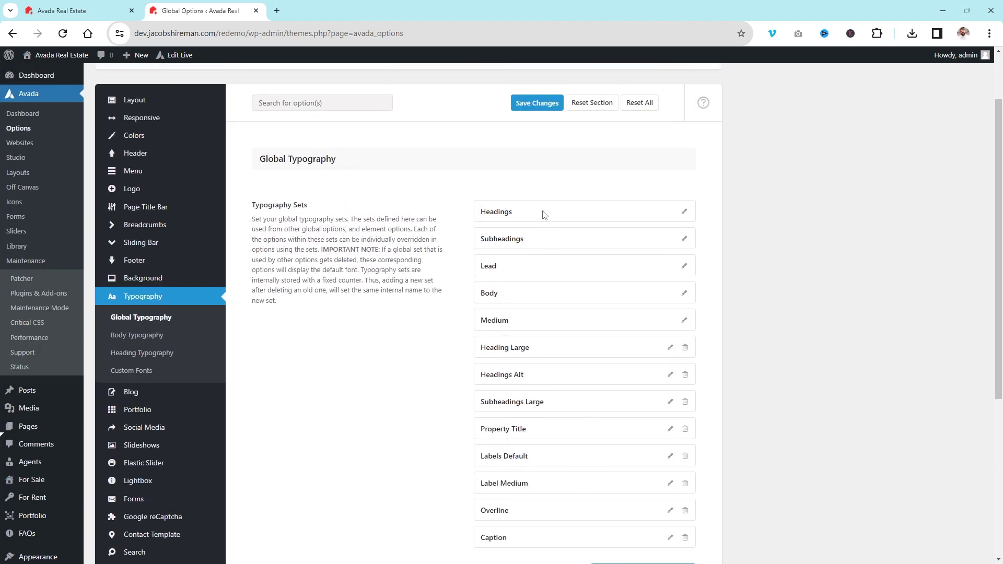
{"action": "scroll", "coordinate": [543, 214], "scroll_direction": "down", "scroll_amount": 2}
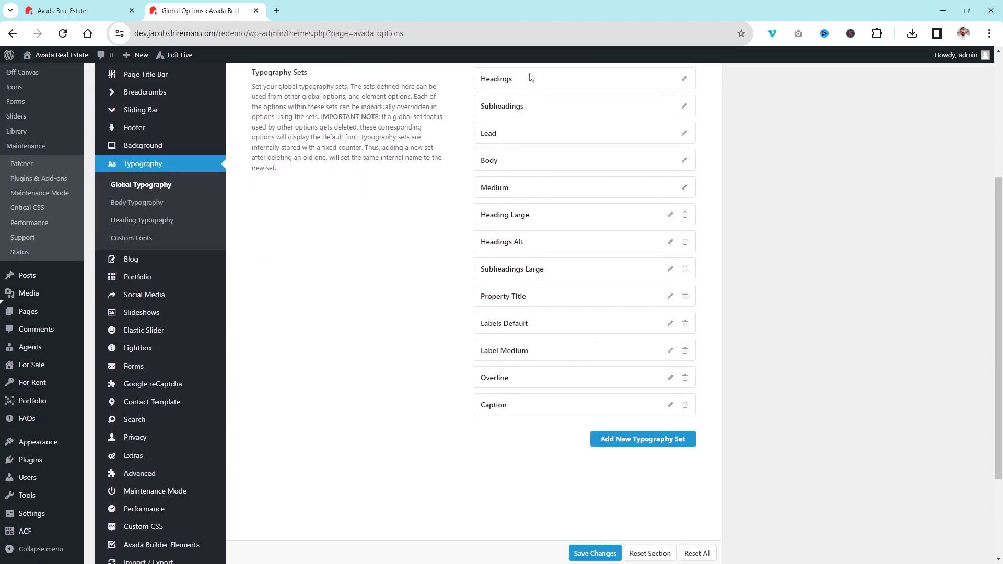
{"action": "left_click", "coordinate": [684, 79]}
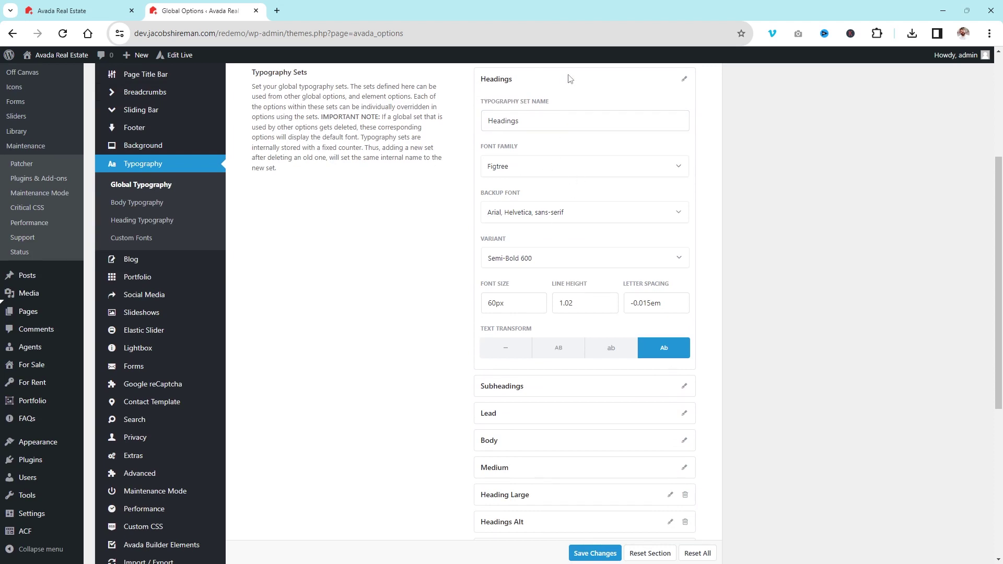
{"action": "scroll", "coordinate": [549, 271], "scroll_direction": "down", "scroll_amount": 3}
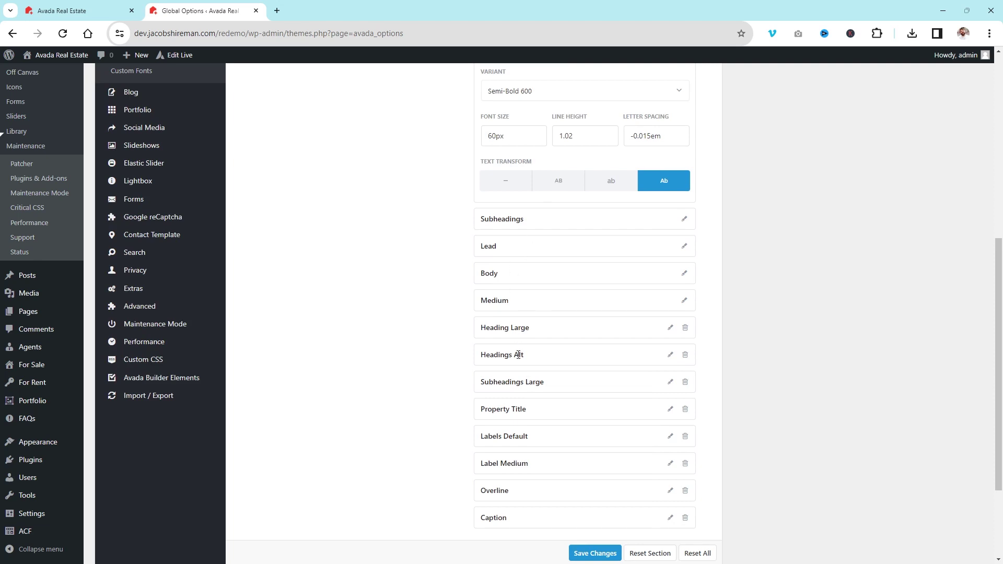
{"action": "scroll", "coordinate": [592, 305], "scroll_direction": "down", "scroll_amount": 3}
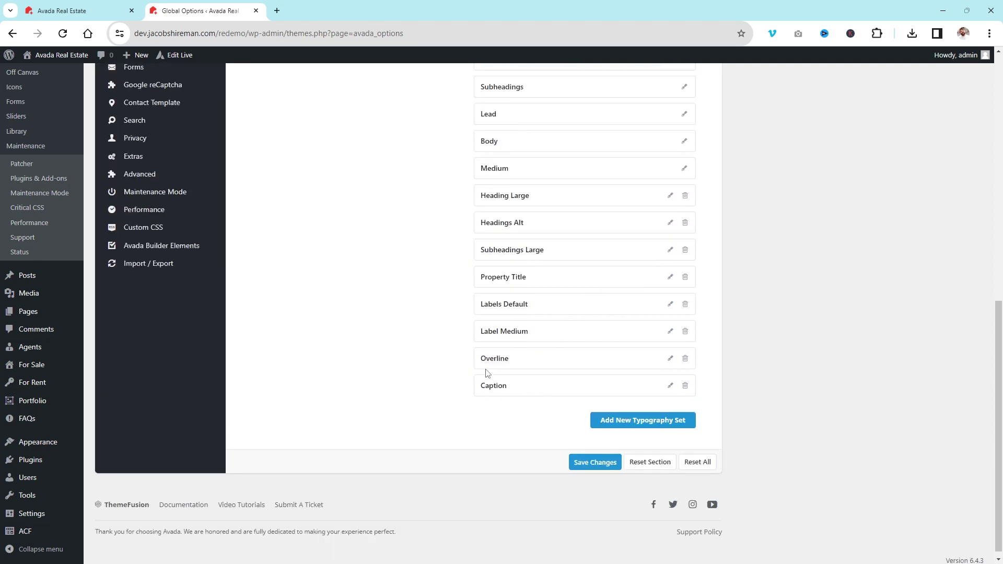
{"action": "scroll", "coordinate": [486, 372], "scroll_direction": "up", "scroll_amount": 7}
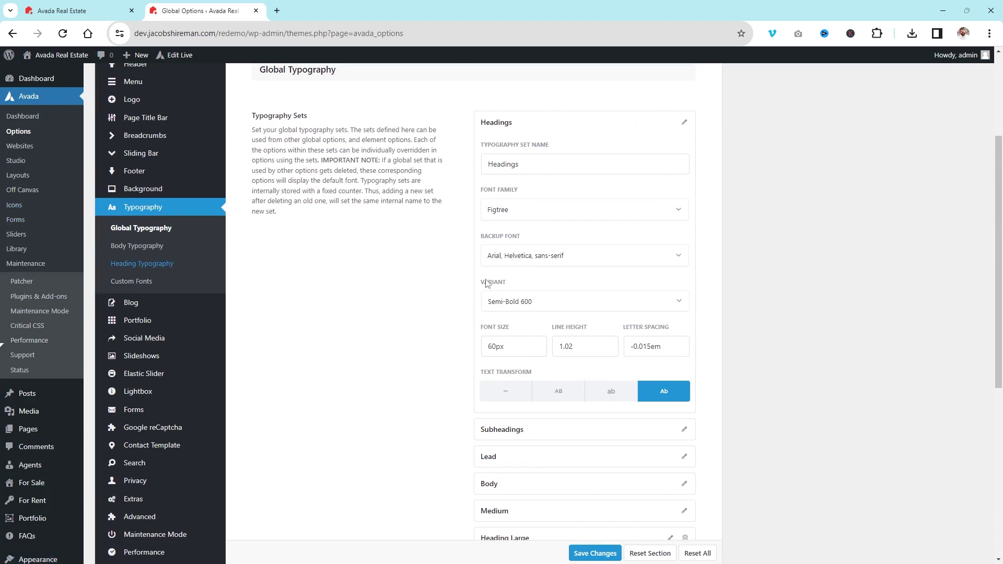
Step: Open the Heading Typography options and examine the font settings for the H1 to H6 headings
{"action": "left_click", "coordinate": [156, 263]}
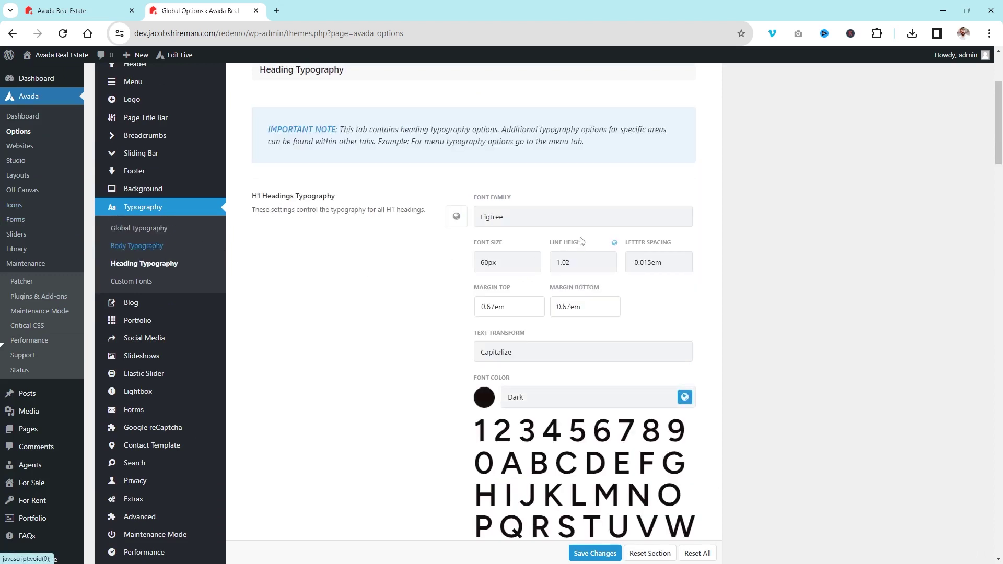
{"action": "scroll", "coordinate": [580, 223], "scroll_direction": "down", "scroll_amount": 10}
{"action": "scroll", "coordinate": [580, 223], "scroll_direction": "down", "scroll_amount": 12}
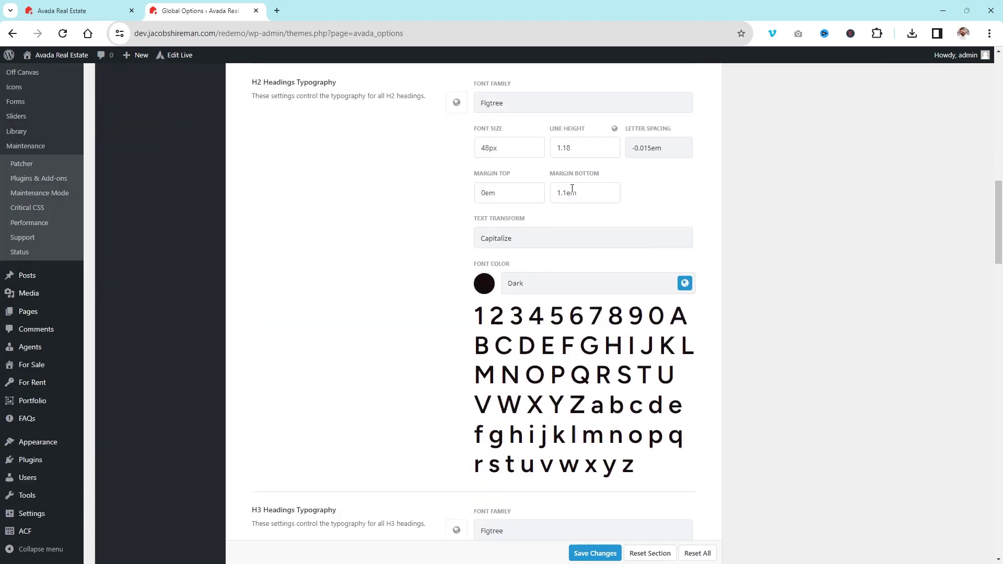
{"action": "scroll", "coordinate": [571, 193], "scroll_direction": "down", "scroll_amount": 15}
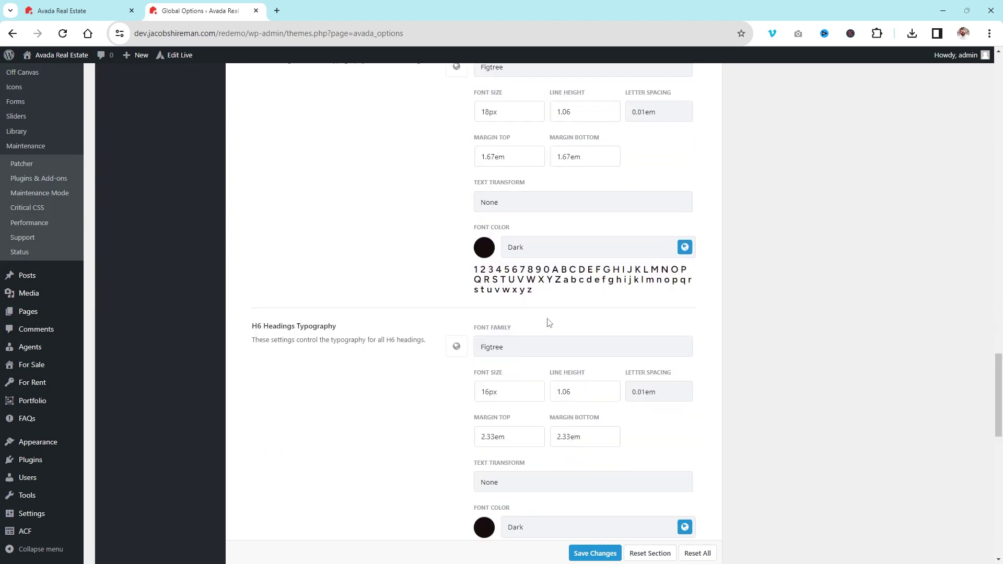
{"action": "scroll", "coordinate": [553, 304], "scroll_direction": "up", "scroll_amount": 20}
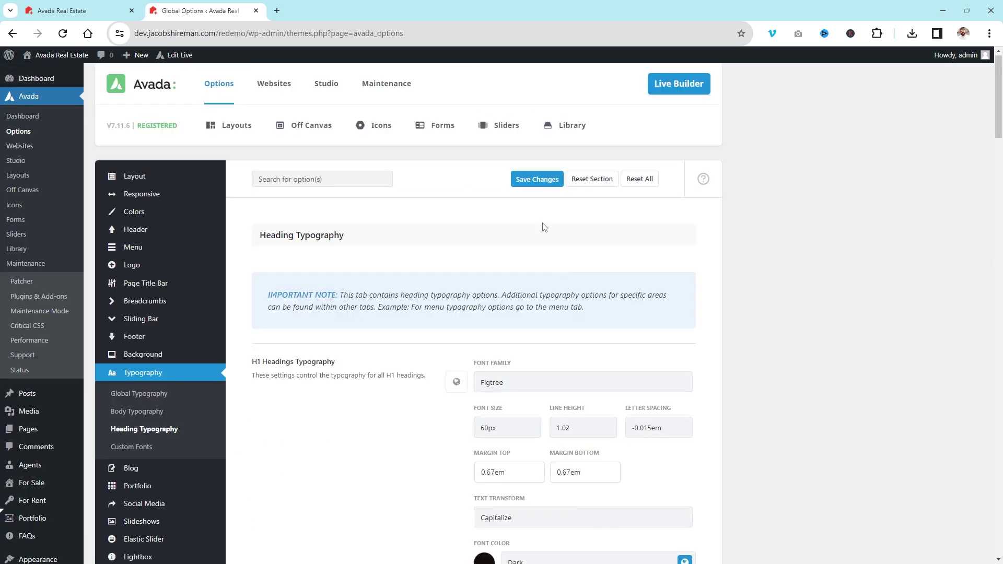
Step: Open the Body Typography options and examine the font settings for all body text
{"action": "scroll", "coordinate": [543, 226], "scroll_direction": "down", "scroll_amount": 4}
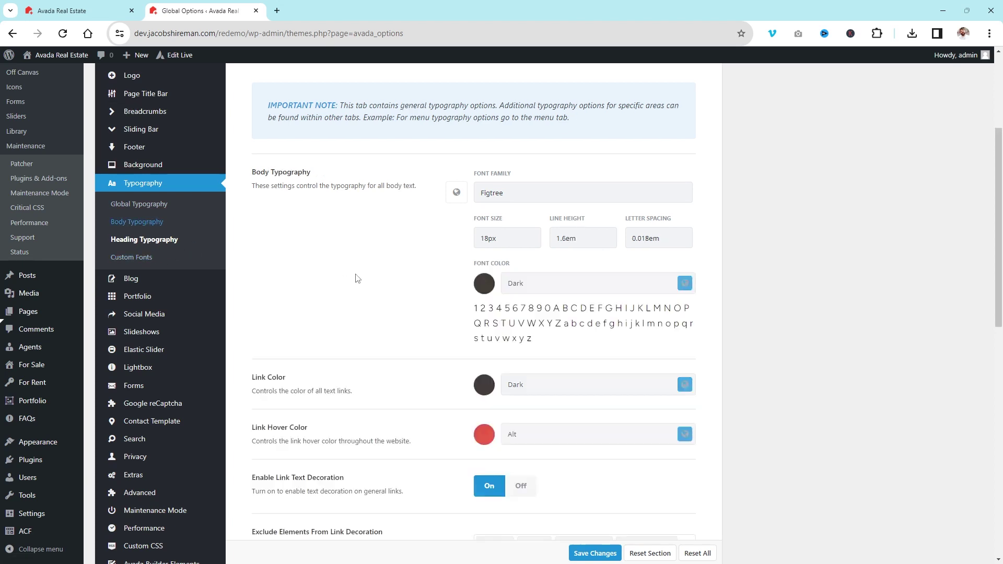
{"action": "left_click_drag", "start_coordinate": [550, 354], "coordinate": [475, 312]}
{"action": "left_click", "coordinate": [445, 282]}
Step: Switch to the live site and highlight the homepage's hero title and the New Listings heading and subheading to examine their typography
{"action": "left_click", "coordinate": [62, 11]}
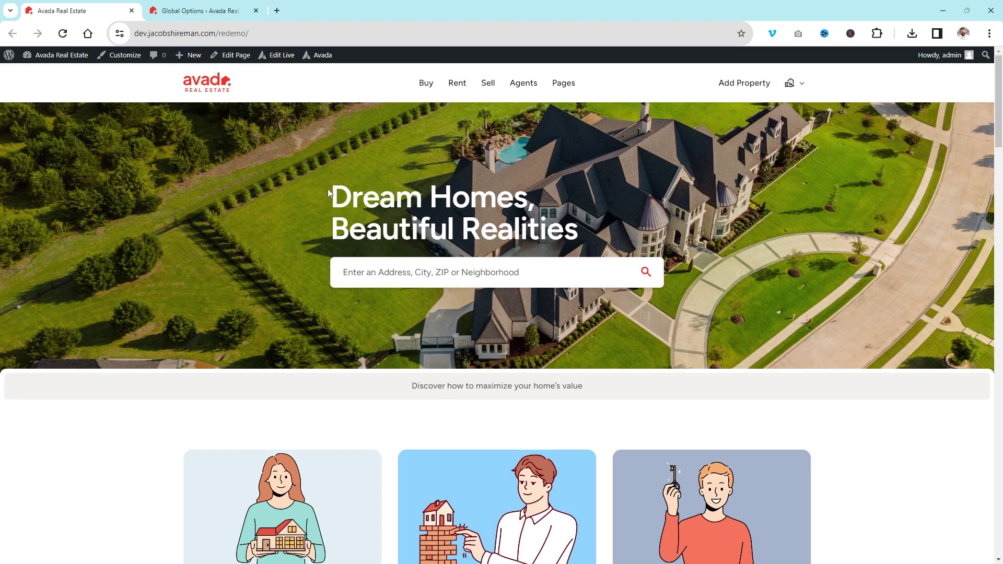
{"action": "left_click_drag", "start_coordinate": [323, 192], "coordinate": [649, 229]}
{"action": "scroll", "coordinate": [643, 227], "scroll_direction": "down", "scroll_amount": 6}
{"action": "left_click_drag", "start_coordinate": [177, 122], "coordinate": [308, 127]}
{"action": "left_click_drag", "start_coordinate": [385, 142], "coordinate": [183, 137]}
{"action": "mouse_move", "coordinate": [311, 303]}
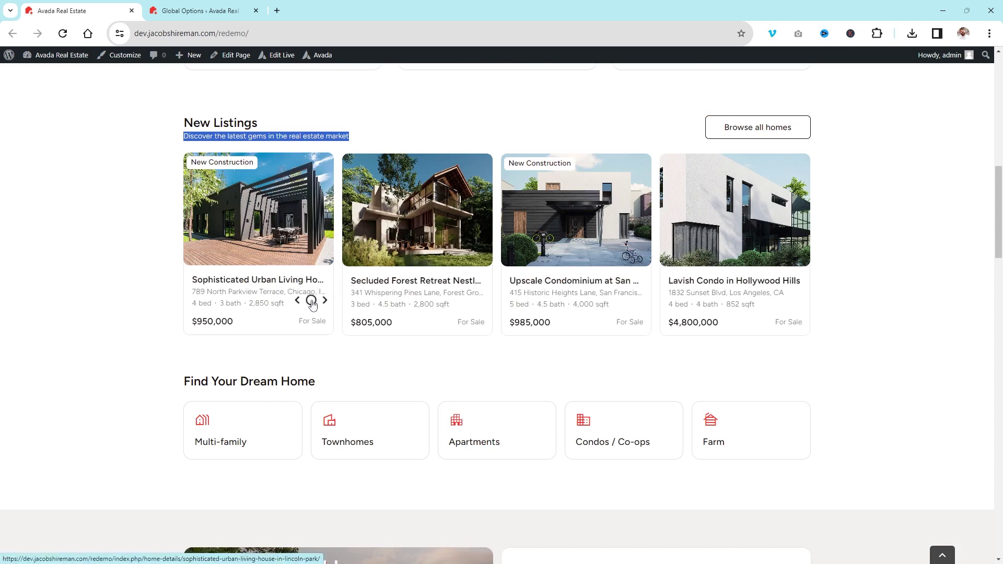
Step: Review the text further down the homepage, highlighting the "List With Avada Real Estate" heading and the paragraph below it
{"action": "scroll", "coordinate": [311, 303], "scroll_direction": "down", "scroll_amount": 10}
{"action": "scroll", "coordinate": [506, 240], "scroll_direction": "up", "scroll_amount": 3}
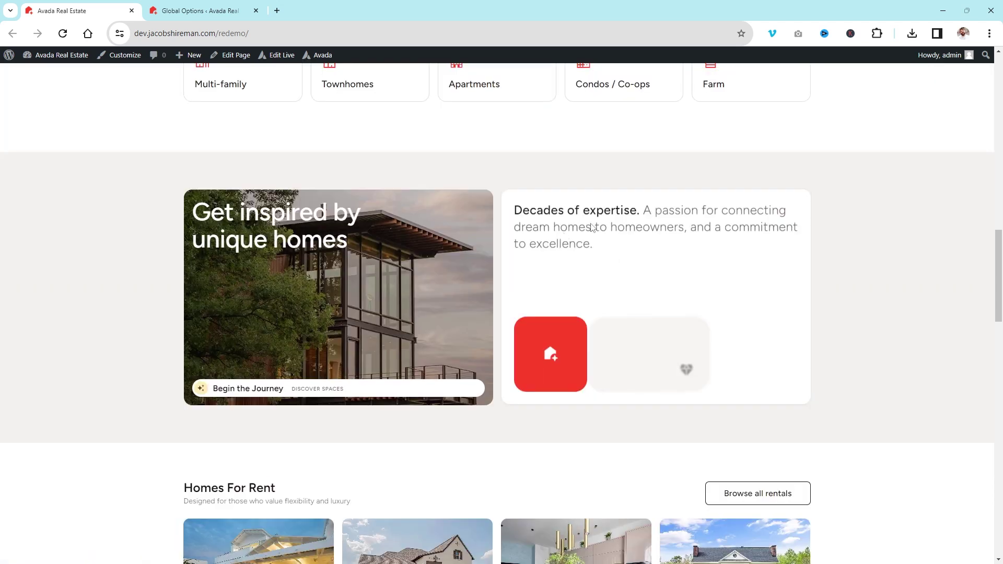
{"action": "scroll", "coordinate": [879, 324], "scroll_direction": "down", "scroll_amount": 7}
{"action": "scroll", "coordinate": [880, 325], "scroll_direction": "down", "scroll_amount": 15}
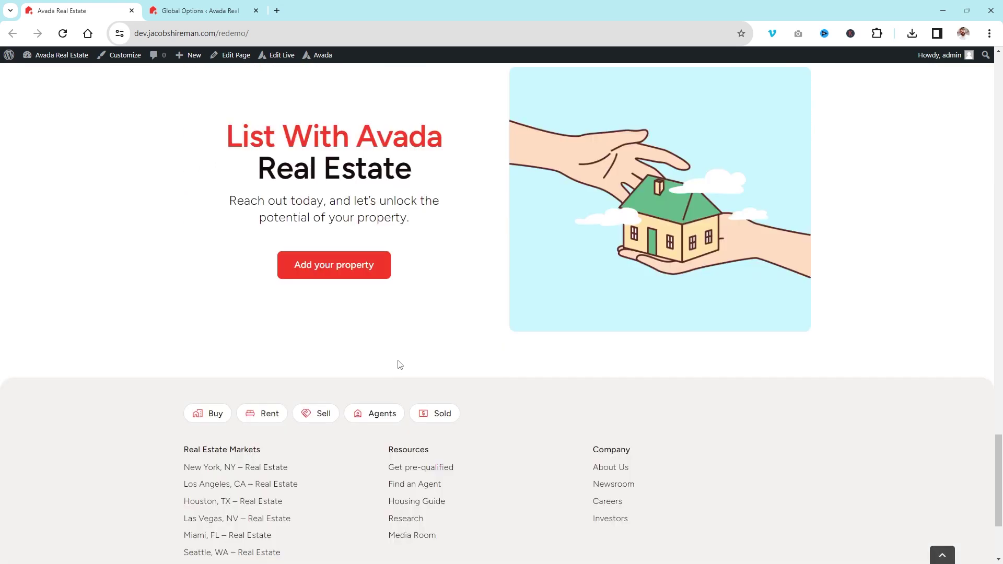
{"action": "left_click_drag", "start_coordinate": [410, 214], "coordinate": [233, 191]}
{"action": "left_click_drag", "start_coordinate": [242, 131], "coordinate": [472, 177]}
{"action": "scroll", "coordinate": [466, 280], "scroll_direction": "up", "scroll_amount": 1}
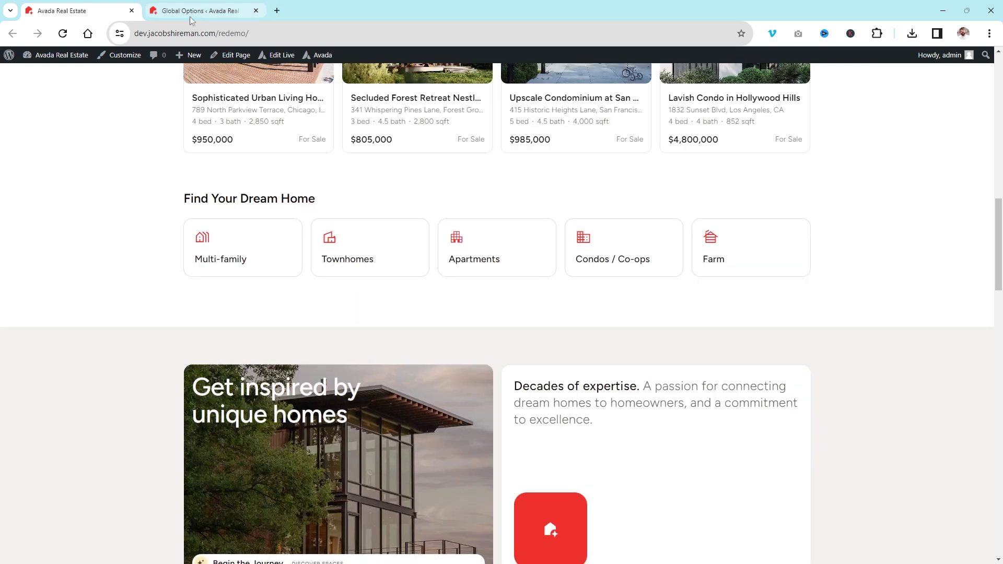
Step: Check the link color settings in the Body Typography options and look over the homepage's rental, location, blog and footer links
{"action": "left_click", "coordinate": [190, 12]}
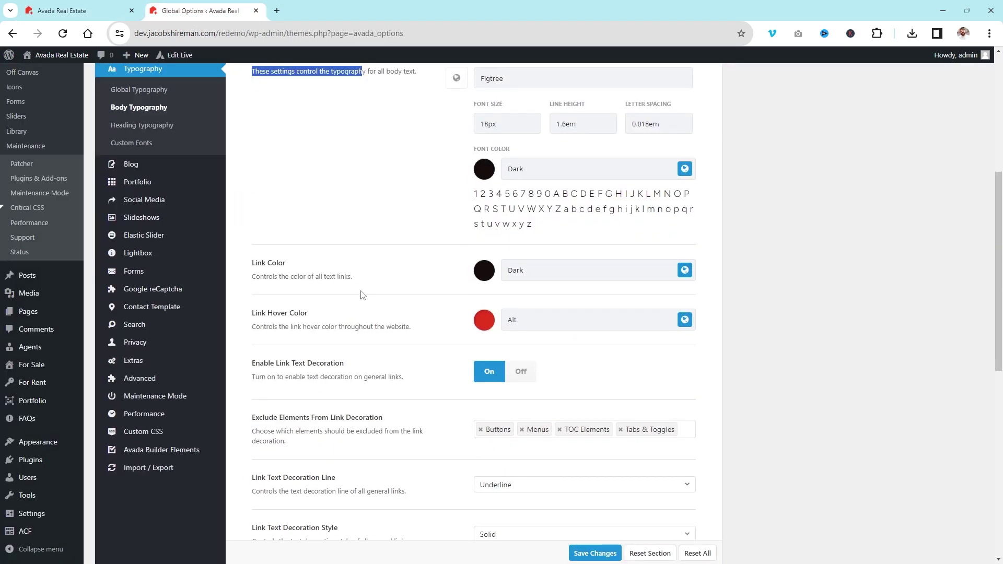
{"action": "scroll", "coordinate": [363, 295], "scroll_direction": "down", "scroll_amount": 1}
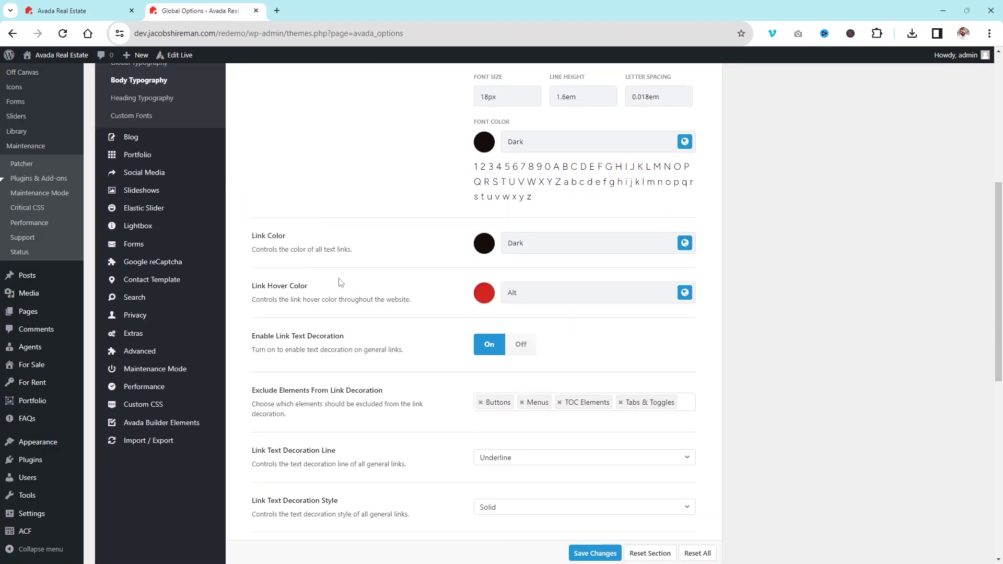
{"action": "left_click", "coordinate": [108, 8]}
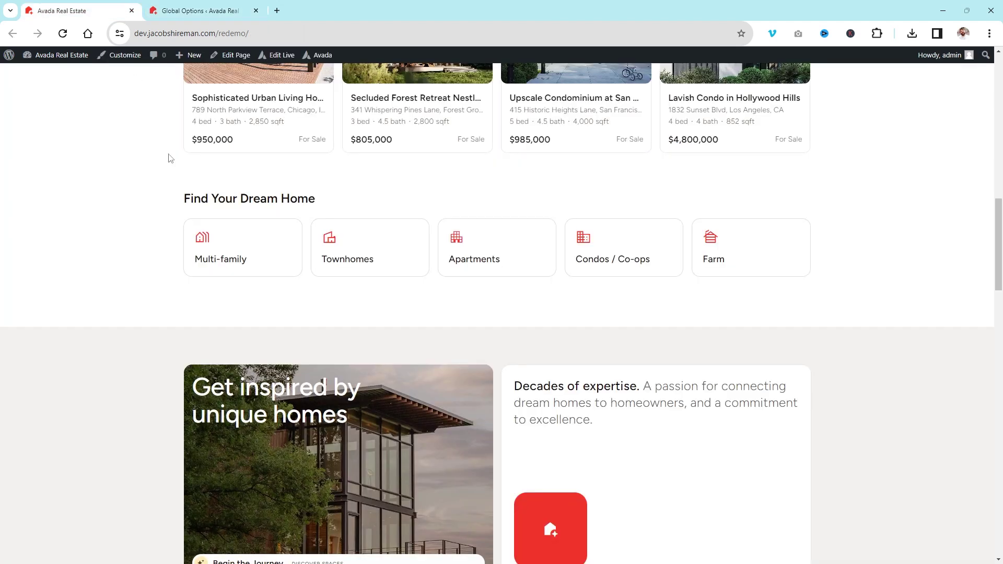
{"action": "scroll", "coordinate": [608, 375], "scroll_direction": "down", "scroll_amount": 12}
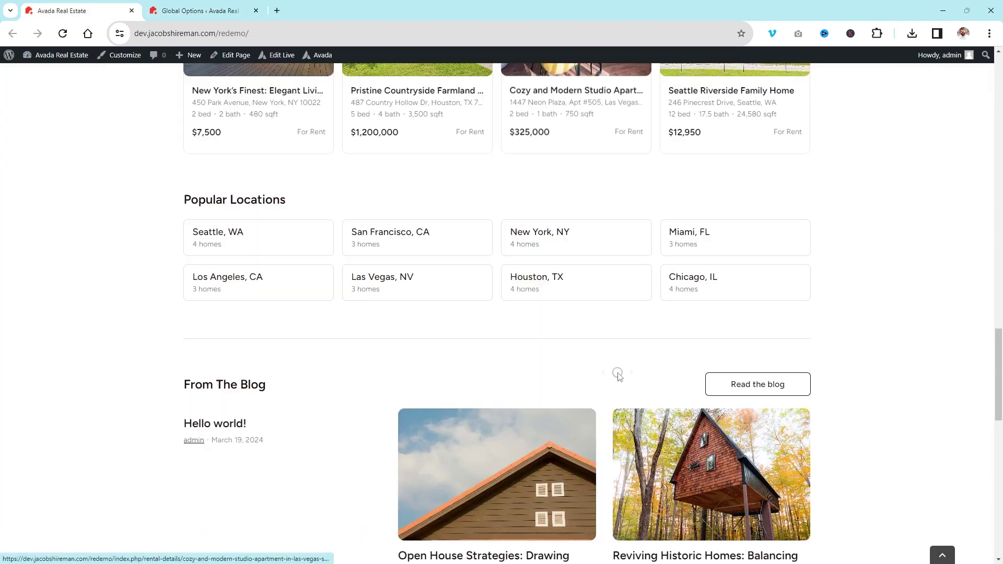
{"action": "scroll", "coordinate": [634, 378], "scroll_direction": "down", "scroll_amount": 5}
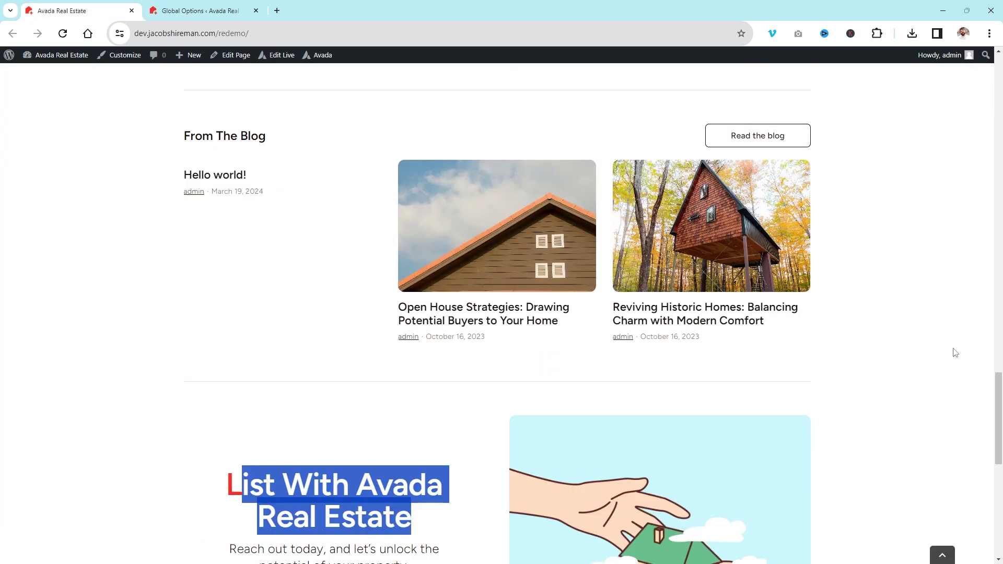
{"action": "scroll", "coordinate": [953, 352], "scroll_direction": "down", "scroll_amount": 6}
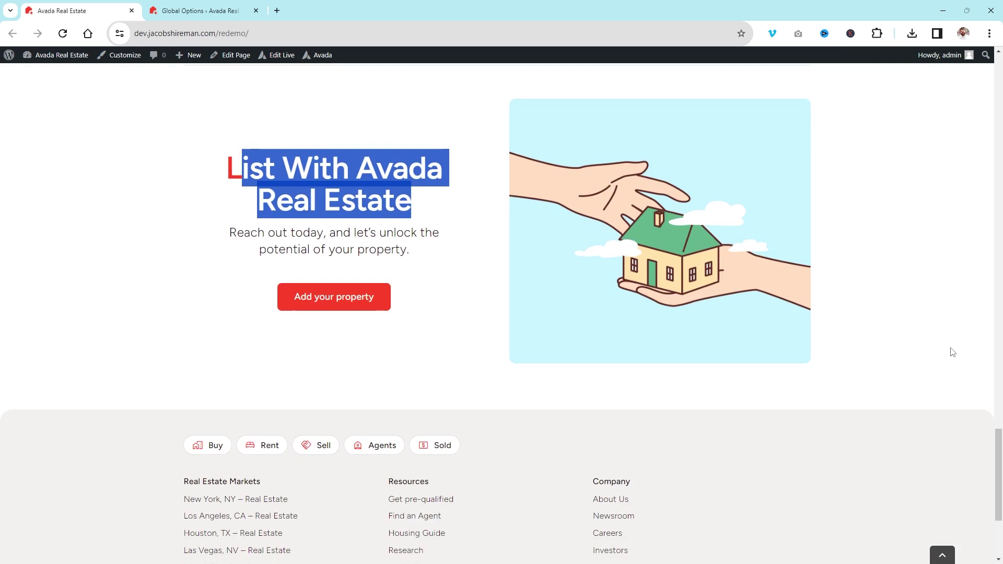
Step: Open a new browser tab, return to the Body Typography options and view the link hover color's global palette, closing it without choosing a color
{"action": "left_click", "coordinate": [272, 6]}
{"action": "left_click", "coordinate": [241, 5]}
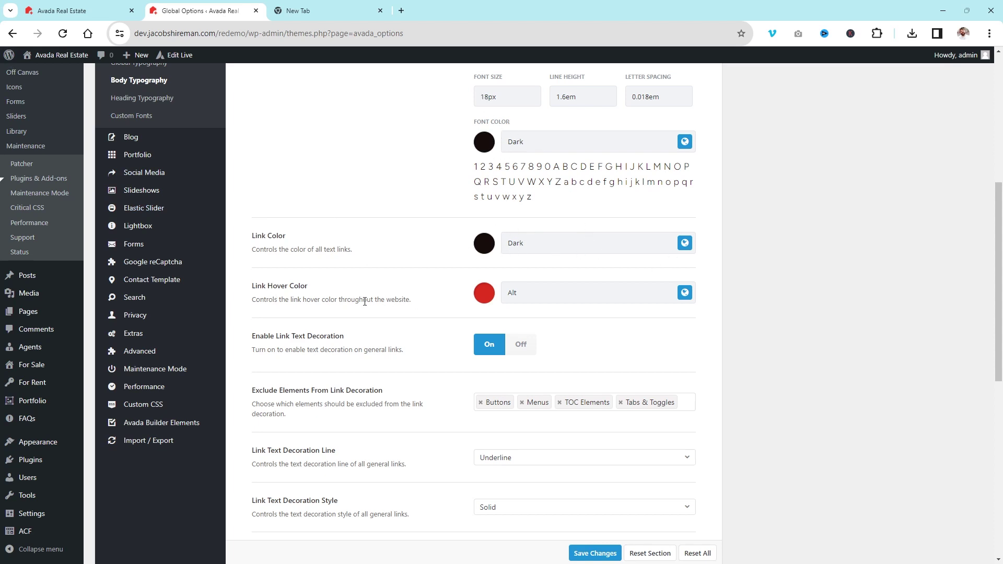
{"action": "left_click_drag", "start_coordinate": [363, 300], "coordinate": [499, 317]}
{"action": "left_click", "coordinate": [495, 313]}
{"action": "left_click", "coordinate": [686, 293]}
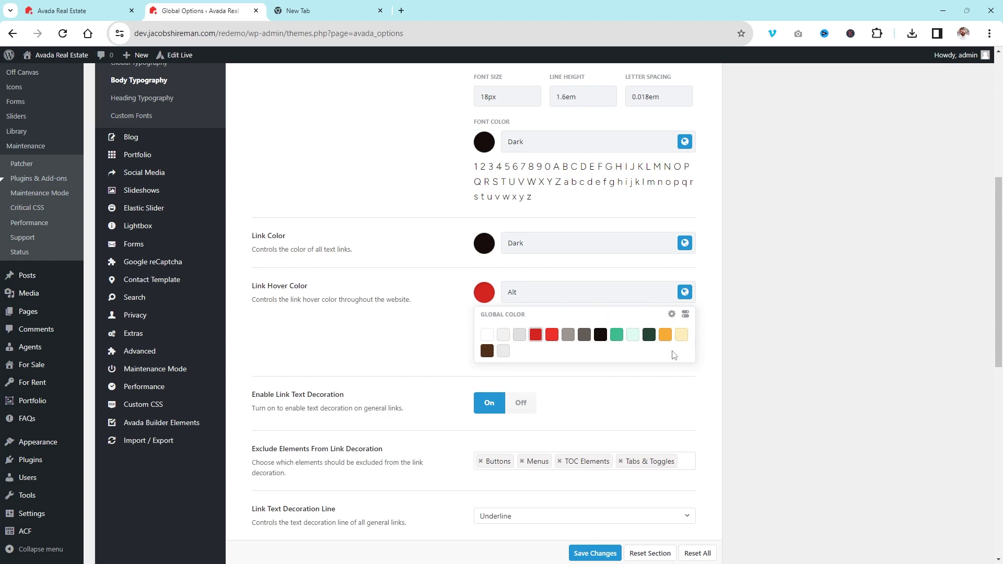
{"action": "left_click", "coordinate": [443, 290]}
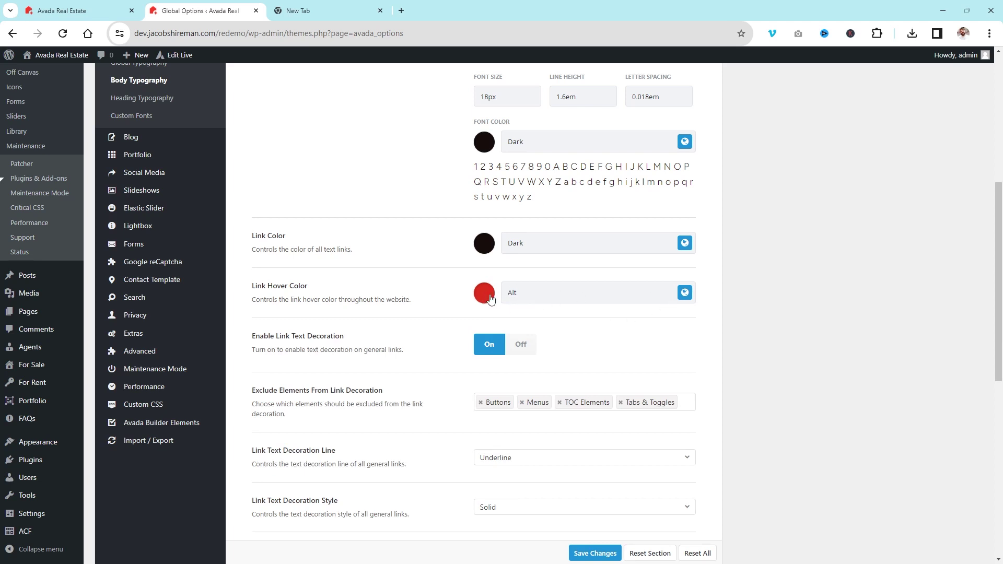
Step: Review the link text decoration and hover decoration settings in the Body Typography options
{"action": "scroll", "coordinate": [393, 299], "scroll_direction": "down", "scroll_amount": 8}
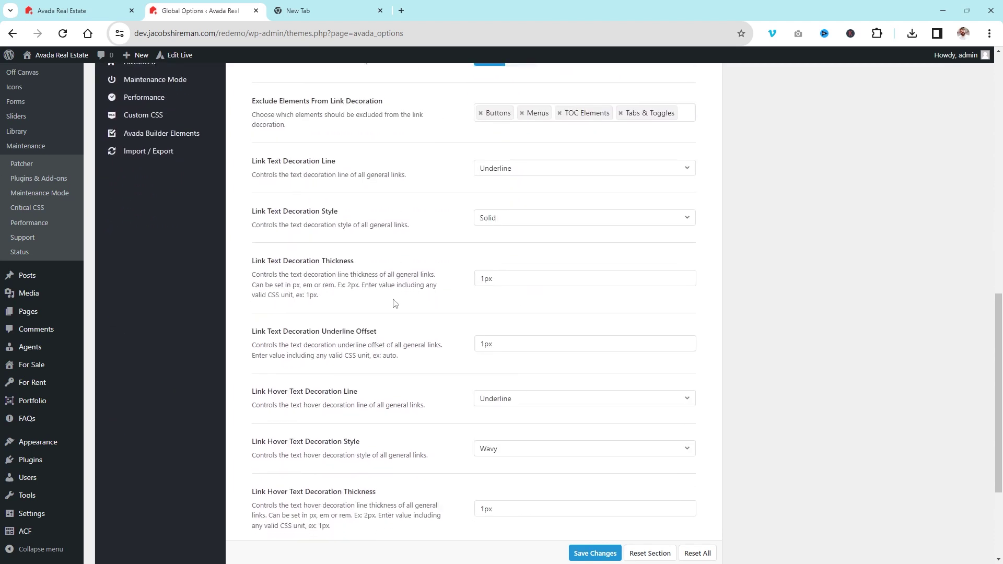
{"action": "scroll", "coordinate": [409, 288], "scroll_direction": "up", "scroll_amount": 4}
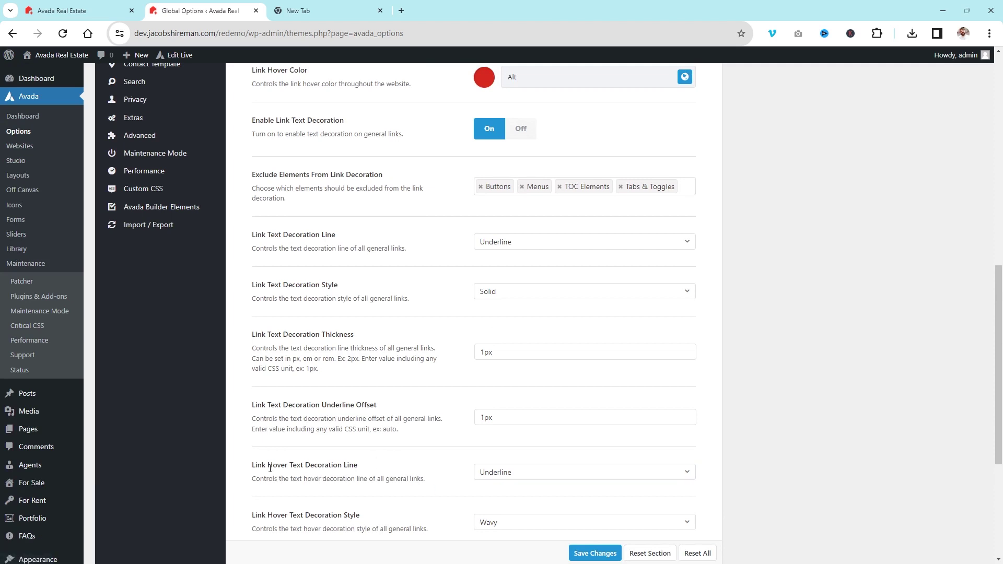
{"action": "scroll", "coordinate": [340, 343], "scroll_direction": "up", "scroll_amount": 10}
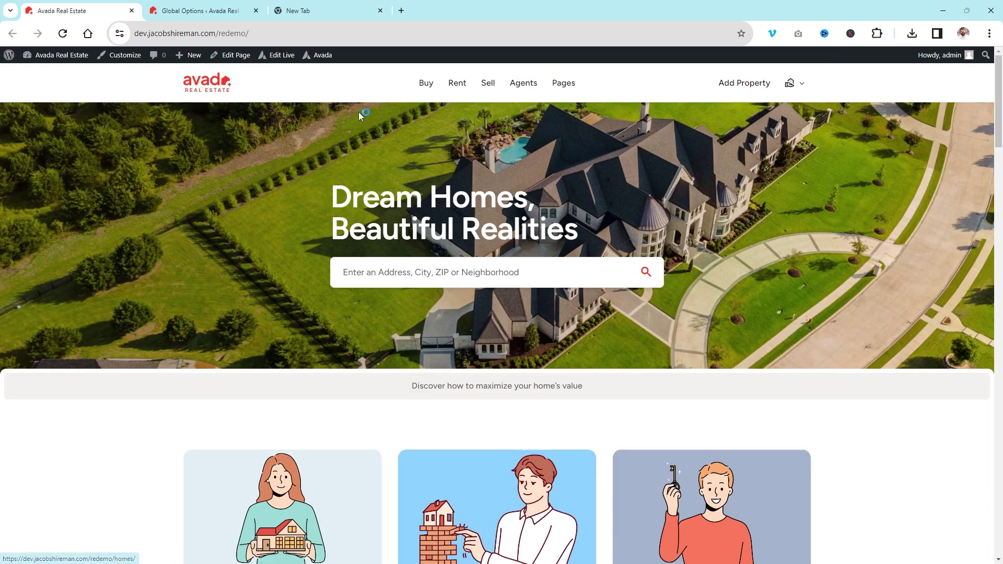
Step: Look over the live homepage from the main navigation links through the service cards to the Homes For Rent section
{"action": "mouse_move", "coordinate": [427, 87]}
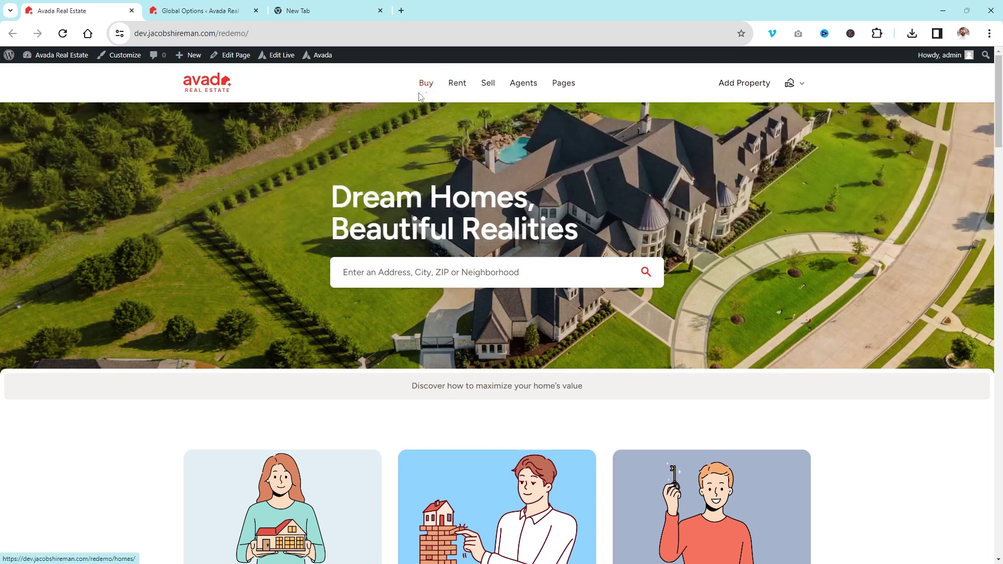
{"action": "scroll", "coordinate": [412, 385], "scroll_direction": "down", "scroll_amount": 6}
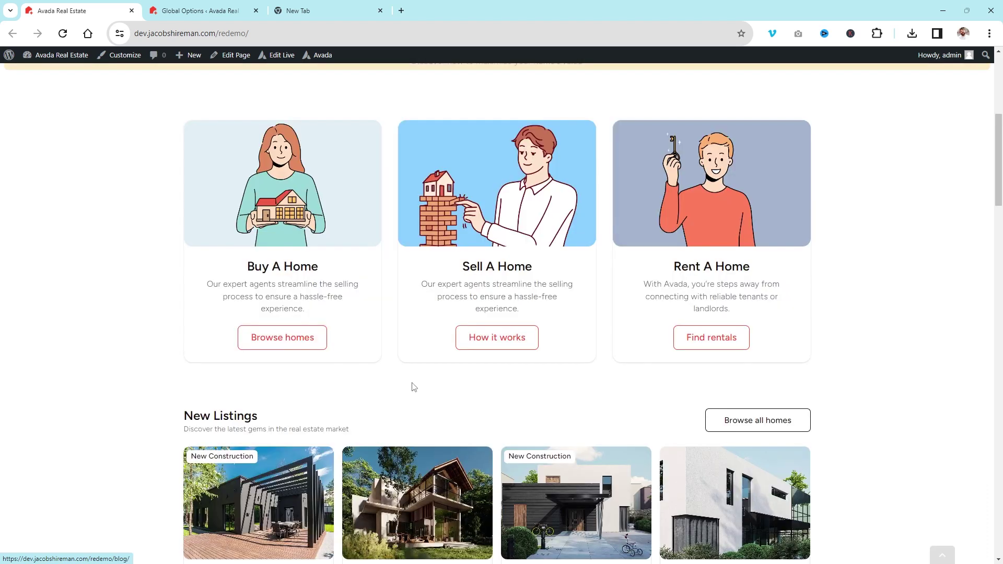
{"action": "scroll", "coordinate": [490, 293], "scroll_direction": "down", "scroll_amount": 3}
{"action": "scroll", "coordinate": [490, 293], "scroll_direction": "down", "scroll_amount": 8}
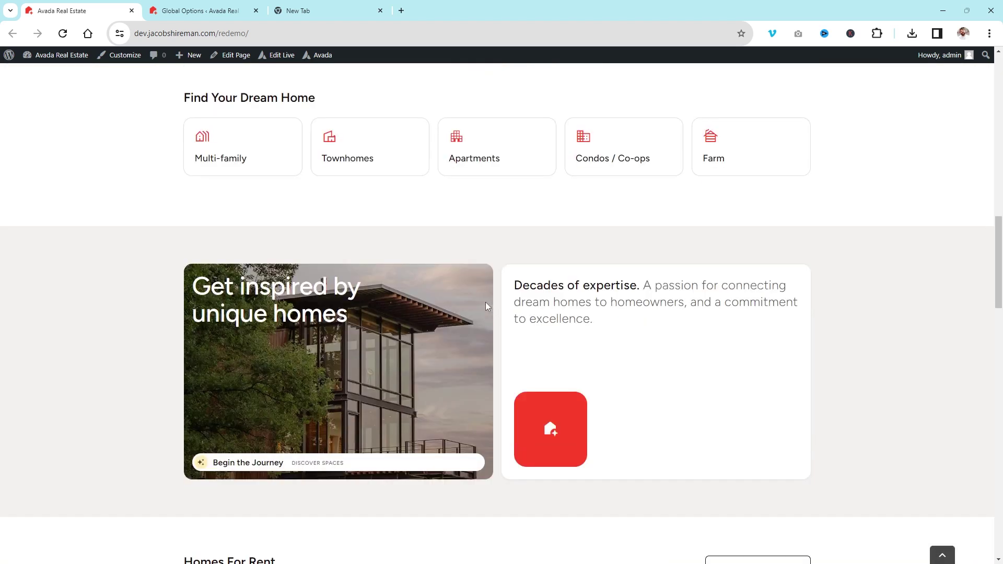
{"action": "scroll", "coordinate": [560, 303], "scroll_direction": "down", "scroll_amount": 5}
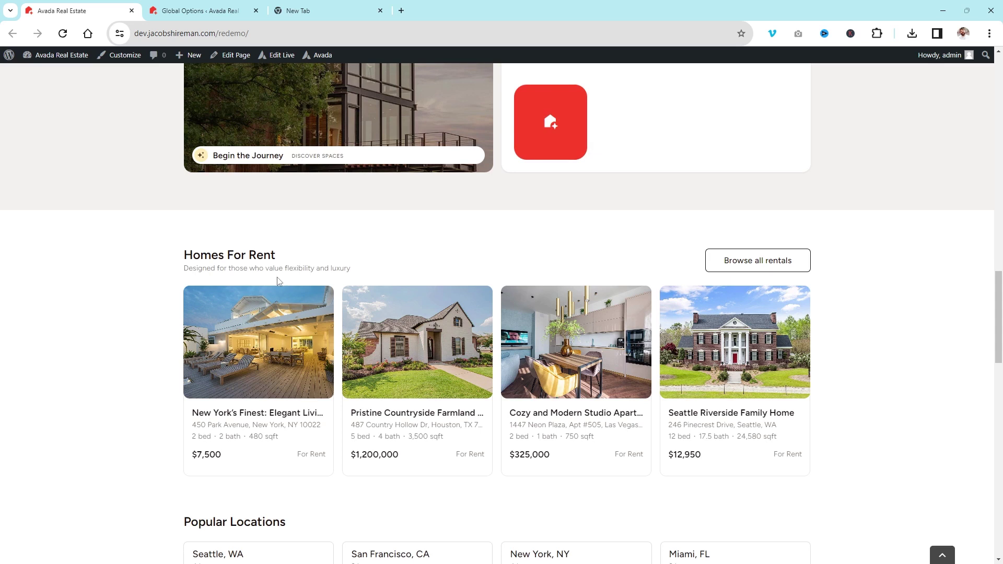
Step: Return to the global options and open the Colors section at its global Color Palette
{"action": "key", "text": "ctrl+Tab"}
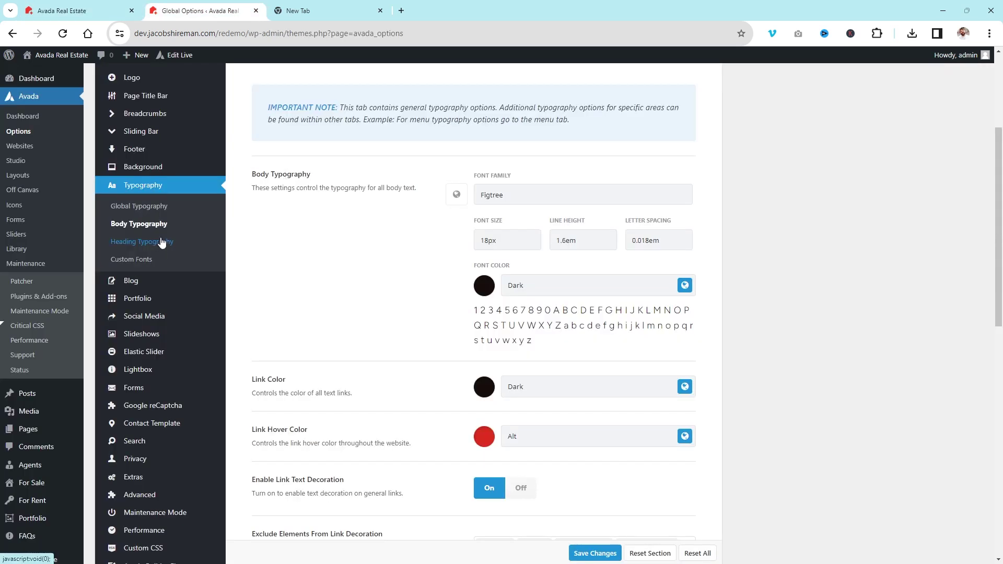
{"action": "scroll", "coordinate": [164, 198], "scroll_direction": "up", "scroll_amount": 2}
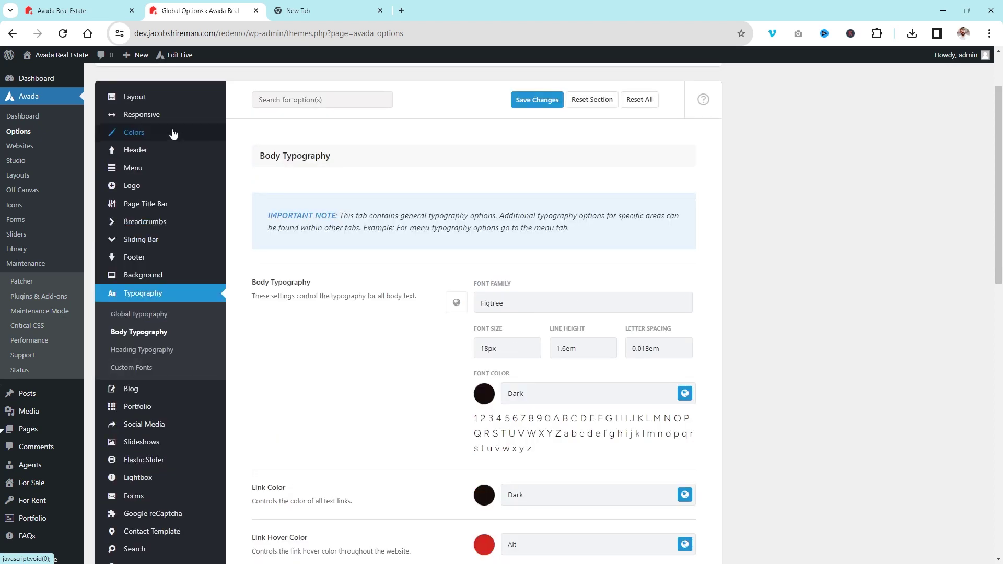
{"action": "left_click", "coordinate": [170, 134]}
{"action": "scroll", "coordinate": [981, 302], "scroll_direction": "down", "scroll_amount": 3}
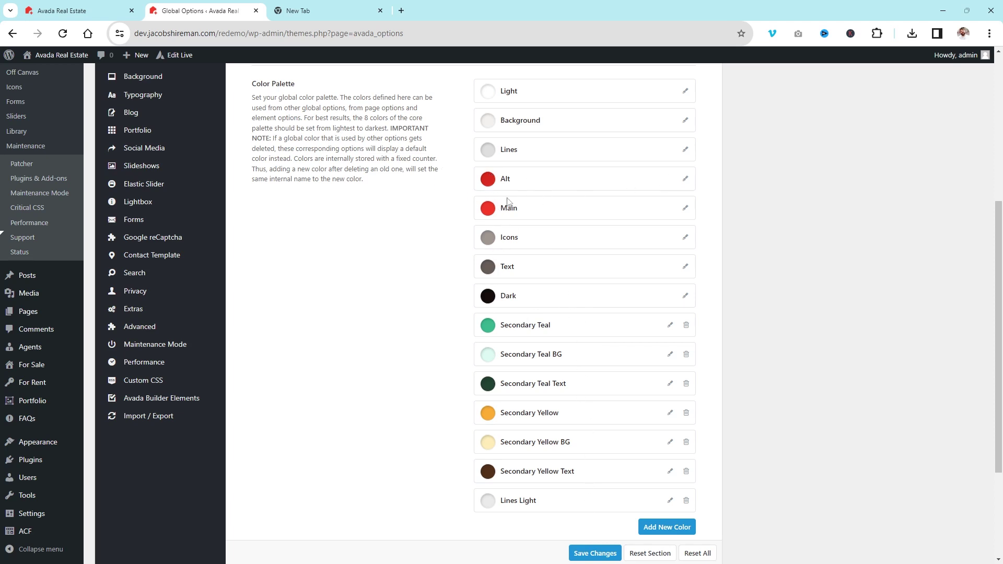
Step: Check palette color use on the live homepage, highlighting the "List With Avada" line of the property listing heading
{"action": "left_click", "coordinate": [88, 10]}
{"action": "scroll", "coordinate": [627, 282], "scroll_direction": "down", "scroll_amount": 8}
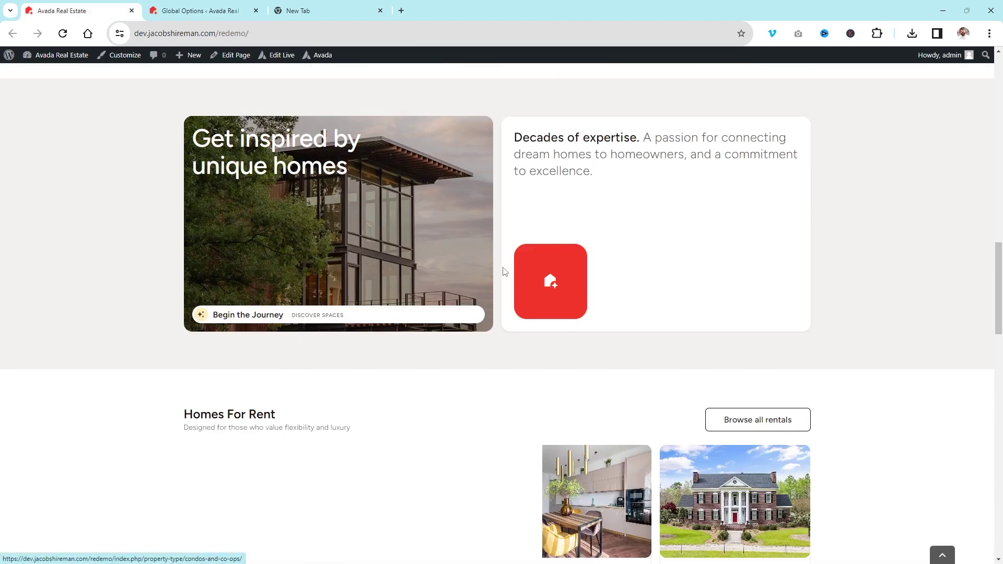
{"action": "scroll", "coordinate": [622, 256], "scroll_direction": "down", "scroll_amount": 5}
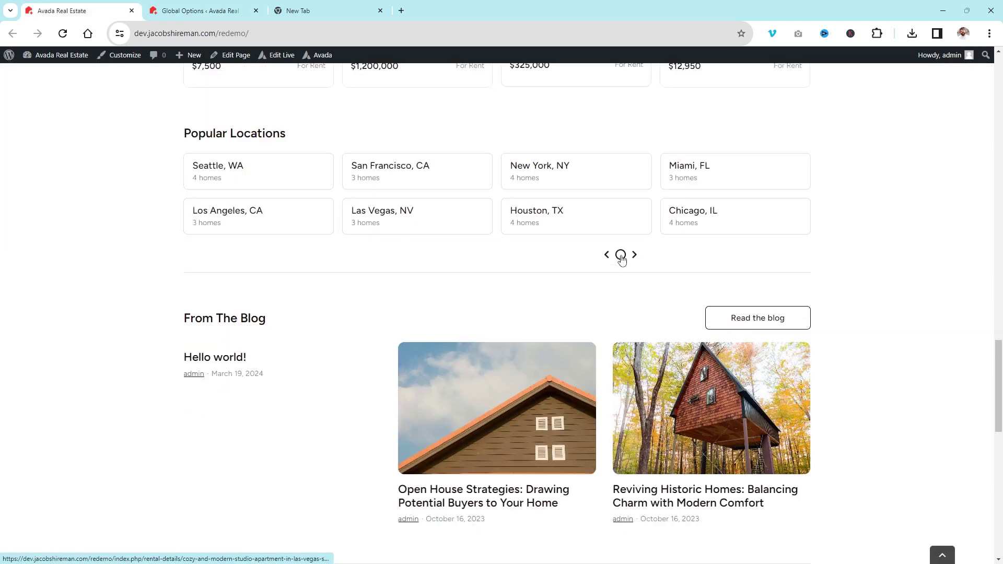
{"action": "scroll", "coordinate": [621, 259], "scroll_direction": "down", "scroll_amount": 5}
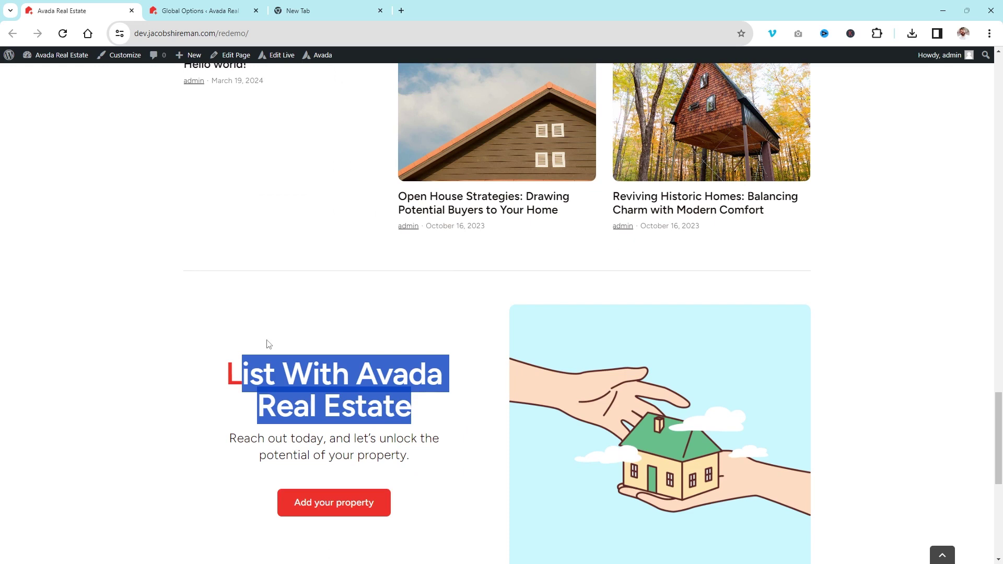
{"action": "left_click", "coordinate": [362, 357]}
{"action": "left_click_drag", "start_coordinate": [458, 380], "coordinate": [218, 373]}
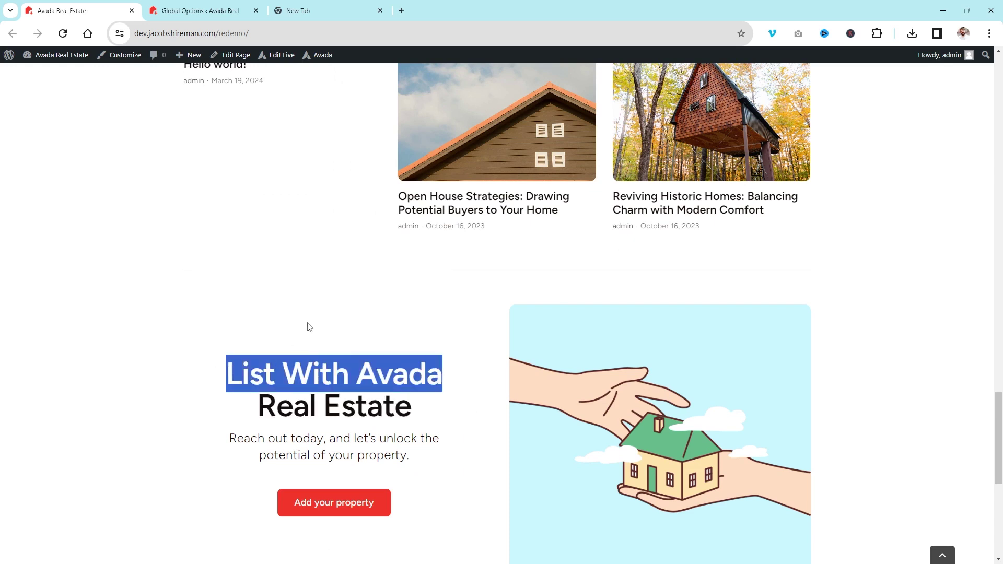
Step: Set the Alt color in the global Color Palette to a blue, #261cdd
{"action": "left_click", "coordinate": [225, 7]}
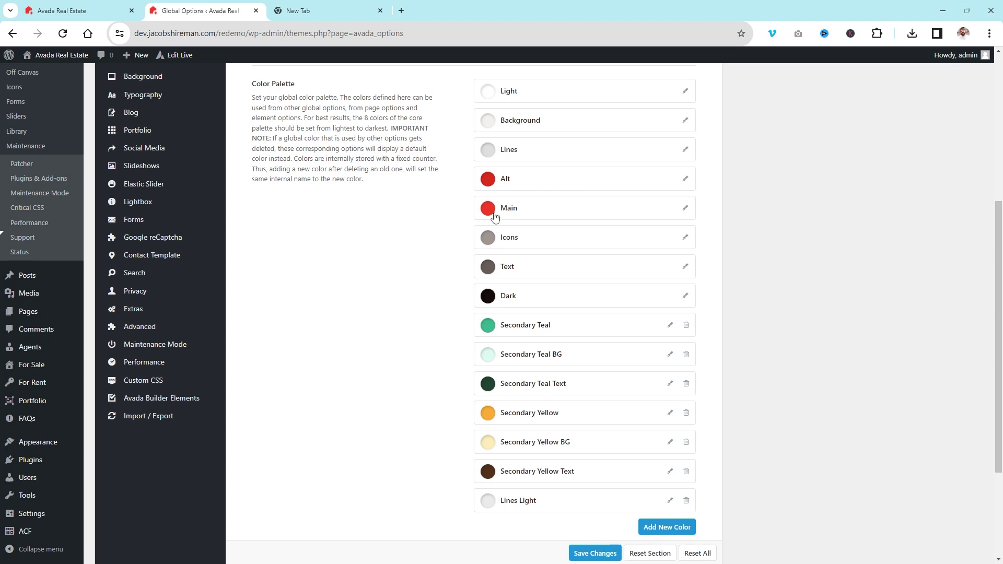
{"action": "left_click", "coordinate": [685, 179]}
{"action": "left_click", "coordinate": [508, 256]}
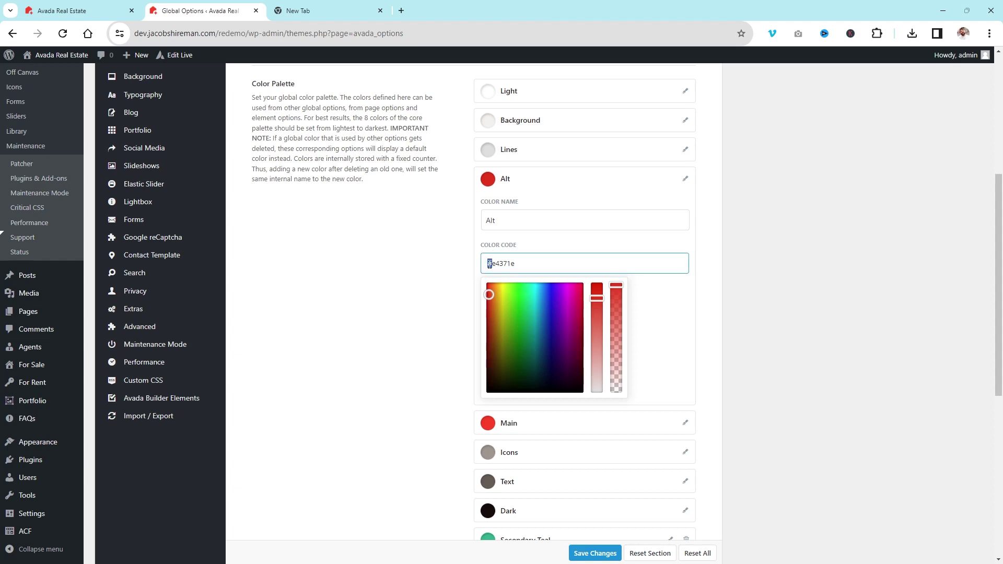
{"action": "left_click", "coordinate": [552, 297]}
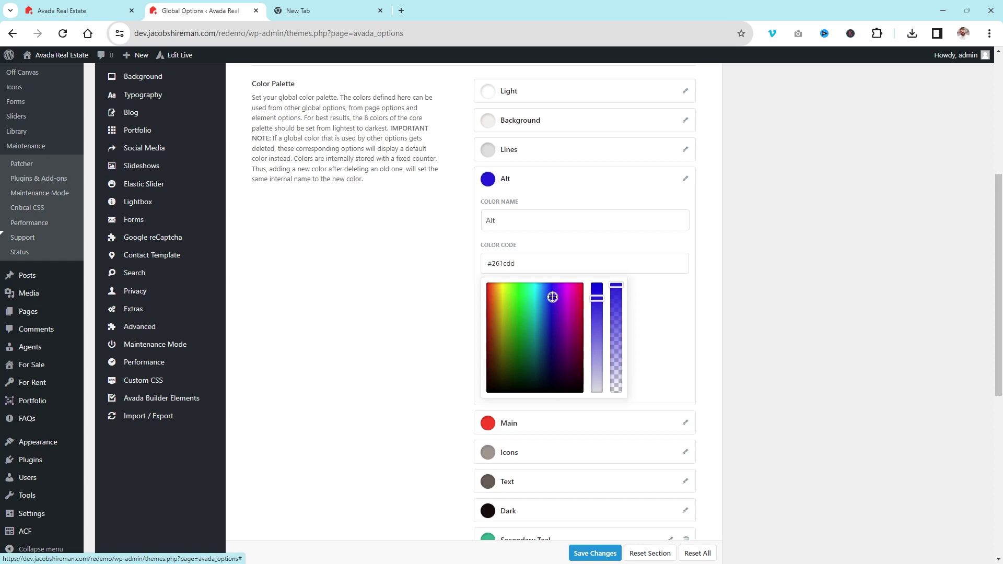
{"action": "left_click", "coordinate": [628, 267]}
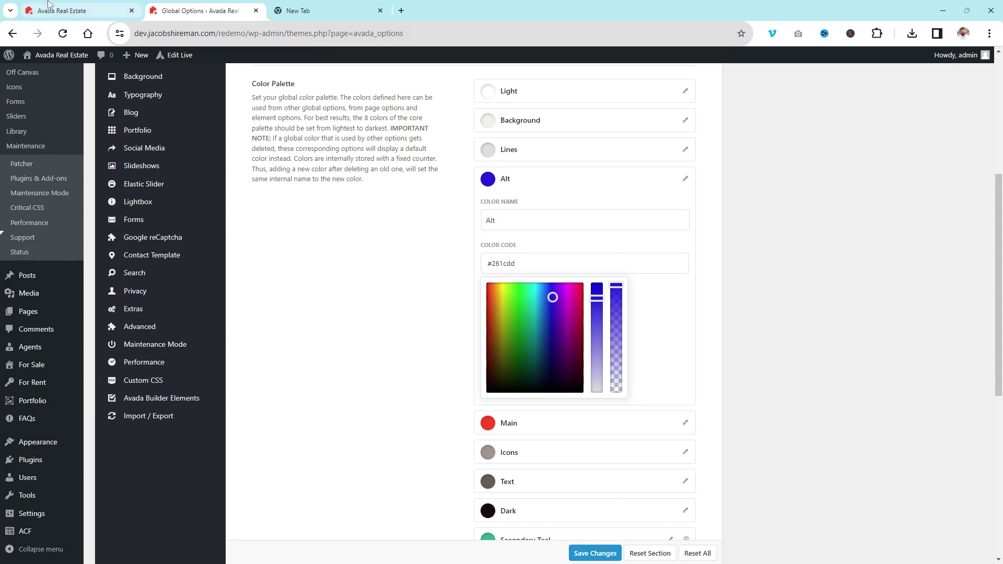
Step: Clear the text highlight on the live homepage and compare its red heading and button with the palette colors
{"action": "left_click", "coordinate": [62, 11]}
{"action": "left_click", "coordinate": [288, 433]}
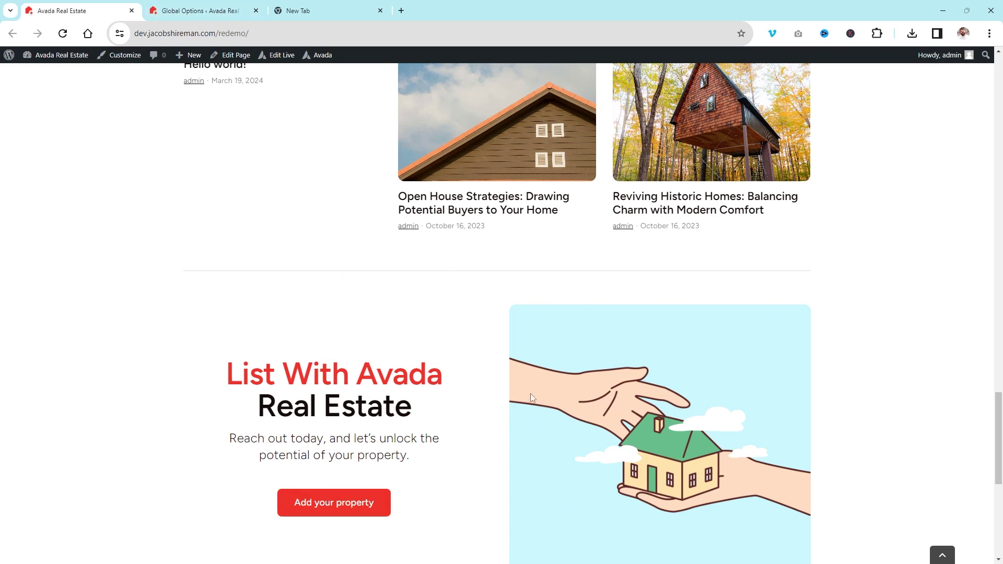
{"action": "key", "text": "ctrl+Tab"}
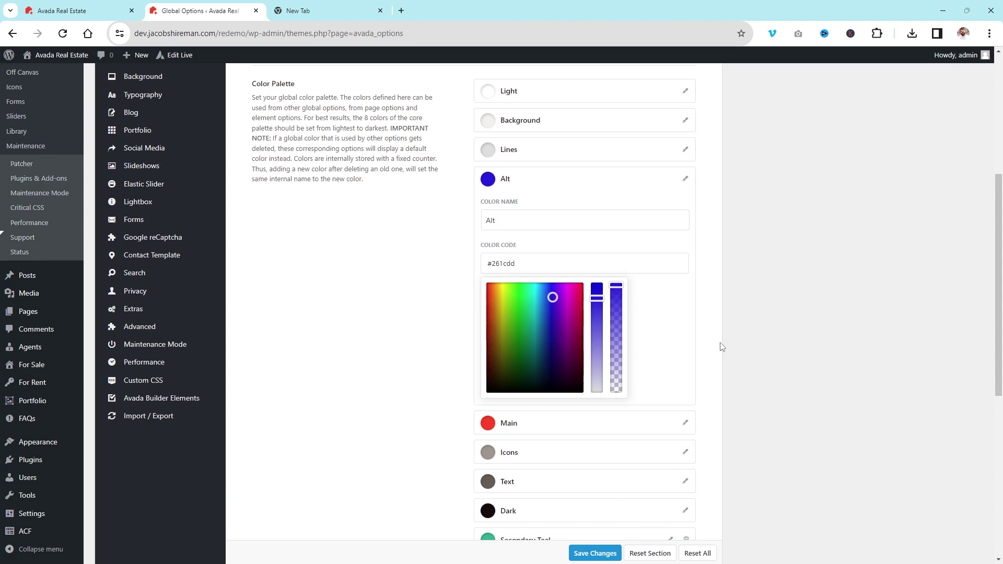
Step: Review the remaining palette colors and the Primary Color setting, briefly checking them against the live homepage
{"action": "scroll", "coordinate": [724, 385], "scroll_direction": "down", "scroll_amount": 5}
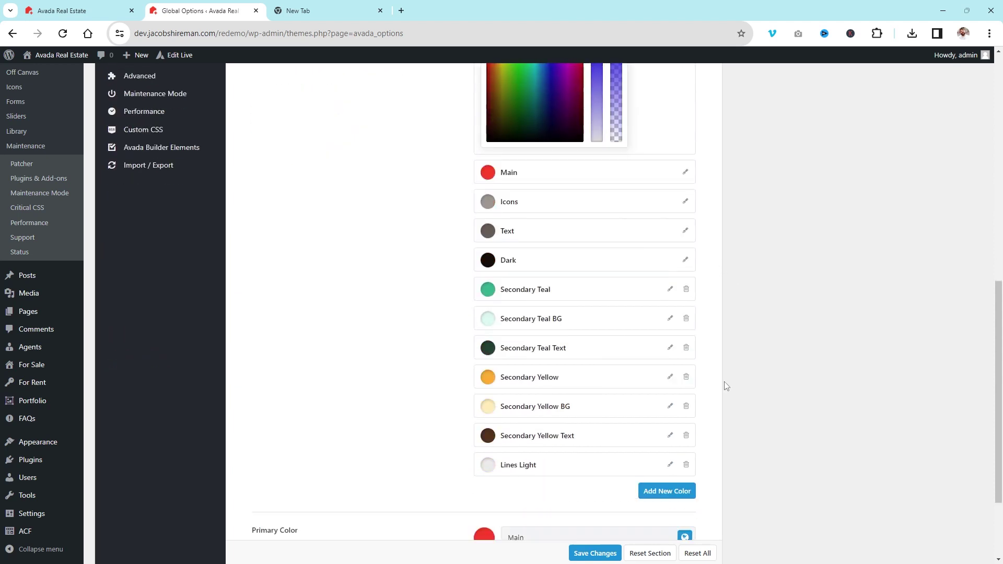
{"action": "scroll", "coordinate": [732, 276], "scroll_direction": "down", "scroll_amount": 3}
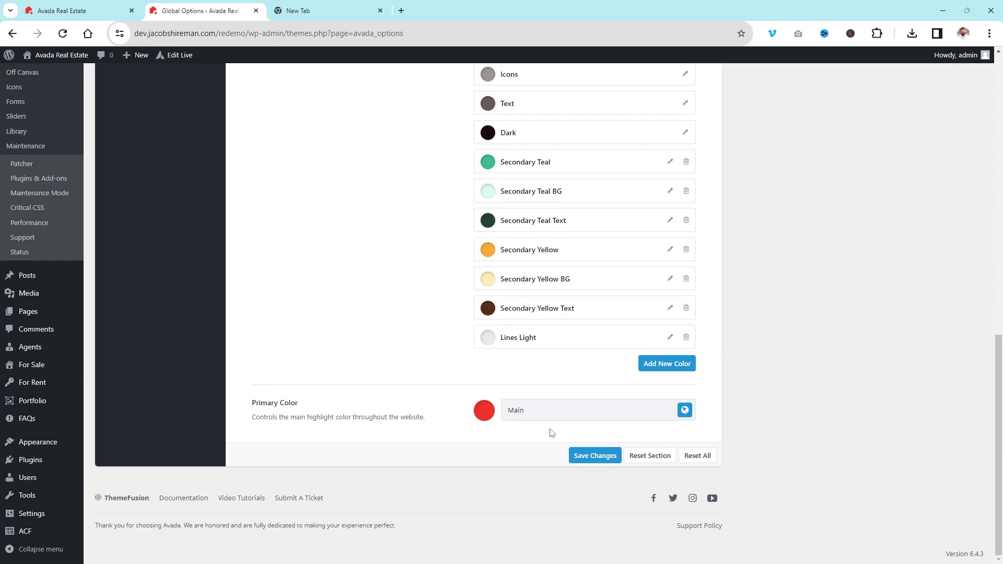
{"action": "scroll", "coordinate": [552, 433], "scroll_direction": "up", "scroll_amount": 4}
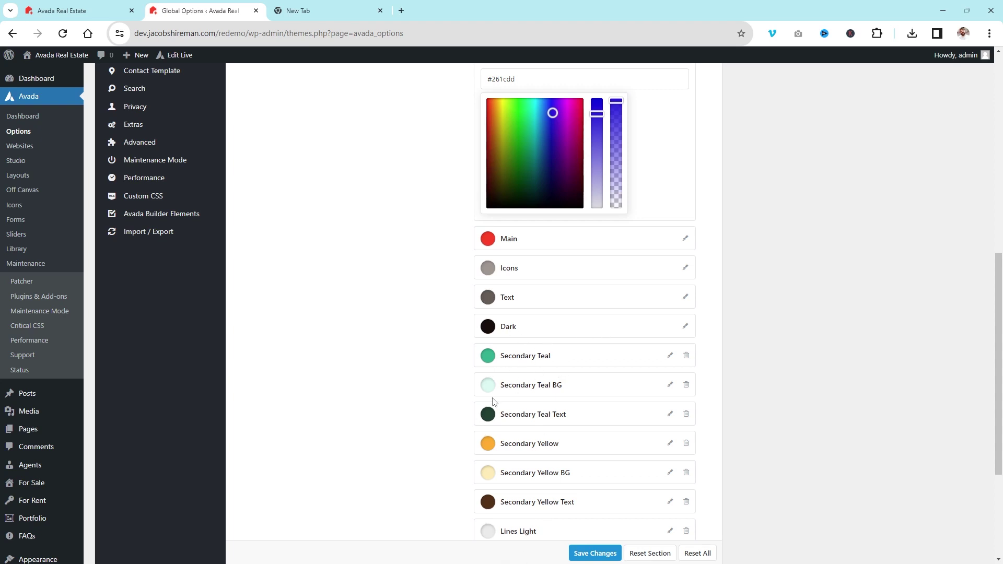
{"action": "scroll", "coordinate": [493, 399], "scroll_direction": "down", "scroll_amount": 1}
{"action": "left_click", "coordinate": [71, 4]}
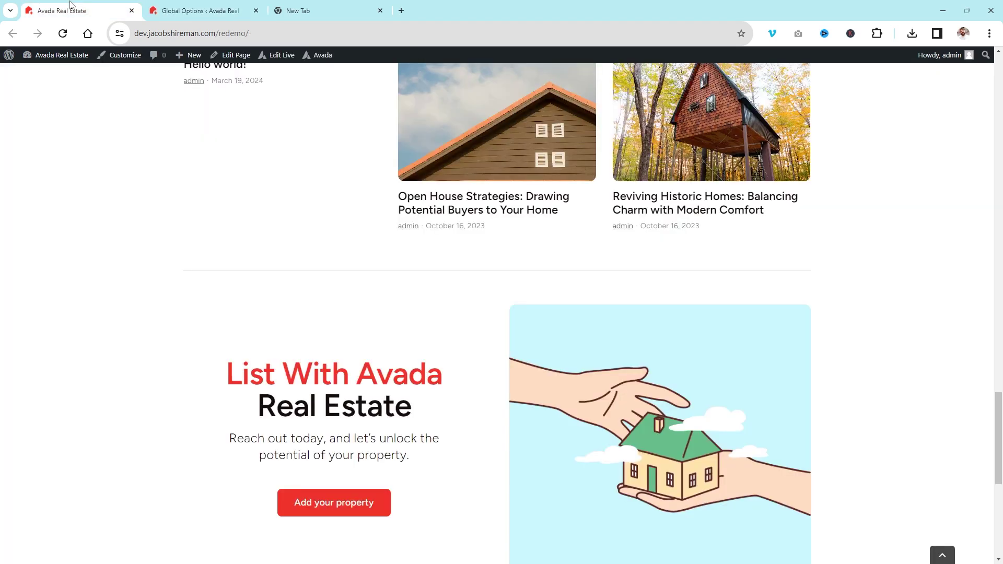
{"action": "left_click", "coordinate": [195, 7]}
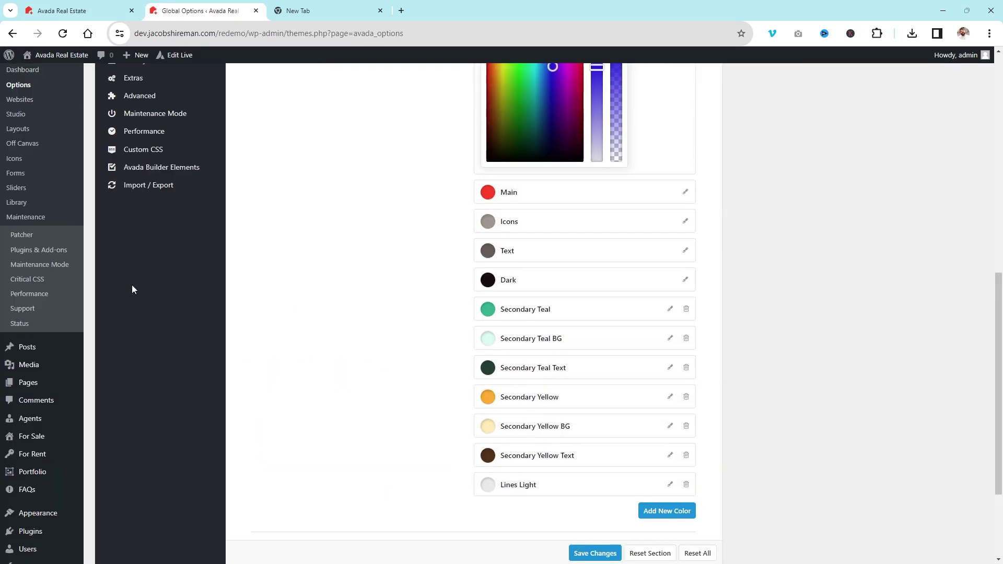
Step: Open the Code Fields (Tracking etc.) section of the Advanced options and place the cursor in the Tracking Code field
{"action": "scroll", "coordinate": [132, 290], "scroll_direction": "up", "scroll_amount": 7}
{"action": "mouse_move", "coordinate": [203, 240]}
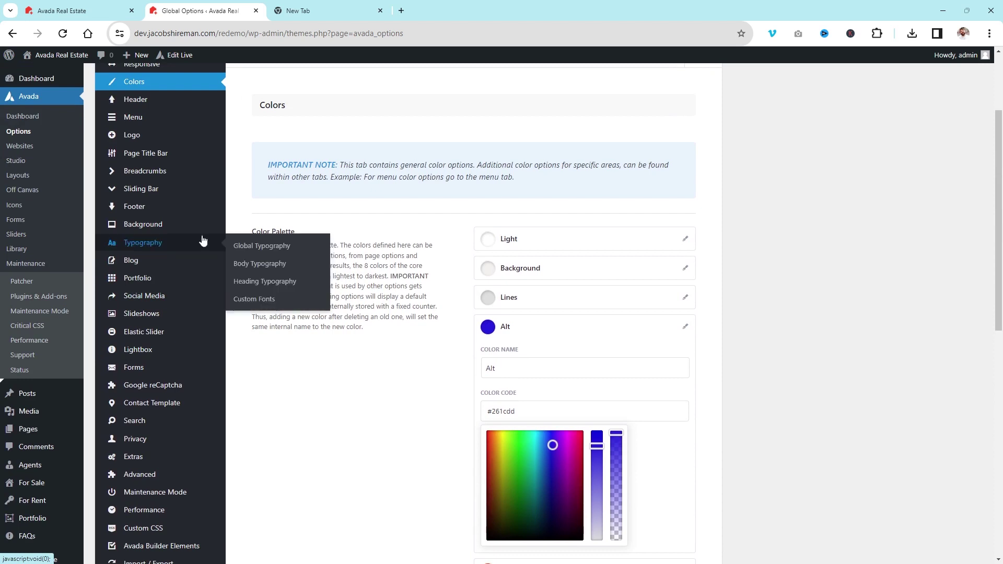
{"action": "scroll", "coordinate": [203, 240], "scroll_direction": "down", "scroll_amount": 2}
{"action": "mouse_move", "coordinate": [174, 375]}
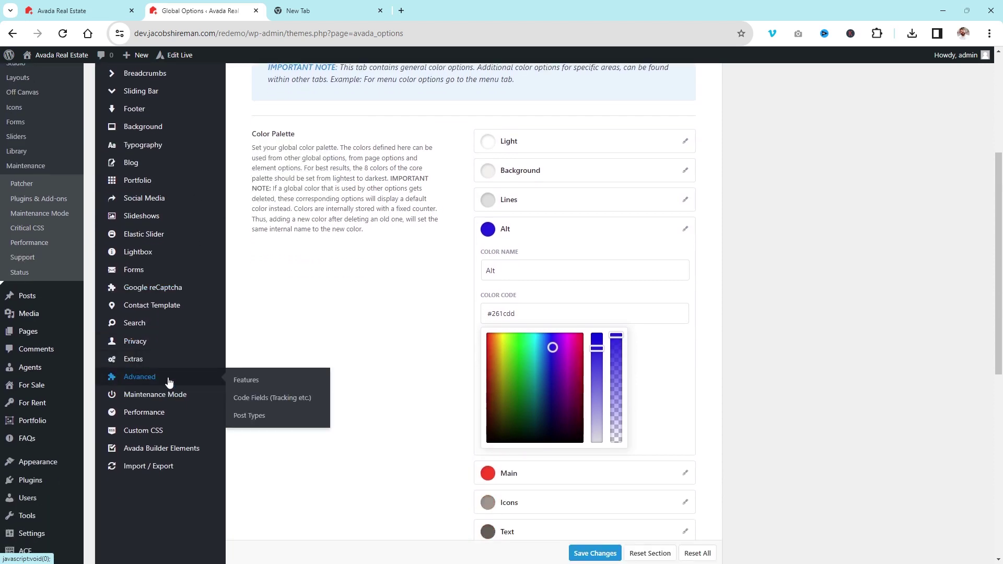
{"action": "left_click", "coordinate": [271, 397]}
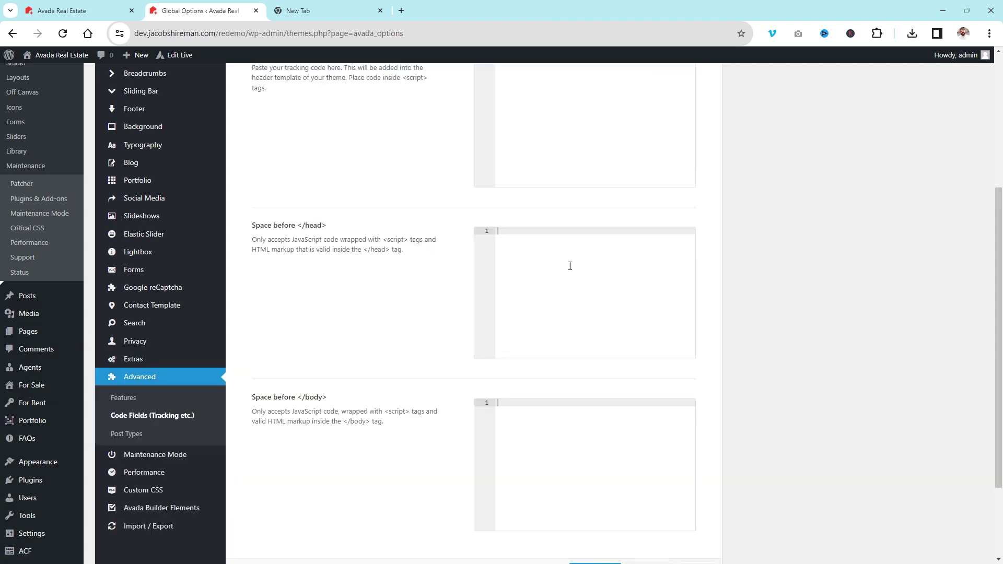
{"action": "scroll", "coordinate": [565, 269], "scroll_direction": "up", "scroll_amount": 4}
{"action": "scroll", "coordinate": [573, 318], "scroll_direction": "down", "scroll_amount": 2}
{"action": "left_click", "coordinate": [547, 240]}
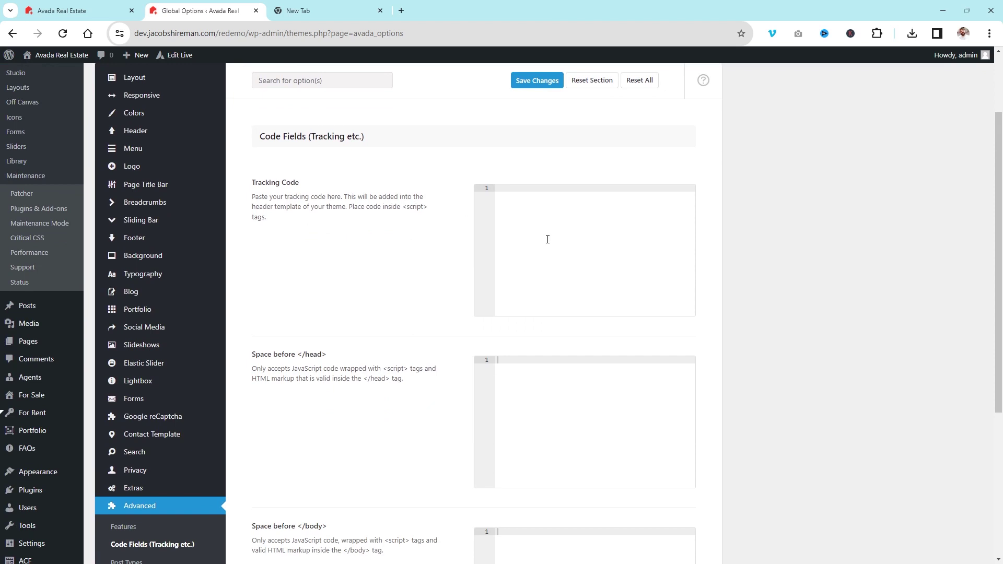
Step: Examine the "Space before </head>" and "Space before </body>" code fields, highlighting their labels and leaving both empty
{"action": "scroll", "coordinate": [592, 371], "scroll_direction": "down", "scroll_amount": 1}
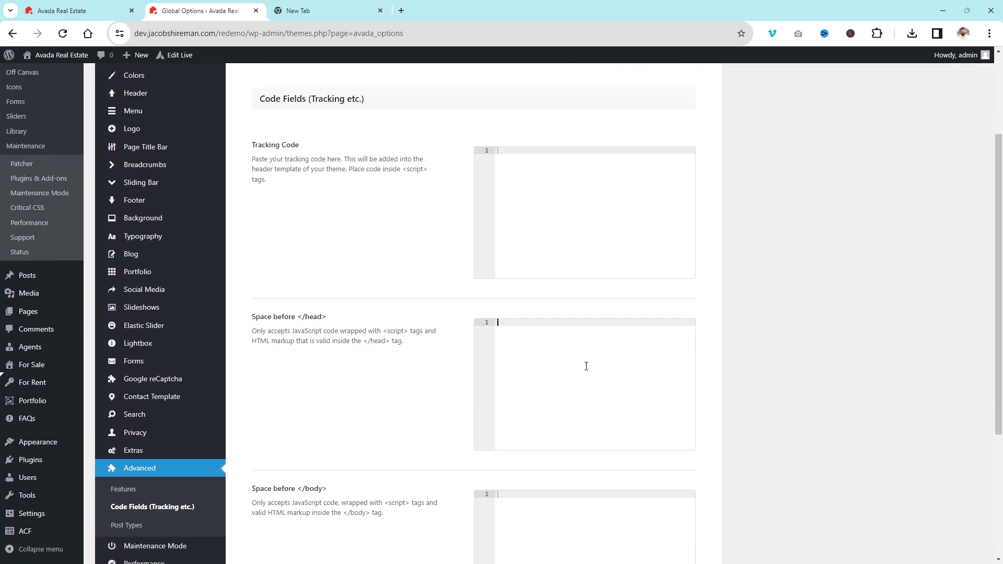
{"action": "scroll", "coordinate": [558, 300], "scroll_direction": "down", "scroll_amount": 3}
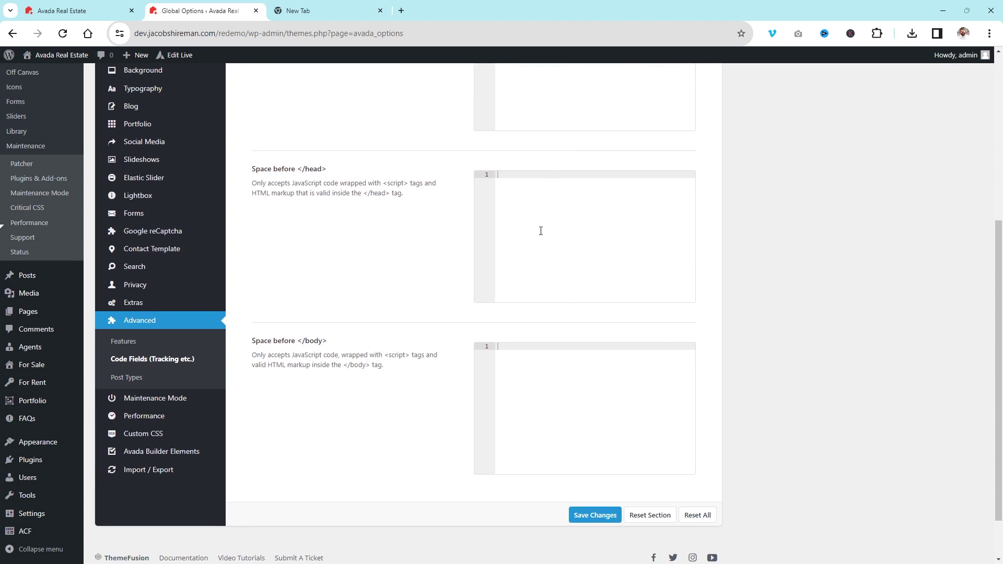
{"action": "scroll", "coordinate": [541, 231], "scroll_direction": "down", "scroll_amount": 2}
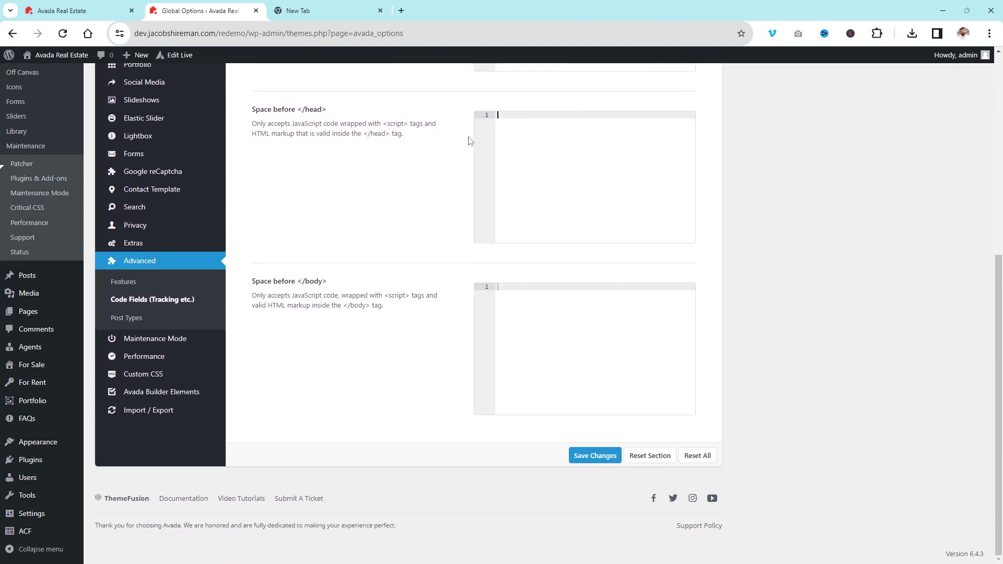
{"action": "left_click", "coordinate": [559, 198]}
{"action": "scroll", "coordinate": [357, 385], "scroll_direction": "up", "scroll_amount": 4}
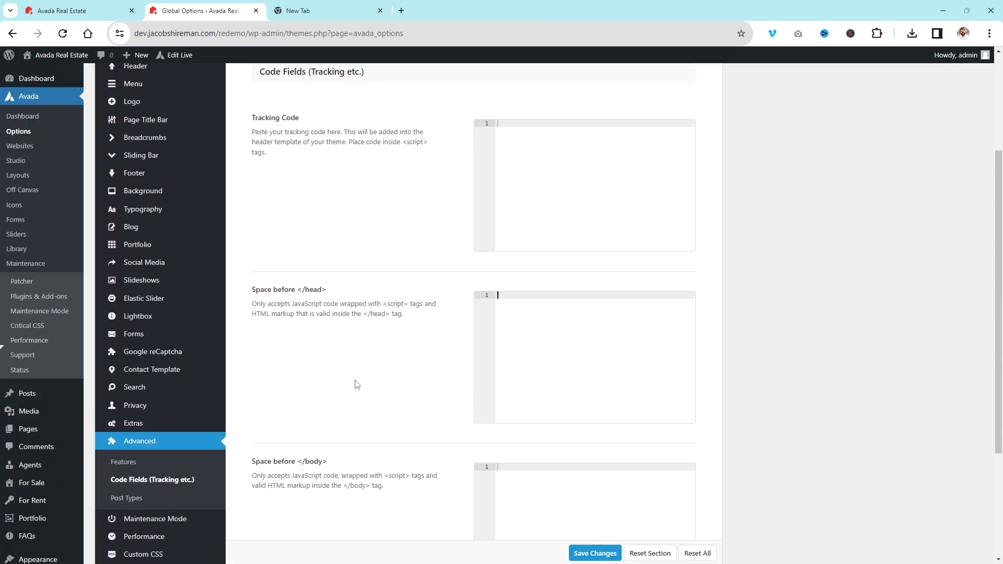
{"action": "left_click_drag", "start_coordinate": [327, 291], "coordinate": [301, 291]}
{"action": "left_click_drag", "start_coordinate": [349, 465], "coordinate": [296, 463]}
{"action": "left_click", "coordinate": [511, 490]}
Step: Open the Avada Builder Elements options and look through the list of elements
{"action": "scroll", "coordinate": [748, 378], "scroll_direction": "down", "scroll_amount": 3}
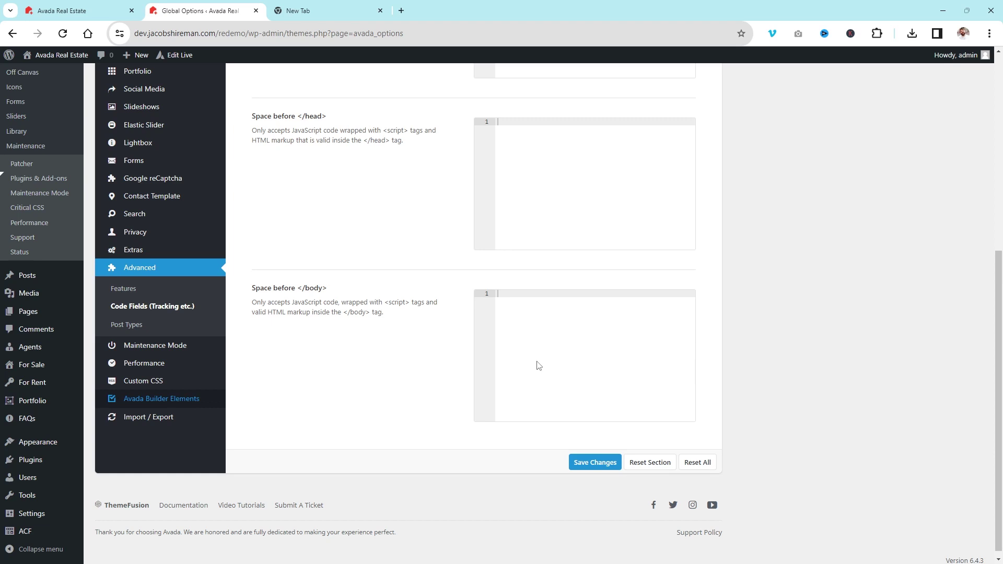
{"action": "scroll", "coordinate": [539, 365], "scroll_direction": "down", "scroll_amount": 1}
{"action": "scroll", "coordinate": [925, 281], "scroll_direction": "down", "scroll_amount": 2}
{"action": "scroll", "coordinate": [919, 278], "scroll_direction": "down", "scroll_amount": 9}
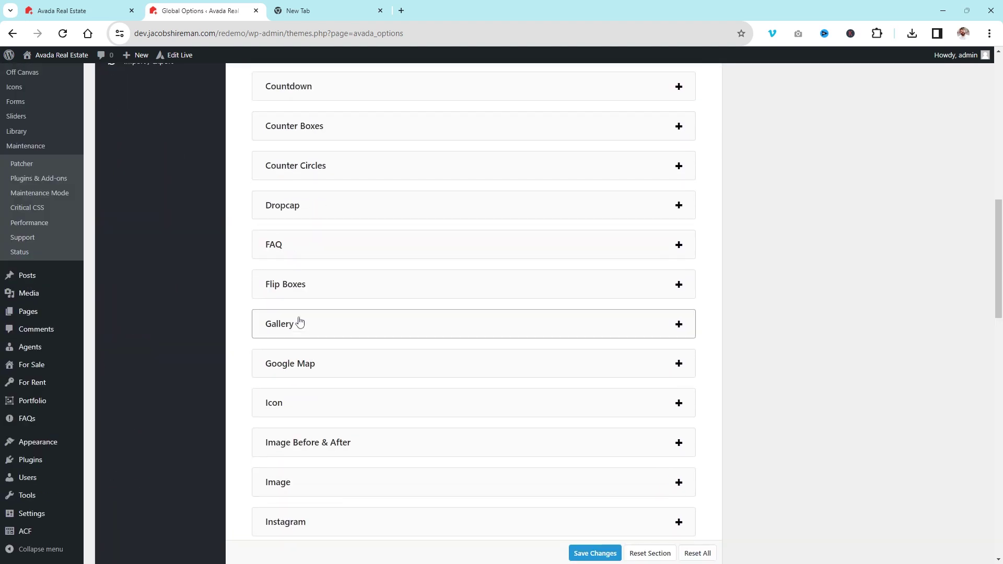
Step: Expand the Gallery element's options, review its settings, and look back over the Avada Builder Elements list
{"action": "left_click", "coordinate": [624, 336]}
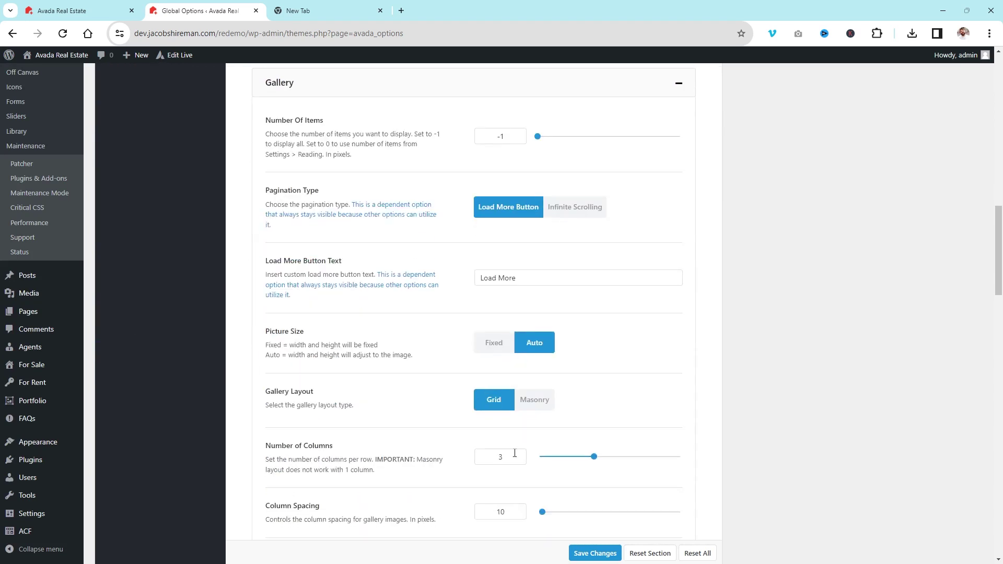
{"action": "scroll", "coordinate": [514, 452], "scroll_direction": "down", "scroll_amount": 4}
{"action": "scroll", "coordinate": [514, 453], "scroll_direction": "up", "scroll_amount": 9}
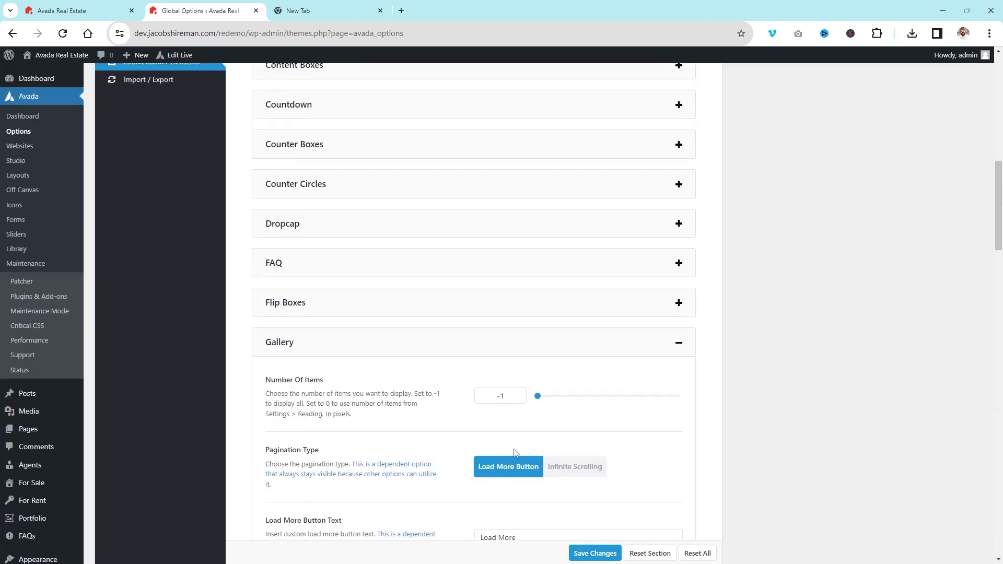
{"action": "scroll", "coordinate": [449, 397], "scroll_direction": "down", "scroll_amount": 7}
{"action": "scroll", "coordinate": [413, 315], "scroll_direction": "down", "scroll_amount": 4}
{"action": "scroll", "coordinate": [399, 442], "scroll_direction": "up", "scroll_amount": 12}
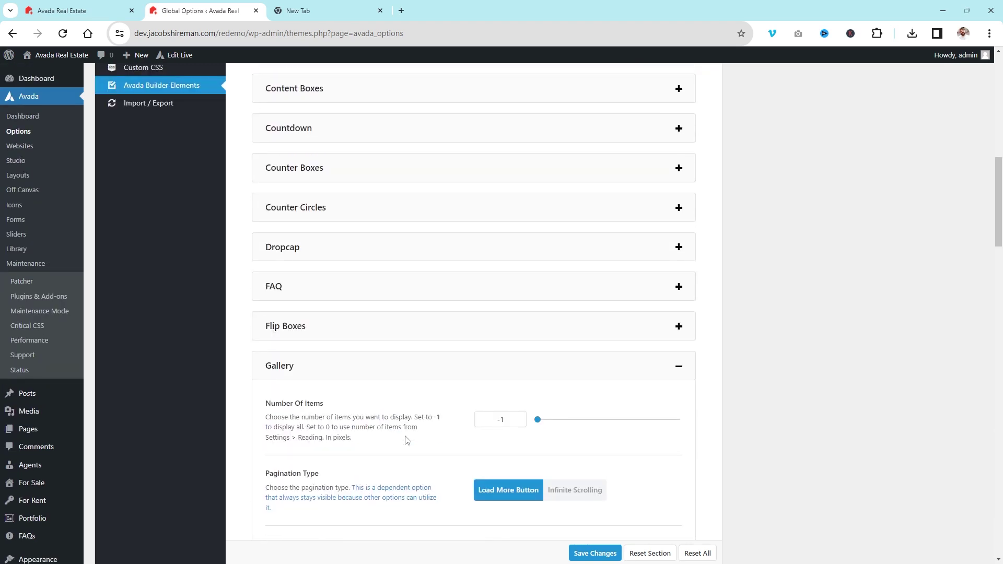
{"action": "scroll", "coordinate": [397, 440], "scroll_direction": "up", "scroll_amount": 7}
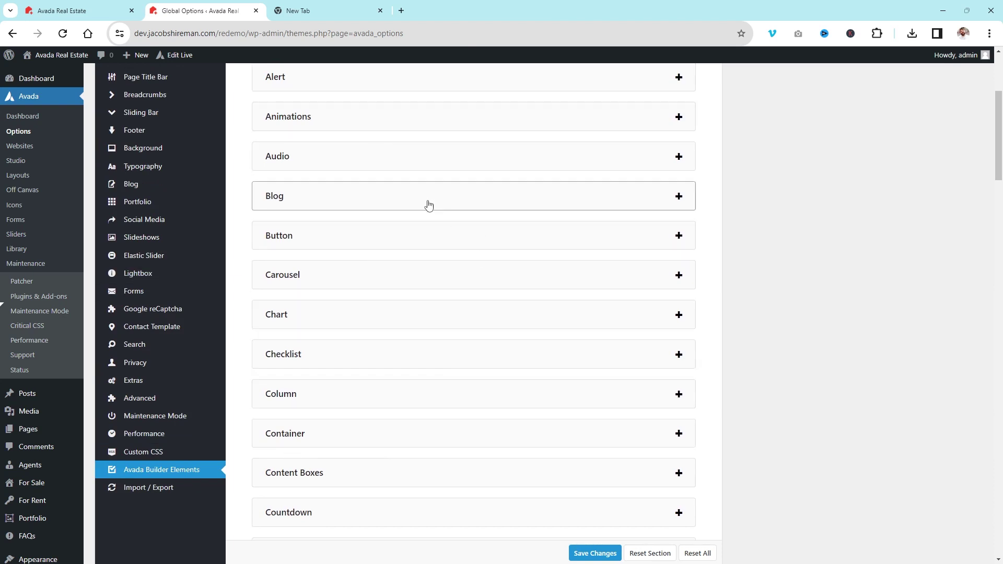
{"action": "scroll", "coordinate": [800, 282], "scroll_direction": "up", "scroll_amount": 1}
{"action": "scroll", "coordinate": [783, 280], "scroll_direction": "up", "scroll_amount": 3}
{"action": "scroll", "coordinate": [763, 276], "scroll_direction": "down", "scroll_amount": 4}
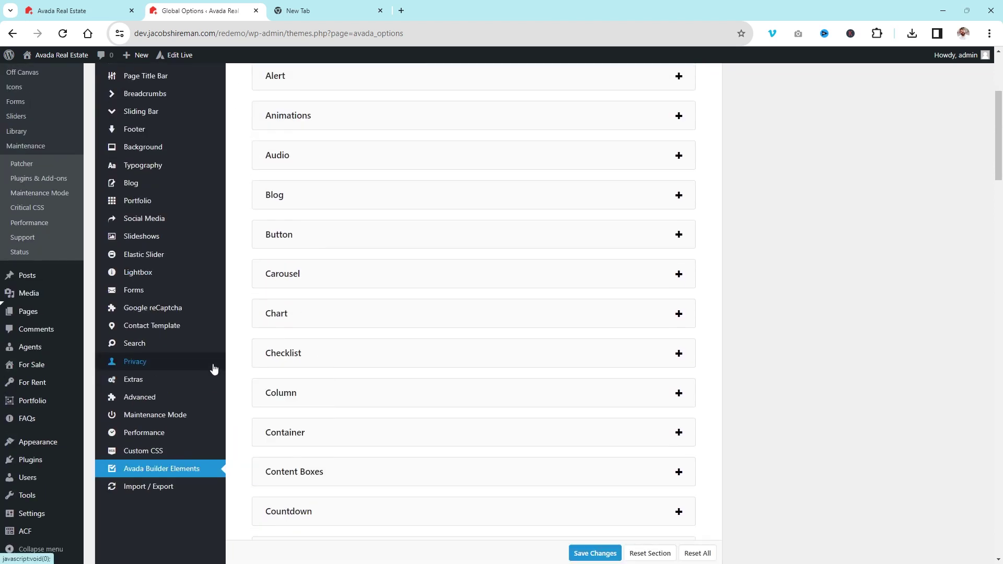
Step: Open Avada's Layouts page in a new browser tab and switch to it
{"action": "scroll", "coordinate": [159, 156], "scroll_direction": "up", "scroll_amount": 3}
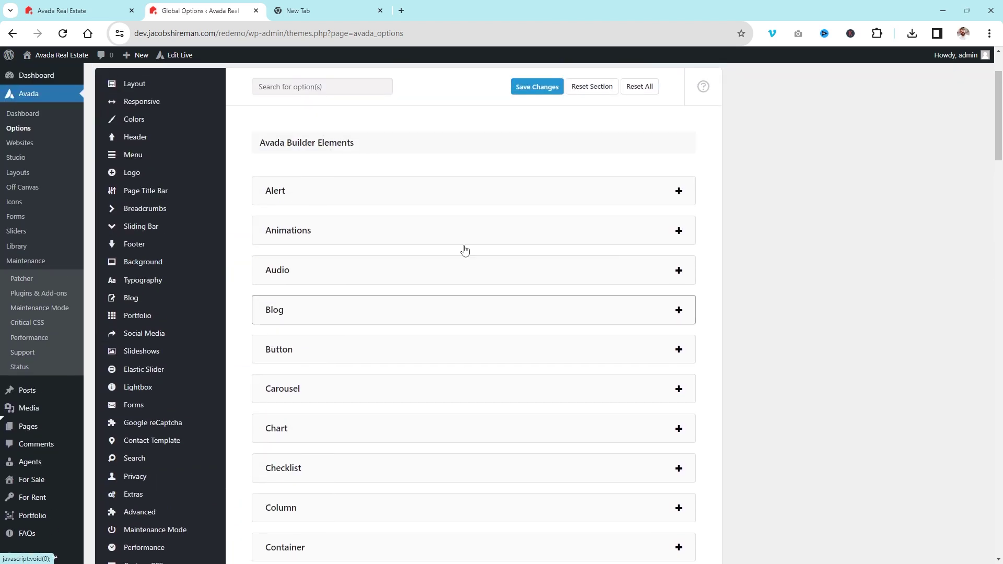
{"action": "scroll", "coordinate": [862, 300], "scroll_direction": "up", "scroll_amount": 2}
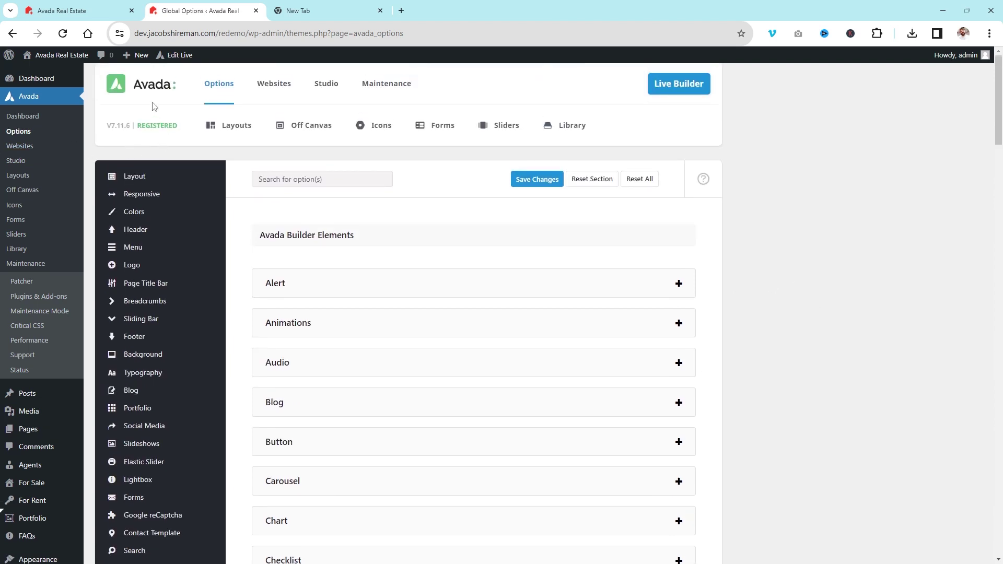
{"action": "right_click", "coordinate": [9, 177]}
{"action": "left_click", "coordinate": [32, 186]}
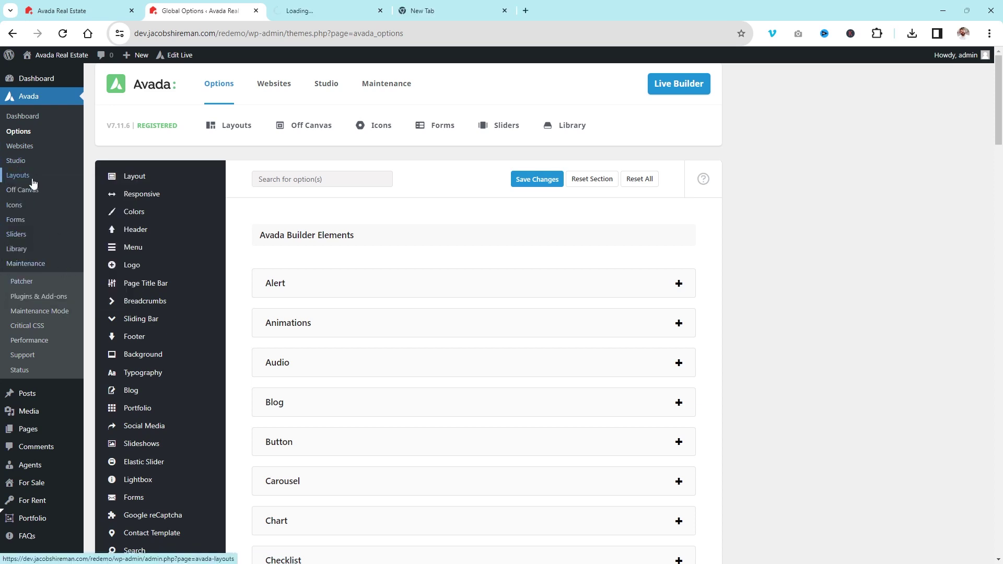
{"action": "left_click", "coordinate": [329, 10]}
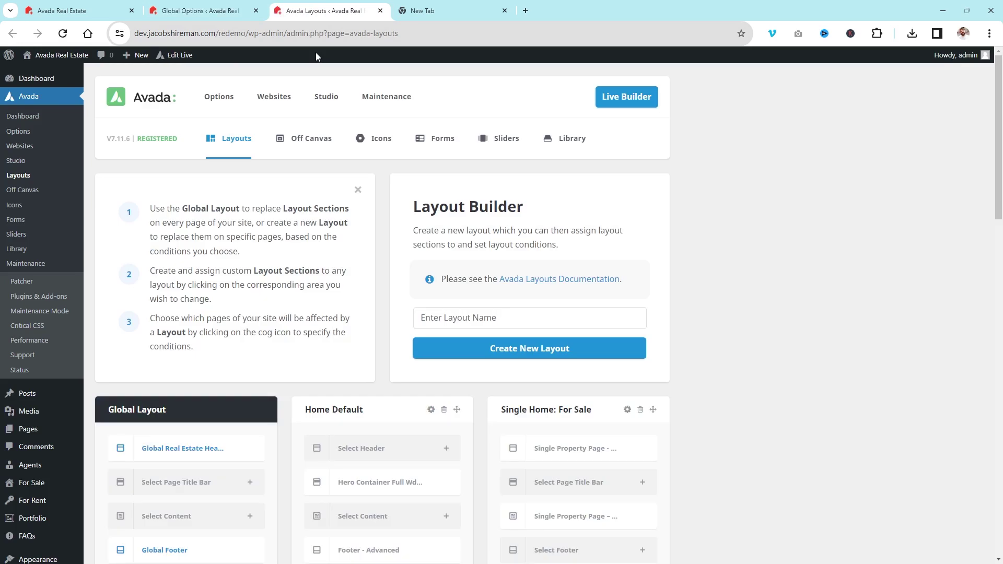
Step: View the live homepage from its beginning and highlight the "Dream Homes, Beautiful Realities" hero heading
{"action": "left_click", "coordinate": [78, 11]}
{"action": "scroll", "coordinate": [352, 283], "scroll_direction": "up", "scroll_amount": 20}
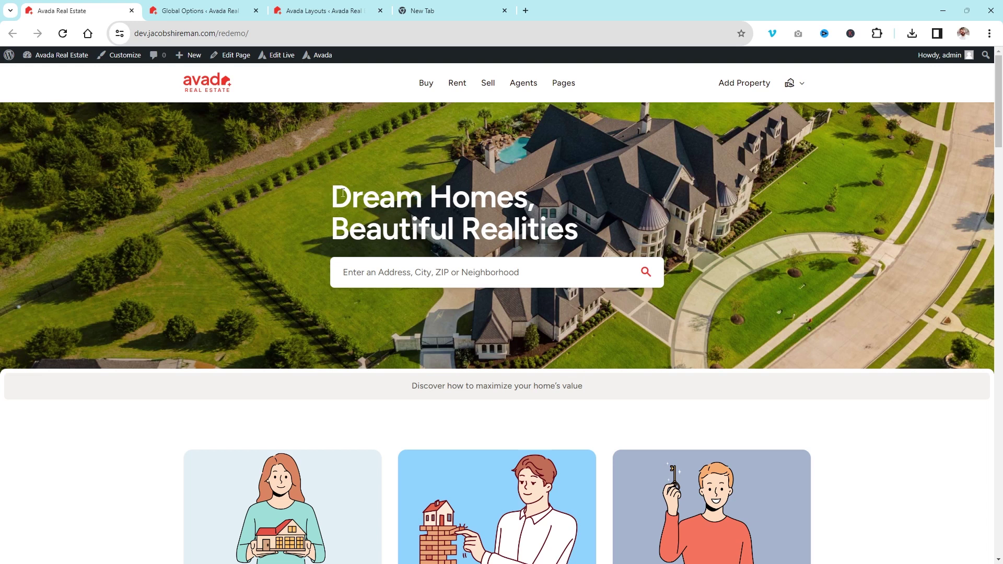
{"action": "left_click_drag", "start_coordinate": [332, 194], "coordinate": [609, 241]}
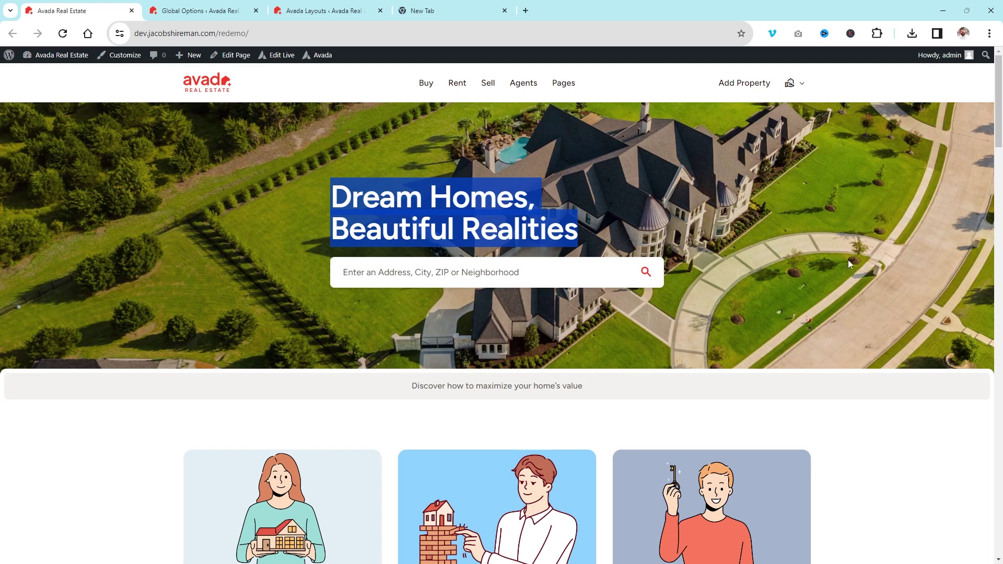
Step: Return to the Layouts page and examine the sections assigned in the Global Layout and Home Default layouts
{"action": "left_click", "coordinate": [321, 11]}
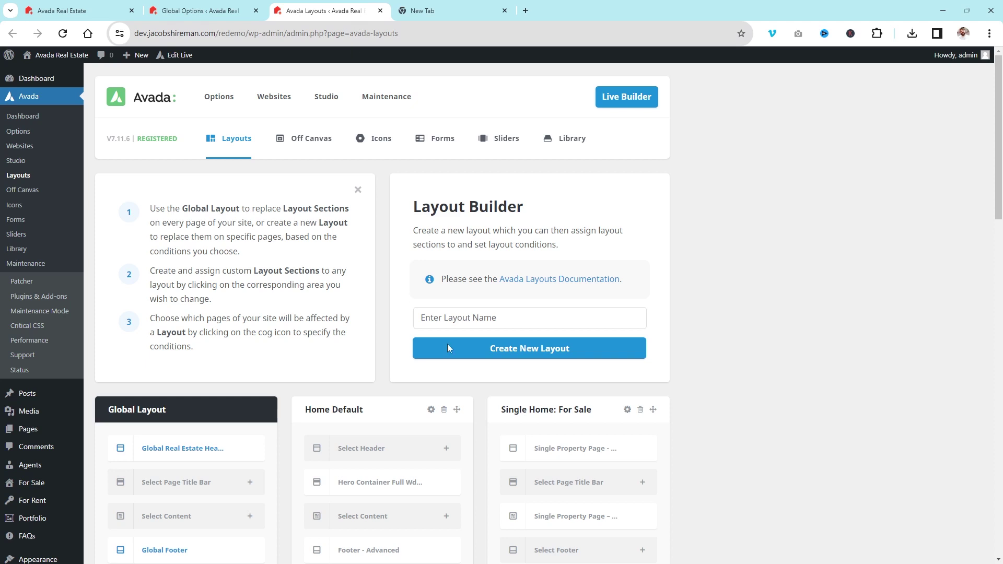
{"action": "scroll", "coordinate": [715, 502], "scroll_direction": "down", "scroll_amount": 5}
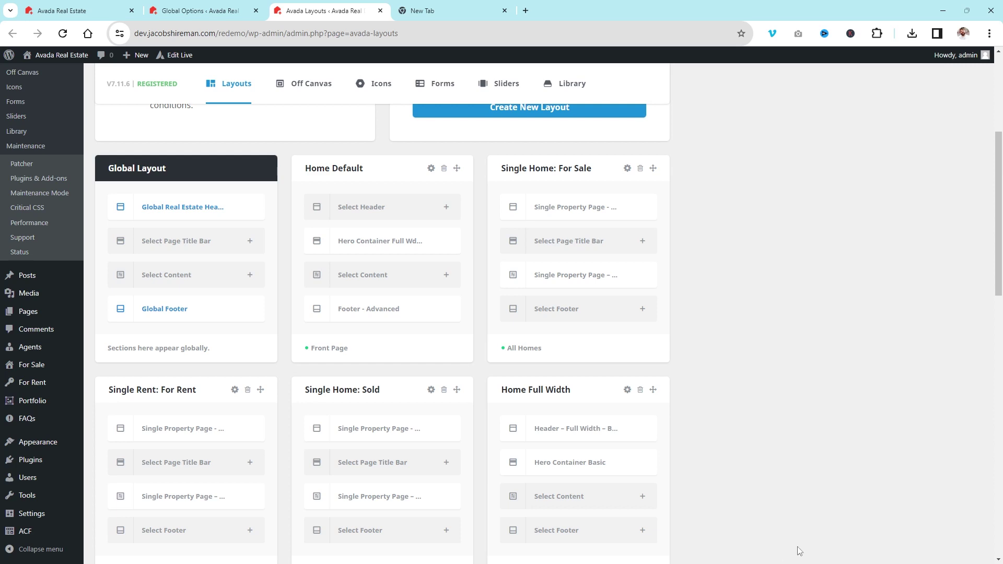
{"action": "scroll", "coordinate": [781, 279], "scroll_direction": "down", "scroll_amount": 2}
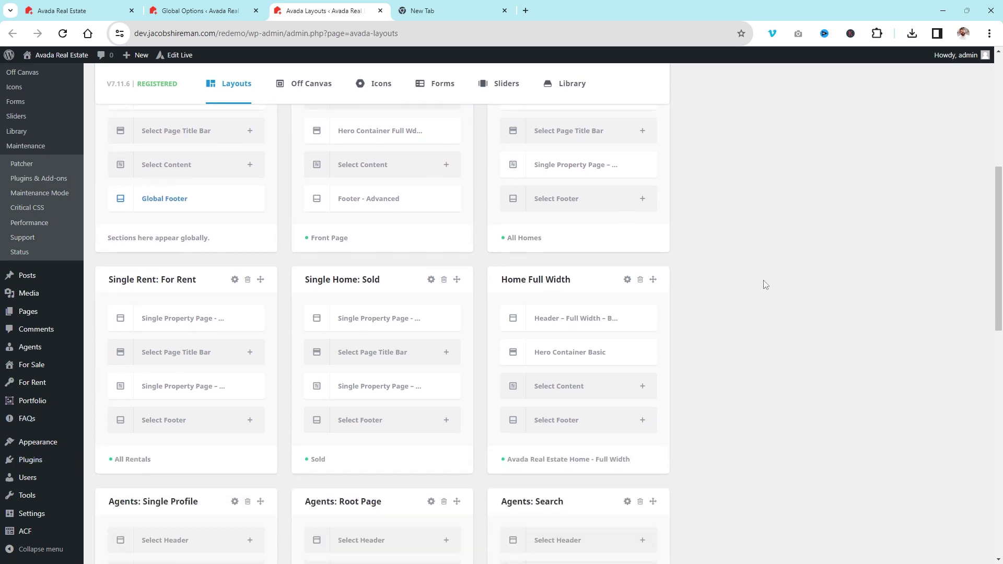
{"action": "scroll", "coordinate": [177, 247], "scroll_direction": "up", "scroll_amount": 3}
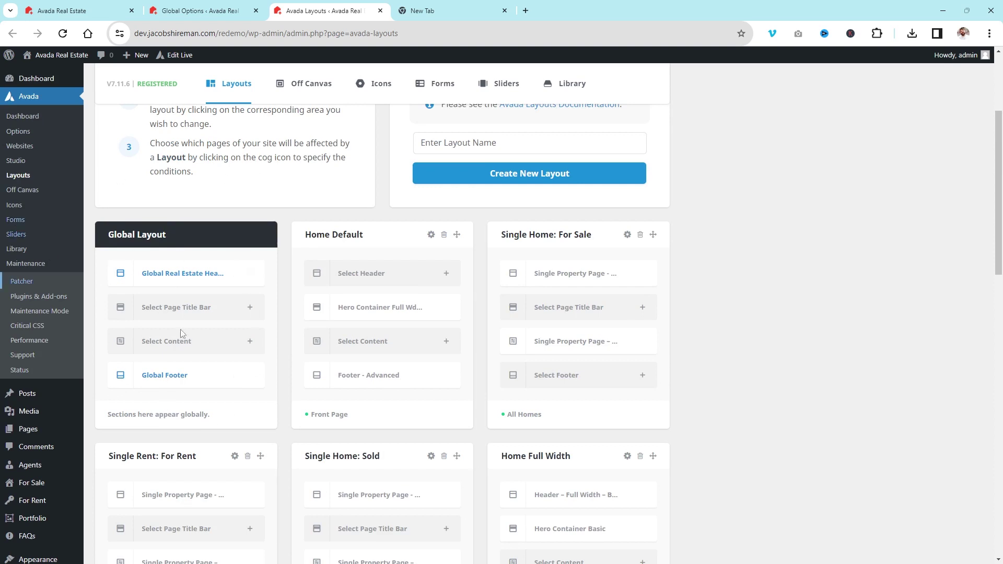
{"action": "scroll", "coordinate": [269, 284], "scroll_direction": "down", "scroll_amount": 3}
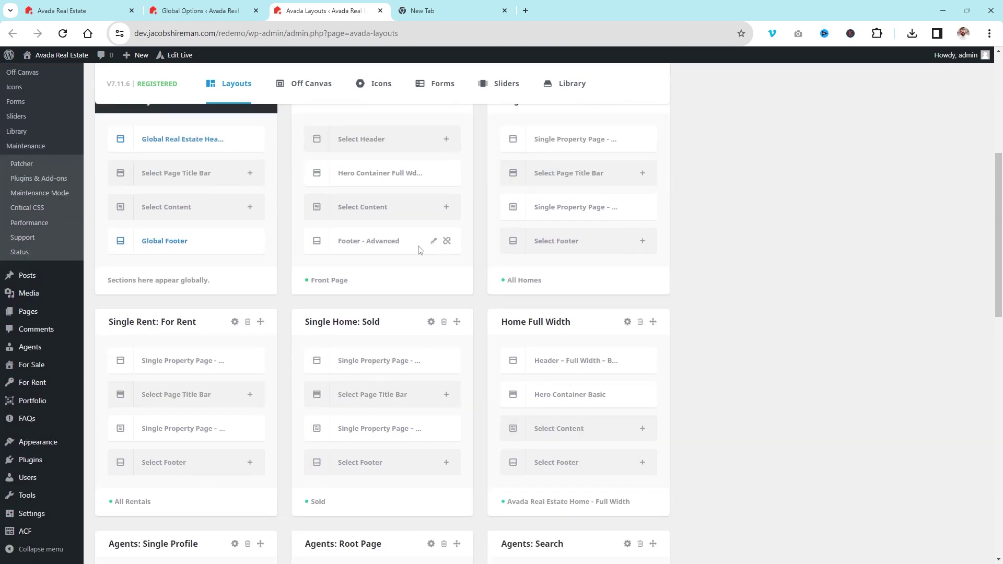
{"action": "scroll", "coordinate": [439, 240], "scroll_direction": "up", "scroll_amount": 1}
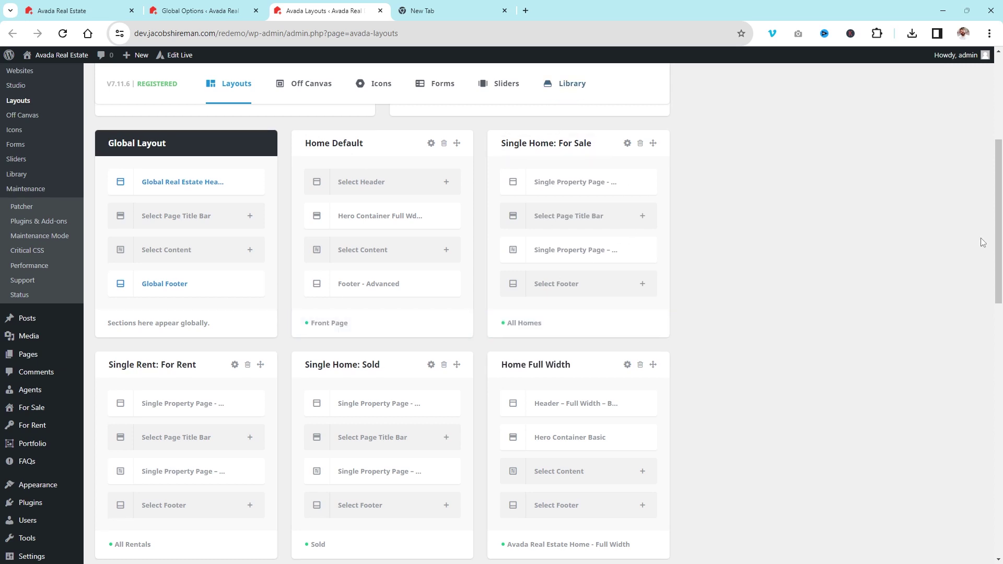
Step: Examine the remaining layouts, including the Single Rent, Agents, Search and 404 Error Page ones, comparing their sections with the Global Layout
{"action": "scroll", "coordinate": [302, 156], "scroll_direction": "down", "scroll_amount": 3}
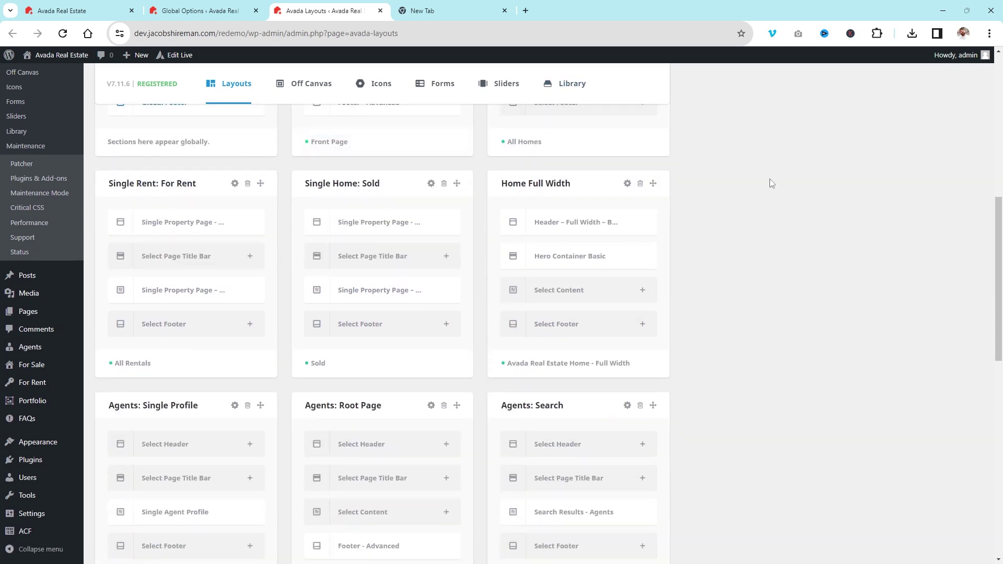
{"action": "scroll", "coordinate": [763, 188], "scroll_direction": "down", "scroll_amount": 2}
{"action": "scroll", "coordinate": [609, 285], "scroll_direction": "up", "scroll_amount": 2}
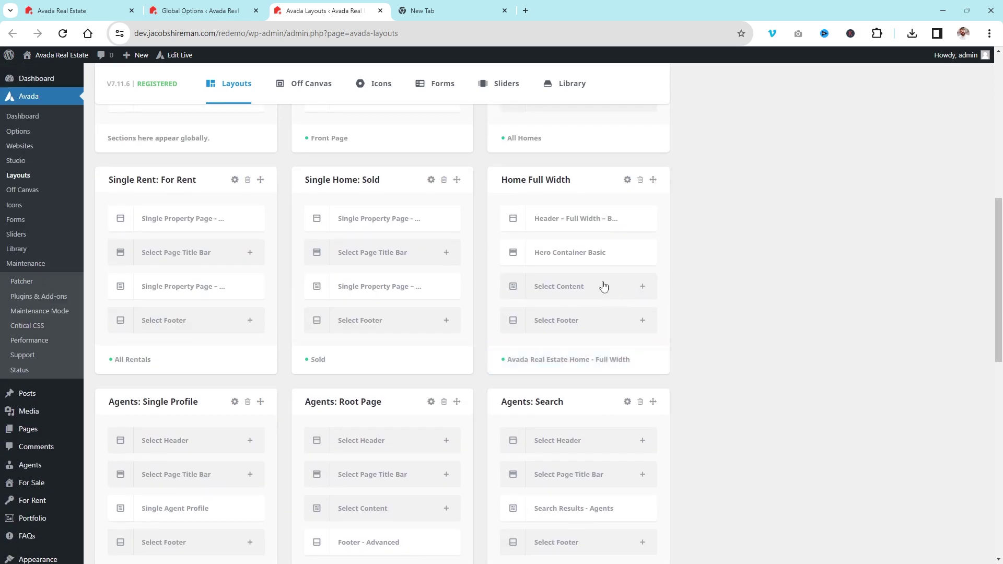
{"action": "scroll", "coordinate": [547, 240], "scroll_direction": "down", "scroll_amount": 2}
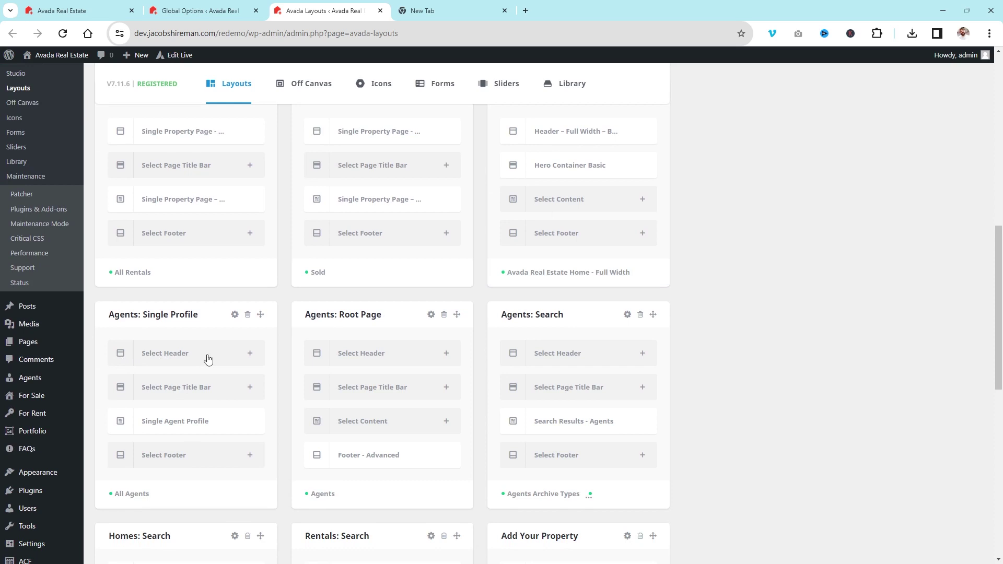
{"action": "scroll", "coordinate": [218, 357], "scroll_direction": "up", "scroll_amount": 5}
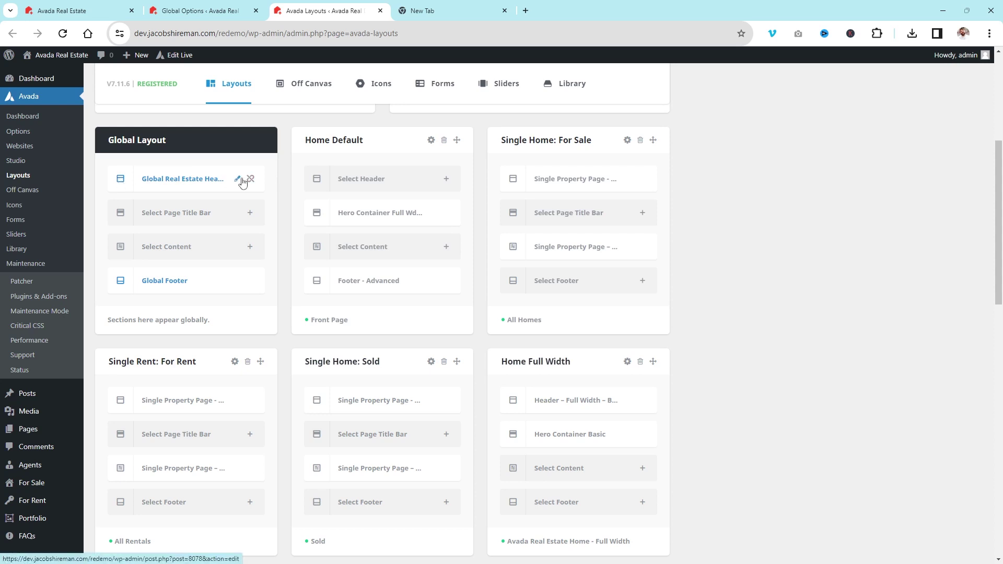
{"action": "scroll", "coordinate": [313, 339], "scroll_direction": "down", "scroll_amount": 3}
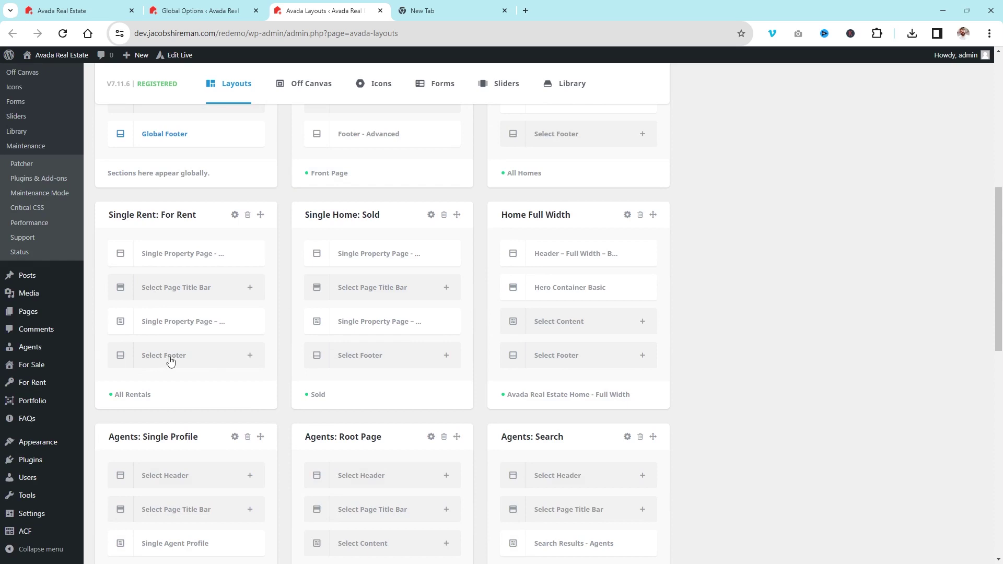
{"action": "scroll", "coordinate": [172, 361], "scroll_direction": "up", "scroll_amount": 5}
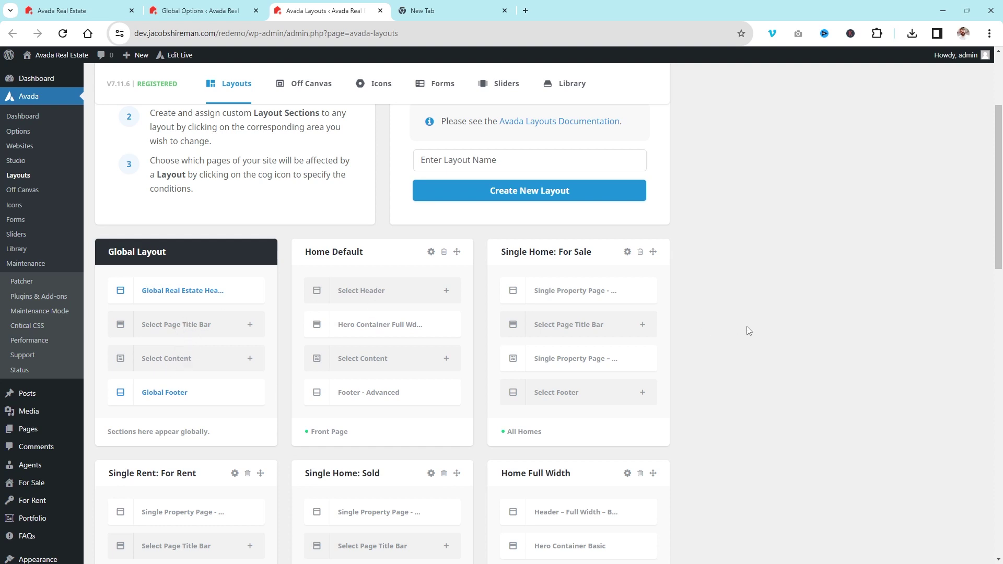
{"action": "scroll", "coordinate": [748, 329], "scroll_direction": "down", "scroll_amount": 14}
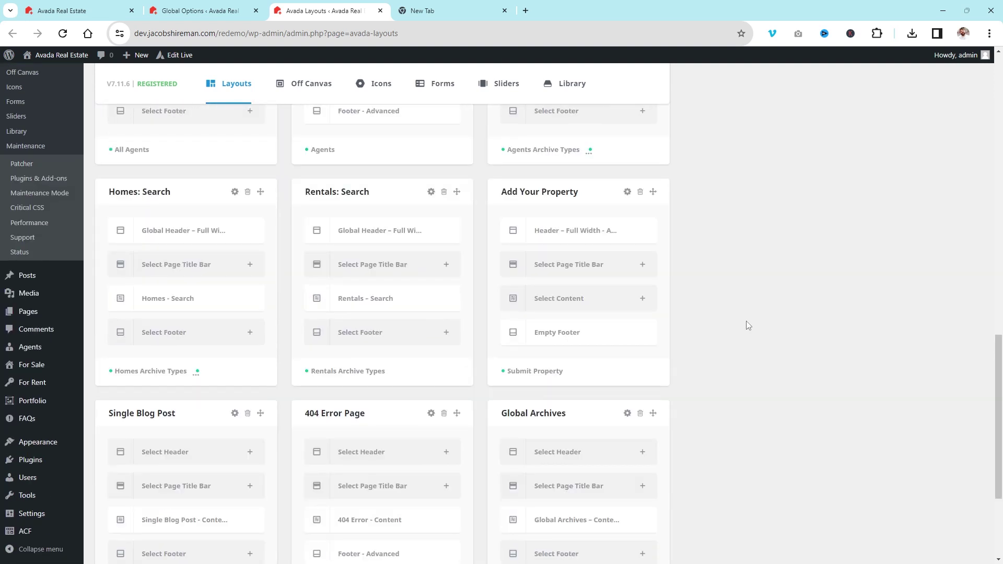
{"action": "scroll", "coordinate": [745, 321], "scroll_direction": "up", "scroll_amount": 10}
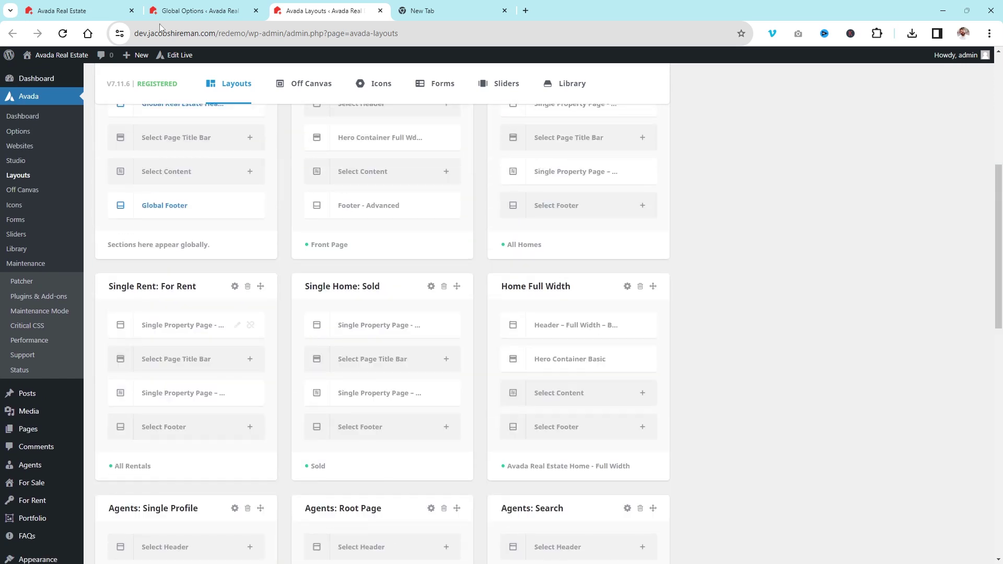
Step: Check the header navigation on the live homepage, then compare it with the Global Layout on the Layouts page
{"action": "left_click", "coordinate": [90, 11]}
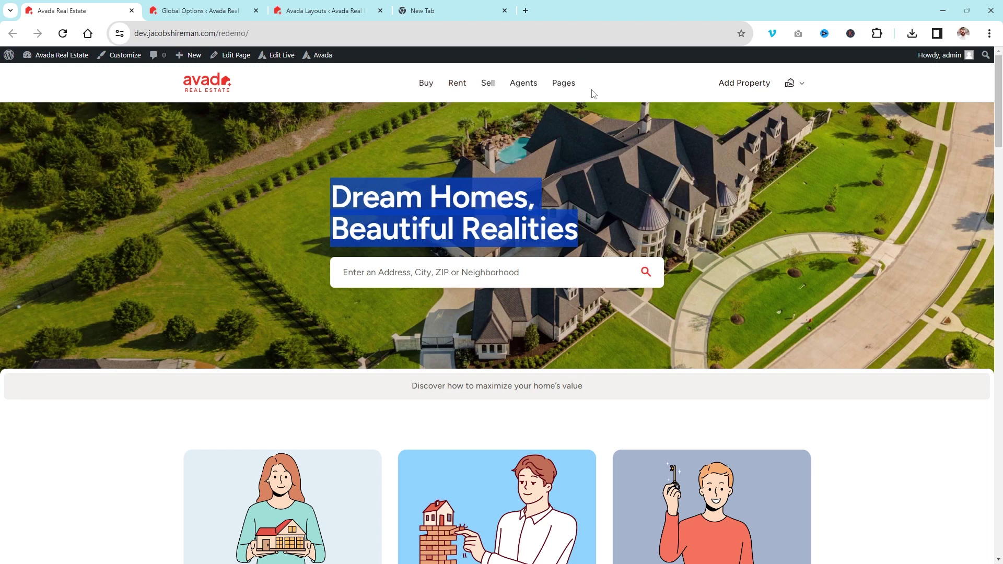
{"action": "left_click", "coordinate": [578, 87]}
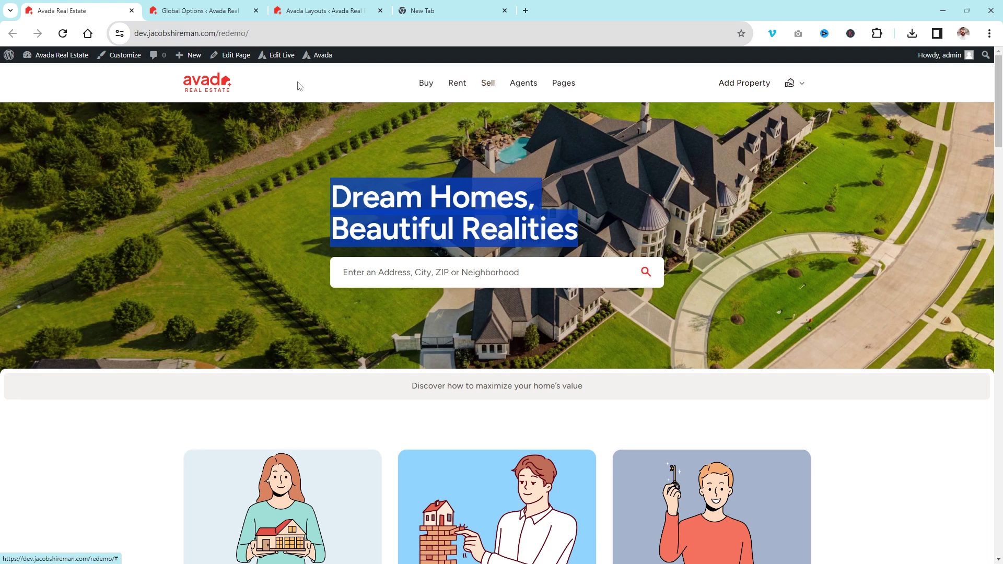
{"action": "left_click", "coordinate": [324, 10]}
{"action": "scroll", "coordinate": [237, 249], "scroll_direction": "up", "scroll_amount": 2}
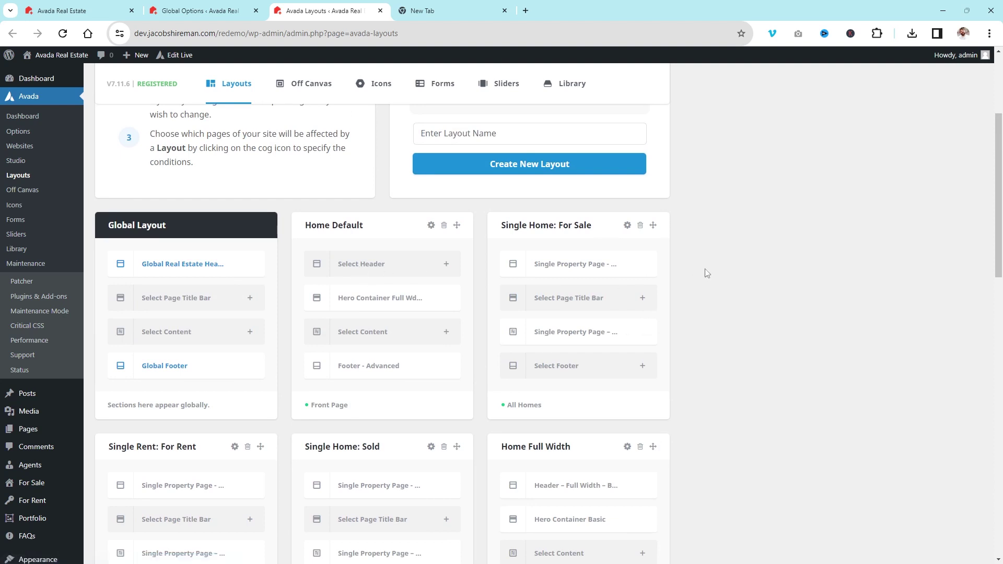
{"action": "scroll", "coordinate": [705, 272], "scroll_direction": "down", "scroll_amount": 1}
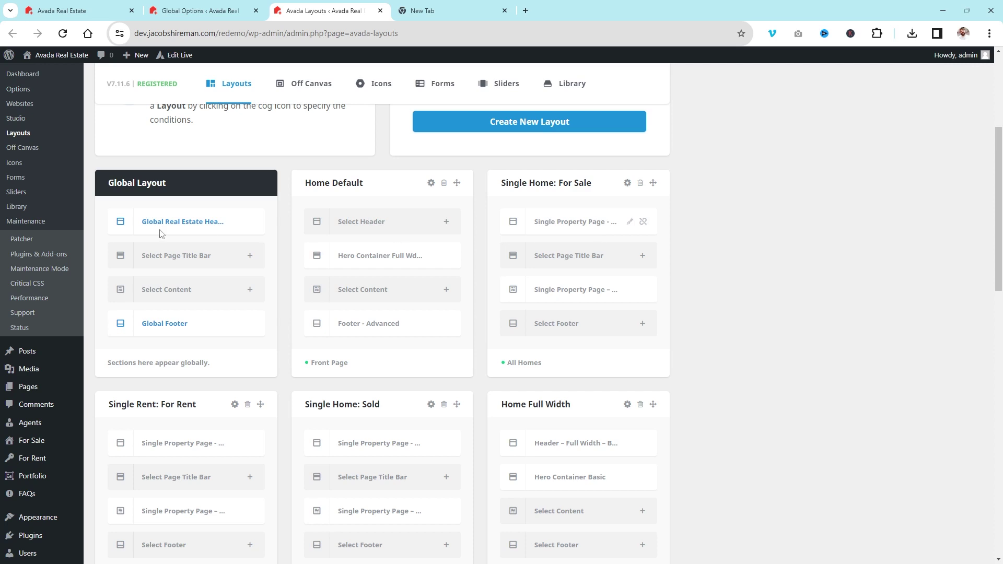
{"action": "scroll", "coordinate": [413, 387], "scroll_direction": "down", "scroll_amount": 1}
{"action": "scroll", "coordinate": [412, 388], "scroll_direction": "up", "scroll_amount": 7}
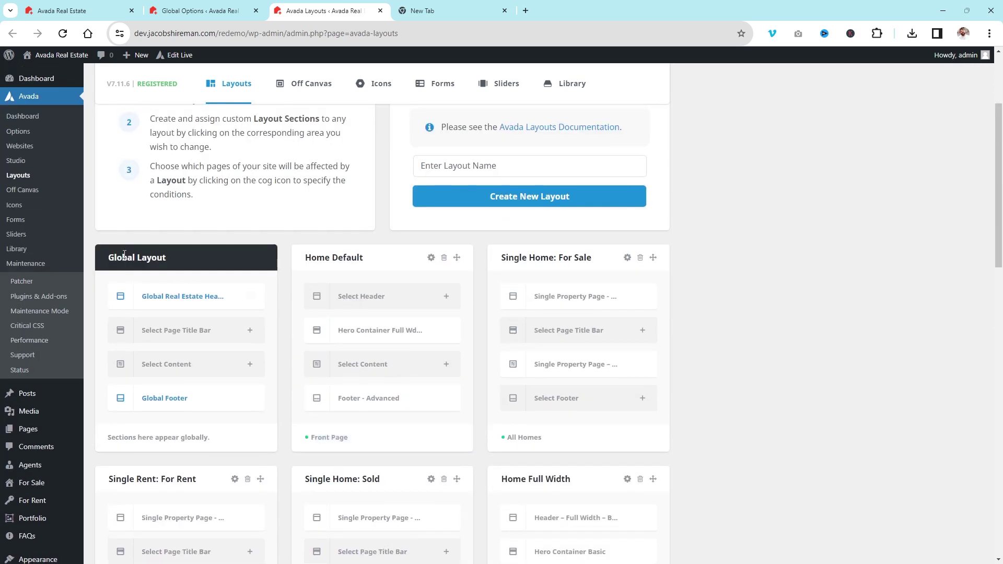
Step: Open the Home Default layout's conditions, view the Specific Pages choices, and close the dialog without changes
{"action": "scroll", "coordinate": [262, 406], "scroll_direction": "down", "scroll_amount": 5}
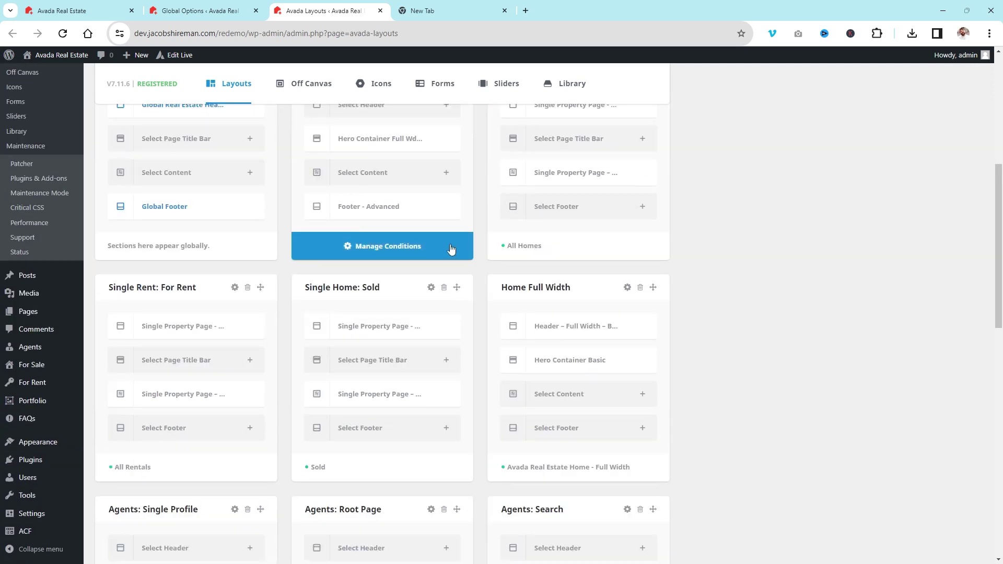
{"action": "left_click", "coordinate": [417, 247]}
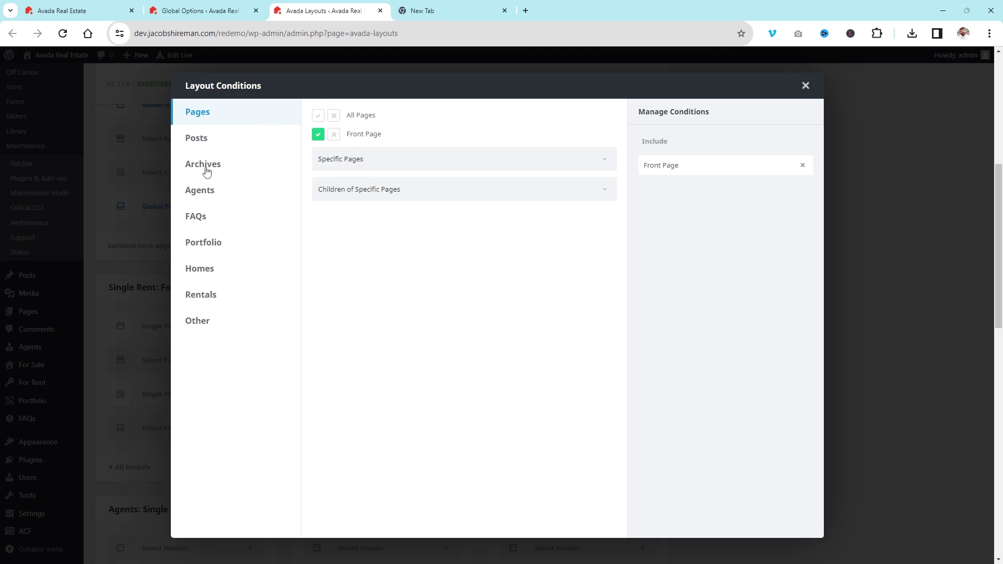
{"action": "left_click", "coordinate": [374, 167]}
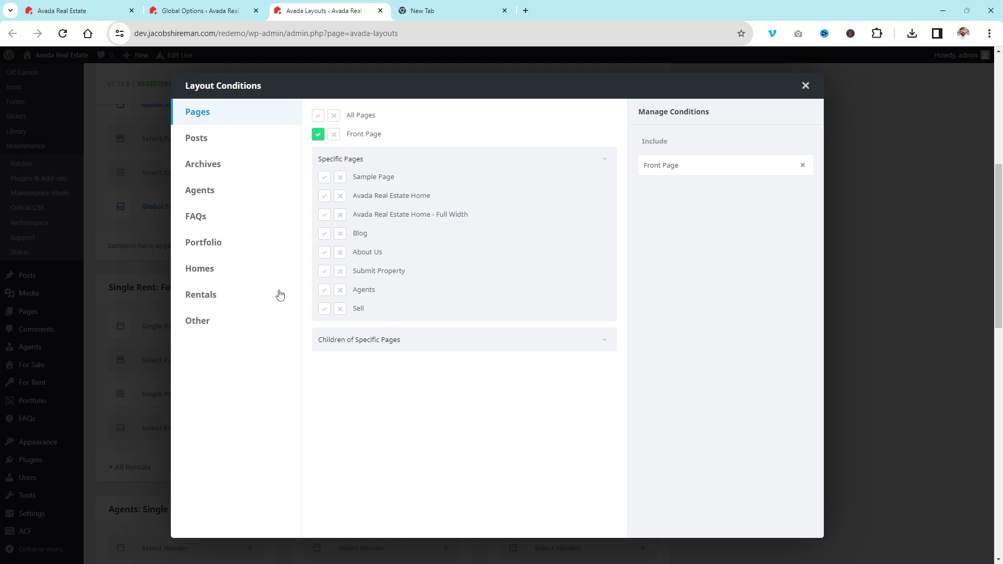
{"action": "left_click", "coordinate": [837, 166]}
{"action": "scroll", "coordinate": [202, 376], "scroll_direction": "up", "scroll_amount": 4}
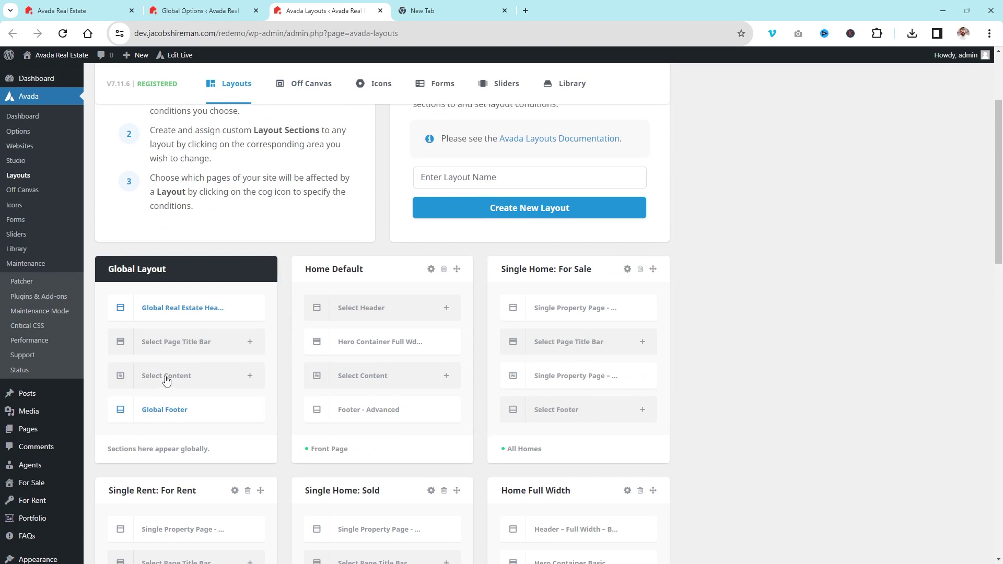
{"action": "scroll", "coordinate": [724, 312], "scroll_direction": "down", "scroll_amount": 2}
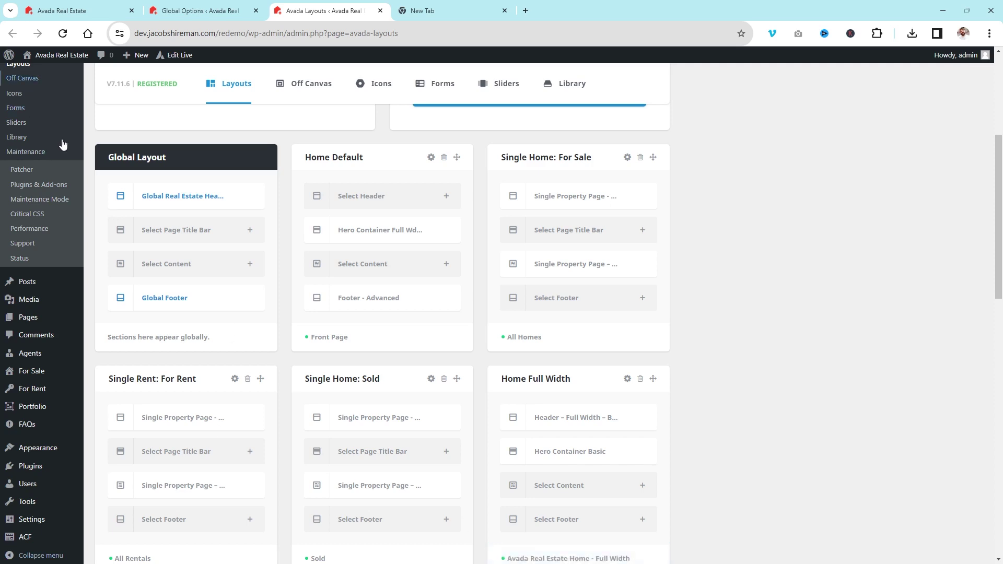
Step: Open the Global Layout's Global Real Estate Header section for editing, and glance at the live homepage before returning to it
{"action": "left_click", "coordinate": [238, 197]}
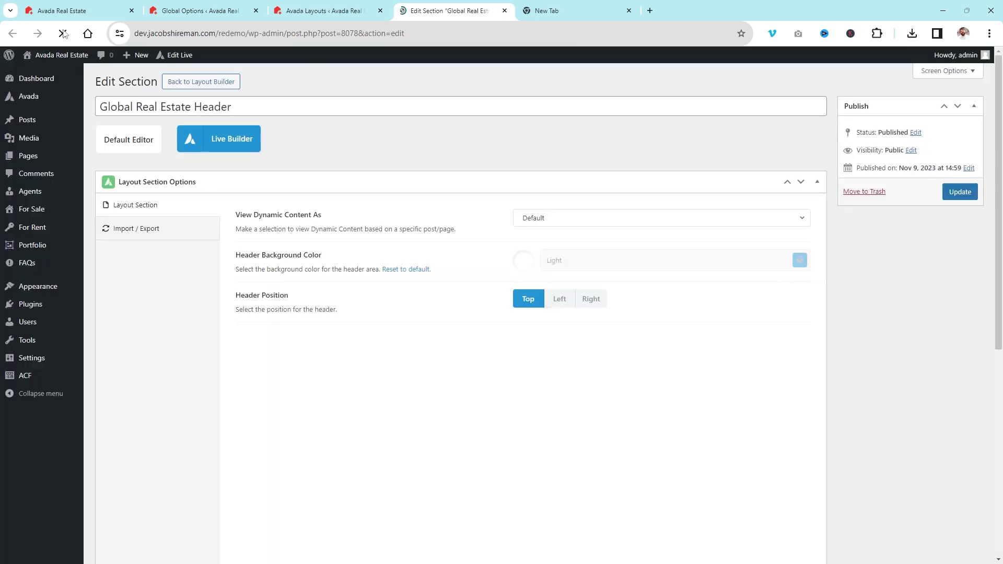
{"action": "left_click", "coordinate": [62, 10]}
{"action": "left_click", "coordinate": [446, 10]}
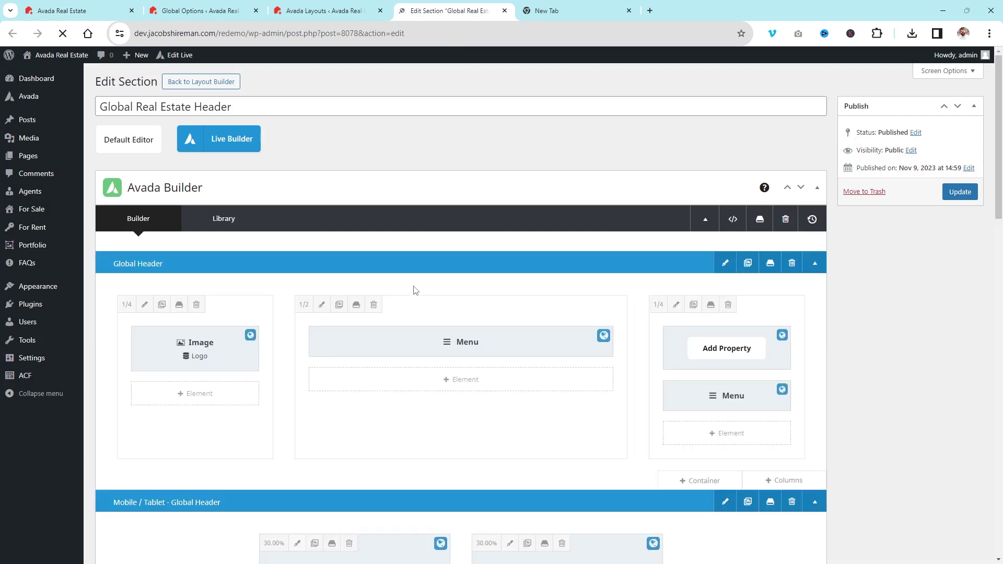
Step: Examine the logo, menu and Add Property elements in the Global Header and Mobile / Tablet - Global Header containers
{"action": "scroll", "coordinate": [410, 252], "scroll_direction": "down", "scroll_amount": 3}
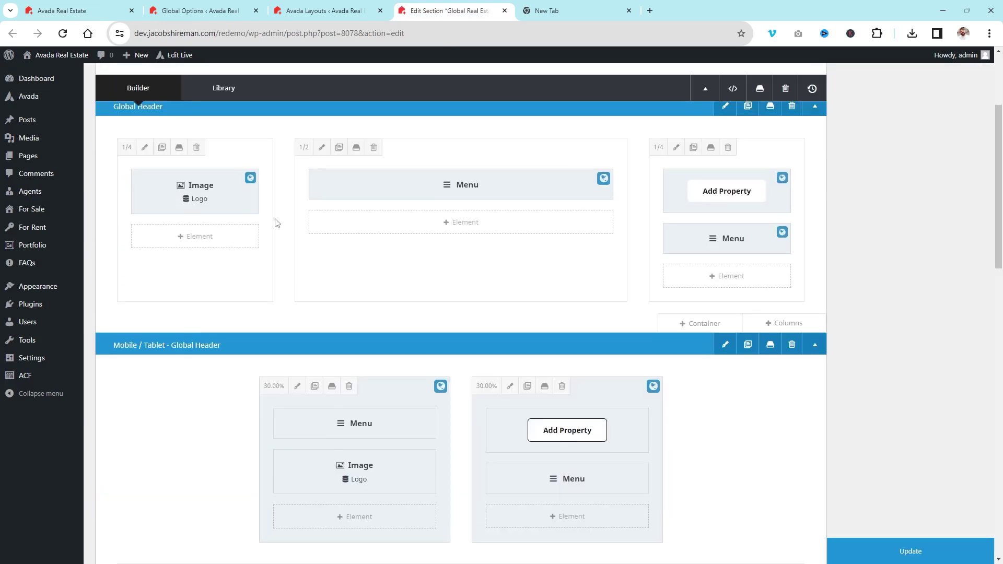
{"action": "scroll", "coordinate": [277, 223], "scroll_direction": "up", "scroll_amount": 2}
{"action": "scroll", "coordinate": [693, 293], "scroll_direction": "down", "scroll_amount": 4}
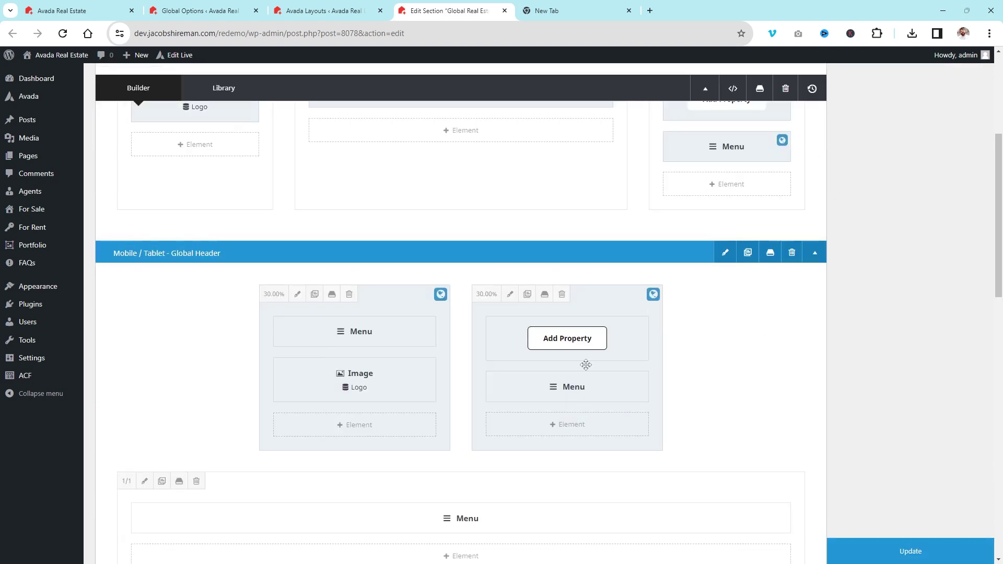
{"action": "scroll", "coordinate": [654, 340], "scroll_direction": "down", "scroll_amount": 3}
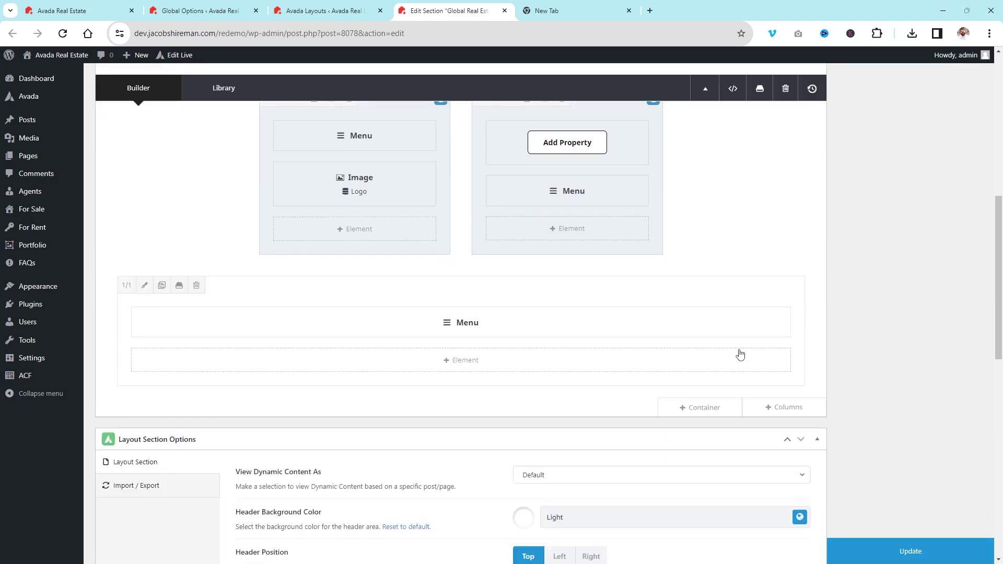
{"action": "scroll", "coordinate": [684, 321], "scroll_direction": "up", "scroll_amount": 2}
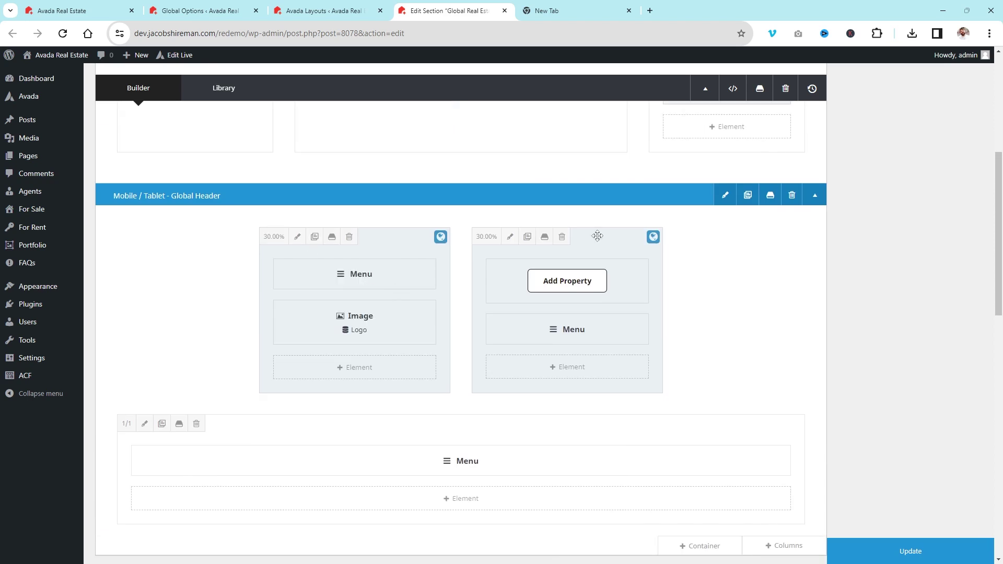
{"action": "mouse_move", "coordinate": [502, 462]}
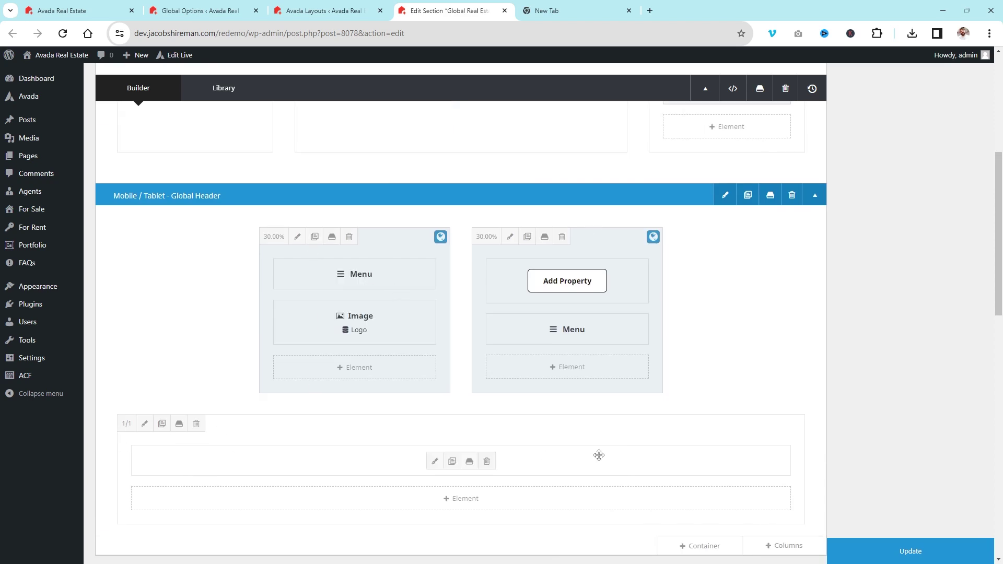
{"action": "scroll", "coordinate": [599, 455], "scroll_direction": "down", "scroll_amount": 1}
{"action": "scroll", "coordinate": [493, 399], "scroll_direction": "up", "scroll_amount": 6}
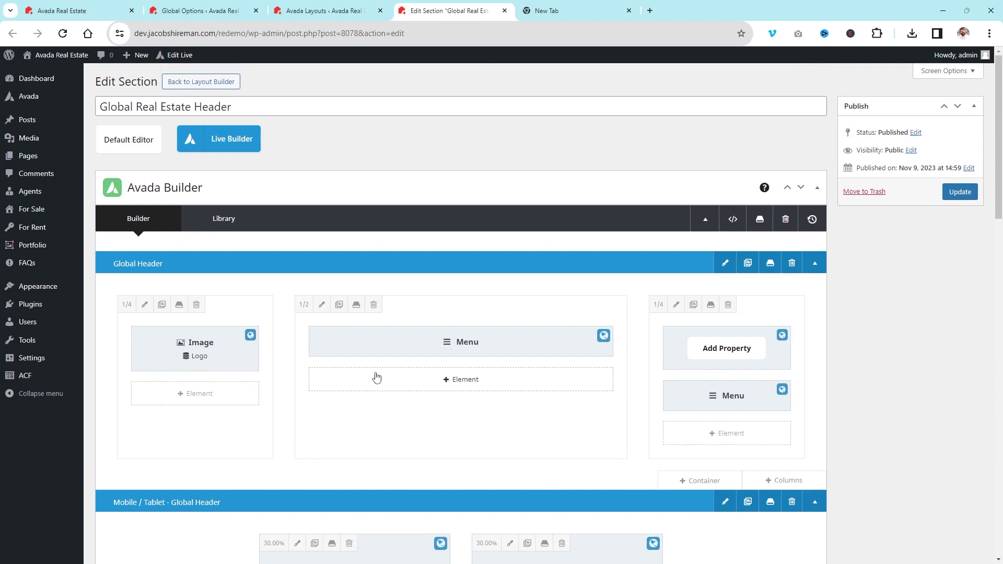
{"action": "mouse_move", "coordinate": [172, 351]}
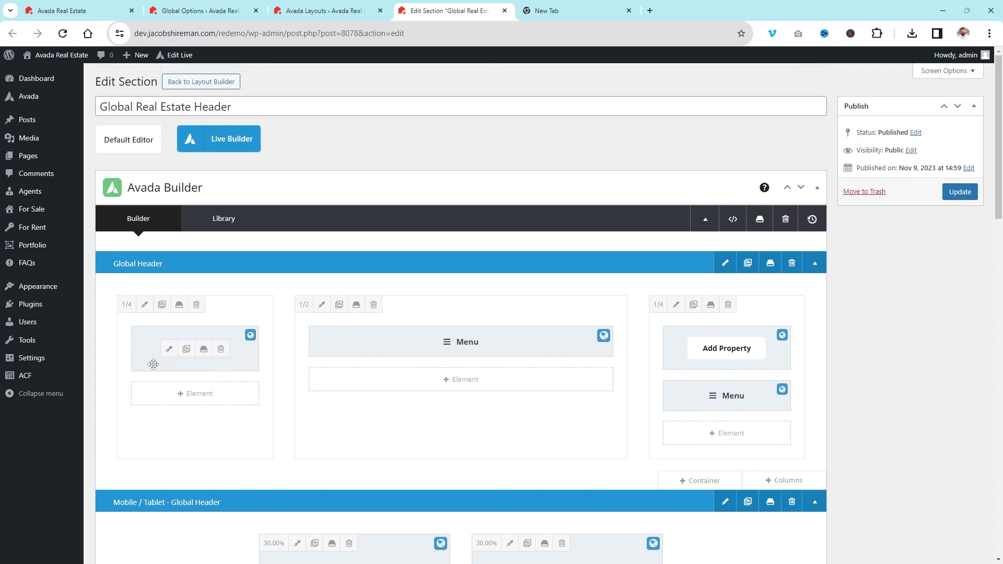
{"action": "mouse_move", "coordinate": [567, 332]}
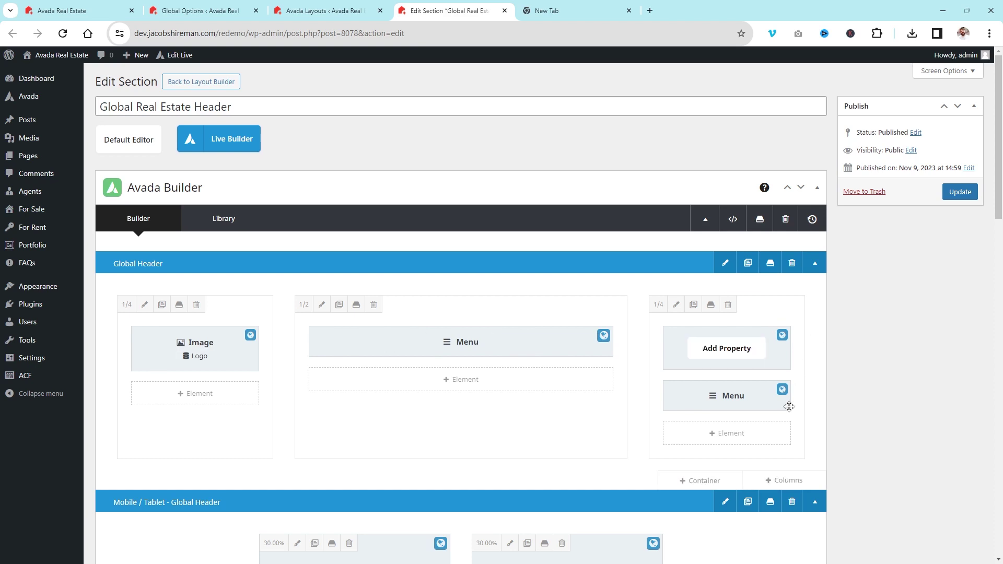
{"action": "mouse_move", "coordinate": [755, 333]}
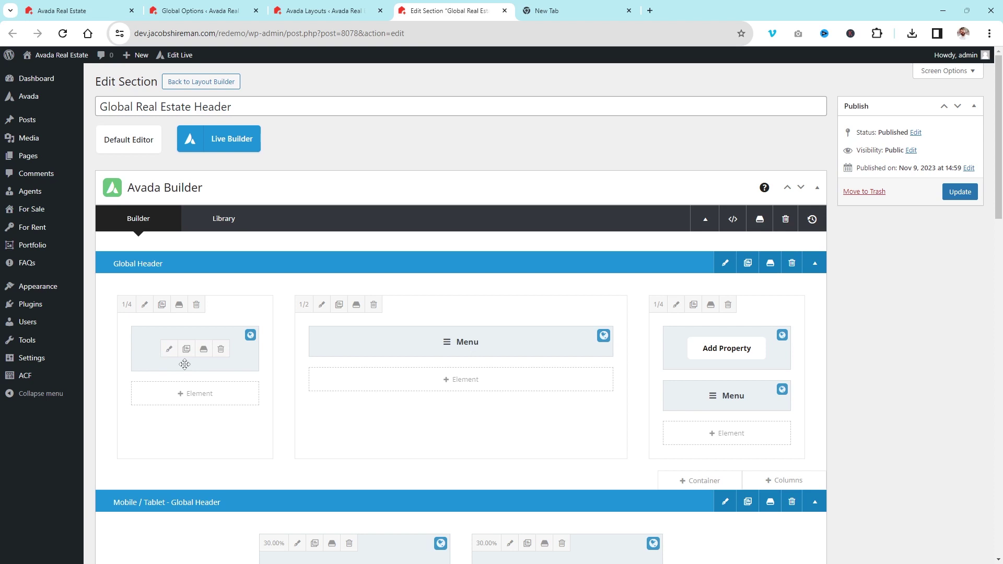
{"action": "mouse_move", "coordinate": [31, 98]}
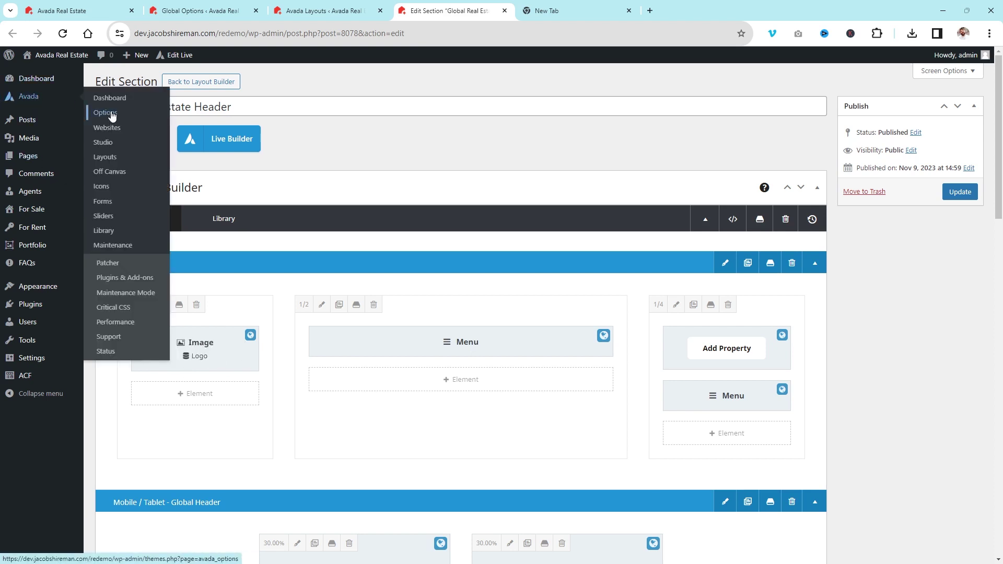
{"action": "mouse_move", "coordinate": [116, 391]}
Step: Set the main menu typography's text transform to uppercase for the Global Header container's middle Menu element and save it
{"action": "mouse_move", "coordinate": [496, 350]}
{"action": "left_click", "coordinate": [436, 345]}
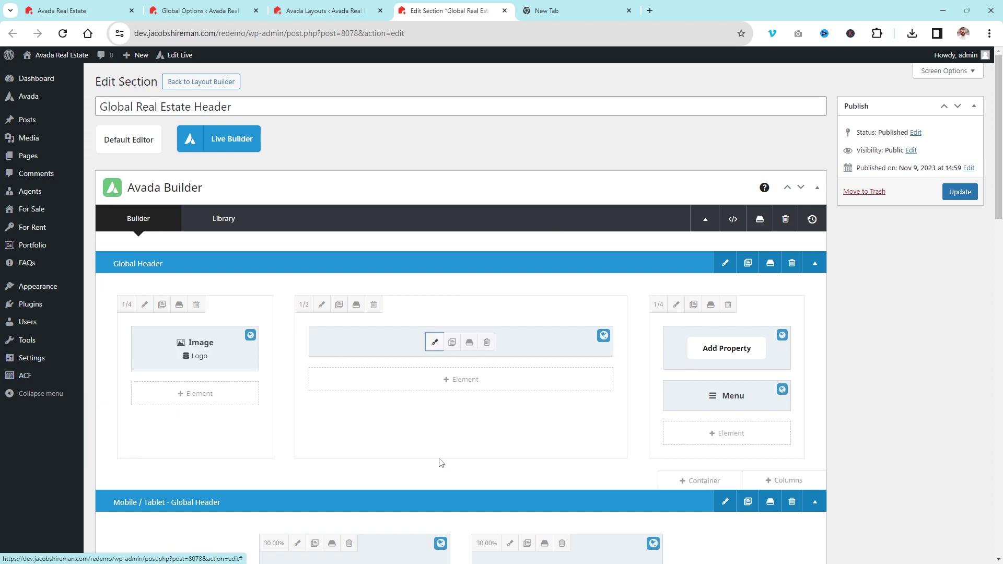
{"action": "scroll", "coordinate": [248, 314], "scroll_direction": "down", "scroll_amount": 4}
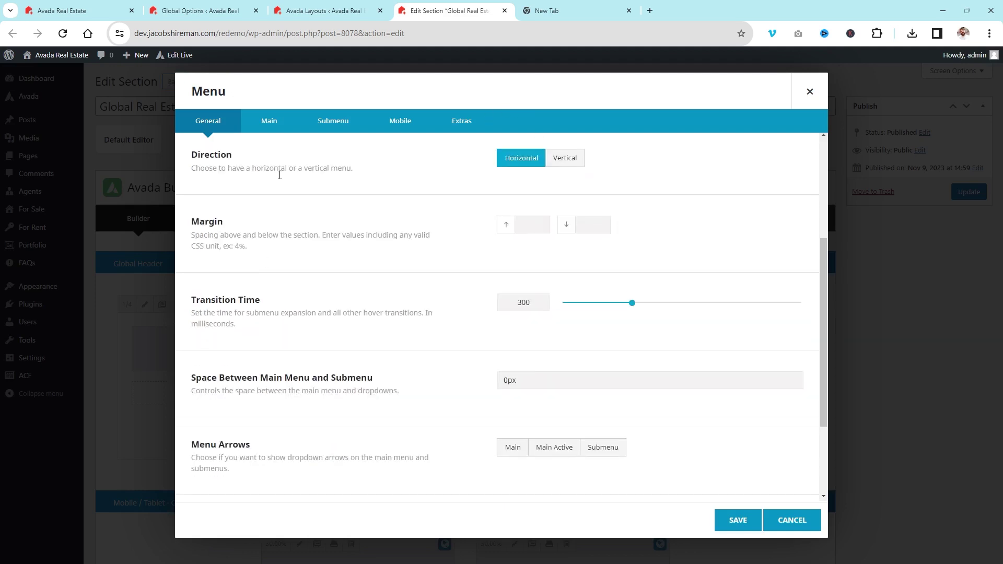
{"action": "left_click", "coordinate": [269, 121]}
{"action": "scroll", "coordinate": [530, 282], "scroll_direction": "down", "scroll_amount": 4}
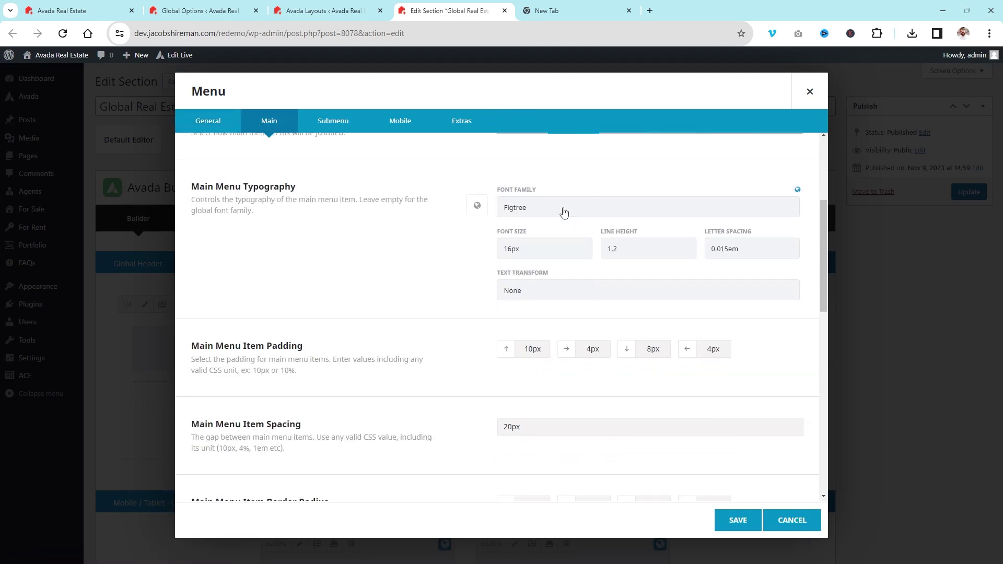
{"action": "left_click", "coordinate": [537, 291]}
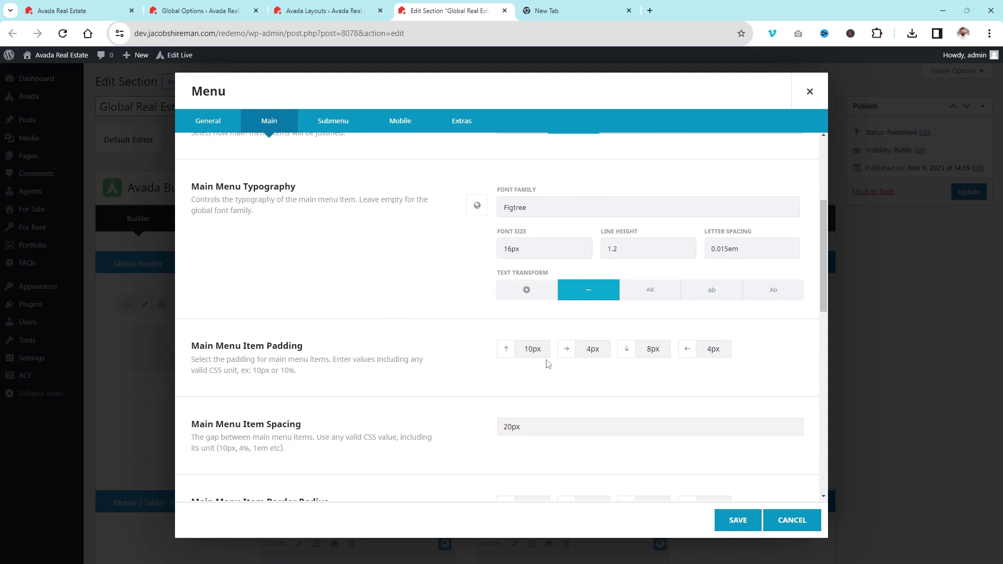
{"action": "left_click", "coordinate": [654, 294]}
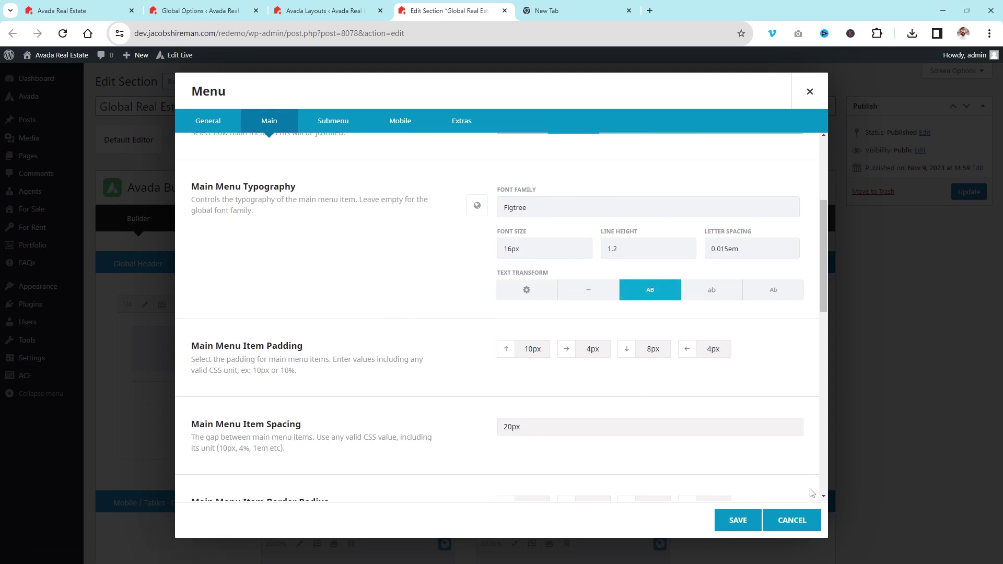
{"action": "left_click", "coordinate": [738, 520]}
Step: Set the main menu text transform to uppercase for the Menu element above the logo in the Mobile / Tablet container, and save it
{"action": "scroll", "coordinate": [678, 296], "scroll_direction": "down", "scroll_amount": 2}
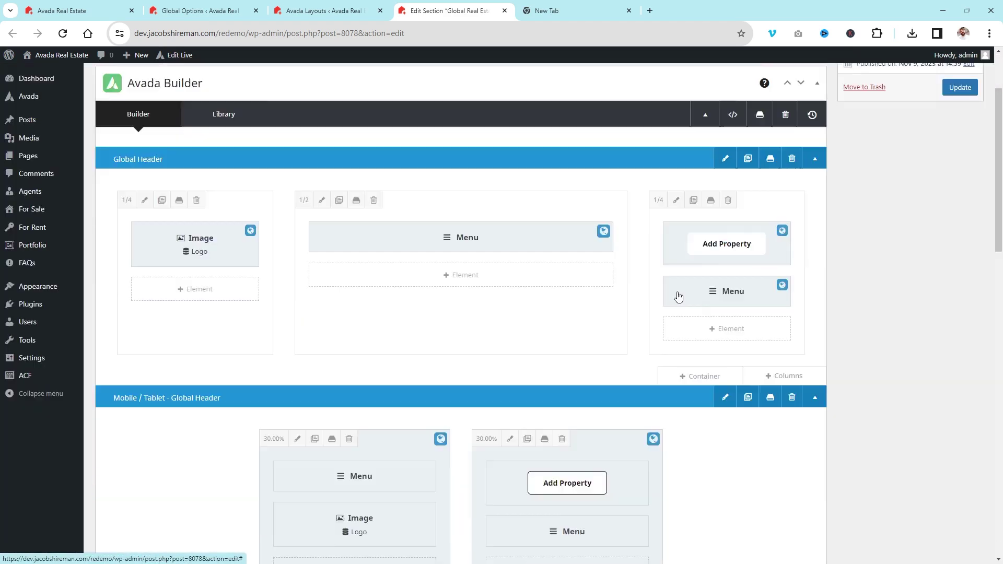
{"action": "scroll", "coordinate": [678, 296], "scroll_direction": "down", "scroll_amount": 2}
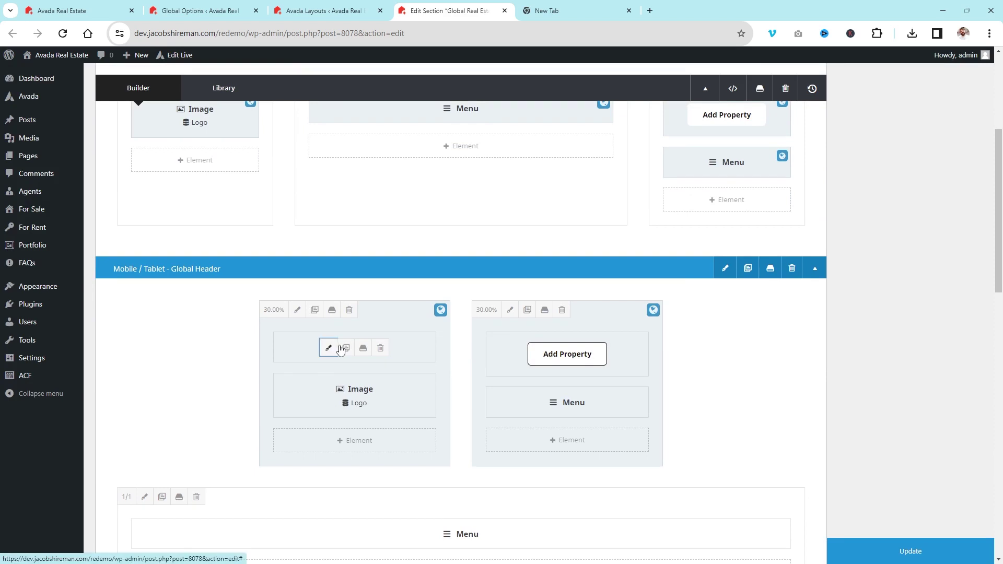
{"action": "left_click", "coordinate": [447, 497]}
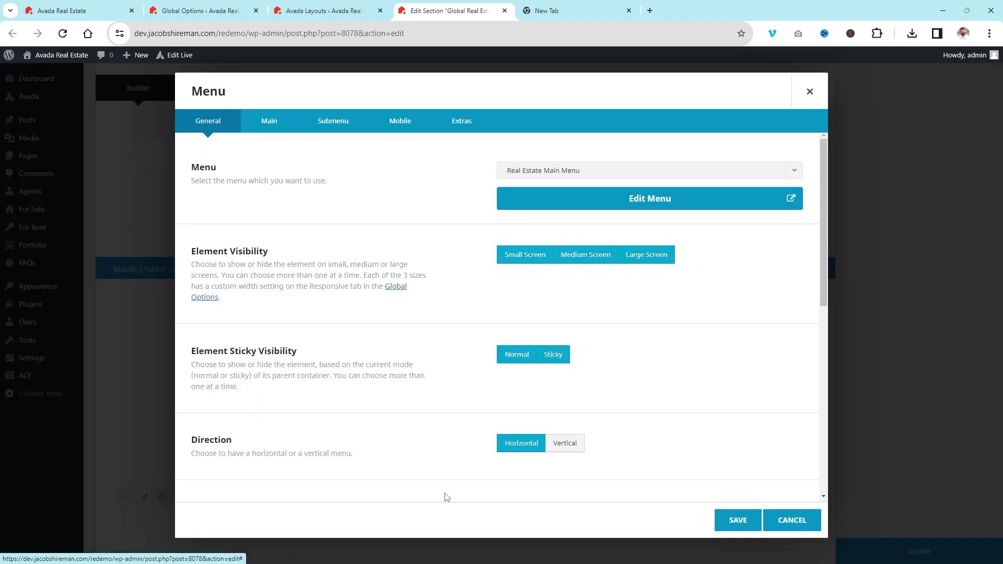
{"action": "left_click", "coordinate": [400, 122]}
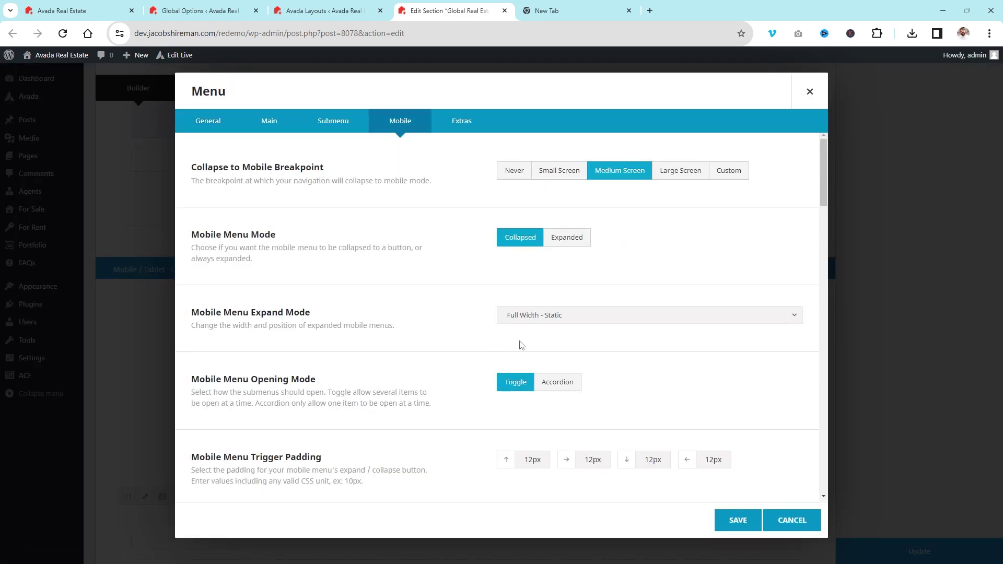
{"action": "scroll", "coordinate": [522, 282], "scroll_direction": "down", "scroll_amount": 8}
{"action": "left_click", "coordinate": [270, 128]}
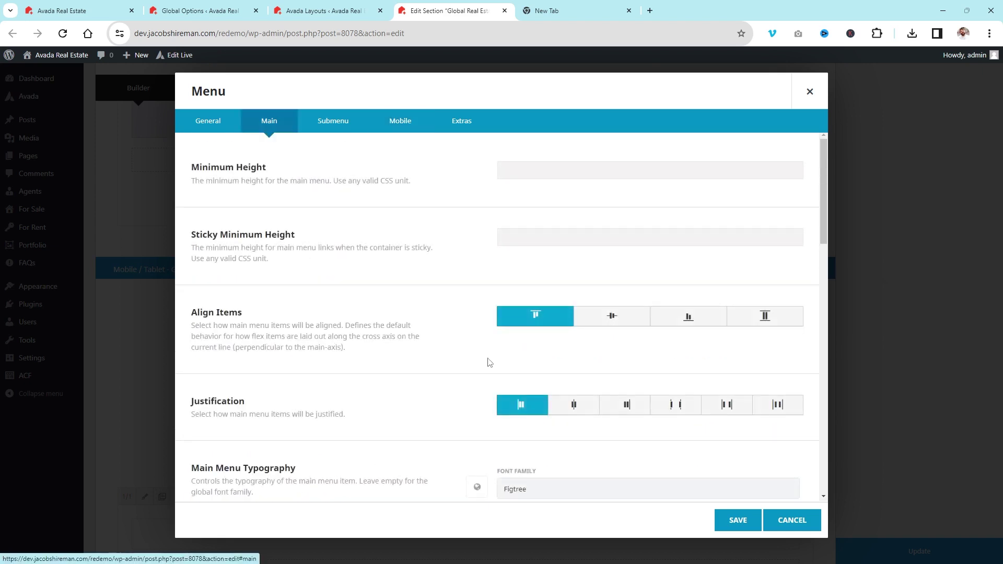
{"action": "scroll", "coordinate": [541, 377], "scroll_direction": "down", "scroll_amount": 5}
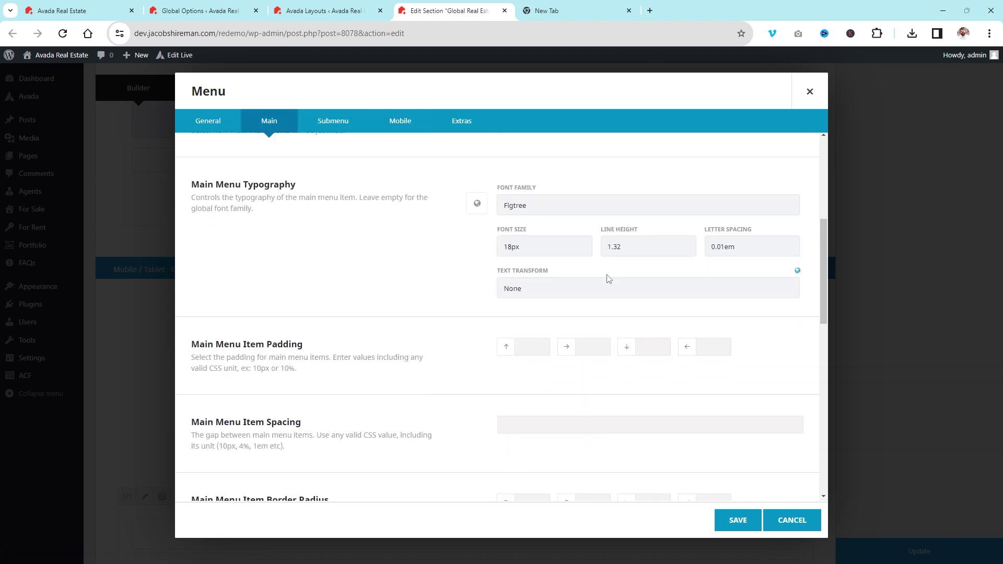
{"action": "left_click", "coordinate": [661, 288]}
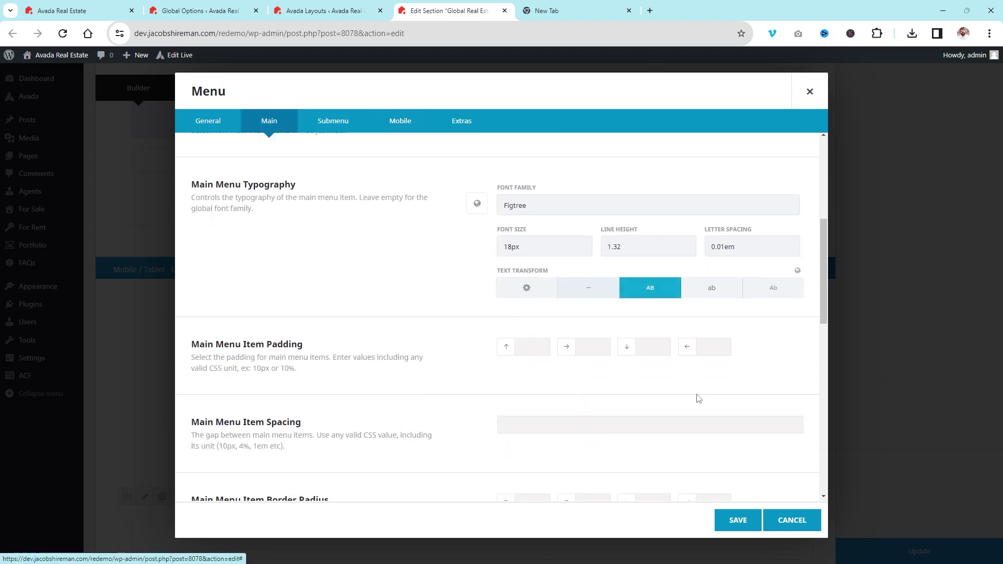
{"action": "left_click", "coordinate": [738, 520]}
Step: Set the main menu text transform to uppercase for the full-width Menu element in the Mobile / Tablet container, and save it
{"action": "scroll", "coordinate": [813, 313], "scroll_direction": "down", "scroll_amount": 5}
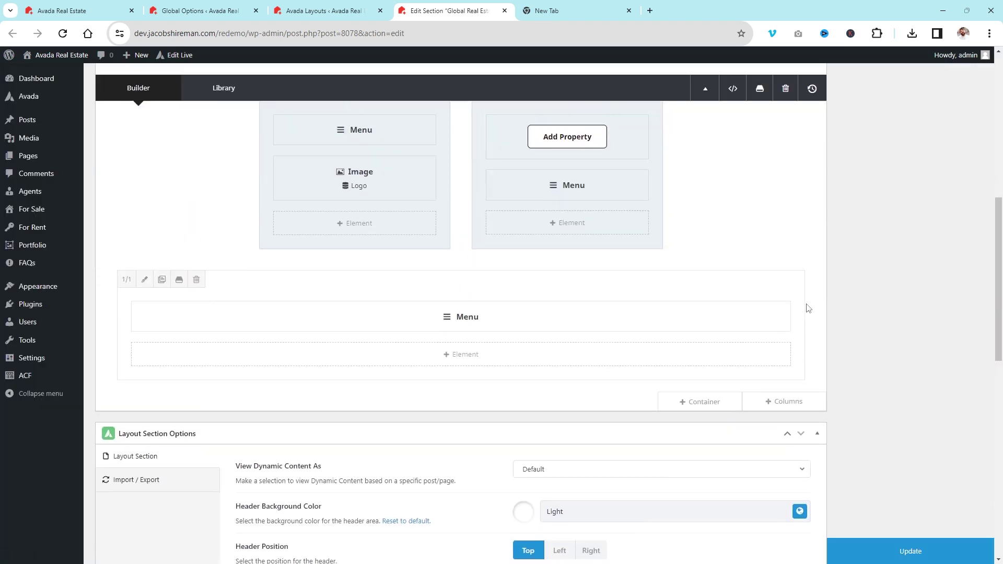
{"action": "scroll", "coordinate": [808, 308], "scroll_direction": "up", "scroll_amount": 5}
{"action": "scroll", "coordinate": [775, 338], "scroll_direction": "down", "scroll_amount": 4}
{"action": "mouse_move", "coordinate": [430, 354]}
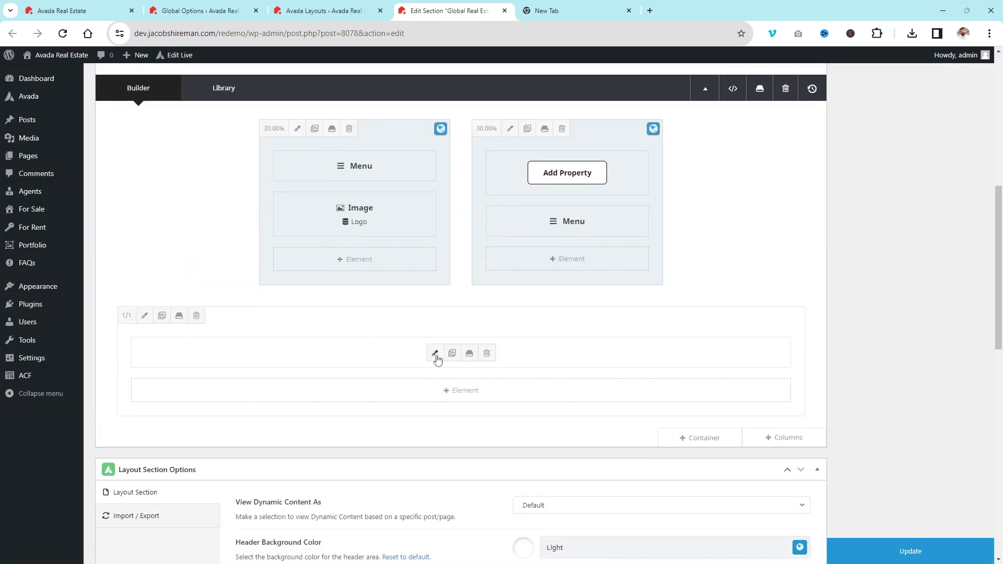
{"action": "left_click", "coordinate": [438, 357]}
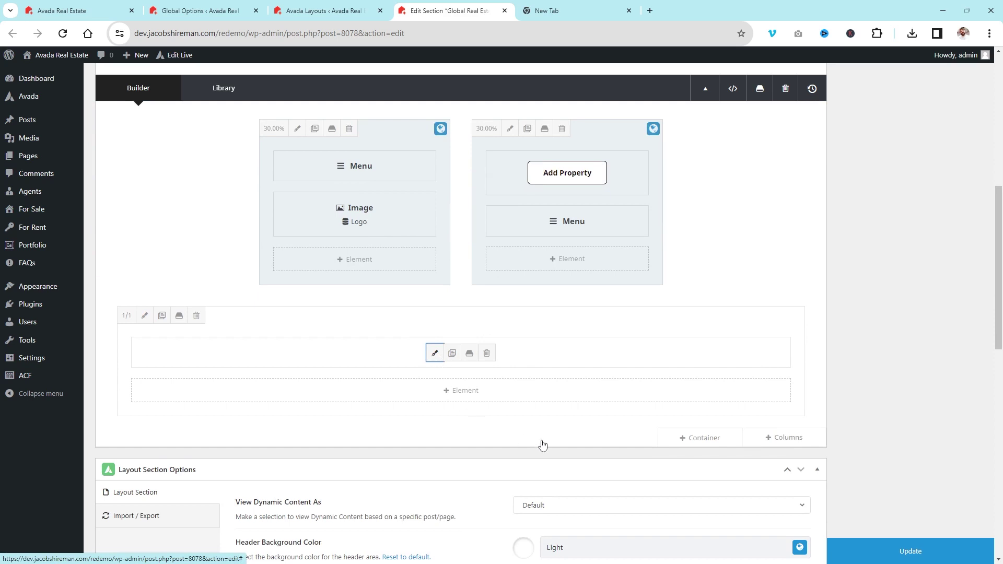
{"action": "left_click", "coordinate": [287, 130]}
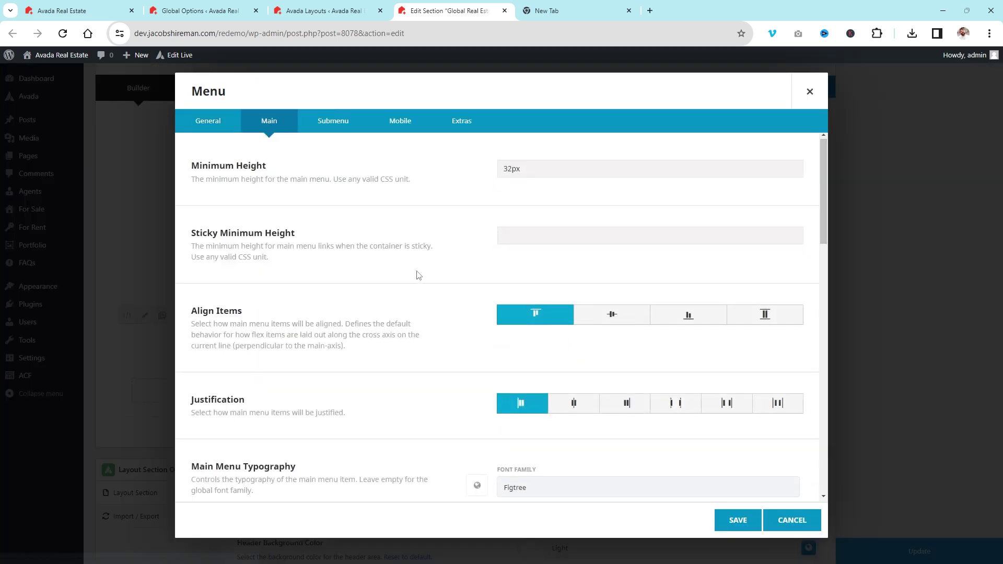
{"action": "scroll", "coordinate": [416, 273], "scroll_direction": "down", "scroll_amount": 3}
{"action": "left_click", "coordinate": [662, 394]}
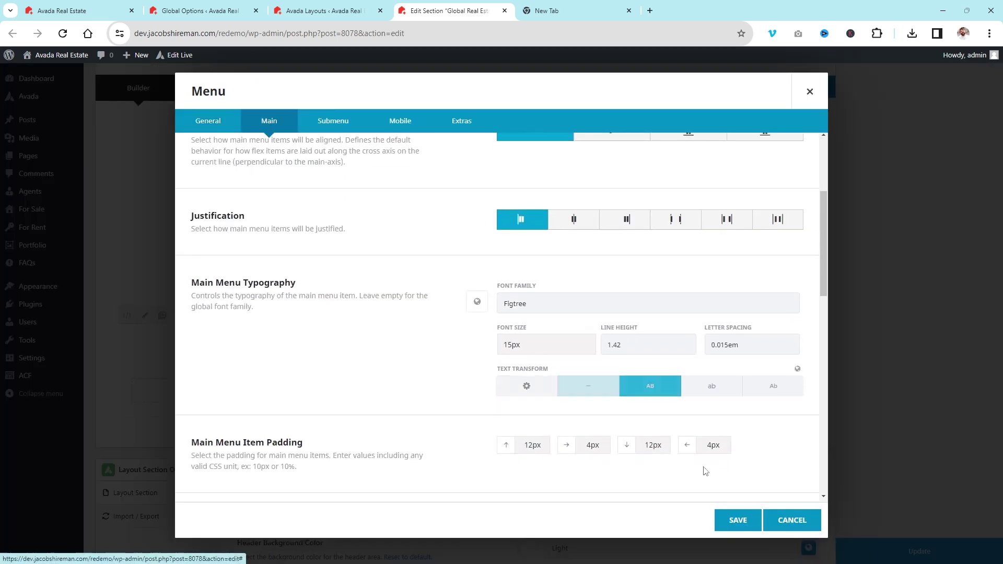
{"action": "left_click", "coordinate": [745, 520]}
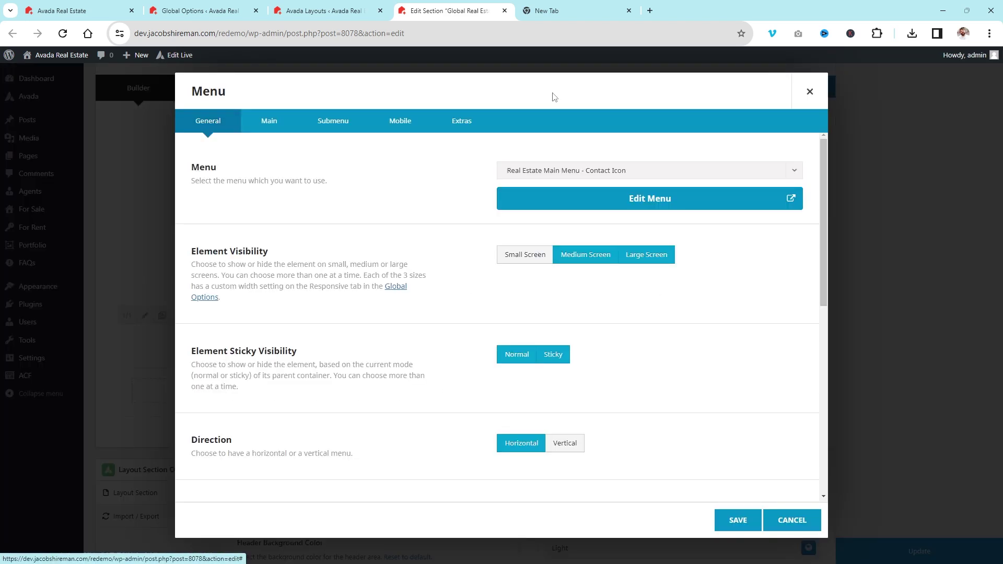
Step: Check the general, mobile and extras settings, including element visibility, of the Menu element below Add Property in the Mobile / Tablet container
{"action": "left_click", "coordinate": [461, 123]}
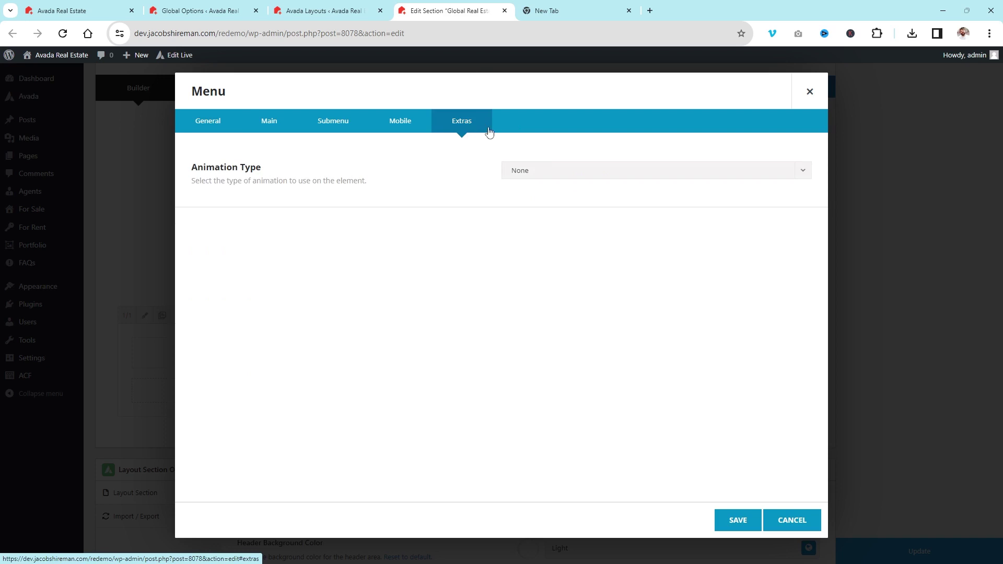
{"action": "left_click", "coordinate": [407, 125]}
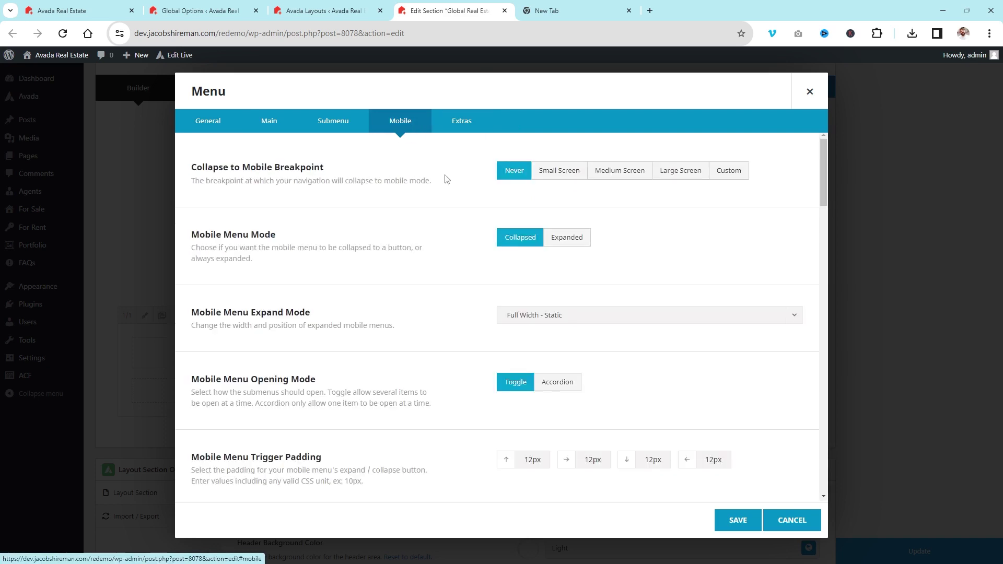
{"action": "left_click", "coordinate": [457, 125]}
{"action": "left_click", "coordinate": [213, 128]}
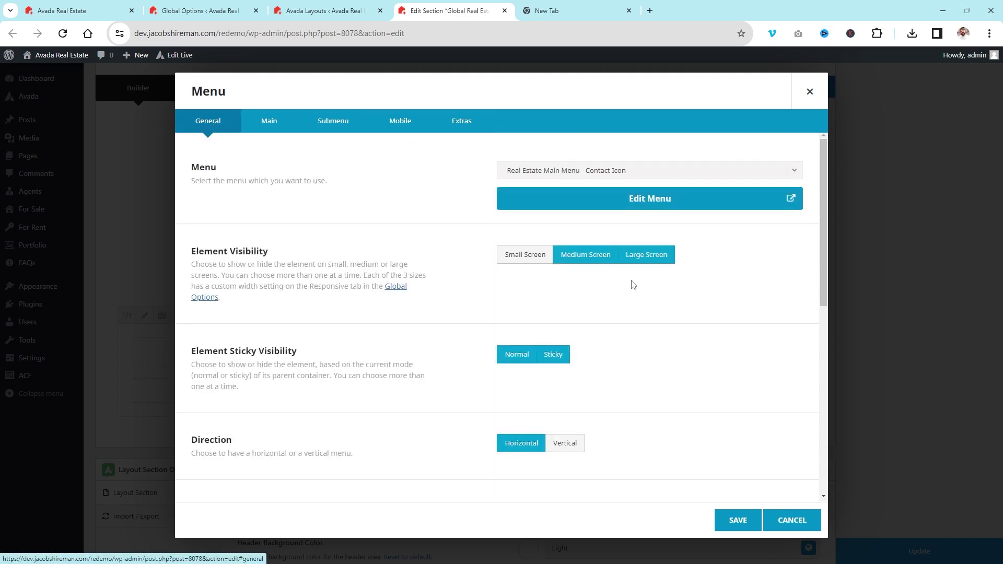
{"action": "scroll", "coordinate": [632, 285], "scroll_direction": "down", "scroll_amount": 5}
{"action": "scroll", "coordinate": [383, 278], "scroll_direction": "up", "scroll_amount": 4}
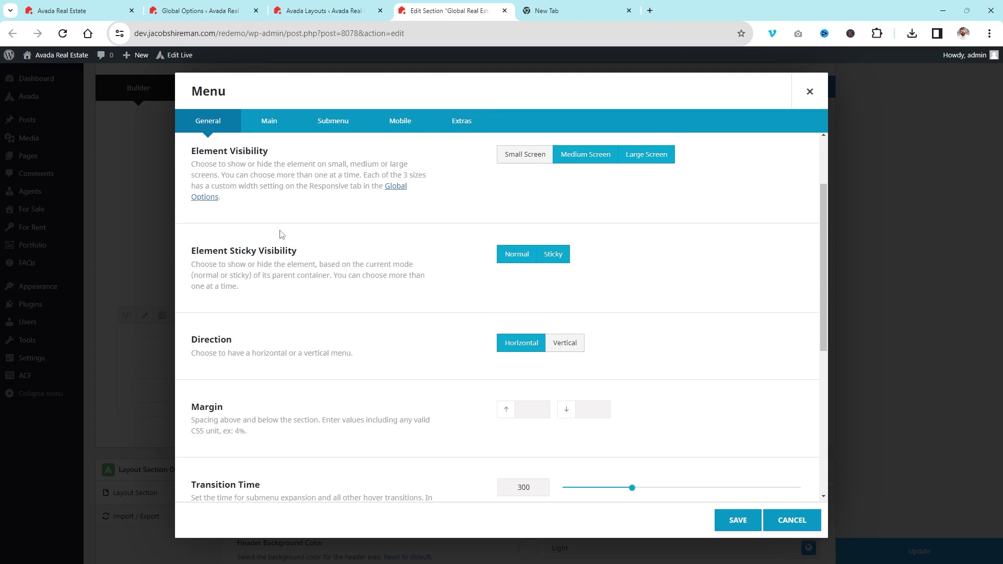
{"action": "scroll", "coordinate": [279, 233], "scroll_direction": "up", "scroll_amount": 2}
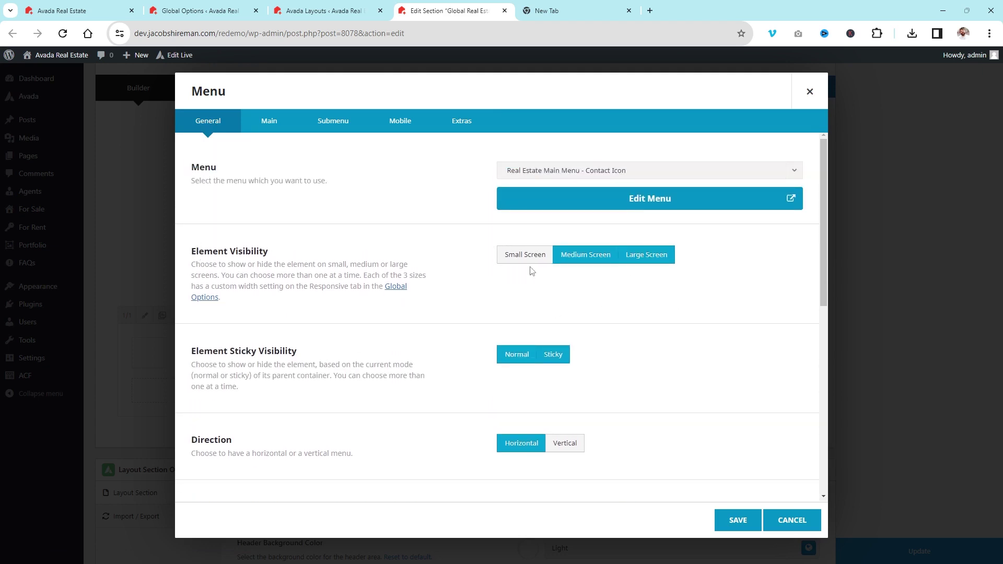
{"action": "left_click", "coordinate": [753, 525]}
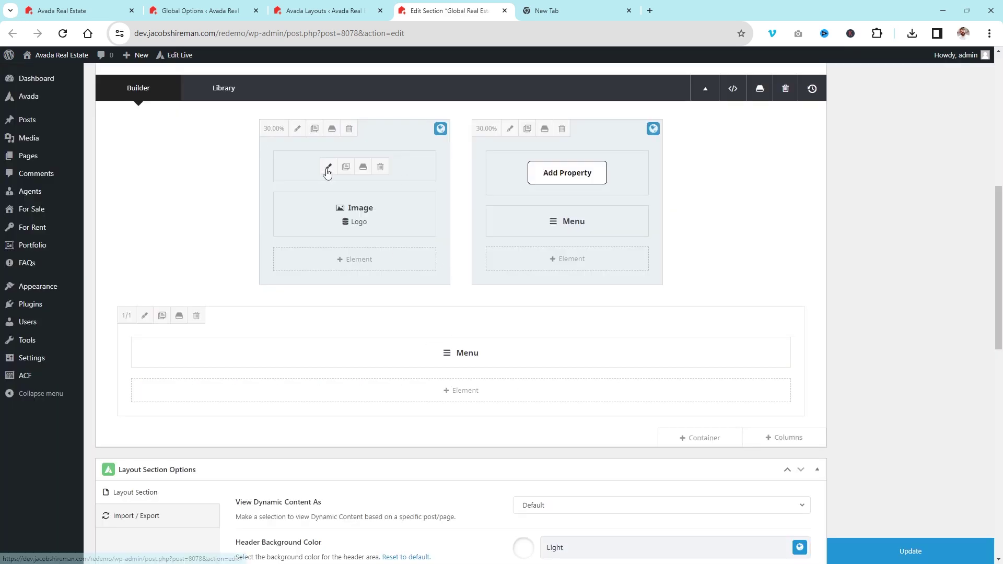
Step: Check the element visibility of the Menu element above the logo in the Mobile / Tablet container, leaving its settings without saving
{"action": "left_click", "coordinate": [327, 166]}
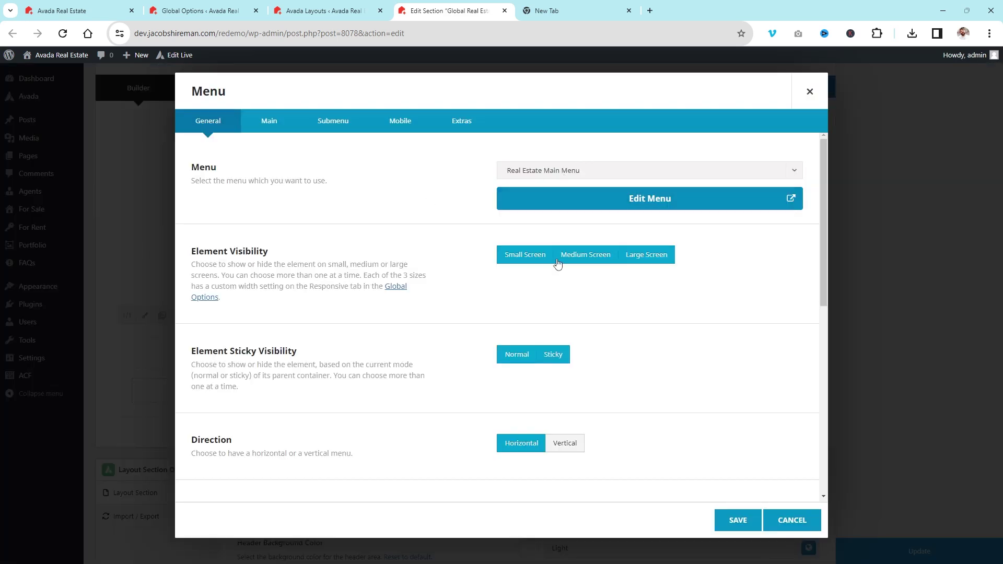
{"action": "scroll", "coordinate": [563, 292], "scroll_direction": "down", "scroll_amount": 1}
{"action": "scroll", "coordinate": [564, 292], "scroll_direction": "down", "scroll_amount": 1}
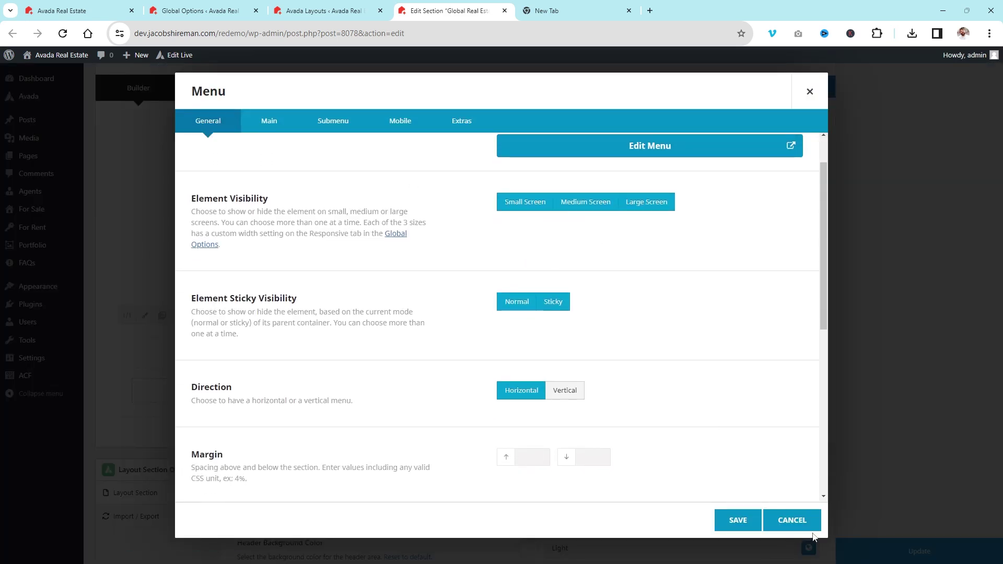
{"action": "left_click", "coordinate": [808, 521]}
Step: Examine the container visibility and the Device Type rendering logic of the Mobile / Tablet - Global Header container
{"action": "scroll", "coordinate": [261, 288], "scroll_direction": "down", "scroll_amount": 5}
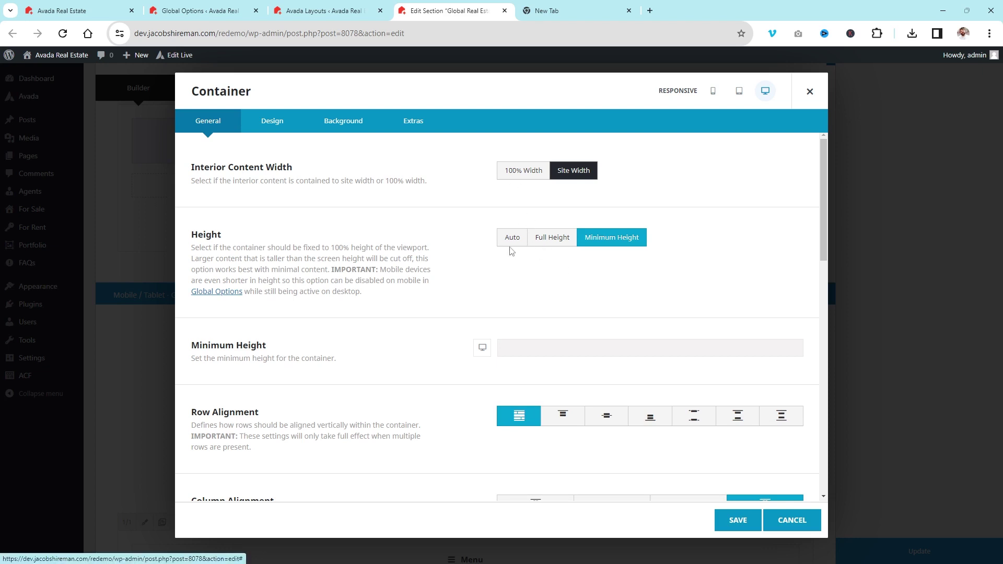
{"action": "scroll", "coordinate": [511, 251], "scroll_direction": "down", "scroll_amount": 12}
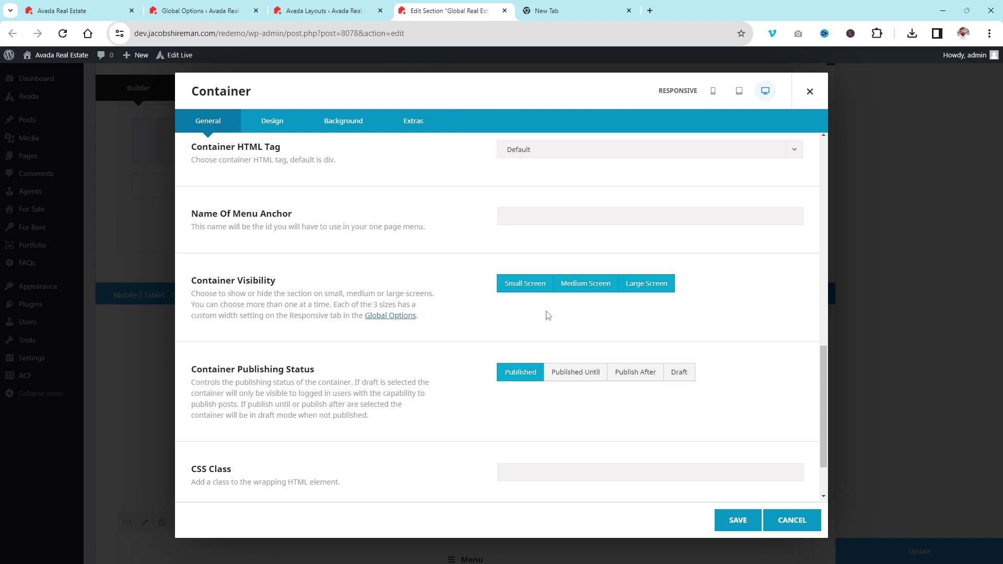
{"action": "left_click", "coordinate": [413, 126]}
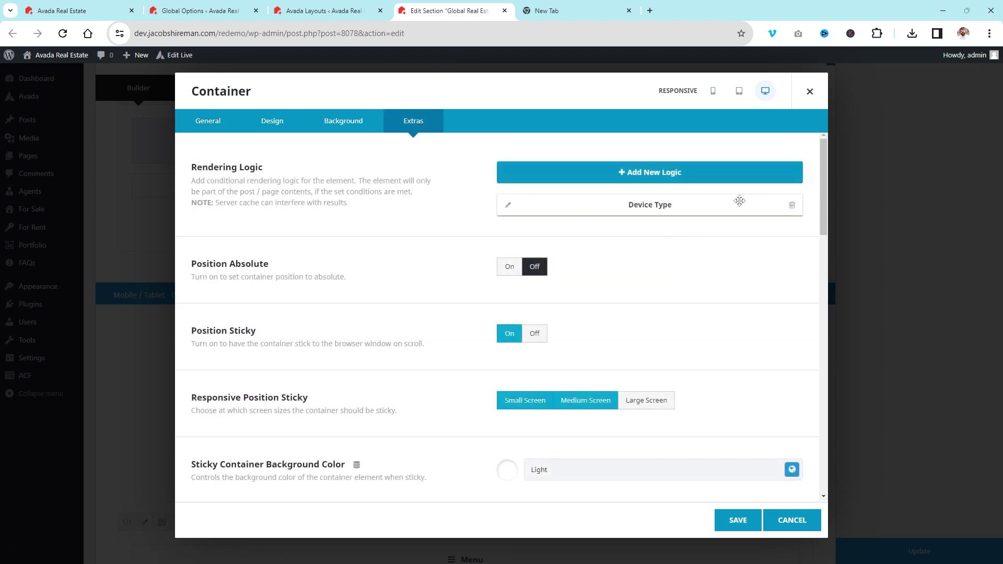
{"action": "left_click", "coordinate": [518, 209]}
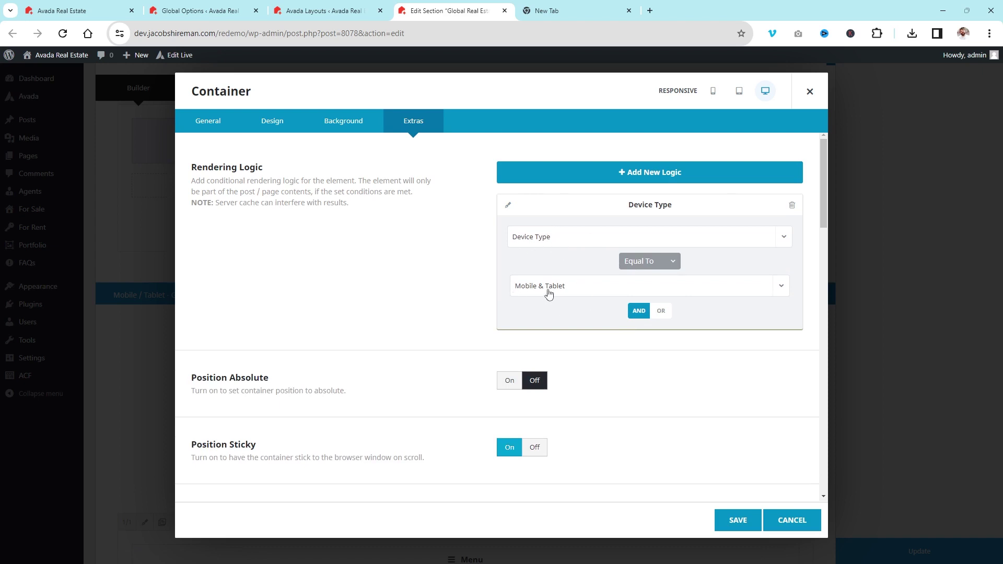
{"action": "left_click", "coordinate": [721, 520]}
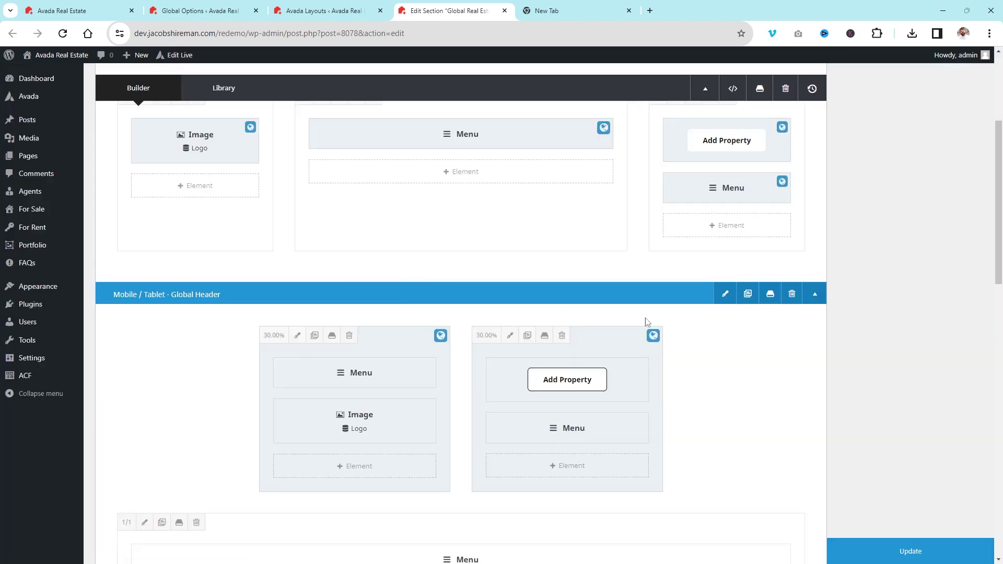
Step: Update the global header section and reload the site's front page to check its menu
{"action": "scroll", "coordinate": [717, 394], "scroll_direction": "down", "scroll_amount": 3}
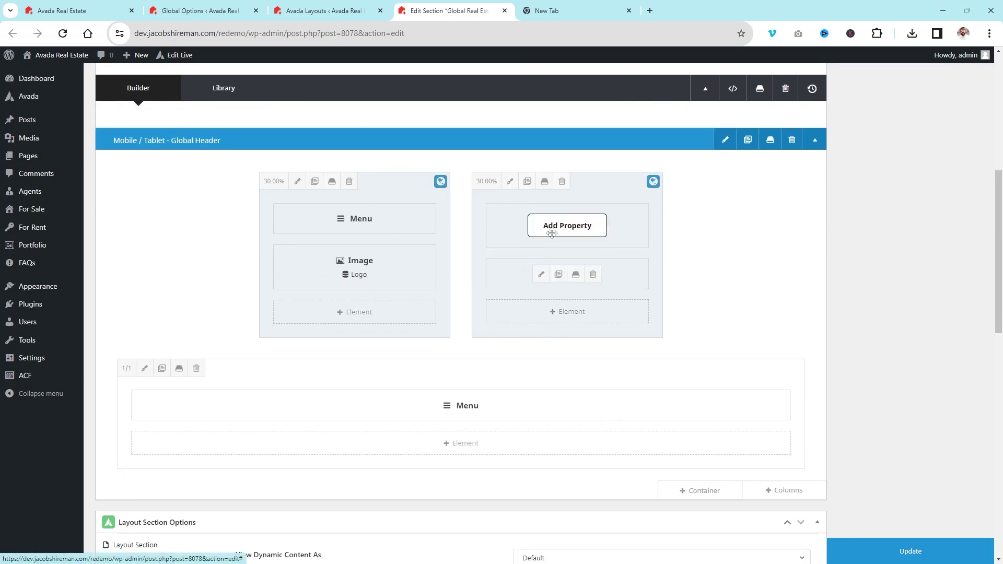
{"action": "left_click", "coordinate": [910, 551]}
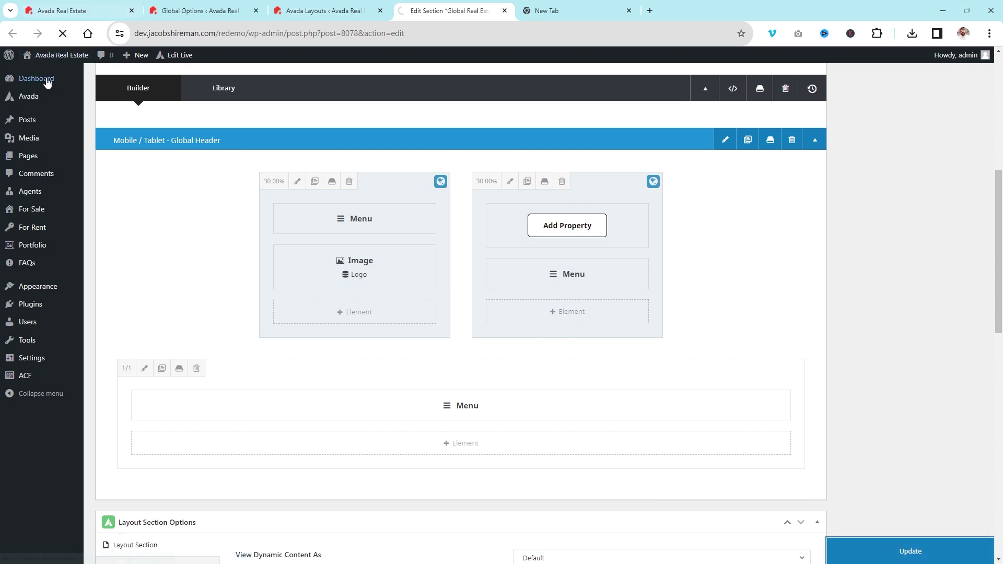
{"action": "left_click", "coordinate": [107, 11]}
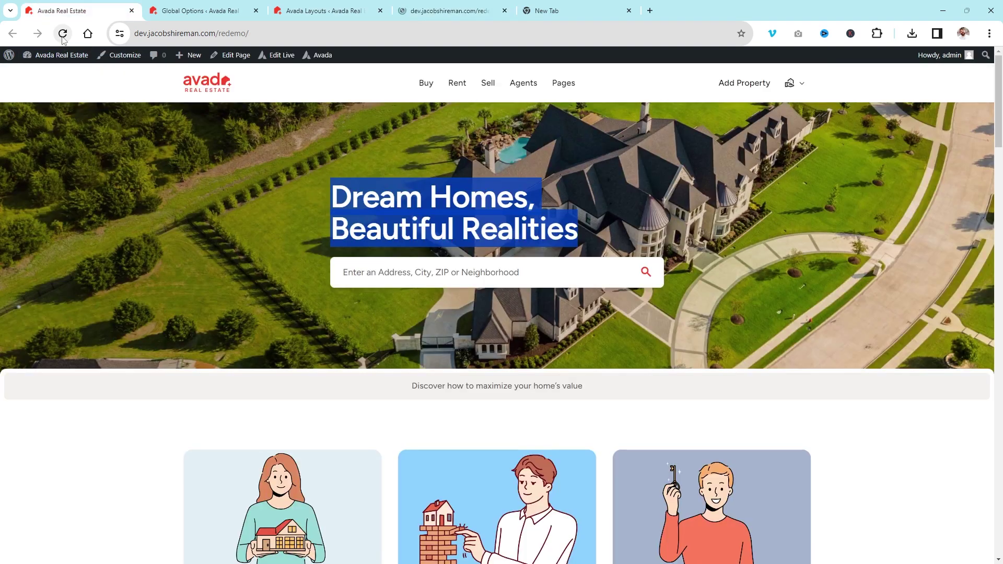
{"action": "left_click", "coordinate": [62, 35]}
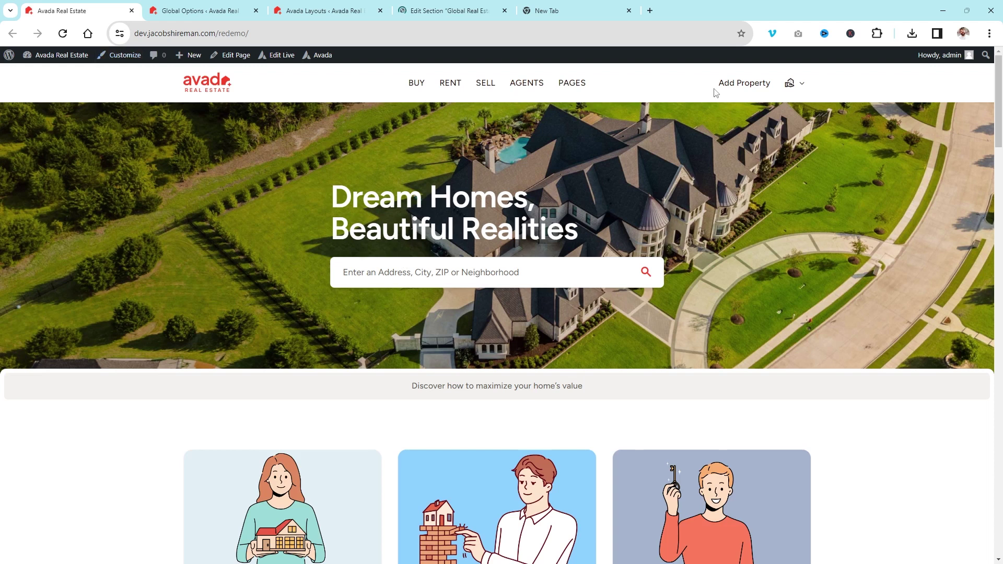
Step: Look through the layouts on the Avada Layouts page, from Global Layout down to Global Archives
{"action": "left_click", "coordinate": [314, 11]}
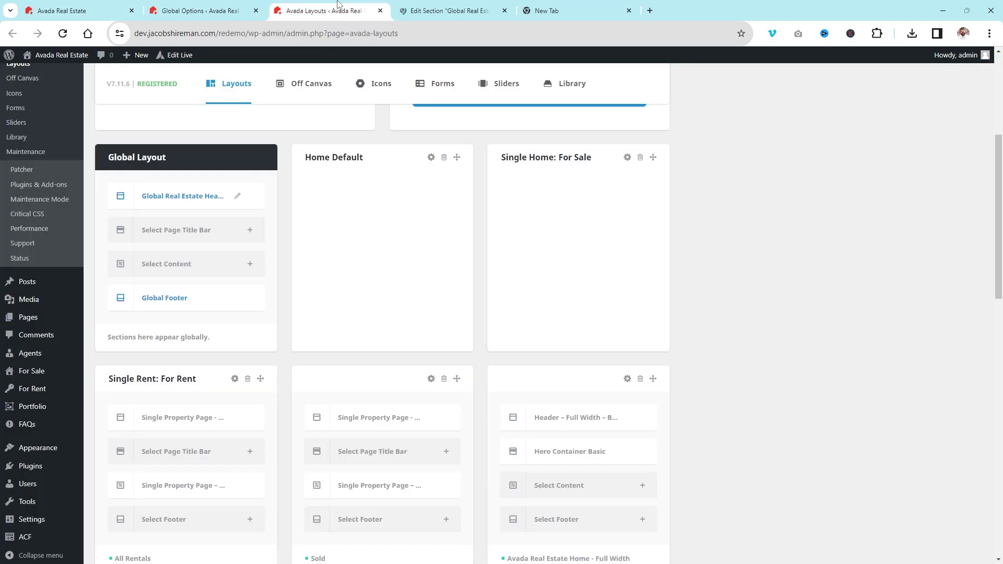
{"action": "left_click", "coordinate": [200, 6]}
{"action": "left_click", "coordinate": [339, 7]}
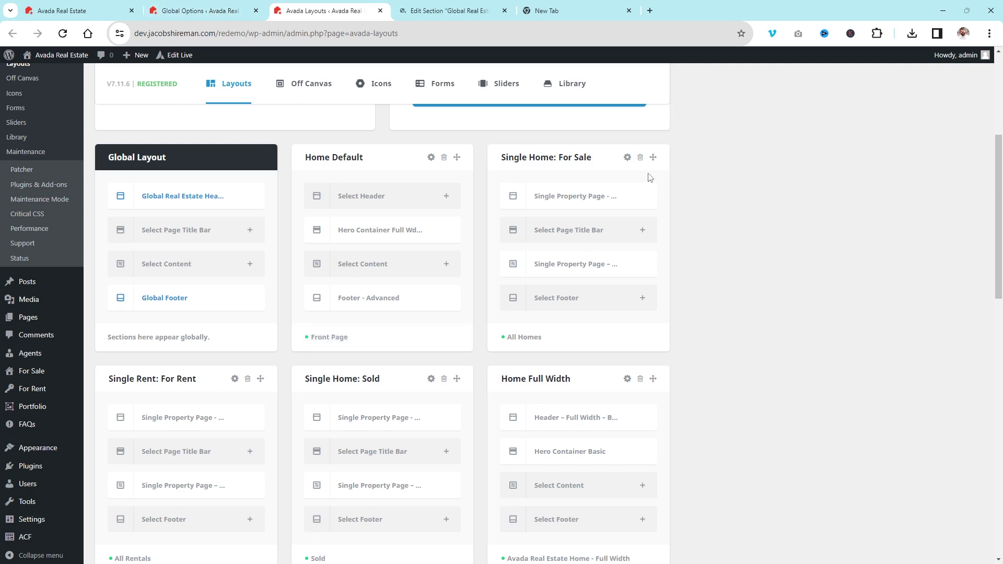
{"action": "scroll", "coordinate": [648, 394], "scroll_direction": "down", "scroll_amount": 8}
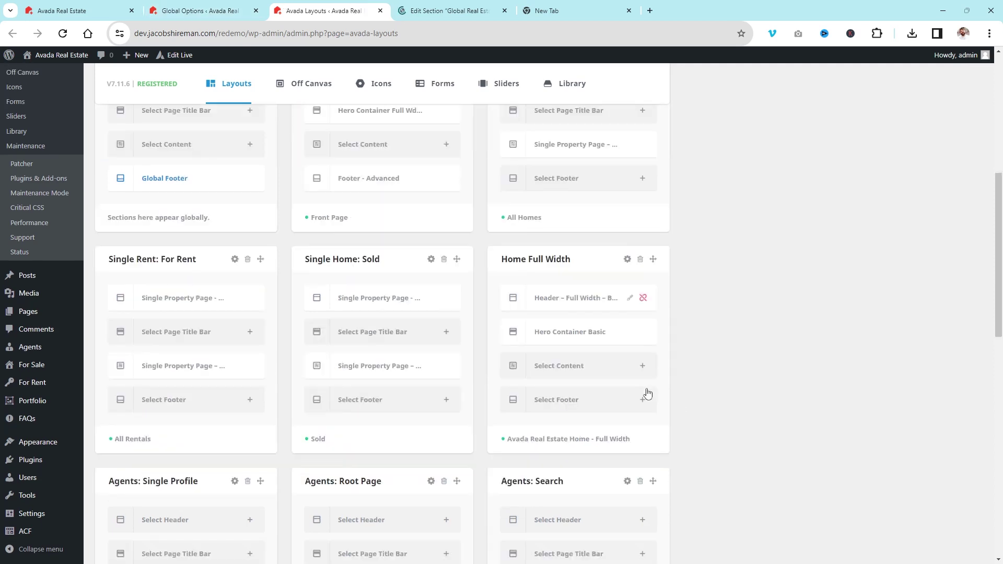
{"action": "scroll", "coordinate": [648, 392], "scroll_direction": "down", "scroll_amount": 4}
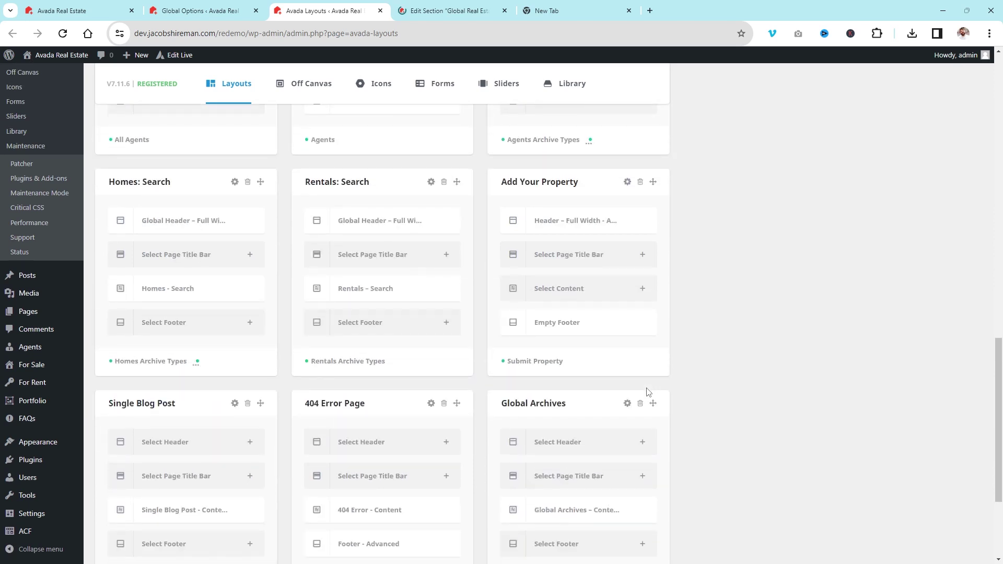
{"action": "scroll", "coordinate": [638, 354], "scroll_direction": "down", "scroll_amount": 2}
{"action": "scroll", "coordinate": [106, 326], "scroll_direction": "up", "scroll_amount": 2}
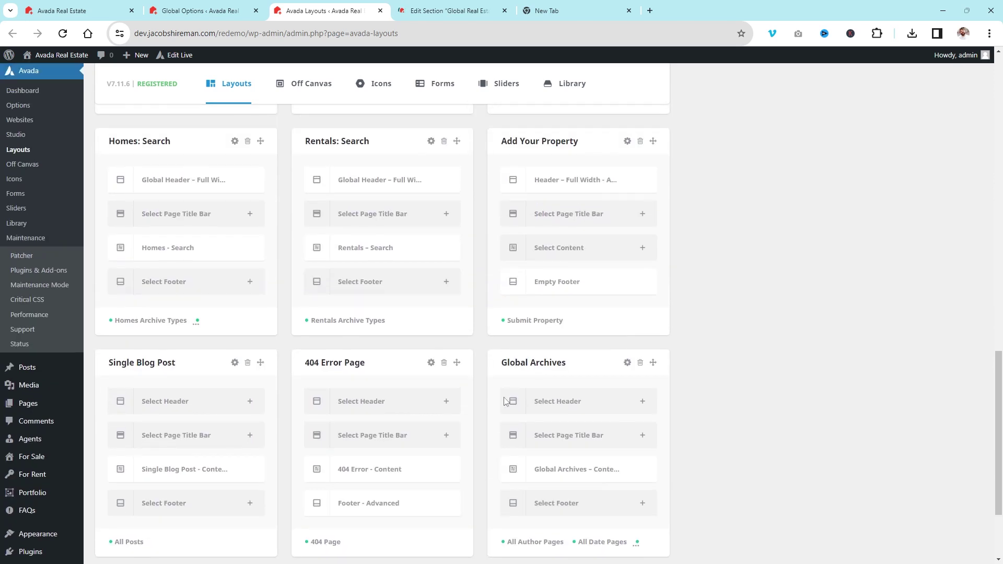
{"action": "scroll", "coordinate": [251, 364], "scroll_direction": "down", "scroll_amount": 3}
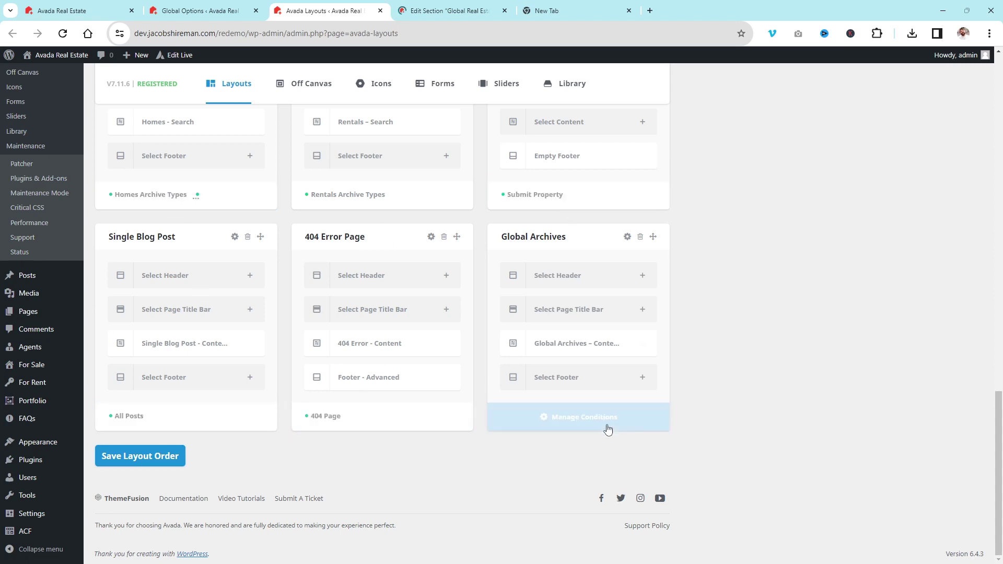
Step: Examine the conditions assigned to the search, property and agent layouts, going back up to the Global Layout
{"action": "scroll", "coordinate": [680, 410], "scroll_direction": "up", "scroll_amount": 4}
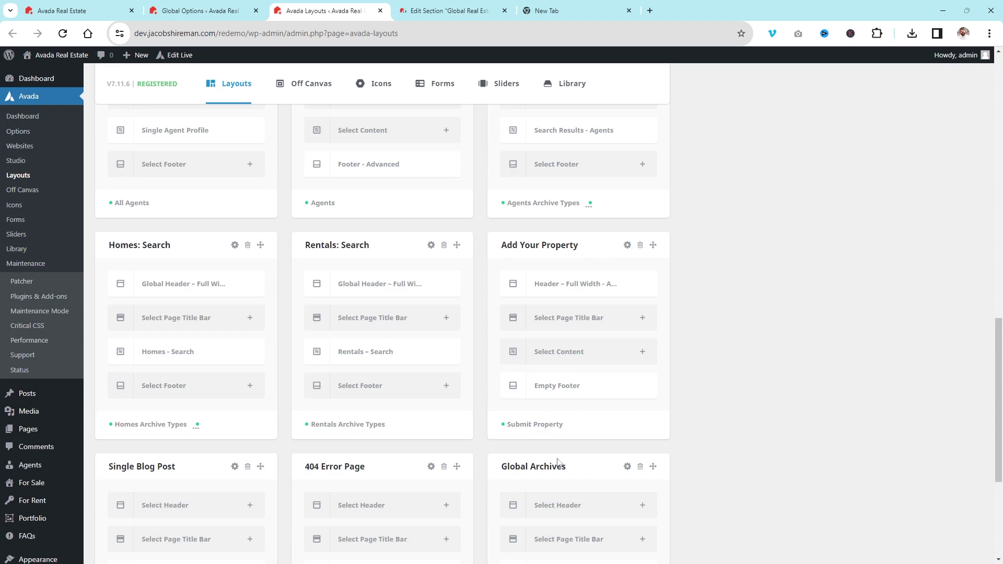
{"action": "mouse_move", "coordinate": [556, 419]}
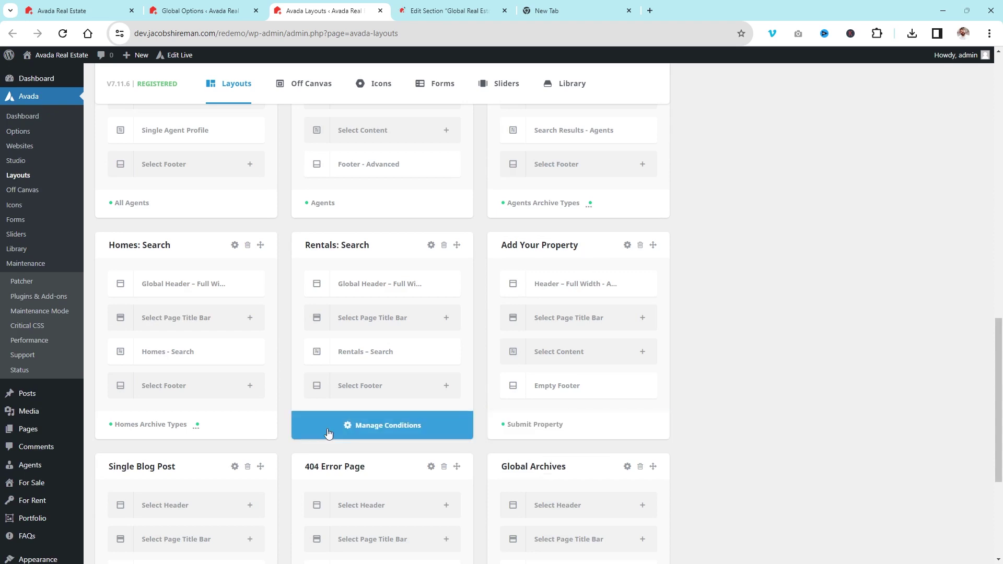
{"action": "mouse_move", "coordinate": [22, 430]}
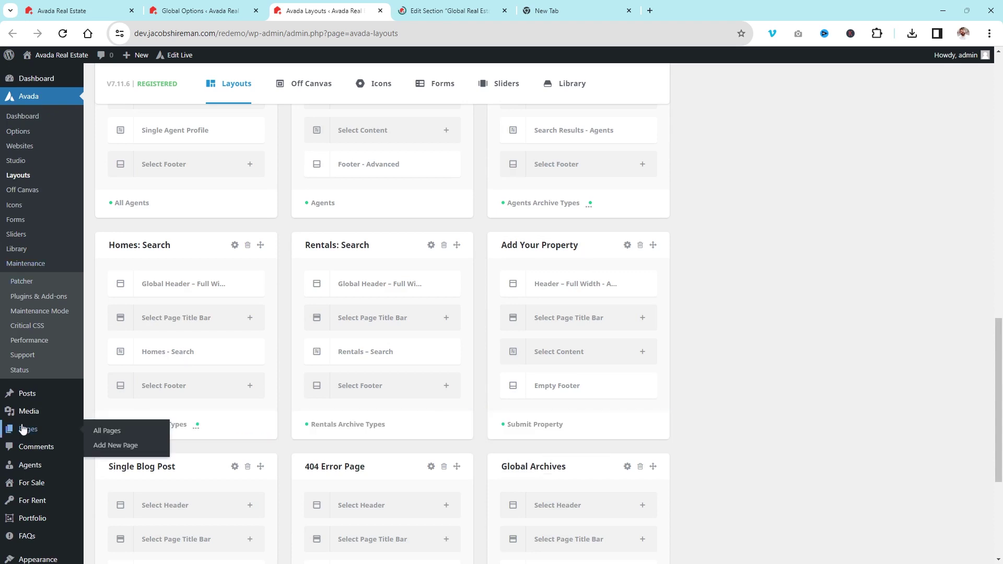
{"action": "mouse_move", "coordinate": [358, 212]}
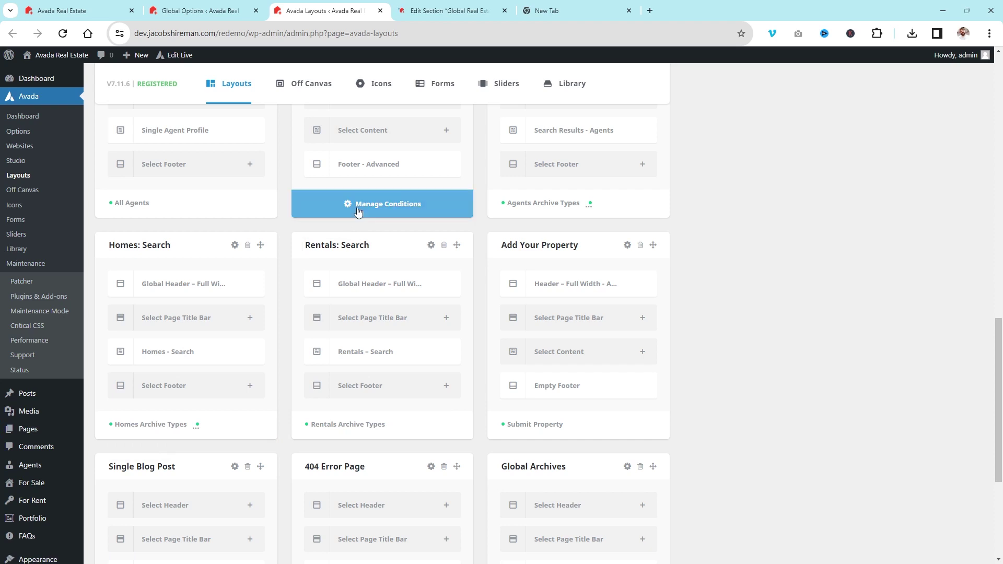
{"action": "scroll", "coordinate": [684, 238], "scroll_direction": "up", "scroll_amount": 1}
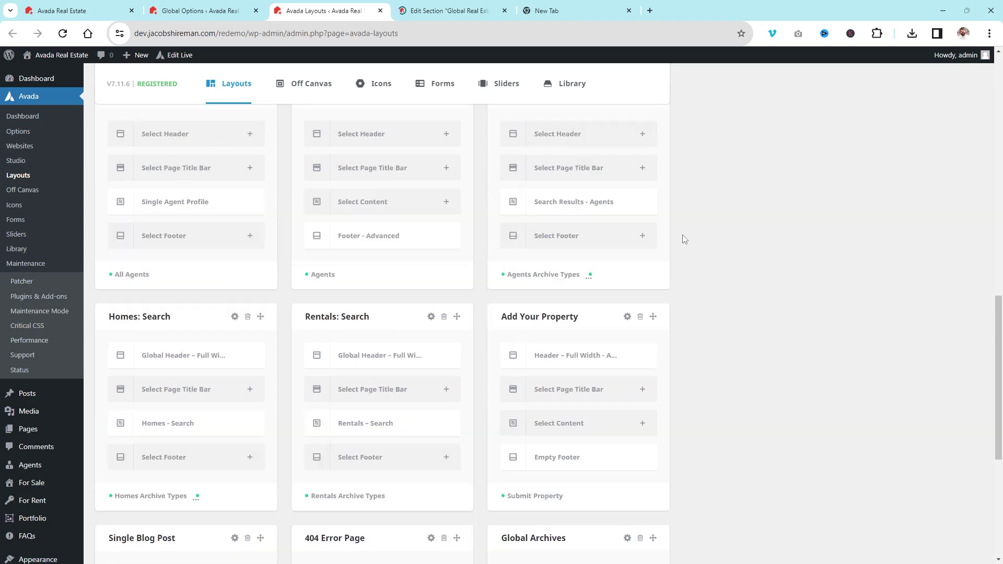
{"action": "scroll", "coordinate": [684, 239], "scroll_direction": "up", "scroll_amount": 4}
{"action": "scroll", "coordinate": [713, 251], "scroll_direction": "up", "scroll_amount": 3}
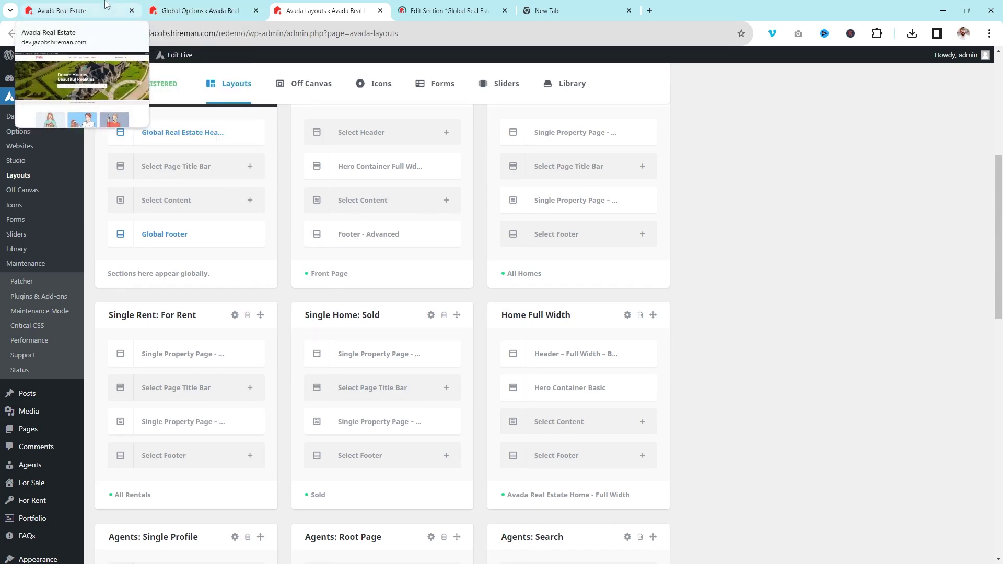
Step: View the site's front page sections from the Buy, Sell and Rent cards down to Find Your Dream Home
{"action": "left_click", "coordinate": [73, 11]}
{"action": "scroll", "coordinate": [694, 382], "scroll_direction": "down", "scroll_amount": 7}
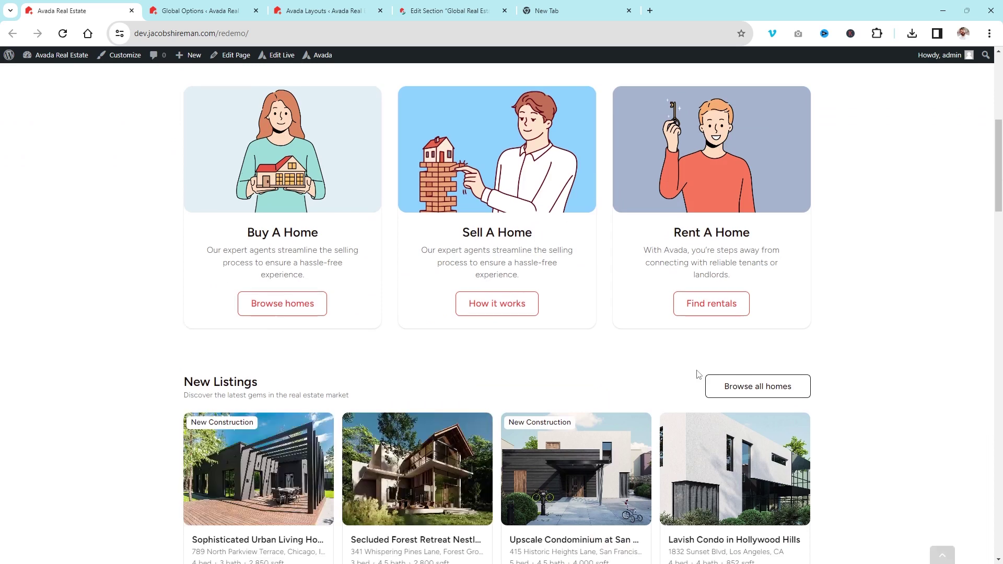
{"action": "scroll", "coordinate": [696, 374], "scroll_direction": "up", "scroll_amount": 3}
{"action": "scroll", "coordinate": [692, 381], "scroll_direction": "down", "scroll_amount": 6}
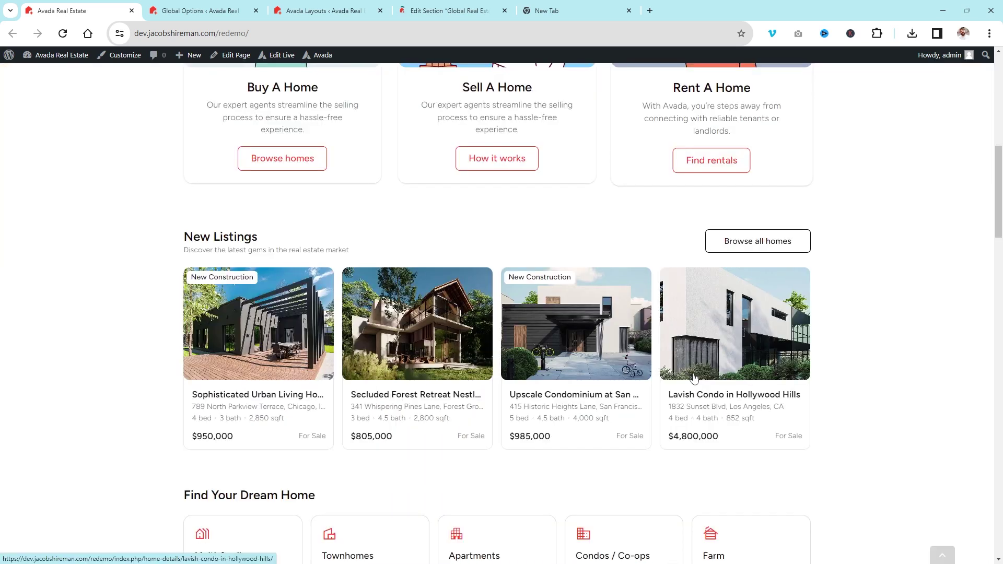
{"action": "scroll", "coordinate": [180, 174], "scroll_direction": "down", "scroll_amount": 3}
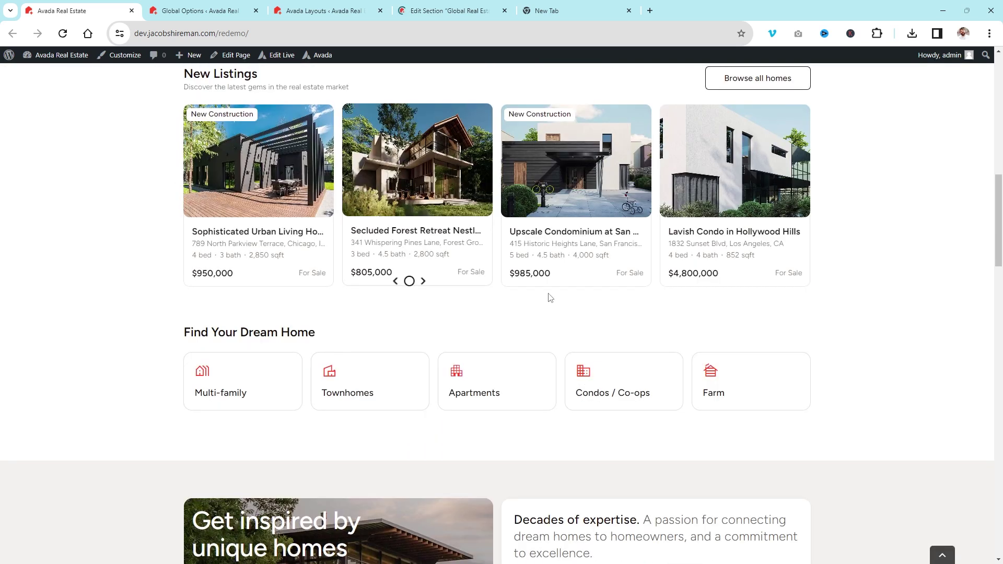
{"action": "scroll", "coordinate": [295, 304], "scroll_direction": "up", "scroll_amount": 3}
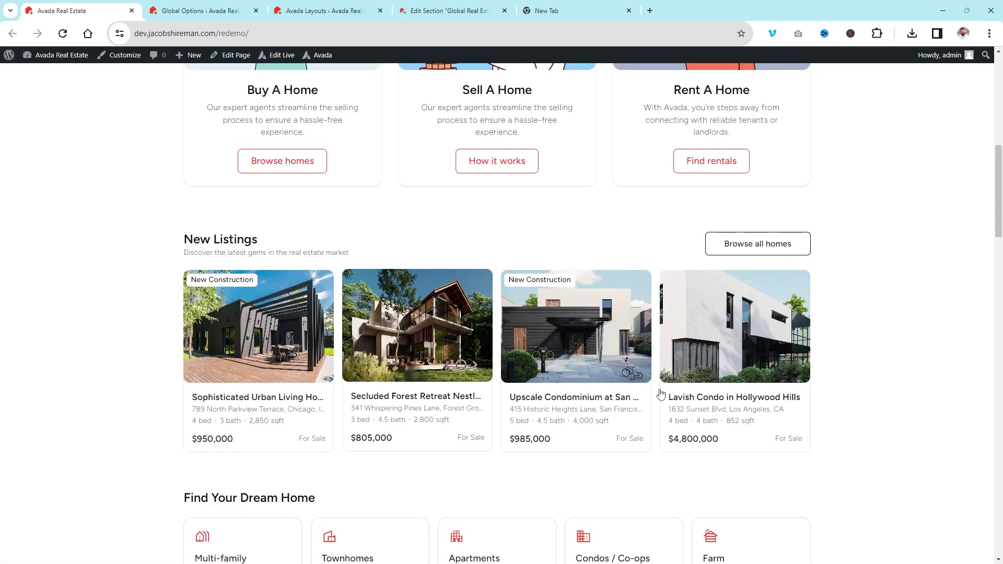
Step: Look through the Avada global options categories and show the Header options
{"action": "left_click", "coordinate": [194, 11]}
{"action": "mouse_move", "coordinate": [193, 542]}
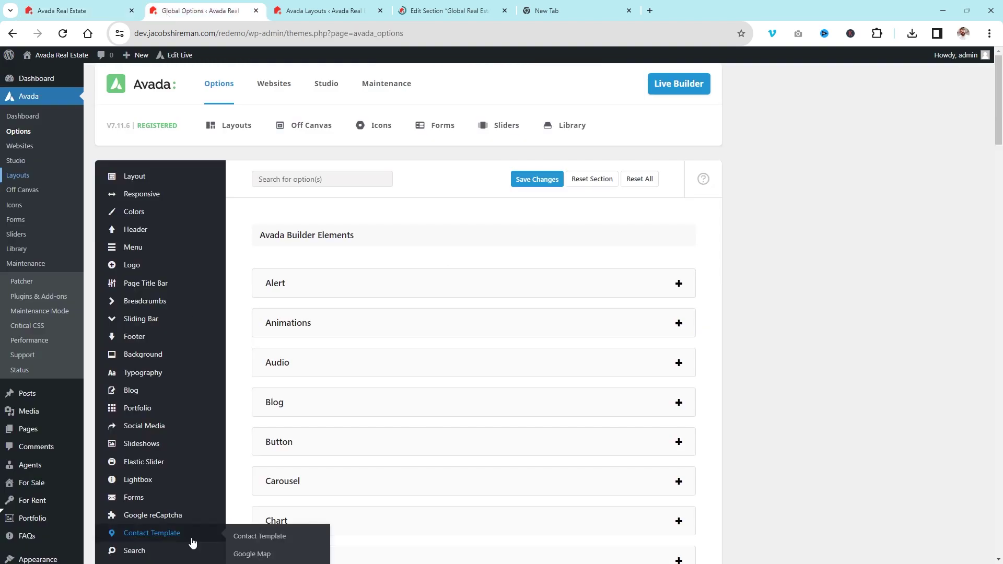
{"action": "scroll", "coordinate": [193, 542], "scroll_direction": "down", "scroll_amount": 3}
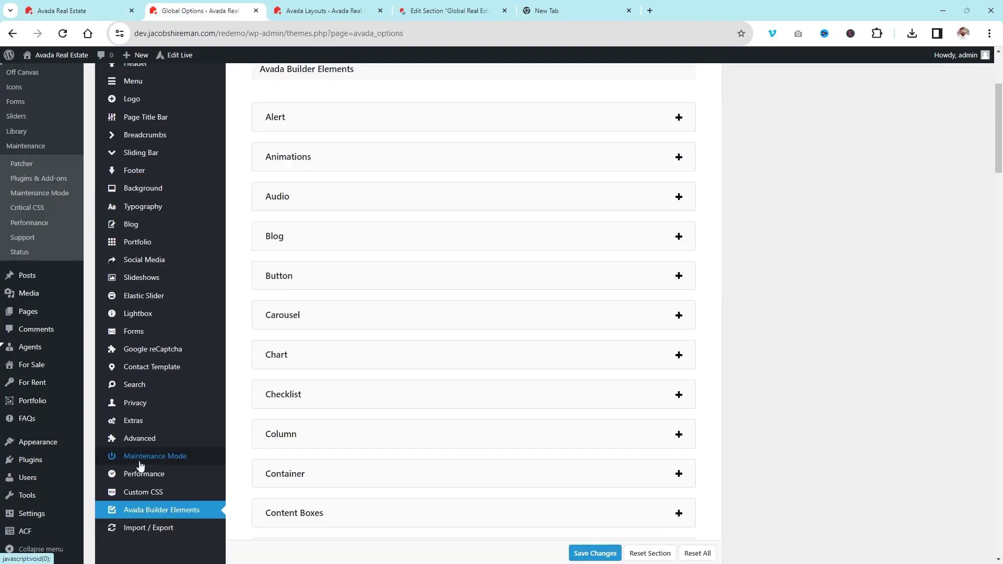
{"action": "scroll", "coordinate": [194, 238], "scroll_direction": "up", "scroll_amount": 3}
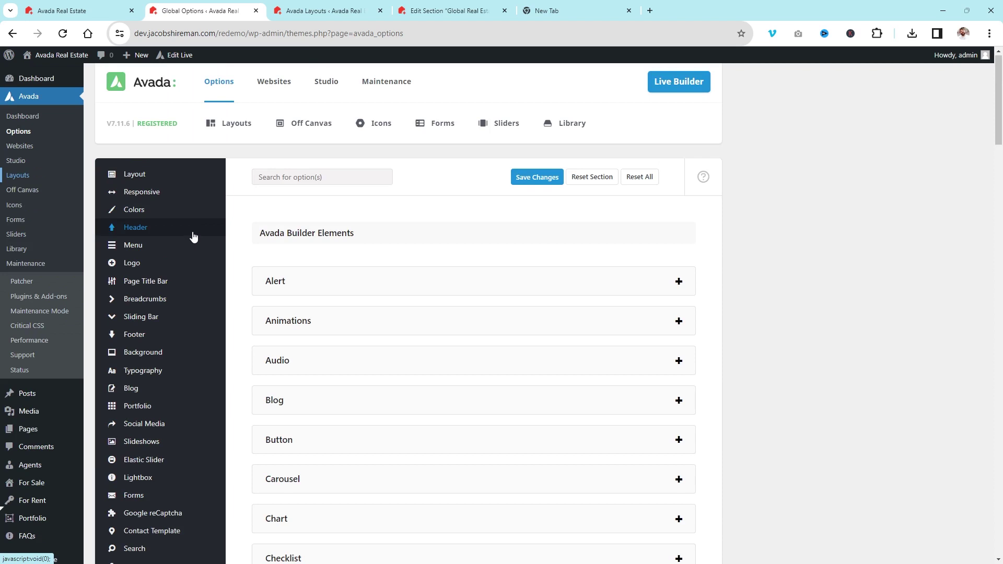
{"action": "mouse_move", "coordinate": [140, 245]}
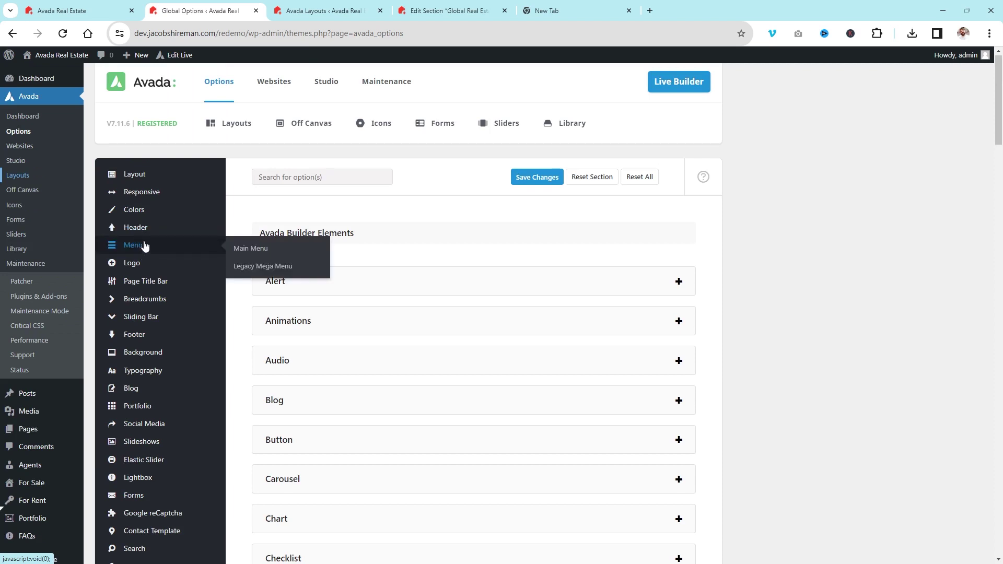
{"action": "left_click", "coordinate": [145, 229]}
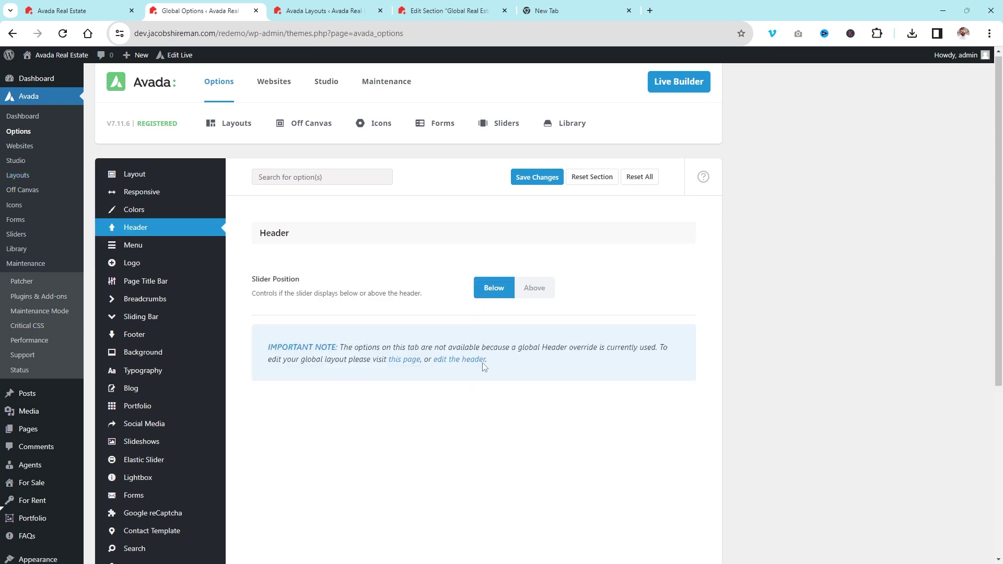
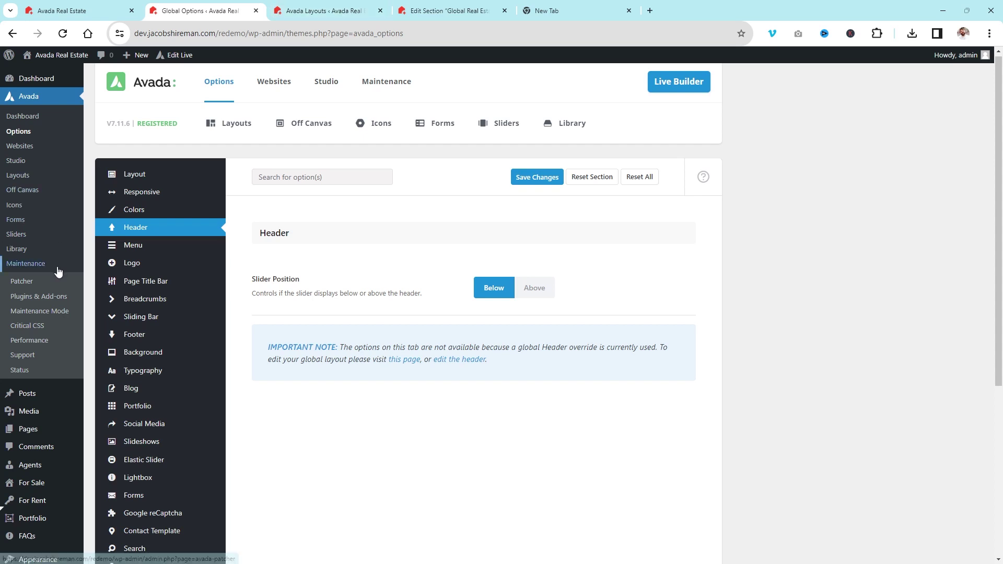
Step: Open the Avada Forms and Off Canvas pages in separate browser tabs
{"action": "right_click", "coordinate": [20, 220]}
{"action": "left_click", "coordinate": [52, 230]}
{"action": "right_click", "coordinate": [15, 183]}
{"action": "left_click", "coordinate": [59, 198]}
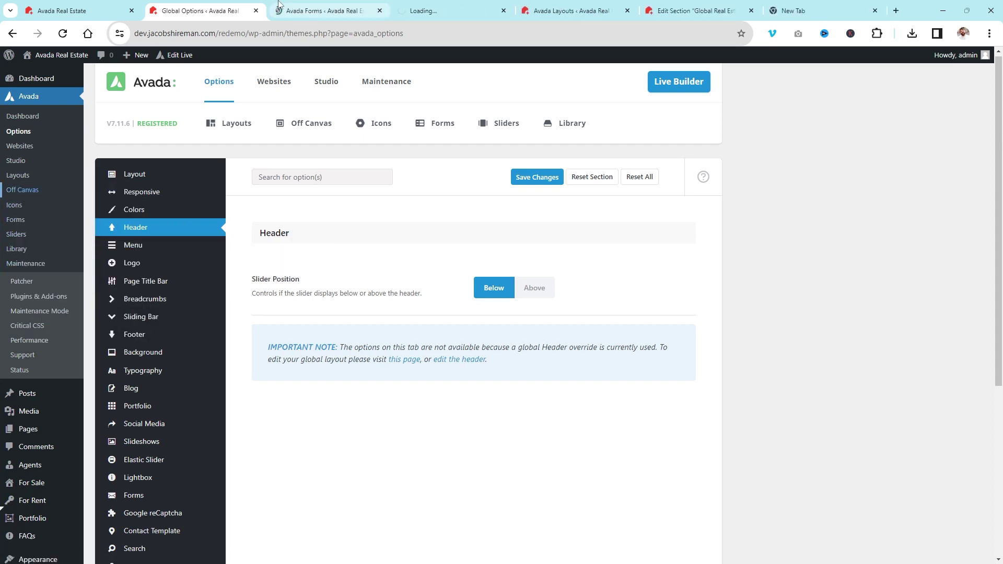
Step: Open the Contact agent form from the Avada Forms list for editing
{"action": "left_click", "coordinate": [280, 11]}
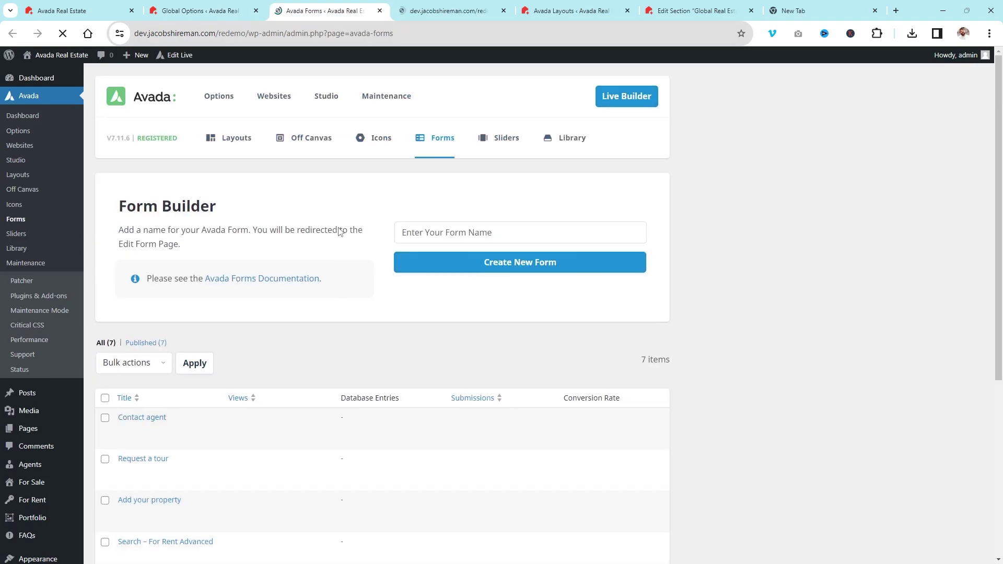
{"action": "scroll", "coordinate": [251, 350], "scroll_direction": "down", "scroll_amount": 3}
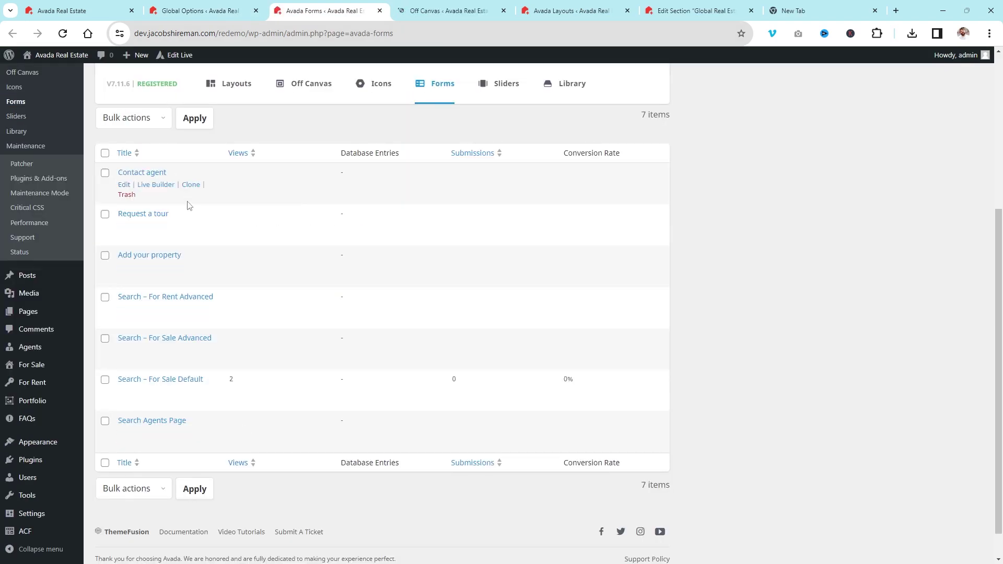
{"action": "left_click", "coordinate": [162, 173]}
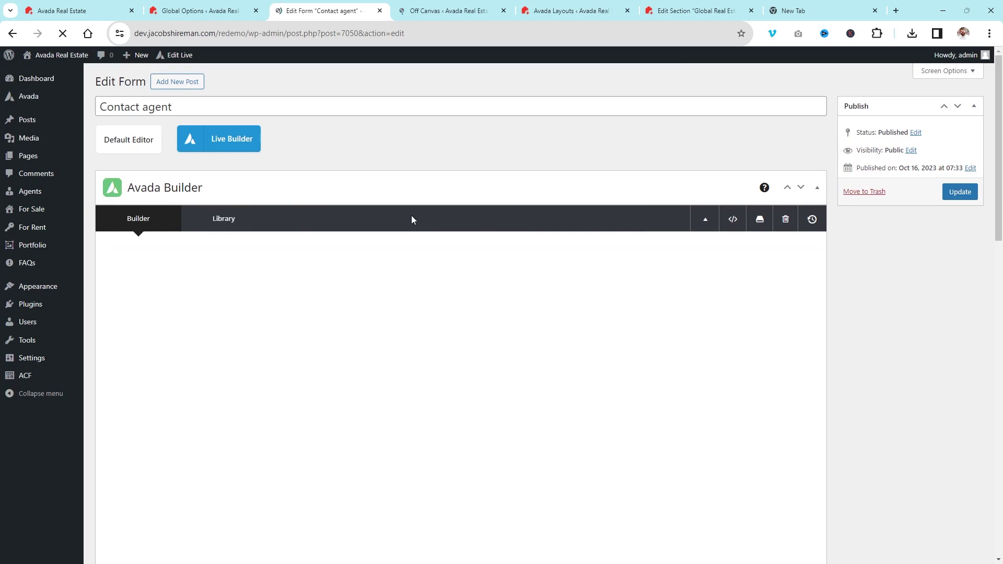
Step: Examine the Contact agent form's fields and the form elements that can be added to it
{"action": "scroll", "coordinate": [604, 432], "scroll_direction": "down", "scroll_amount": 5}
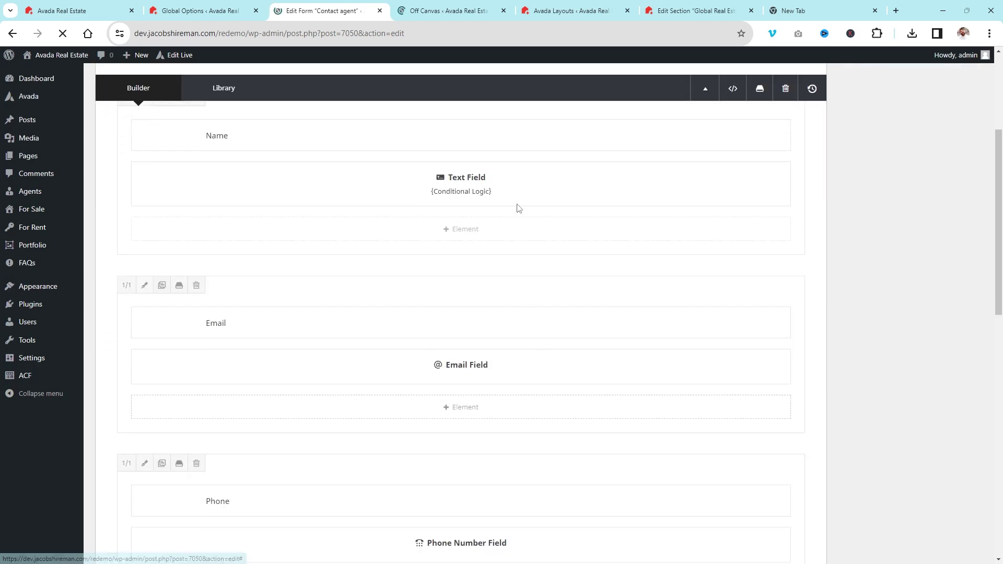
{"action": "scroll", "coordinate": [510, 222], "scroll_direction": "down", "scroll_amount": 2}
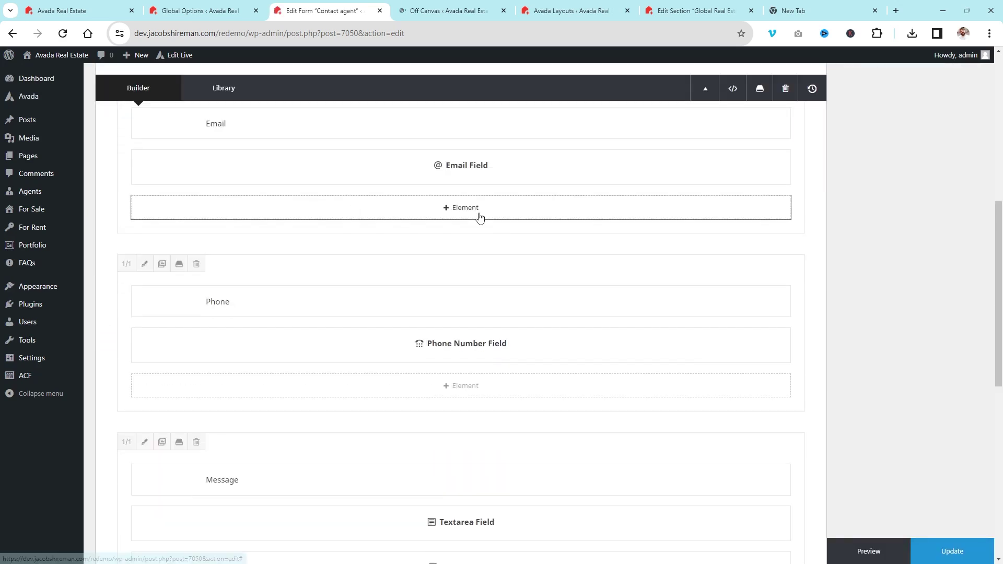
{"action": "left_click", "coordinate": [478, 216]}
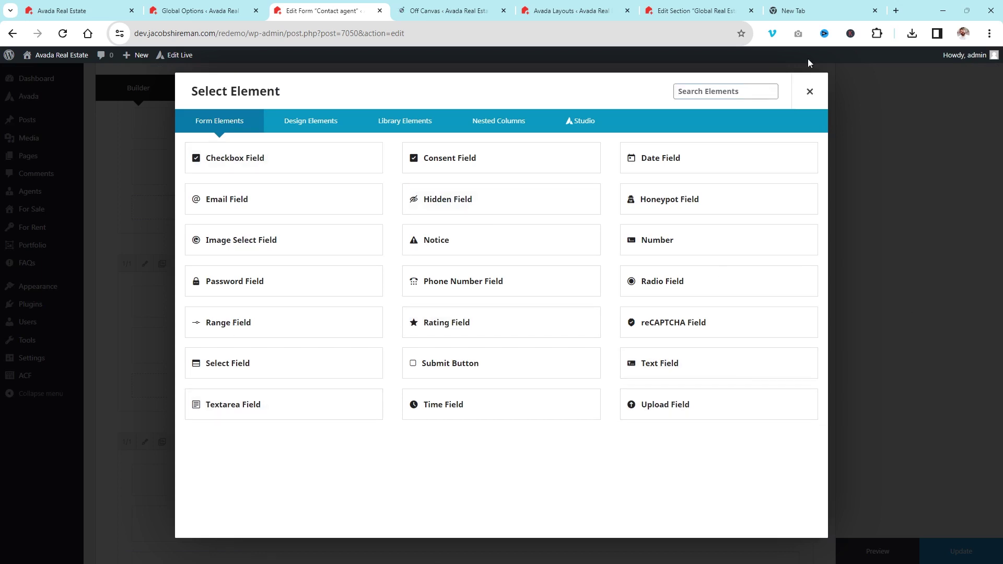
{"action": "left_click", "coordinate": [810, 93]}
Step: Set the Contact agent form's submission actions to Save To Database and Send To URL
{"action": "scroll", "coordinate": [428, 297], "scroll_direction": "down", "scroll_amount": 8}
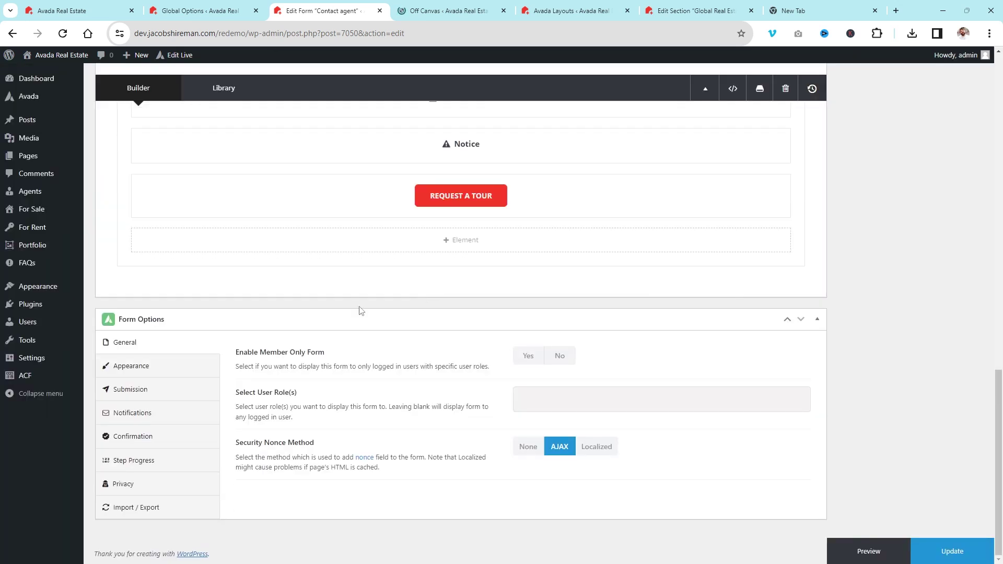
{"action": "left_click", "coordinate": [135, 389]}
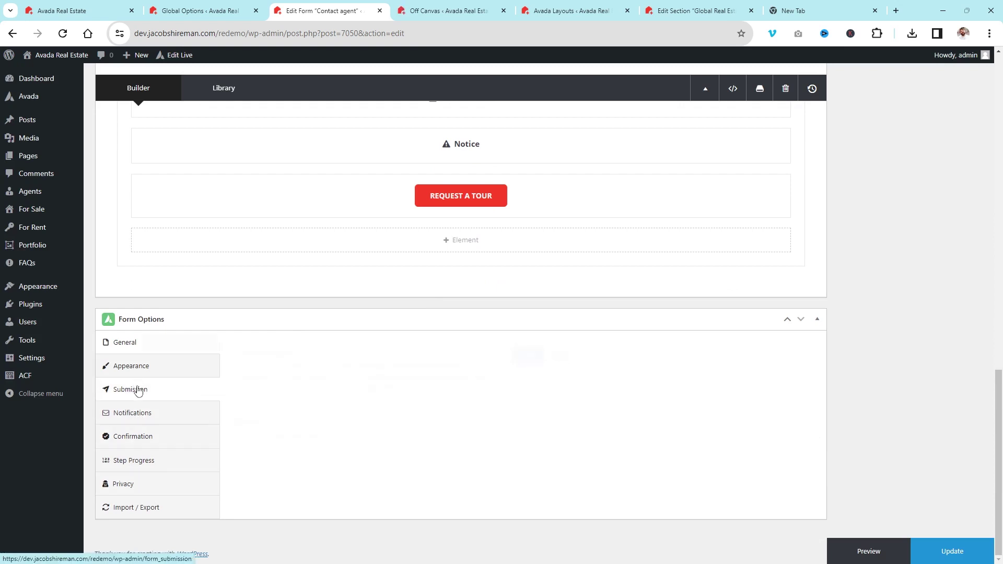
{"action": "left_click", "coordinate": [615, 429]}
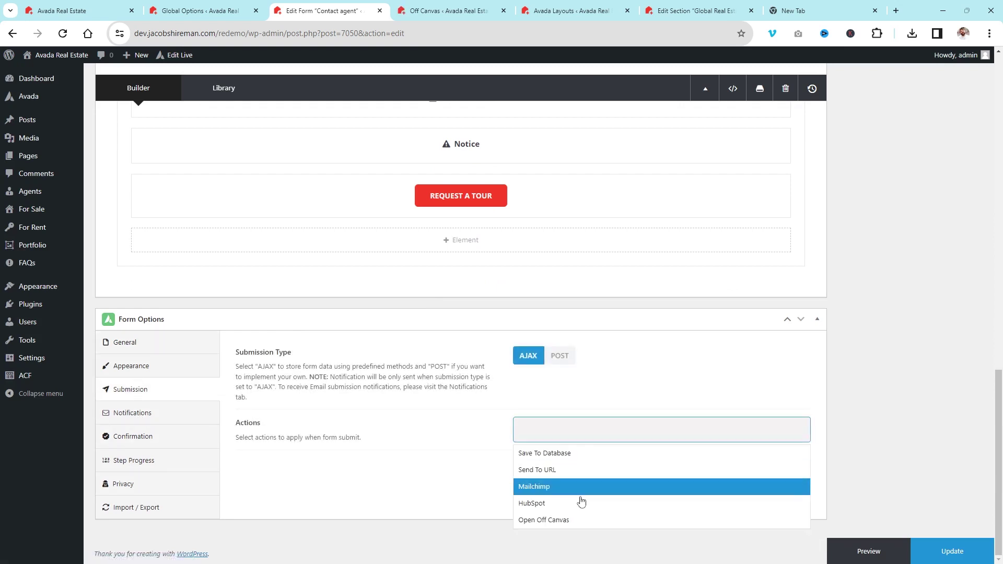
{"action": "left_click", "coordinate": [569, 452]}
{"action": "left_click", "coordinate": [609, 433]}
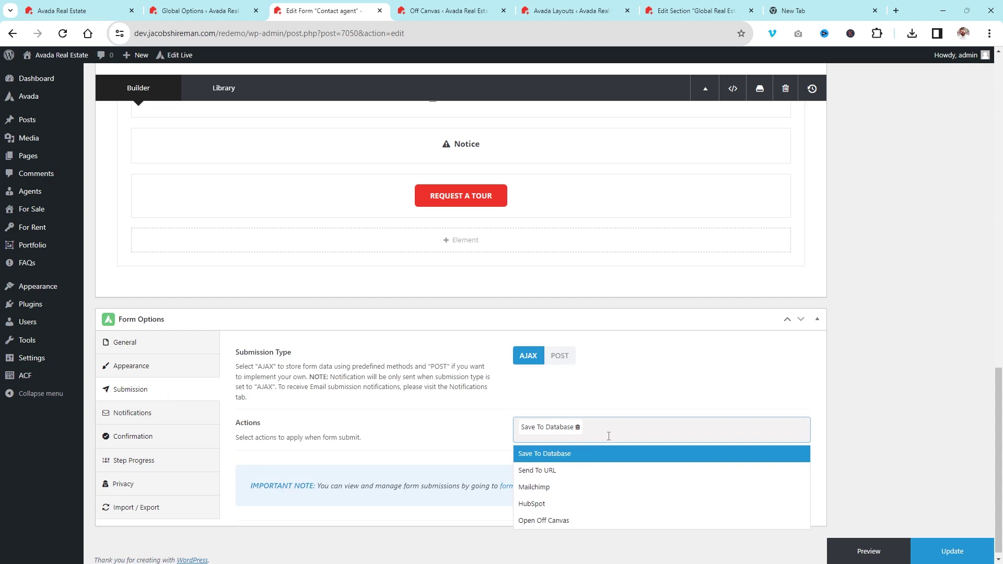
{"action": "left_click", "coordinate": [555, 472]}
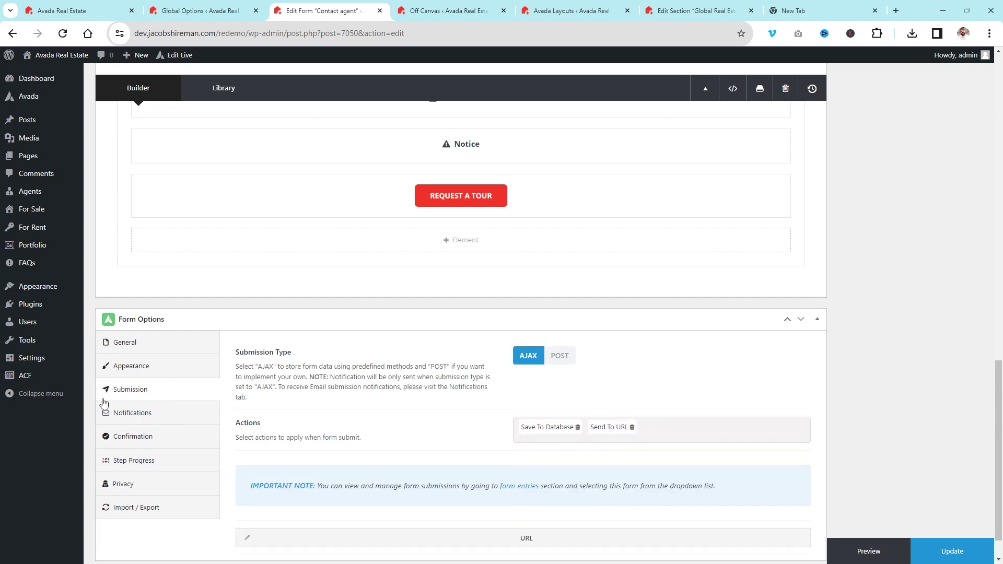
Step: Examine the settings of the Contact agent form's existing notification, including its label and email recipients
{"action": "left_click", "coordinate": [137, 413]}
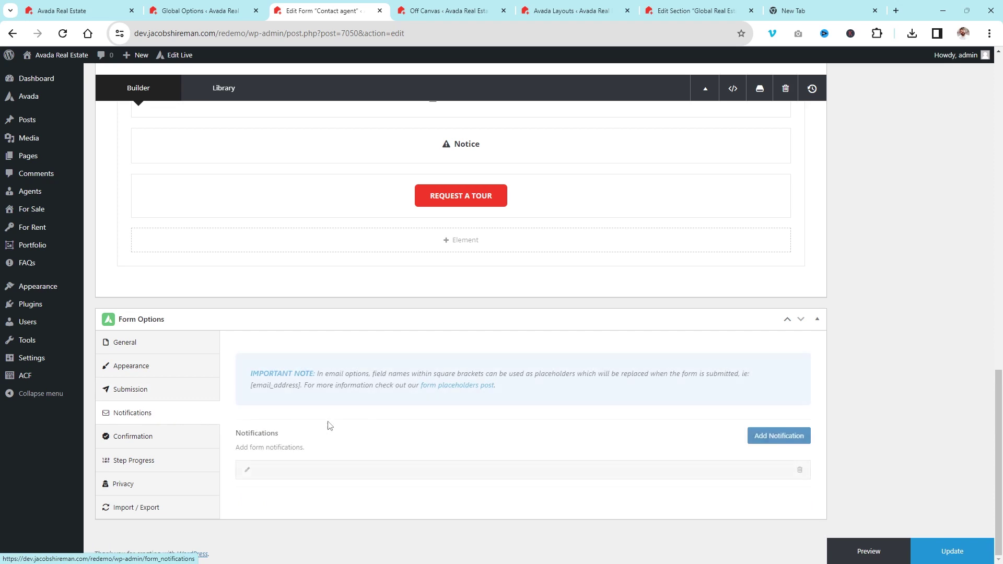
{"action": "left_click", "coordinate": [566, 475]}
{"action": "scroll", "coordinate": [620, 438], "scroll_direction": "down", "scroll_amount": 5}
{"action": "left_click", "coordinate": [354, 233]}
{"action": "left_click", "coordinate": [307, 217]}
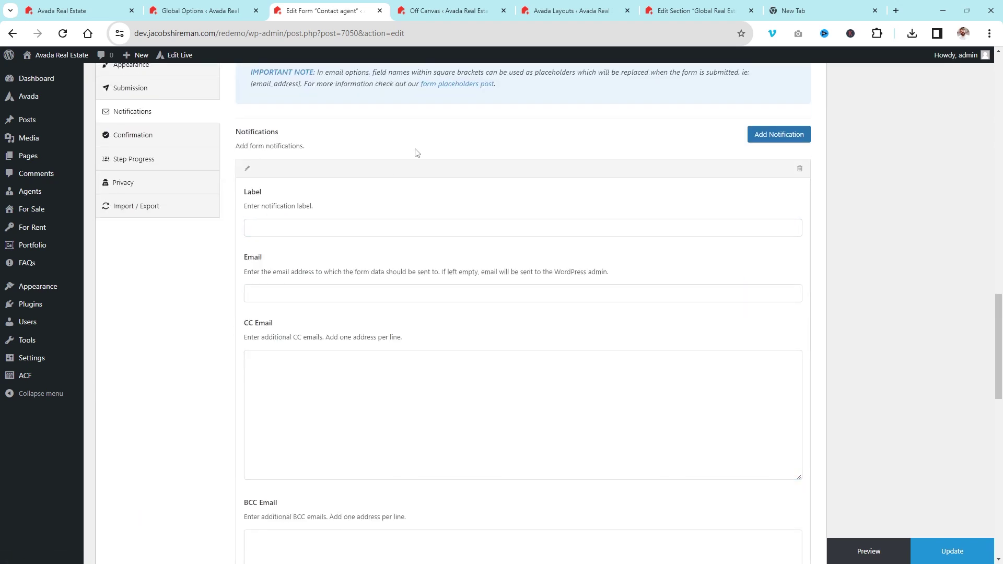
{"action": "scroll", "coordinate": [271, 433], "scroll_direction": "up", "scroll_amount": 3}
Step: View the form's confirmation options and the success and error messages of its Notice element
{"action": "left_click", "coordinate": [133, 277]}
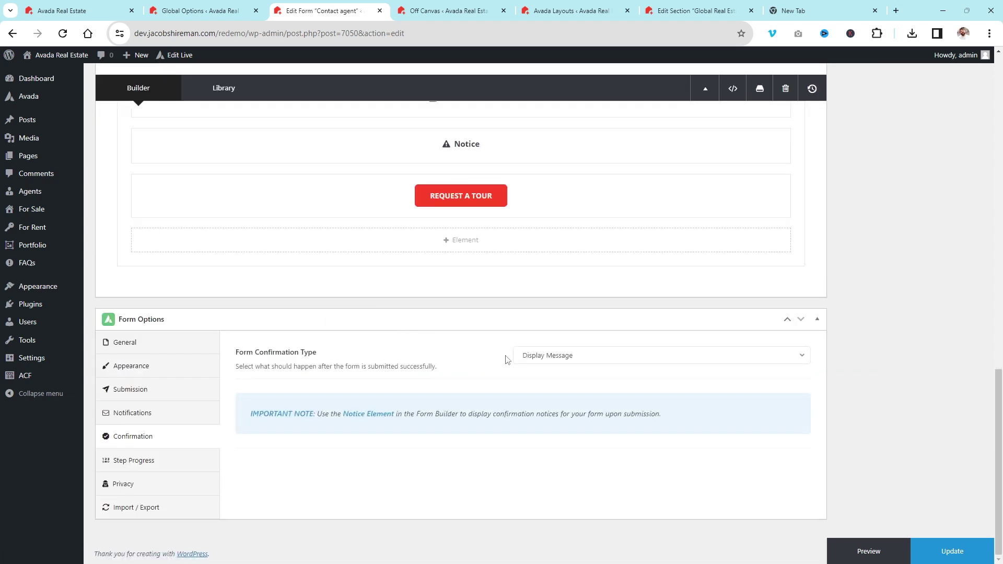
{"action": "scroll", "coordinate": [609, 366], "scroll_direction": "up", "scroll_amount": 3}
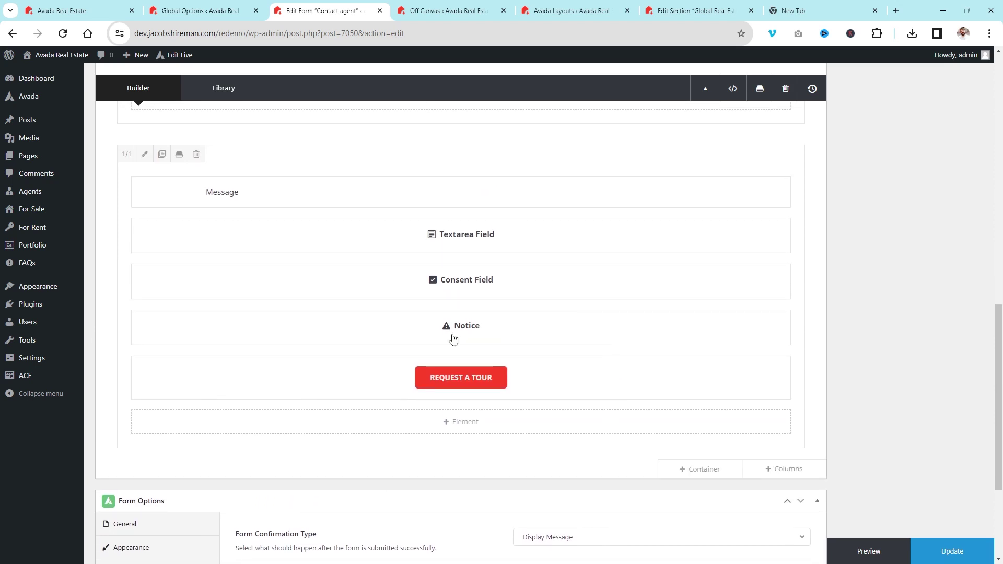
{"action": "left_click", "coordinate": [436, 331]}
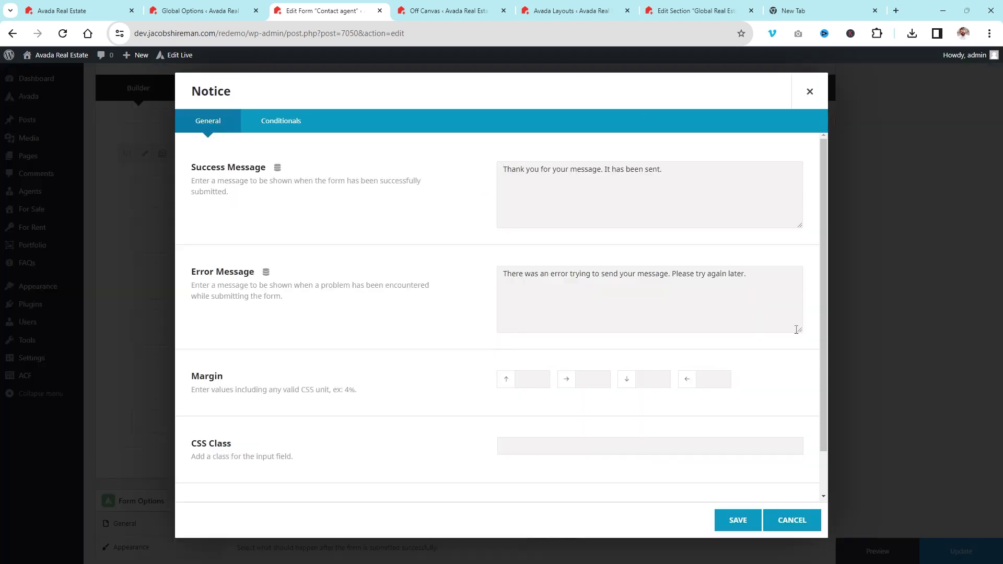
{"action": "left_click", "coordinate": [787, 528]}
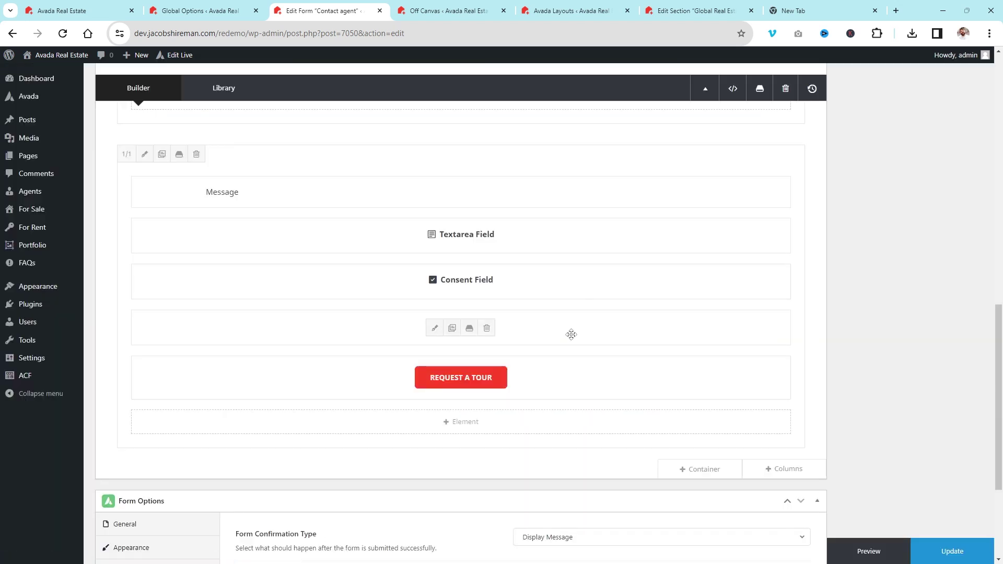
Step: Close the Contact agent form without updating it and look through the Off Canvas items
{"action": "scroll", "coordinate": [571, 334], "scroll_direction": "up", "scroll_amount": 10}
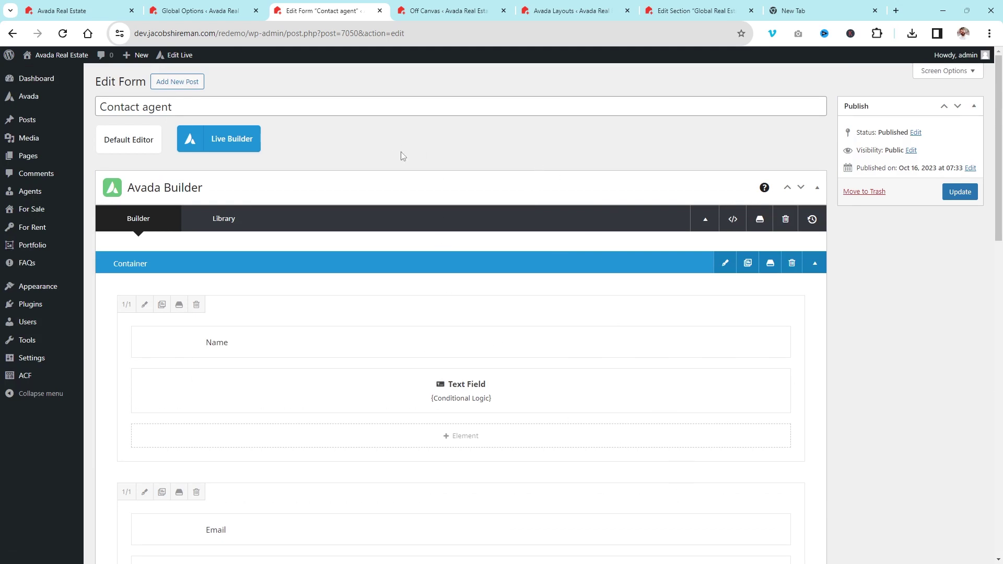
{"action": "mouse_move", "coordinate": [45, 98]}
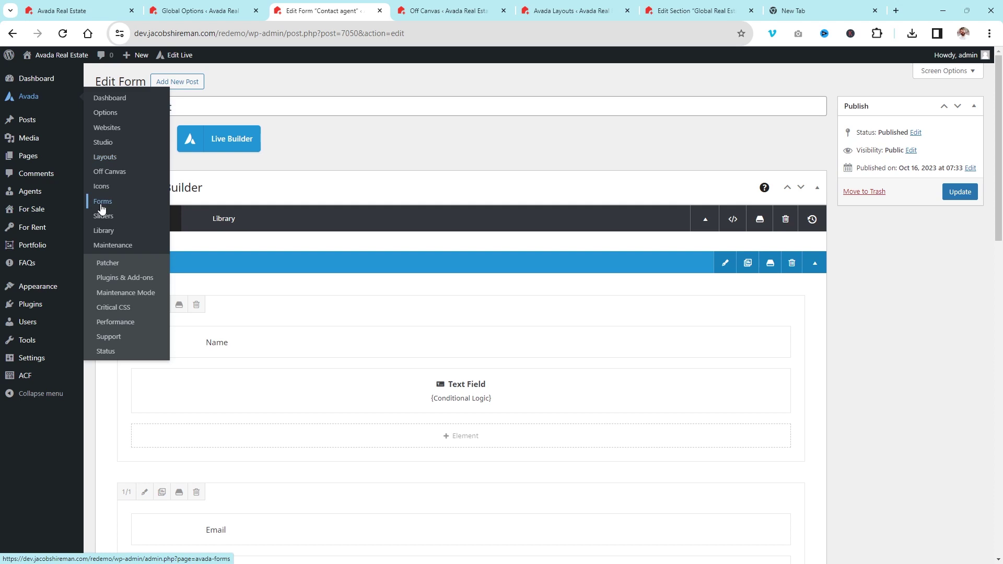
{"action": "left_click", "coordinate": [380, 11]}
{"action": "scroll", "coordinate": [282, 298], "scroll_direction": "down", "scroll_amount": 3}
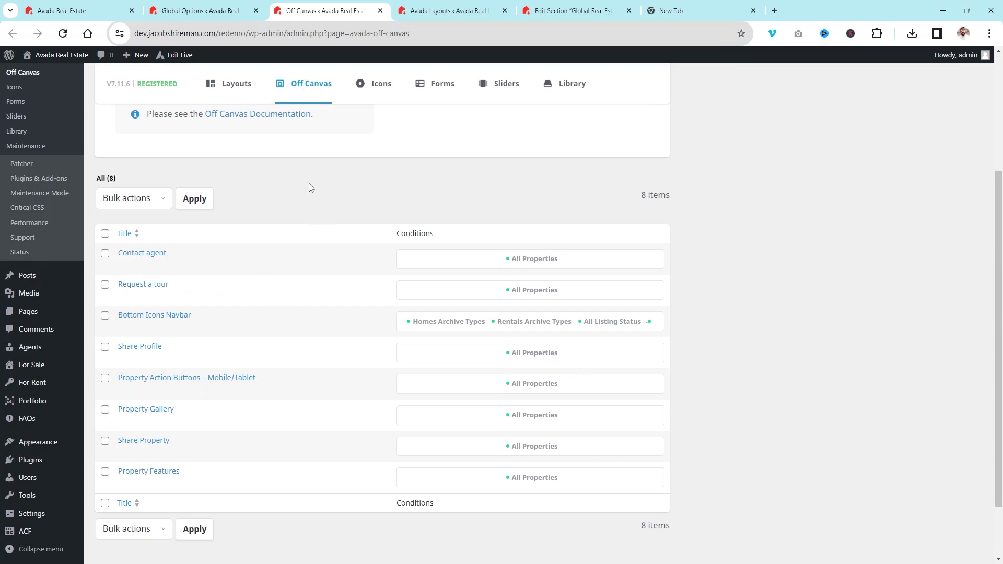
{"action": "scroll", "coordinate": [310, 184], "scroll_direction": "up", "scroll_amount": 3}
Step: View the front page's header navigation and expand the Pages mega menu
{"action": "left_click", "coordinate": [62, 11]}
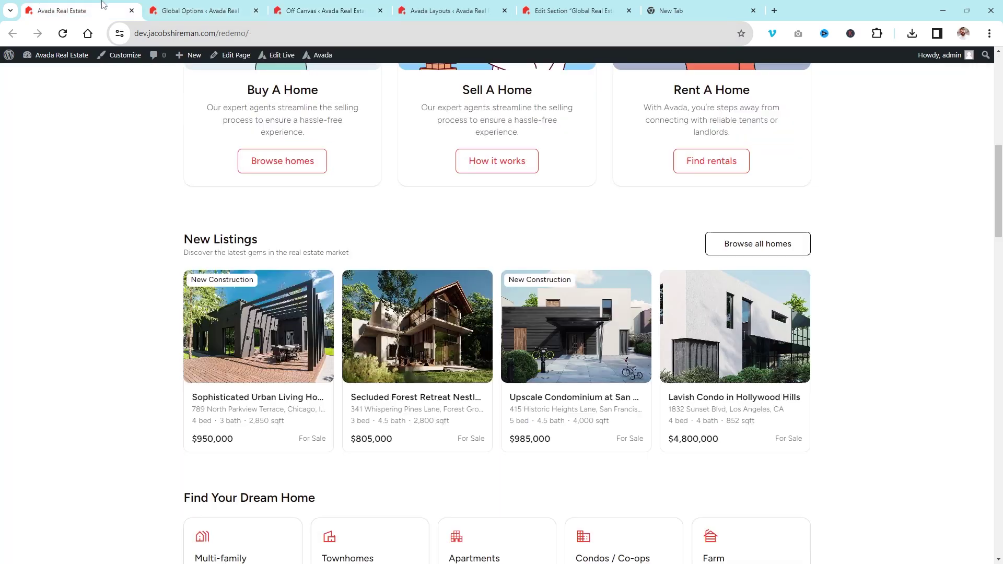
{"action": "scroll", "coordinate": [542, 180], "scroll_direction": "up", "scroll_amount": 6}
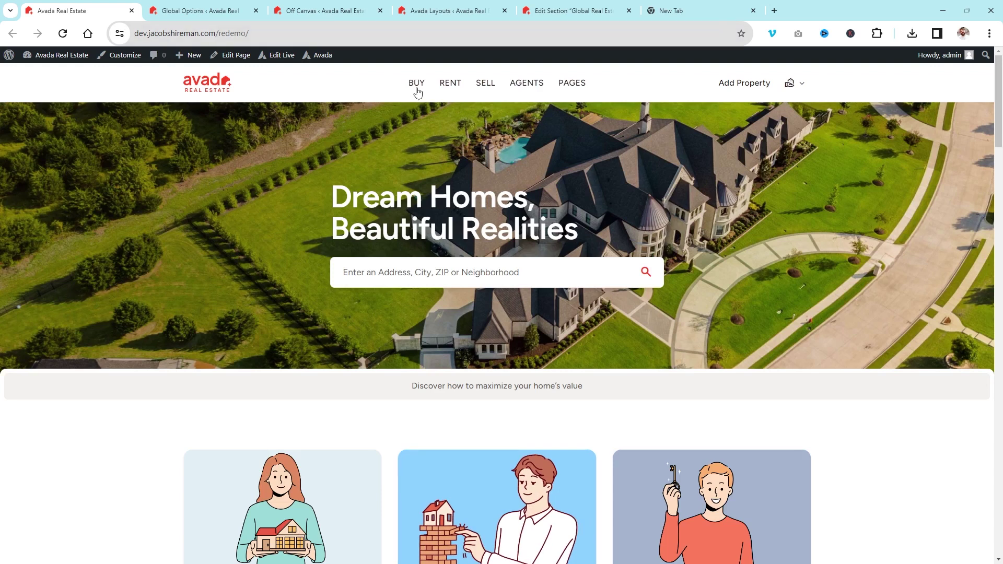
{"action": "mouse_move", "coordinate": [418, 90]}
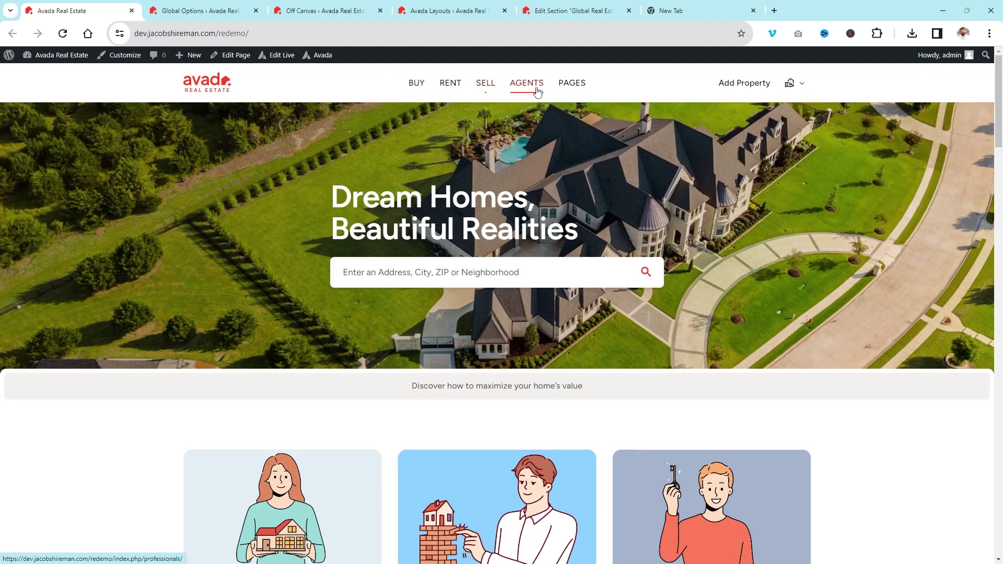
{"action": "mouse_move", "coordinate": [572, 90]}
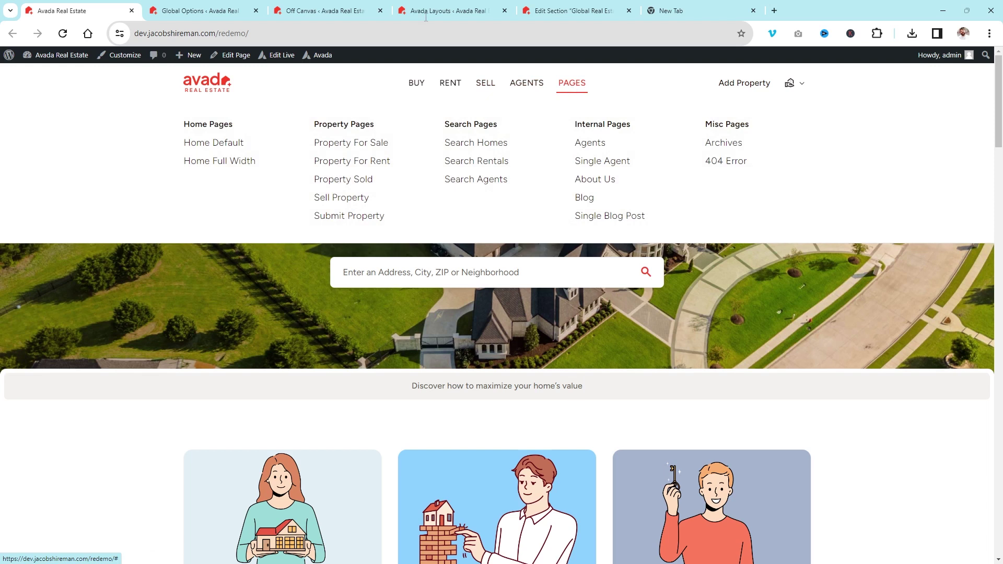
Step: Review the Off Canvas items with their conditions, and close the Off Canvas and Avada Layouts browser tabs
{"action": "left_click", "coordinate": [199, 11]}
{"action": "left_click", "coordinate": [353, 6]}
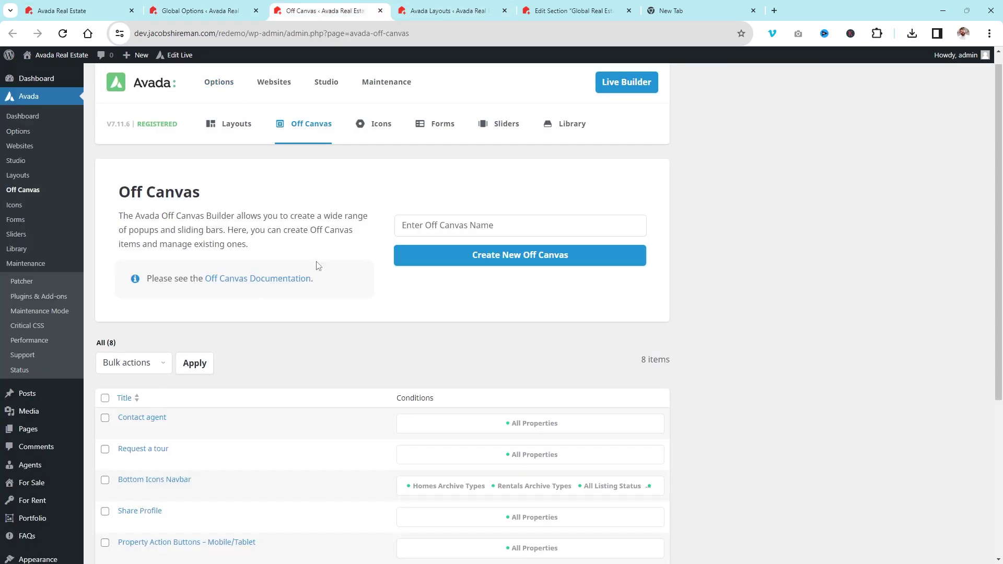
{"action": "scroll", "coordinate": [318, 266], "scroll_direction": "down", "scroll_amount": 4}
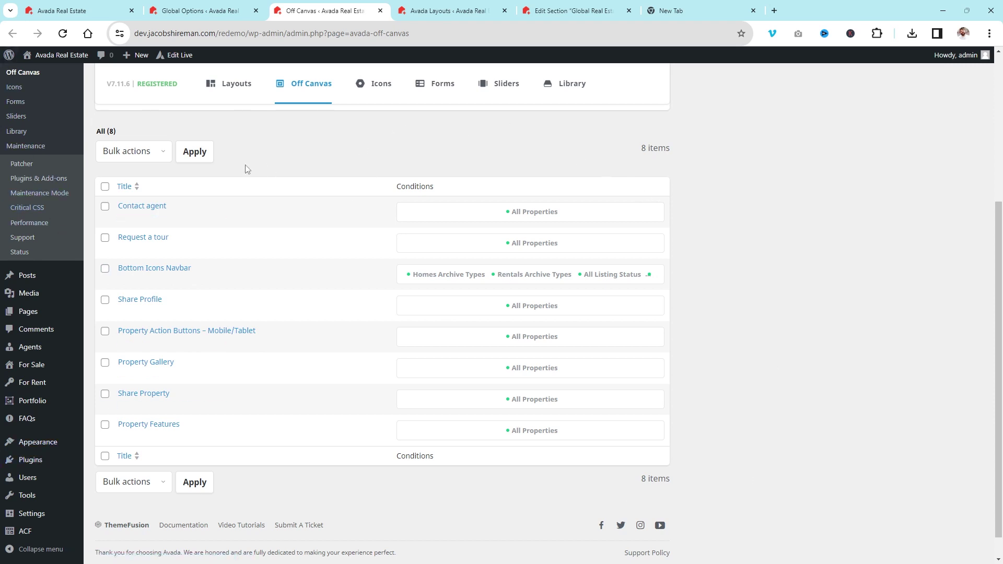
{"action": "scroll", "coordinate": [21, 214], "scroll_direction": "up", "scroll_amount": 5}
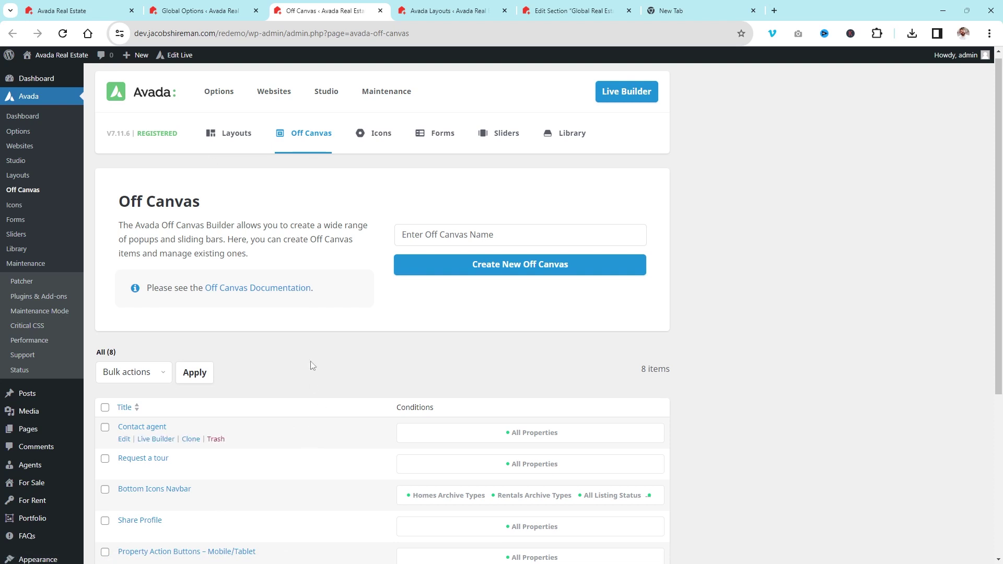
{"action": "left_click", "coordinate": [380, 10]}
{"action": "left_click", "coordinate": [381, 10]}
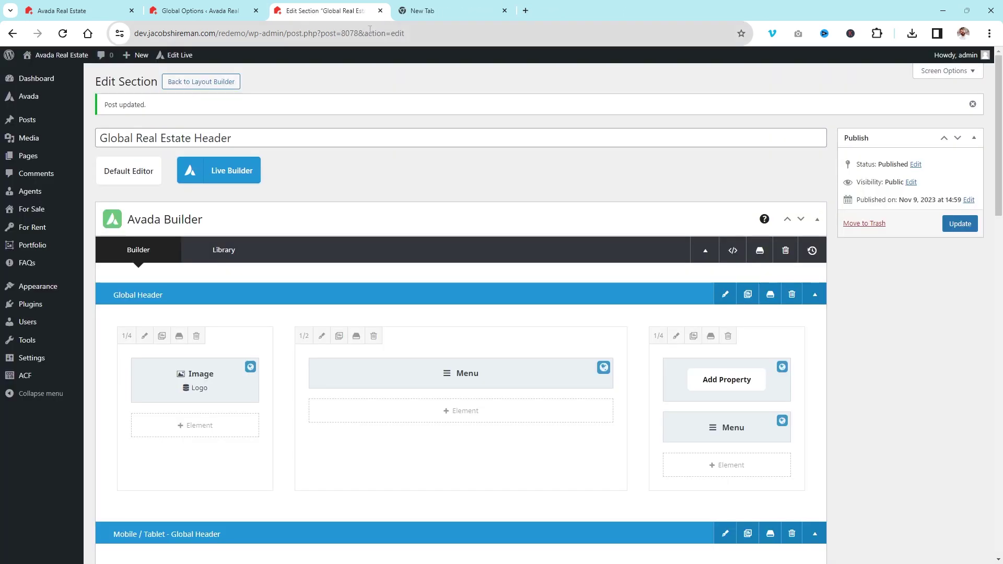
Step: Open the Pages list, check the site's front page, and open its page editor in a new browser tab
{"action": "left_click", "coordinate": [29, 159]}
{"action": "left_click", "coordinate": [50, 7]}
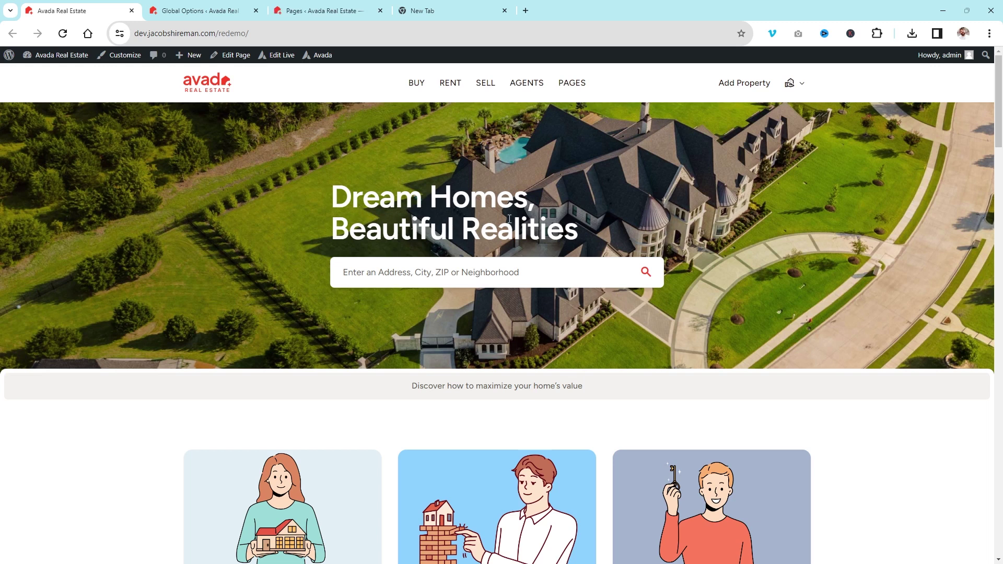
{"action": "left_click", "coordinate": [292, 10]}
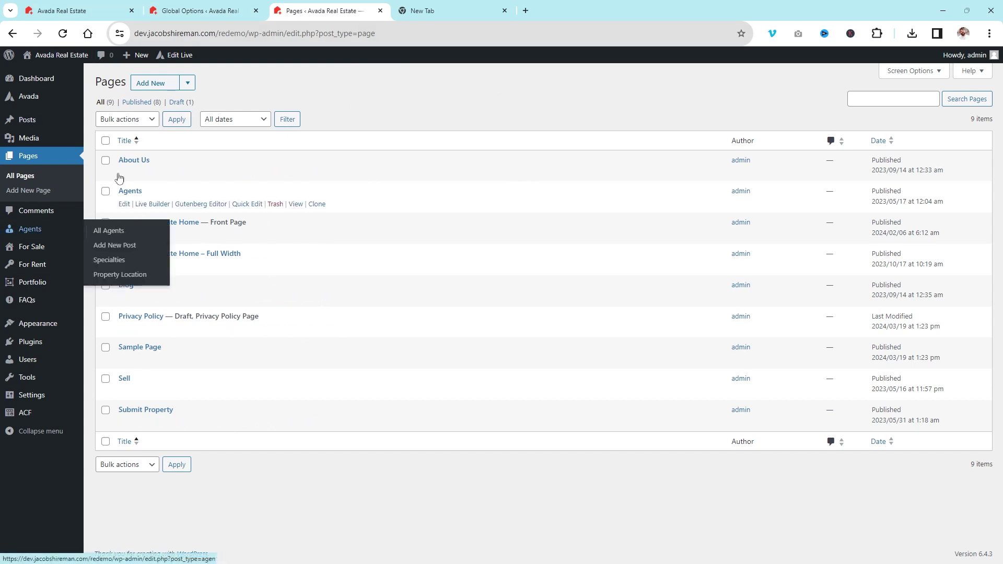
{"action": "left_click", "coordinate": [59, 10]}
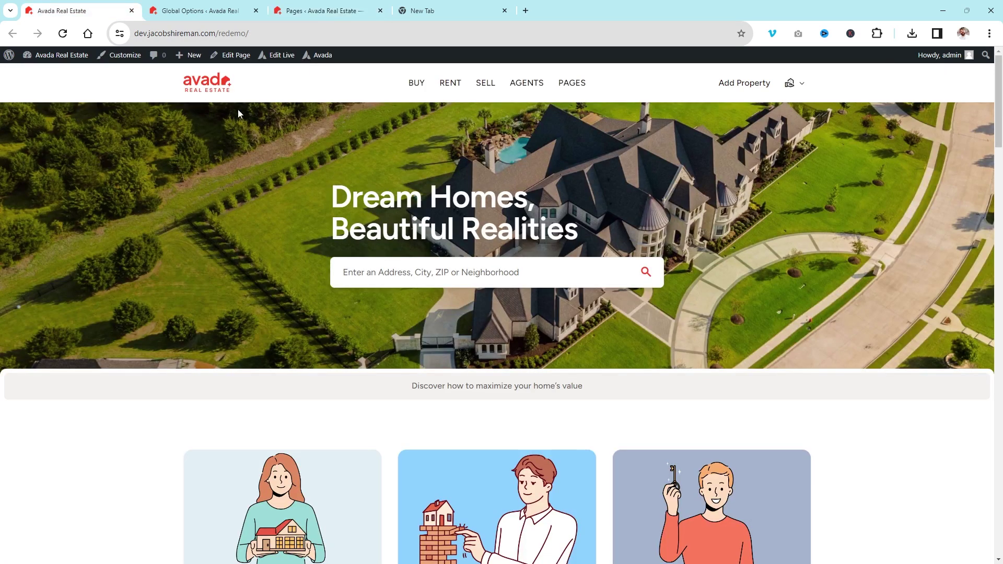
{"action": "right_click", "coordinate": [220, 56]}
{"action": "left_click", "coordinate": [240, 66]}
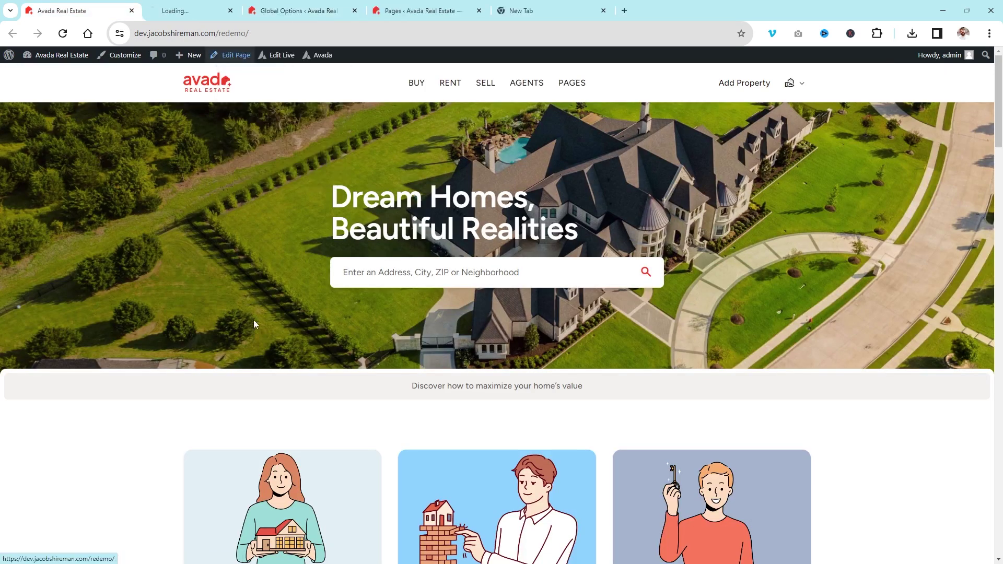
Step: Move Sample Page to the trash from the Pages list
{"action": "left_click", "coordinate": [432, 5]}
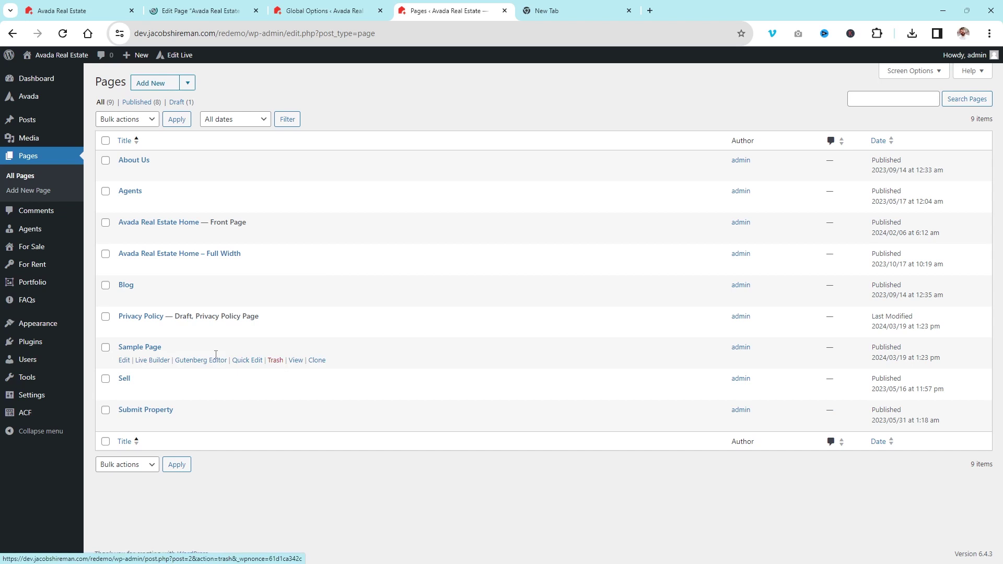
{"action": "left_click", "coordinate": [276, 360]}
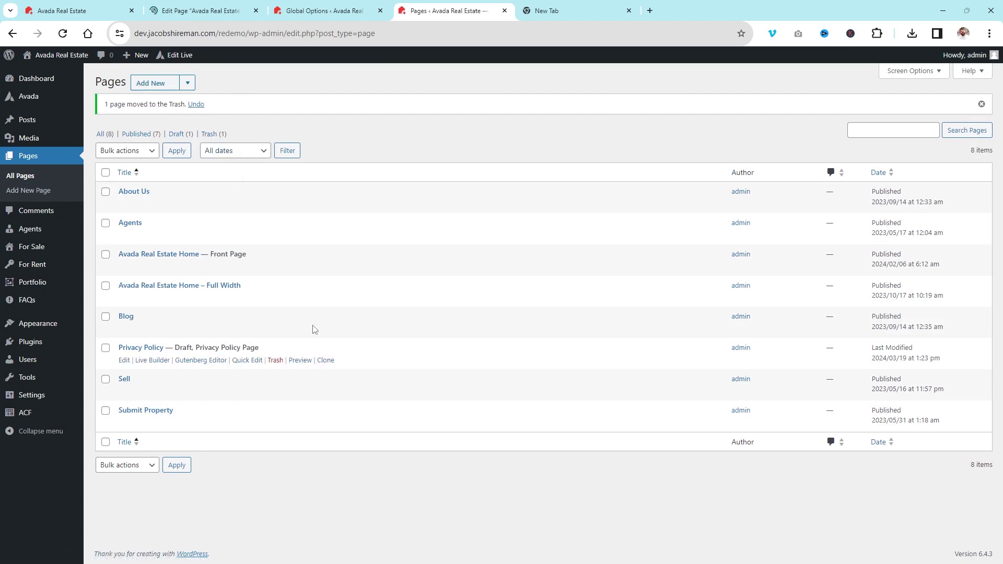
{"action": "left_click", "coordinate": [324, 11]}
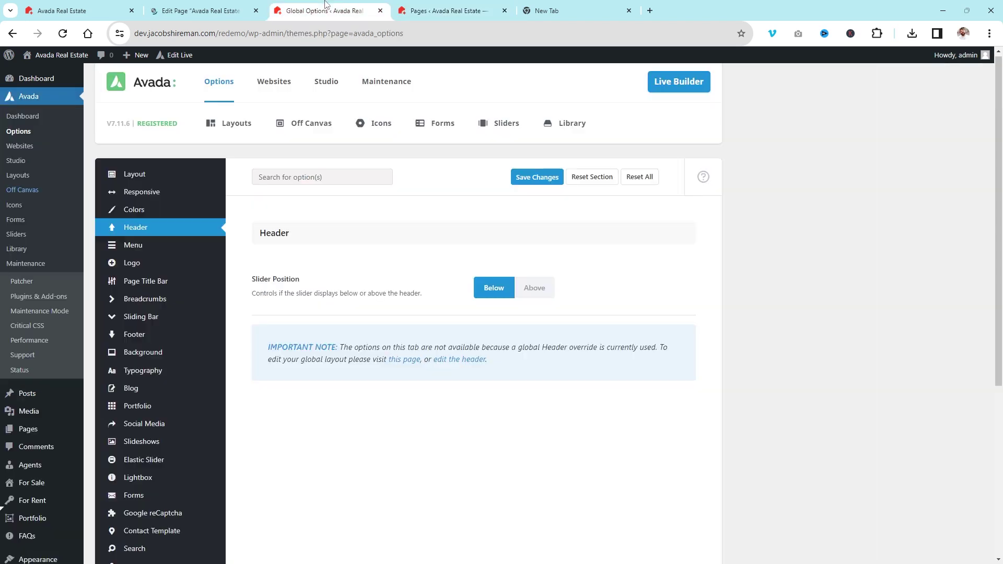
Step: Collapse the Features, Listings & Types, Features 2 and Homes for rent containers in the Avada Real Estate Home editor
{"action": "left_click", "coordinate": [214, 10]}
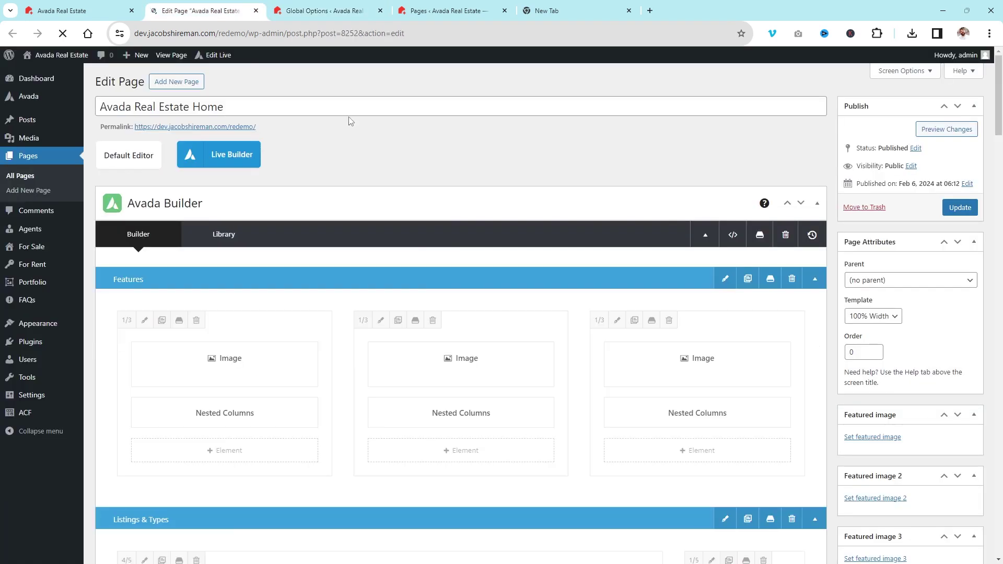
{"action": "left_click", "coordinate": [814, 279]}
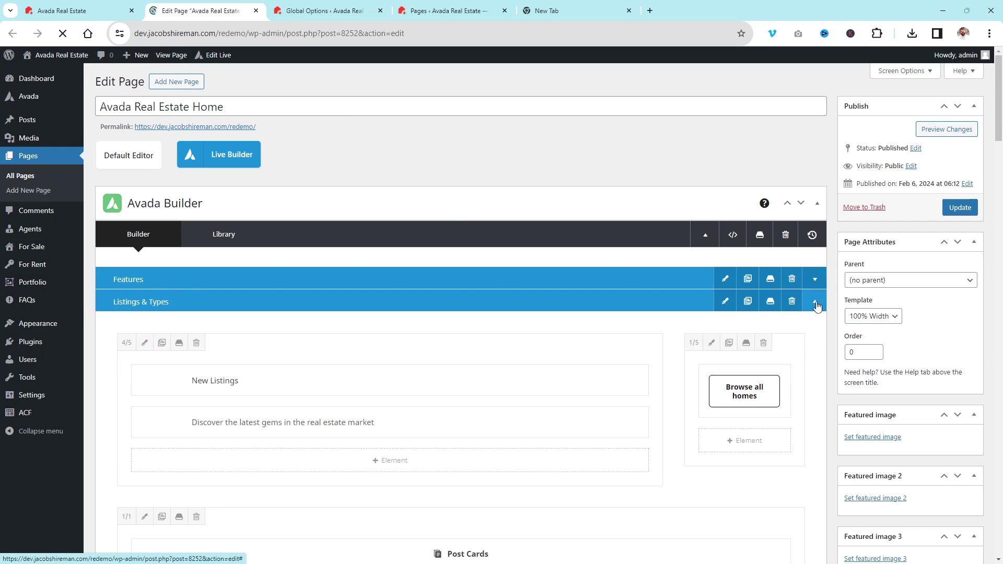
{"action": "left_click", "coordinate": [815, 302]}
{"action": "left_click", "coordinate": [816, 325]}
{"action": "left_click", "coordinate": [815, 346]}
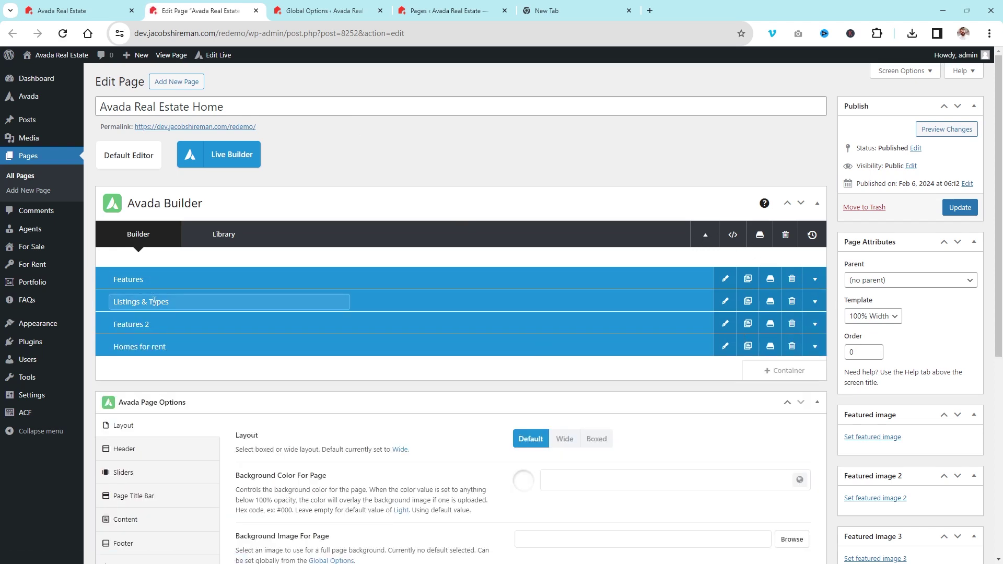
Step: Expand the Features container in the home page editor and compare its columns with the matching section on the front page
{"action": "left_click", "coordinate": [79, 11]}
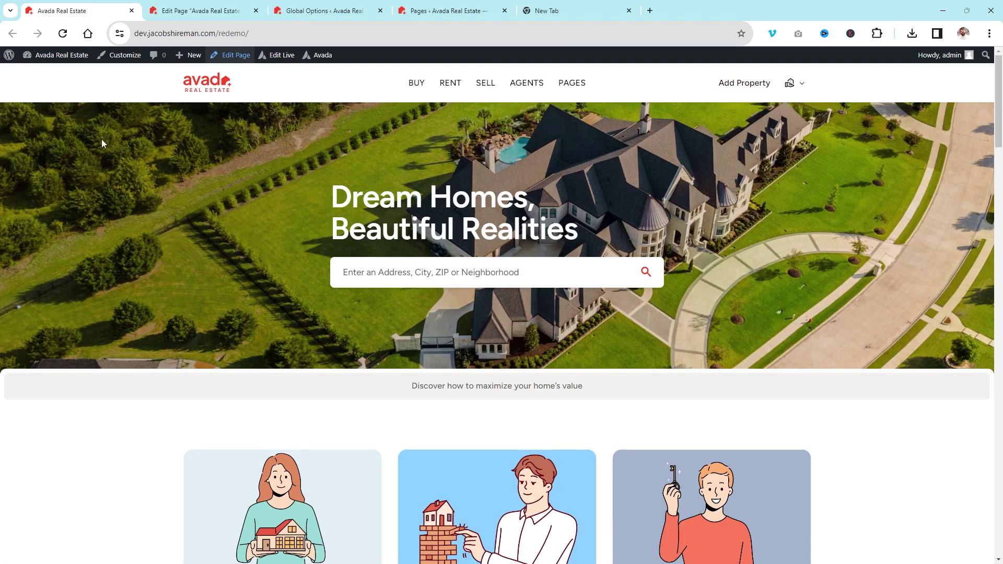
{"action": "scroll", "coordinate": [610, 329], "scroll_direction": "down", "scroll_amount": 5}
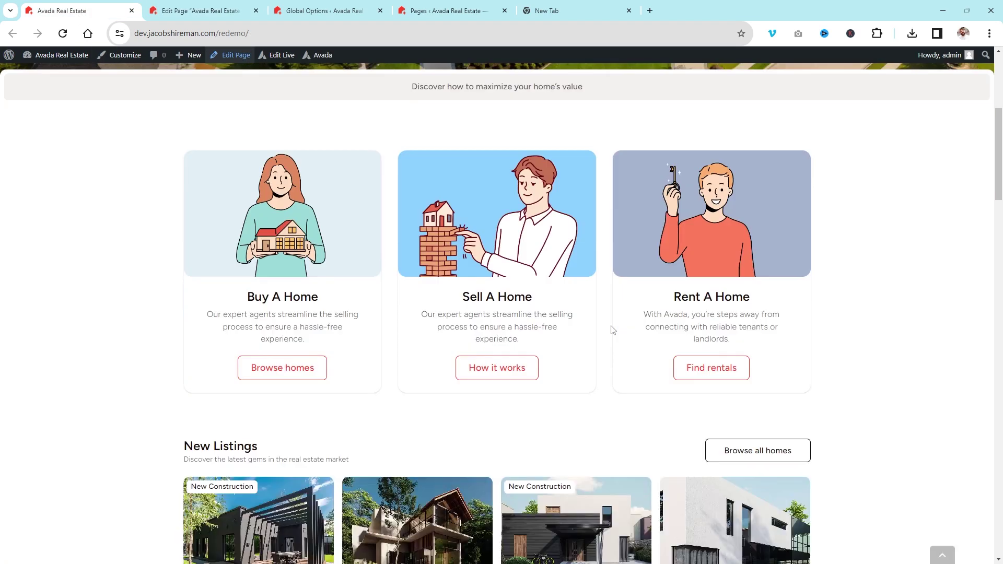
{"action": "left_click", "coordinate": [198, 10]}
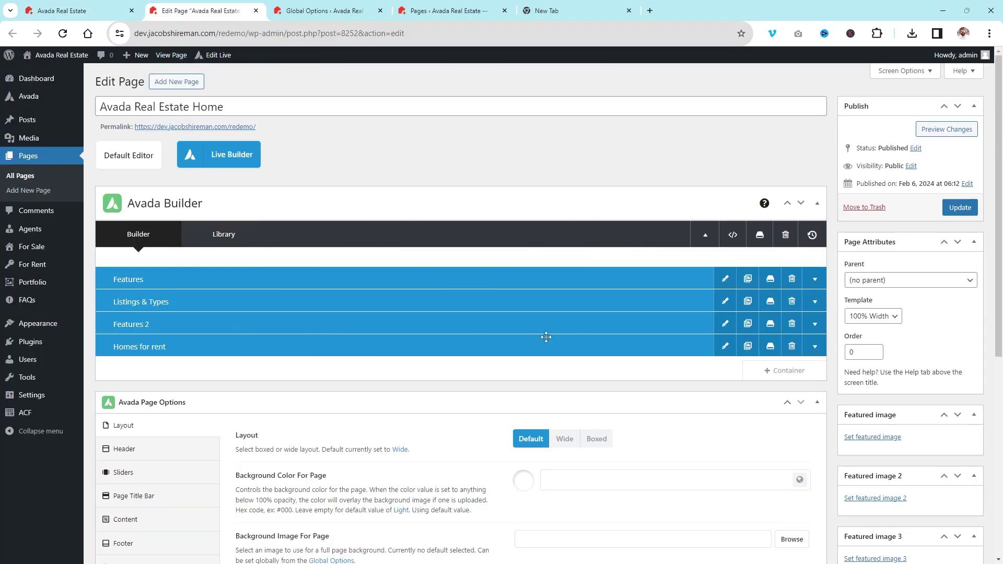
{"action": "left_click", "coordinate": [813, 284]}
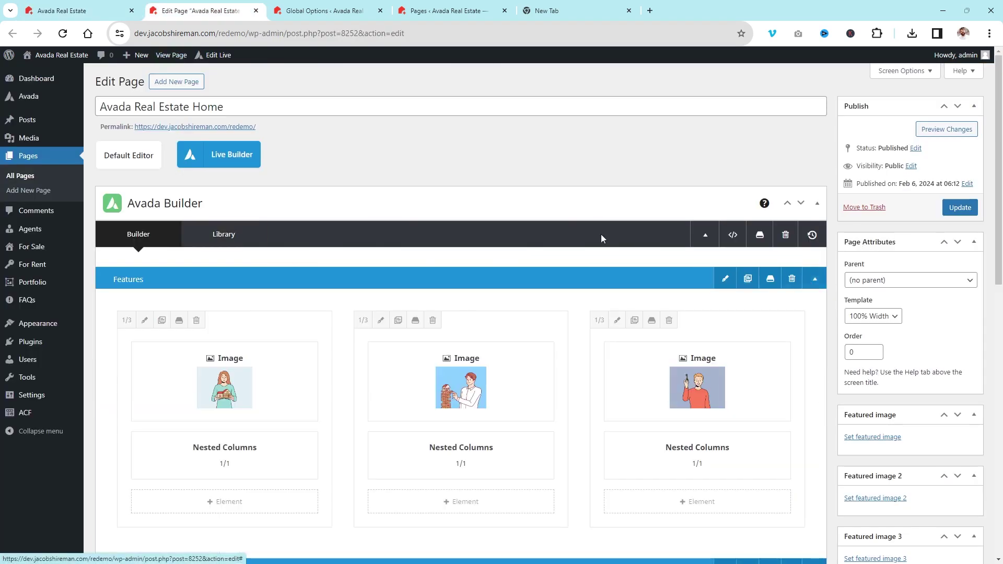
{"action": "scroll", "coordinate": [643, 250], "scroll_direction": "down", "scroll_amount": 5}
{"action": "left_click", "coordinate": [25, 5]}
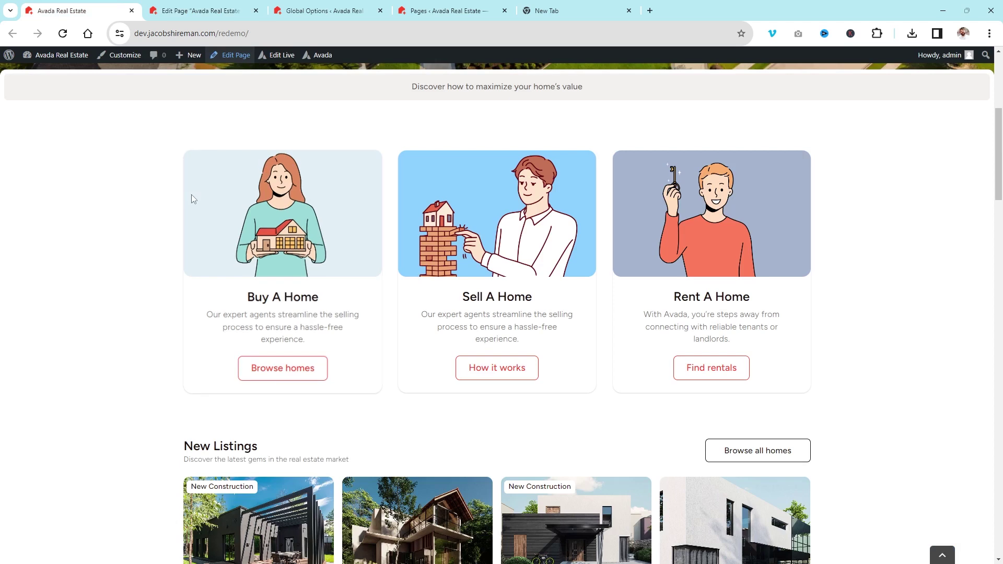
{"action": "scroll", "coordinate": [481, 231], "scroll_direction": "up", "scroll_amount": 5}
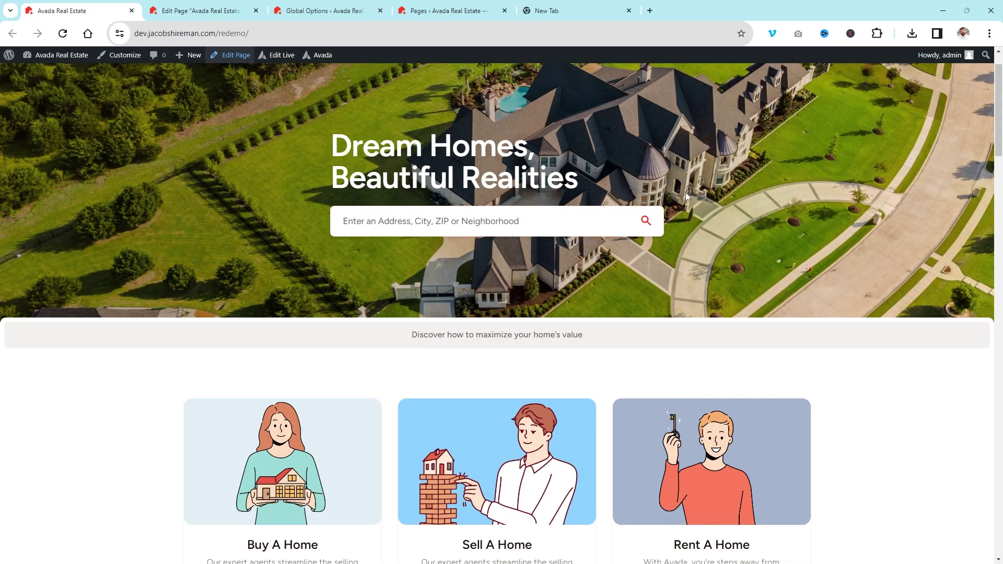
Step: Open Avada Layouts and open the Home Default layout's Hero Container section for editing in a new browser tab
{"action": "left_click", "coordinate": [324, 10]}
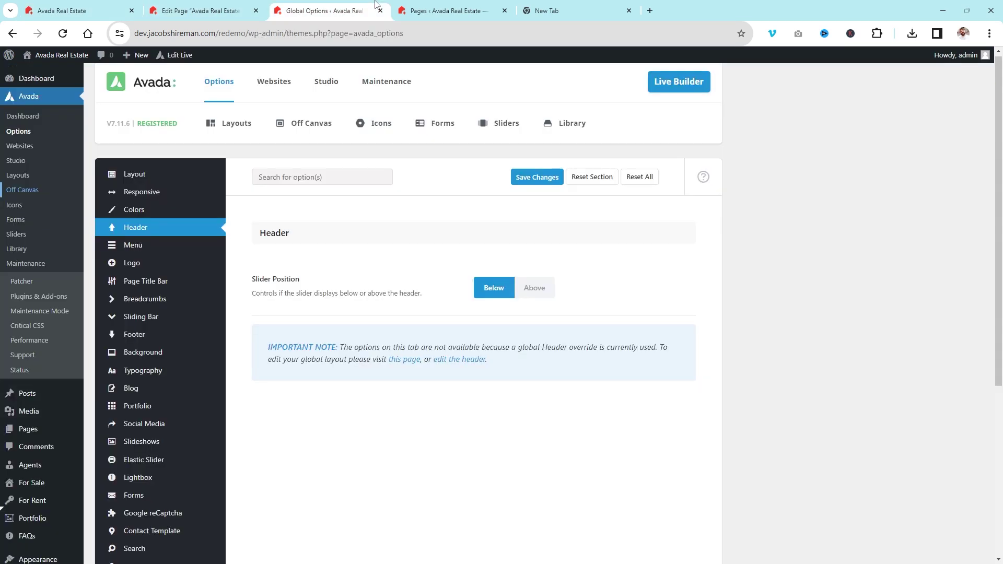
{"action": "left_click", "coordinate": [27, 179]}
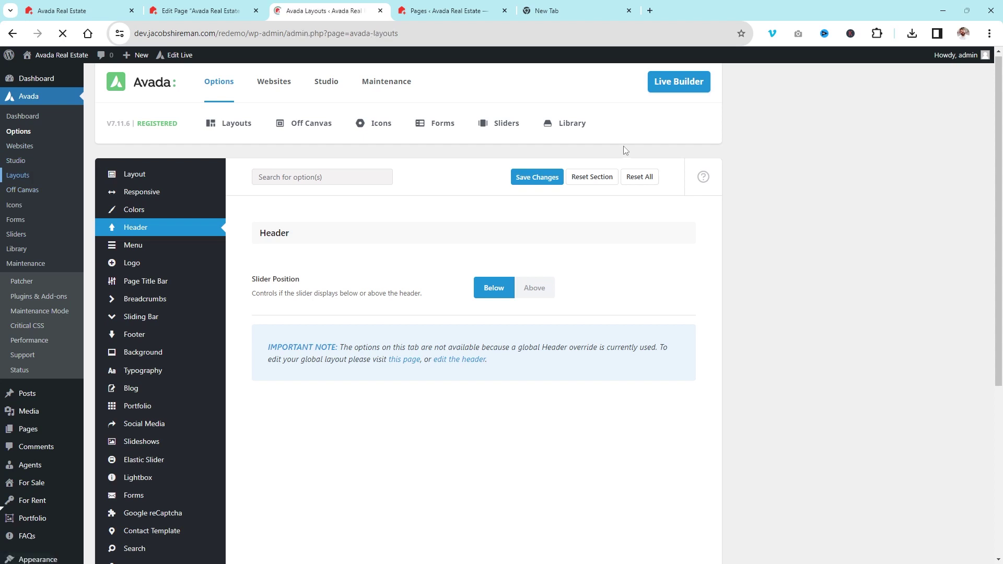
{"action": "scroll", "coordinate": [527, 185], "scroll_direction": "down", "scroll_amount": 5}
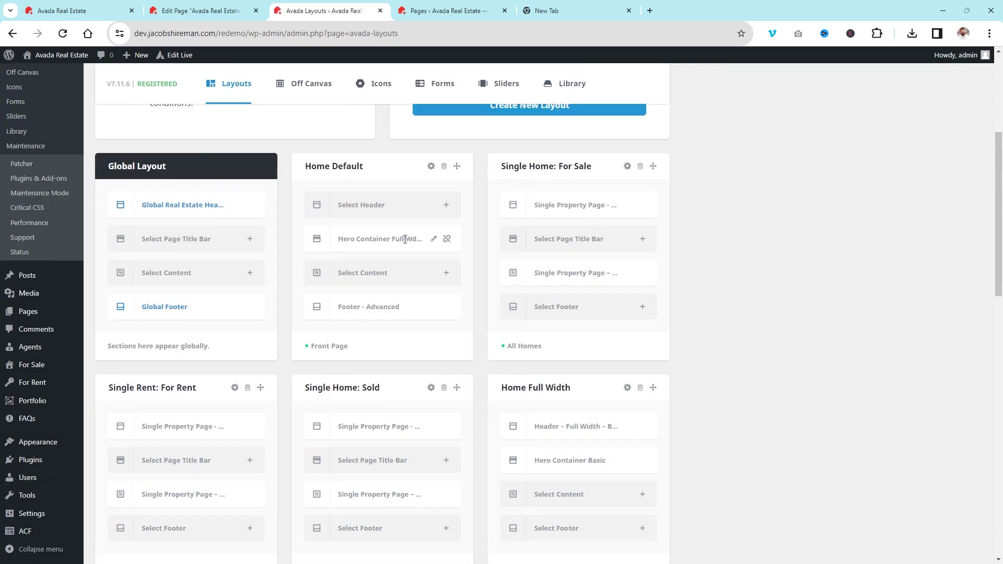
{"action": "right_click", "coordinate": [435, 241]}
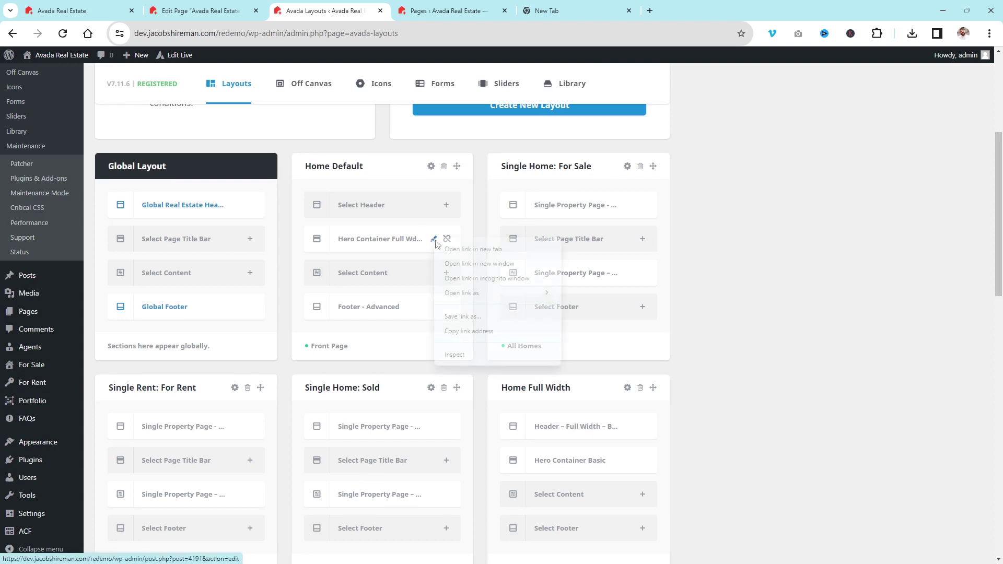
{"action": "left_click", "coordinate": [457, 252]}
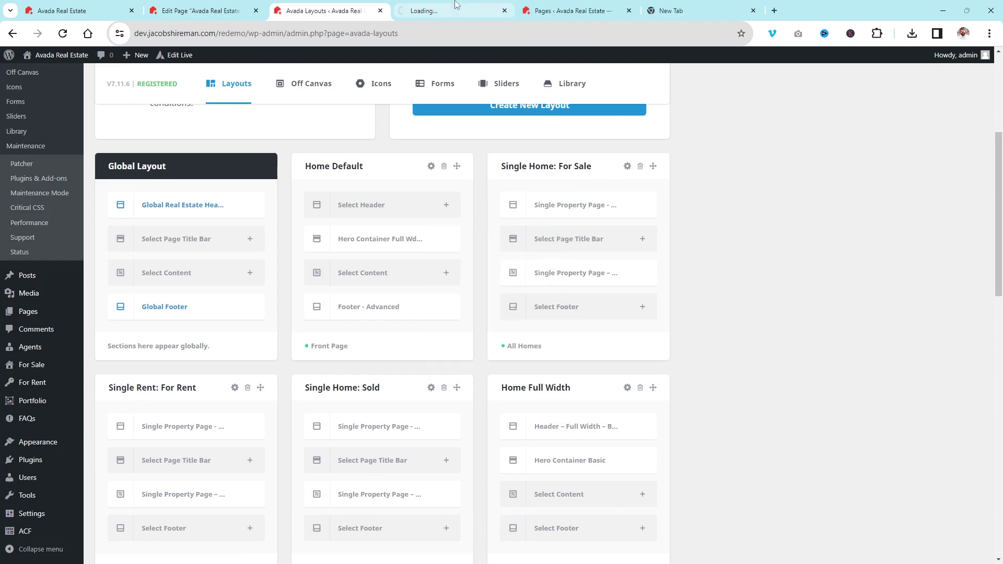
Step: Compare the front page's hero and header with the containers in the home page editor
{"action": "left_click", "coordinate": [111, 4]}
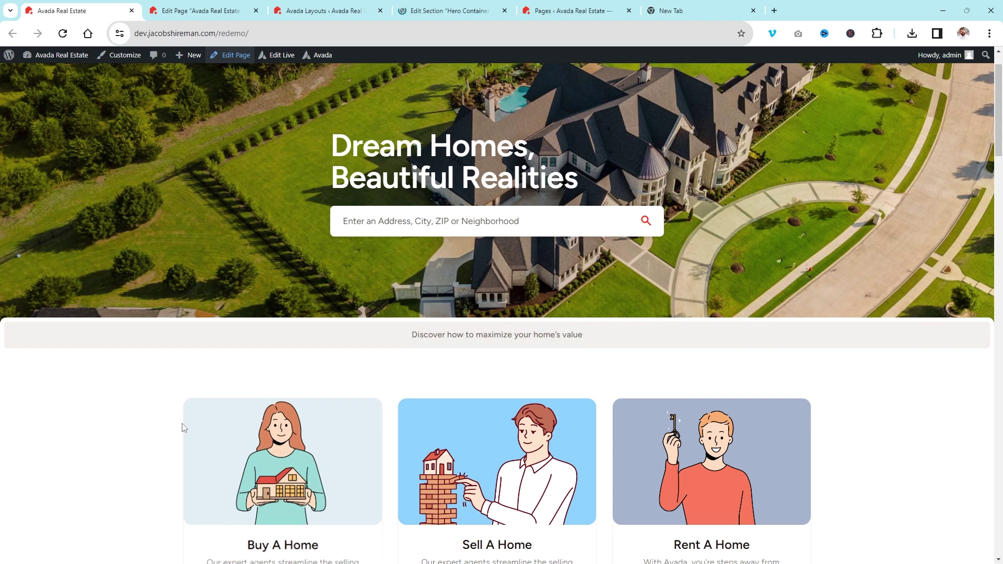
{"action": "left_click", "coordinate": [207, 5]}
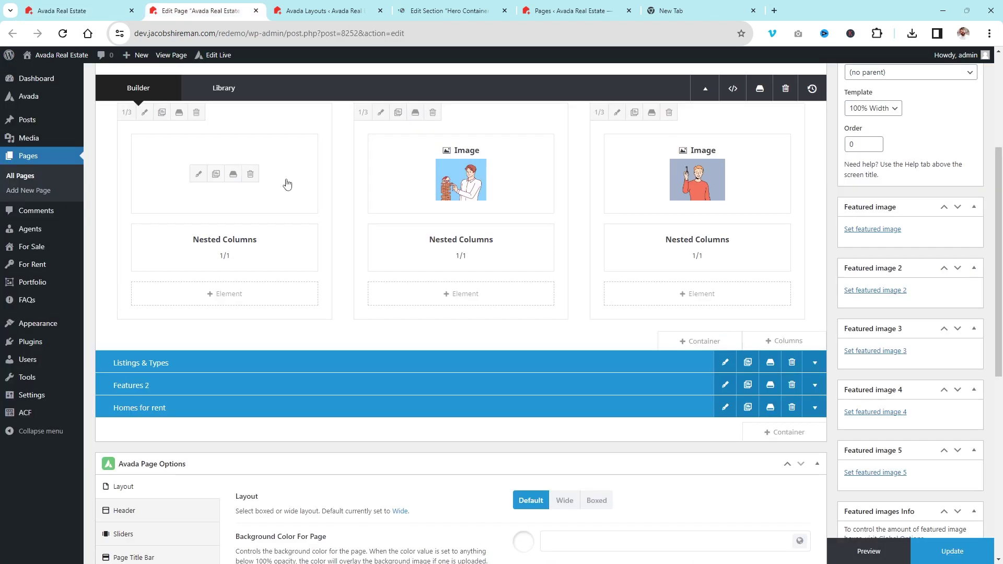
{"action": "scroll", "coordinate": [240, 233], "scroll_direction": "up", "scroll_amount": 3}
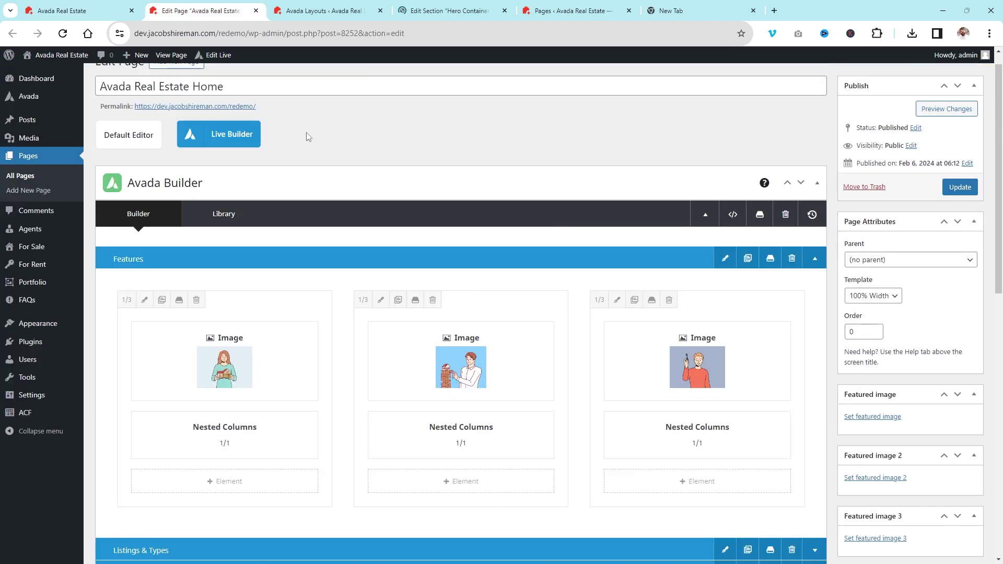
{"action": "left_click", "coordinate": [41, 5]}
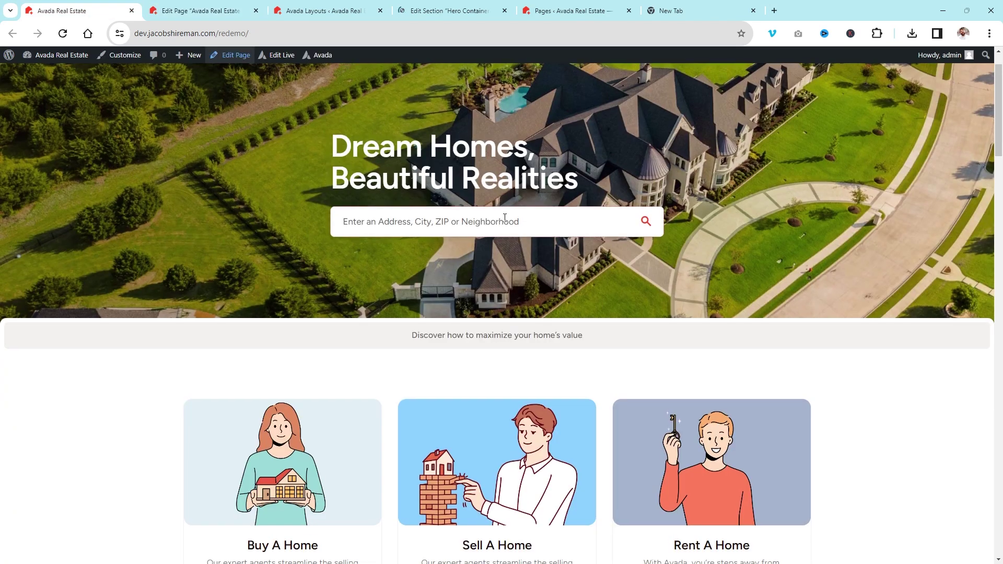
{"action": "scroll", "coordinate": [505, 217], "scroll_direction": "up", "scroll_amount": 1}
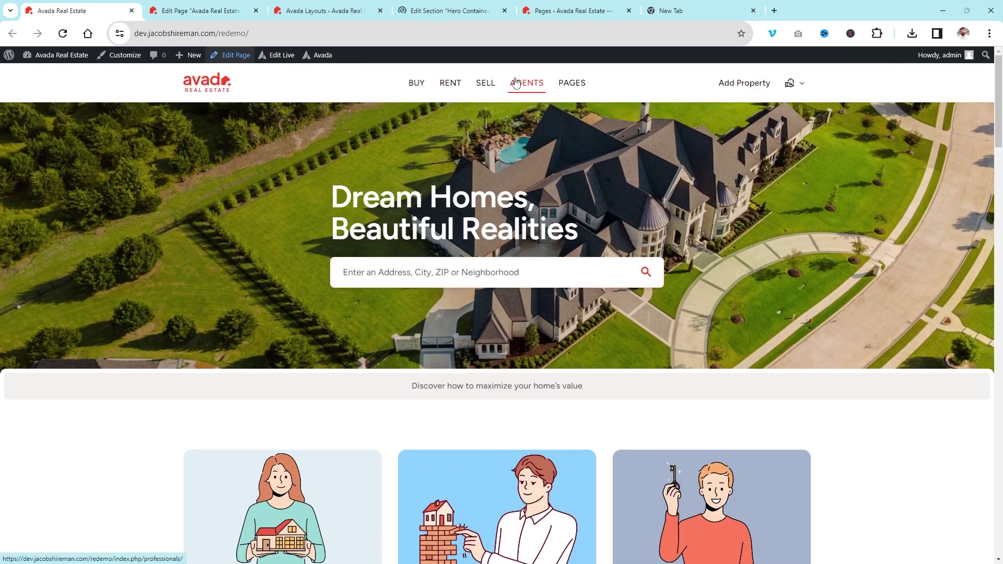
Step: Examine the Hero Container section's Desktop - Hero Background and CTA Button containers and compare them with the front page hero
{"action": "left_click", "coordinate": [442, 4]}
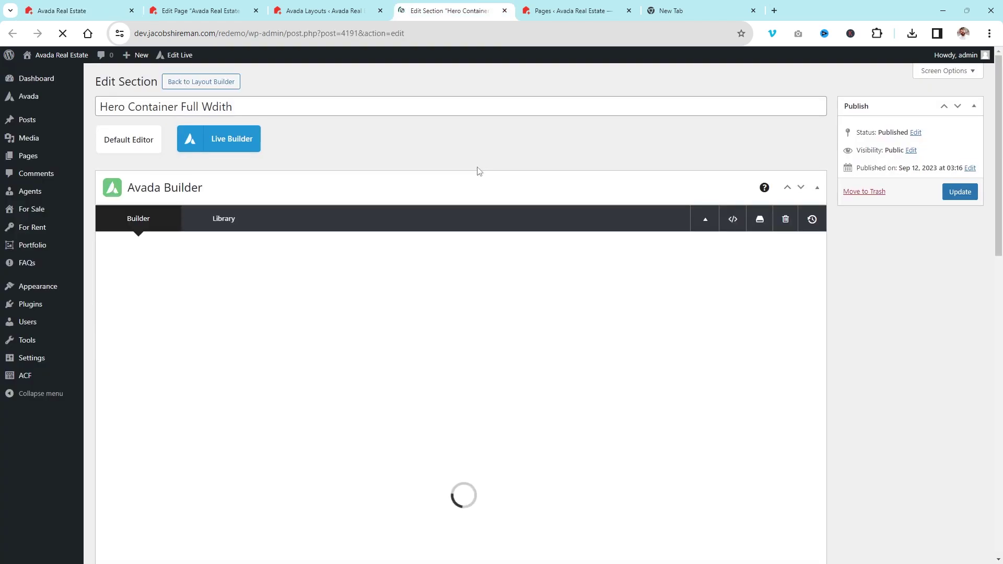
{"action": "scroll", "coordinate": [480, 172], "scroll_direction": "down", "scroll_amount": 3}
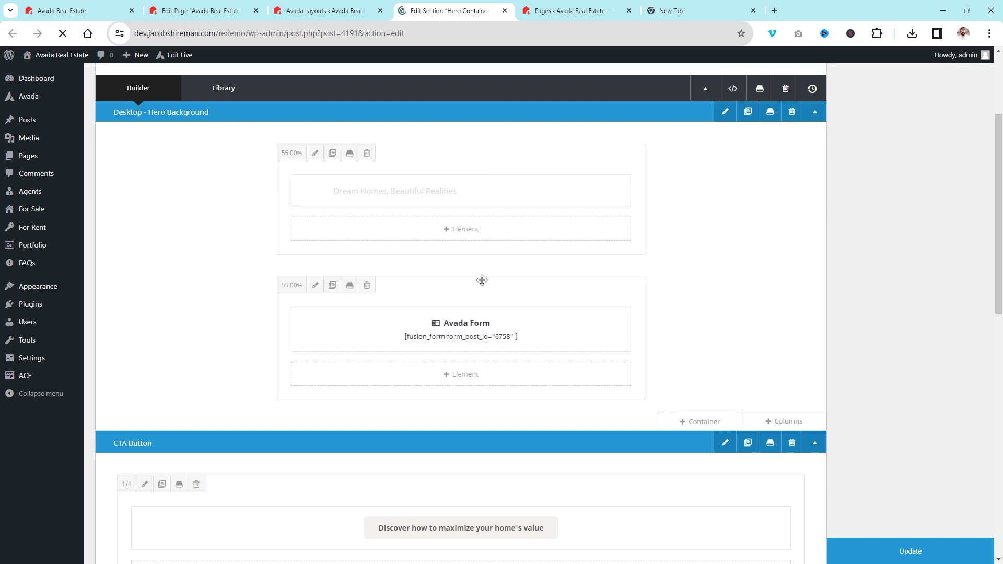
{"action": "scroll", "coordinate": [711, 284], "scroll_direction": "down", "scroll_amount": 3}
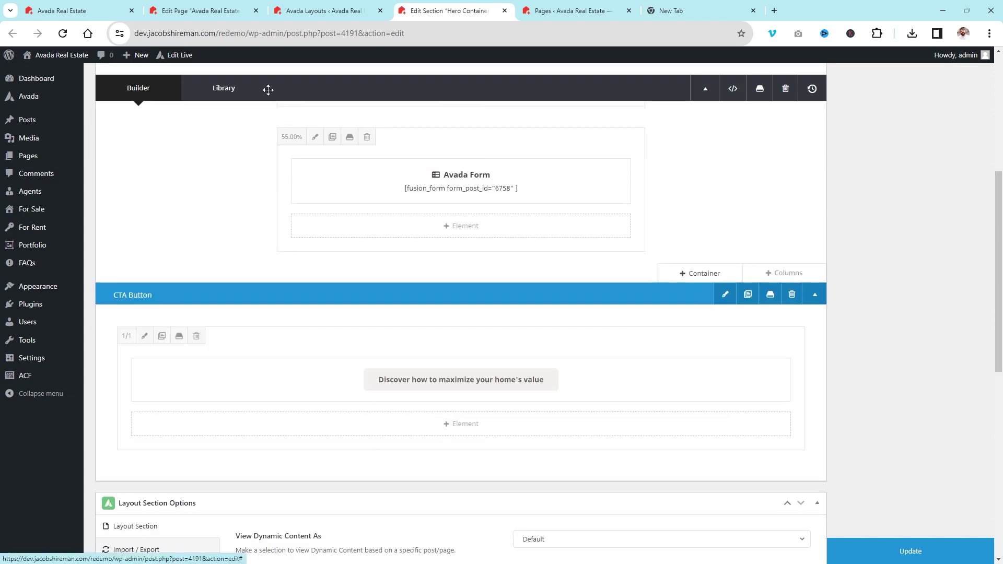
{"action": "left_click", "coordinate": [34, 9]}
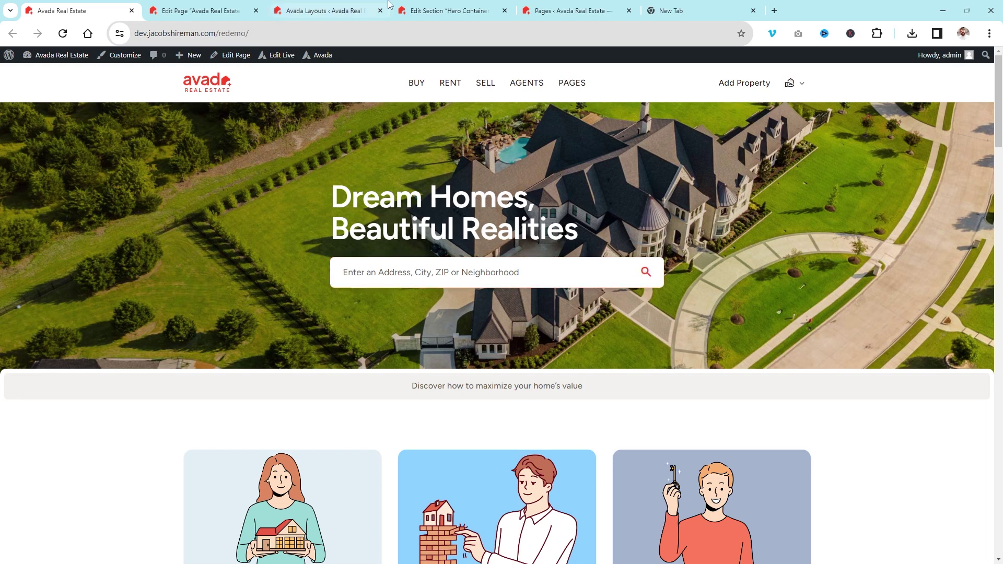
{"action": "left_click", "coordinate": [415, 7]}
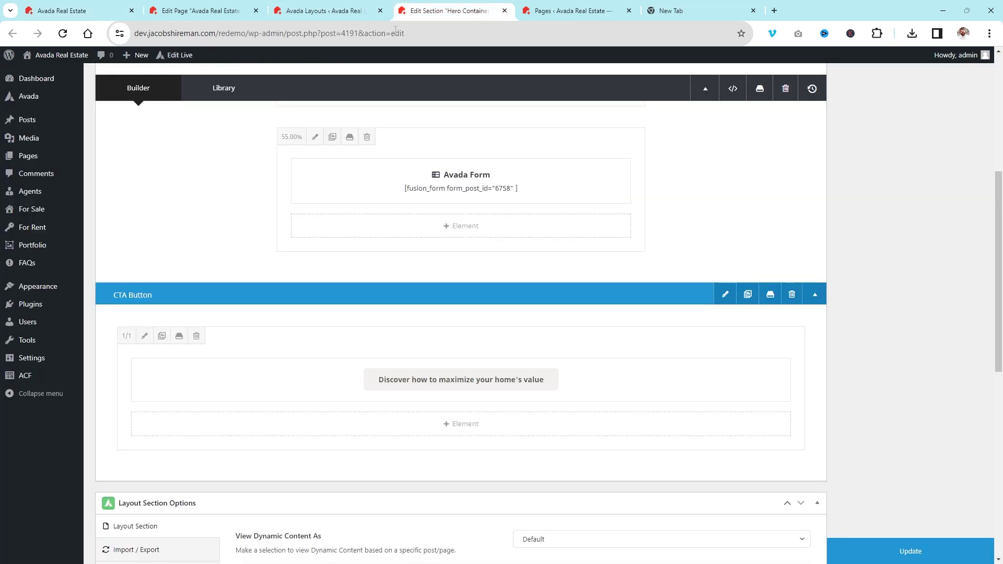
{"action": "scroll", "coordinate": [520, 267], "scroll_direction": "up", "scroll_amount": 6}
{"action": "scroll", "coordinate": [533, 242], "scroll_direction": "down", "scroll_amount": 2}
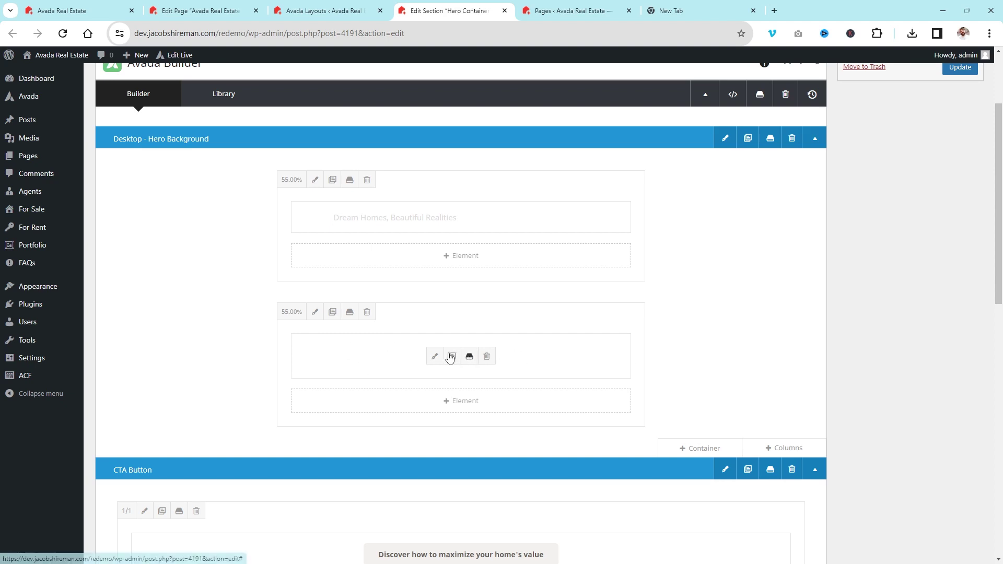
Step: Try adding a Code Block design element below the Avada Form in the hero container, and cancel it
{"action": "left_click", "coordinate": [484, 400]}
{"action": "left_click", "coordinate": [285, 124]}
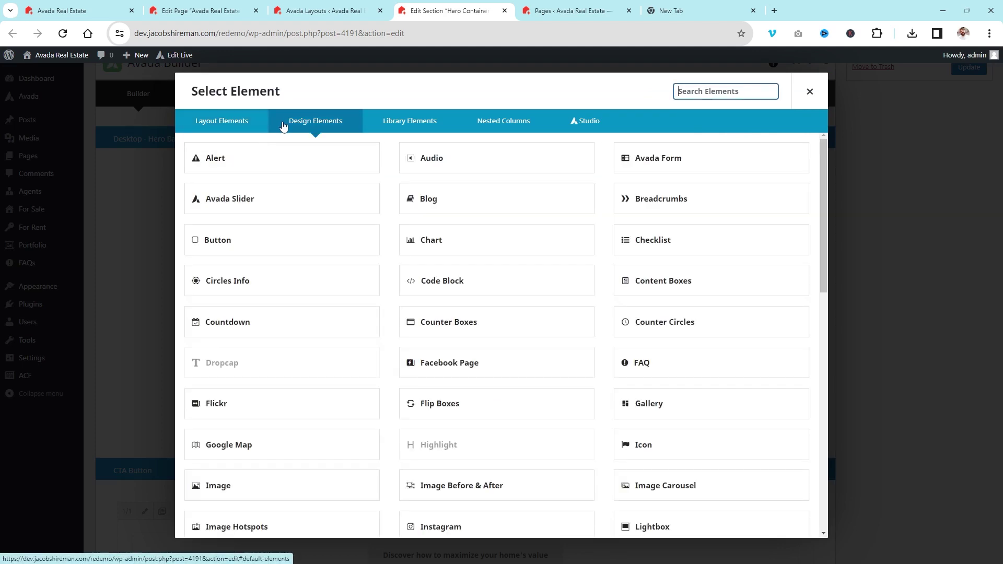
{"action": "left_click", "coordinate": [511, 289]}
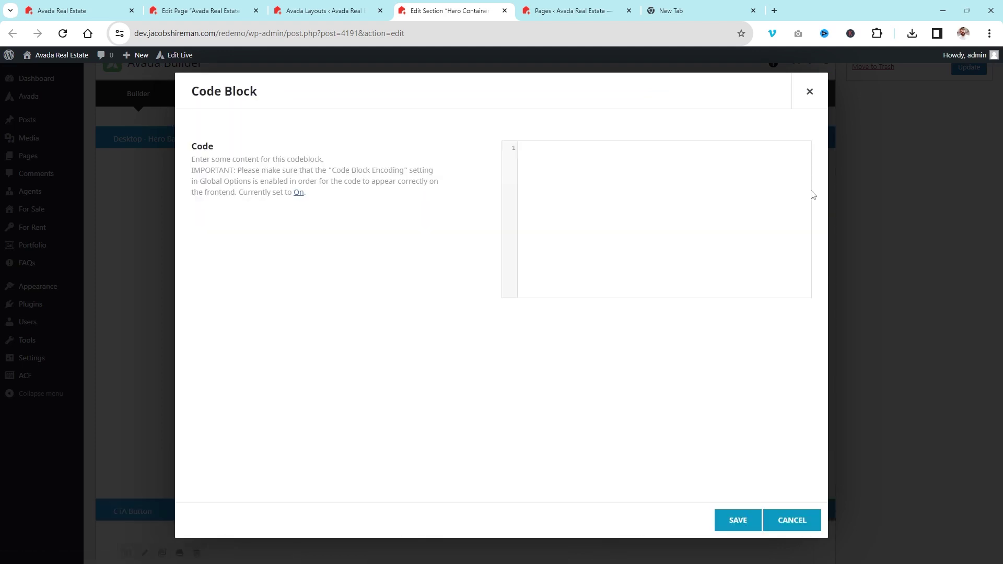
{"action": "left_click", "coordinate": [792, 520]}
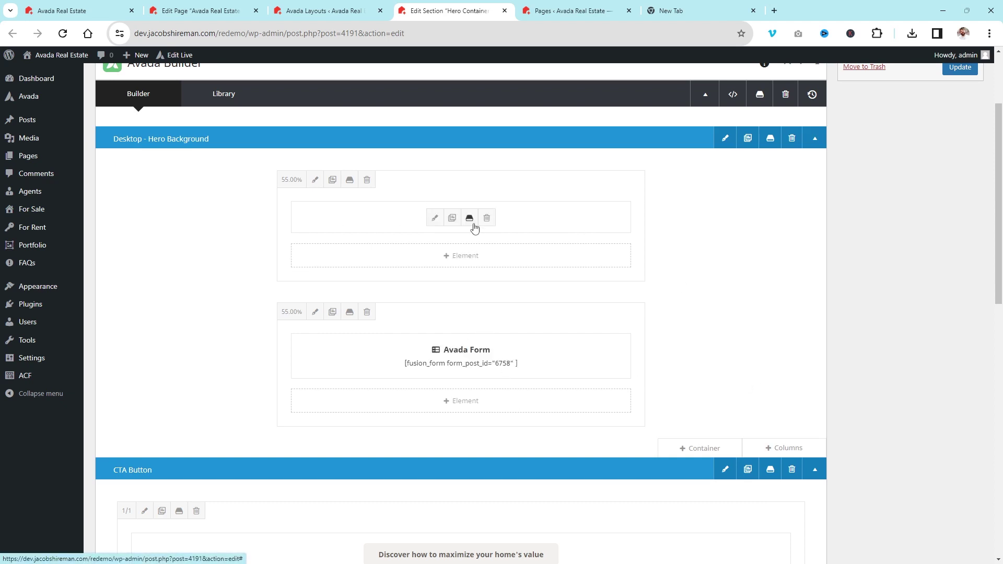
{"action": "scroll", "coordinate": [604, 223], "scroll_direction": "down", "scroll_amount": 5}
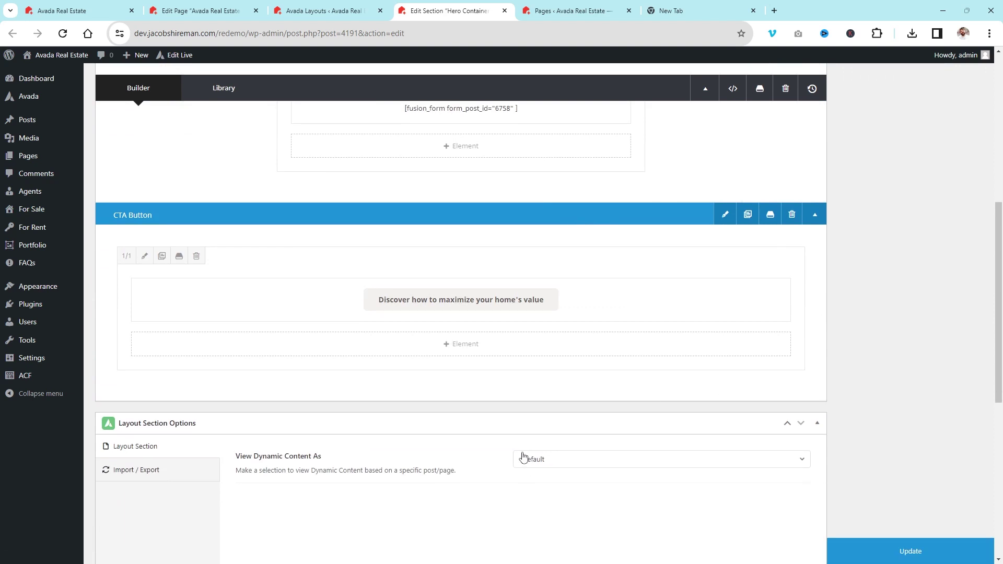
Step: Close the Hero Container section editor and collapse the Features container in the Avada Real Estate Home page editor
{"action": "scroll", "coordinate": [523, 366], "scroll_direction": "up", "scroll_amount": 8}
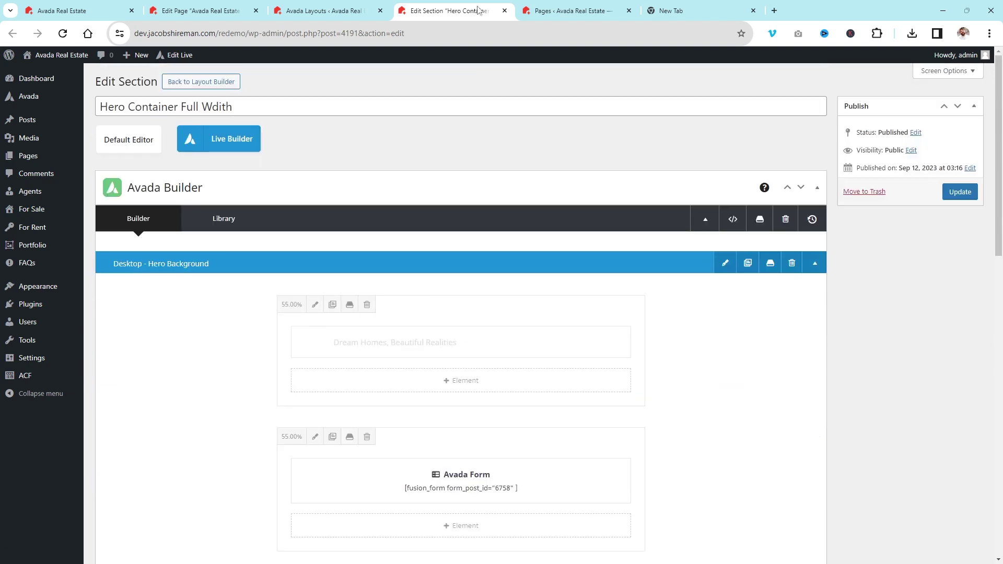
{"action": "left_click", "coordinate": [504, 11]}
{"action": "left_click", "coordinate": [219, 10]}
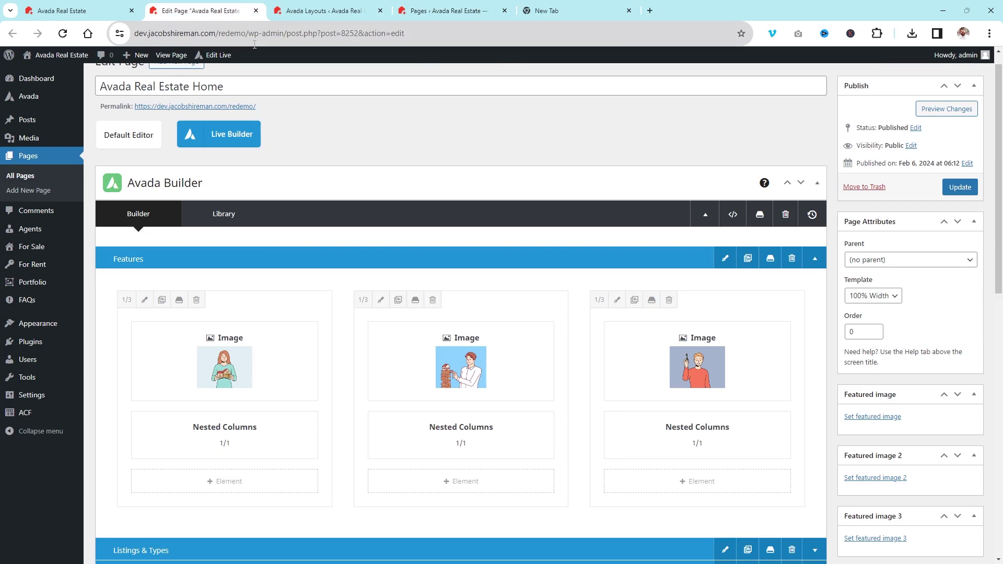
{"action": "scroll", "coordinate": [246, 219], "scroll_direction": "up", "scroll_amount": 1}
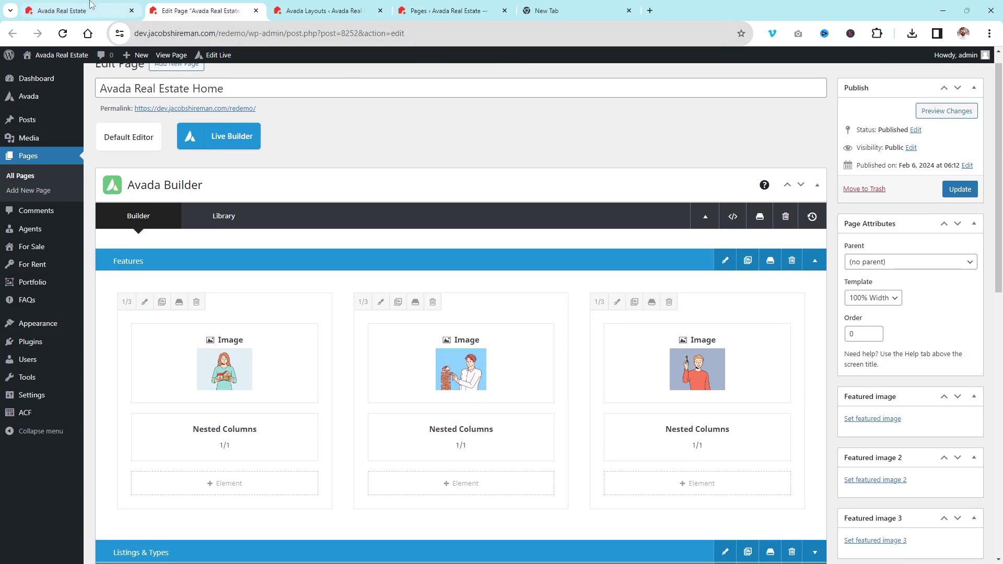
{"action": "left_click", "coordinate": [97, 10]}
{"action": "left_click", "coordinate": [275, 7]}
{"action": "left_click", "coordinate": [209, 10]}
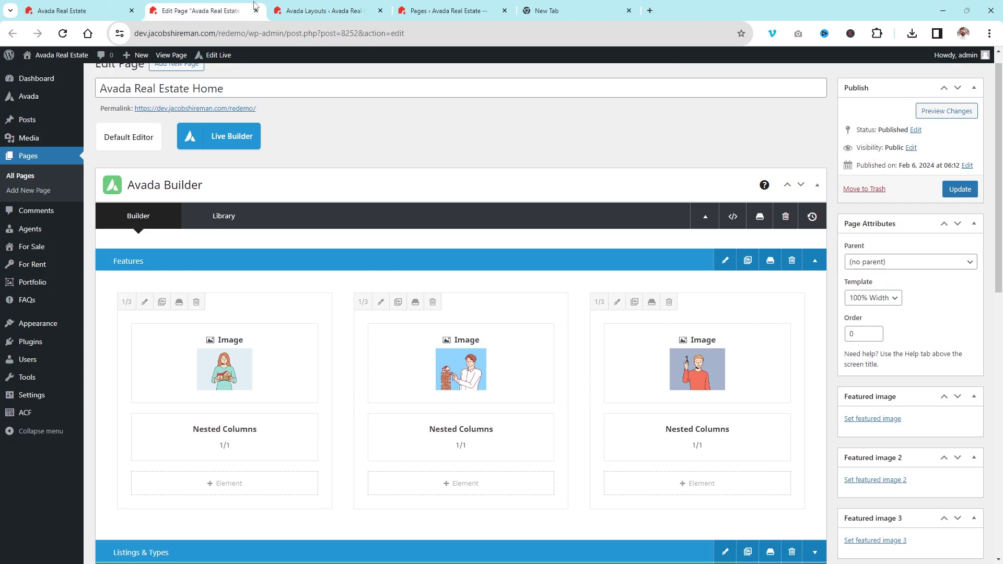
{"action": "left_click", "coordinate": [814, 261]}
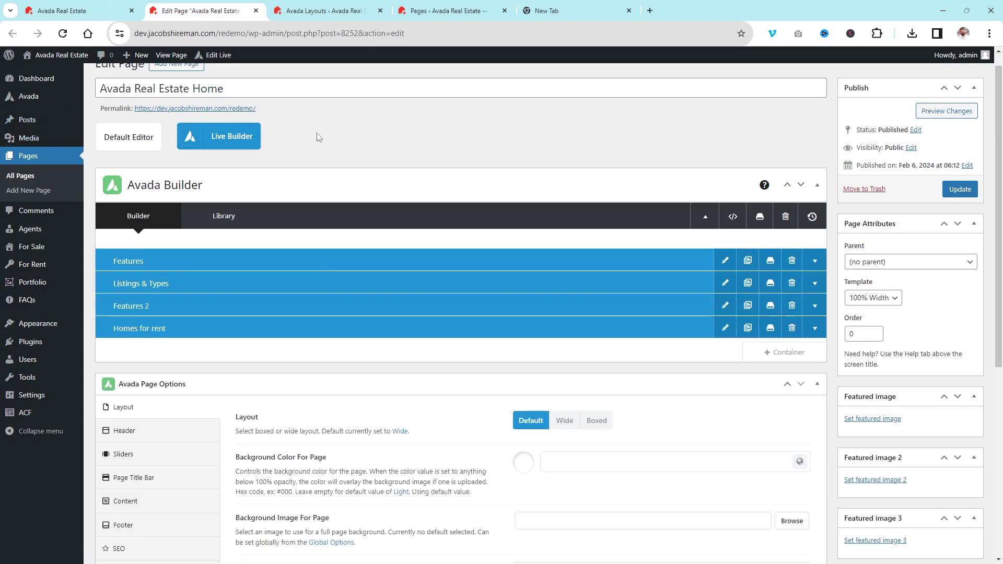
Step: Open the Avada Real Estate Home page in the Live Builder in a new browser tab
{"action": "right_click", "coordinate": [218, 137]}
{"action": "left_click", "coordinate": [242, 152]}
{"action": "left_click", "coordinate": [330, 5]}
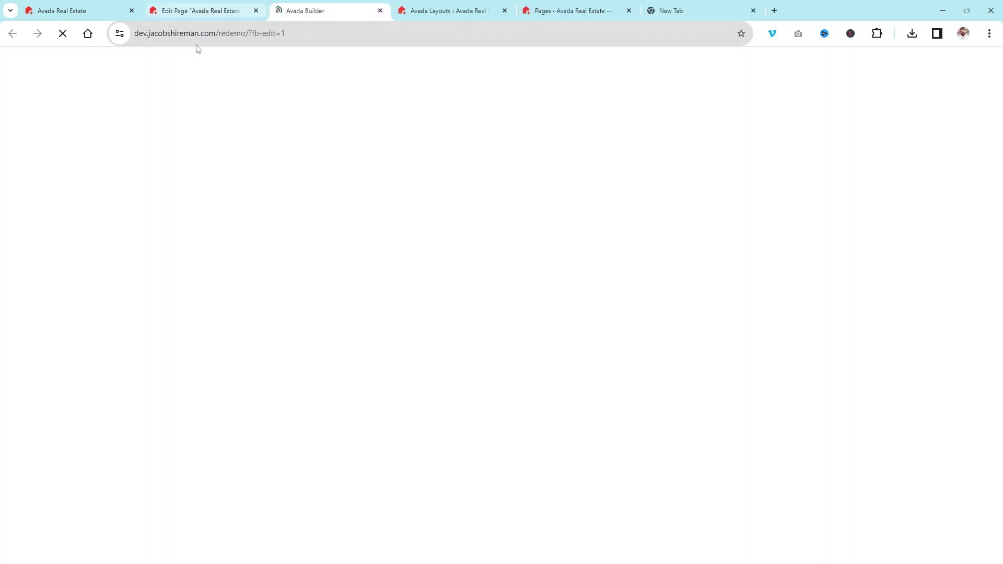
{"action": "left_click", "coordinate": [210, 11]}
{"action": "left_click", "coordinate": [296, 17]}
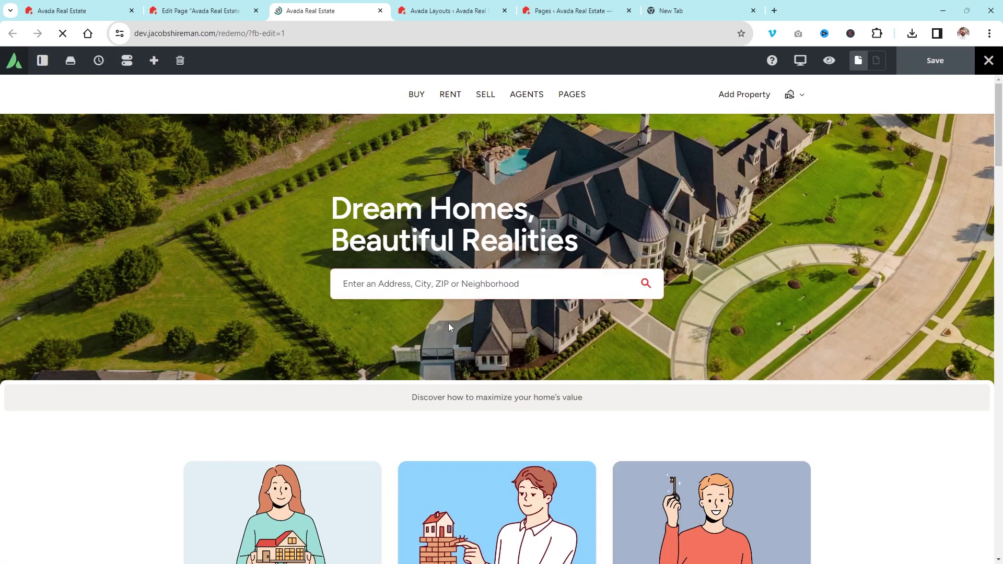
Step: Change the Rent A Home card's title to "Lease A Home" and finish editing its nested column
{"action": "scroll", "coordinate": [433, 323], "scroll_direction": "down", "scroll_amount": 3}
{"action": "scroll", "coordinate": [418, 323], "scroll_direction": "down", "scroll_amount": 3}
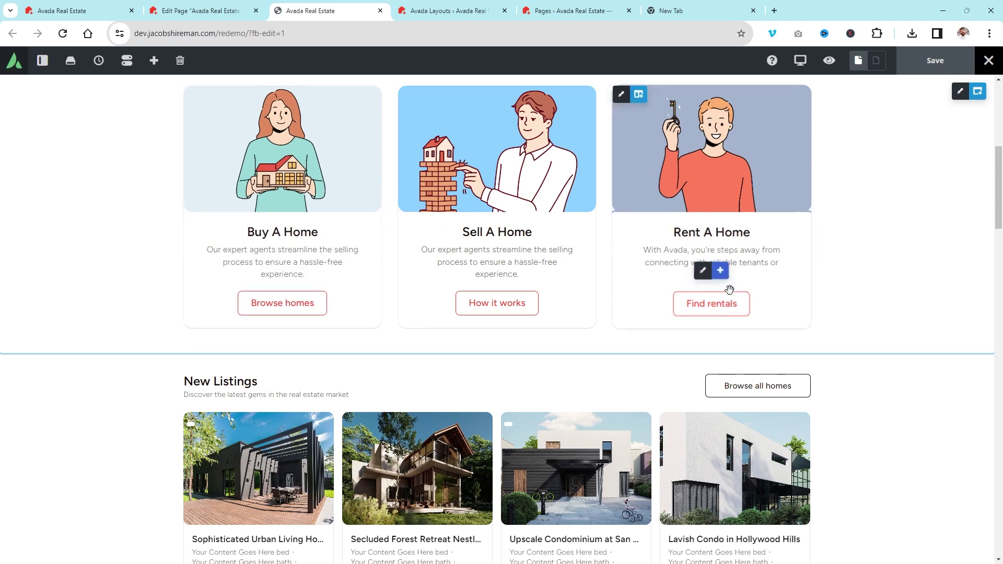
{"action": "left_click", "coordinate": [703, 271]}
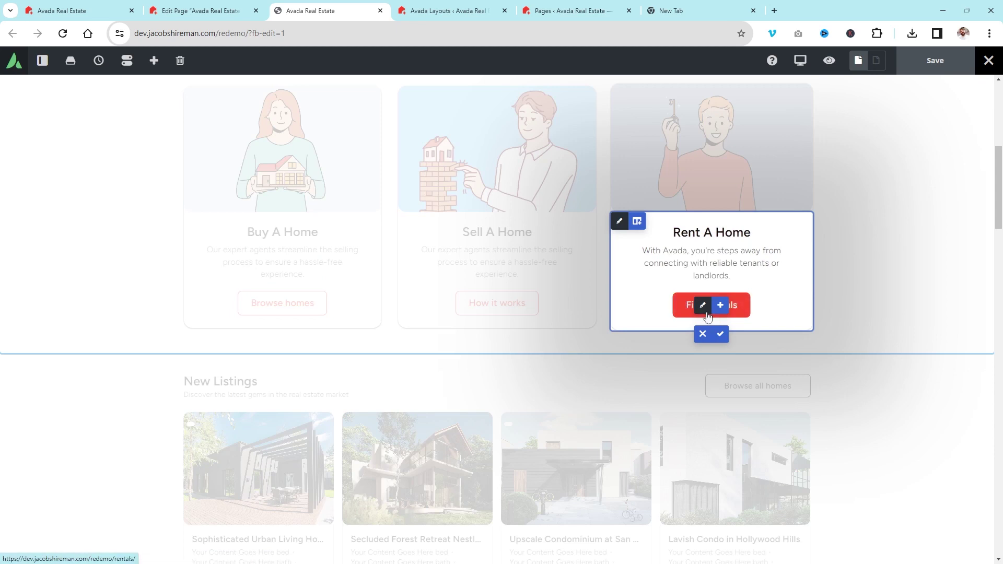
{"action": "left_click", "coordinate": [702, 235]}
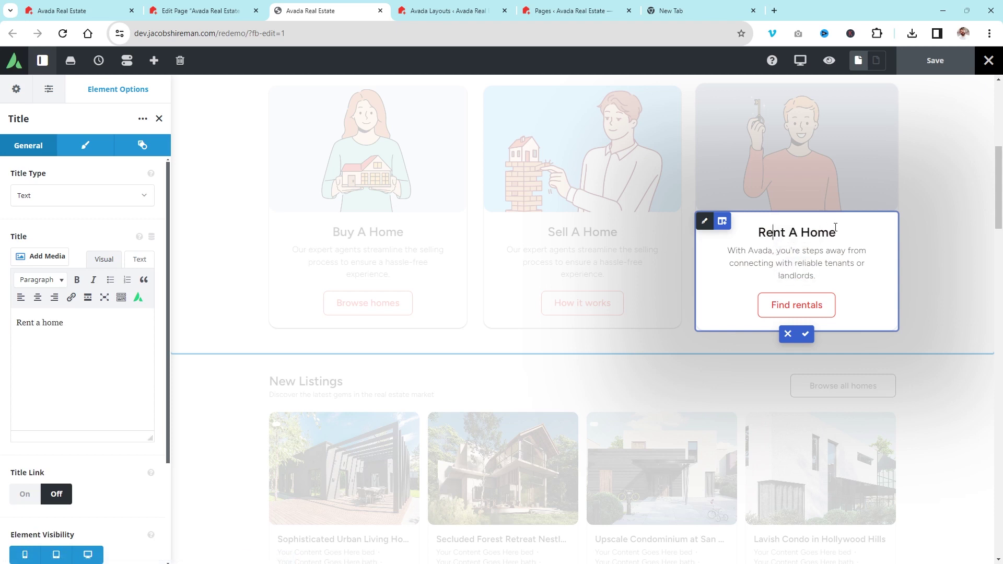
{"action": "key", "text": "shift+Left"}
{"action": "key", "text": "shift+Left"}
{"action": "key", "text": "shift+Left"}
{"action": "key", "text": "shift+Left"}
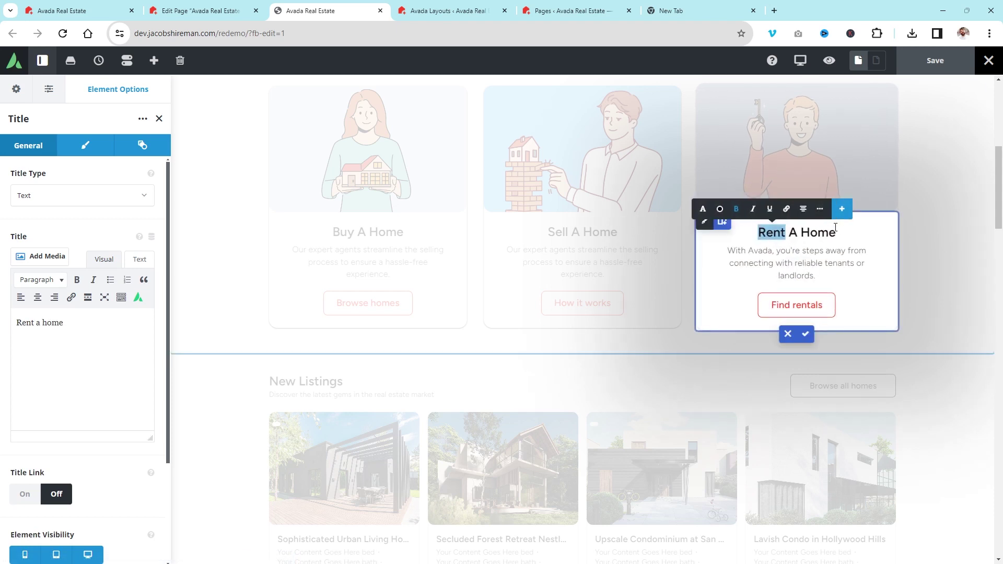
{"action": "type", "text": "Lease"}
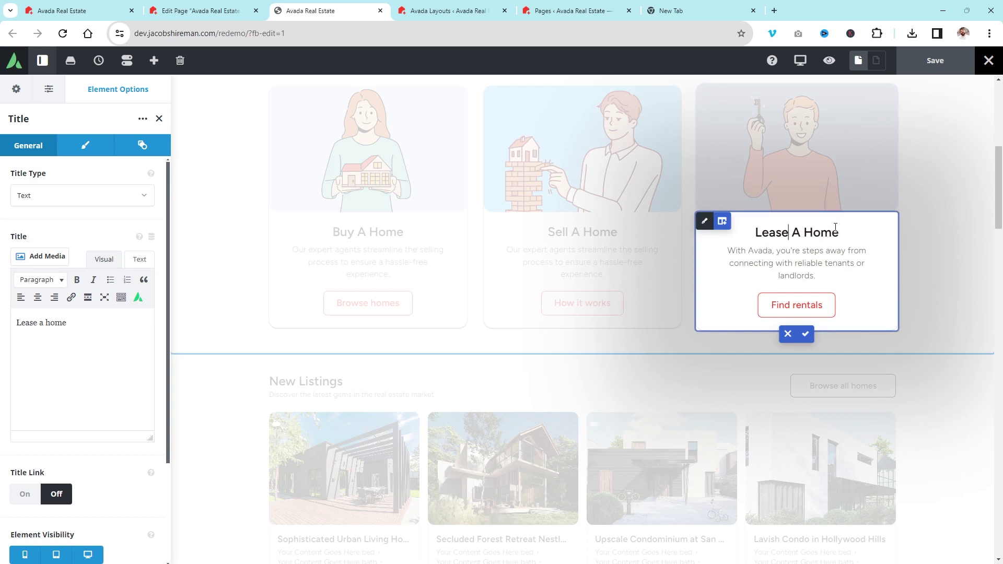
{"action": "left_click", "coordinate": [805, 334]}
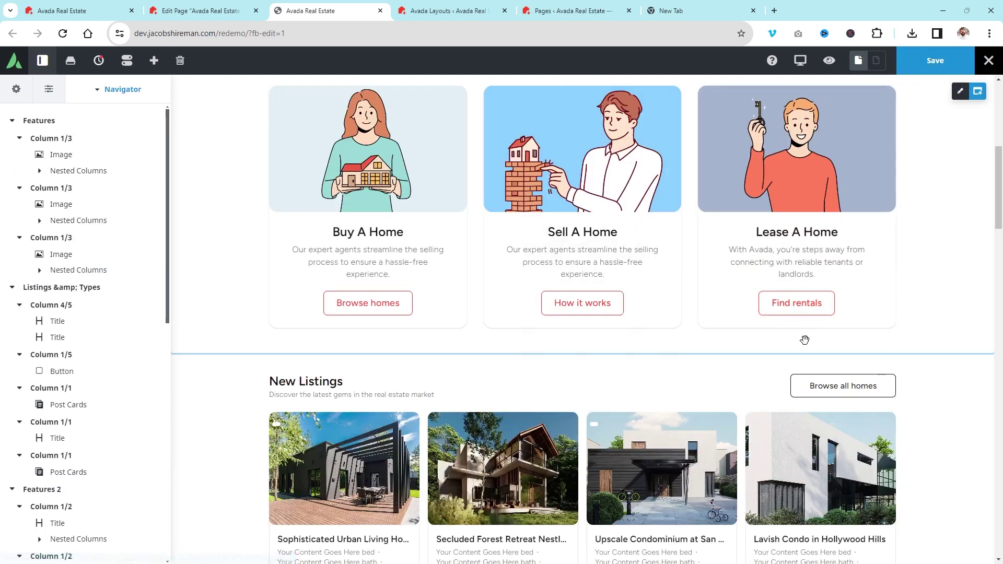
Step: Review the page down to the Decades of expertise text and preview the hero and feature cards at tablet size
{"action": "scroll", "coordinate": [769, 278], "scroll_direction": "down", "scroll_amount": 9}
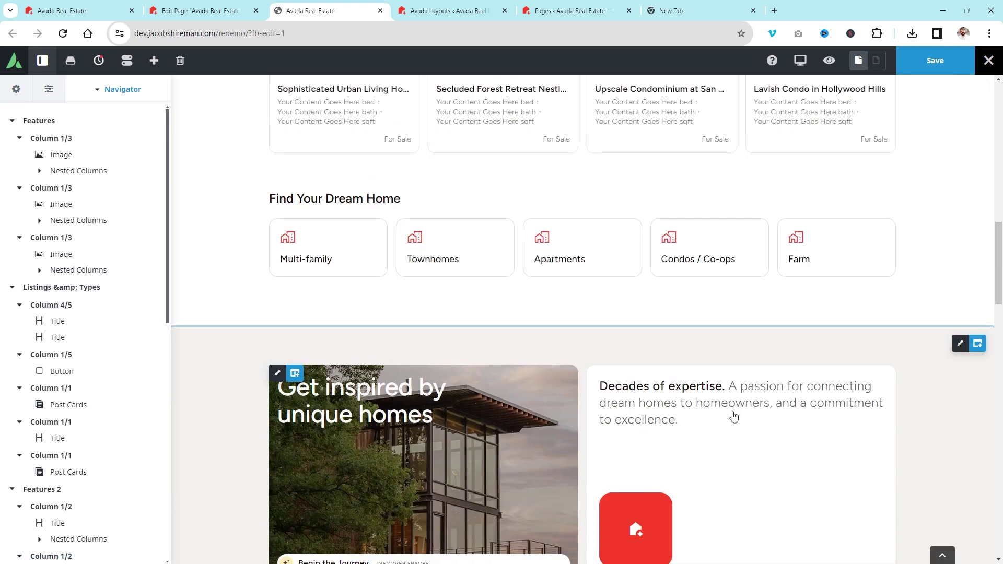
{"action": "scroll", "coordinate": [739, 397], "scroll_direction": "down", "scroll_amount": 1}
{"action": "left_click_drag", "start_coordinate": [677, 393], "coordinate": [752, 354]}
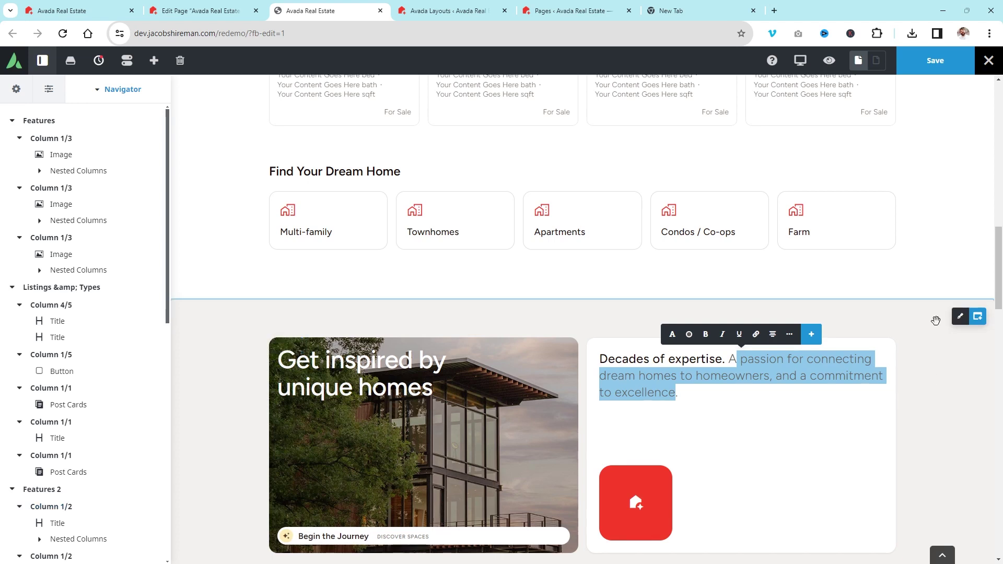
{"action": "scroll", "coordinate": [939, 345], "scroll_direction": "up", "scroll_amount": 15}
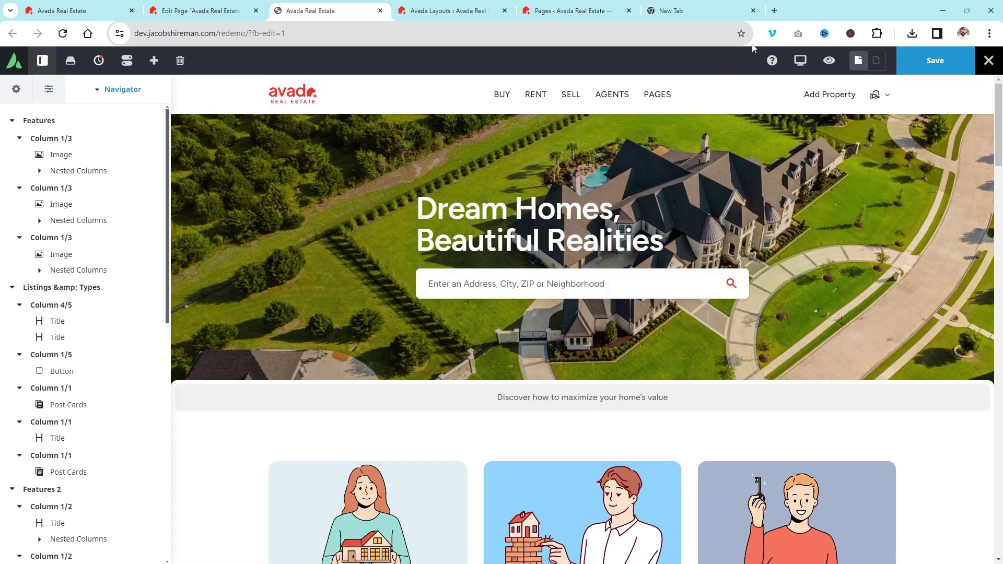
{"action": "left_click", "coordinate": [805, 65]}
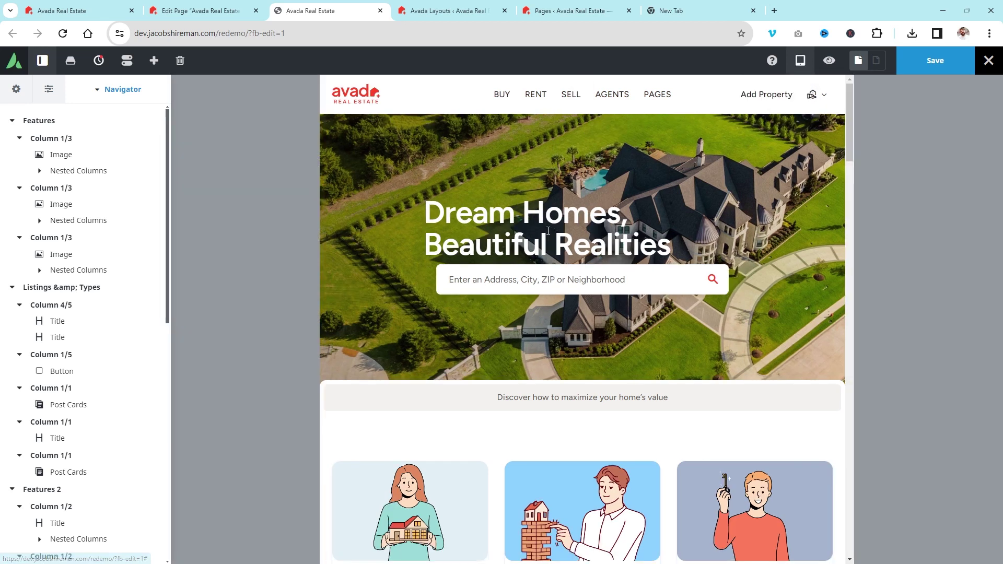
{"action": "scroll", "coordinate": [548, 200], "scroll_direction": "down", "scroll_amount": 5}
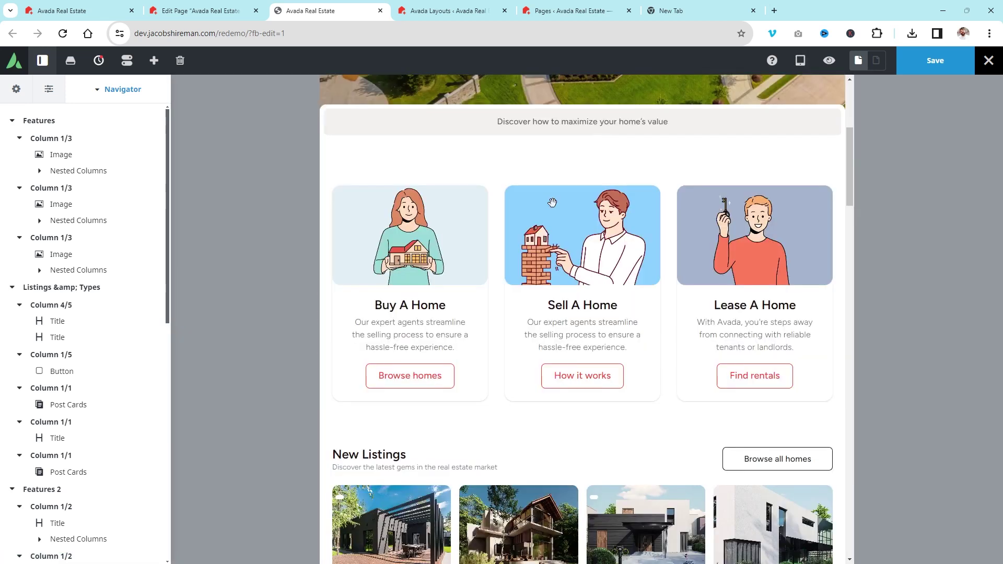
{"action": "scroll", "coordinate": [768, 309], "scroll_direction": "up", "scroll_amount": 4}
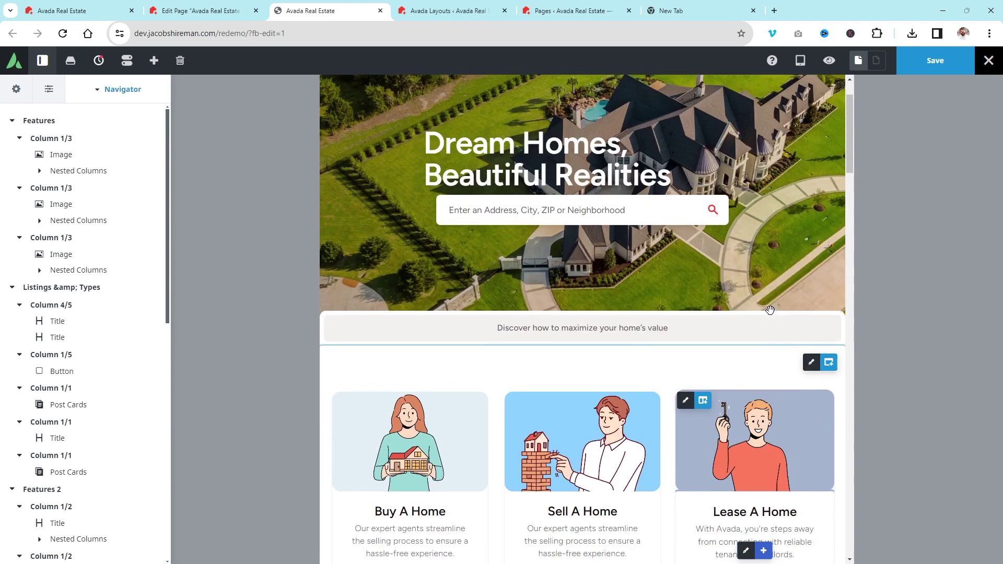
{"action": "scroll", "coordinate": [721, 282], "scroll_direction": "down", "scroll_amount": 2}
{"action": "scroll", "coordinate": [667, 253], "scroll_direction": "down", "scroll_amount": 3}
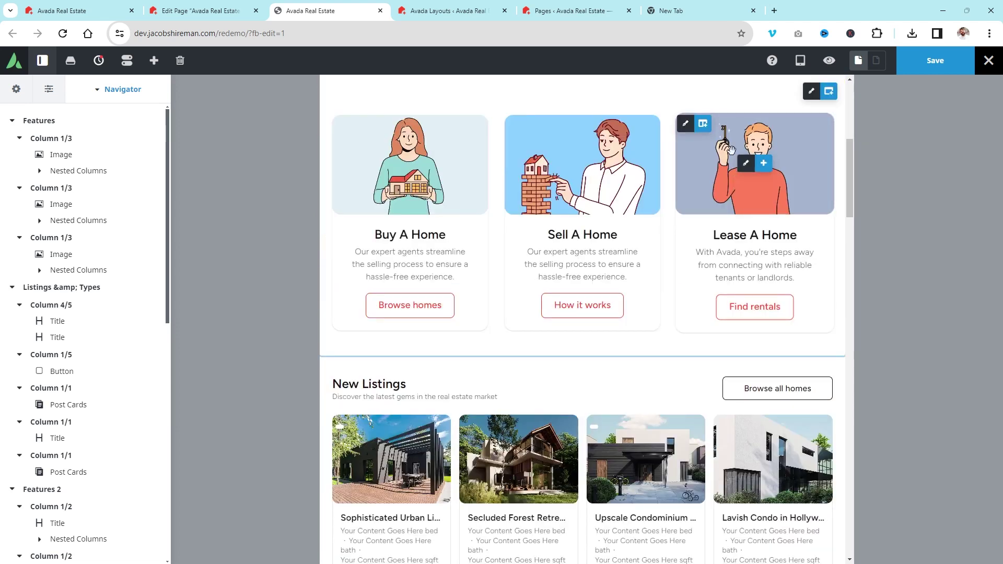
Step: Duplicate the third column of the Features container in the home page's back-end editor and delete the copy
{"action": "left_click", "coordinate": [188, 10]}
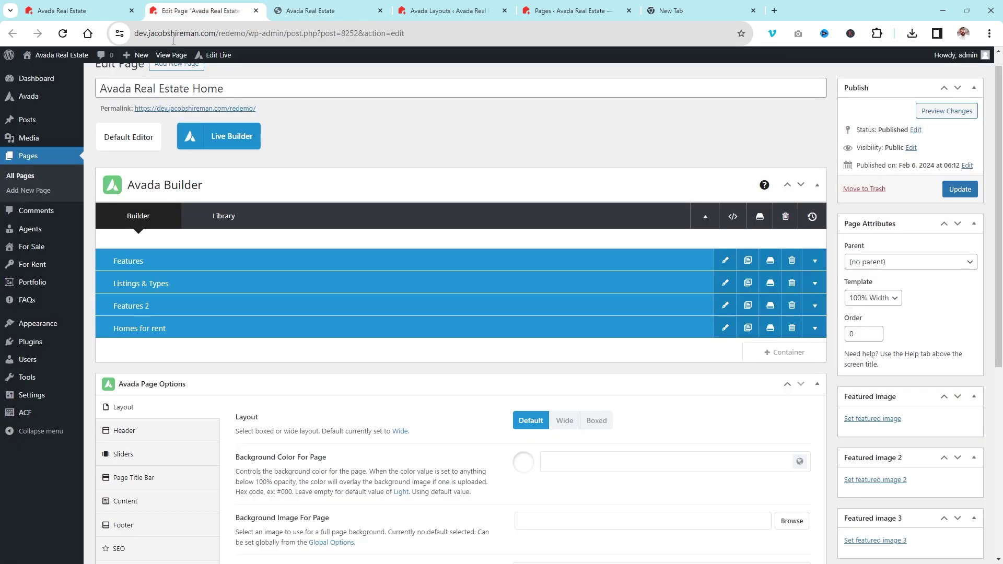
{"action": "left_click", "coordinate": [815, 260]}
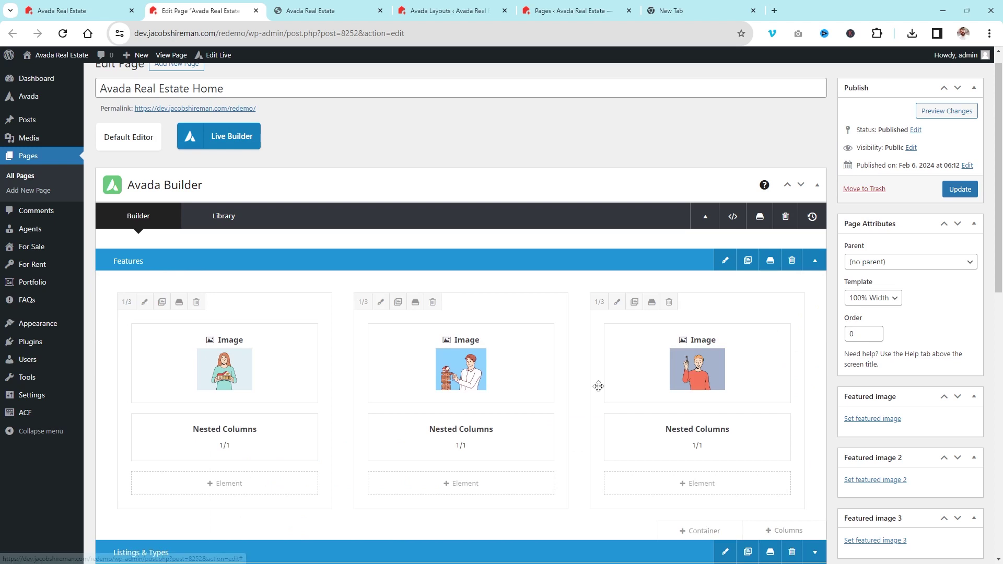
{"action": "scroll", "coordinate": [598, 386], "scroll_direction": "down", "scroll_amount": 3}
{"action": "left_click", "coordinate": [635, 147]}
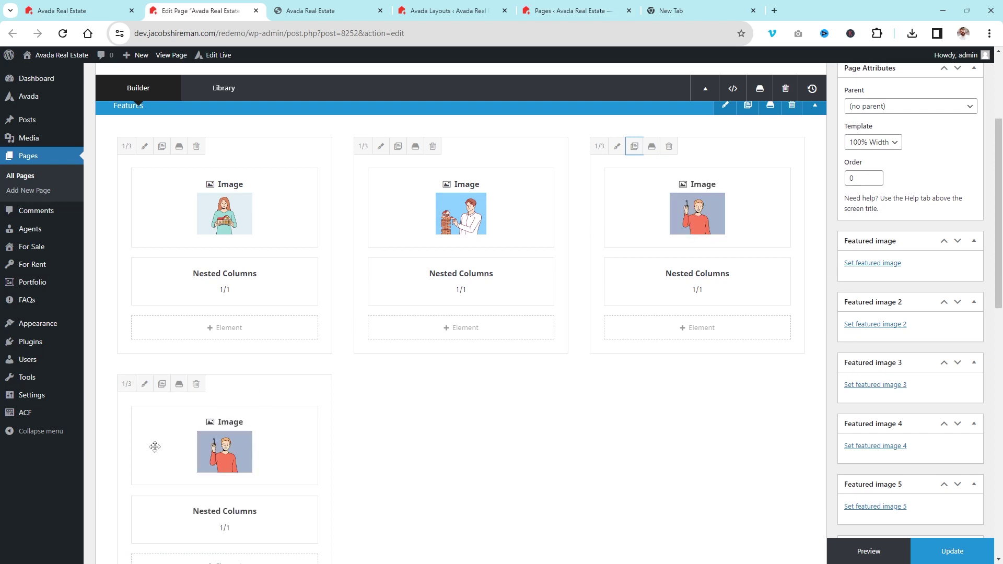
{"action": "left_click", "coordinate": [196, 384]}
{"action": "left_click", "coordinate": [123, 5]}
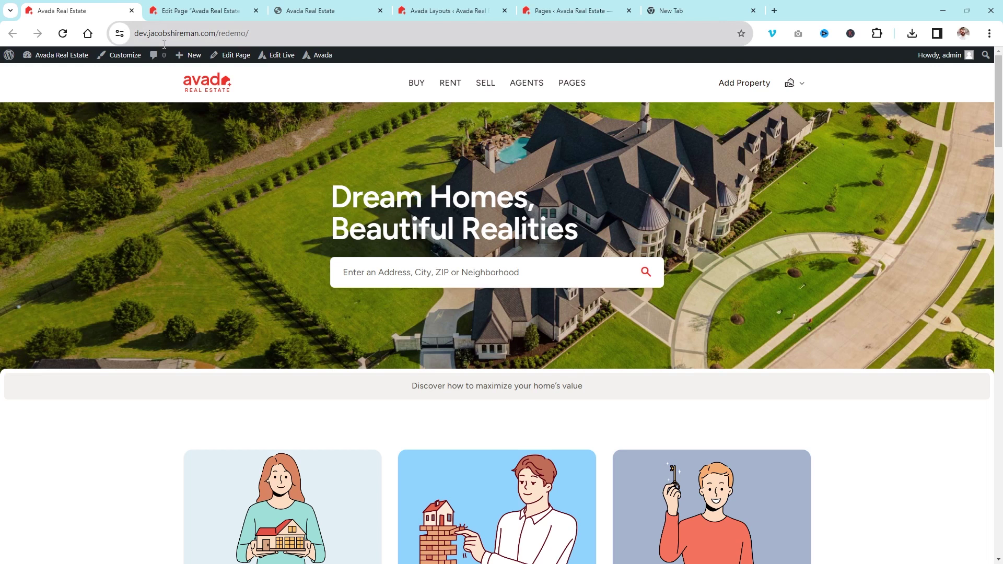
{"action": "mouse_move", "coordinate": [189, 56]}
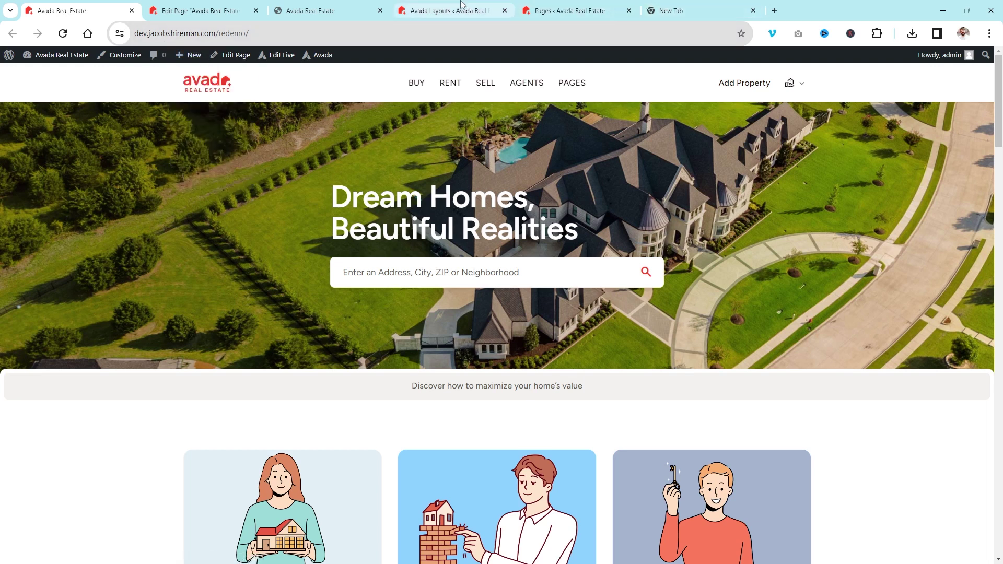
{"action": "left_click", "coordinate": [538, 6]}
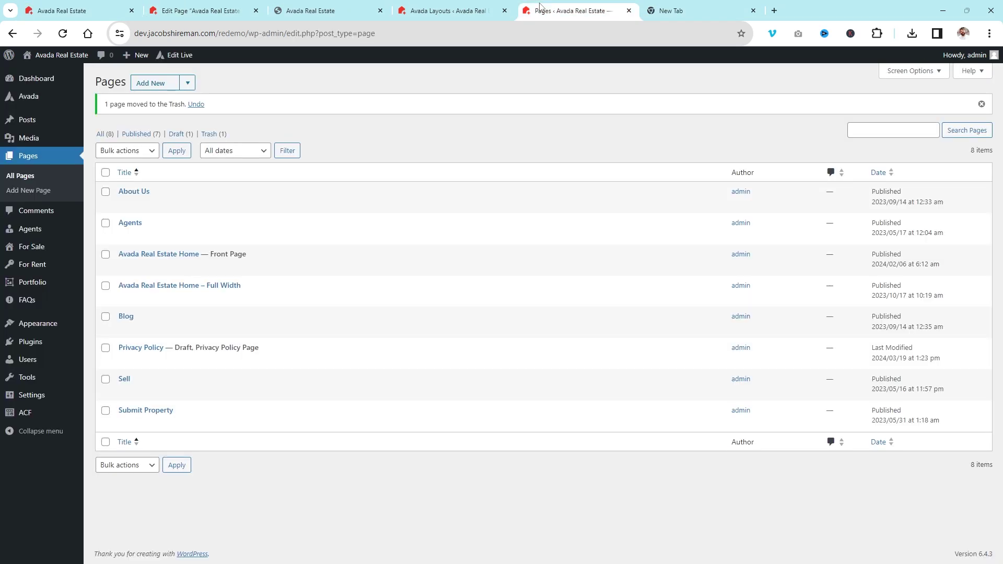
{"action": "left_click", "coordinate": [425, 5]}
{"action": "left_click", "coordinate": [124, 12]}
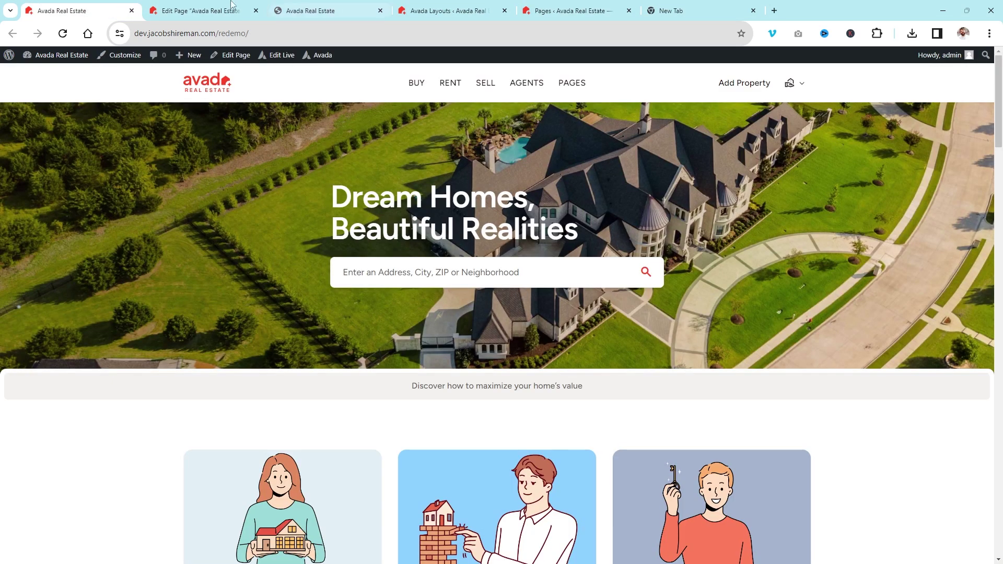
{"action": "left_click", "coordinate": [199, 11]}
Step: Preview the home page at mobile size in the Live Builder and examine the stacked feature cards
{"action": "left_click", "coordinate": [324, 10]}
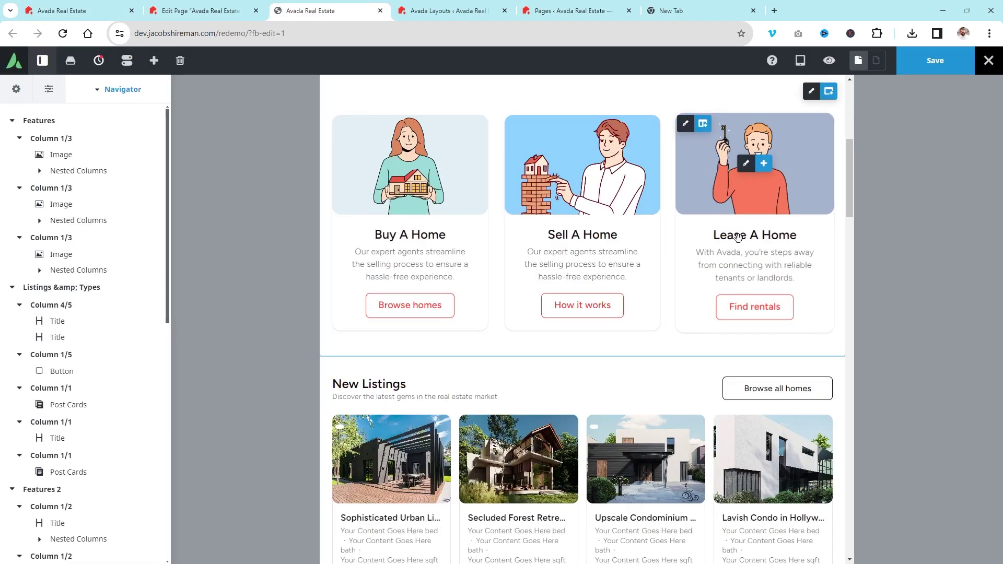
{"action": "mouse_move", "coordinate": [799, 61]}
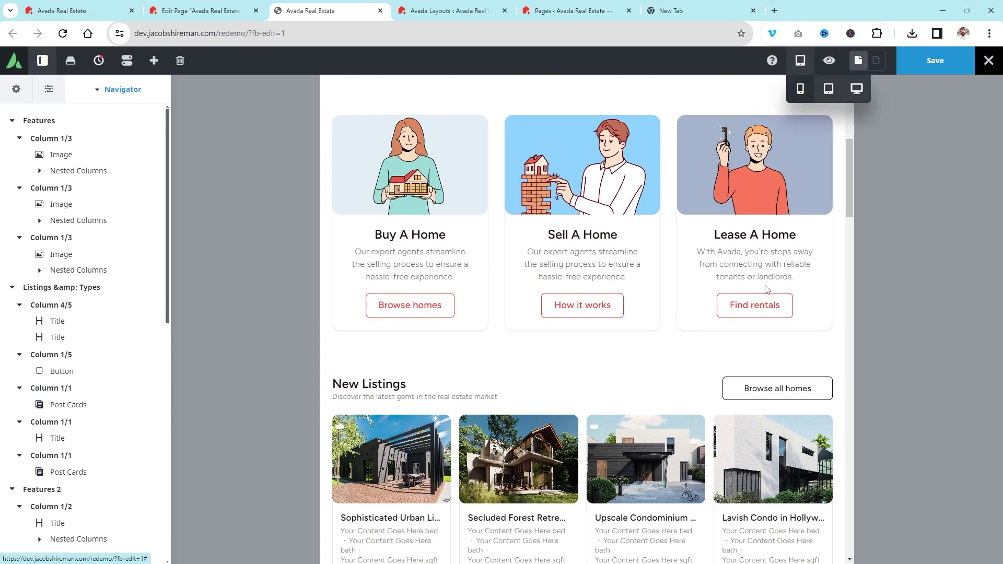
{"action": "scroll", "coordinate": [655, 259], "scroll_direction": "down", "scroll_amount": 10}
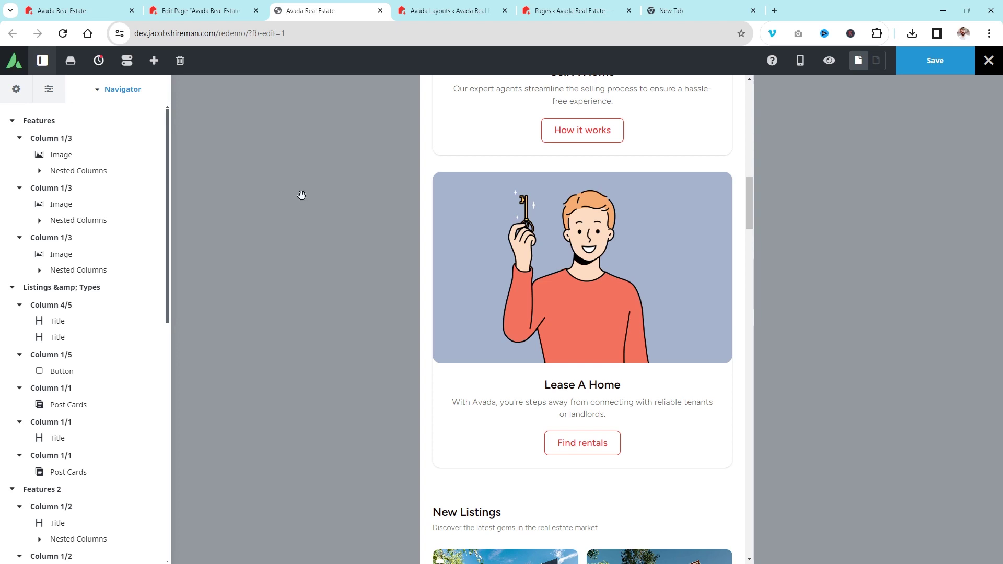
{"action": "scroll", "coordinate": [301, 195], "scroll_direction": "up", "scroll_amount": 3}
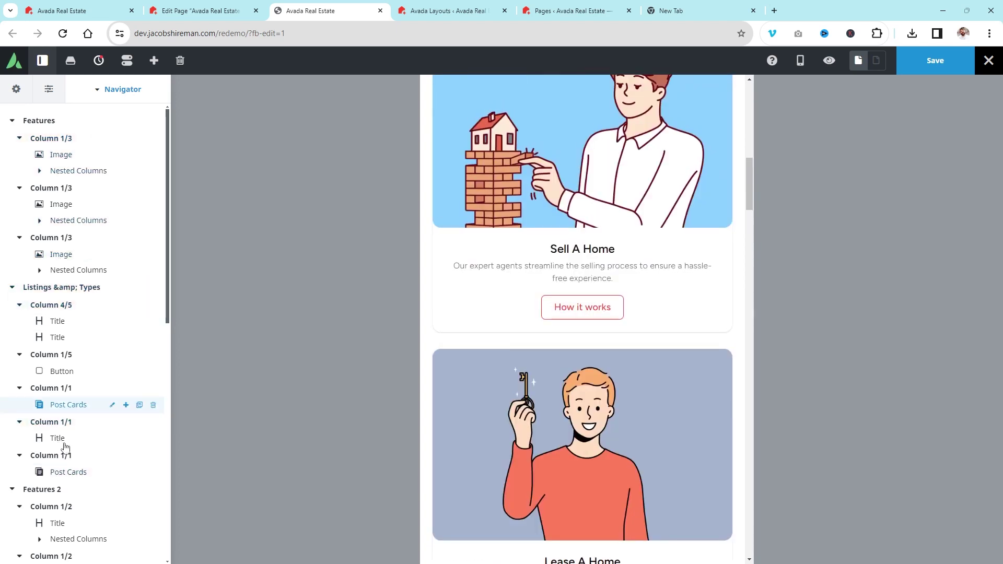
{"action": "scroll", "coordinate": [548, 130], "scroll_direction": "down", "scroll_amount": 2}
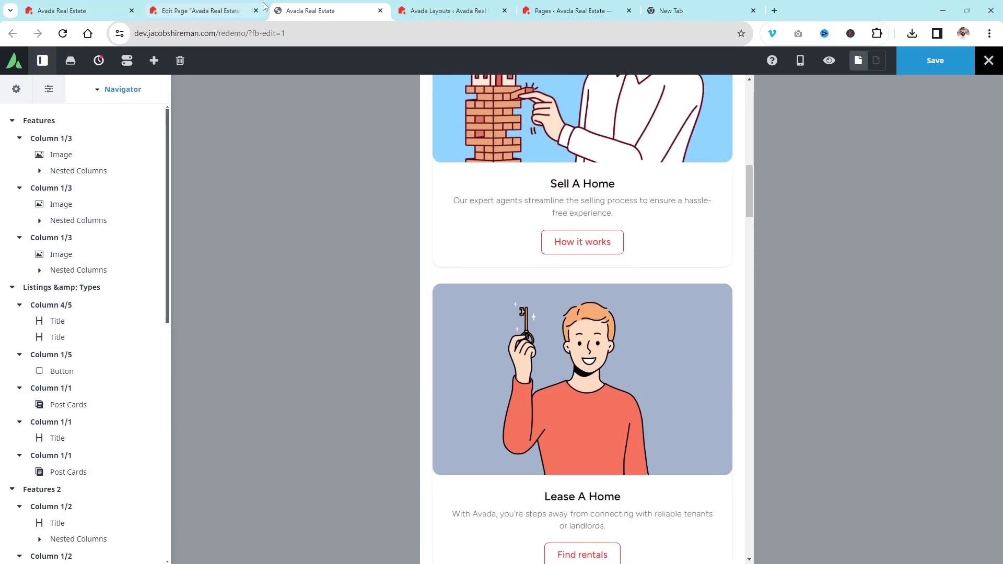
Step: Close the Live Builder without saving its changes and collapse the Features container in the page editor
{"action": "left_click", "coordinate": [380, 10]}
{"action": "left_click", "coordinate": [546, 99]}
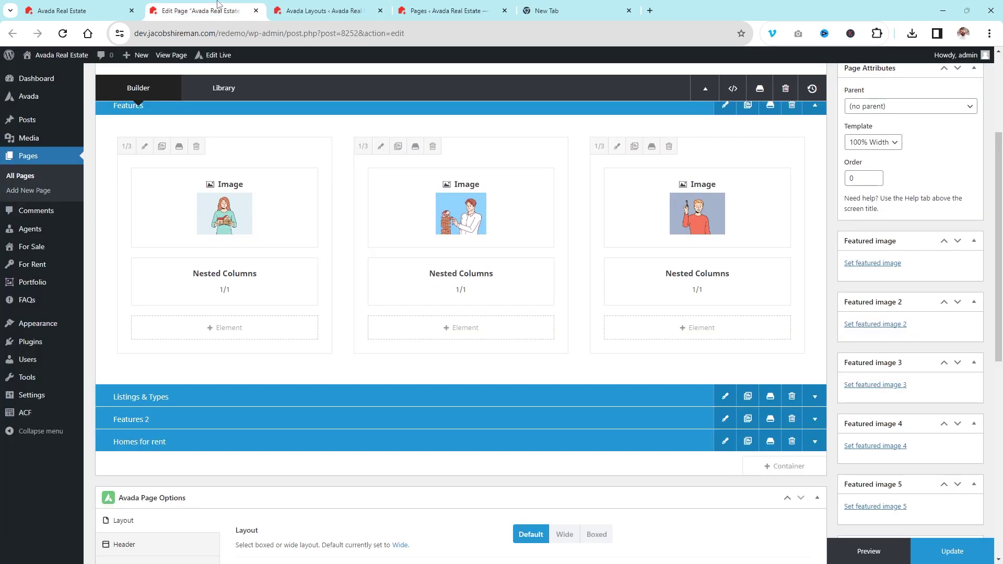
{"action": "scroll", "coordinate": [545, 310], "scroll_direction": "up", "scroll_amount": 4}
{"action": "scroll", "coordinate": [518, 309], "scroll_direction": "down", "scroll_amount": 3}
{"action": "scroll", "coordinate": [508, 303], "scroll_direction": "up", "scroll_amount": 1}
{"action": "left_click", "coordinate": [152, 184]}
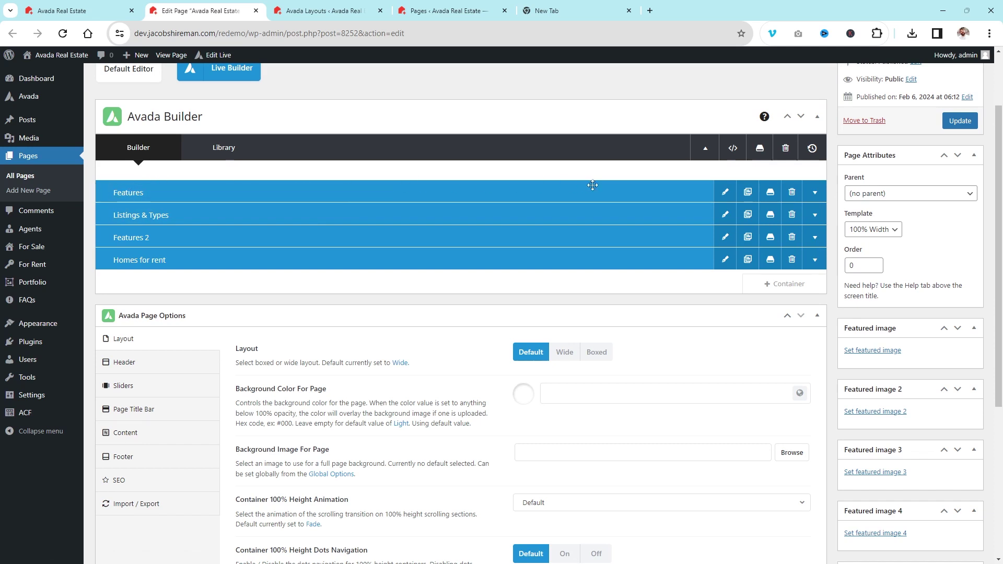
Step: Switch to the published Avada Real Estate home page
{"action": "left_click", "coordinate": [73, 11]}
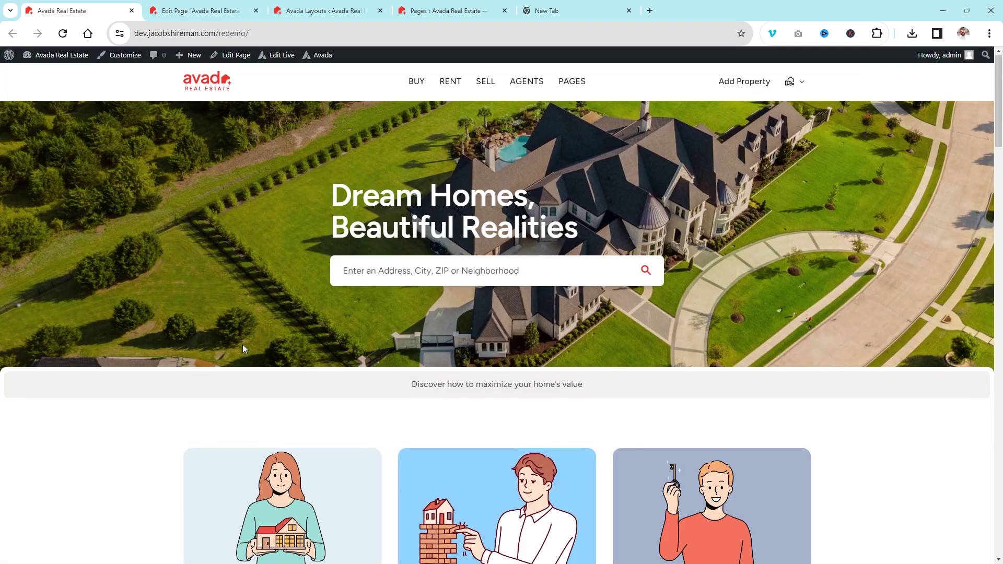
Step: Examine the feature cards and New Listings section on the published home page against the container list in the page editor
{"action": "scroll", "coordinate": [242, 346], "scroll_direction": "down", "scroll_amount": 6}
{"action": "scroll", "coordinate": [242, 347], "scroll_direction": "up", "scroll_amount": 3}
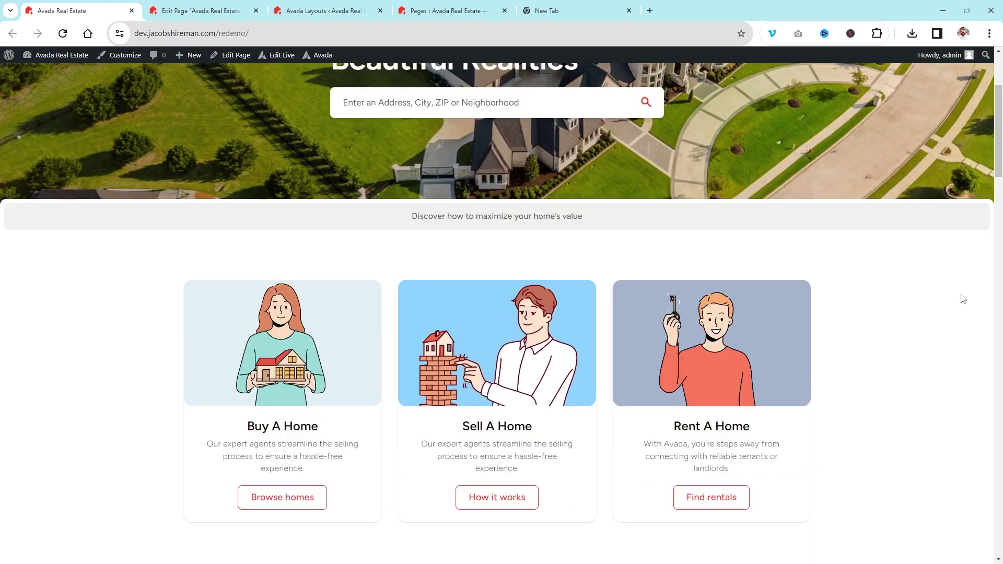
{"action": "scroll", "coordinate": [963, 298], "scroll_direction": "down", "scroll_amount": 5}
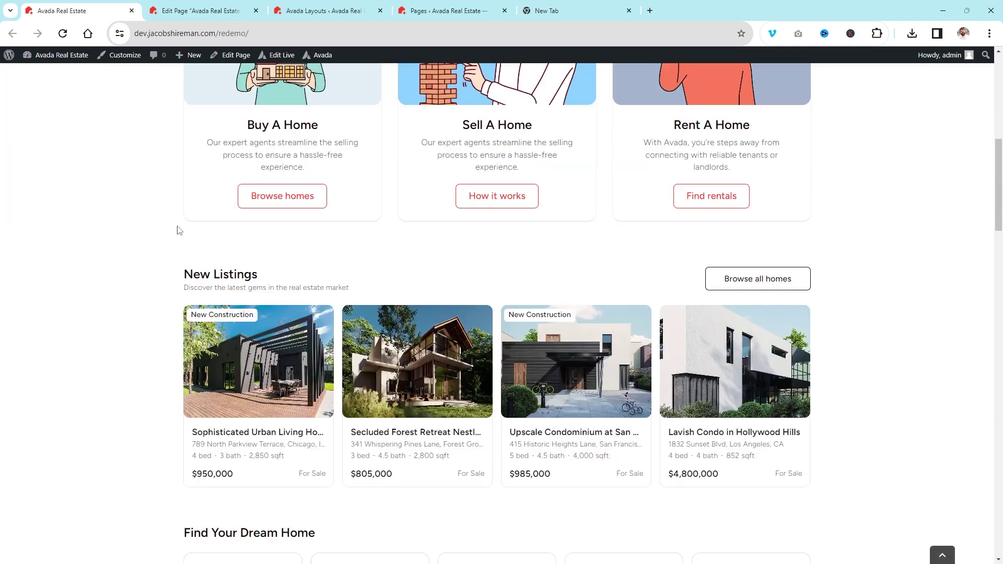
{"action": "scroll", "coordinate": [25, 240], "scroll_direction": "up", "scroll_amount": 3}
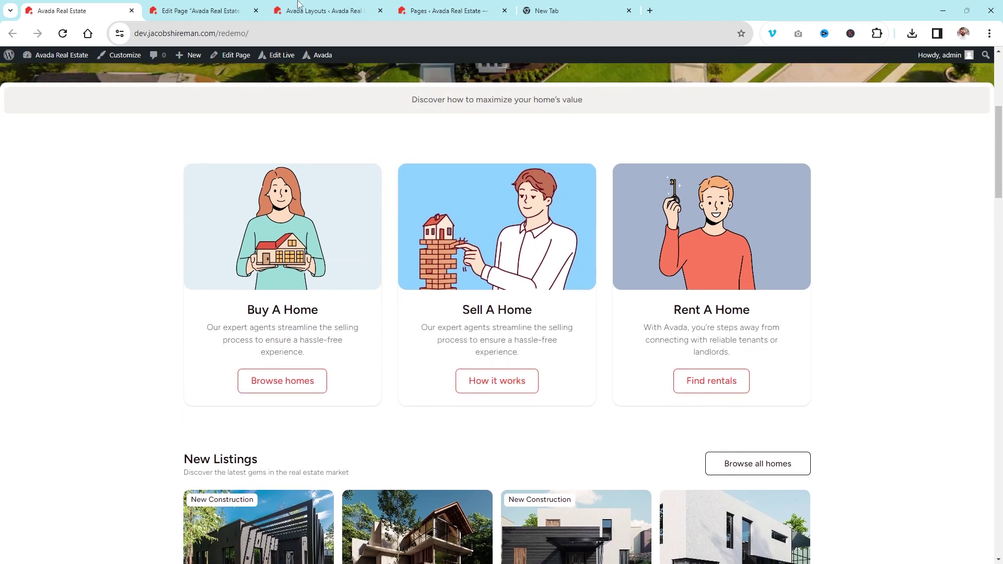
{"action": "left_click", "coordinate": [169, 8]}
{"action": "left_click", "coordinate": [294, 6]}
{"action": "left_click", "coordinate": [449, 10]}
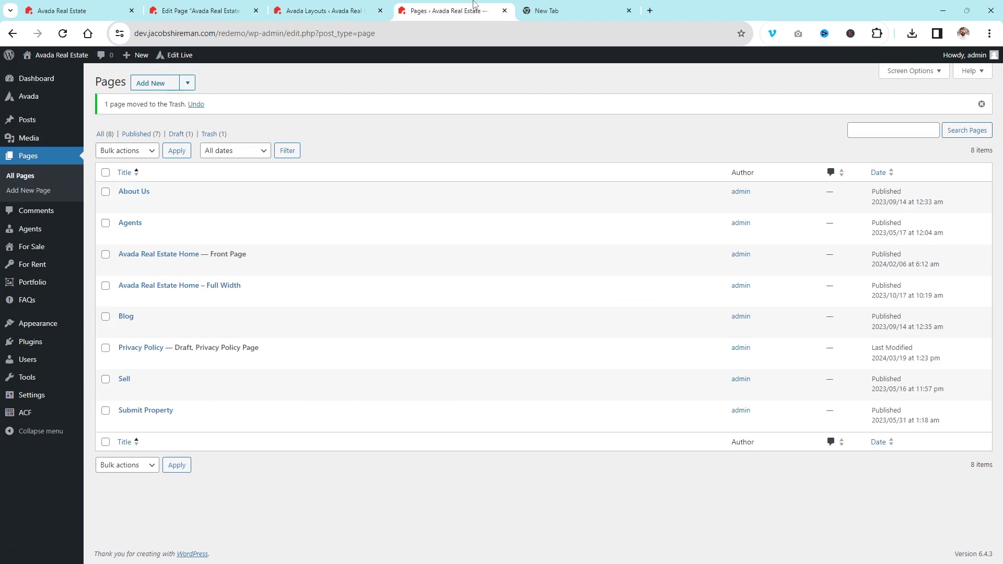
{"action": "left_click", "coordinate": [205, 7]}
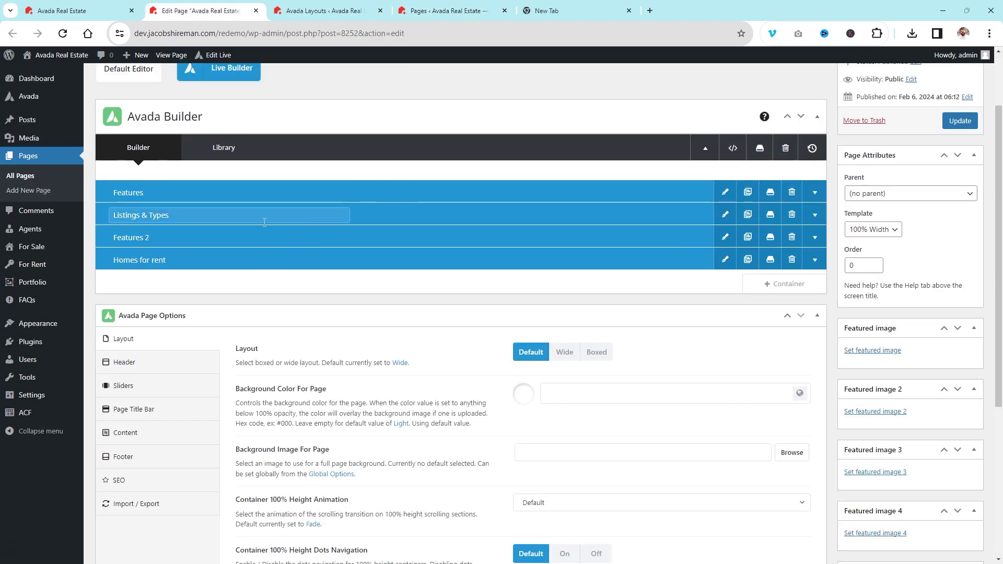
{"action": "left_click", "coordinate": [94, 10]}
{"action": "scroll", "coordinate": [161, 242], "scroll_direction": "down", "scroll_amount": 4}
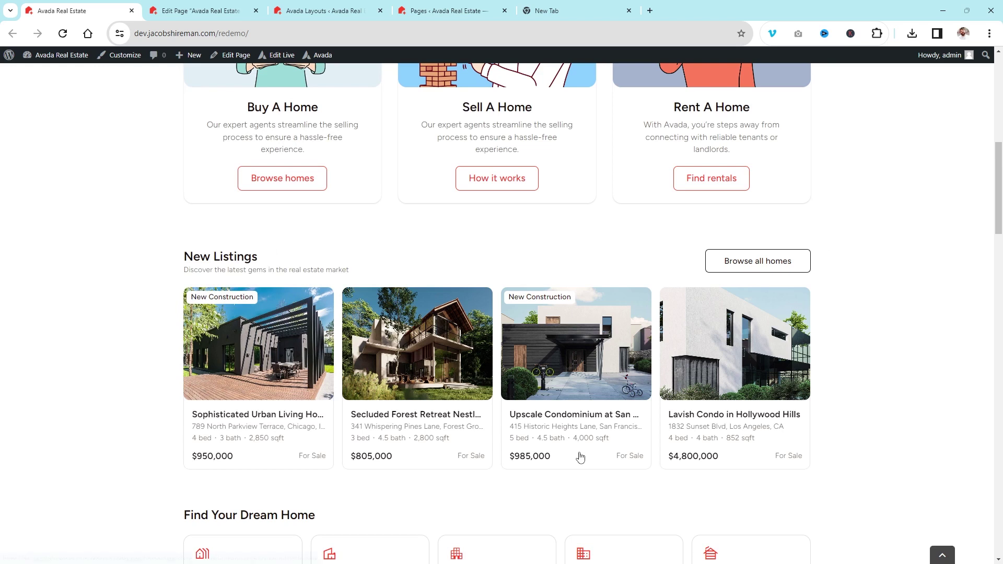
Step: Expand the Features container in the page editor and compare its columns with the feature cards on the published page
{"action": "left_click", "coordinate": [171, 6]}
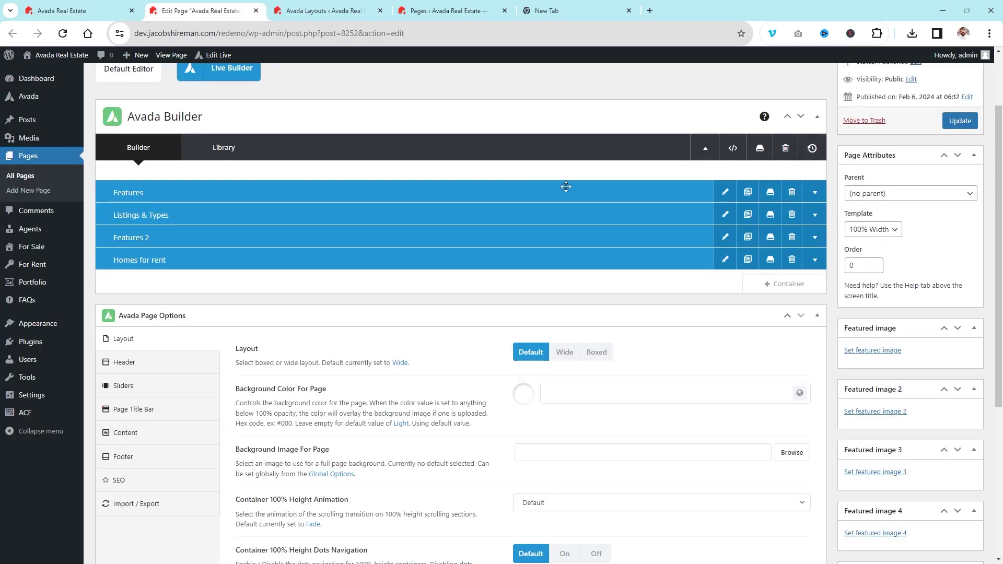
{"action": "left_click", "coordinate": [815, 192]}
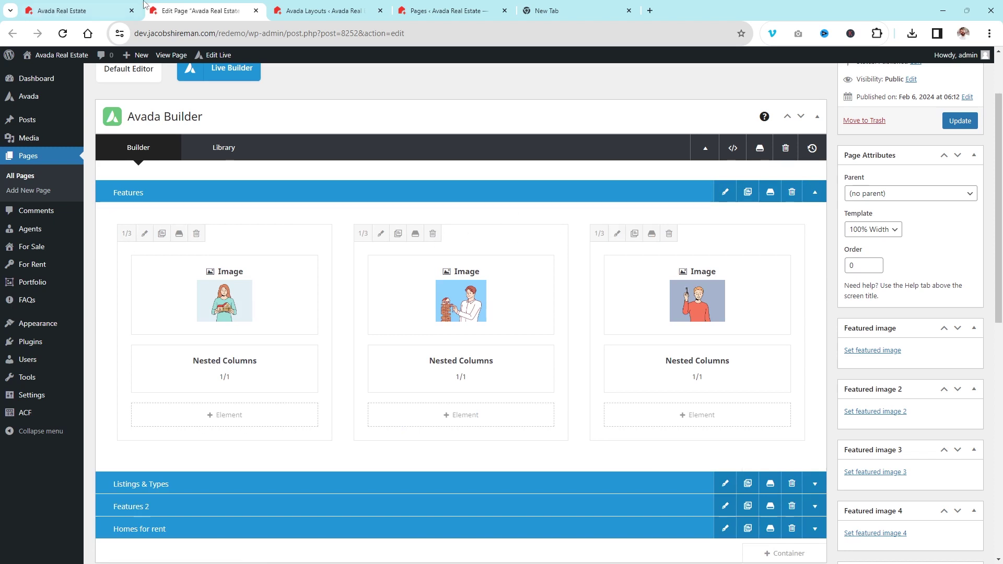
{"action": "left_click", "coordinate": [78, 7]}
{"action": "scroll", "coordinate": [313, 268], "scroll_direction": "up", "scroll_amount": 5}
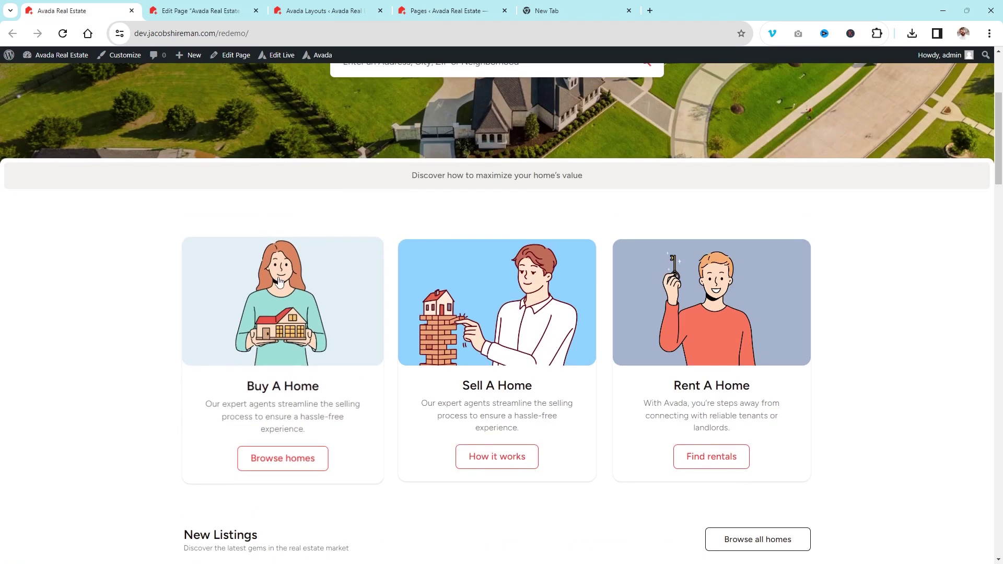
Step: View the nested columns of the Buy A Home card in the page editor and close them without saving
{"action": "left_click", "coordinate": [256, 4]}
{"action": "scroll", "coordinate": [200, 144], "scroll_direction": "down", "scroll_amount": 4}
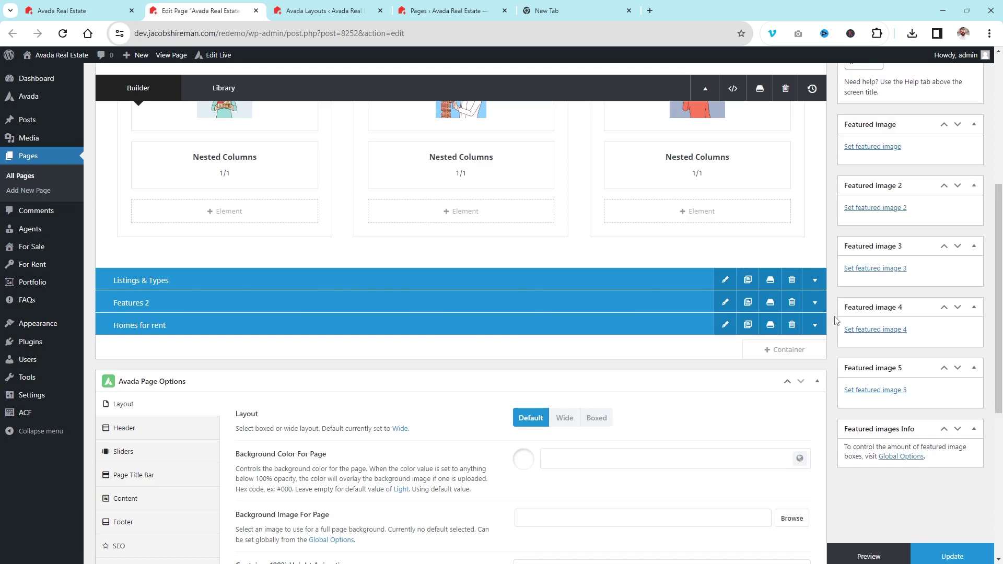
{"action": "left_click", "coordinate": [197, 166]}
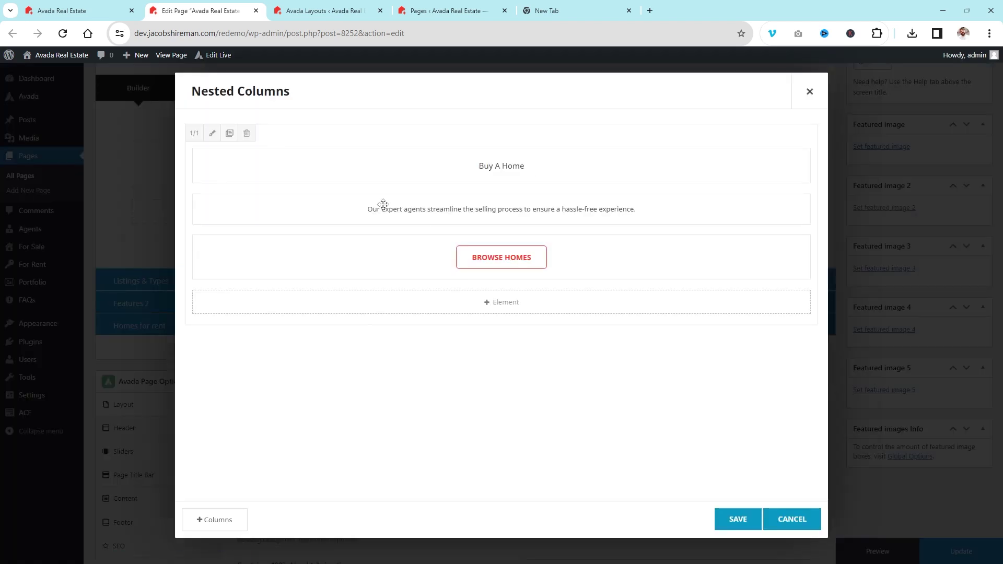
{"action": "left_click", "coordinate": [807, 531]}
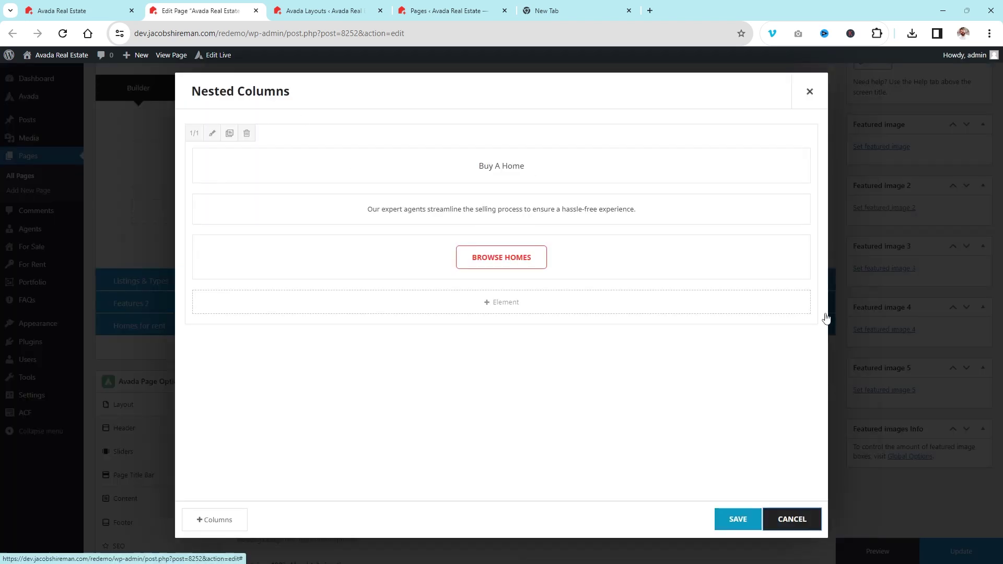
Step: Expand the Listings & Types container and examine its column widths and elements
{"action": "scroll", "coordinate": [472, 280], "scroll_direction": "down", "scroll_amount": 4}
{"action": "scroll", "coordinate": [203, 230], "scroll_direction": "up", "scroll_amount": 3}
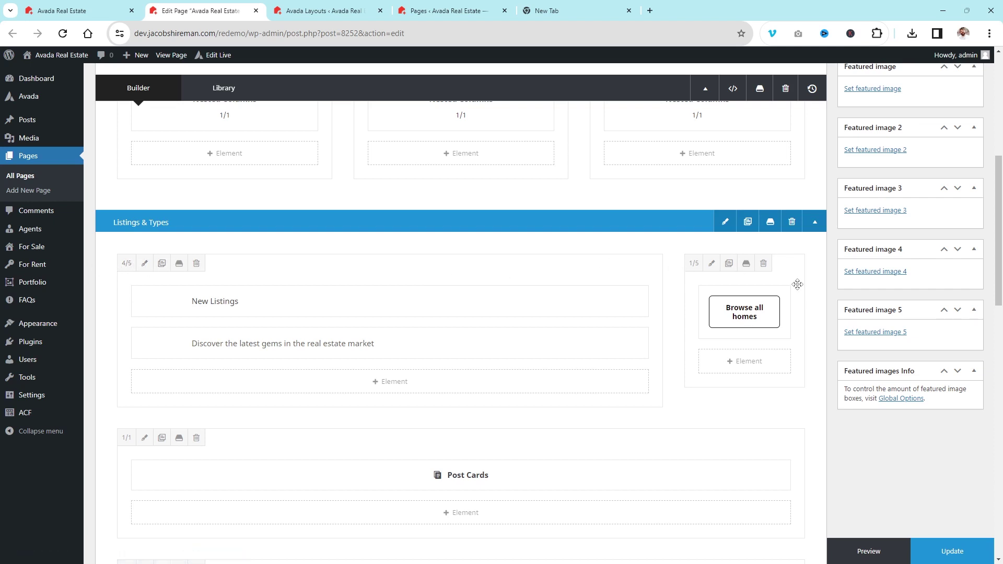
{"action": "scroll", "coordinate": [793, 336], "scroll_direction": "down", "scroll_amount": 3}
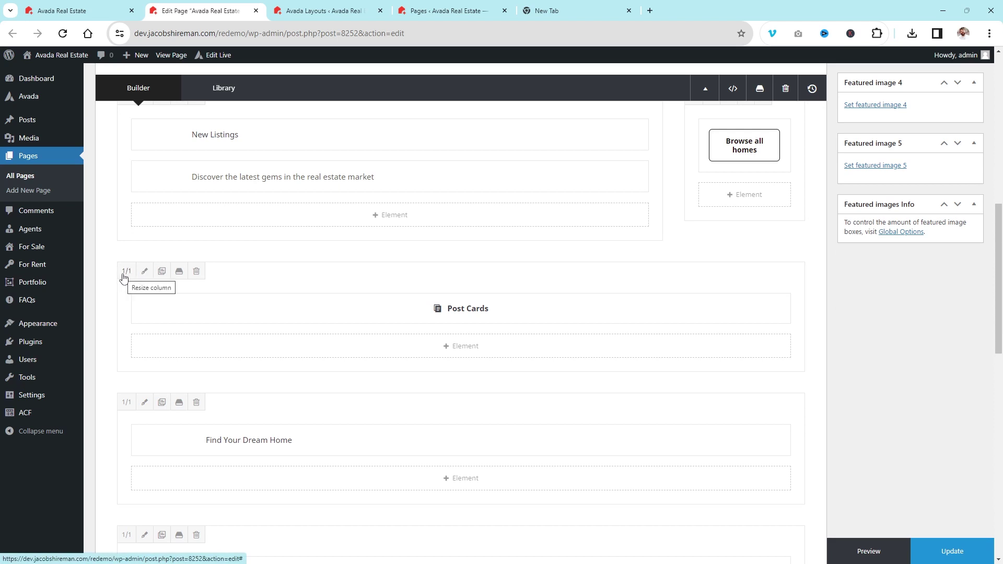
{"action": "scroll", "coordinate": [261, 405], "scroll_direction": "up", "scroll_amount": 2}
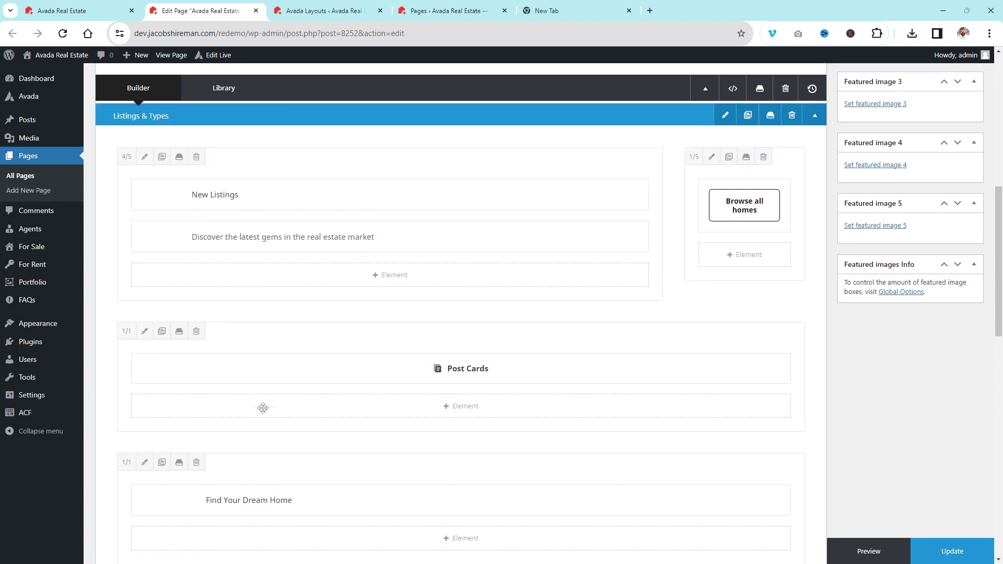
{"action": "scroll", "coordinate": [223, 439], "scroll_direction": "down", "scroll_amount": 3}
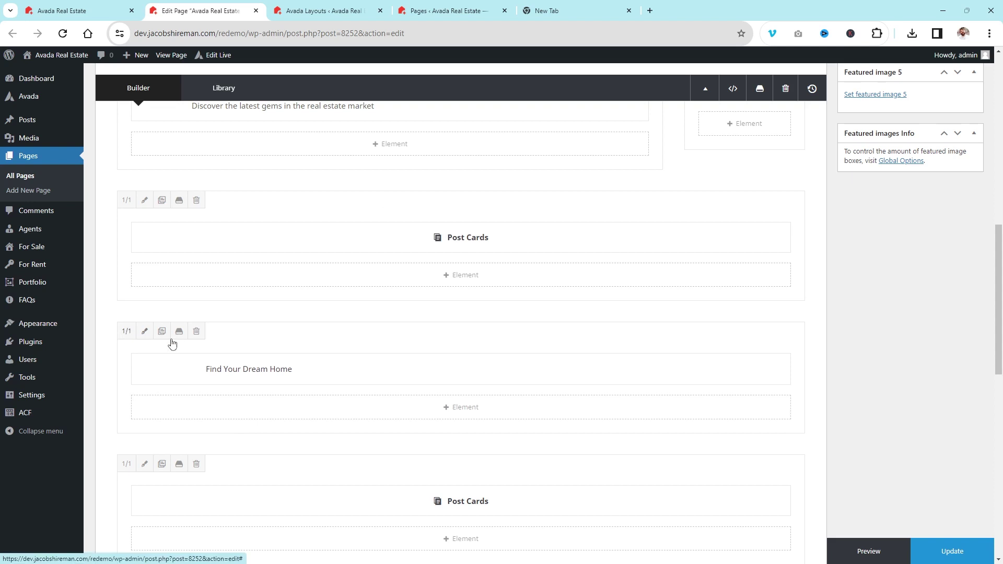
{"action": "scroll", "coordinate": [233, 254], "scroll_direction": "up", "scroll_amount": 2}
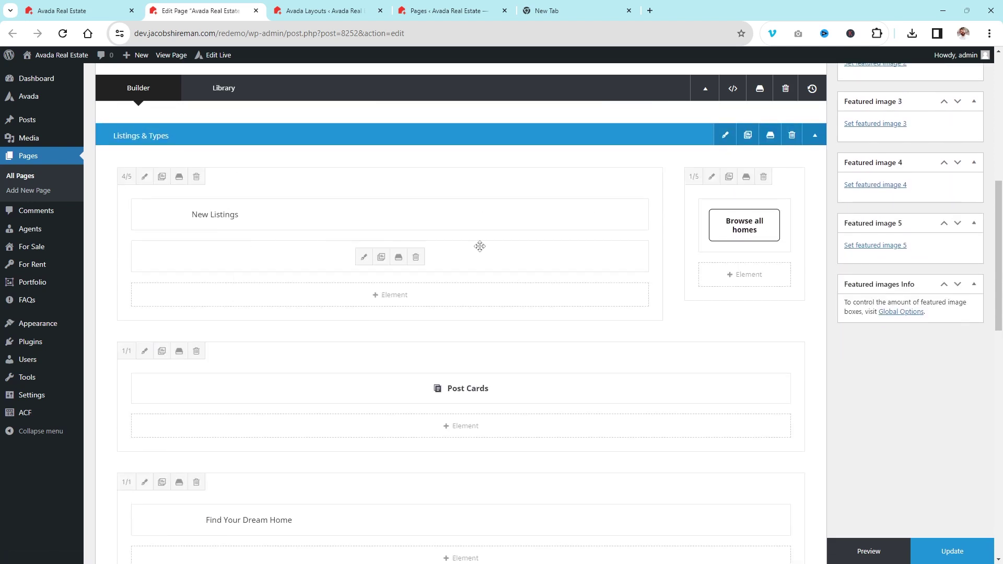
{"action": "scroll", "coordinate": [449, 283], "scroll_direction": "down", "scroll_amount": 2}
{"action": "scroll", "coordinate": [154, 261], "scroll_direction": "down", "scroll_amount": 1}
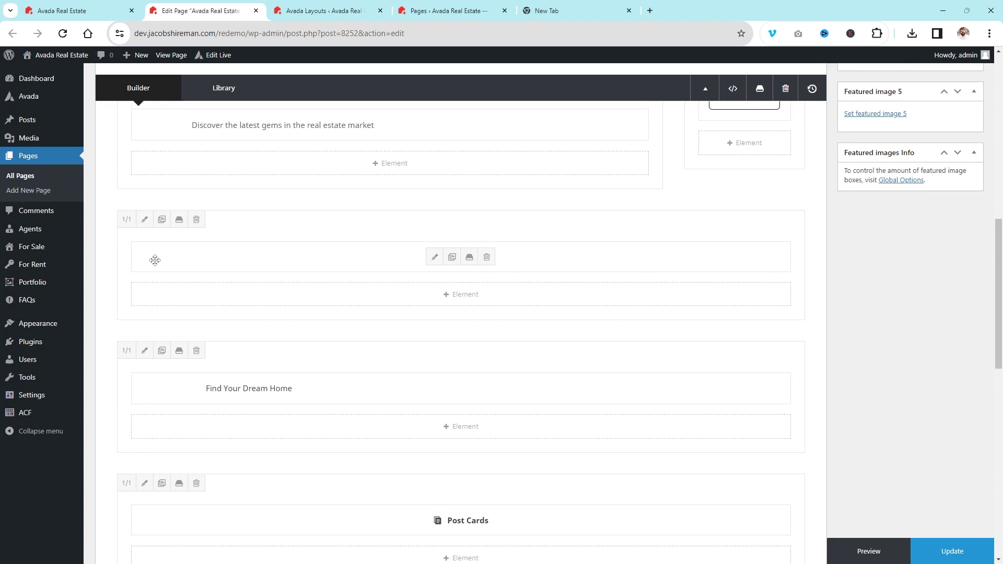
{"action": "scroll", "coordinate": [119, 211], "scroll_direction": "up", "scroll_amount": 4}
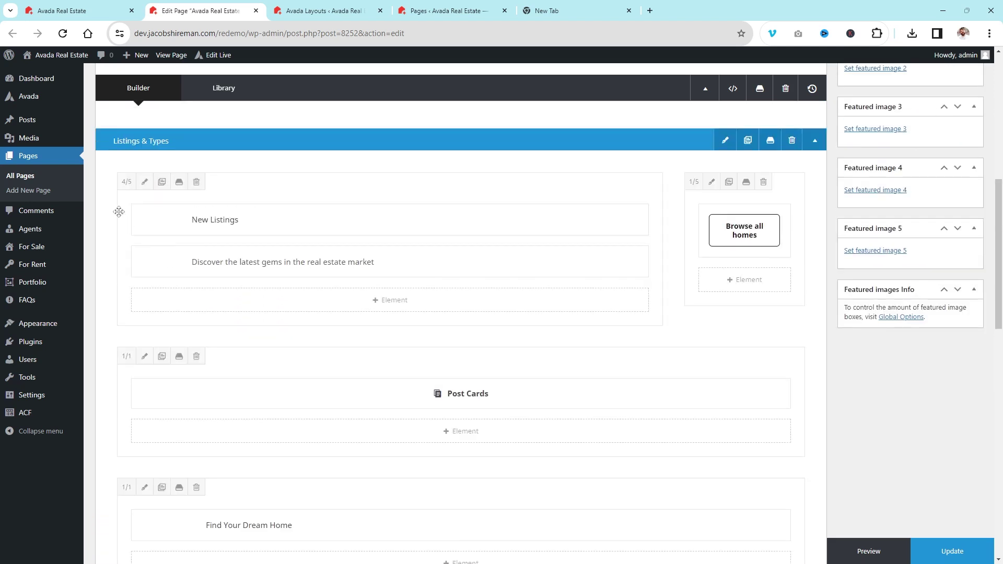
Step: View the custom width option in the design settings of the 4/5 New Listings column and close without saving
{"action": "left_click", "coordinate": [144, 182]}
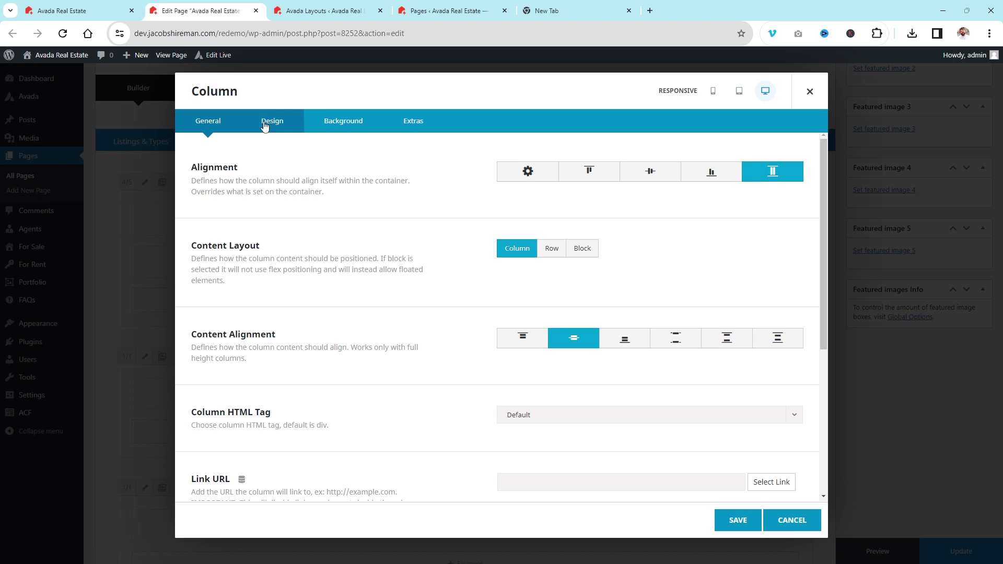
{"action": "left_click", "coordinate": [269, 124]}
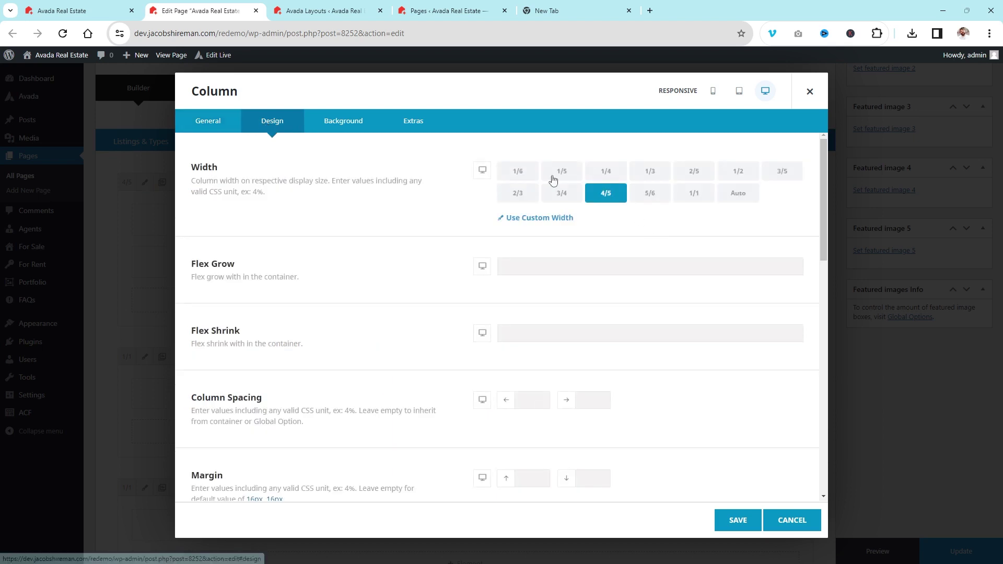
{"action": "left_click", "coordinate": [517, 217]}
{"action": "left_click", "coordinate": [531, 168]}
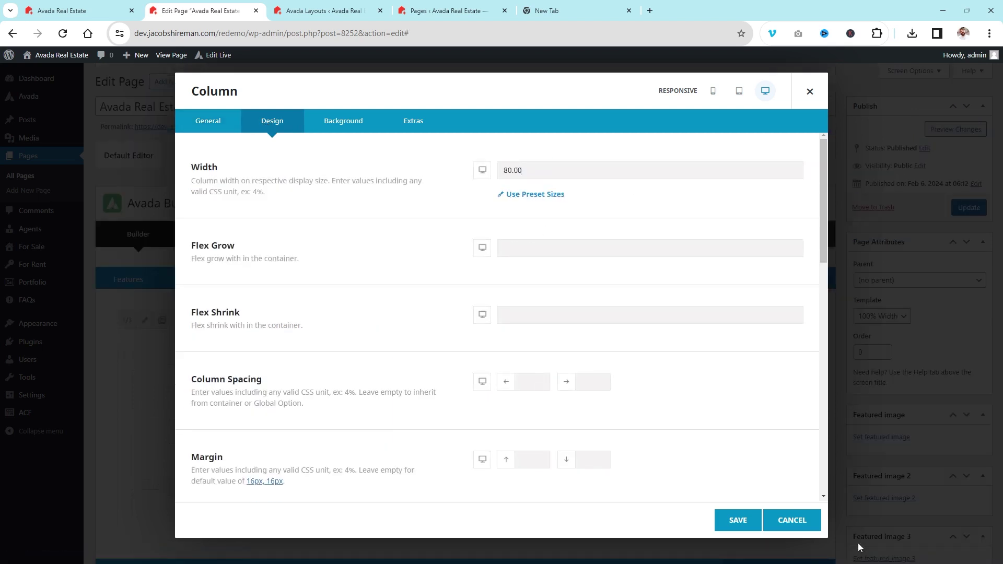
{"action": "left_click", "coordinate": [789, 519]}
Step: Expand the Features 2 and Homes for rent containers
{"action": "scroll", "coordinate": [346, 252], "scroll_direction": "down", "scroll_amount": 4}
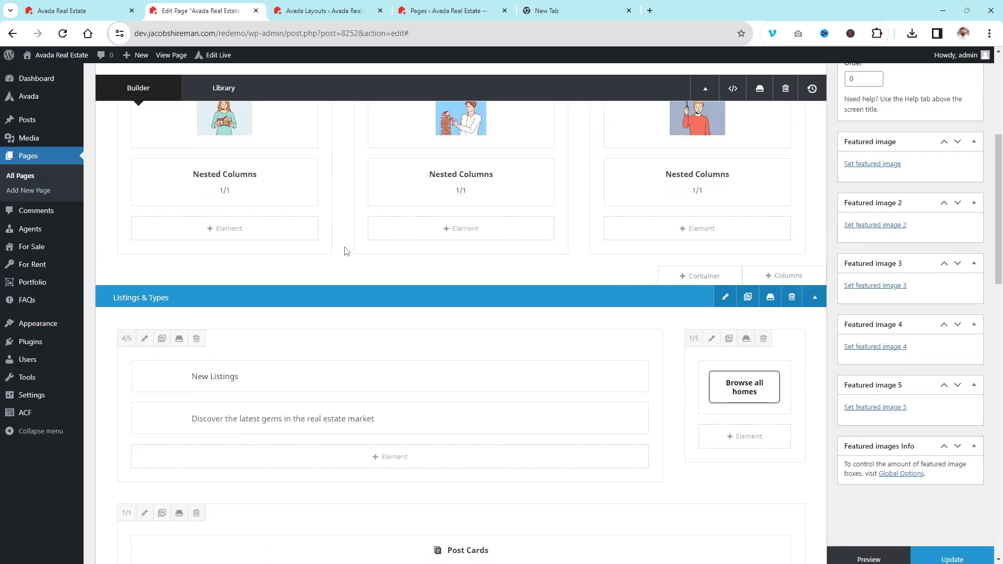
{"action": "scroll", "coordinate": [346, 250], "scroll_direction": "up", "scroll_amount": 4}
{"action": "scroll", "coordinate": [314, 224], "scroll_direction": "down", "scroll_amount": 1}
{"action": "scroll", "coordinate": [783, 390], "scroll_direction": "down", "scroll_amount": 15}
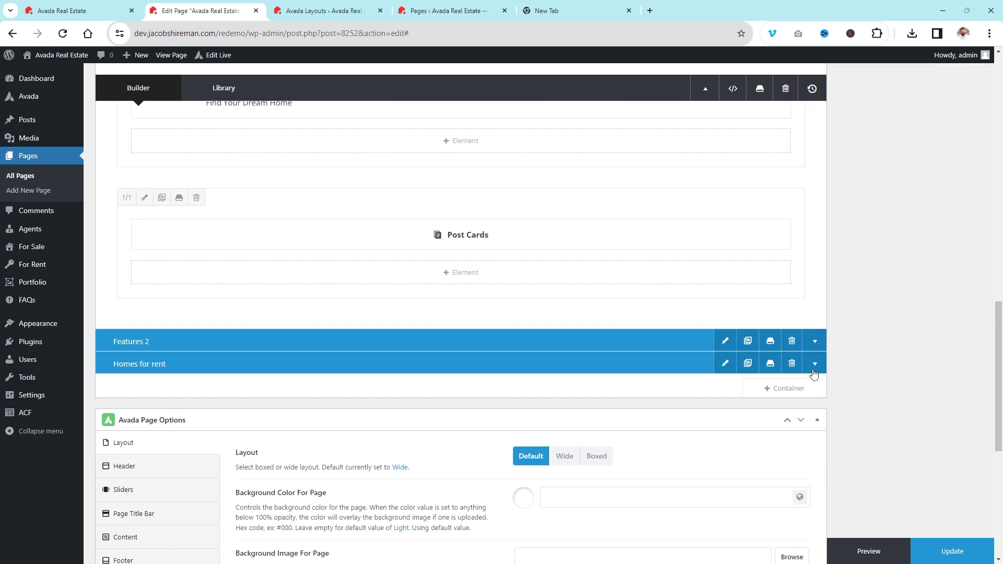
{"action": "left_click", "coordinate": [814, 341]}
{"action": "scroll", "coordinate": [812, 352], "scroll_direction": "down", "scroll_amount": 4}
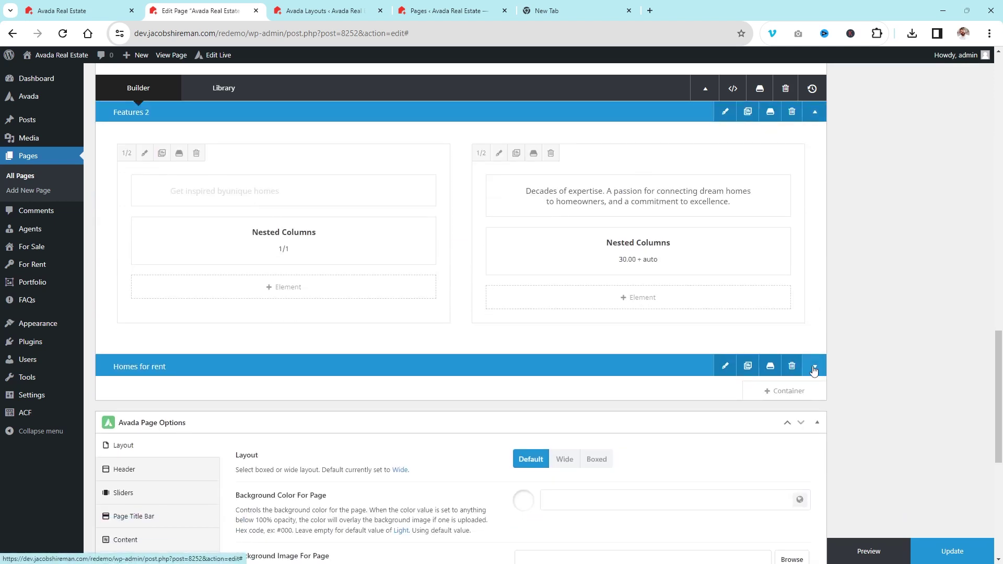
{"action": "left_click", "coordinate": [815, 366]}
Step: Insert a full-width 1/1 column at the end of the Features container
{"action": "scroll", "coordinate": [776, 338], "scroll_direction": "up", "scroll_amount": 1}
{"action": "scroll", "coordinate": [774, 337], "scroll_direction": "up", "scroll_amount": 19}
{"action": "scroll", "coordinate": [772, 335], "scroll_direction": "down", "scroll_amount": 6}
{"action": "scroll", "coordinate": [653, 211], "scroll_direction": "up", "scroll_amount": 1}
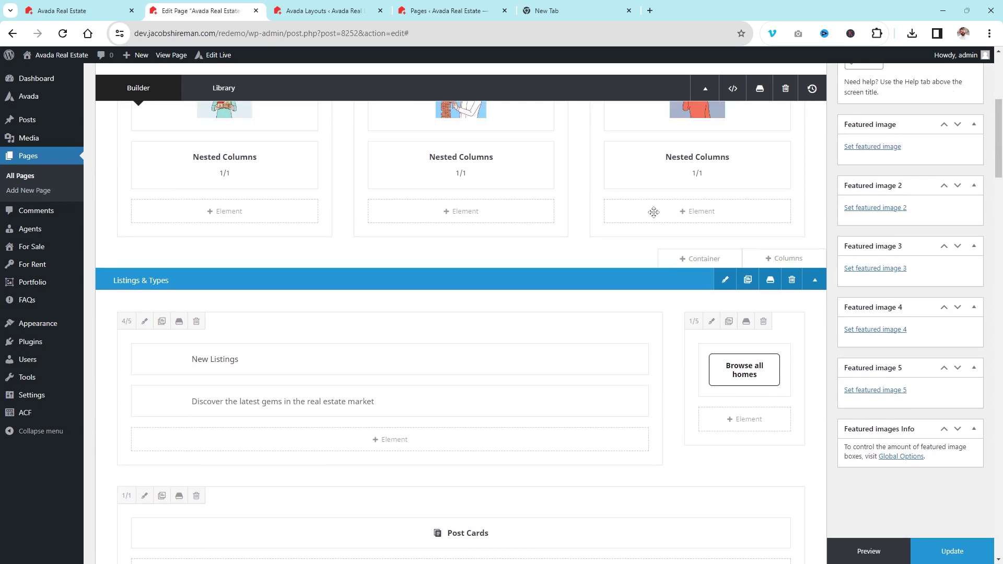
{"action": "scroll", "coordinate": [653, 211], "scroll_direction": "up", "scroll_amount": 2}
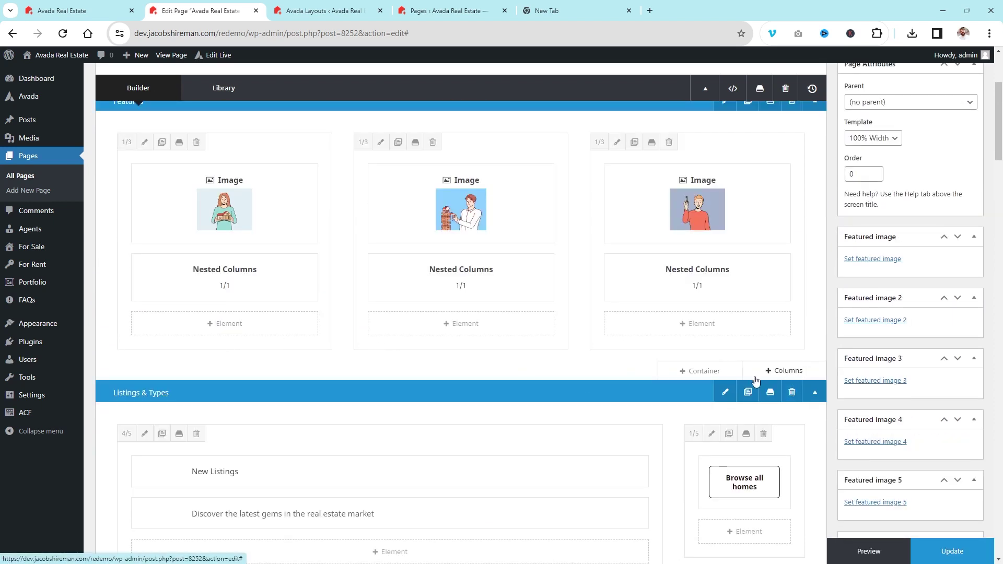
{"action": "left_click", "coordinate": [778, 372]}
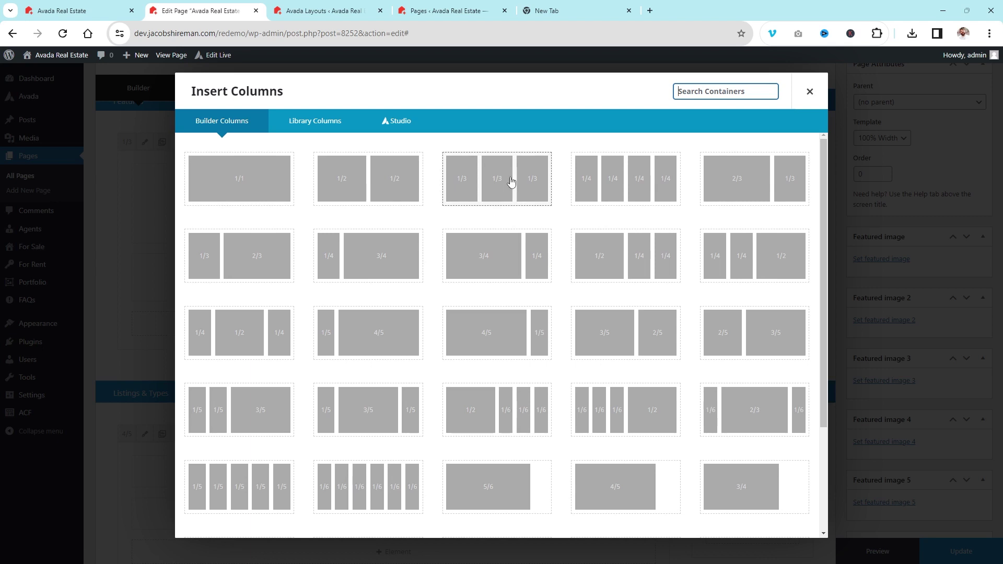
{"action": "left_click", "coordinate": [232, 162]}
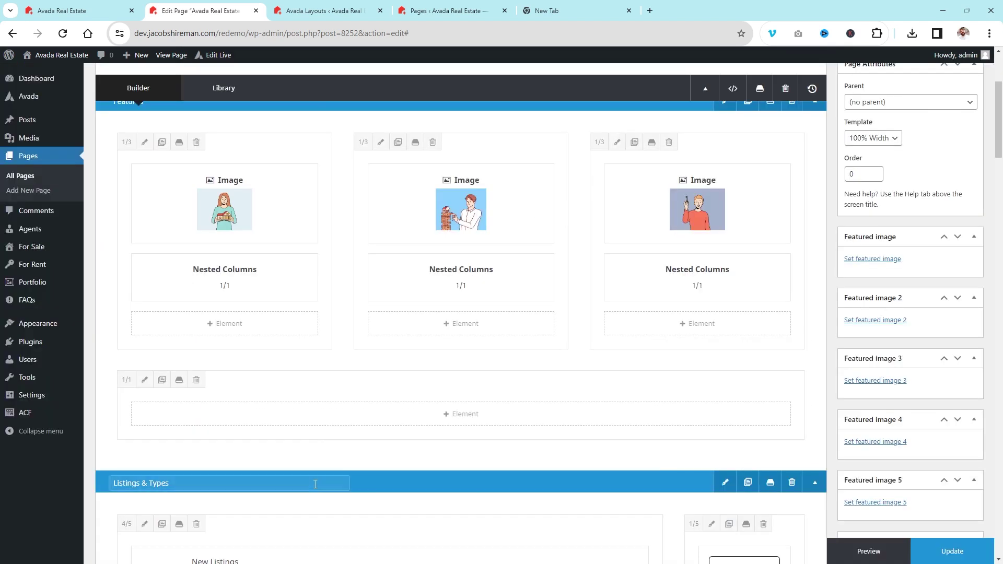
Step: Search the design elements for "button" and add a Button element to the empty 1/1 column
{"action": "left_click", "coordinate": [460, 414]}
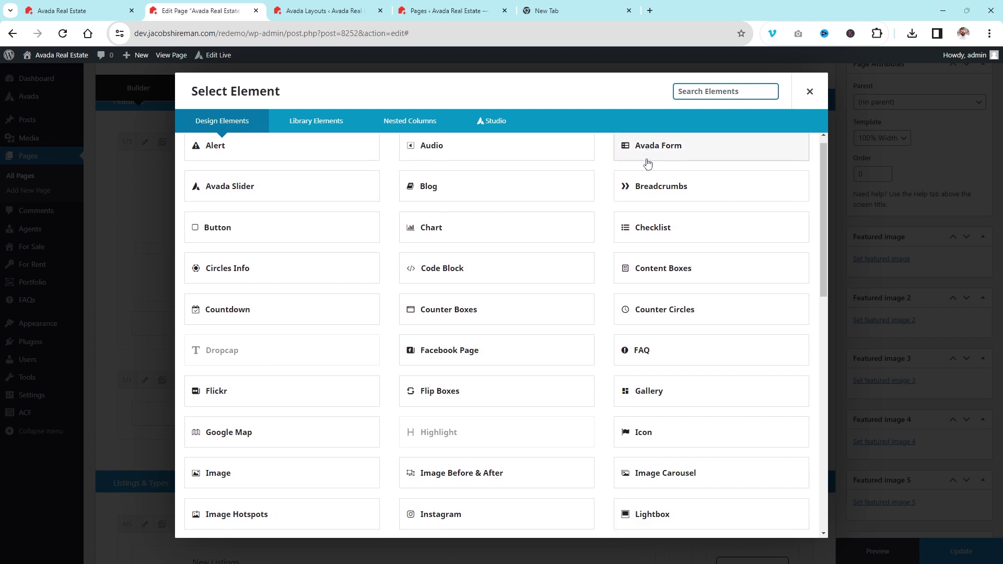
{"action": "scroll", "coordinate": [645, 167], "scroll_direction": "down", "scroll_amount": 10}
{"action": "scroll", "coordinate": [642, 173], "scroll_direction": "up", "scroll_amount": 10}
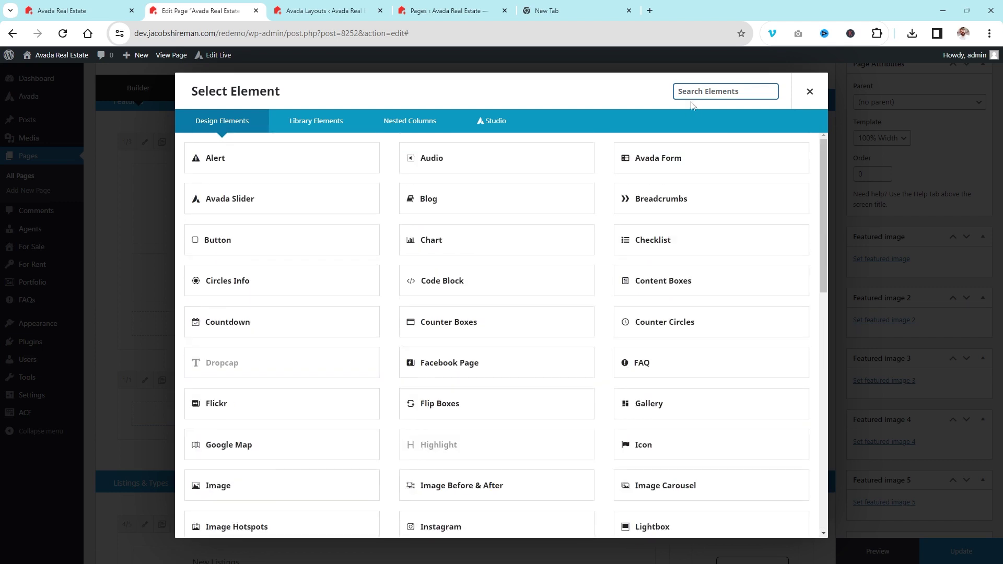
{"action": "type", "text": "button"}
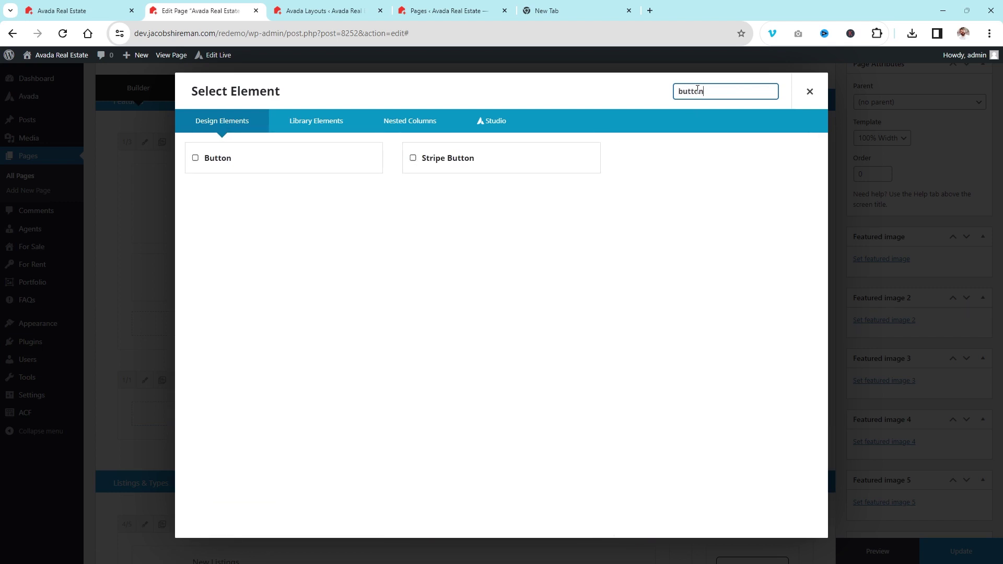
{"action": "left_click", "coordinate": [224, 170]}
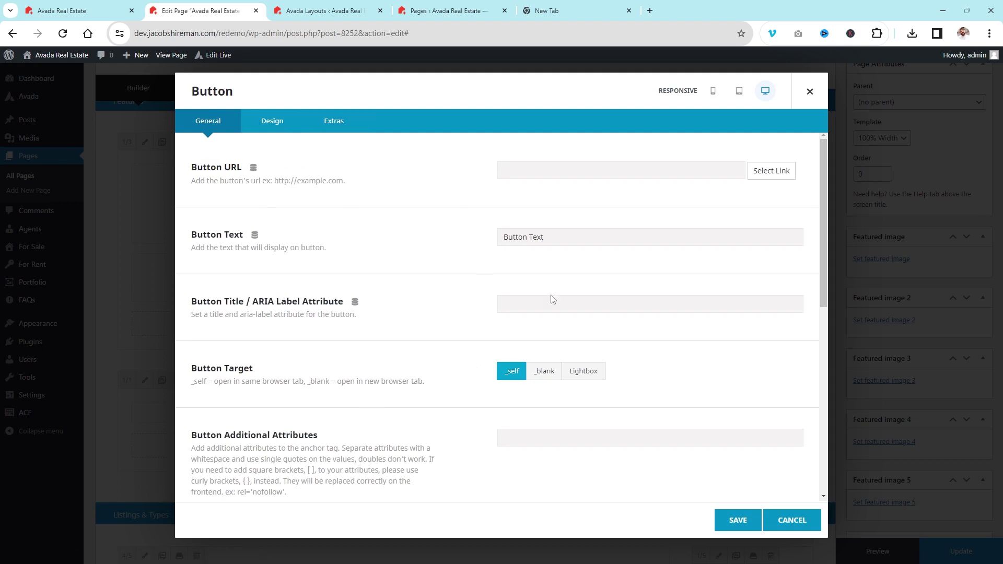
Step: Look through the Button element's design options, including style, type, border radius, size, padding and typography
{"action": "left_click", "coordinate": [272, 121]}
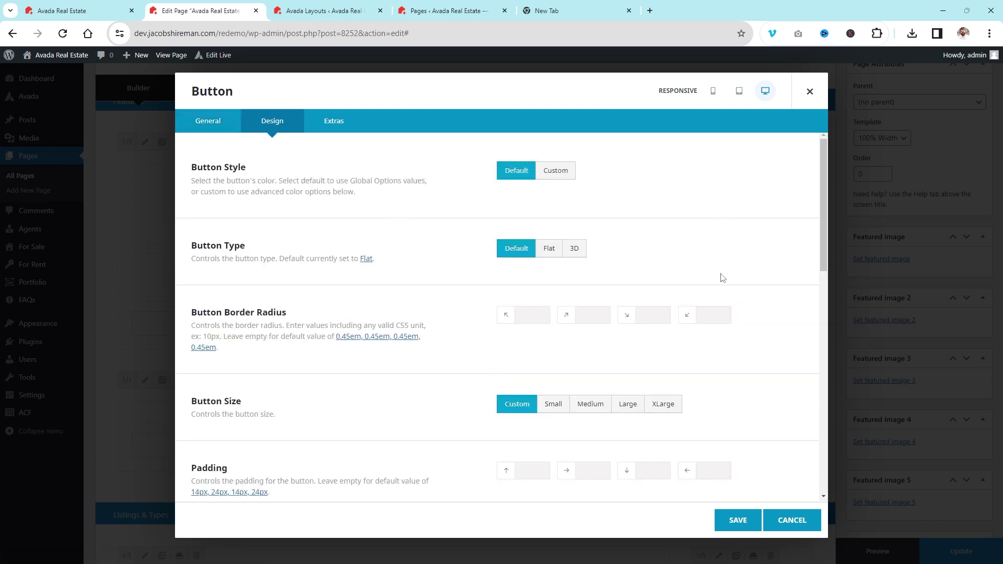
{"action": "scroll", "coordinate": [720, 277], "scroll_direction": "down", "scroll_amount": 4}
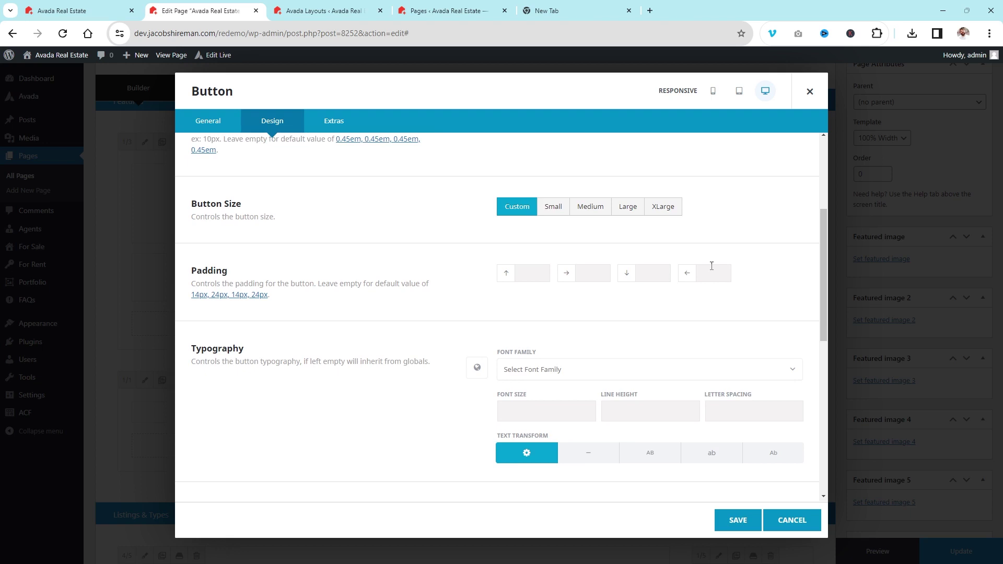
{"action": "scroll", "coordinate": [679, 256], "scroll_direction": "up", "scroll_amount": 5}
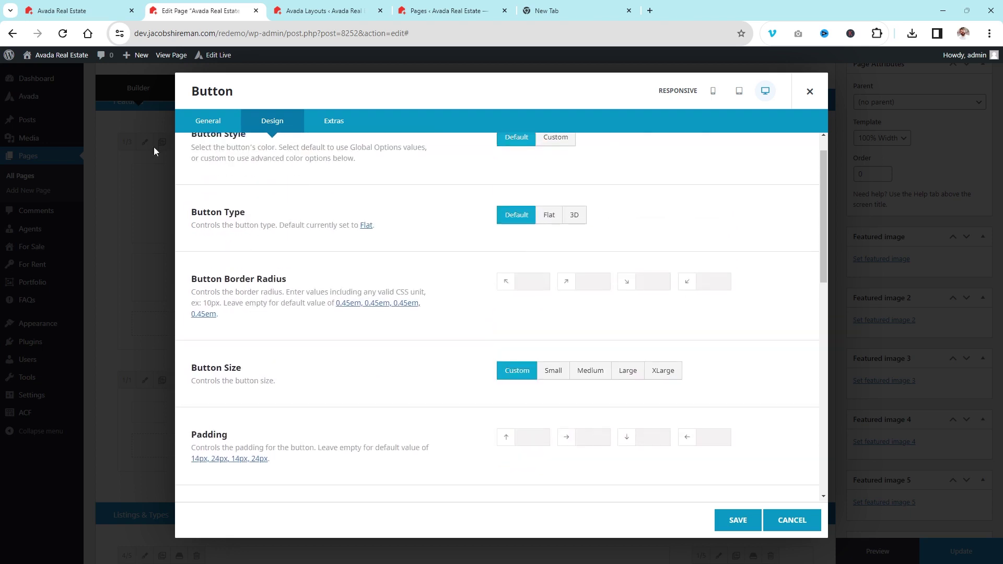
Step: Review the Button element's general settings: URL, text, target, alignment, modal window anchor and element visibility
{"action": "left_click", "coordinate": [199, 130]}
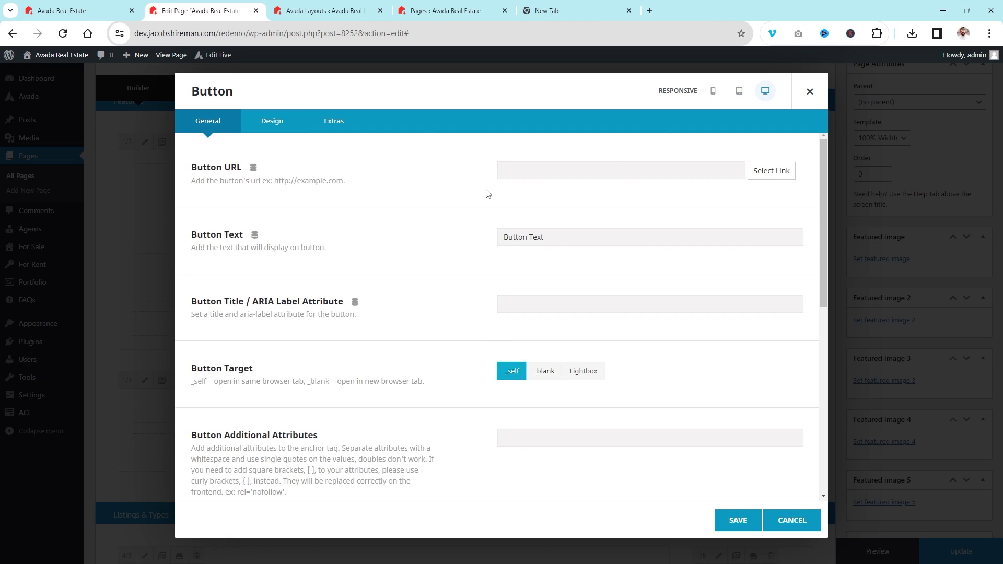
{"action": "left_click", "coordinate": [560, 238]}
{"action": "left_click", "coordinate": [542, 169]}
{"action": "left_click", "coordinate": [739, 386]}
{"action": "scroll", "coordinate": [740, 386], "scroll_direction": "down", "scroll_amount": 3}
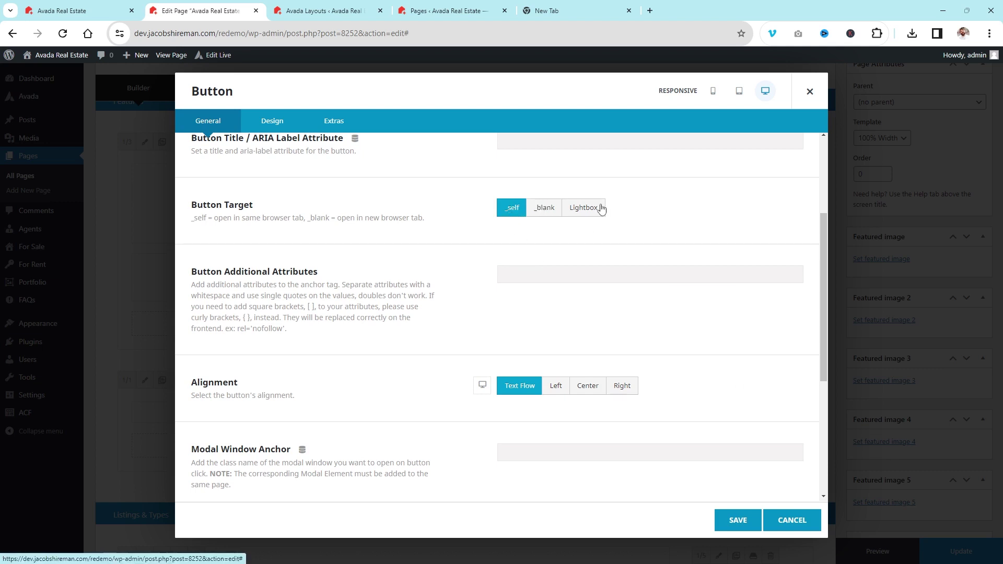
{"action": "scroll", "coordinate": [444, 245], "scroll_direction": "down", "scroll_amount": 3}
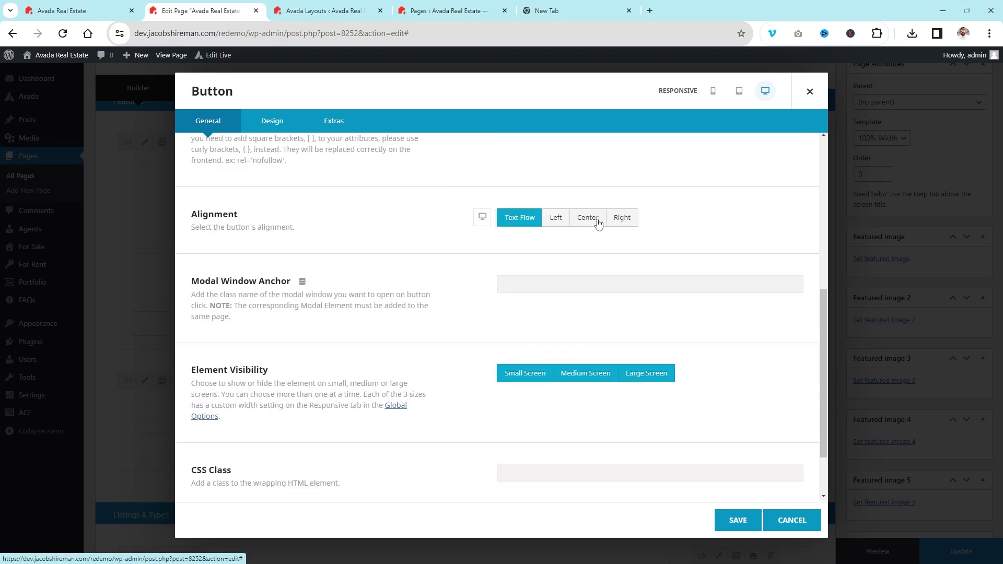
{"action": "left_click", "coordinate": [556, 223]}
{"action": "left_click", "coordinate": [520, 219]}
{"action": "scroll", "coordinate": [345, 280], "scroll_direction": "down", "scroll_amount": 2}
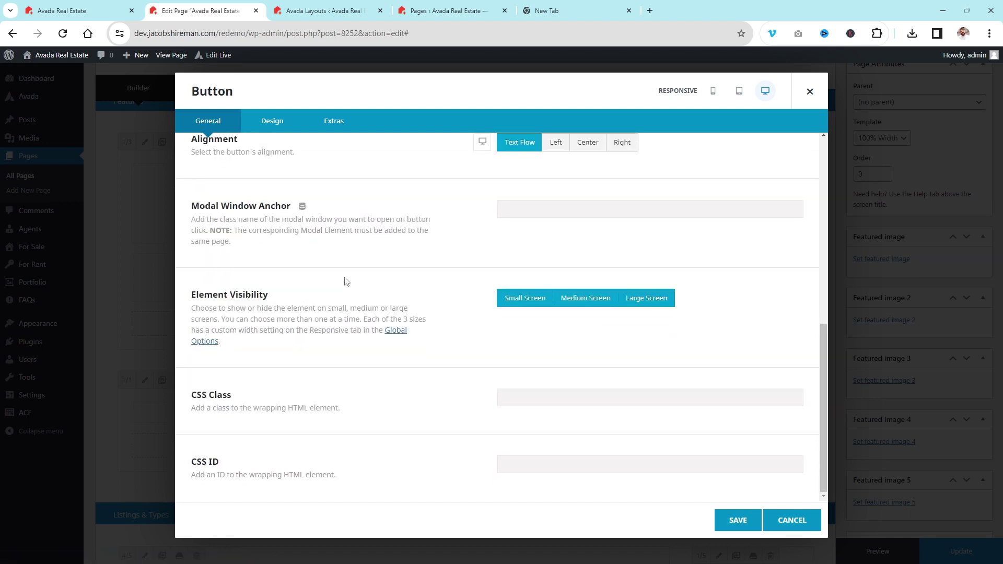
{"action": "left_click", "coordinate": [558, 214]}
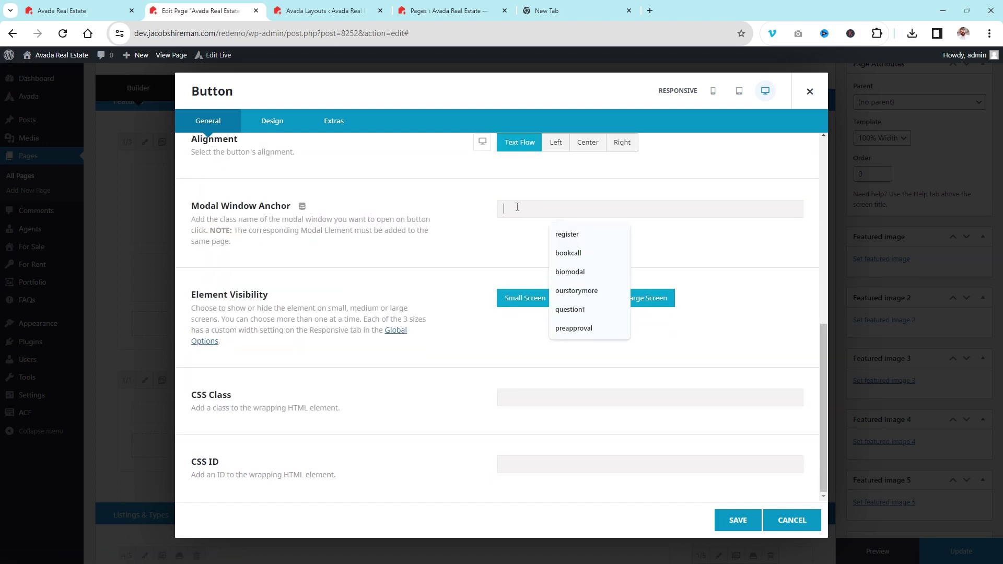
Step: Set the Button Style to Custom in the design settings and view the gradient color options
{"action": "left_click", "coordinate": [272, 121]}
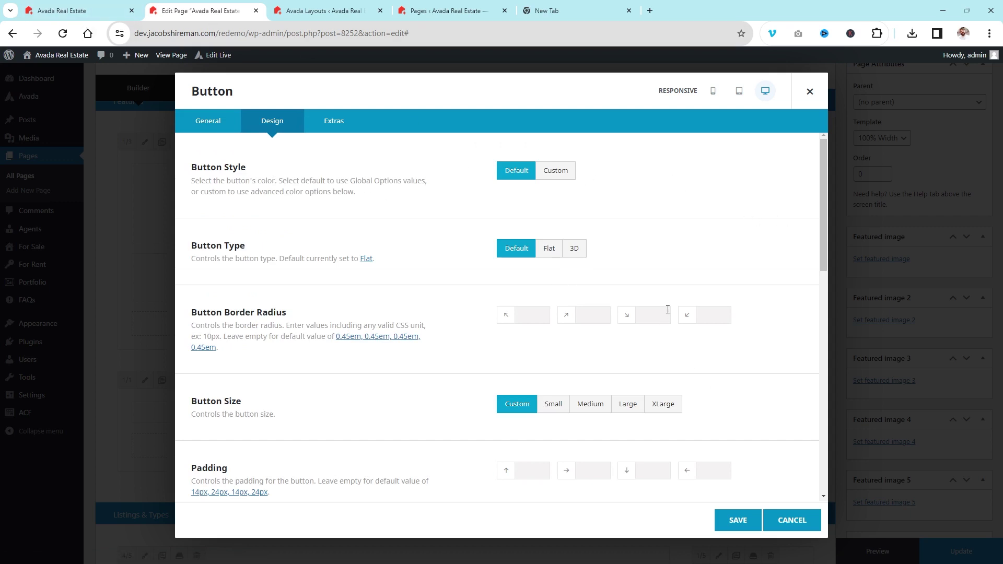
{"action": "scroll", "coordinate": [521, 183], "scroll_direction": "down", "scroll_amount": 1}
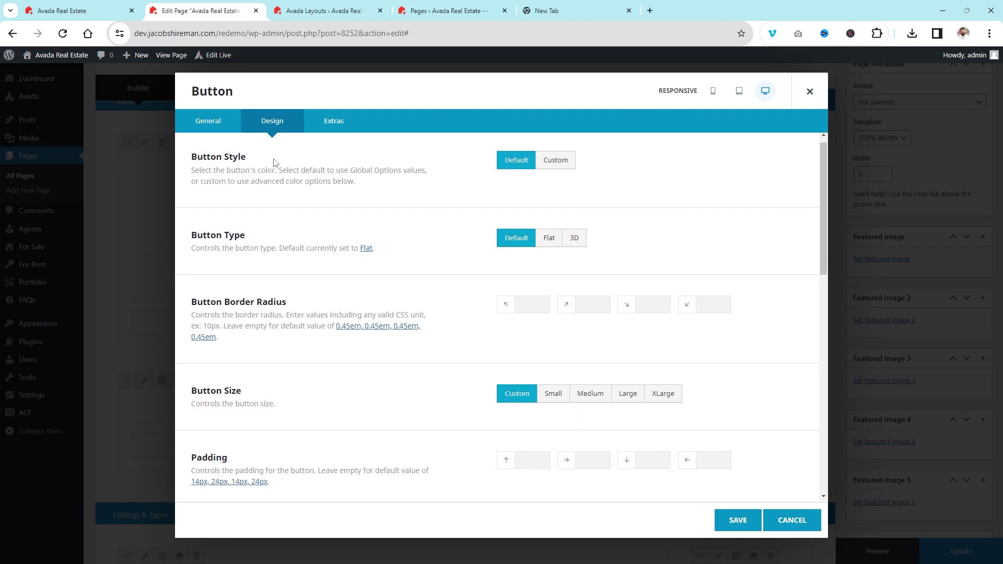
{"action": "left_click", "coordinate": [568, 165]}
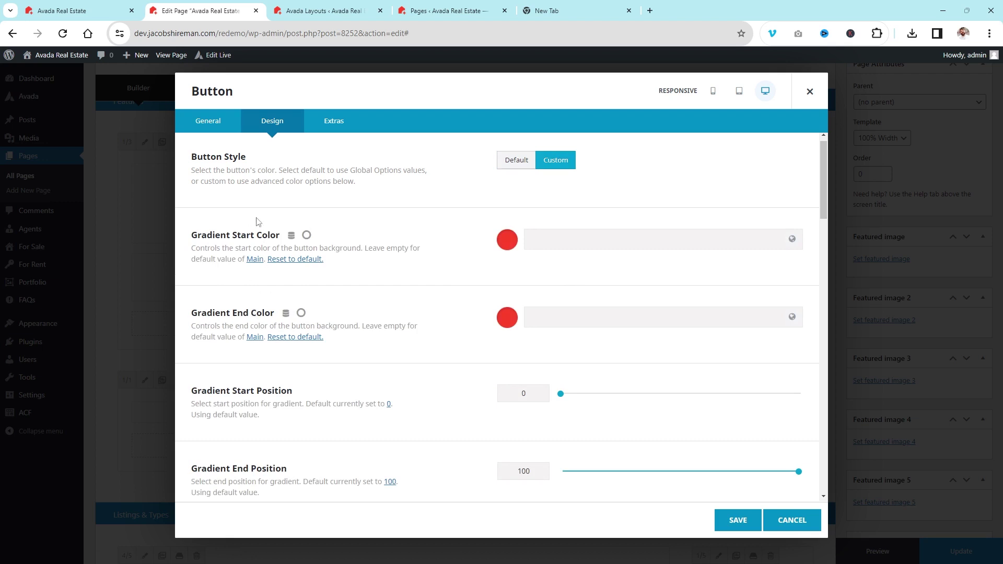
{"action": "left_click", "coordinate": [581, 238]}
{"action": "left_click", "coordinate": [566, 314]}
{"action": "left_click", "coordinate": [432, 282]}
{"action": "scroll", "coordinate": [454, 260], "scroll_direction": "down", "scroll_amount": 4}
{"action": "scroll", "coordinate": [450, 256], "scroll_direction": "up", "scroll_amount": 5}
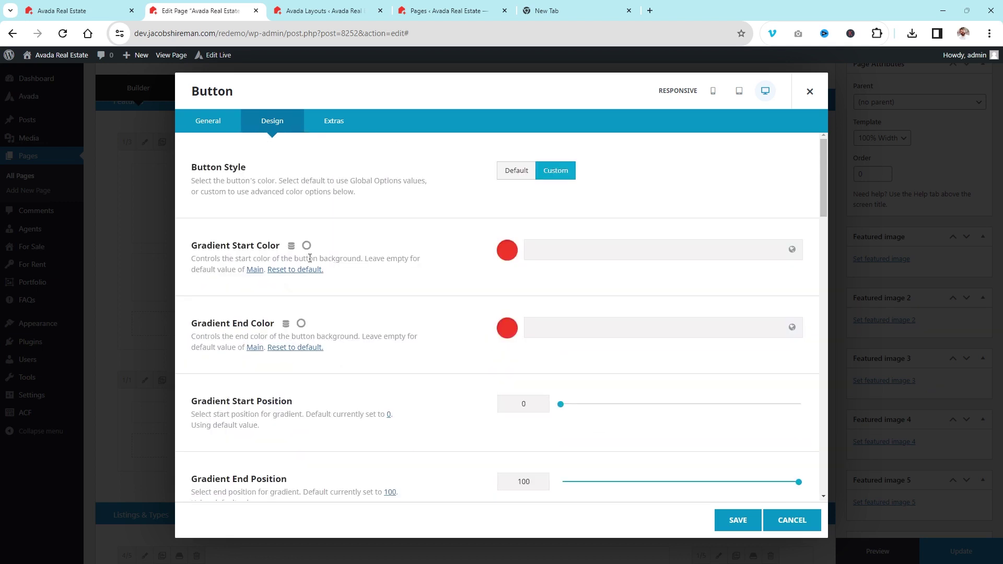
Step: Switch the button's gradient start color to its hover state
{"action": "left_click", "coordinate": [306, 246]}
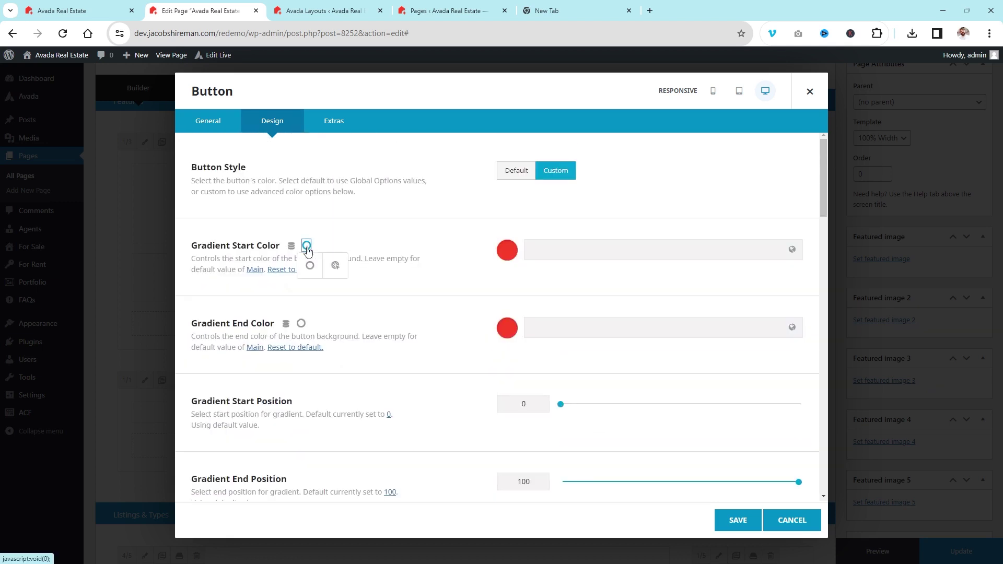
{"action": "left_click", "coordinate": [335, 266]}
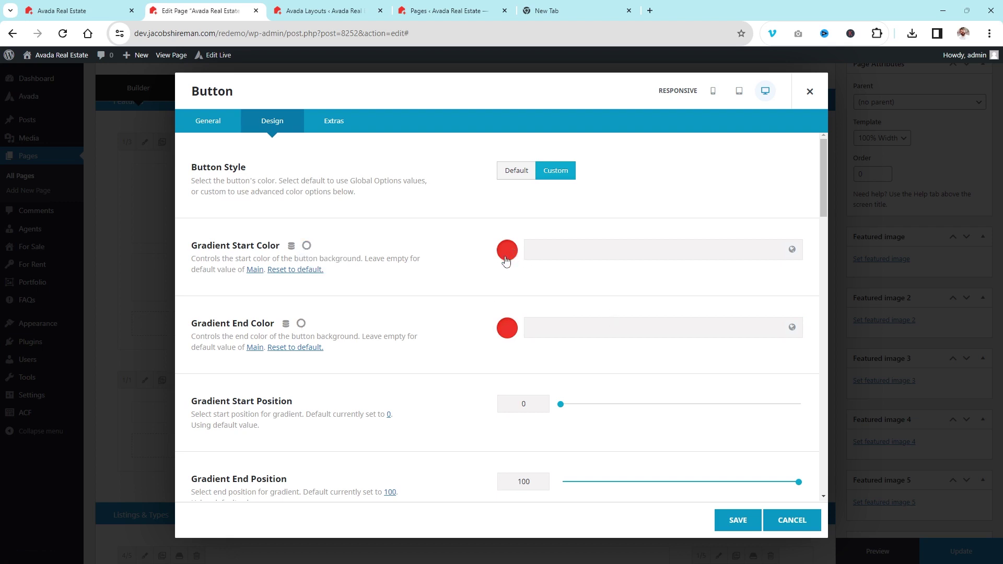
{"action": "mouse_move", "coordinate": [306, 246]}
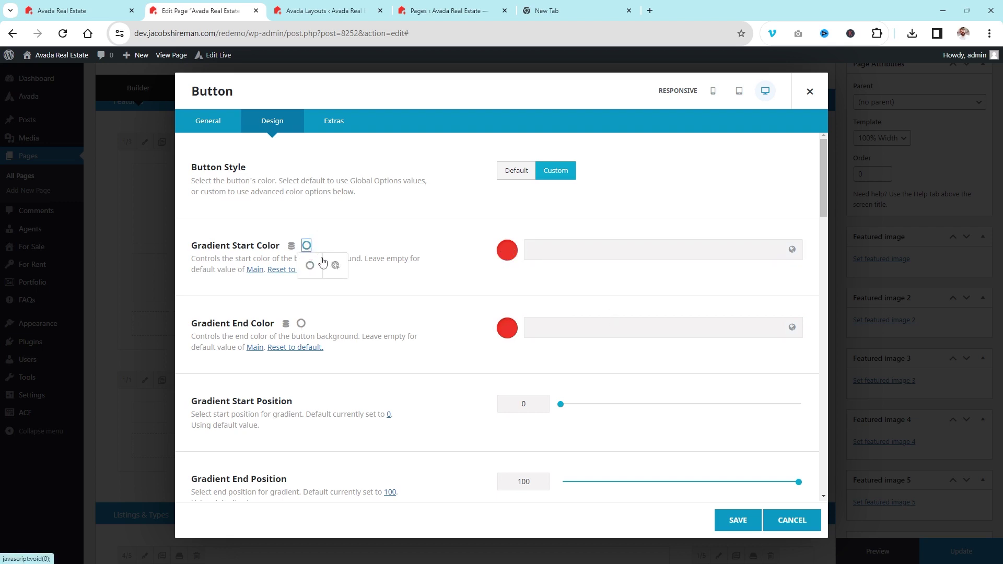
{"action": "left_click", "coordinate": [337, 267]}
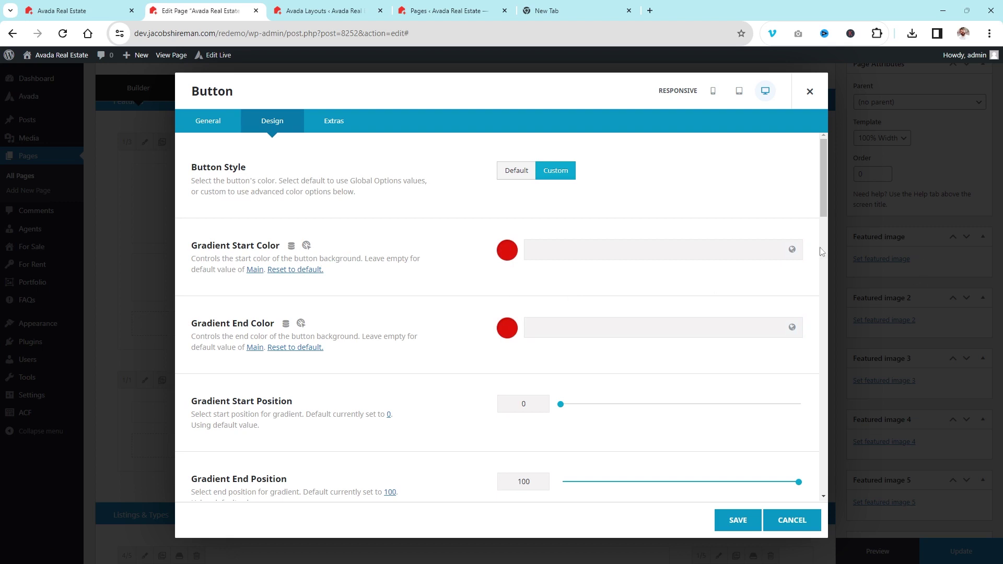
Step: Show the ways to set the hover gradient start color: global color palette, hex value and color picker
{"action": "left_click", "coordinate": [792, 249]}
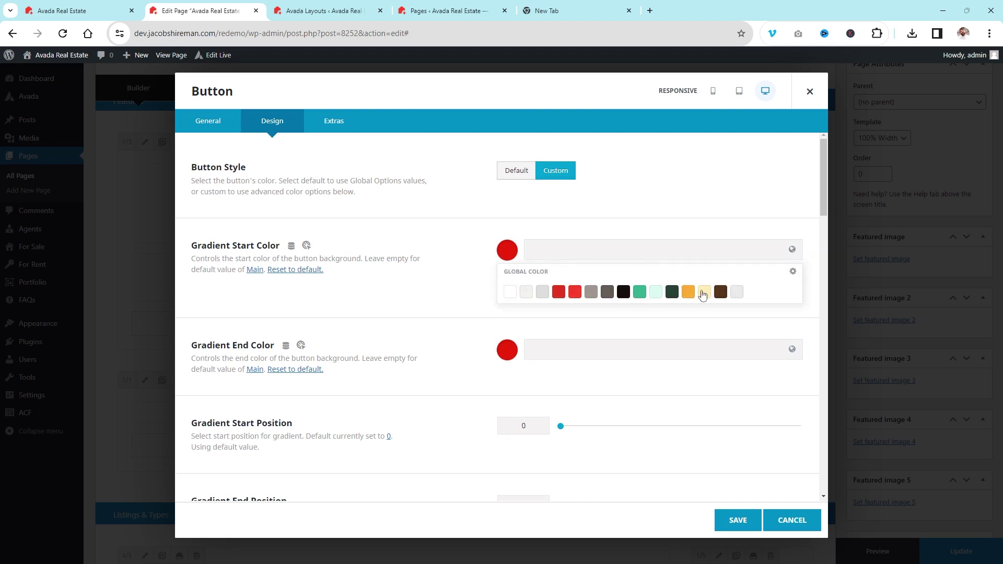
{"action": "left_click", "coordinate": [569, 245]}
{"action": "type", "text": "#"}
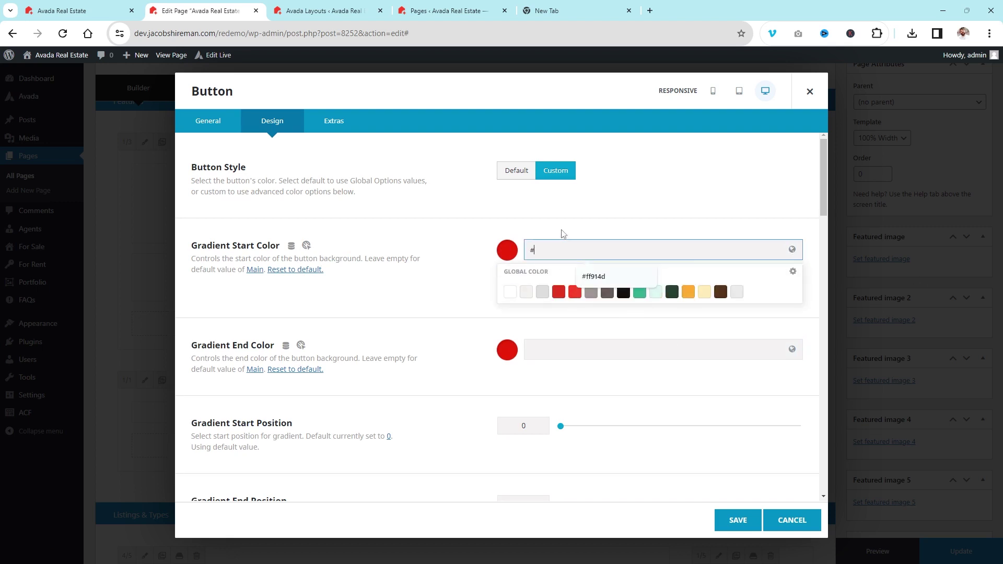
{"action": "left_click", "coordinate": [502, 253]}
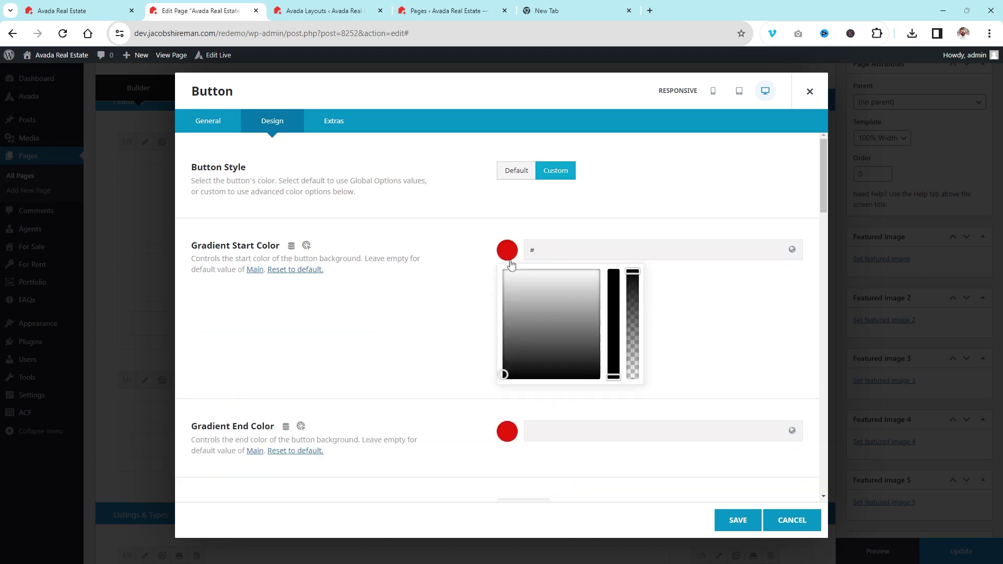
{"action": "left_click", "coordinate": [411, 325]}
Step: Review the remaining gradient, text color, border, size and padding options and save the Button element
{"action": "scroll", "coordinate": [415, 320], "scroll_direction": "down", "scroll_amount": 7}
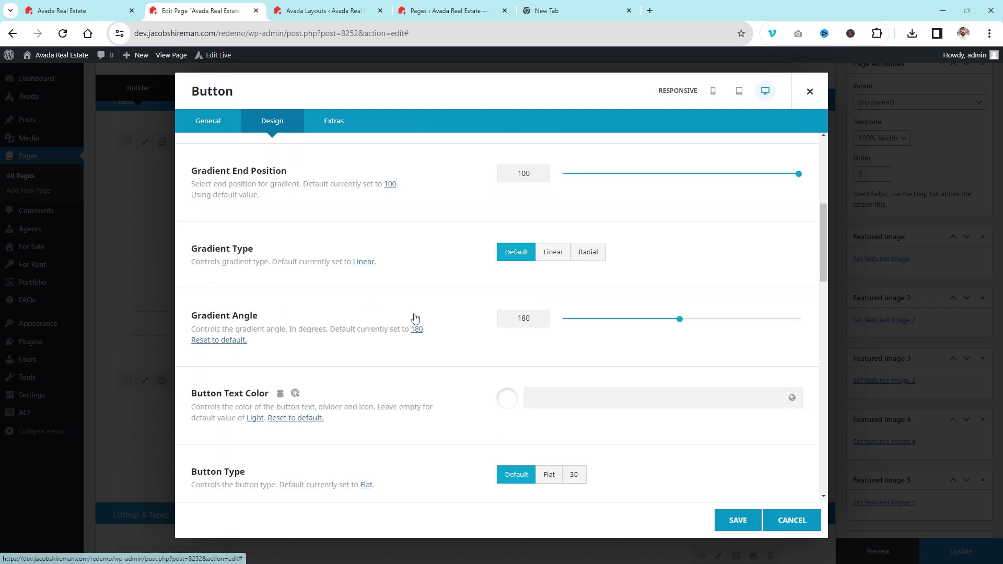
{"action": "scroll", "coordinate": [425, 296], "scroll_direction": "down", "scroll_amount": 5}
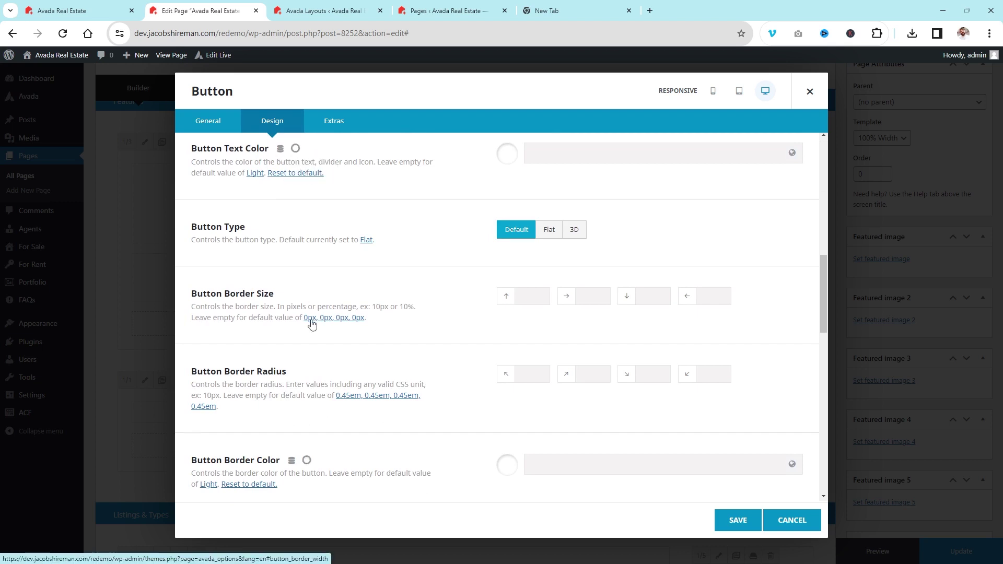
{"action": "scroll", "coordinate": [313, 321], "scroll_direction": "down", "scroll_amount": 4}
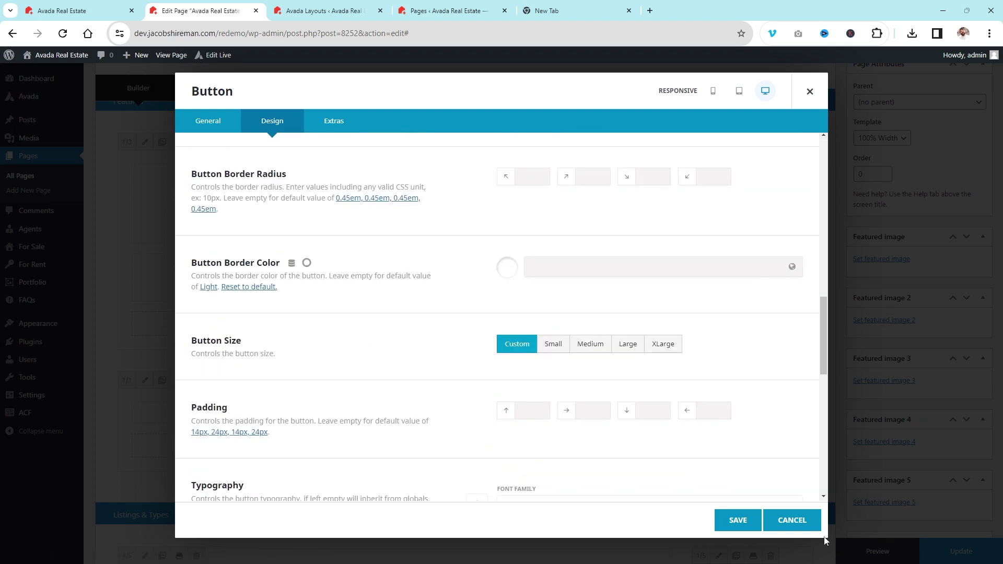
{"action": "left_click", "coordinate": [746, 520]}
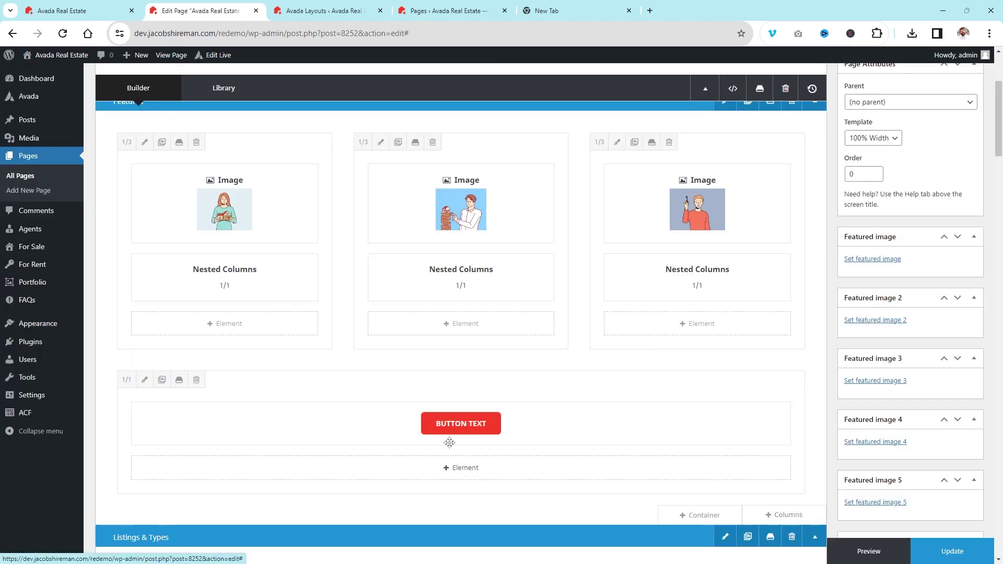
Step: Delete the 1/1 column containing the new button from the Features container
{"action": "left_click", "coordinate": [489, 424]}
{"action": "left_click", "coordinate": [196, 380]}
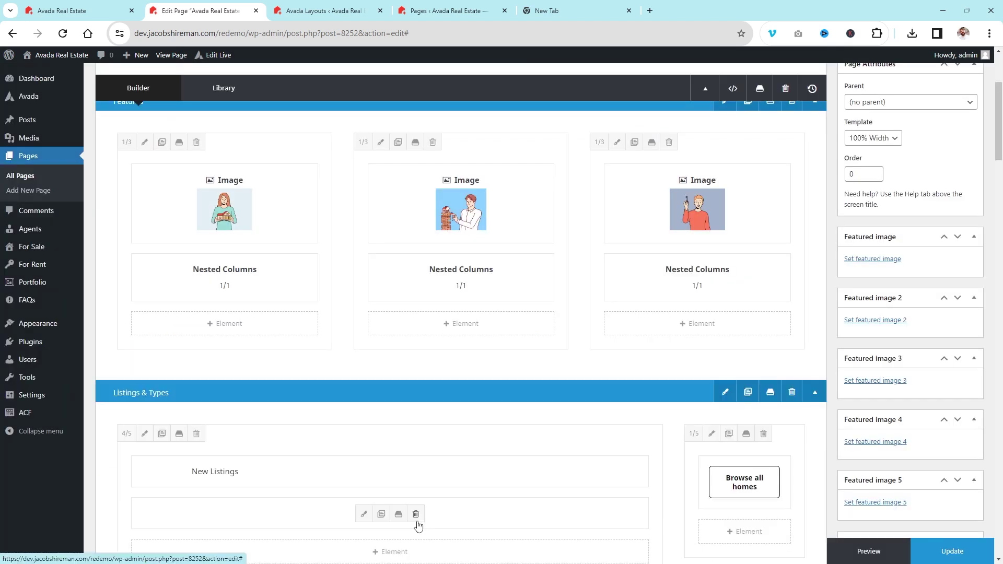
Step: Collapse the Listings & Types, Features, Features 2 and Homes for rent containers
{"action": "scroll", "coordinate": [462, 362], "scroll_direction": "down", "scroll_amount": 5}
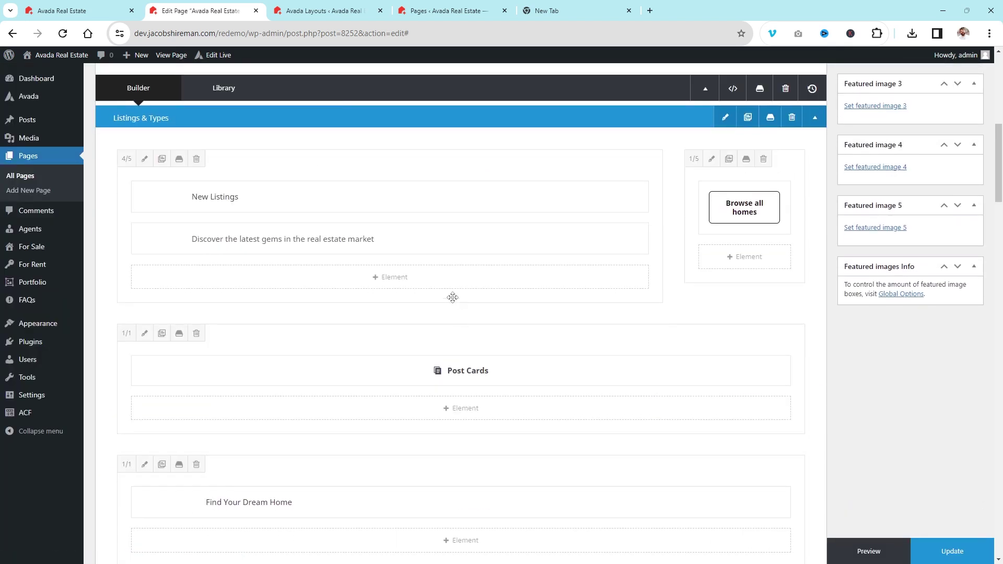
{"action": "scroll", "coordinate": [479, 188], "scroll_direction": "up", "scroll_amount": 5}
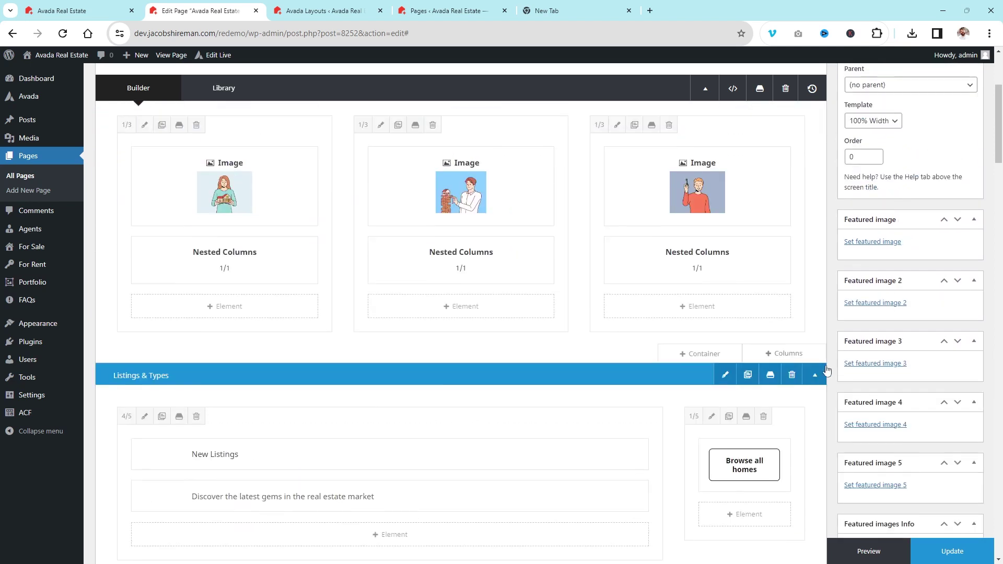
{"action": "left_click", "coordinate": [814, 375]}
{"action": "scroll", "coordinate": [815, 313], "scroll_direction": "up", "scroll_amount": 3}
{"action": "left_click", "coordinate": [813, 278]}
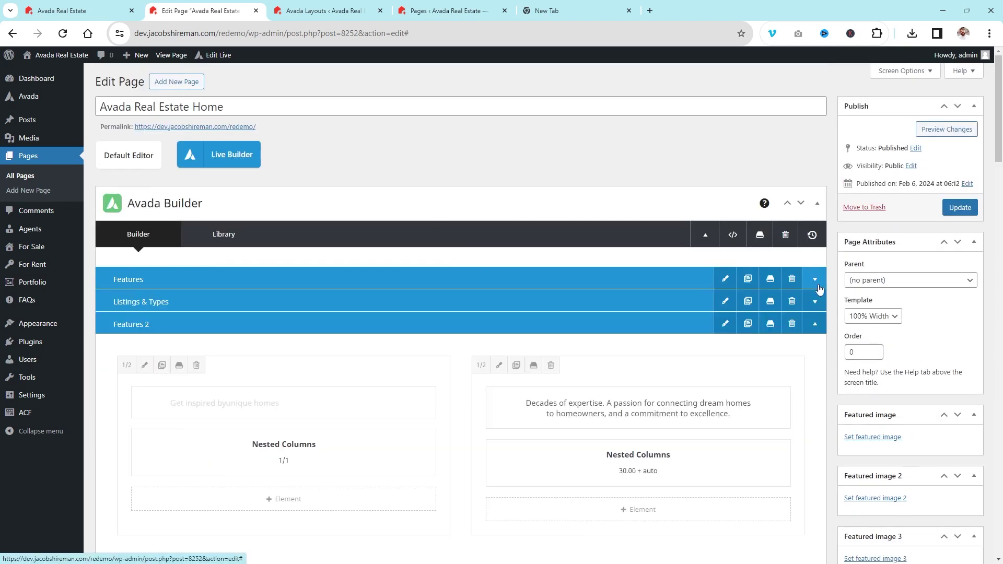
{"action": "left_click", "coordinate": [814, 324]}
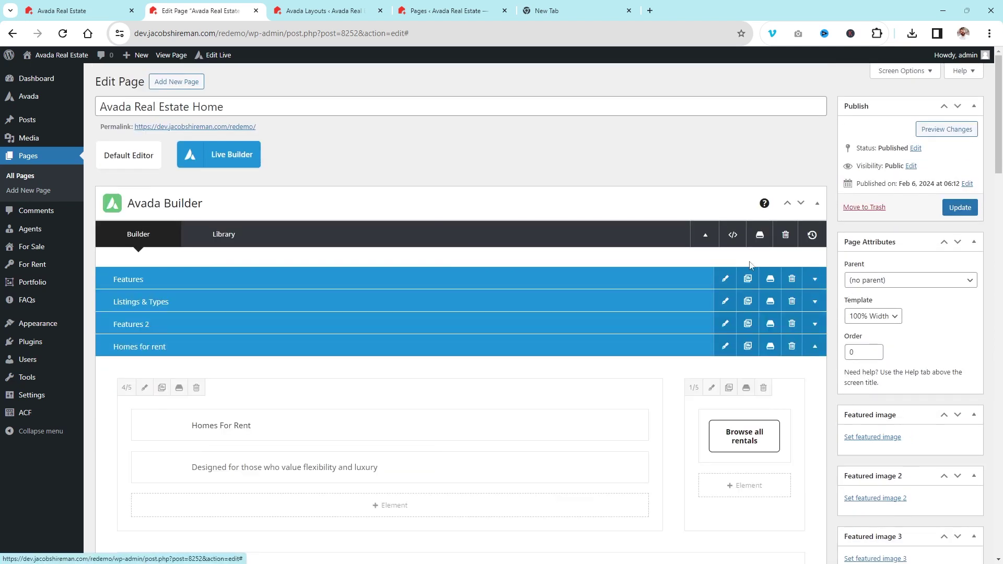
{"action": "left_click", "coordinate": [815, 346]}
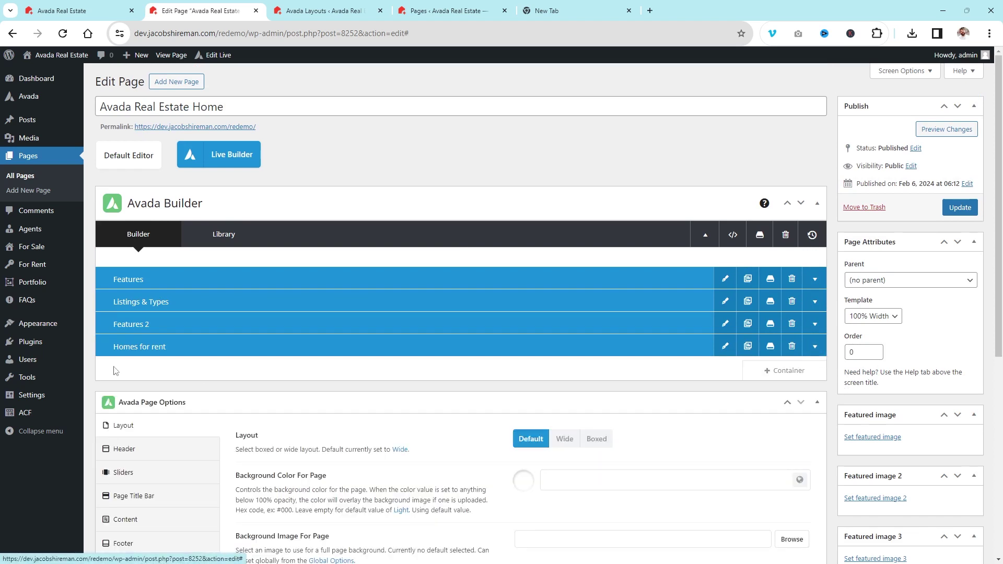
Step: Insert a container with 1/3 and 2/3 columns at the end of the page and name it "Newletter Signup"
{"action": "left_click", "coordinate": [787, 371]}
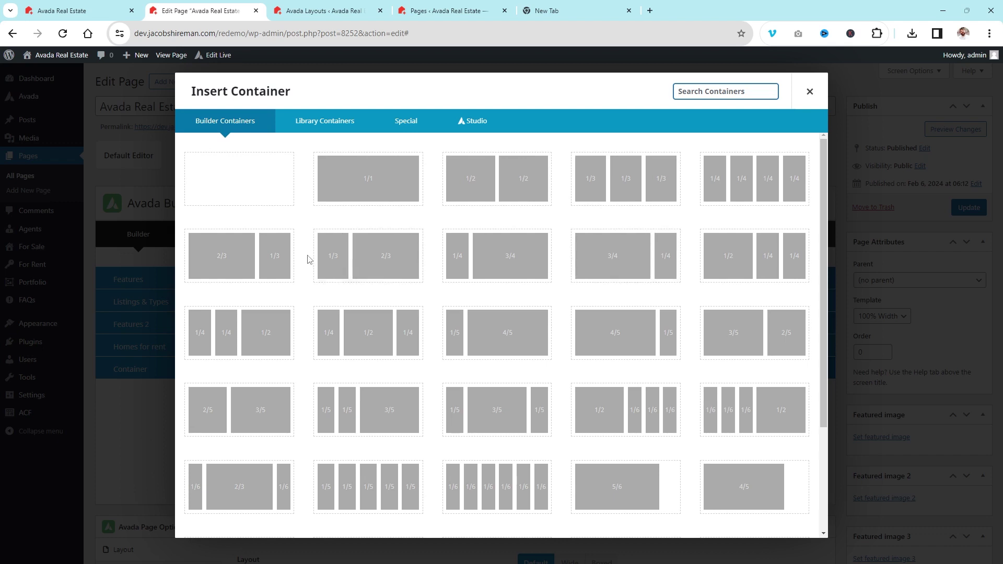
{"action": "left_click", "coordinate": [358, 261]}
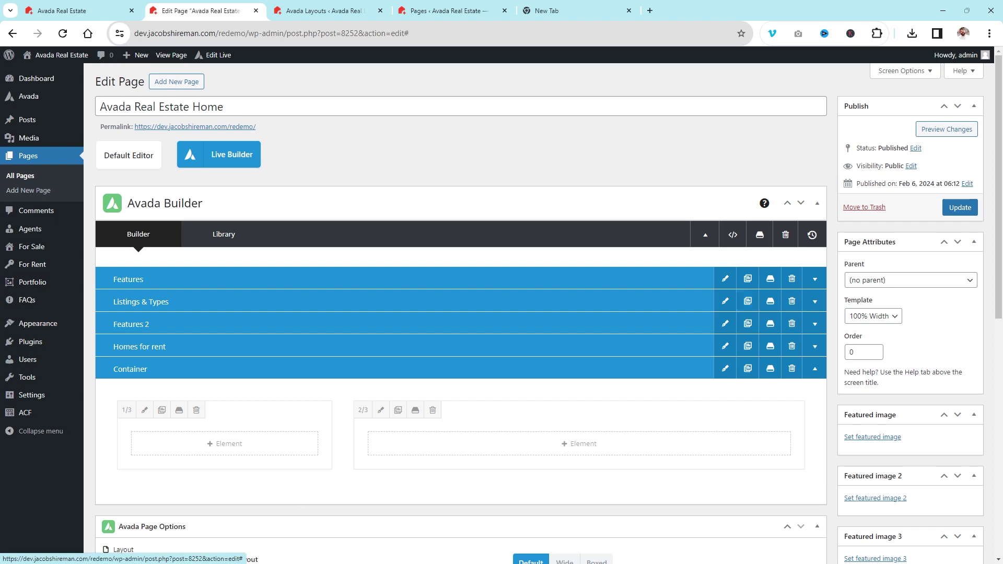
{"action": "scroll", "coordinate": [519, 384], "scroll_direction": "down", "scroll_amount": 3}
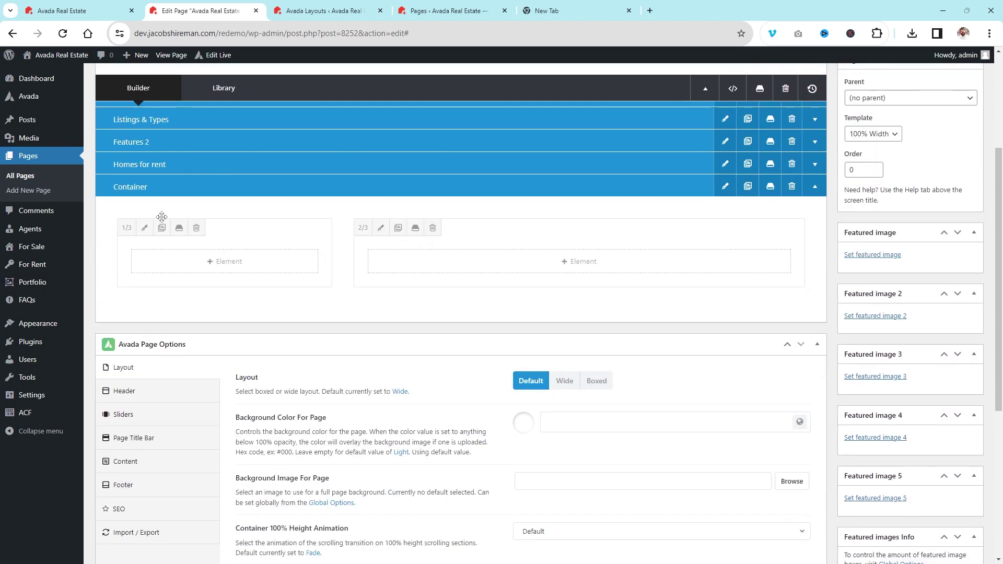
{"action": "left_click", "coordinate": [110, 187]}
{"action": "type", "text": "N"}
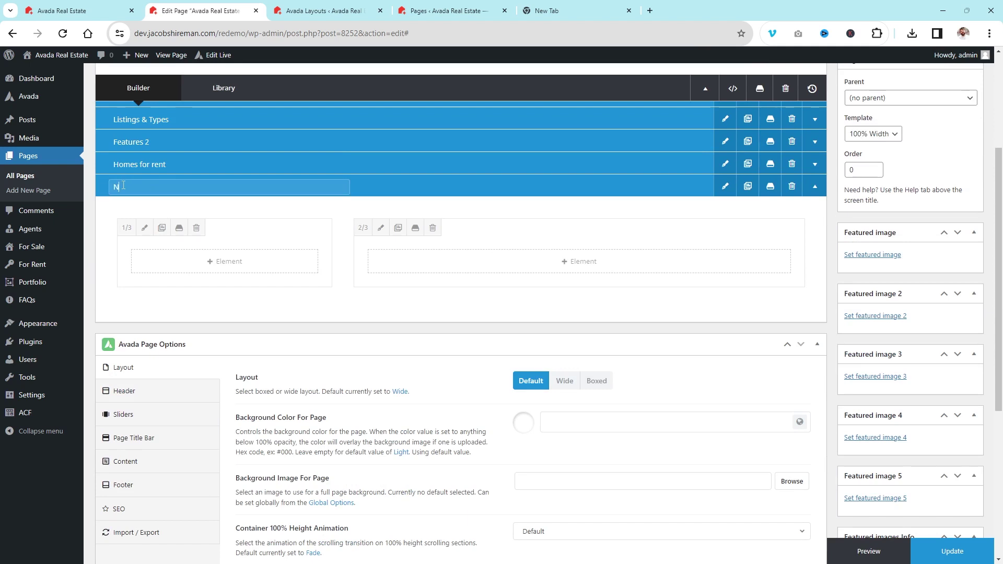
{"action": "type", "text": "ewletter Signu"}
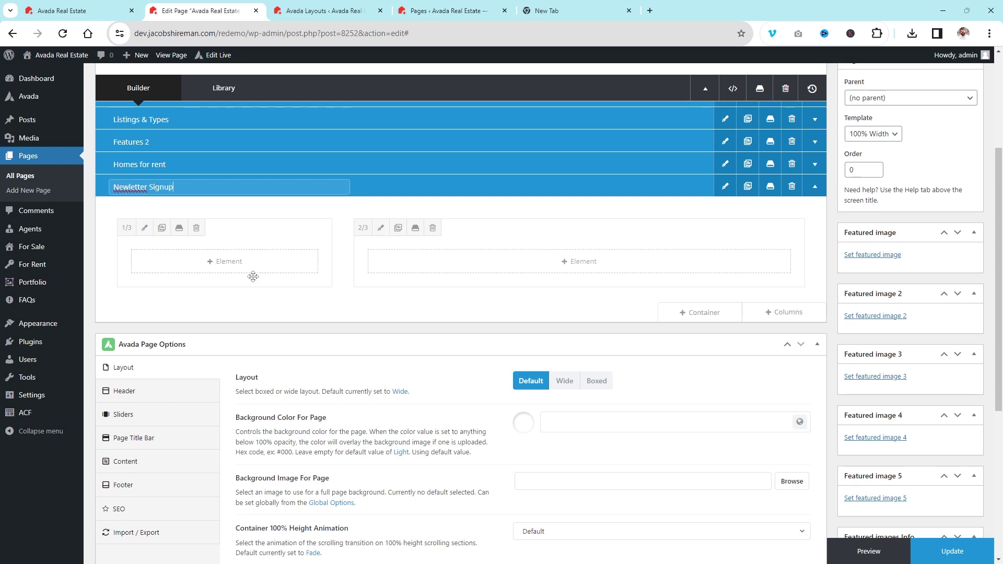
Step: Add an Avada Form element to the 1/3 column using the "Request a tour" form and save it
{"action": "left_click", "coordinate": [225, 261]}
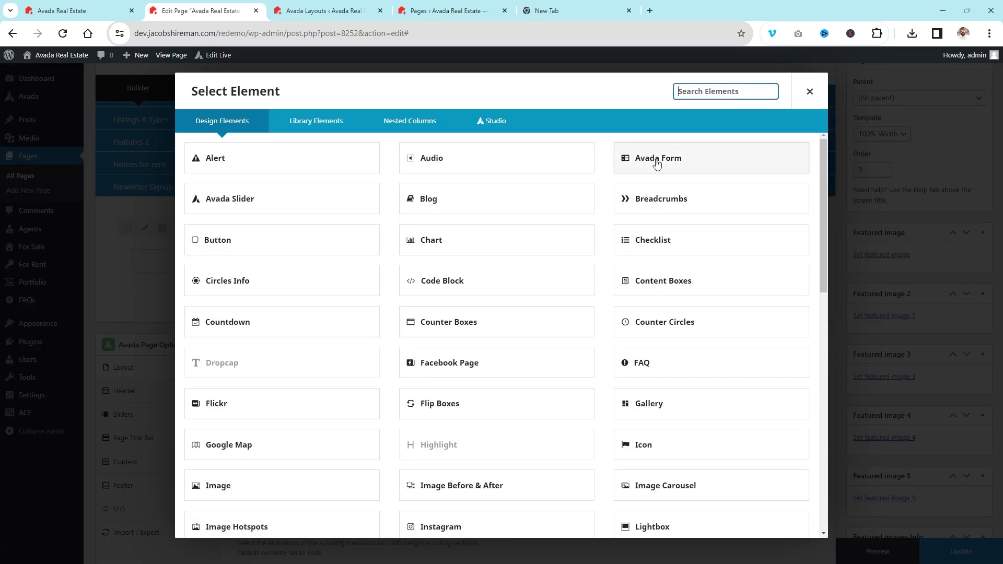
{"action": "left_click", "coordinate": [655, 165]}
{"action": "left_click", "coordinate": [555, 170]}
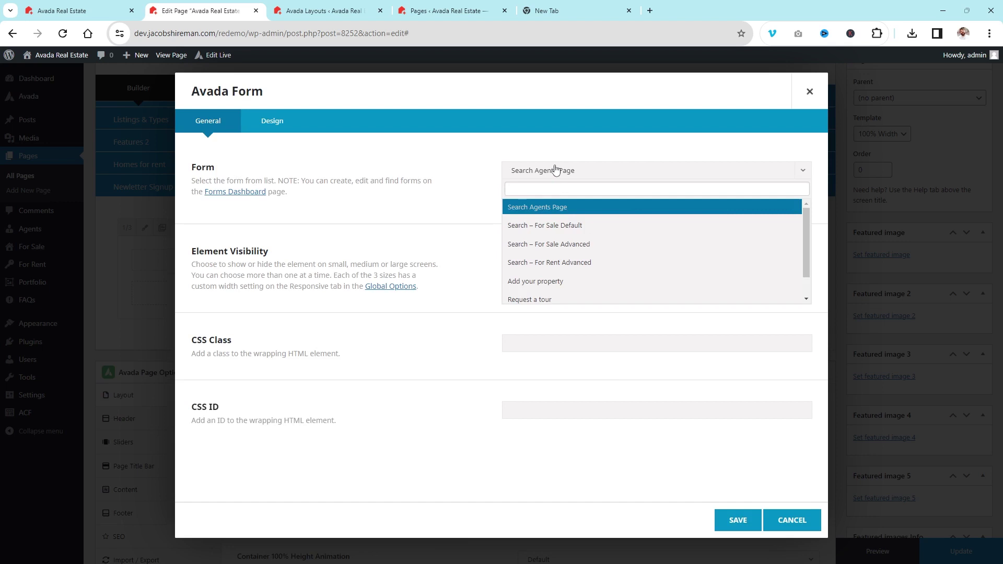
{"action": "scroll", "coordinate": [605, 224], "scroll_direction": "down", "scroll_amount": 1}
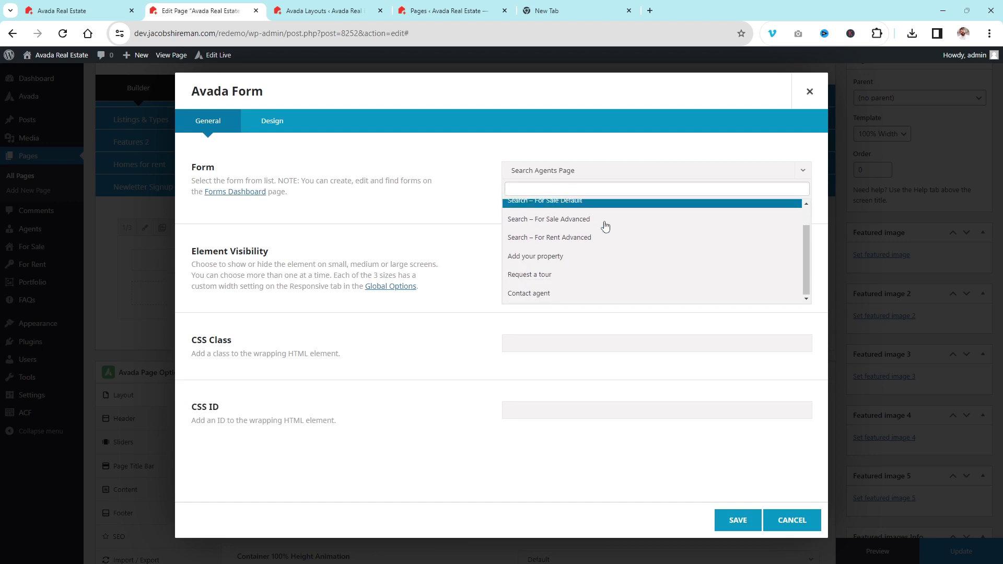
{"action": "left_click", "coordinate": [573, 273]}
{"action": "left_click", "coordinate": [748, 521]}
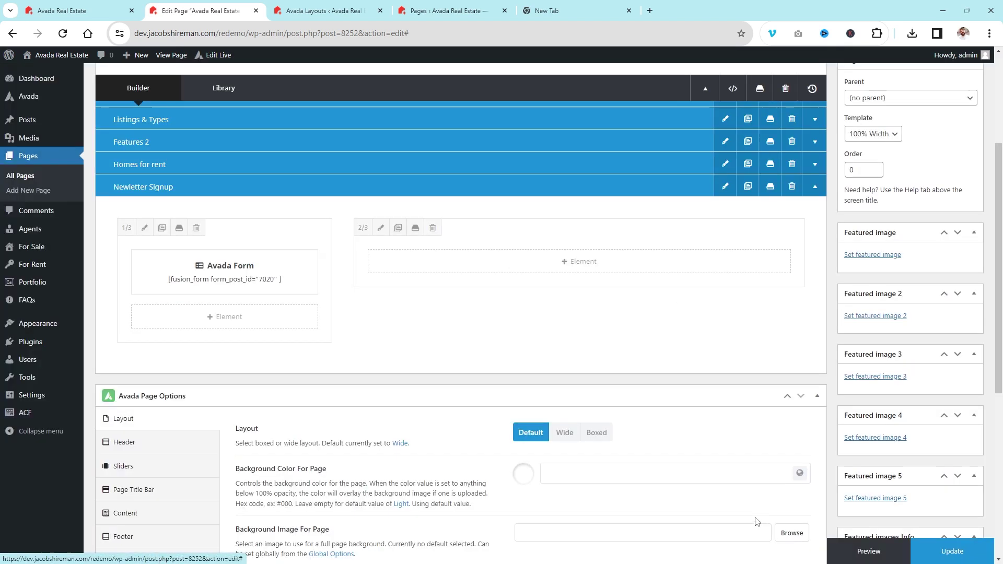
Step: Add a Title element to the 2/3 column and clear its placeholder title text
{"action": "left_click", "coordinate": [529, 258]}
{"action": "scroll", "coordinate": [513, 221], "scroll_direction": "down", "scroll_amount": 10}
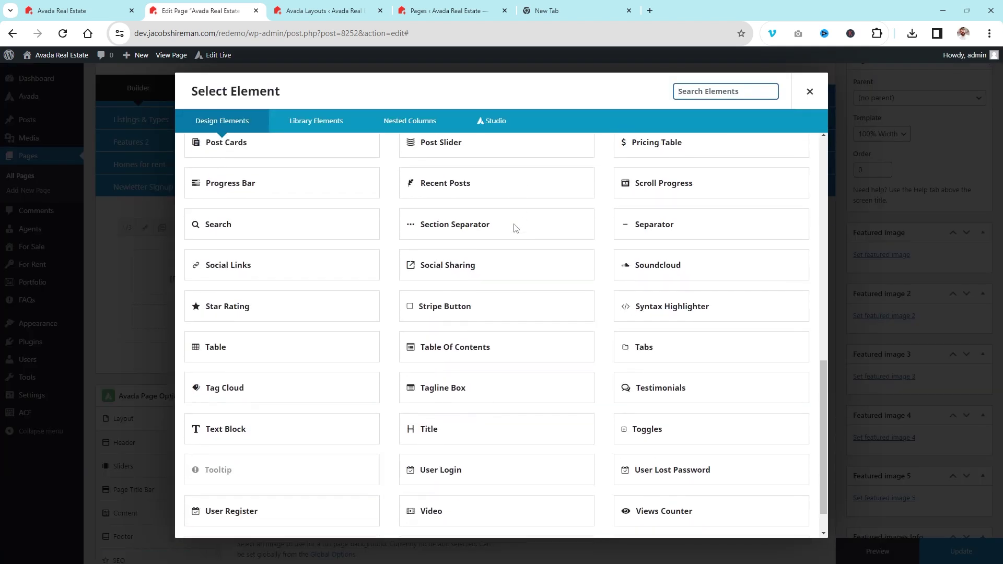
{"action": "left_click", "coordinate": [445, 439]}
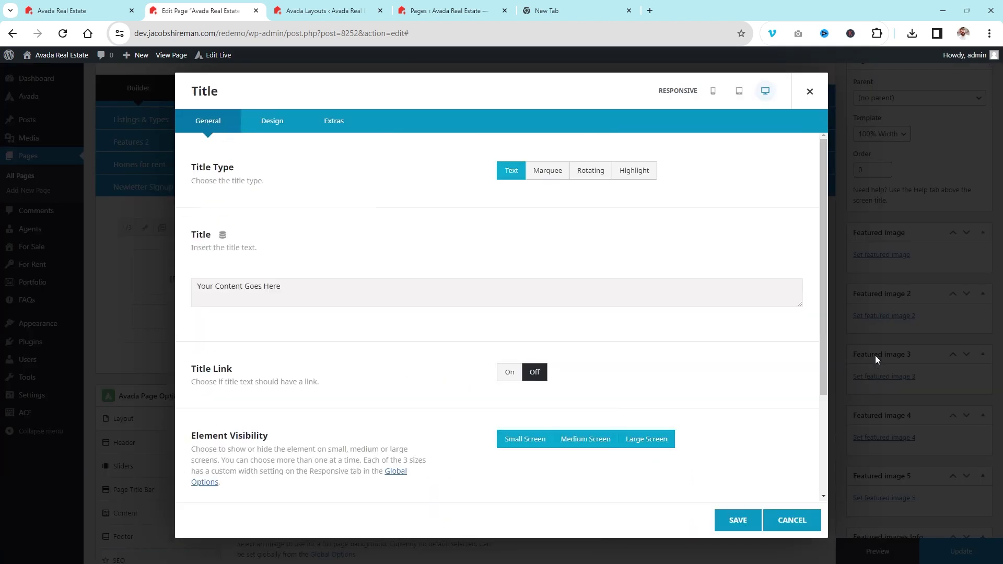
{"action": "left_click", "coordinate": [288, 323]}
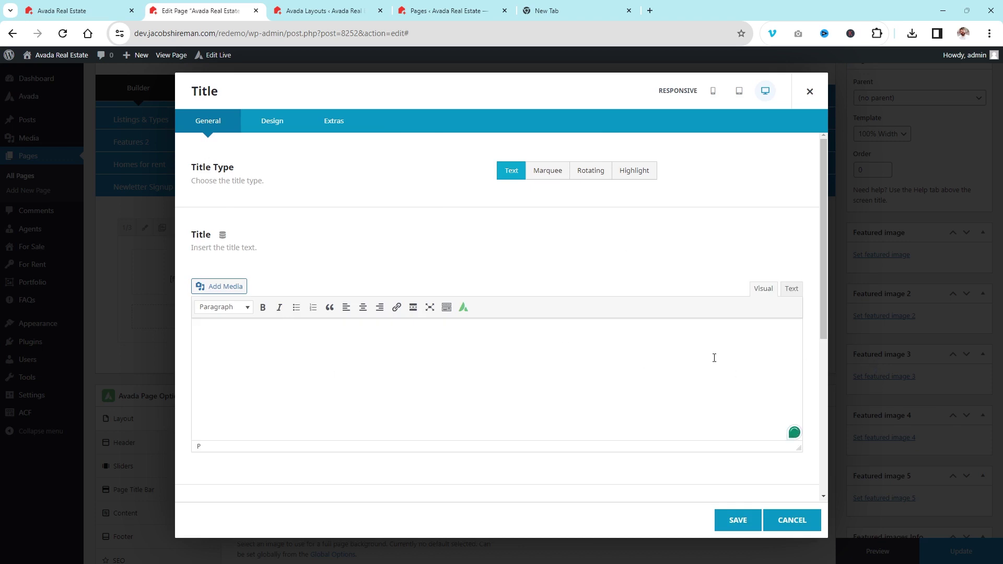
{"action": "type", "text": "Want to View This"}
{"action": "key", "text": "BackSpace"}
{"action": "key", "text": "BackSpace"}
{"action": "key", "text": "BackSpace"}
{"action": "key", "text": "BackSpace"}
{"action": "key", "text": "BackSpace"}
{"action": "key", "text": "BackSpace"}
{"action": "key", "text": "BackSpace"}
{"action": "key", "text": "BackSpace"}
{"action": "key", "text": "BackSpace"}
{"action": "key", "text": "BackSpace"}
{"action": "key", "text": "BackSpace"}
{"action": "key", "text": "BackSpace"}
{"action": "key", "text": "BackSpace"}
{"action": "key", "text": "BackSpace"}
{"action": "key", "text": "BackSpace"}
{"action": "key", "text": "BackSpace"}
{"action": "key", "text": "BackSpace"}
{"action": "key", "text": "BackSpace"}
{"action": "key", "text": "BackSpace"}
{"action": "key", "text": "BackSpace"}
Step: Set the title text to "Subscribe to My Newsletter" and save the Title element
{"action": "type", "text": "Subscribe to My New"}
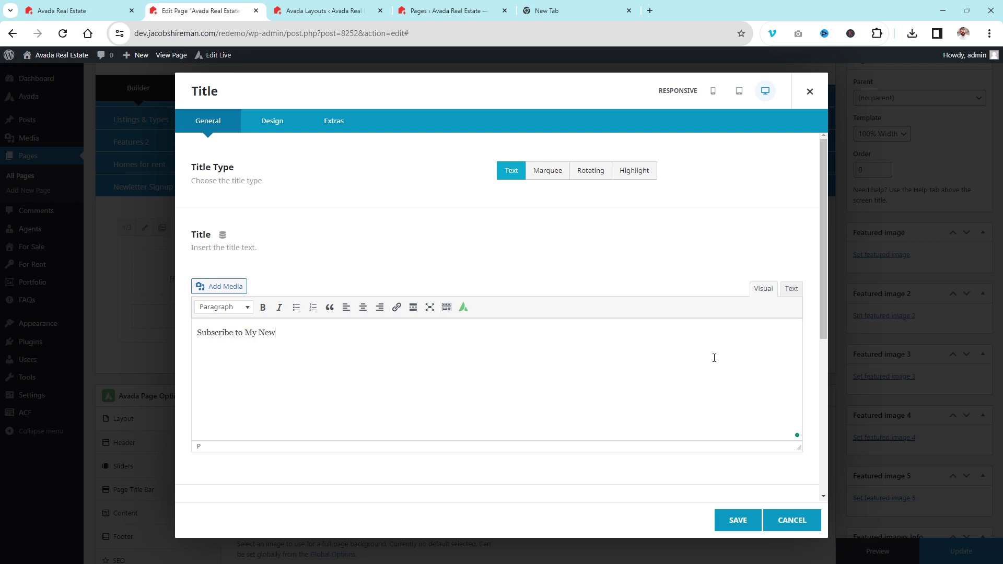
{"action": "left_click", "coordinate": [736, 521]}
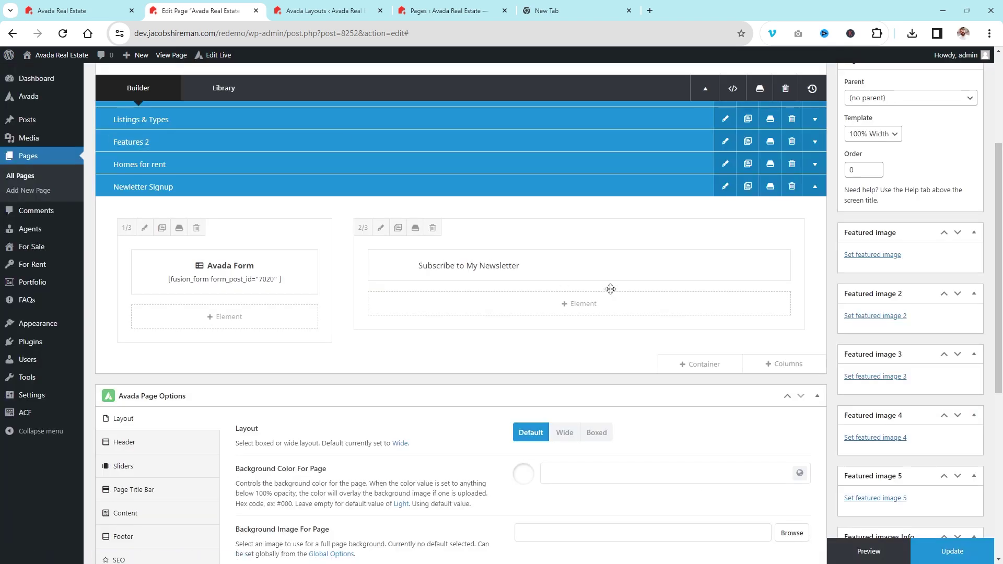
Step: Add a Text Block below the title reading "Subscribe to the latest updates about everything Houston and Real Estate."
{"action": "left_click", "coordinate": [571, 300]}
{"action": "scroll", "coordinate": [528, 438], "scroll_direction": "down", "scroll_amount": 5}
{"action": "scroll", "coordinate": [527, 438], "scroll_direction": "down", "scroll_amount": 8}
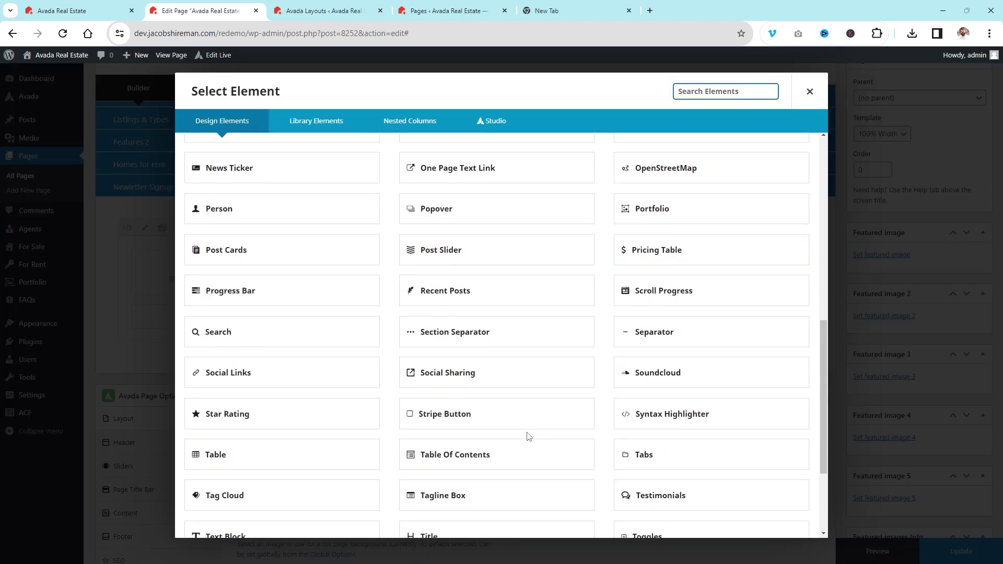
{"action": "left_click", "coordinate": [245, 395]}
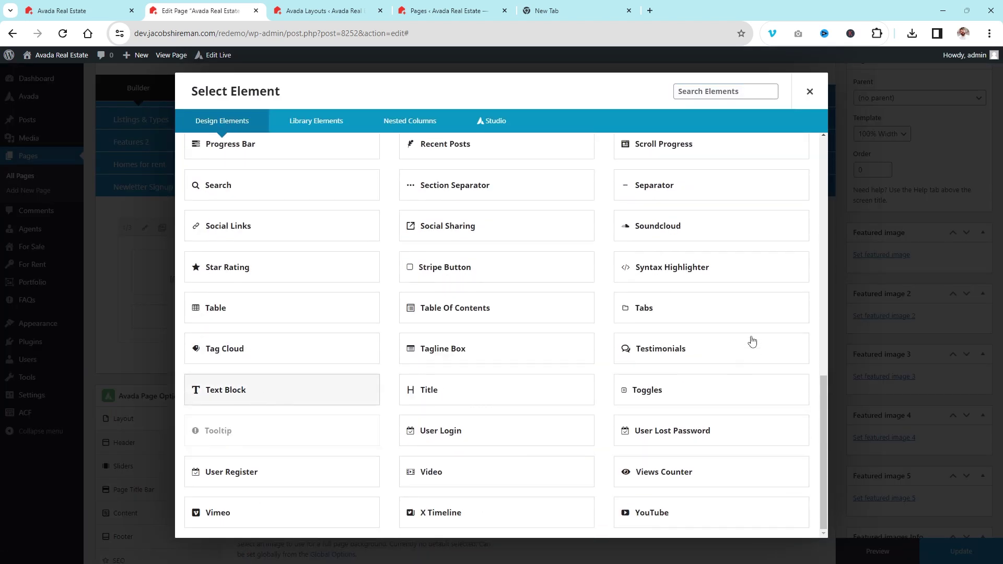
{"action": "left_click", "coordinate": [336, 450]}
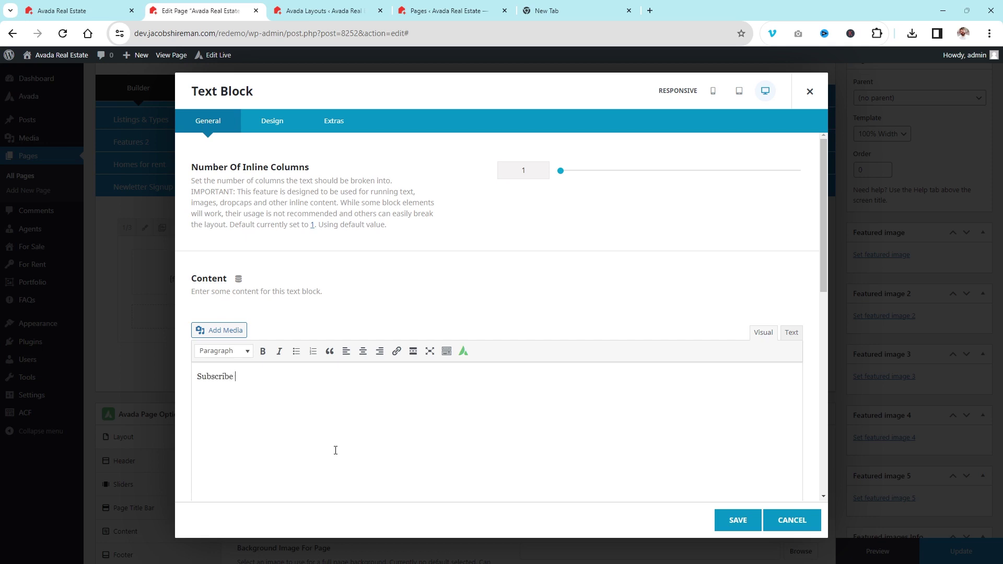
{"action": "type", "text": "dates about everything Ho"}
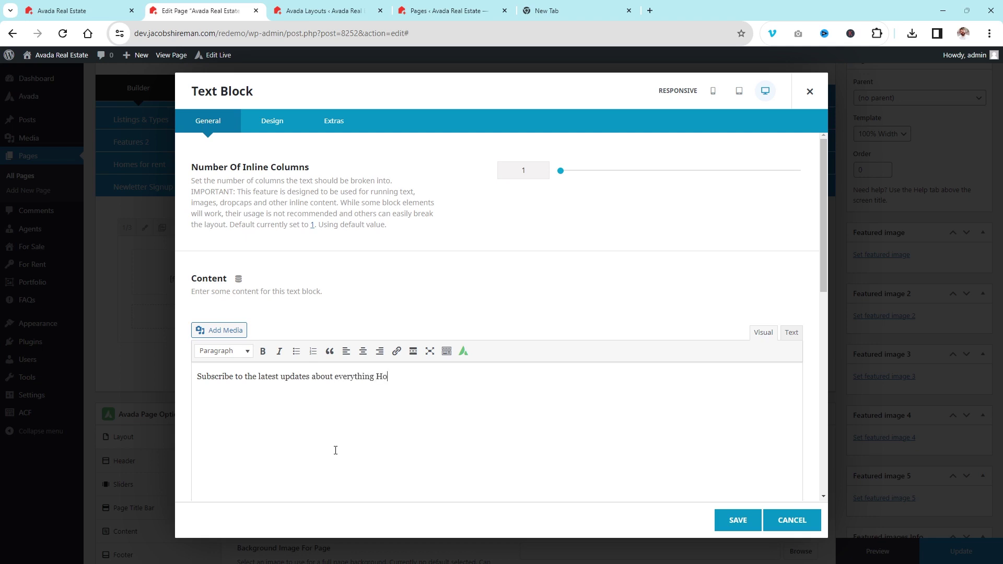
{"action": "type", "text": "uston and Real Estate."}
Step: Set the Text Block's top margin to 10px and its bottom margin to 0
{"action": "left_click", "coordinate": [272, 121]}
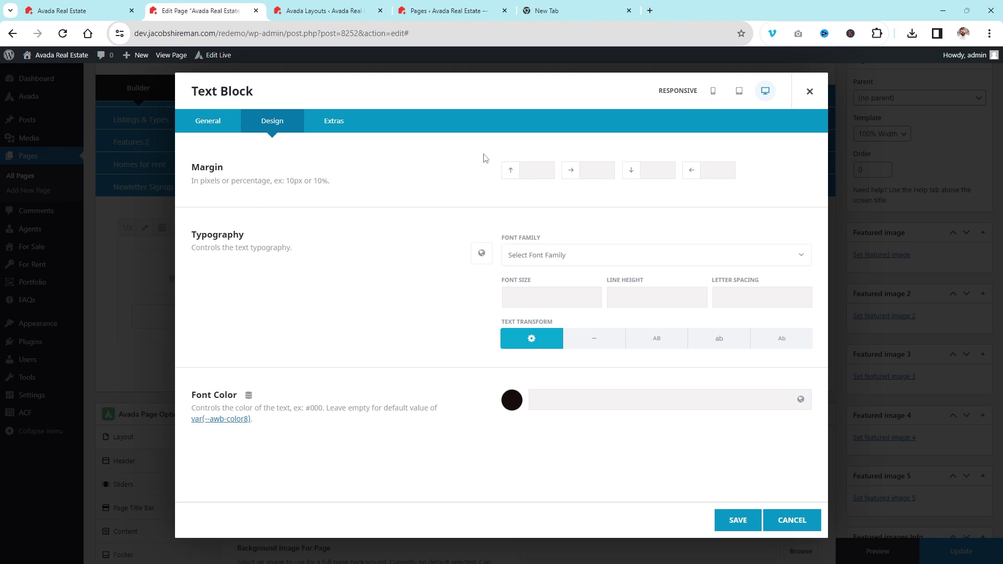
{"action": "left_click", "coordinate": [534, 165]}
{"action": "left_click", "coordinate": [267, 177]}
{"action": "left_click", "coordinate": [543, 170]}
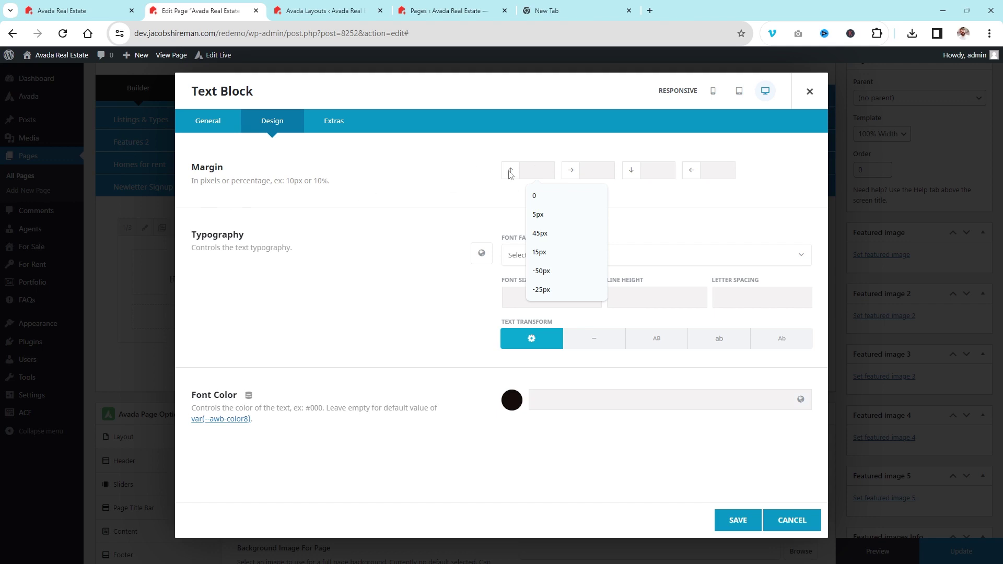
{"action": "type", "text": "10px"}
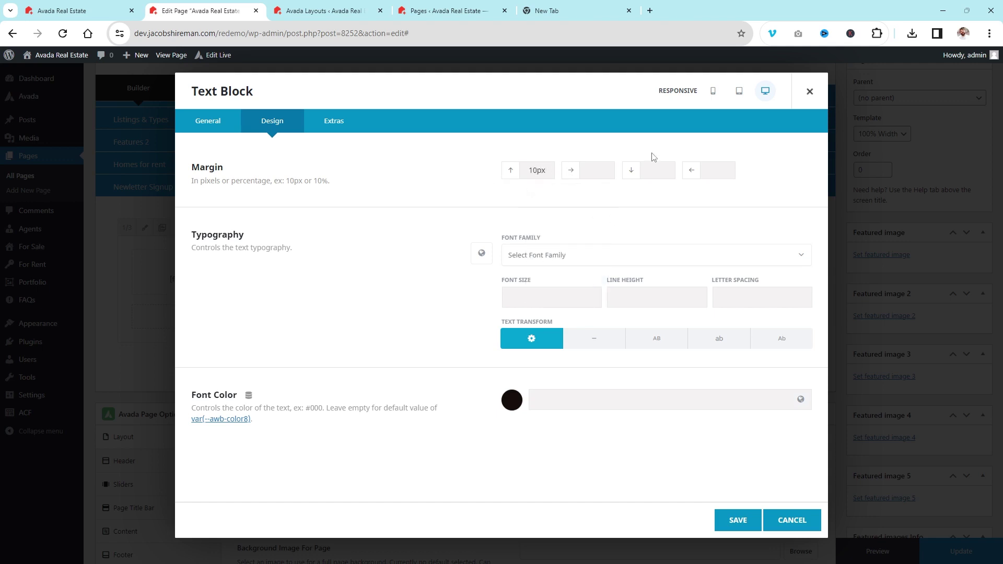
{"action": "left_click", "coordinate": [656, 168]}
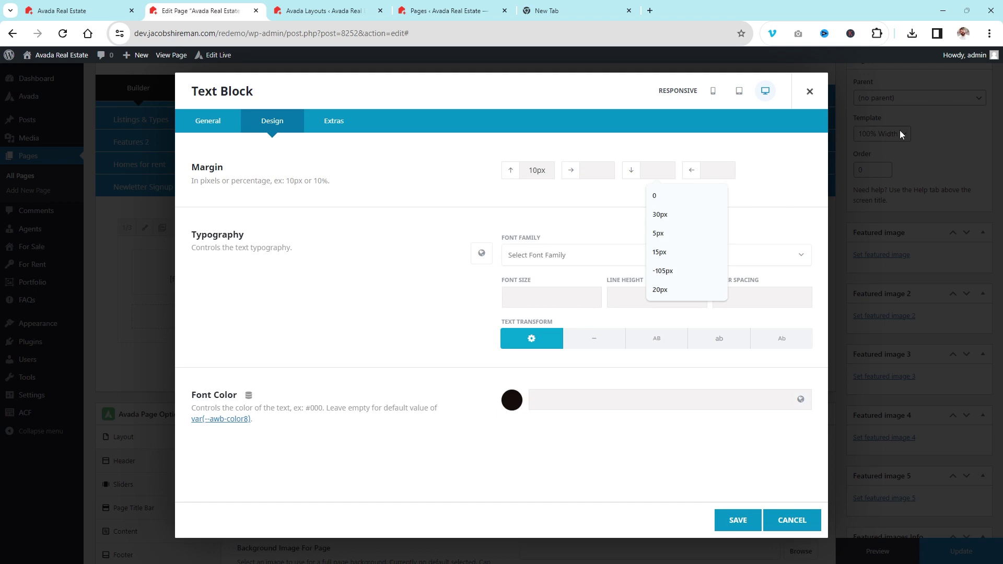
{"action": "left_click", "coordinate": [762, 180]}
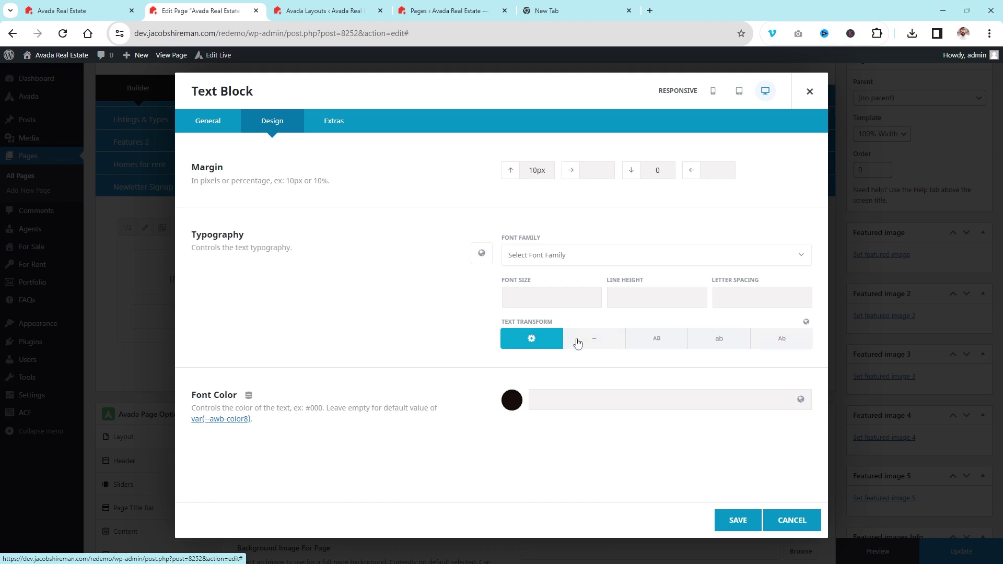
Step: Keep the default text transform, set the Text Block's font color to the global color Secondary Teal Text and save
{"action": "left_click", "coordinate": [596, 340]}
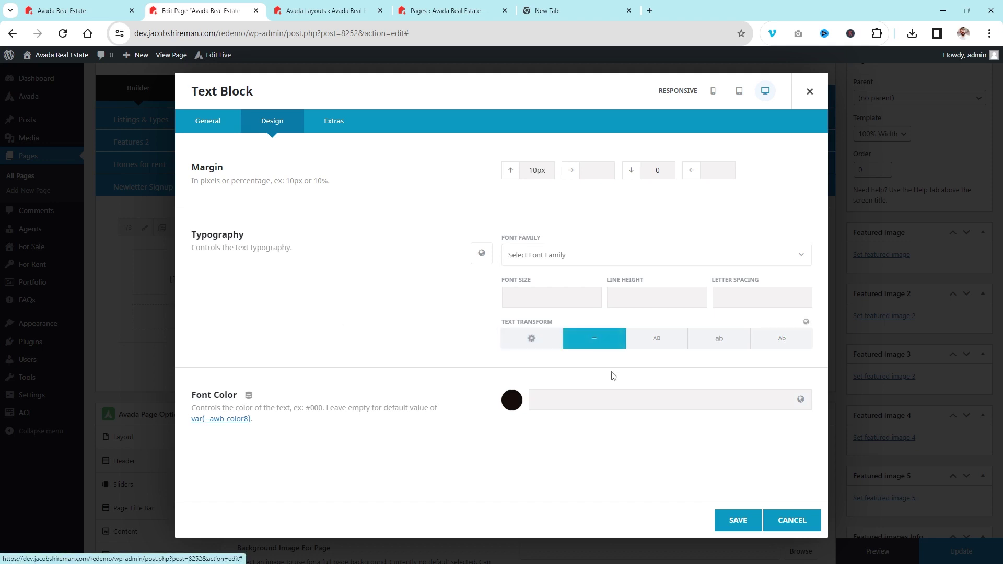
{"action": "left_click", "coordinate": [535, 342]}
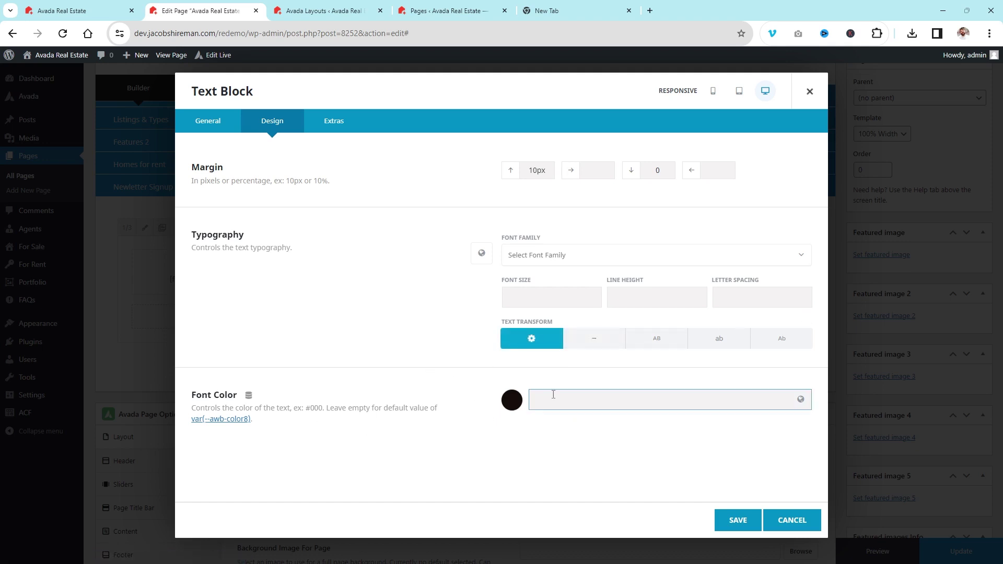
{"action": "left_click", "coordinate": [800, 399]}
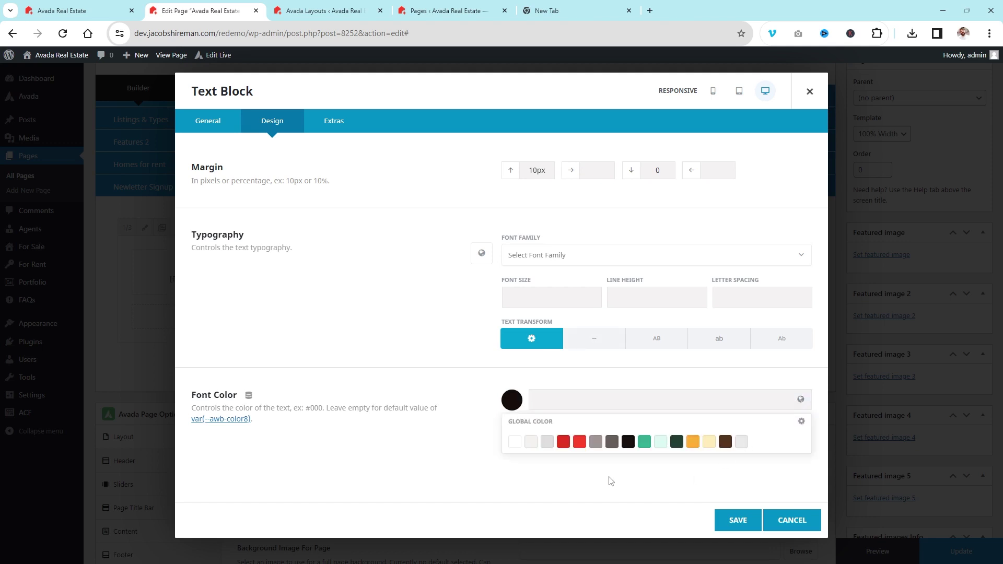
{"action": "left_click", "coordinate": [676, 442]}
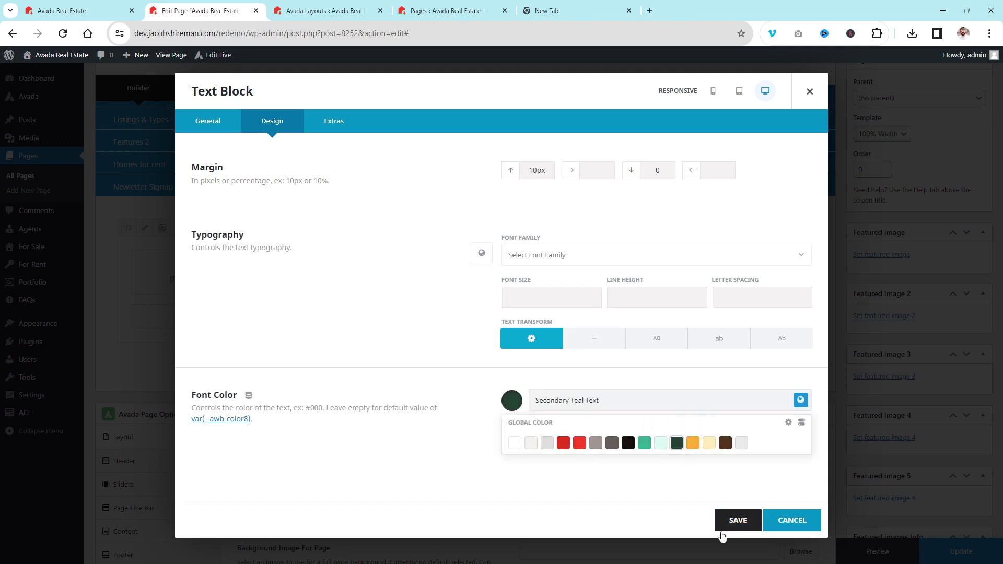
{"action": "left_click", "coordinate": [722, 521]}
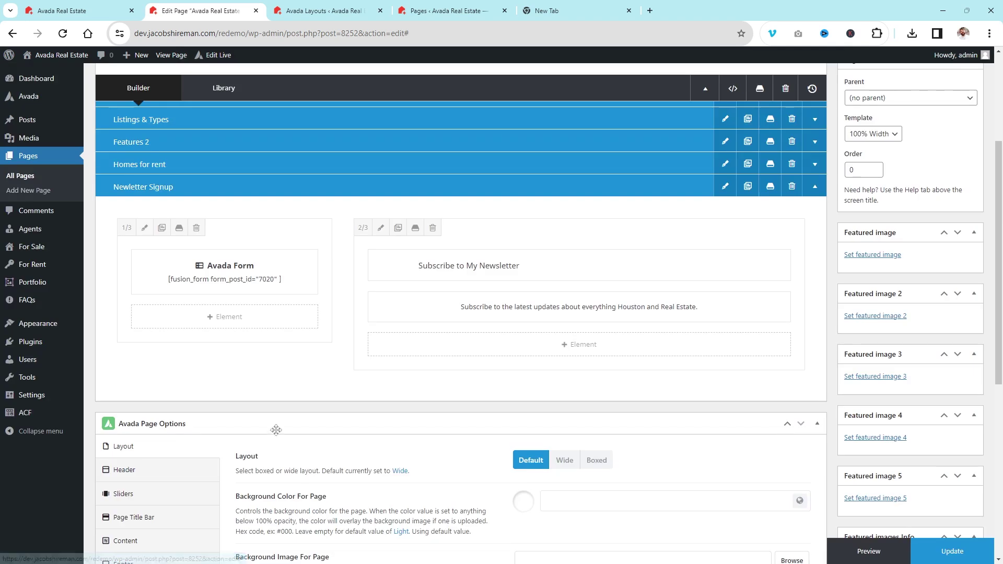
Step: Open the Newletter Signup container's settings, then look through the live home page to examine how wide its sections are
{"action": "mouse_move", "coordinate": [548, 272]}
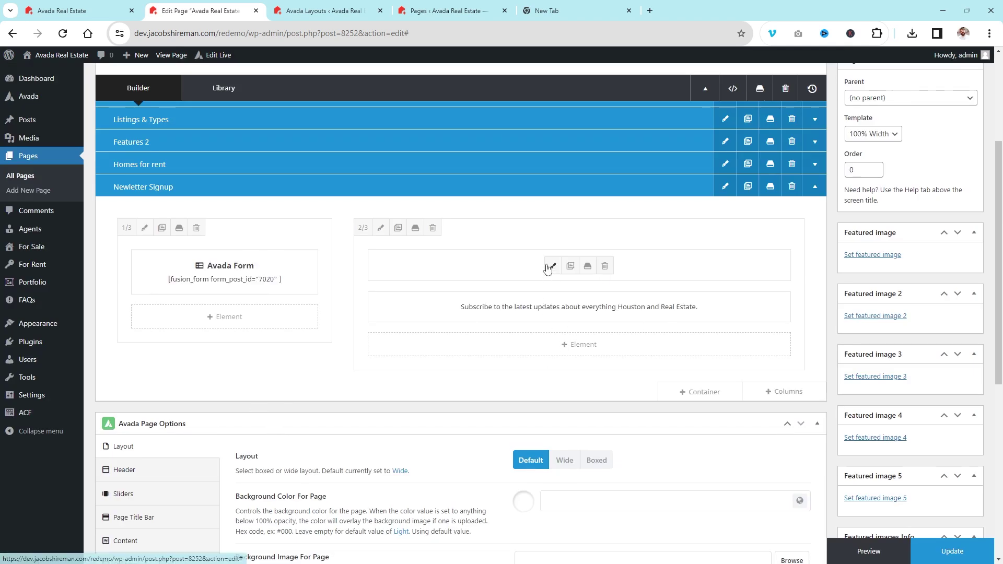
{"action": "left_click", "coordinate": [724, 188]}
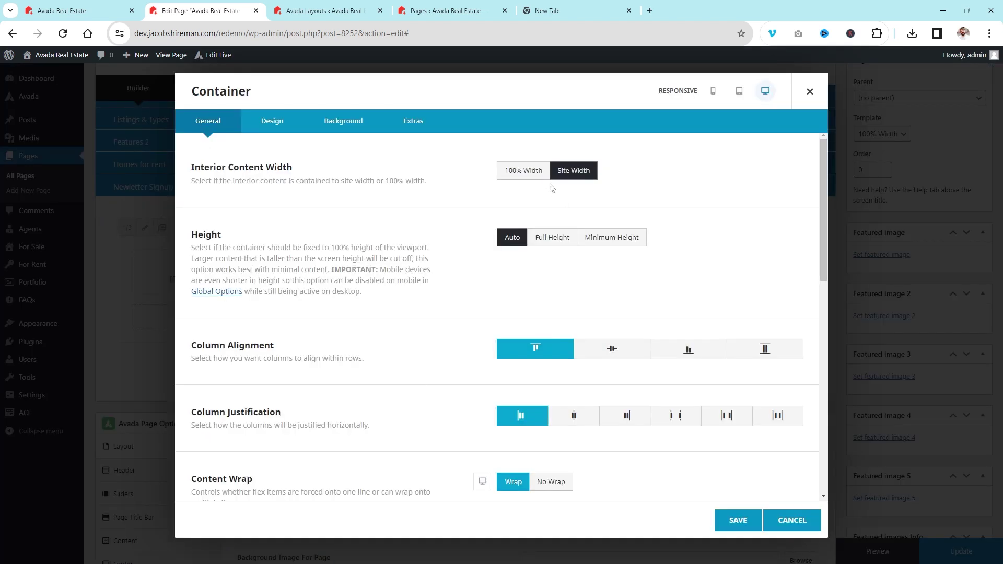
{"action": "left_click", "coordinate": [79, 6]}
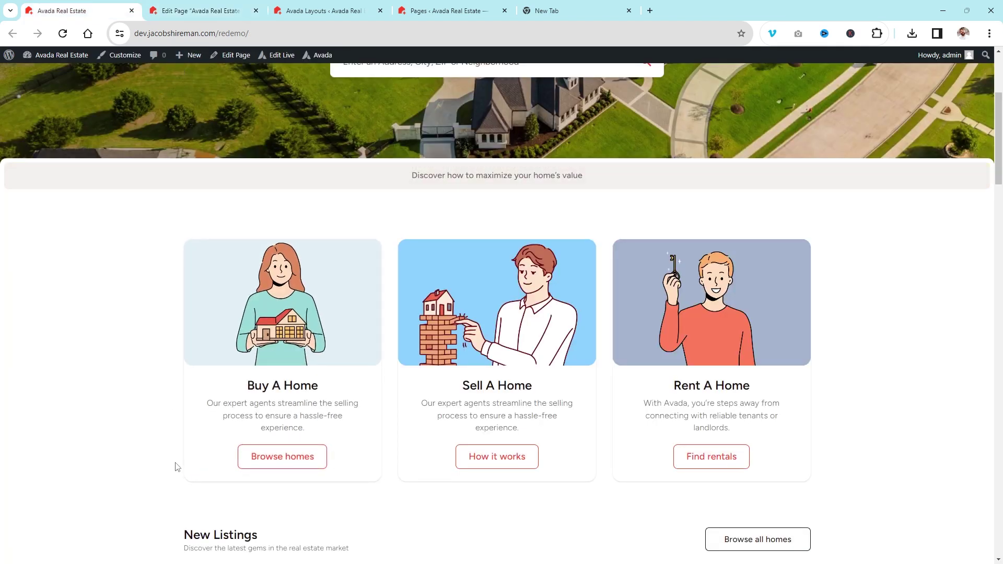
{"action": "scroll", "coordinate": [175, 465], "scroll_direction": "down", "scroll_amount": 5}
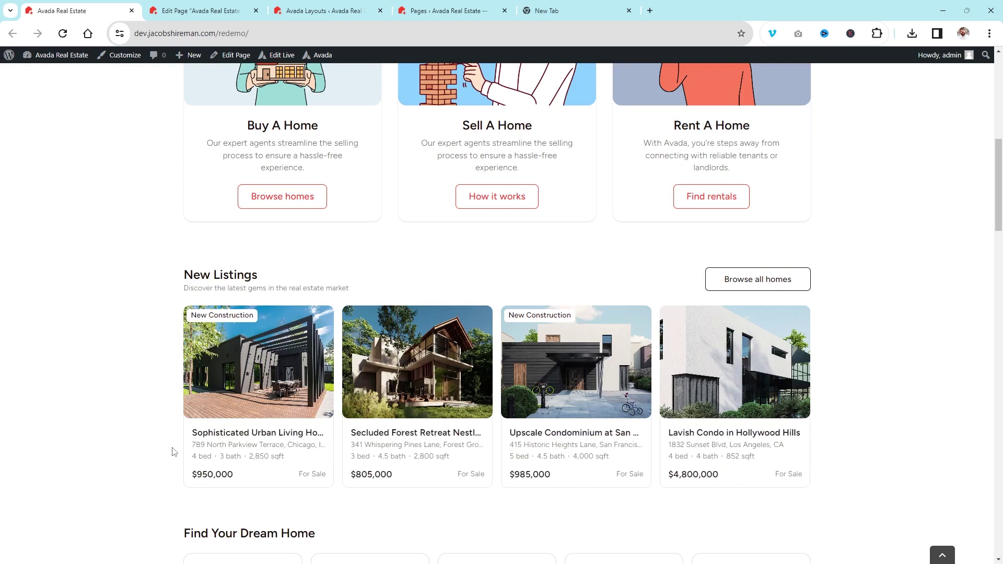
{"action": "scroll", "coordinate": [173, 452], "scroll_direction": "down", "scroll_amount": 5}
{"action": "scroll", "coordinate": [167, 422], "scroll_direction": "down", "scroll_amount": 4}
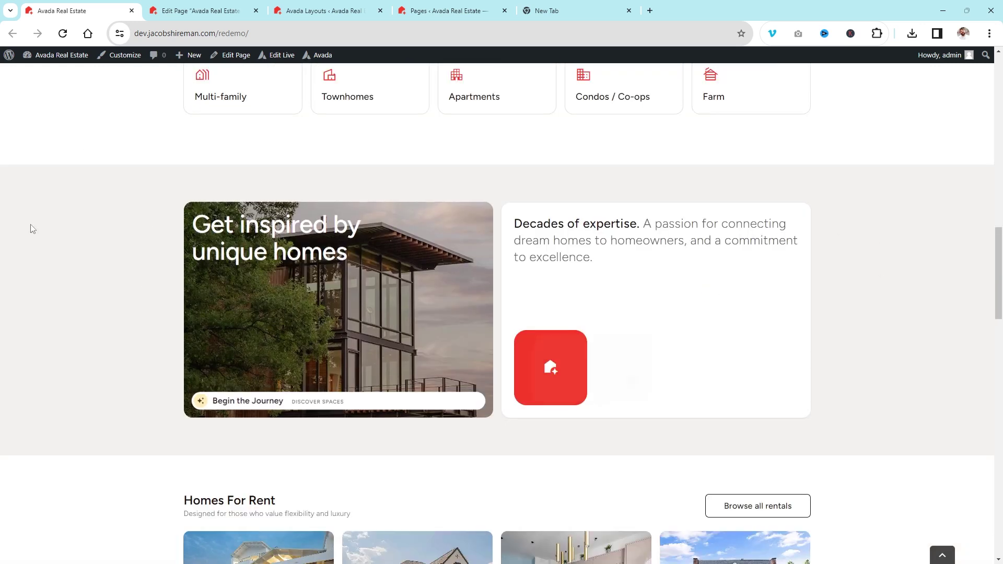
{"action": "scroll", "coordinate": [102, 230], "scroll_direction": "down", "scroll_amount": 20}
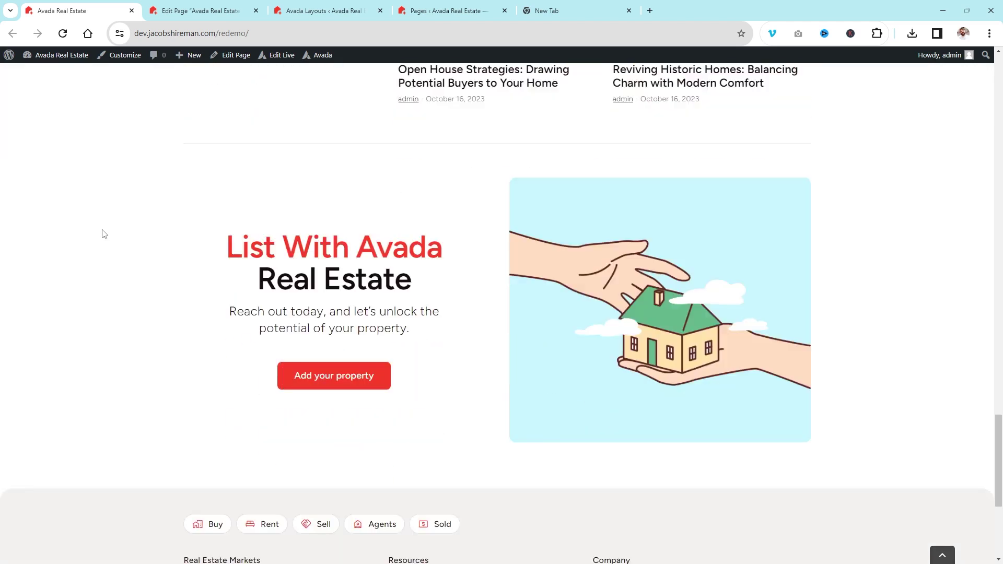
{"action": "scroll", "coordinate": [102, 233], "scroll_direction": "down", "scroll_amount": 5}
{"action": "scroll", "coordinate": [104, 230], "scroll_direction": "up", "scroll_amount": 20}
{"action": "scroll", "coordinate": [103, 226], "scroll_direction": "up", "scroll_amount": 10}
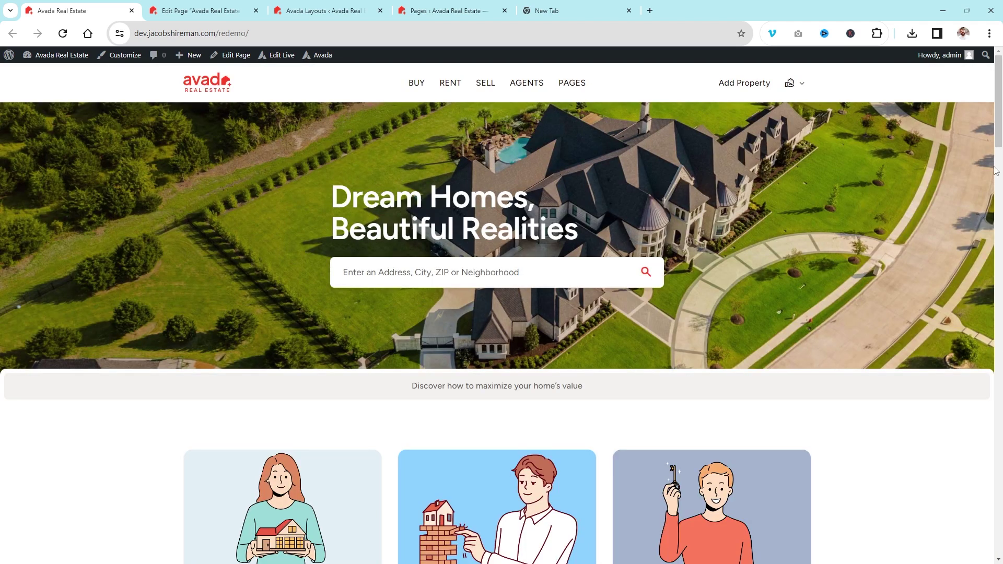
Step: Examine the container's interior content width and height options, comparing them with the layout of the live home page
{"action": "left_click", "coordinate": [243, 5]}
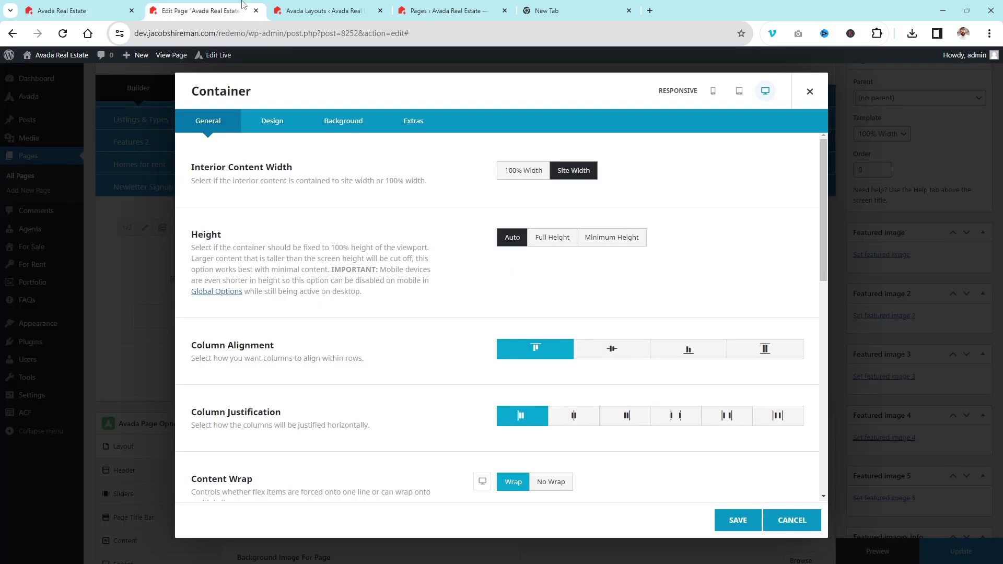
{"action": "left_click", "coordinate": [105, 7]}
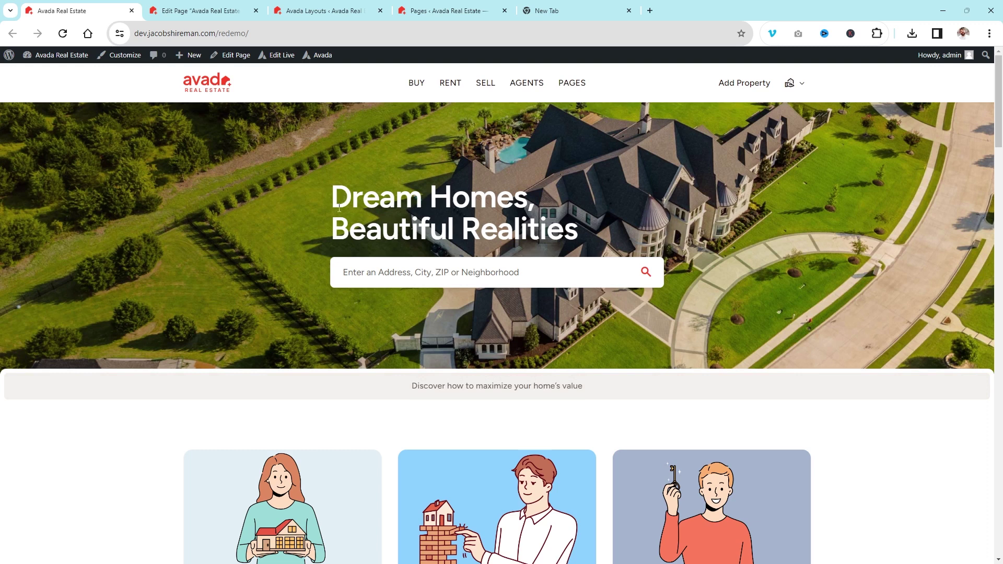
{"action": "left_click", "coordinate": [196, 6]}
{"action": "scroll", "coordinate": [562, 332], "scroll_direction": "down", "scroll_amount": 3}
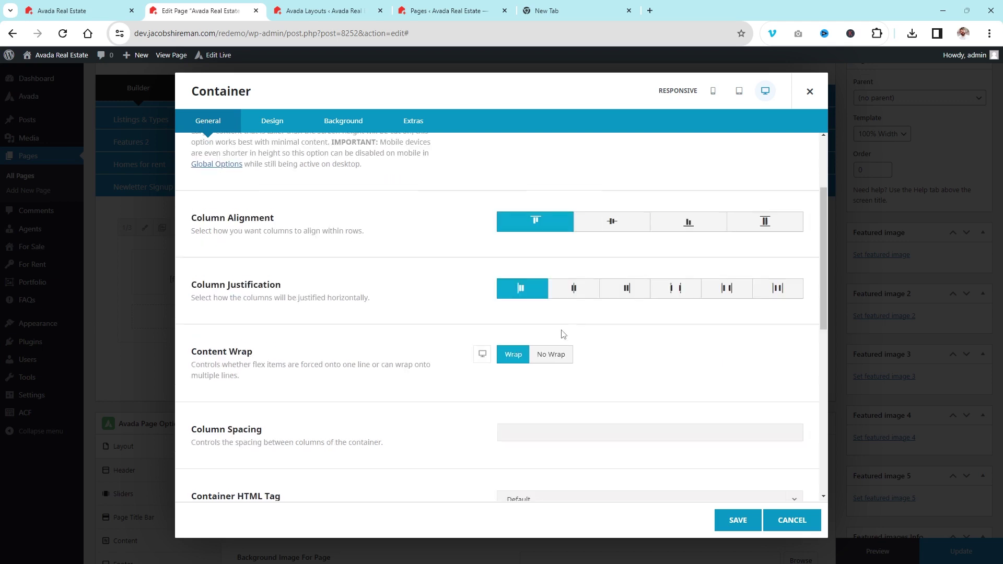
{"action": "scroll", "coordinate": [562, 332], "scroll_direction": "up", "scroll_amount": 3}
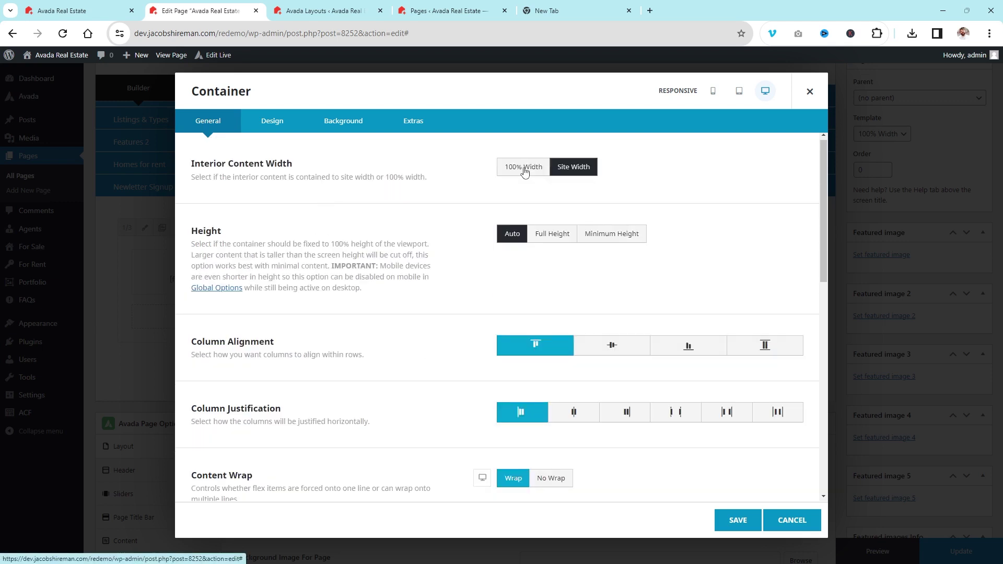
{"action": "left_click", "coordinate": [62, 10]}
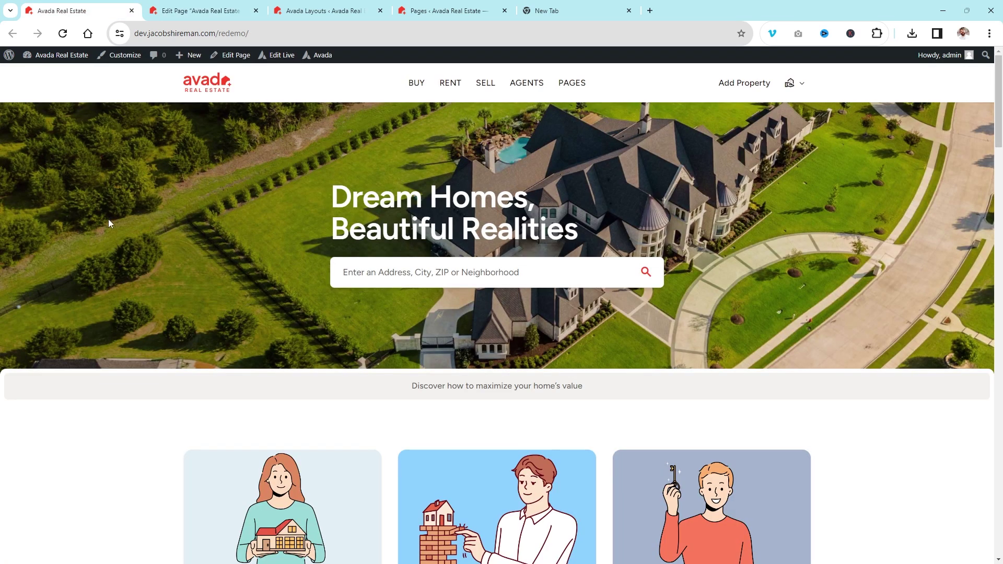
{"action": "left_click", "coordinate": [191, 12]}
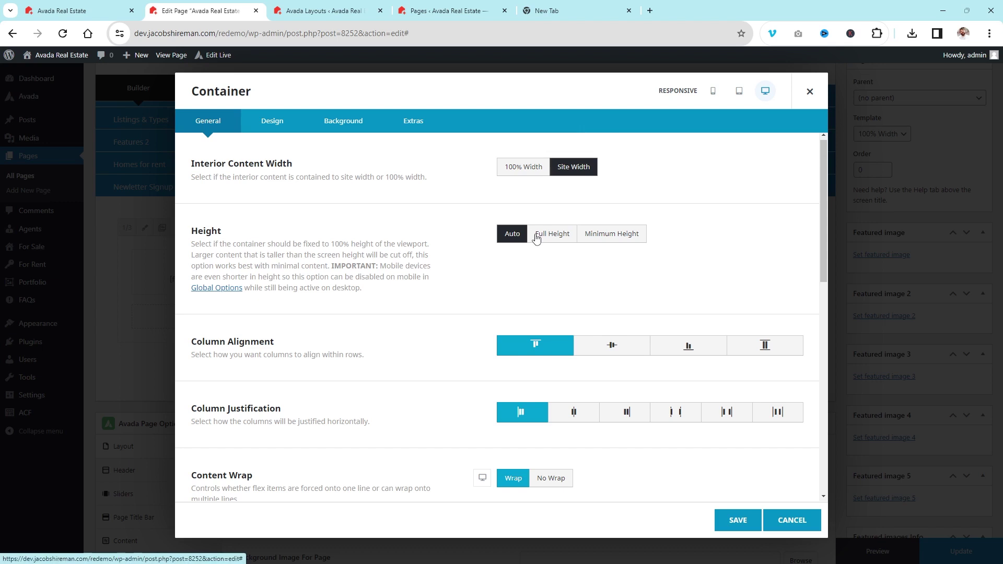
{"action": "left_click", "coordinate": [86, 10]}
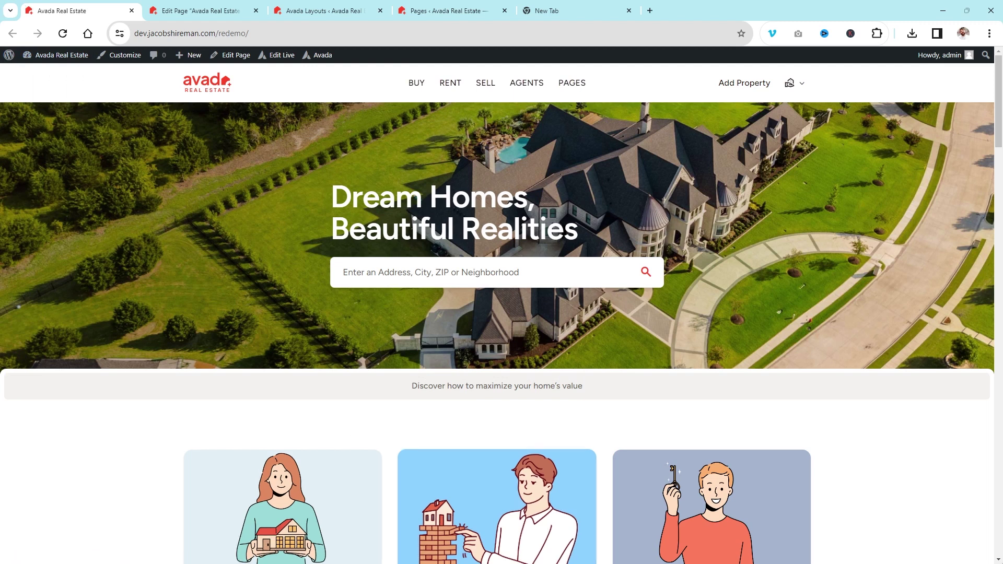
{"action": "left_click", "coordinate": [191, 6]}
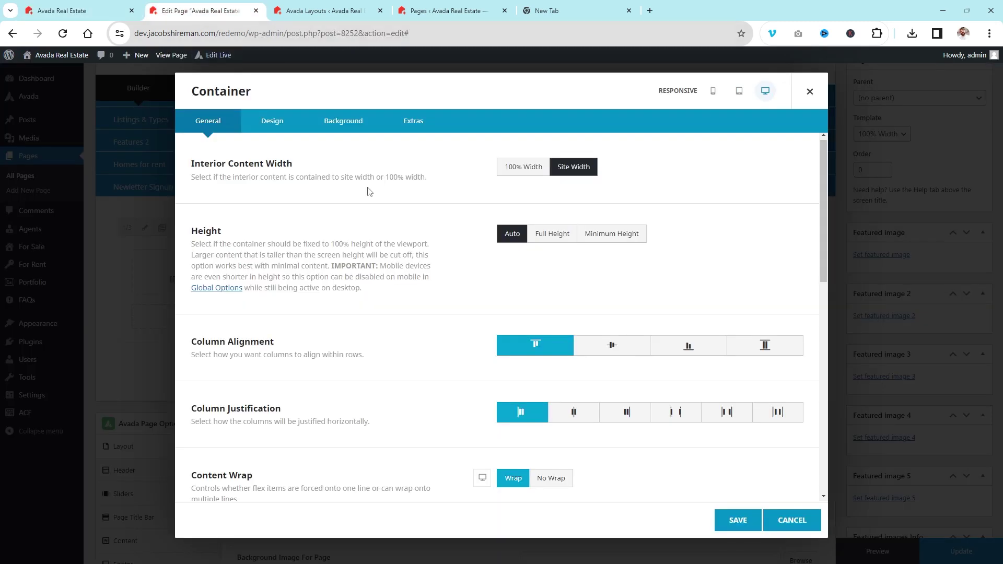
Step: Examine the container's column alignment, column justification and remaining general settings, comparing them with the live home page
{"action": "scroll", "coordinate": [794, 262], "scroll_direction": "down", "scroll_amount": 3}
{"action": "scroll", "coordinate": [794, 262], "scroll_direction": "down", "scroll_amount": 1}
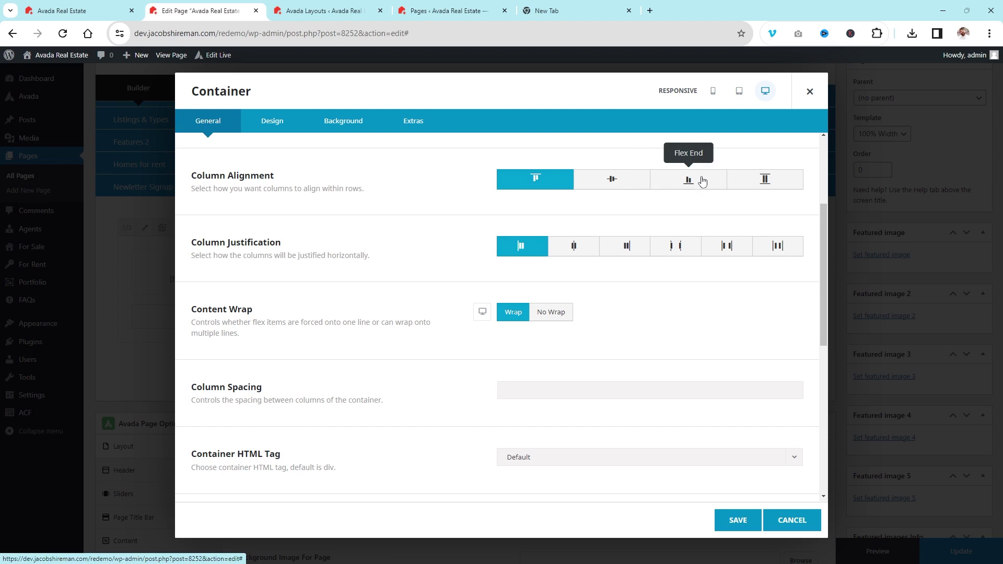
{"action": "left_click", "coordinate": [84, 11]}
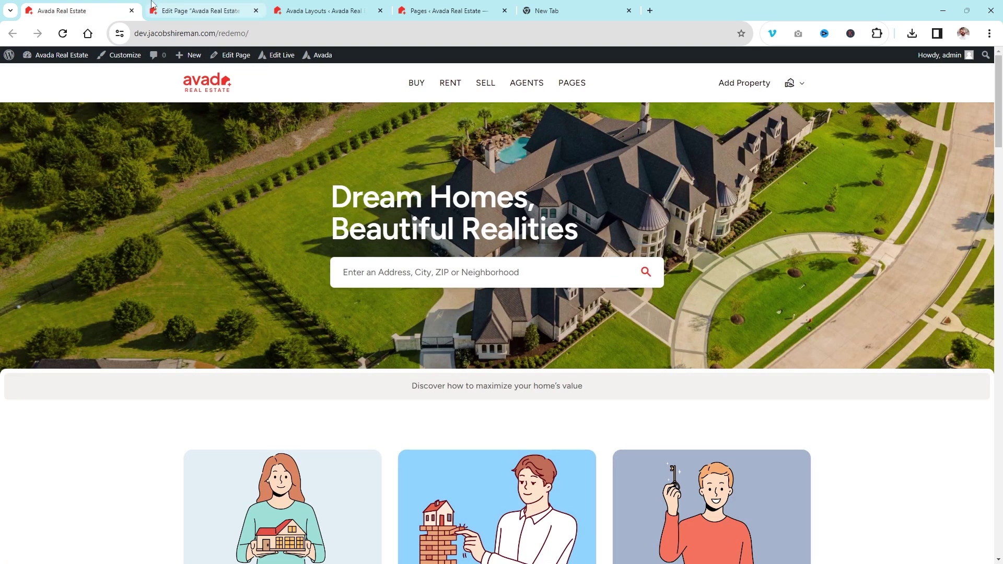
{"action": "left_click", "coordinate": [198, 10]}
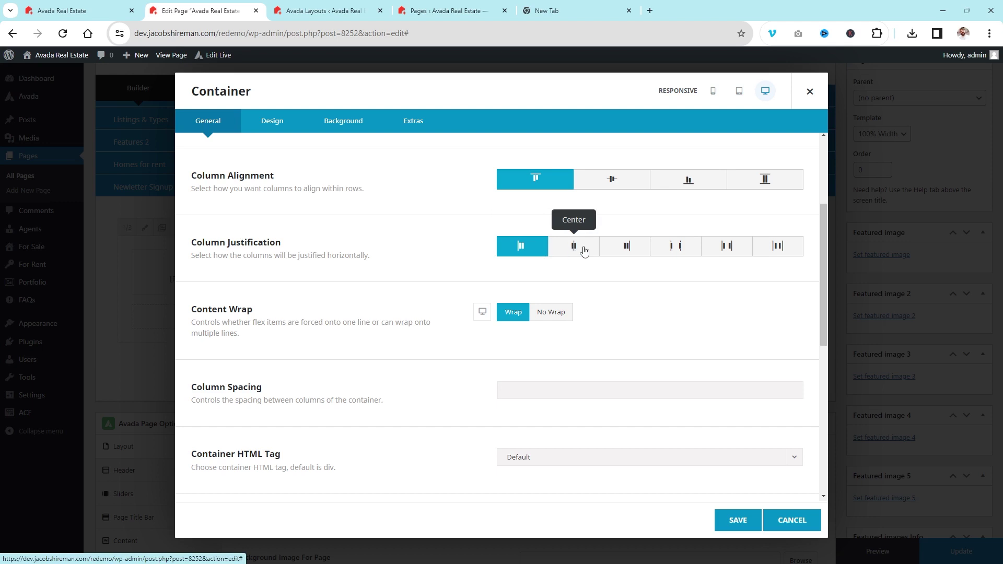
{"action": "left_click", "coordinate": [110, 9]}
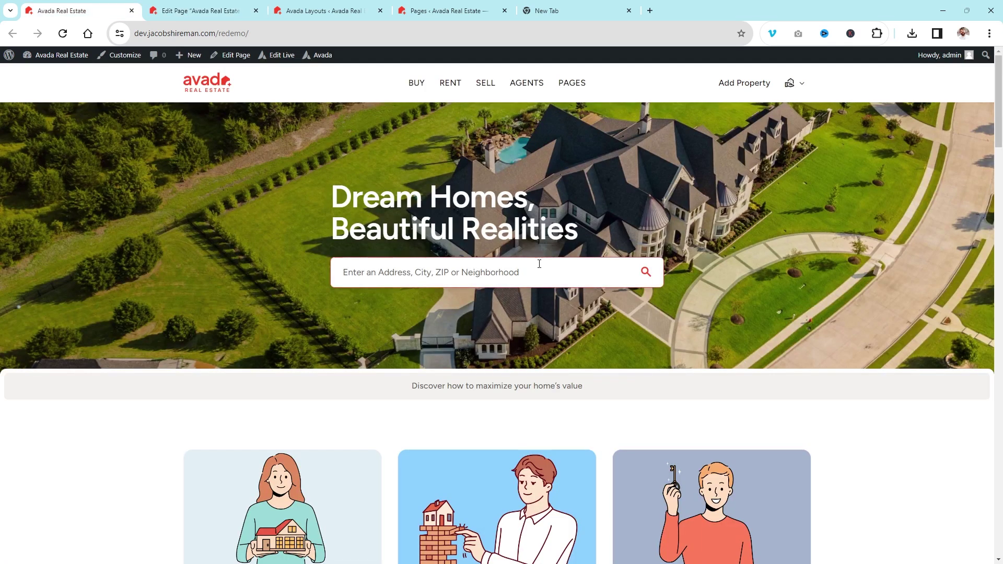
{"action": "left_click", "coordinate": [210, 9]}
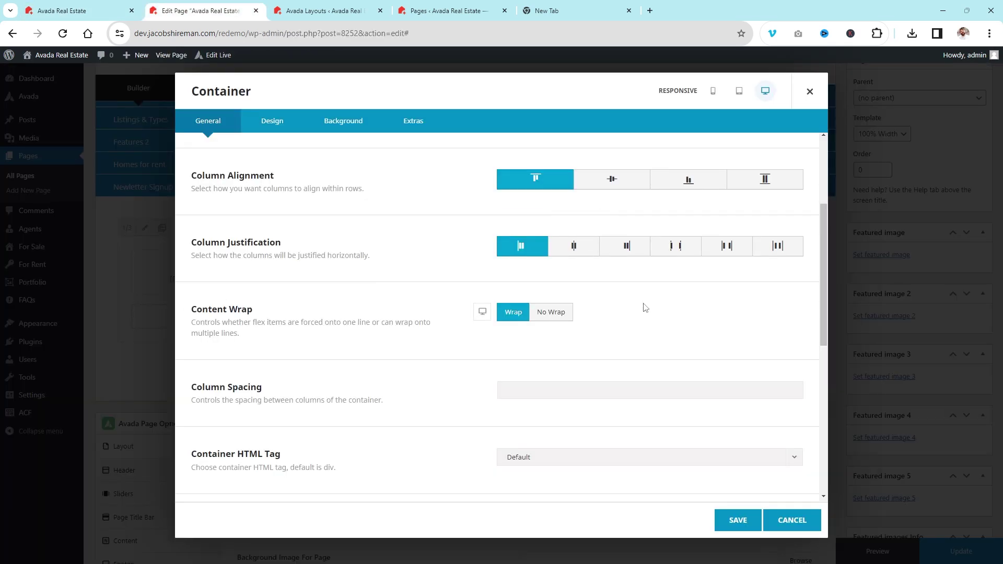
{"action": "scroll", "coordinate": [644, 310], "scroll_direction": "down", "scroll_amount": 6}
{"action": "scroll", "coordinate": [573, 300], "scroll_direction": "down", "scroll_amount": 1}
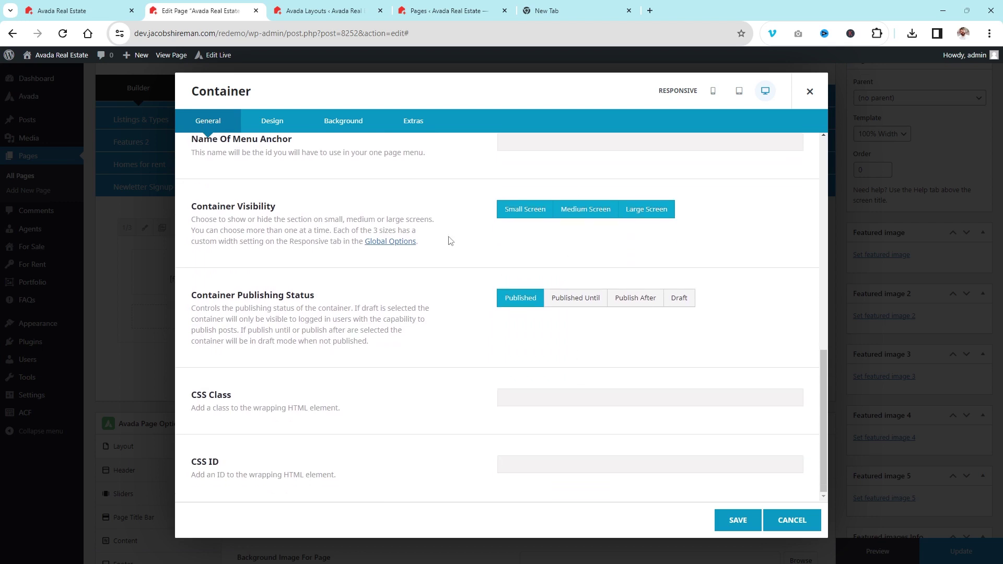
Step: Examine the container's margin and padding settings, comparing them with the spacing between sections on the live home page
{"action": "left_click", "coordinate": [254, 124]}
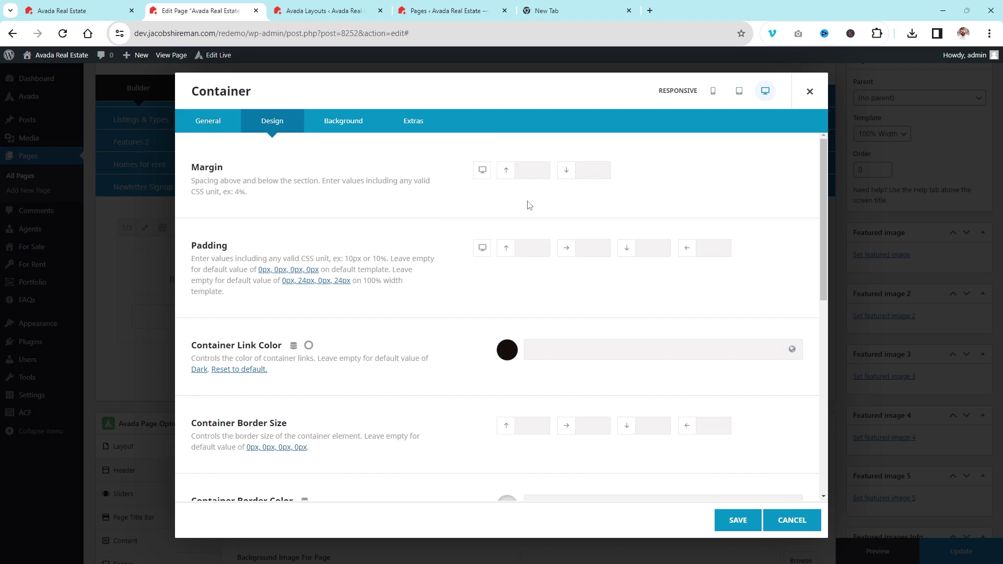
{"action": "left_click", "coordinate": [33, 5]}
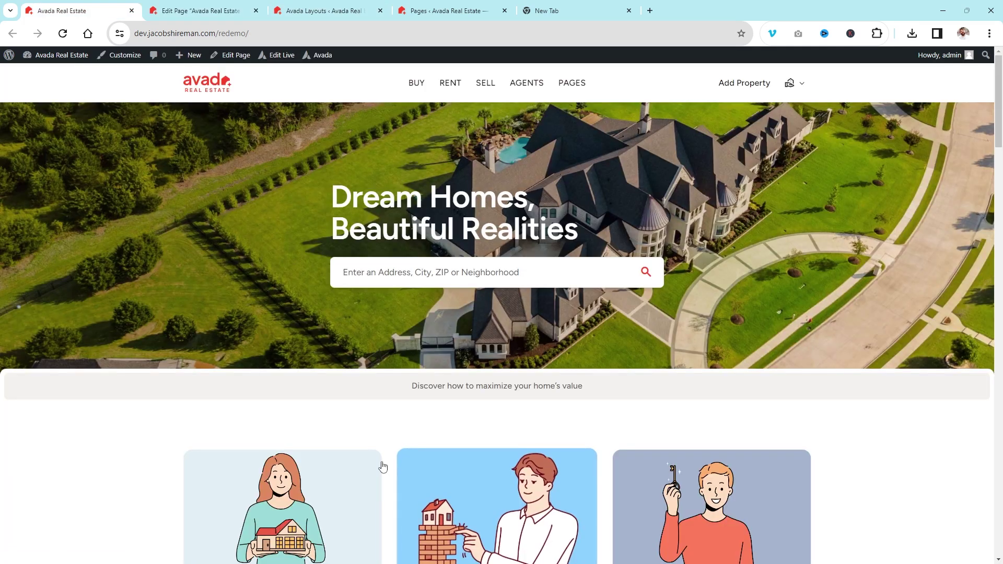
{"action": "scroll", "coordinate": [387, 402], "scroll_direction": "down", "scroll_amount": 4}
{"action": "left_click", "coordinate": [222, 7]}
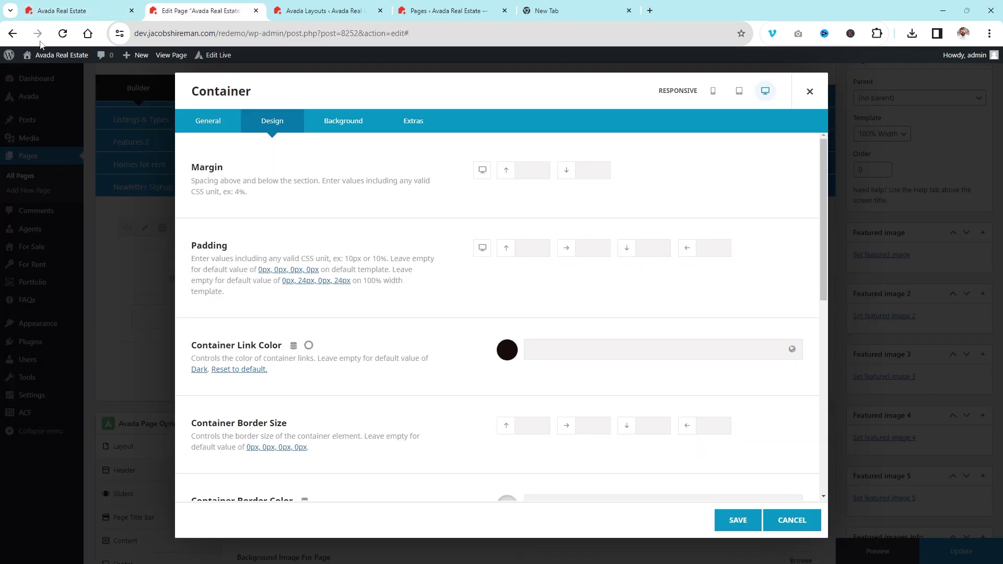
{"action": "left_click", "coordinate": [76, 10]}
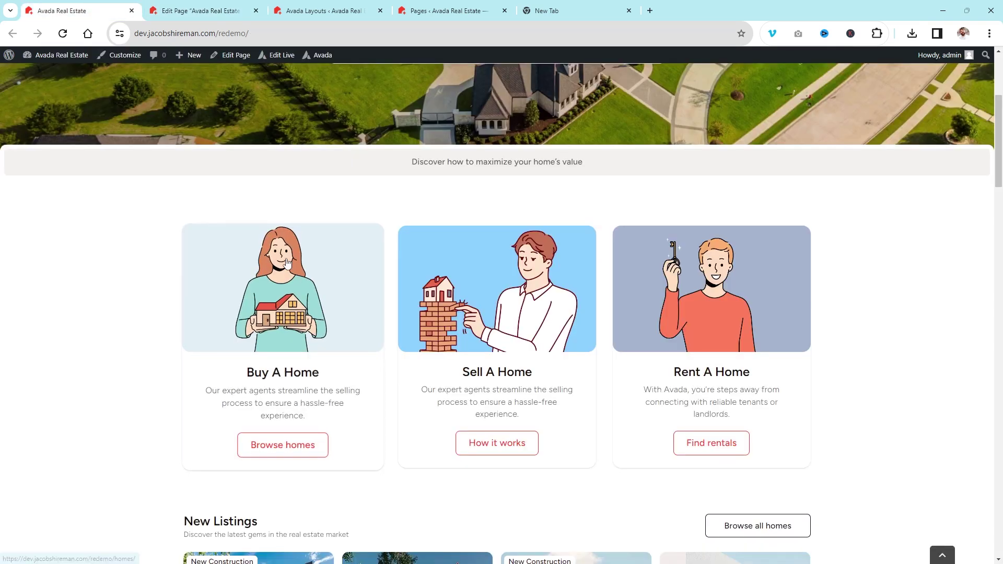
{"action": "scroll", "coordinate": [286, 259], "scroll_direction": "up", "scroll_amount": 4}
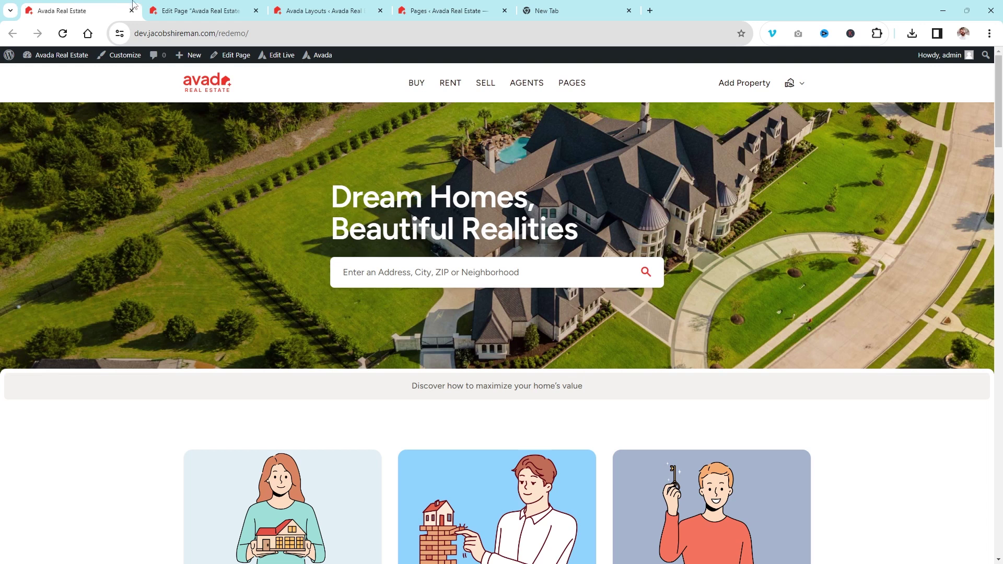
{"action": "scroll", "coordinate": [151, 104], "scroll_direction": "down", "scroll_amount": 1}
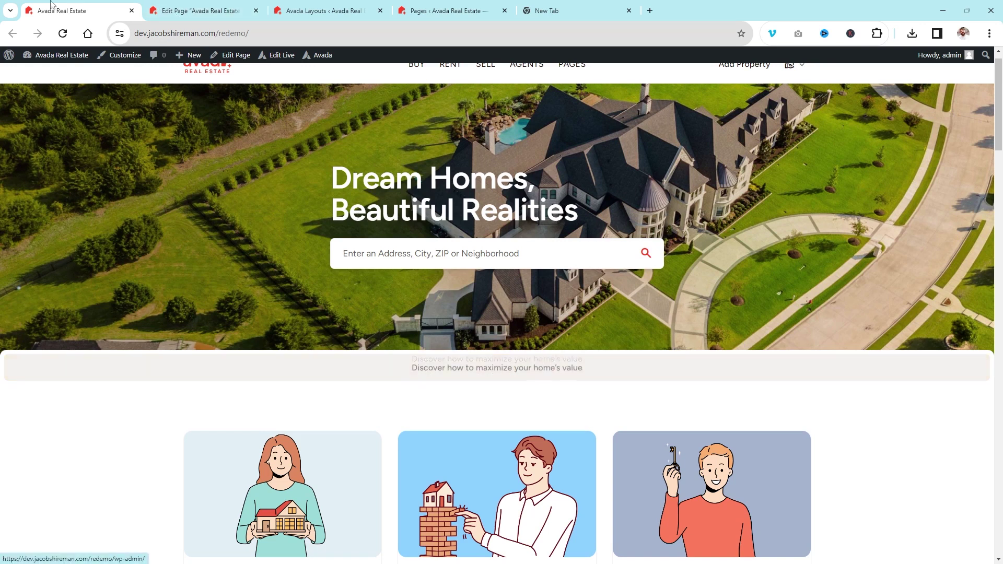
Step: Return to the container's design settings and set its left padding to 50px
{"action": "left_click", "coordinate": [192, 10]}
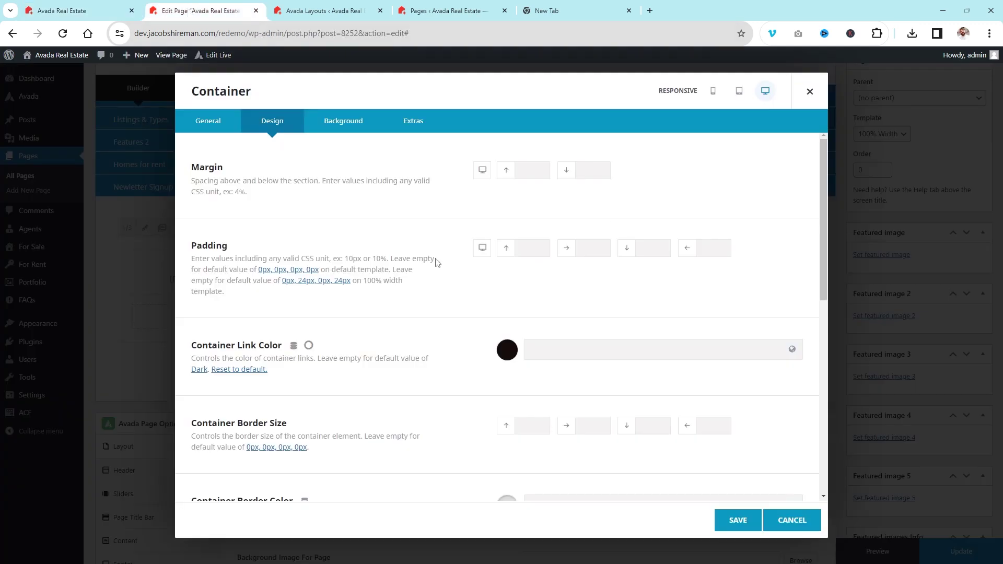
{"action": "left_click", "coordinate": [714, 248]}
{"action": "type", "text": "50px"}
Step: Try 50px and 5% as the container's right padding, clear that value and leave the other padding sides empty
{"action": "left_click", "coordinate": [592, 248]}
{"action": "type", "text": "50px"}
{"action": "key", "text": "ctrl+a"}
{"action": "type", "text": "5%"}
{"action": "key", "text": "BackSpace"}
{"action": "key", "text": "BackSpace"}
{"action": "type", "text": "5v"}
{"action": "key", "text": "BackSpace"}
{"action": "key", "text": "BackSpace"}
{"action": "key", "text": "BackSpace"}
{"action": "key", "text": "BackSpace"}
{"action": "left_click", "coordinate": [582, 248]}
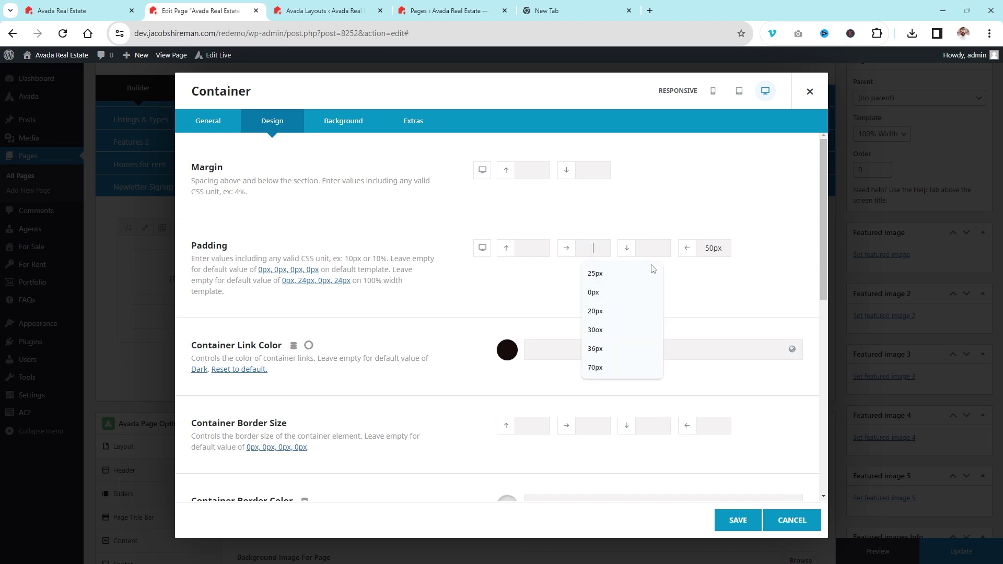
{"action": "left_click", "coordinate": [673, 164]}
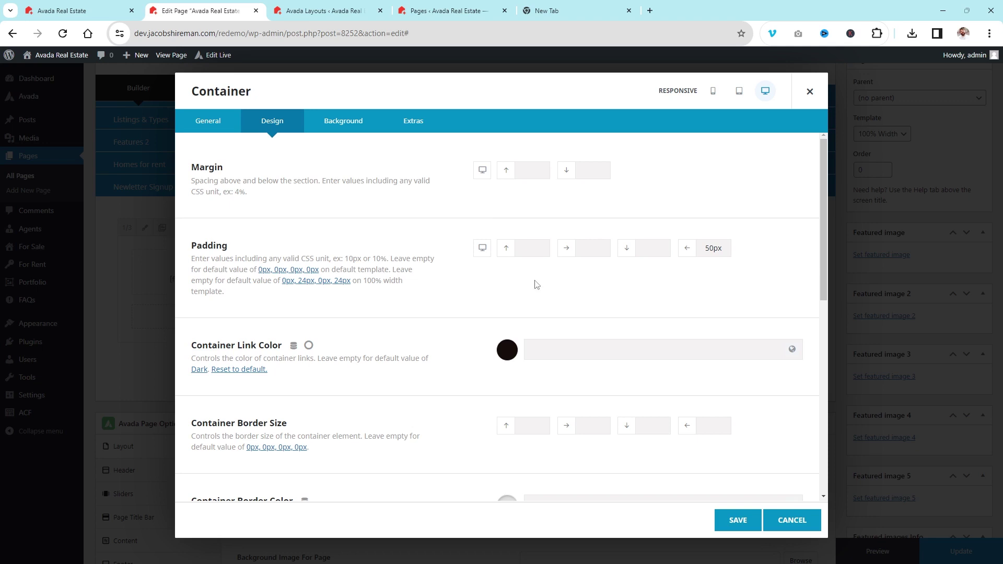
{"action": "left_click", "coordinate": [545, 243]}
{"action": "left_click", "coordinate": [601, 250]}
{"action": "left_click", "coordinate": [664, 251]}
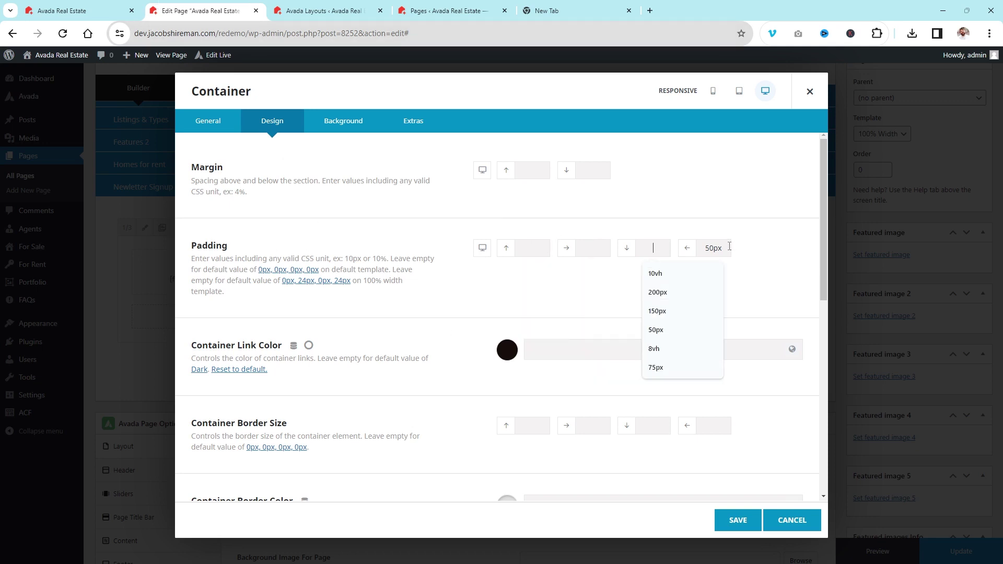
Step: Reveal the state options of the container link color and look over the border settings below it
{"action": "scroll", "coordinate": [564, 143], "scroll_direction": "down", "scroll_amount": 4}
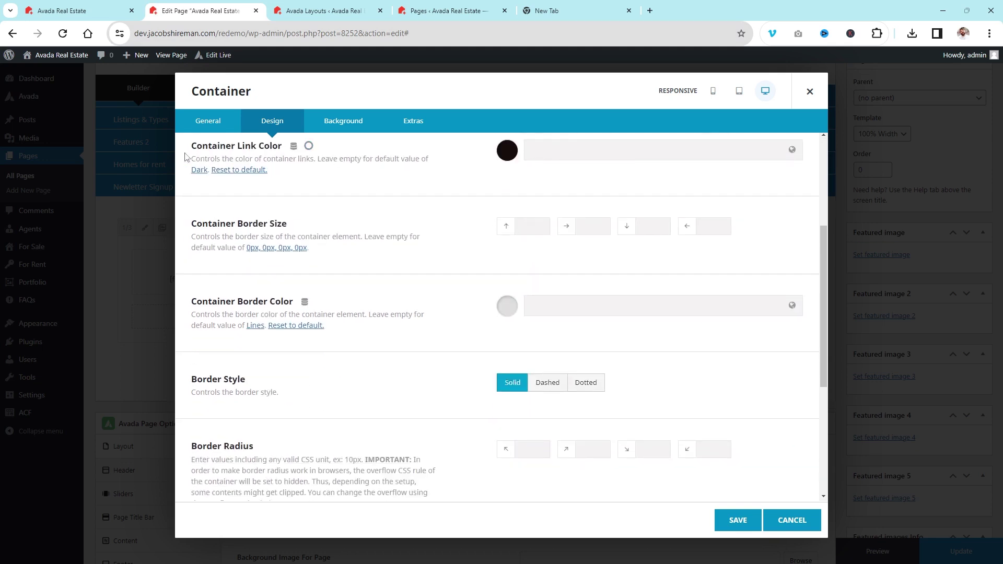
{"action": "left_click", "coordinate": [308, 147]}
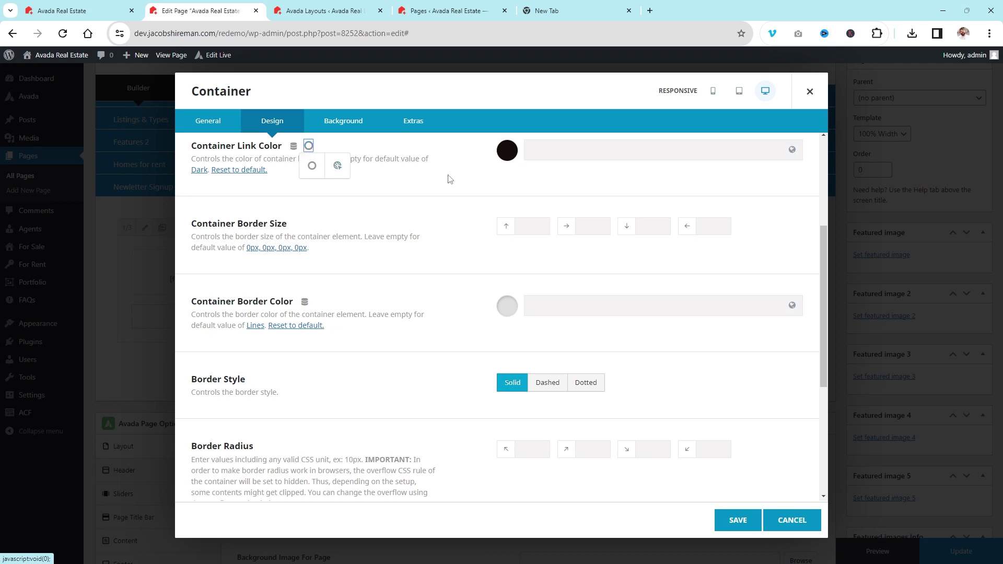
{"action": "scroll", "coordinate": [413, 238], "scroll_direction": "down", "scroll_amount": 3}
{"action": "scroll", "coordinate": [412, 233], "scroll_direction": "up", "scroll_amount": 3}
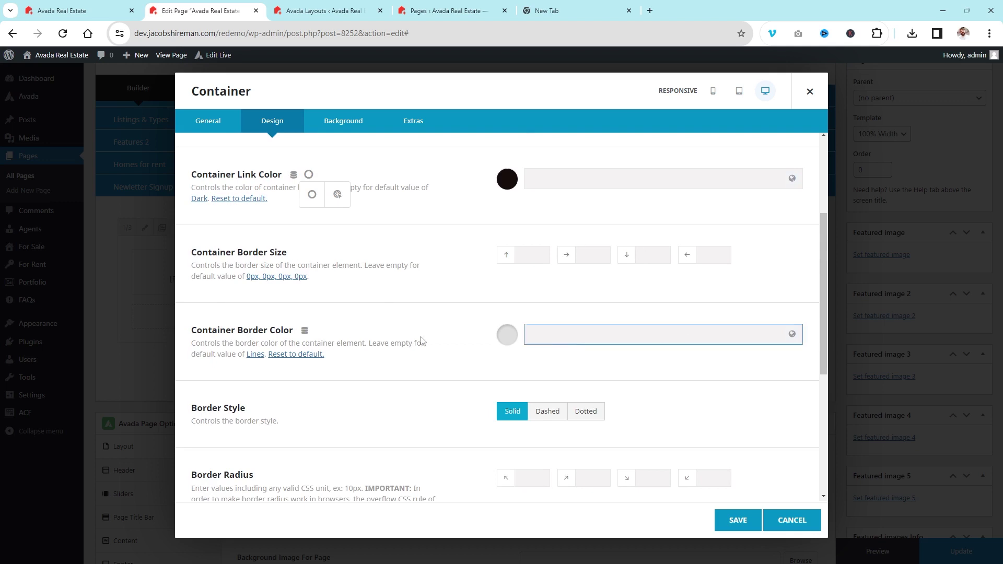
Step: Try top border sizes of 1px and 5px for the container
{"action": "left_click", "coordinate": [538, 253]}
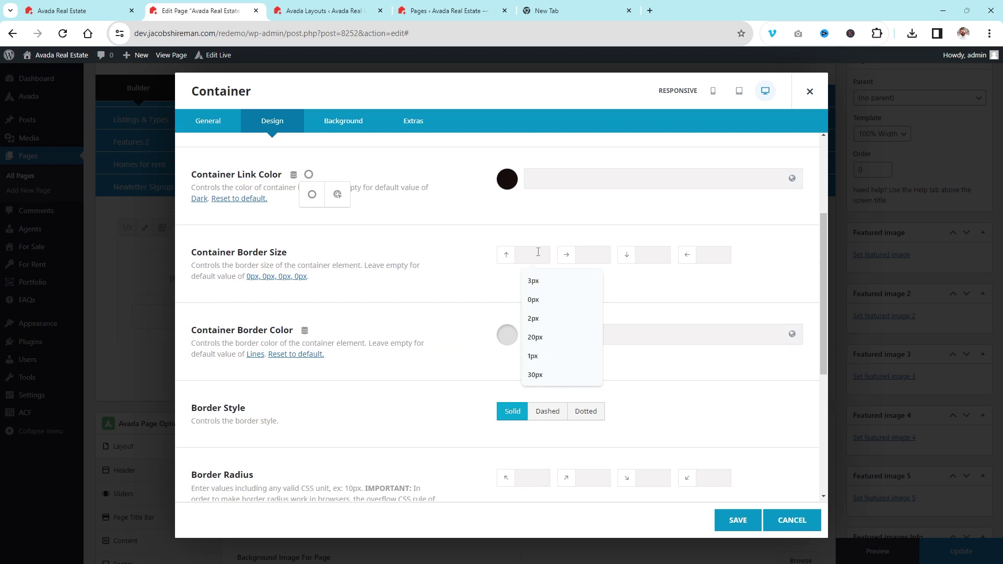
{"action": "type", "text": "1px"}
{"action": "key", "text": "BackSpace"}
{"action": "key", "text": "BackSpace"}
{"action": "key", "text": "BackSpace"}
{"action": "type", "text": "5psx"}
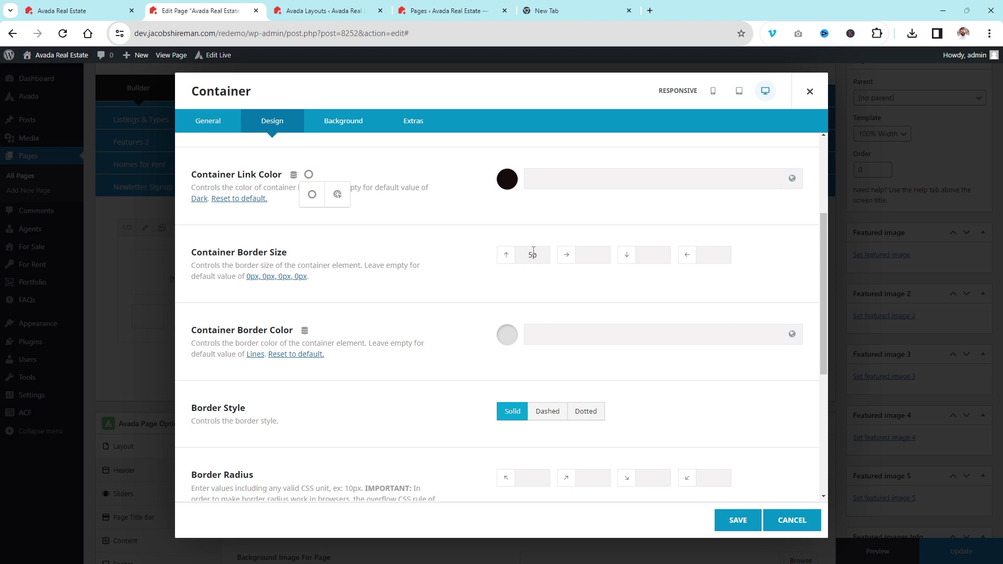
{"action": "left_click", "coordinate": [530, 336]}
Step: Try 8px and 50px as the container's top-left border radius, comparing with the rounded corners on the live home page
{"action": "scroll", "coordinate": [525, 339], "scroll_direction": "down", "scroll_amount": 4}
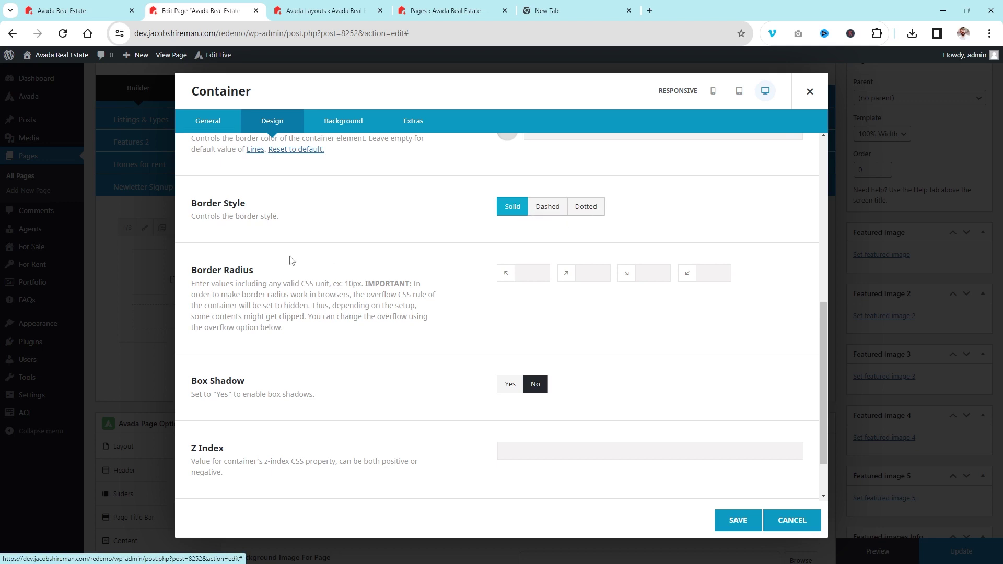
{"action": "left_click", "coordinate": [544, 270]}
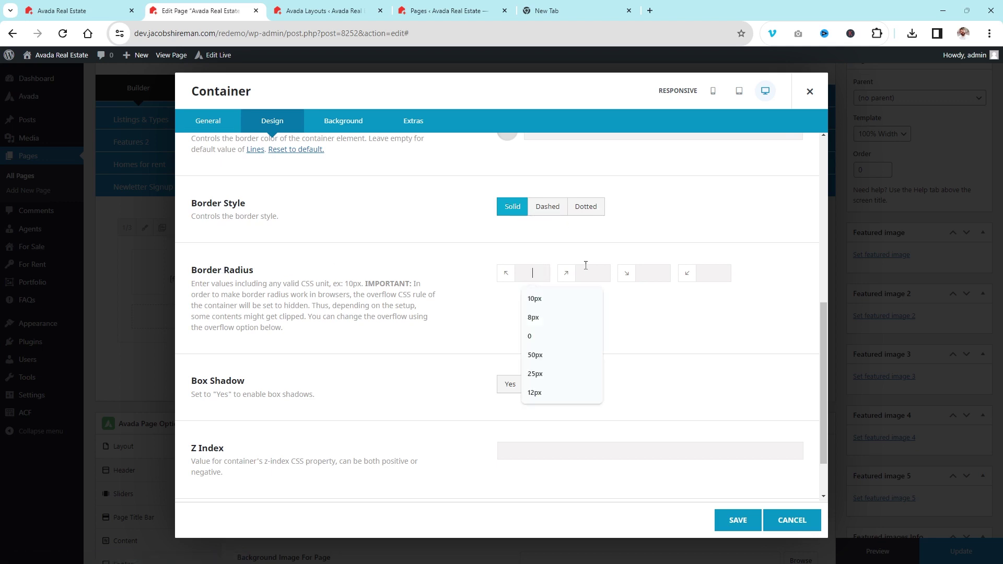
{"action": "left_click", "coordinate": [105, 10]}
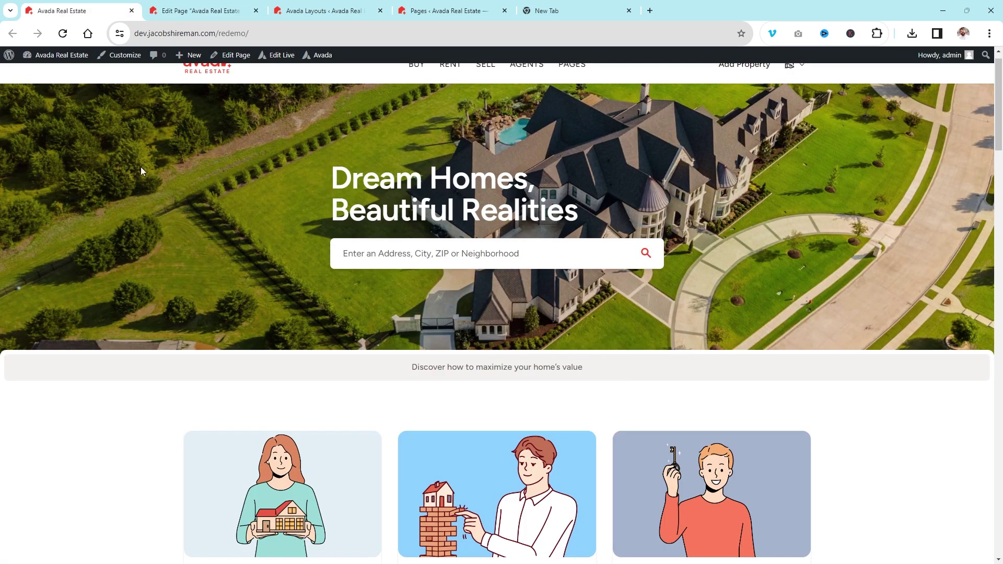
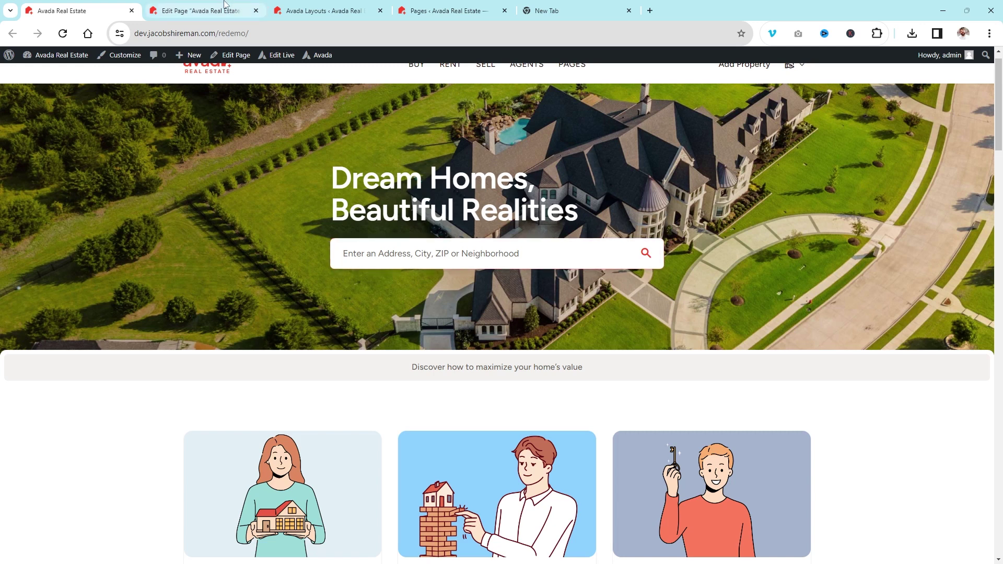
{"action": "left_click", "coordinate": [246, 10]}
{"action": "type", "text": "8px"}
{"action": "key", "text": "ctrl+a"}
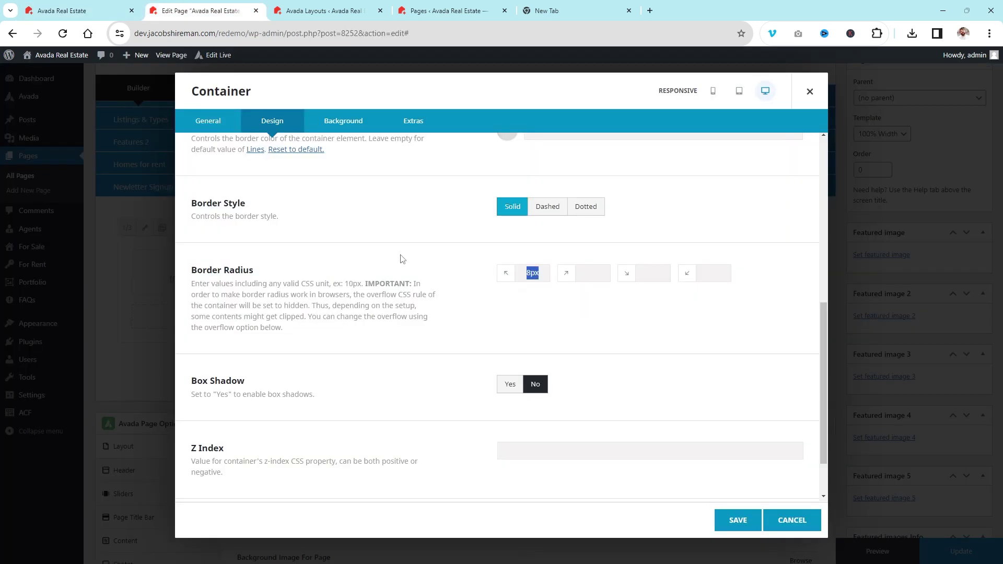
{"action": "type", "text": "50px"}
{"action": "left_click", "coordinate": [67, 5]}
{"action": "scroll", "coordinate": [342, 470], "scroll_direction": "down", "scroll_amount": 5}
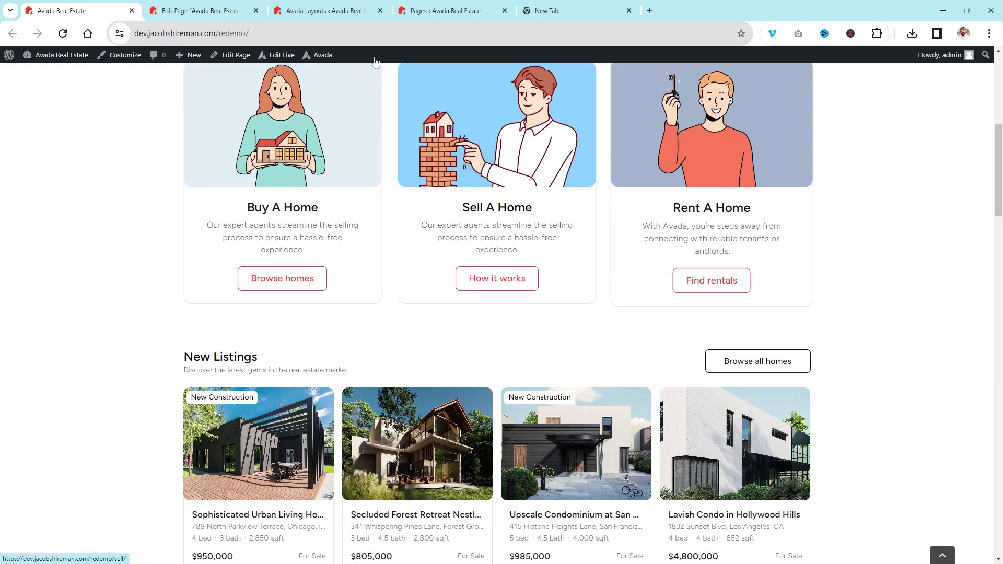
Step: Return to the container settings in the page editor and set the container background color to the global color Lines
{"action": "key", "text": "ctrl+Tab"}
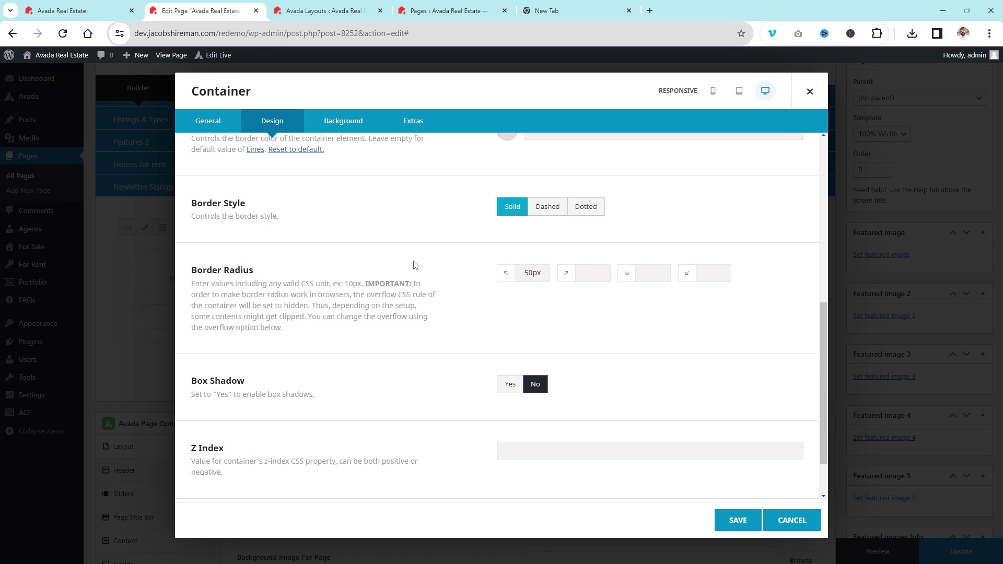
{"action": "scroll", "coordinate": [415, 266], "scroll_direction": "down", "scroll_amount": 2}
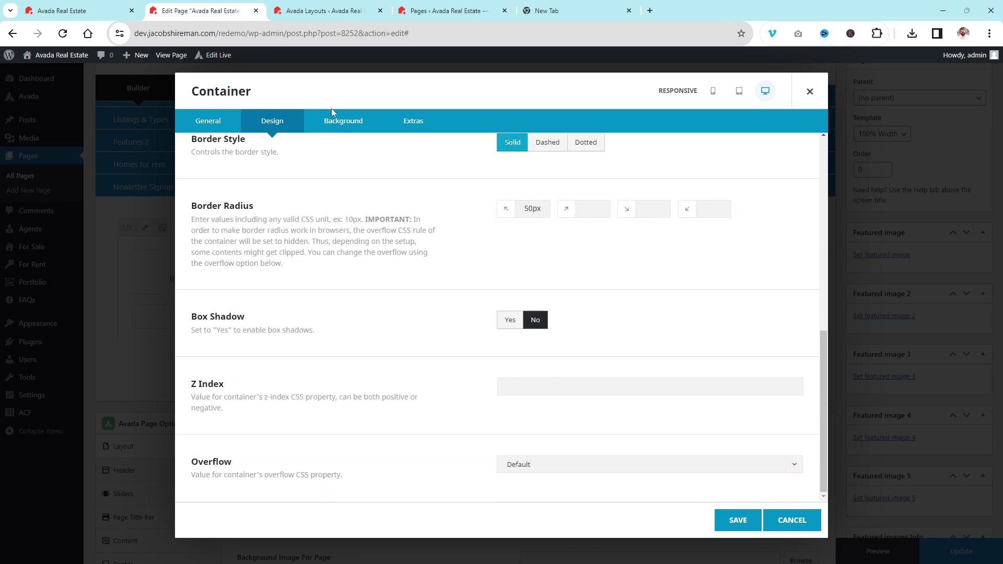
{"action": "left_click", "coordinate": [334, 122]}
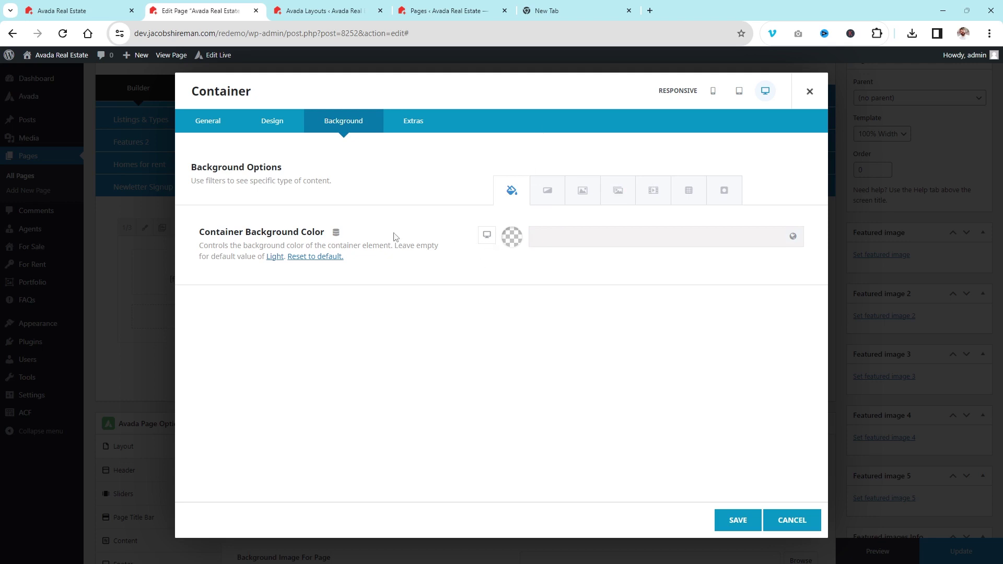
{"action": "left_click", "coordinate": [793, 236]}
{"action": "left_click", "coordinate": [547, 279]}
Step: Compare the section backgrounds further down the live home page, and return to the container settings, closing the global color palette
{"action": "left_click", "coordinate": [63, 11]}
{"action": "scroll", "coordinate": [368, 324], "scroll_direction": "down", "scroll_amount": 10}
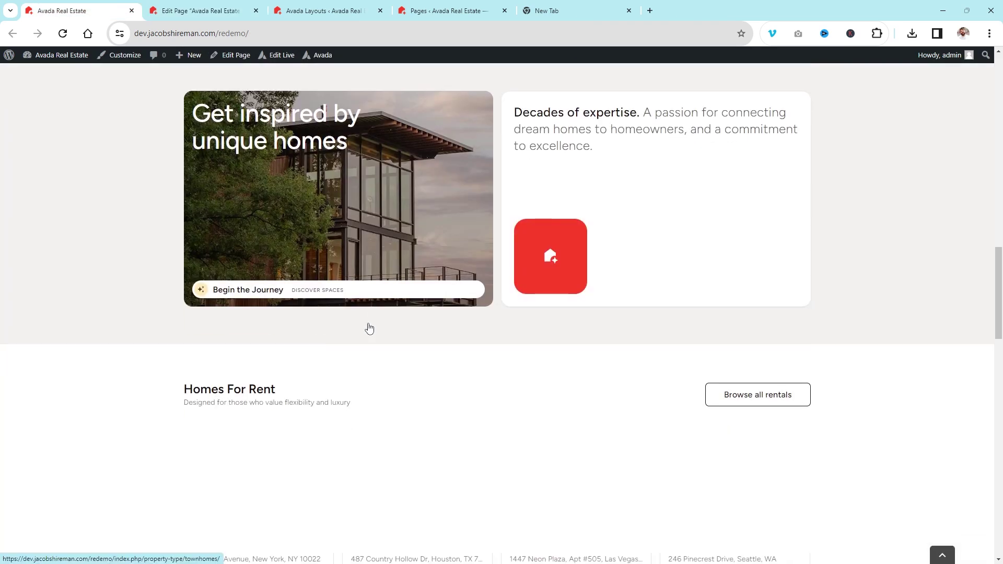
{"action": "scroll", "coordinate": [369, 327], "scroll_direction": "down", "scroll_amount": 20}
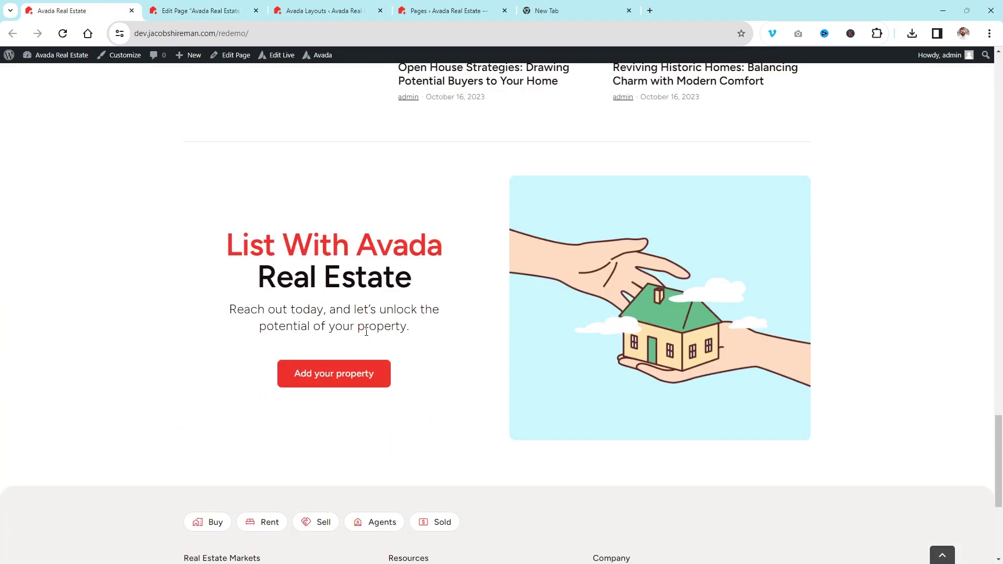
{"action": "scroll", "coordinate": [367, 337], "scroll_direction": "up", "scroll_amount": 6}
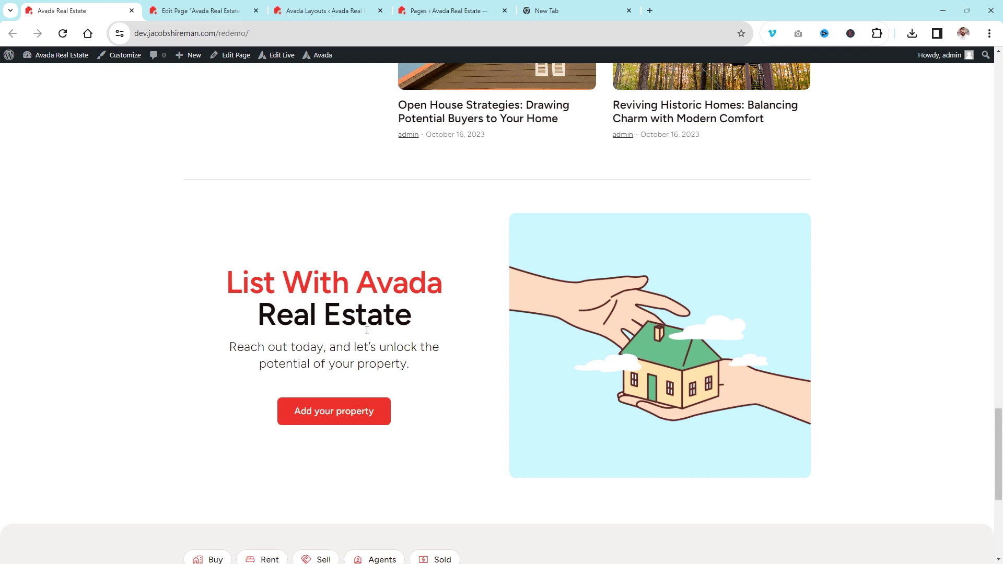
{"action": "left_click", "coordinate": [209, 11]}
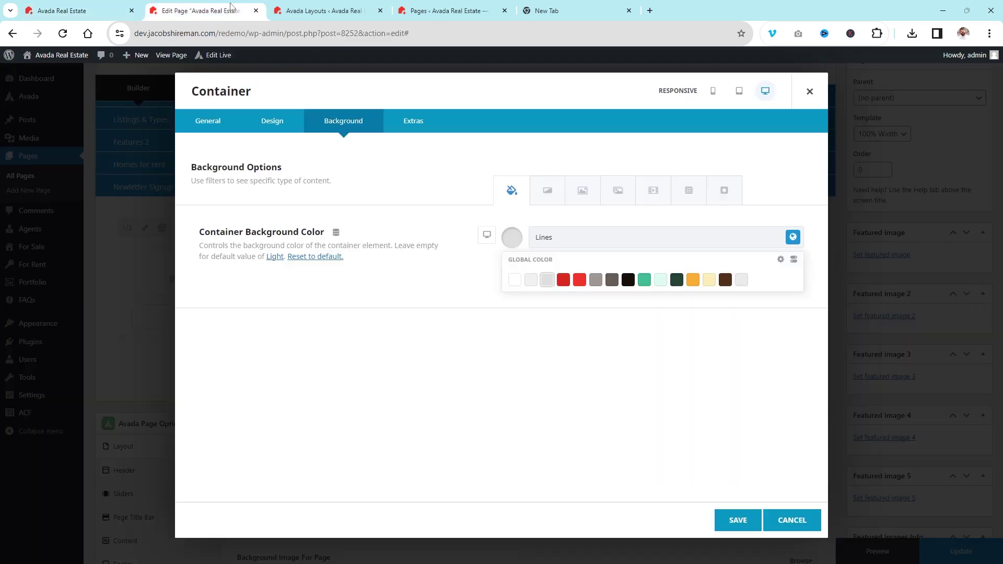
{"action": "left_click", "coordinate": [448, 277]}
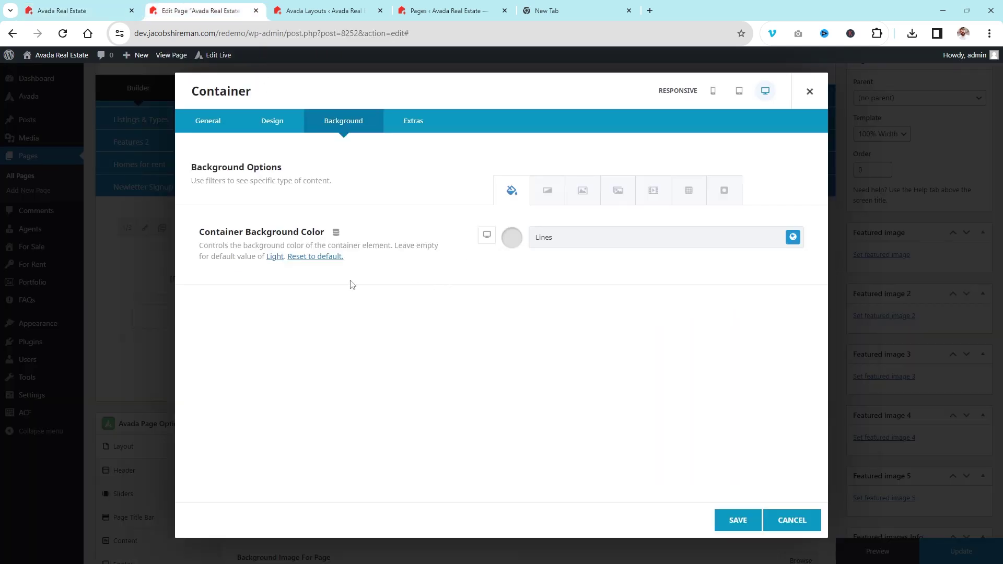
Step: Look over the container's gradient background settings, including start and end colors, positions, type and angle, leaving the colors empty
{"action": "left_click", "coordinate": [547, 190]}
{"action": "left_click", "coordinate": [571, 236]}
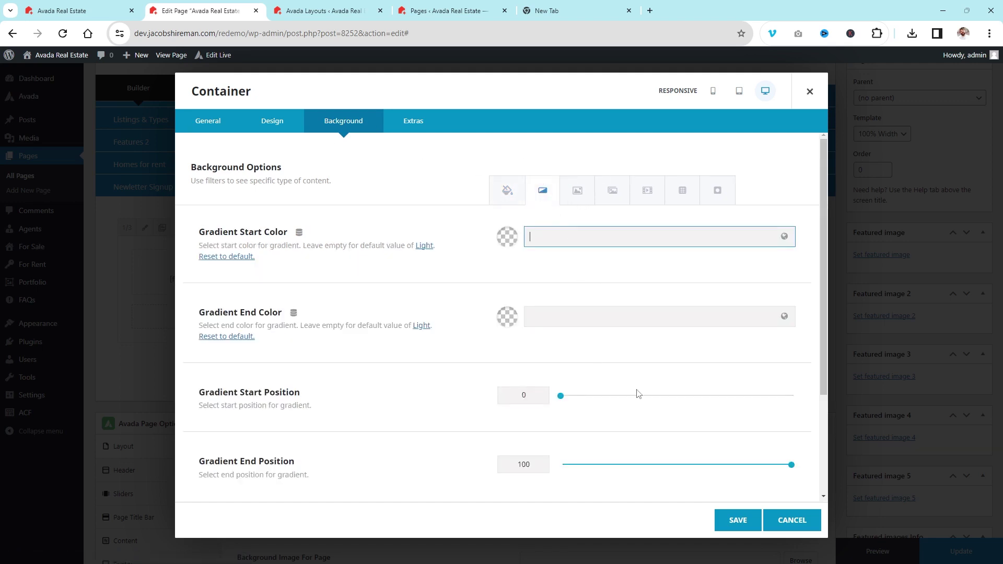
{"action": "left_click", "coordinate": [586, 316]}
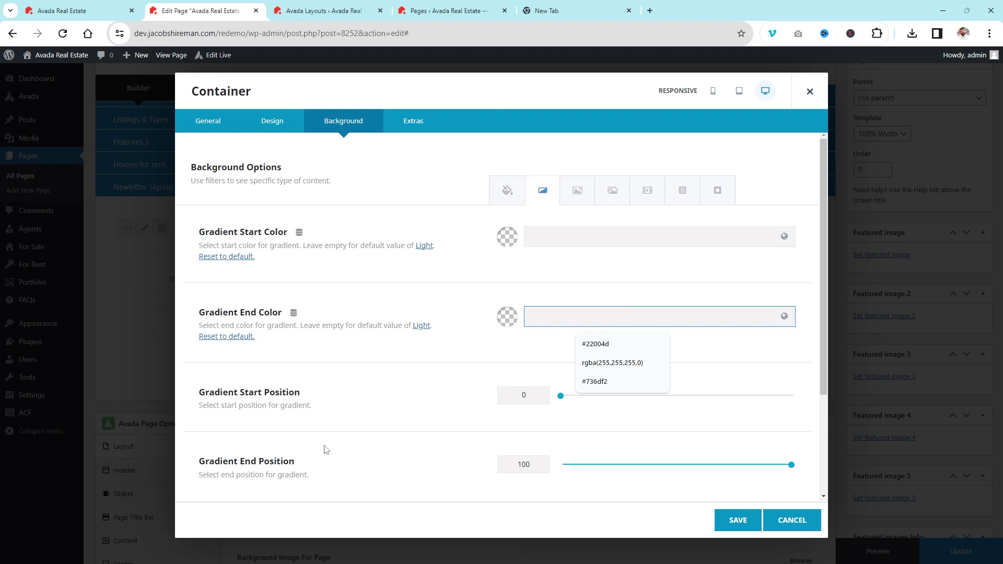
{"action": "scroll", "coordinate": [426, 360], "scroll_direction": "down", "scroll_amount": 3}
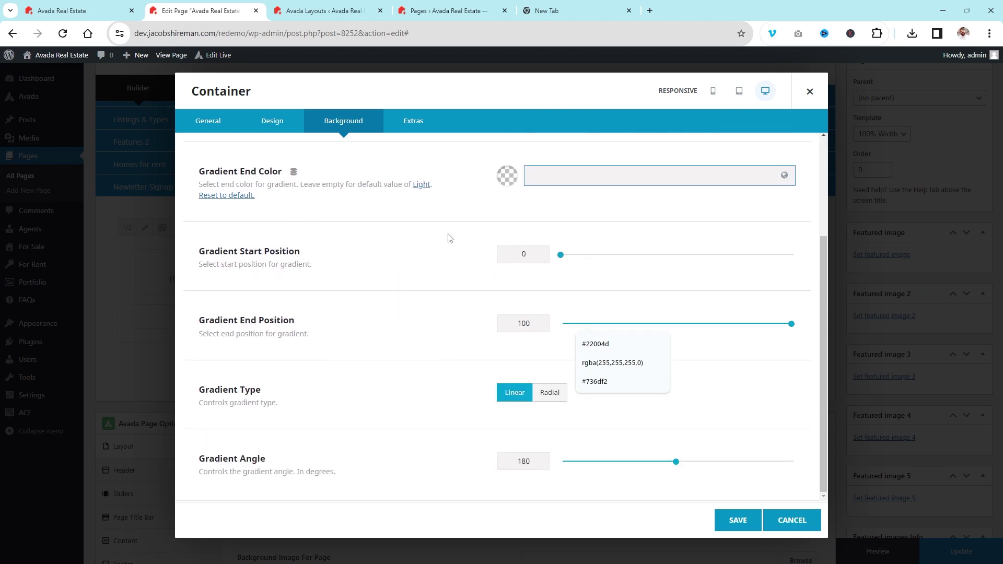
{"action": "scroll", "coordinate": [448, 235], "scroll_direction": "up", "scroll_amount": 3}
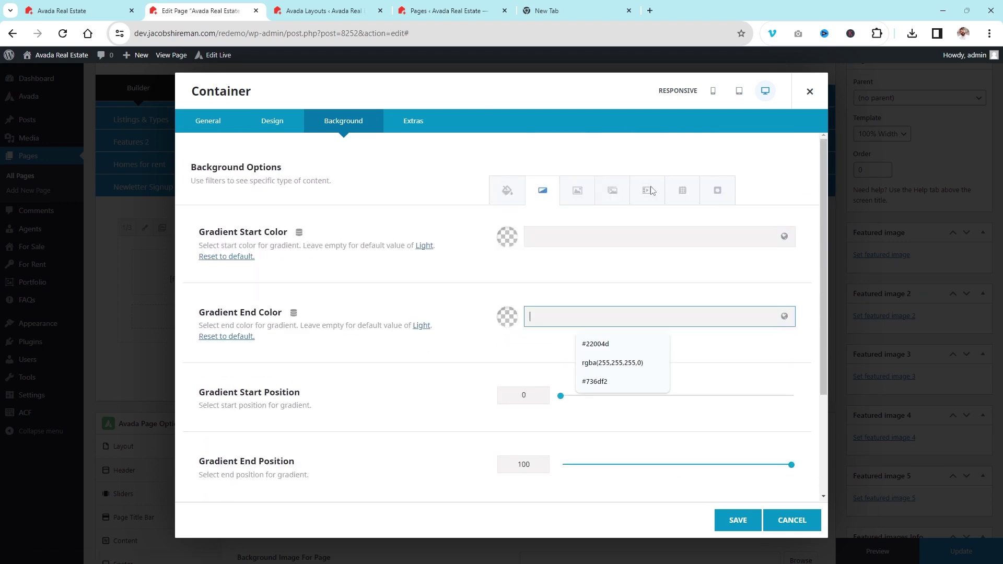
{"action": "left_click", "coordinate": [592, 147]}
Step: Set the container's background image to the media library photo of the glass-fronted house beside trees
{"action": "left_click", "coordinate": [578, 192]}
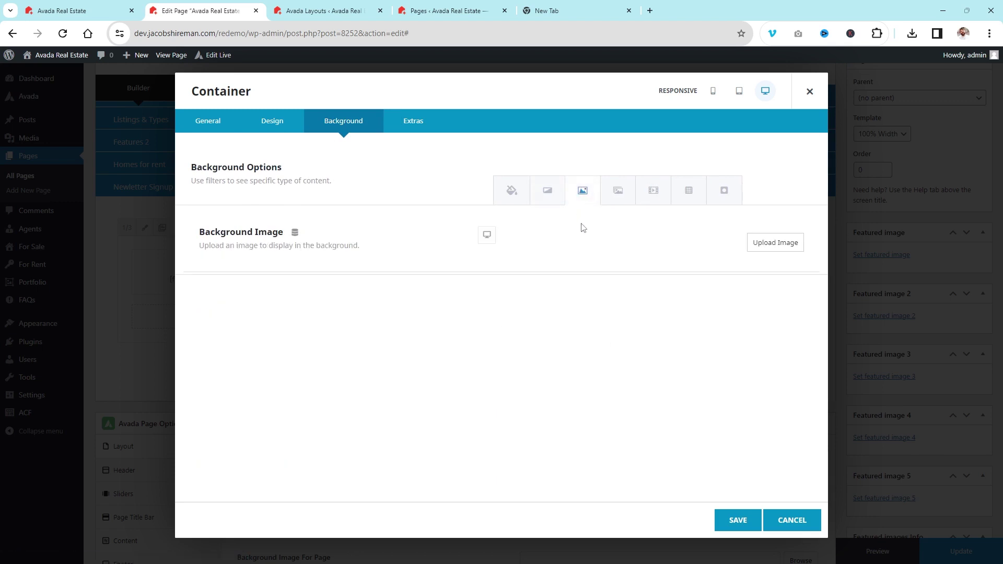
{"action": "left_click", "coordinate": [755, 244]}
{"action": "left_click", "coordinate": [107, 98]}
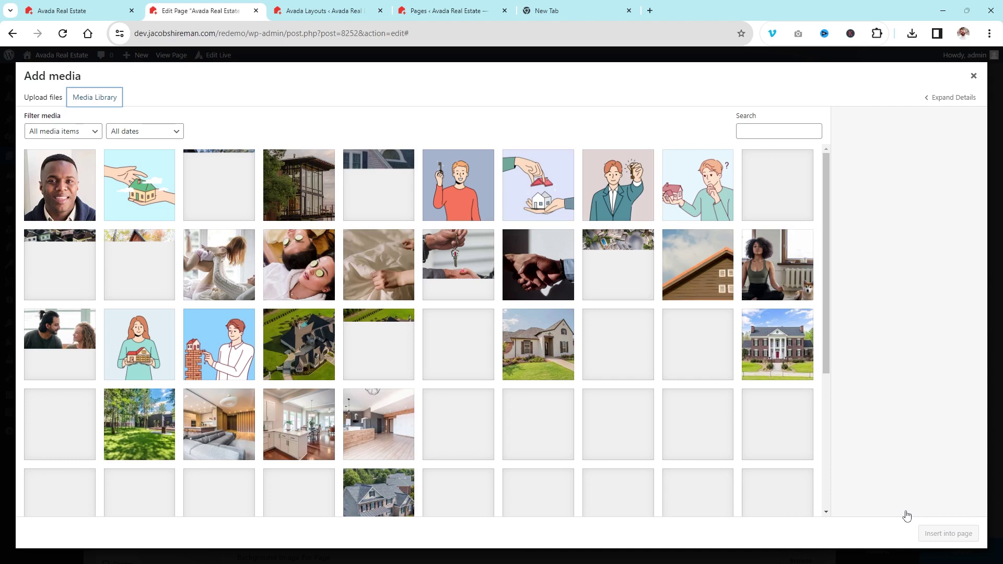
{"action": "left_click", "coordinate": [281, 176]}
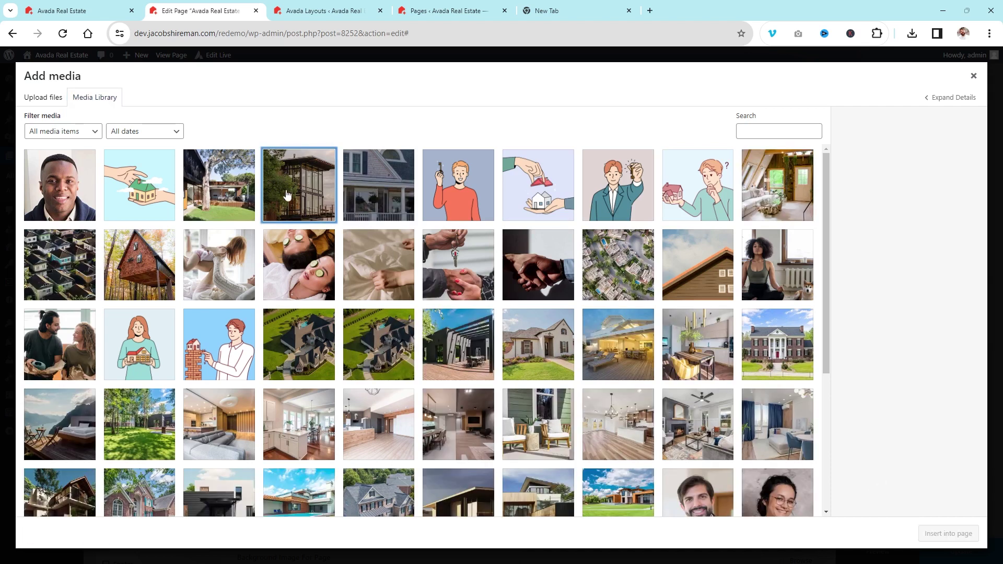
{"action": "left_click", "coordinate": [298, 205]}
{"action": "left_click", "coordinate": [936, 533]}
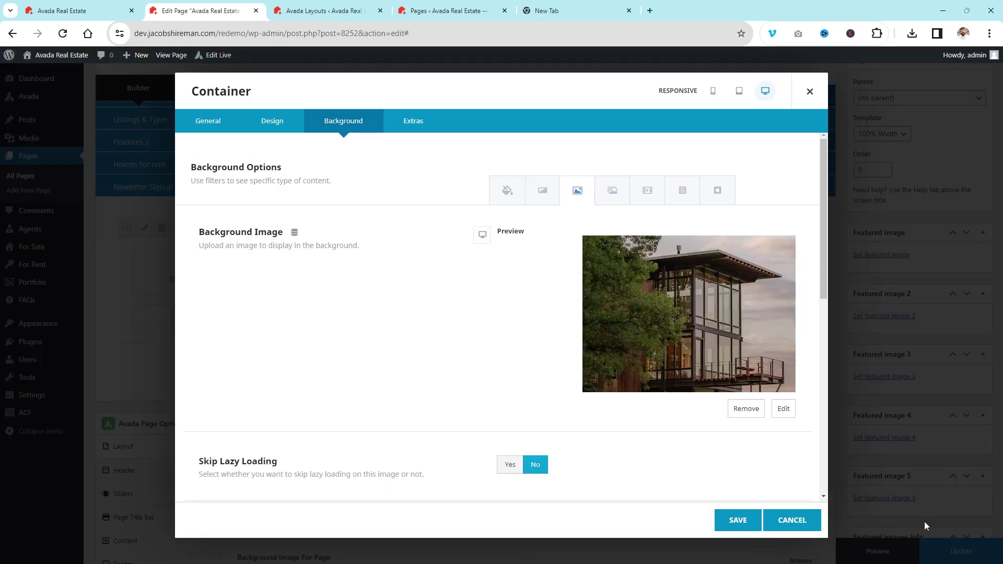
Step: Look over the settings below the background image preview, including lazy loading, position, repeat and size
{"action": "scroll", "coordinate": [475, 311], "scroll_direction": "down", "scroll_amount": 4}
{"action": "scroll", "coordinate": [474, 312], "scroll_direction": "down", "scroll_amount": 2}
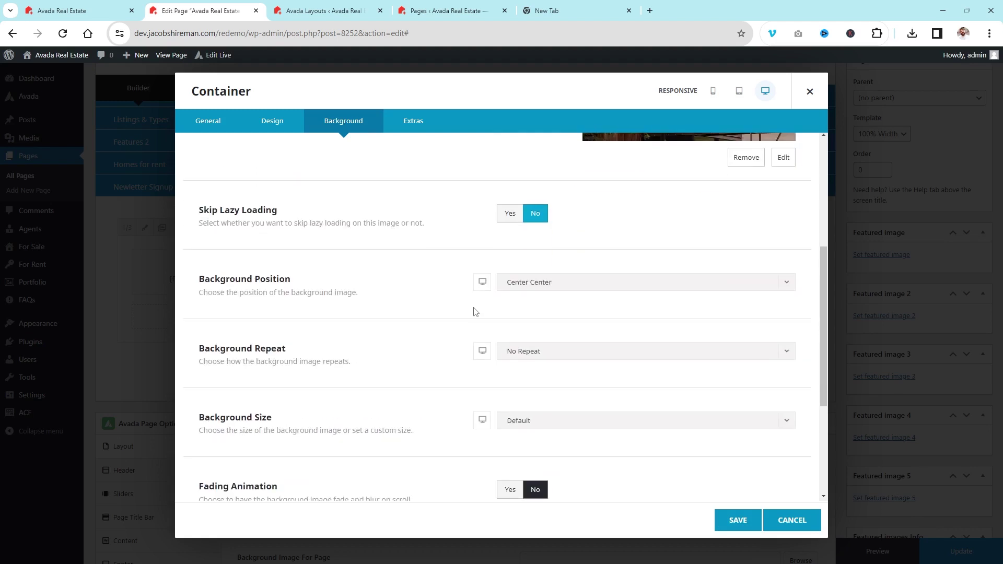
{"action": "scroll", "coordinate": [750, 289], "scroll_direction": "up", "scroll_amount": 4}
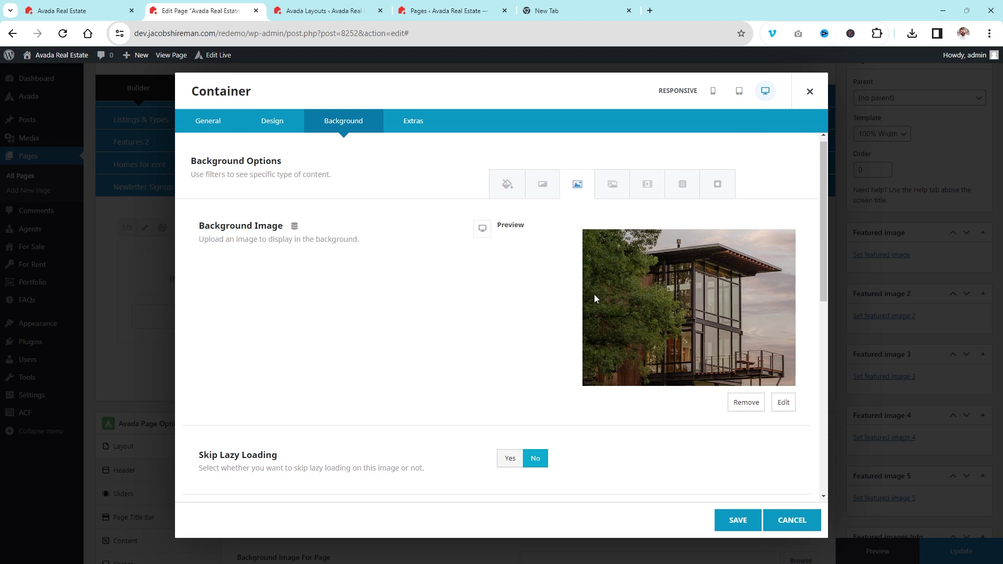
{"action": "scroll", "coordinate": [656, 261], "scroll_direction": "down", "scroll_amount": 4}
{"action": "scroll", "coordinate": [706, 302], "scroll_direction": "up", "scroll_amount": 4}
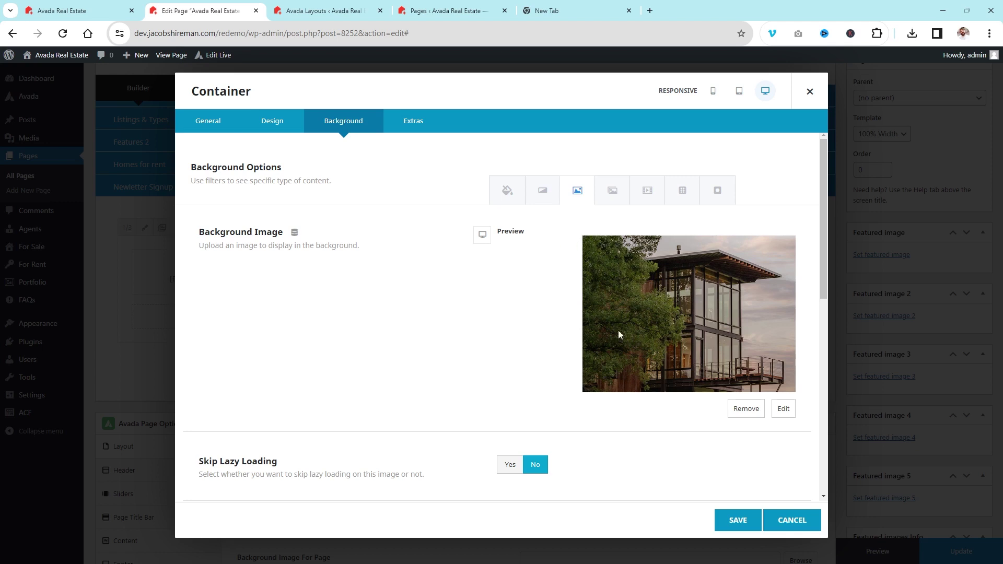
Step: Examine the background position choices against the image preview, leaving Center Center selected
{"action": "scroll", "coordinate": [558, 274], "scroll_direction": "down", "scroll_amount": 4}
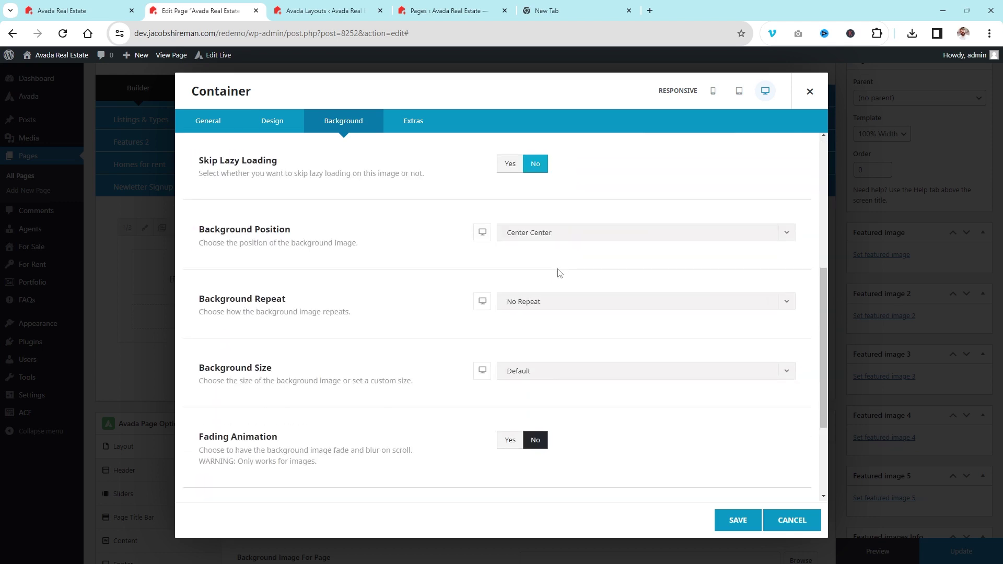
{"action": "left_click", "coordinate": [535, 236]}
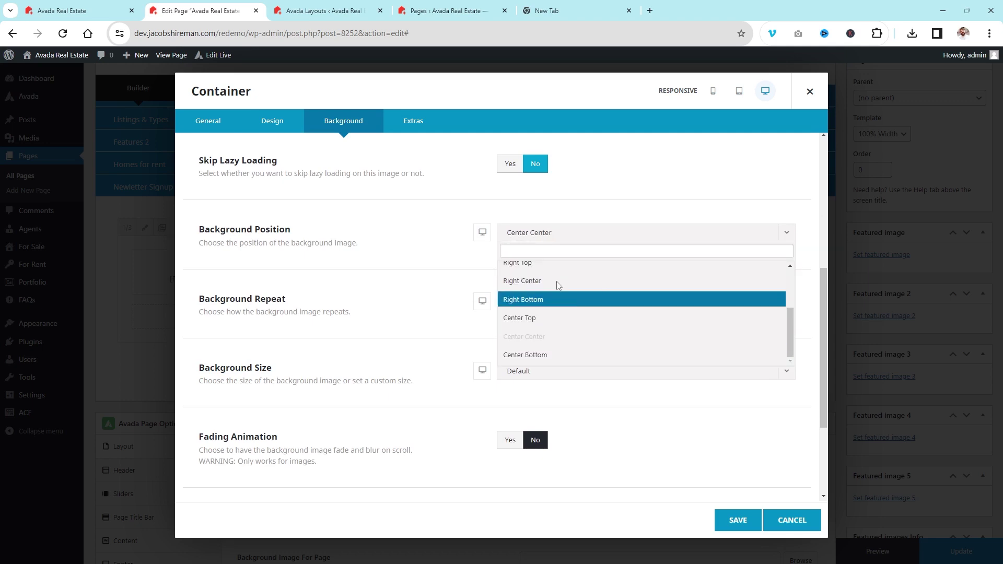
{"action": "scroll", "coordinate": [479, 321], "scroll_direction": "up", "scroll_amount": 4}
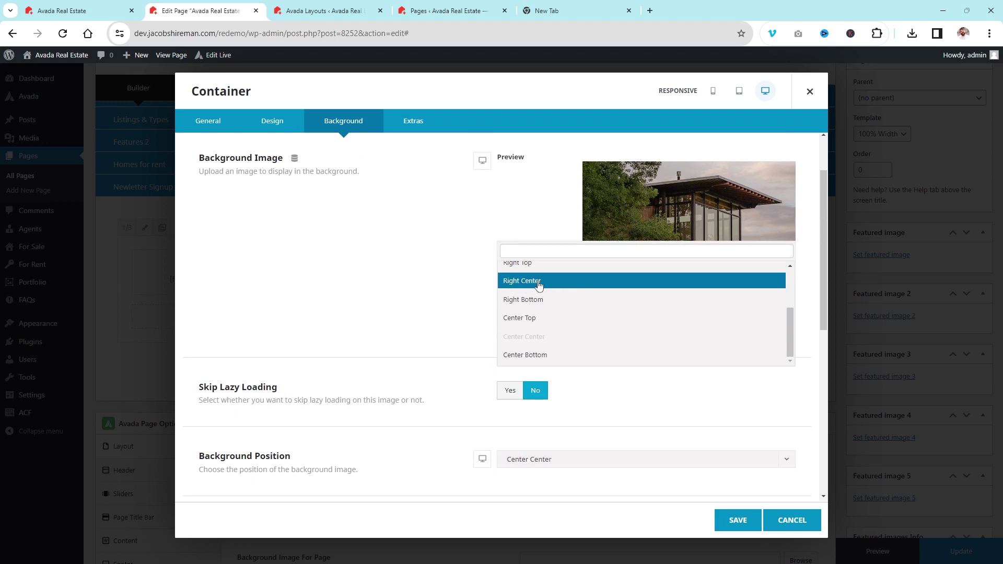
{"action": "left_click", "coordinate": [797, 205]}
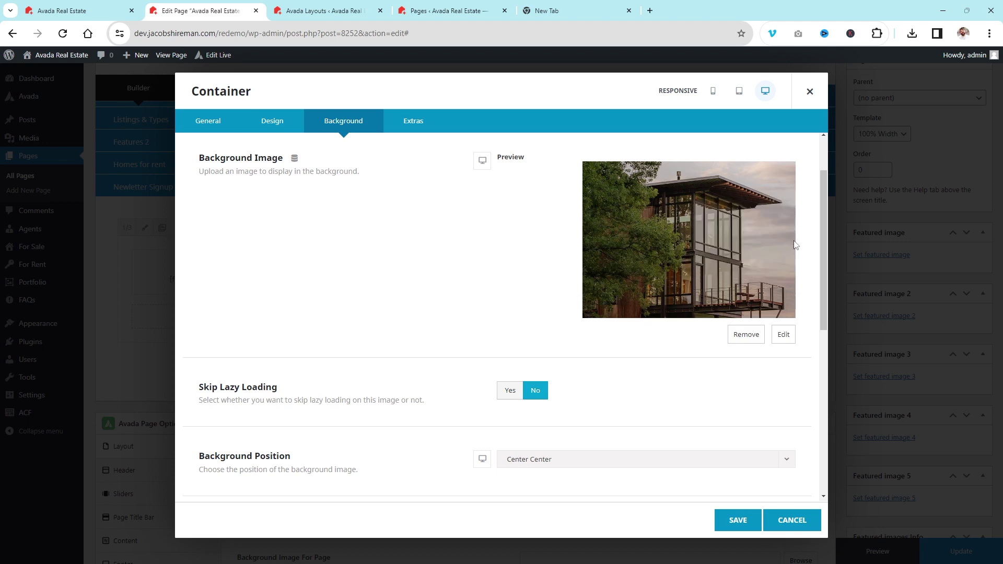
Step: Review the background repeat setting and the background size choices, leaving the size at Default
{"action": "scroll", "coordinate": [402, 305], "scroll_direction": "down", "scroll_amount": 5}
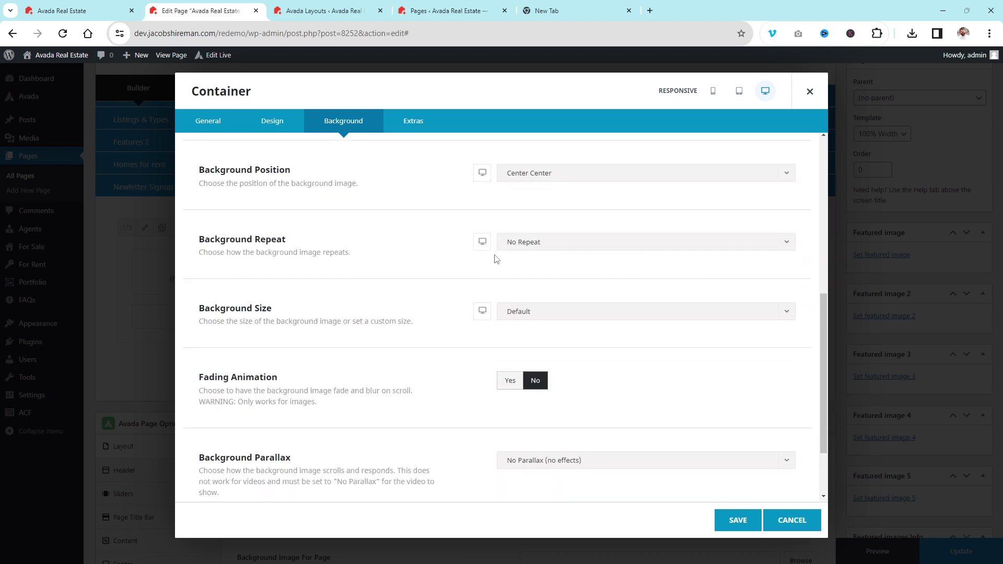
{"action": "scroll", "coordinate": [313, 311], "scroll_direction": "down", "scroll_amount": 1}
{"action": "left_click", "coordinate": [551, 258]}
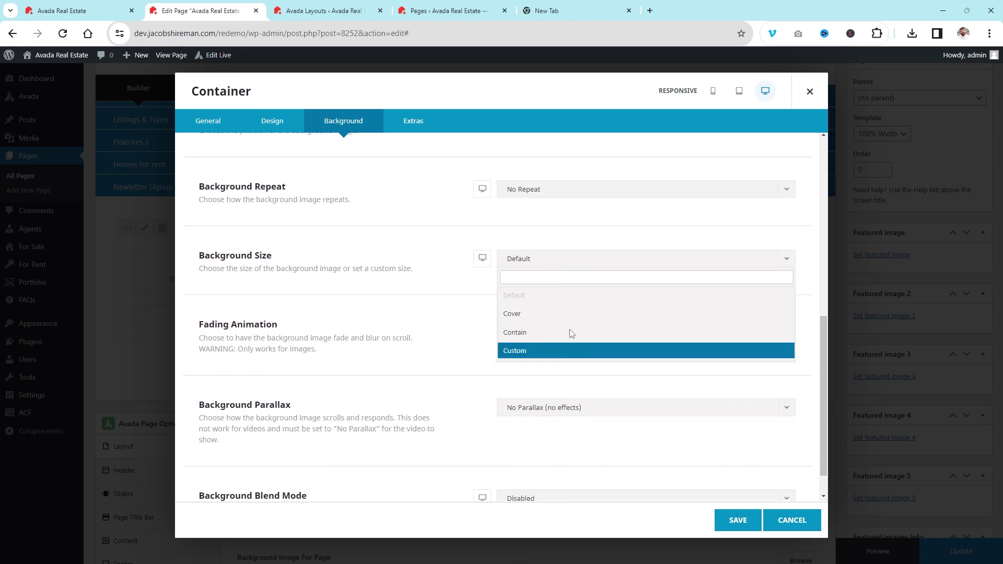
{"action": "left_click", "coordinate": [420, 301]}
{"action": "scroll", "coordinate": [422, 302], "scroll_direction": "down", "scroll_amount": 1}
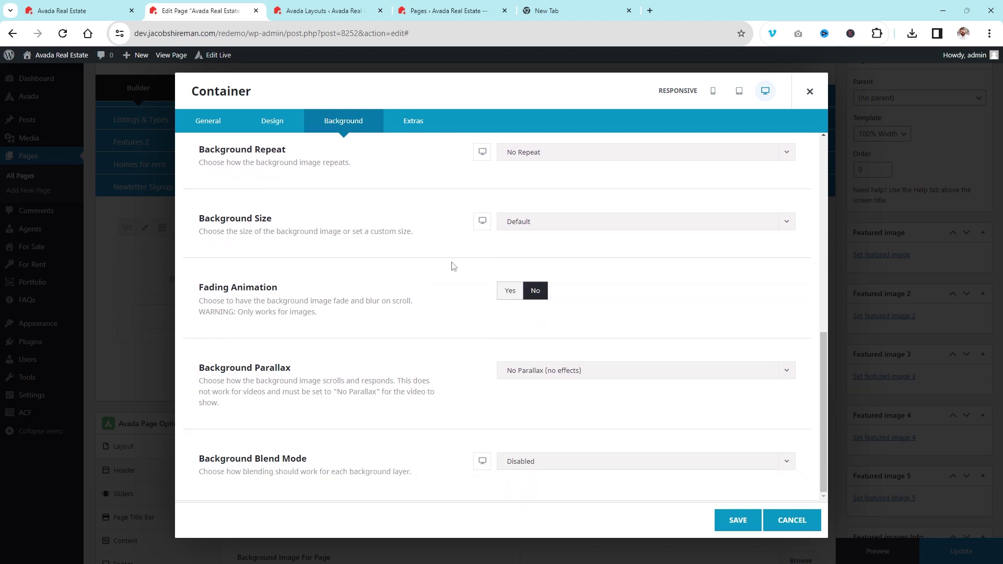
Step: Look over the background parallax choices, glance at the live home page and Avada Layouts, and return with No Parallax kept
{"action": "left_click", "coordinate": [594, 372]}
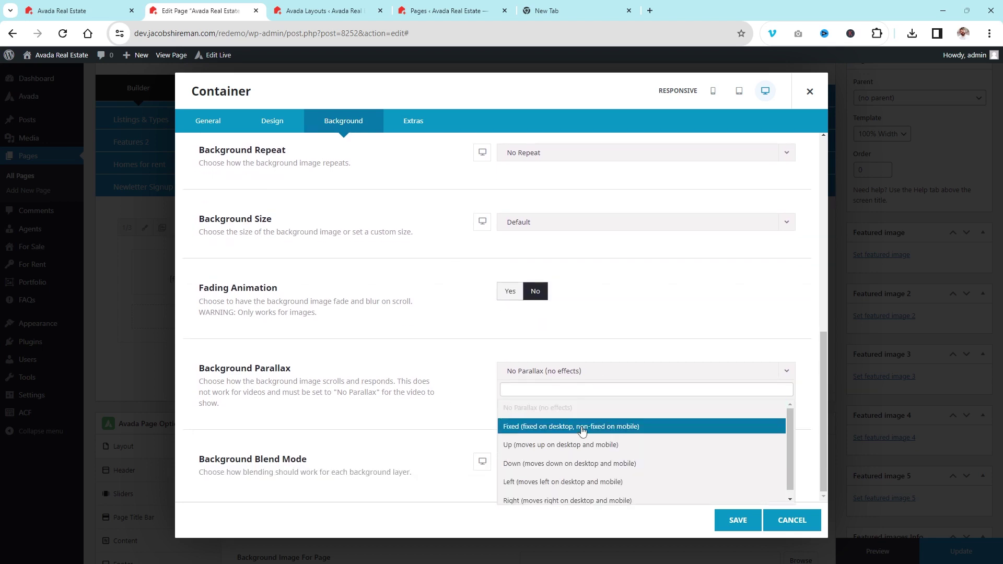
{"action": "left_click", "coordinate": [84, 11]}
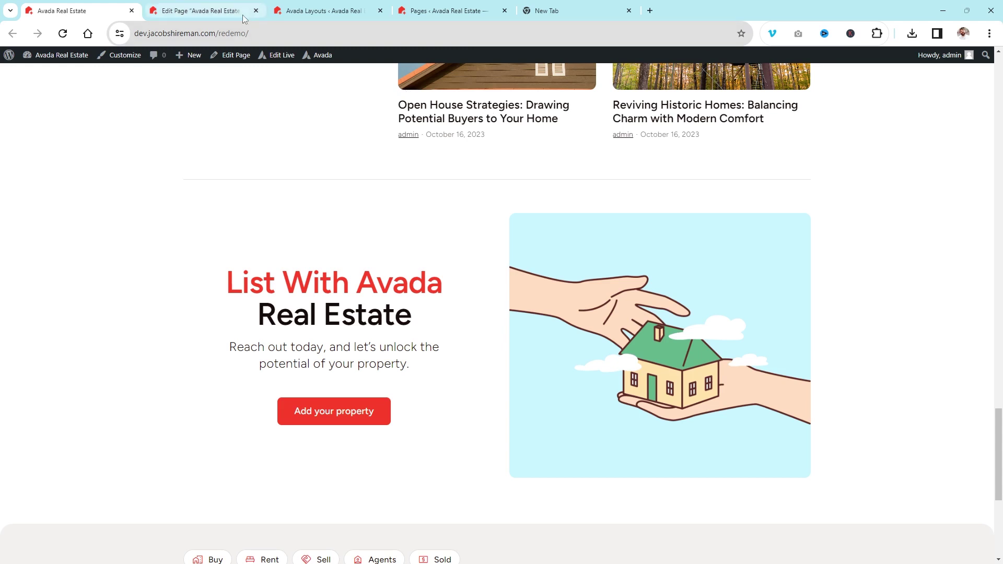
{"action": "left_click", "coordinate": [450, 10]}
{"action": "left_click", "coordinate": [324, 10]}
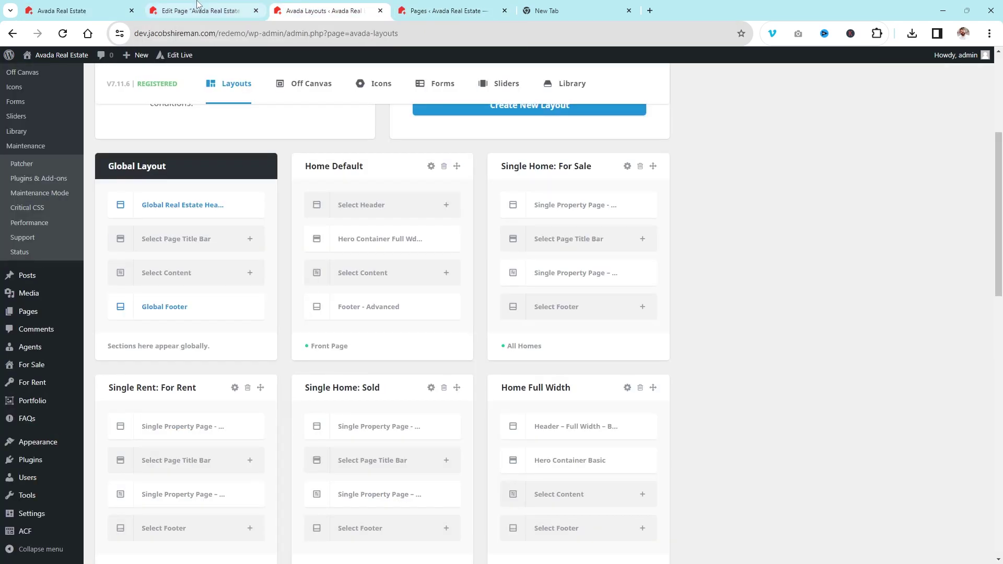
{"action": "left_click", "coordinate": [199, 8]}
{"action": "left_click", "coordinate": [636, 297]}
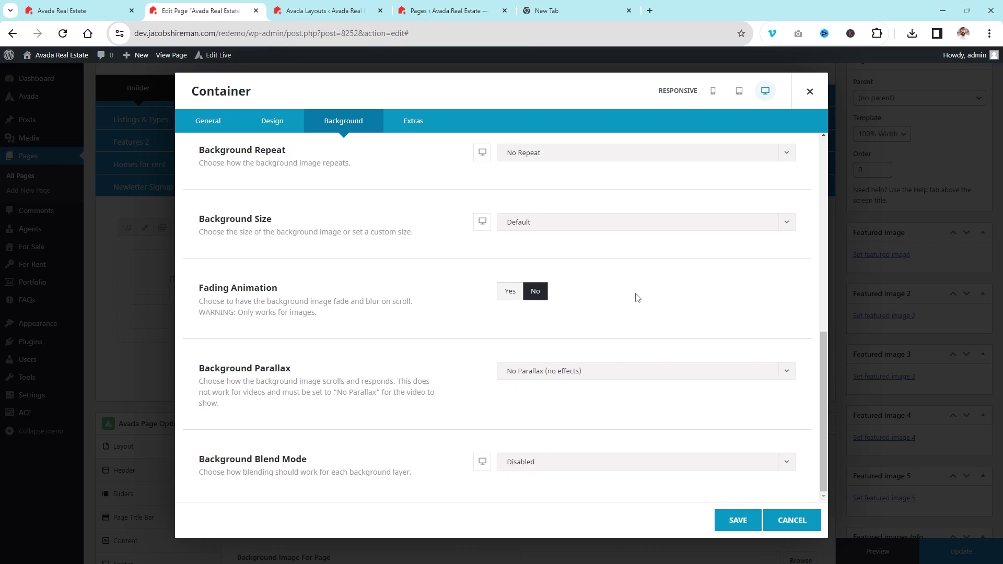
Step: Bring up the background blend mode choices, glance over the live home page's hero section, and return to the container settings
{"action": "left_click", "coordinate": [619, 467]}
{"action": "left_click", "coordinate": [58, 10]}
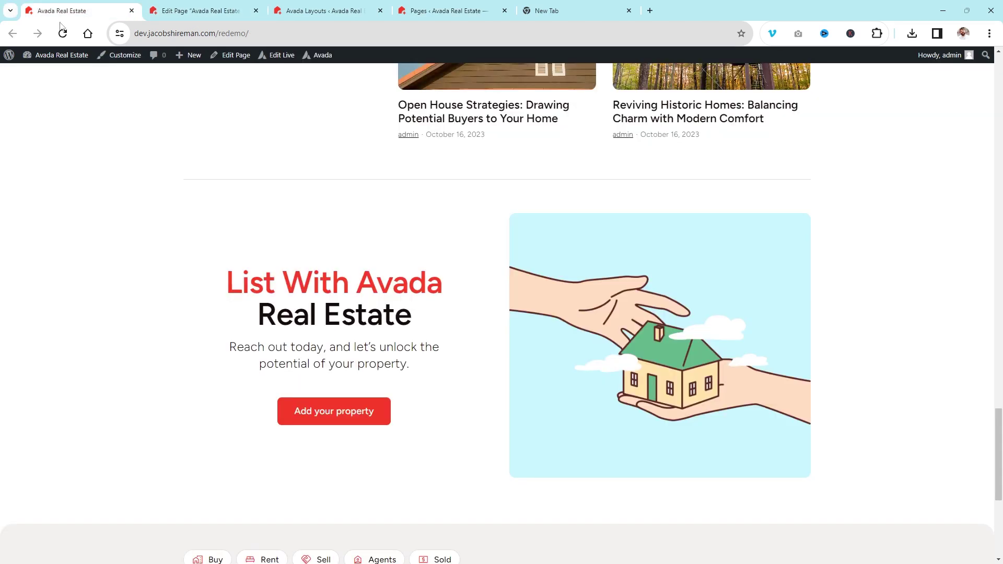
{"action": "scroll", "coordinate": [237, 167], "scroll_direction": "up", "scroll_amount": 15}
{"action": "scroll", "coordinate": [237, 167], "scroll_direction": "up", "scroll_amount": 3}
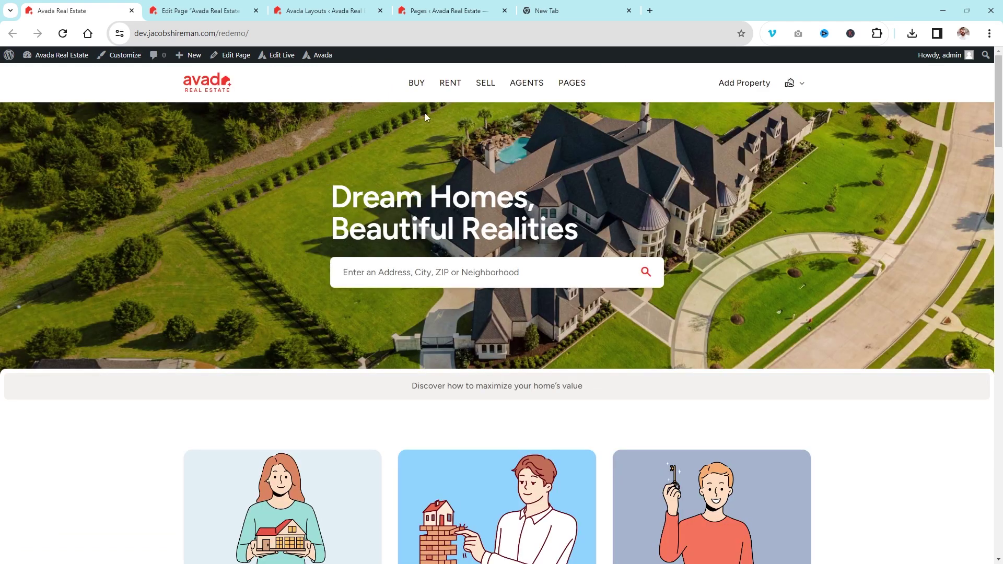
{"action": "left_click", "coordinate": [156, 8]}
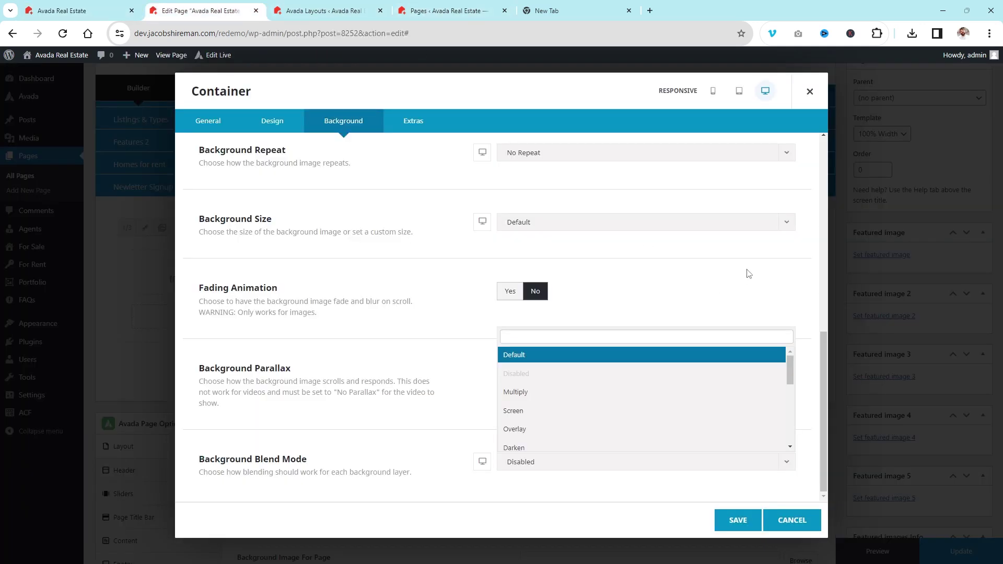
Step: Set the container's background blend mode to Overlay
{"action": "left_click_drag", "start_coordinate": [747, 271], "coordinate": [701, 224]}
{"action": "left_click", "coordinate": [682, 287]}
{"action": "scroll", "coordinate": [682, 301], "scroll_direction": "down", "scroll_amount": 1}
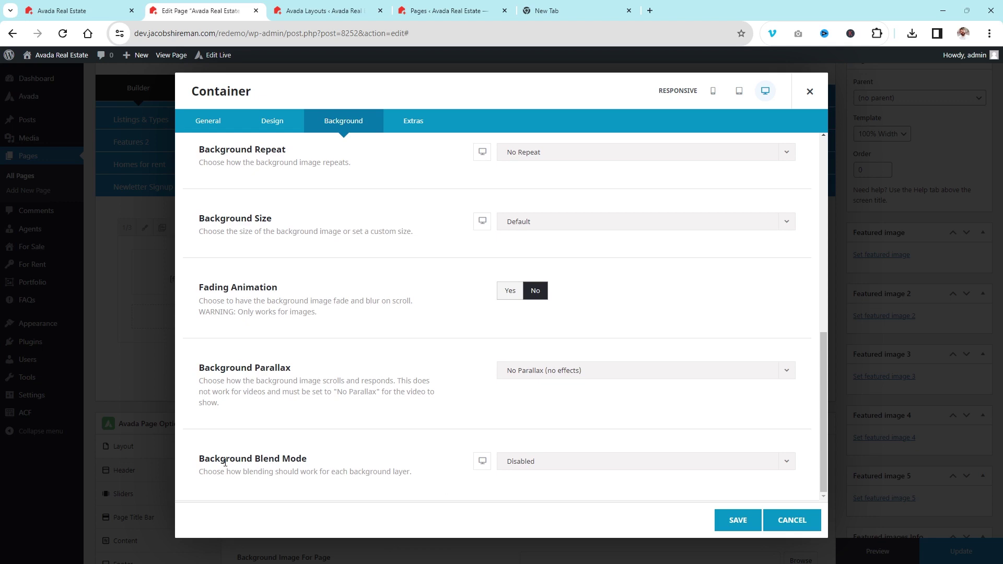
{"action": "left_click", "coordinate": [605, 466]}
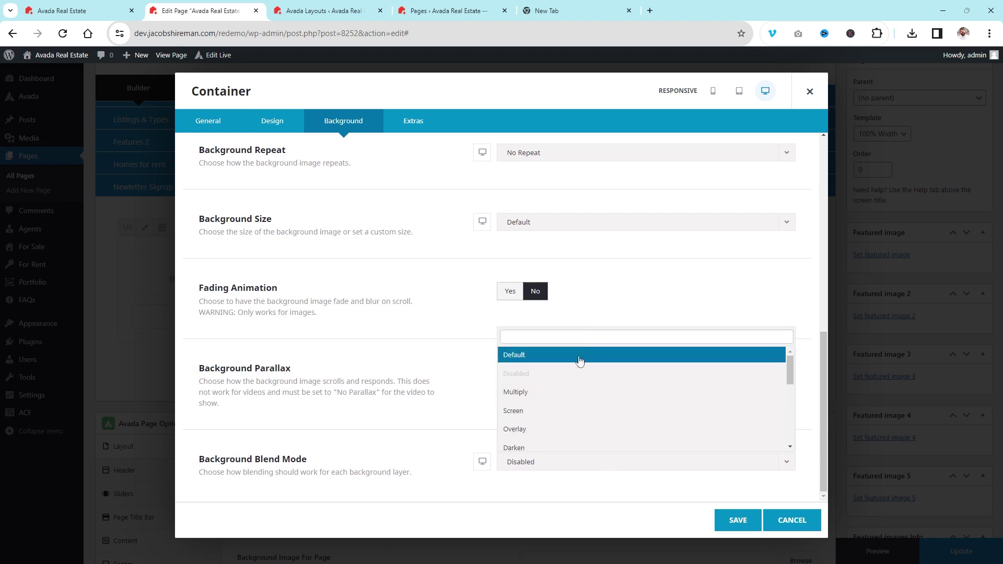
{"action": "left_click", "coordinate": [549, 429]}
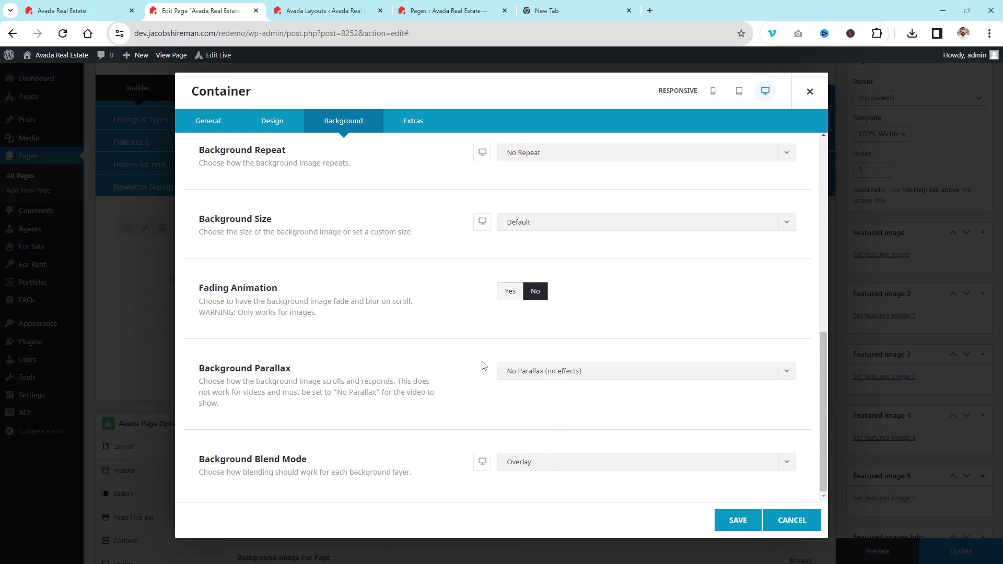
Step: Set the container background color to solid black, #000000
{"action": "scroll", "coordinate": [442, 238], "scroll_direction": "up", "scroll_amount": 15}
{"action": "left_click", "coordinate": [511, 190]}
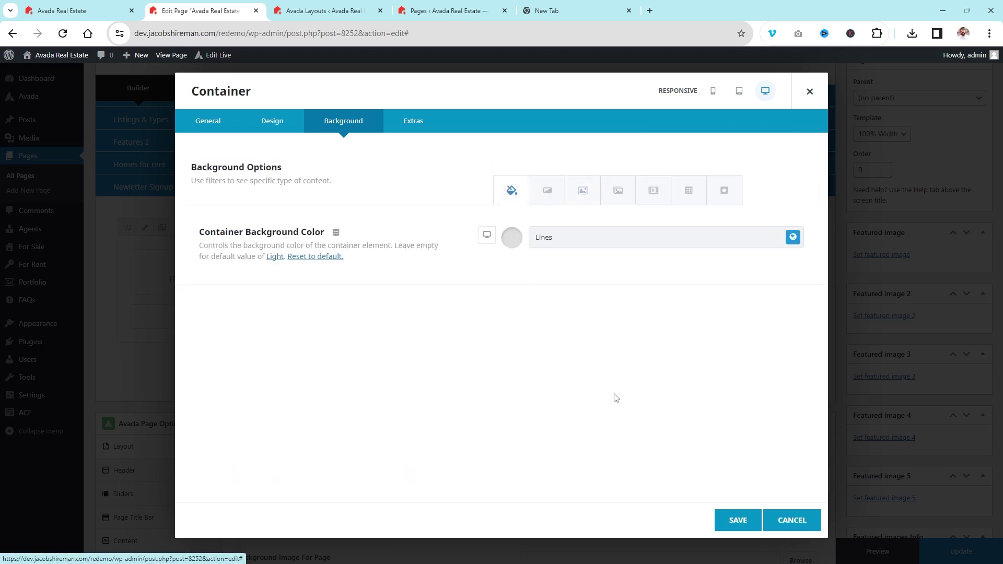
{"action": "left_click", "coordinate": [513, 240]}
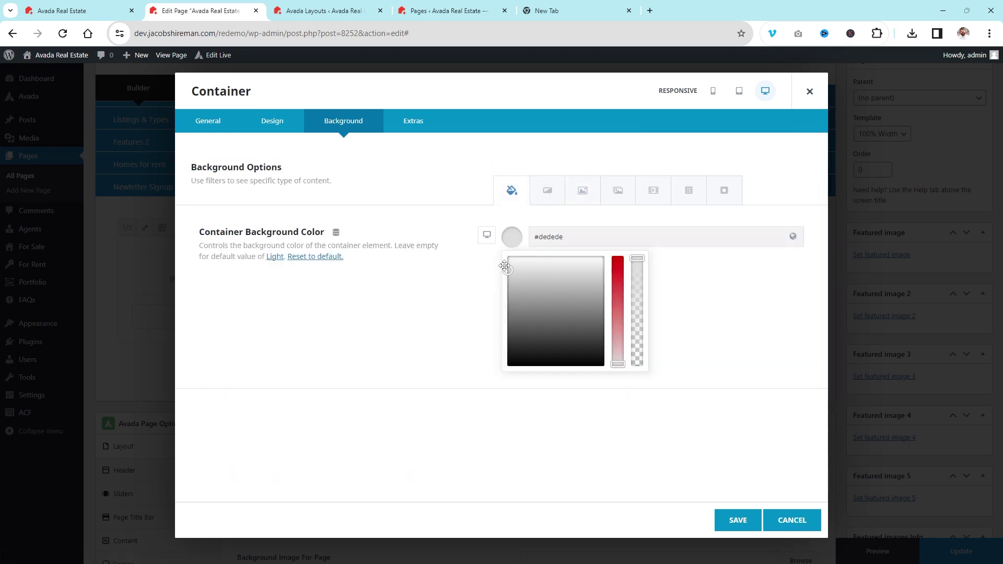
{"action": "left_click", "coordinate": [506, 364]}
{"action": "left_click", "coordinate": [526, 376]}
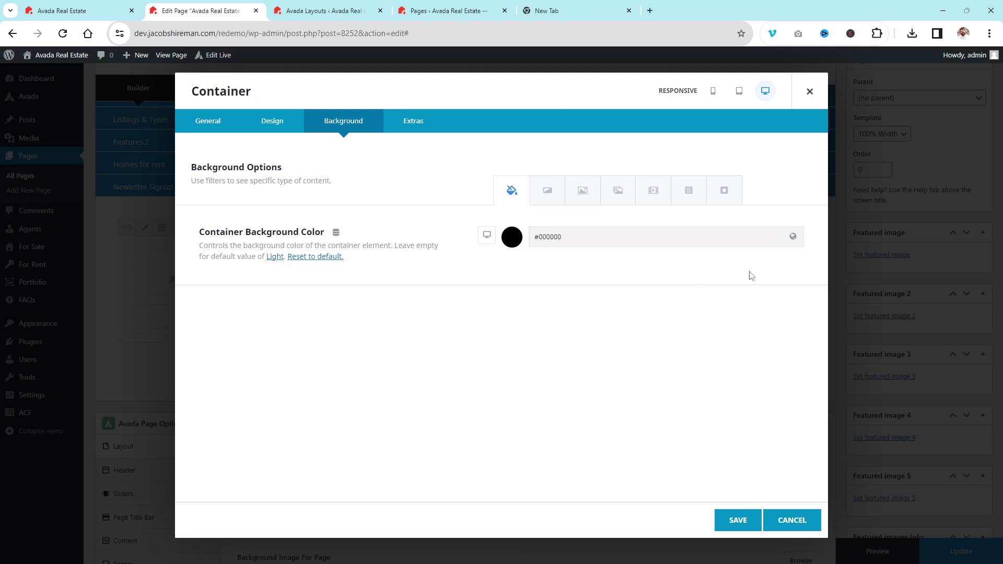
Step: Show the global color swatches for the container background and briefly visit the global color palette options page
{"action": "left_click", "coordinate": [792, 237]}
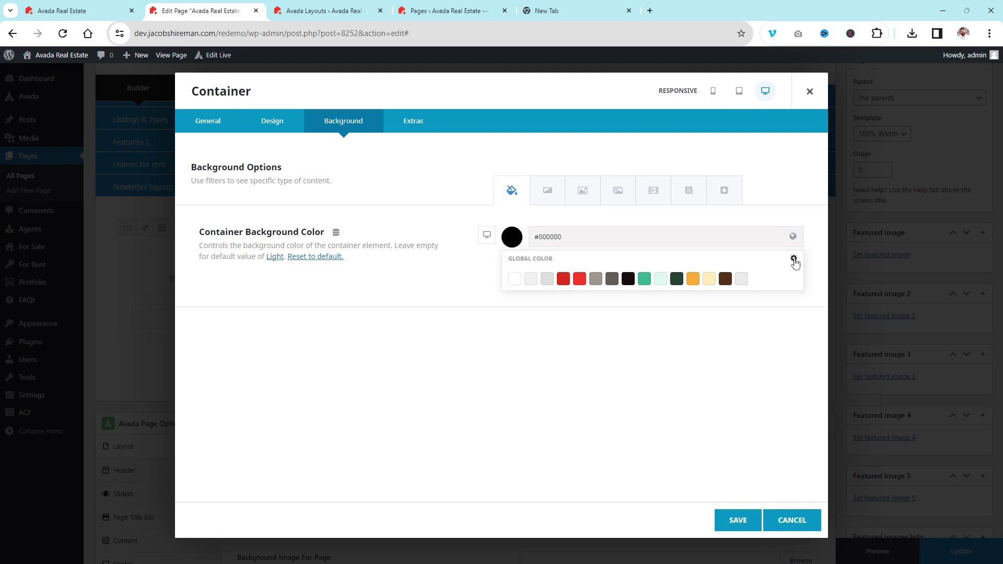
{"action": "left_click", "coordinate": [794, 259]}
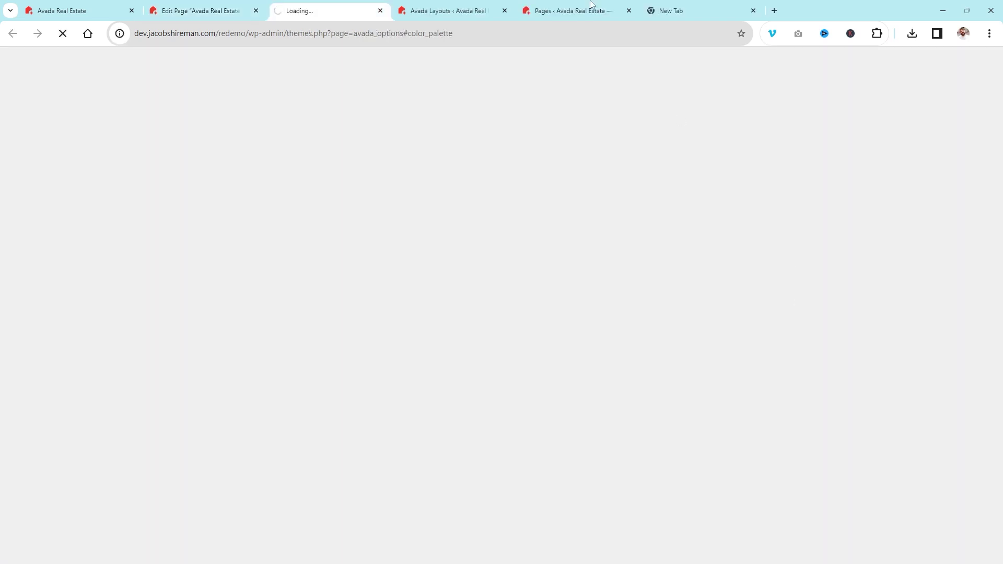
{"action": "left_click", "coordinate": [380, 10]}
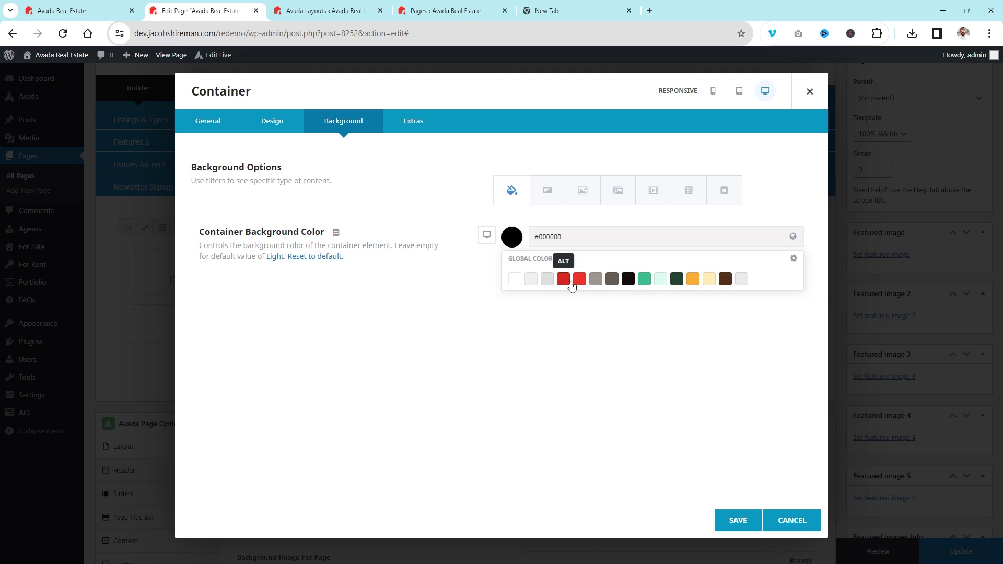
Step: Try the Dark global color for the container background with an alpha adjustment of -20, and clear the adjustment
{"action": "left_click", "coordinate": [633, 286]}
{"action": "left_click", "coordinate": [794, 260]}
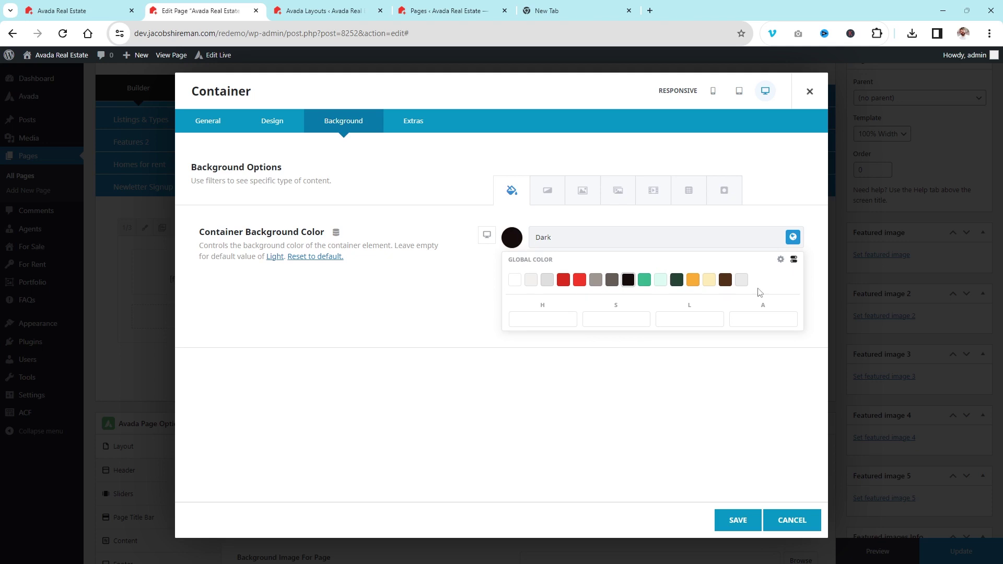
{"action": "left_click", "coordinate": [777, 319]}
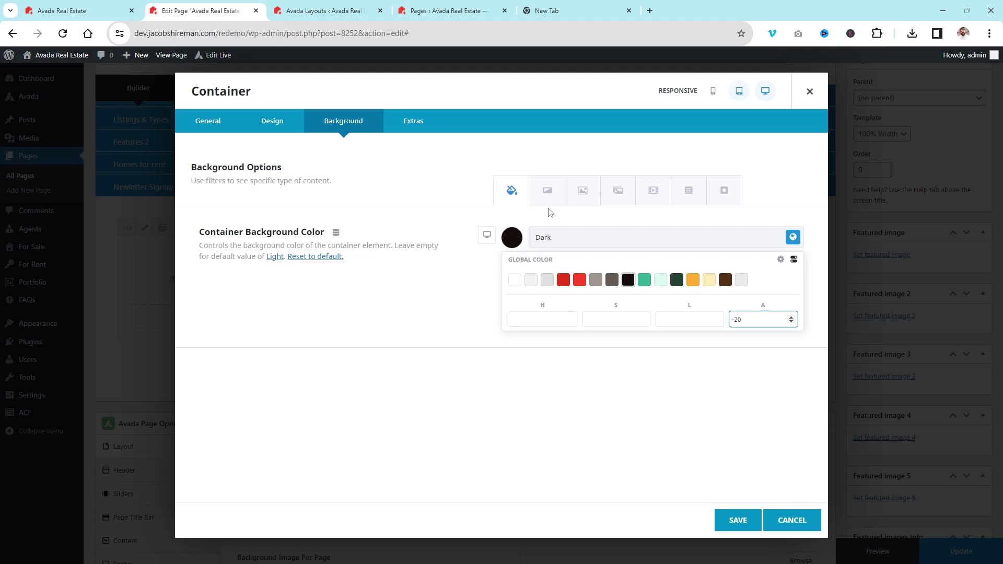
{"action": "left_click", "coordinate": [666, 262]}
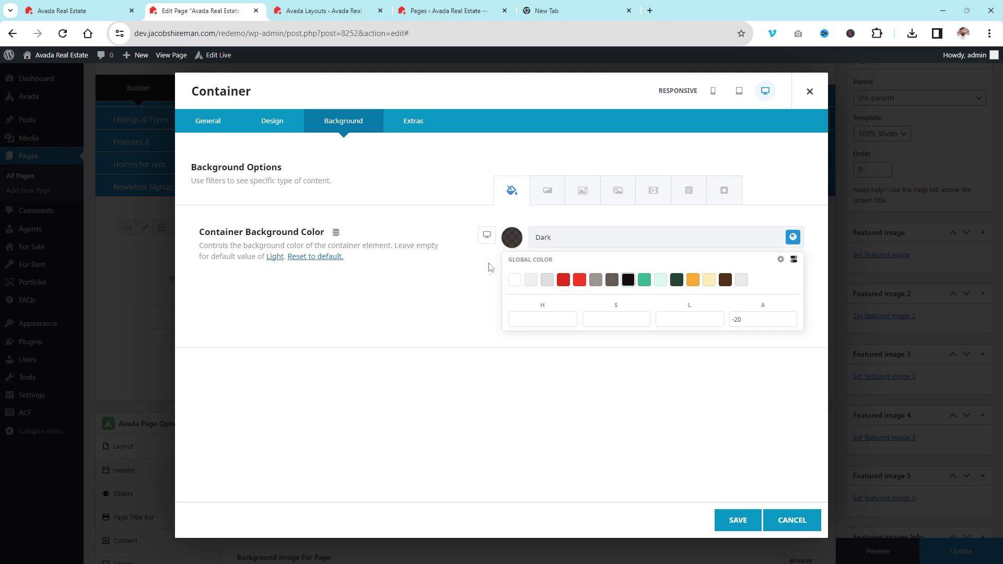
{"action": "left_click", "coordinate": [740, 319]}
{"action": "left_click", "coordinate": [764, 277]}
Step: Set the container background color to semi-transparent black, rgba(0,0,0,0.45), save the container and update the page
{"action": "left_click", "coordinate": [512, 239]}
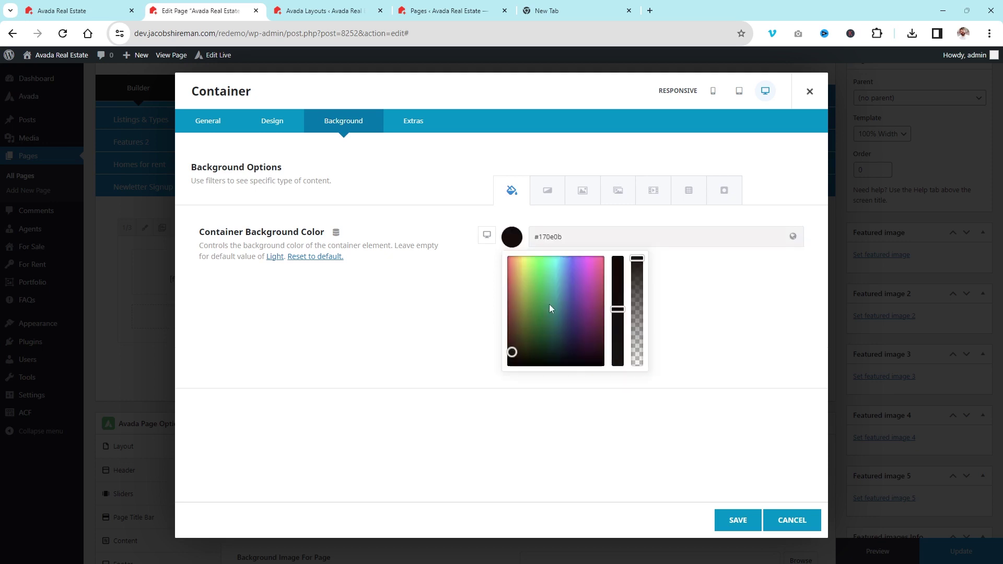
{"action": "left_click_drag", "start_coordinate": [509, 353], "coordinate": [499, 376]}
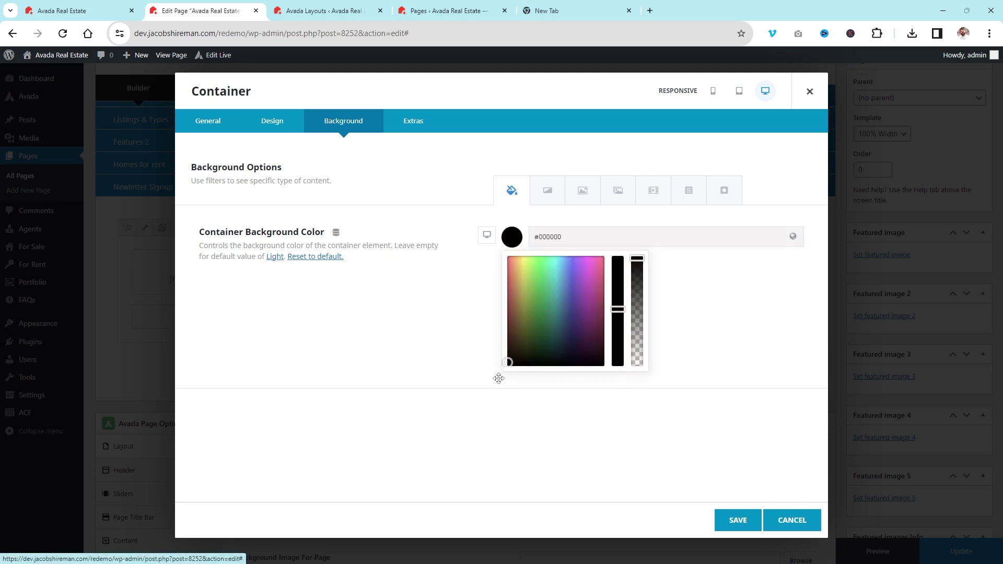
{"action": "left_click", "coordinate": [647, 269]}
{"action": "left_click", "coordinate": [513, 240]}
{"action": "left_click_drag", "start_coordinate": [643, 259], "coordinate": [642, 317]}
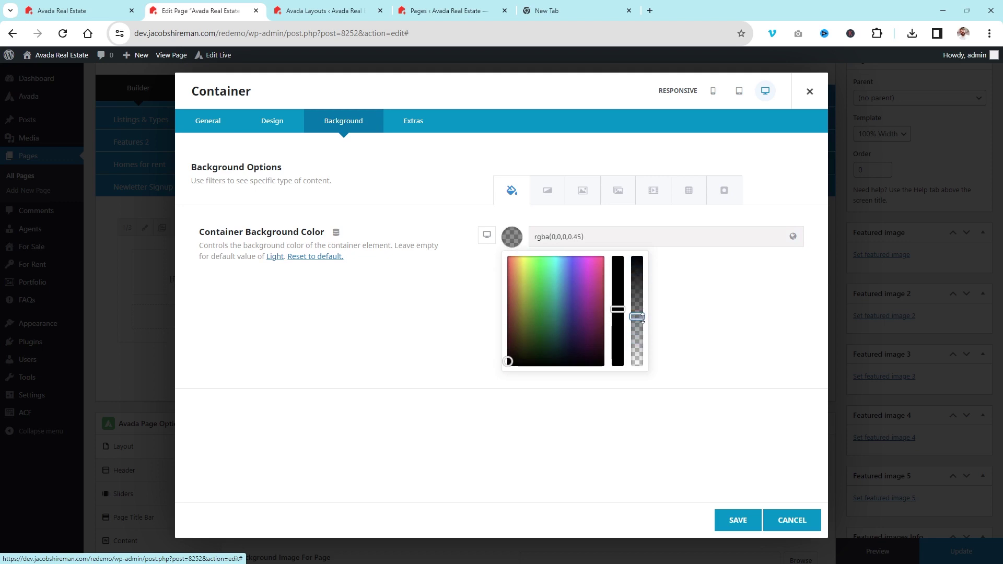
{"action": "left_click", "coordinate": [585, 237]}
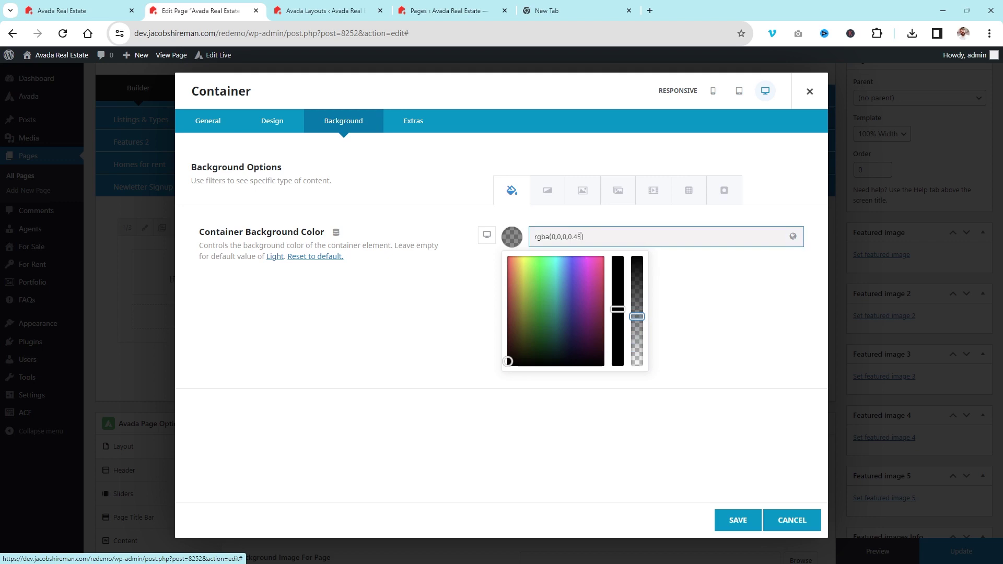
{"action": "left_click", "coordinate": [803, 323]}
{"action": "left_click", "coordinate": [737, 520]}
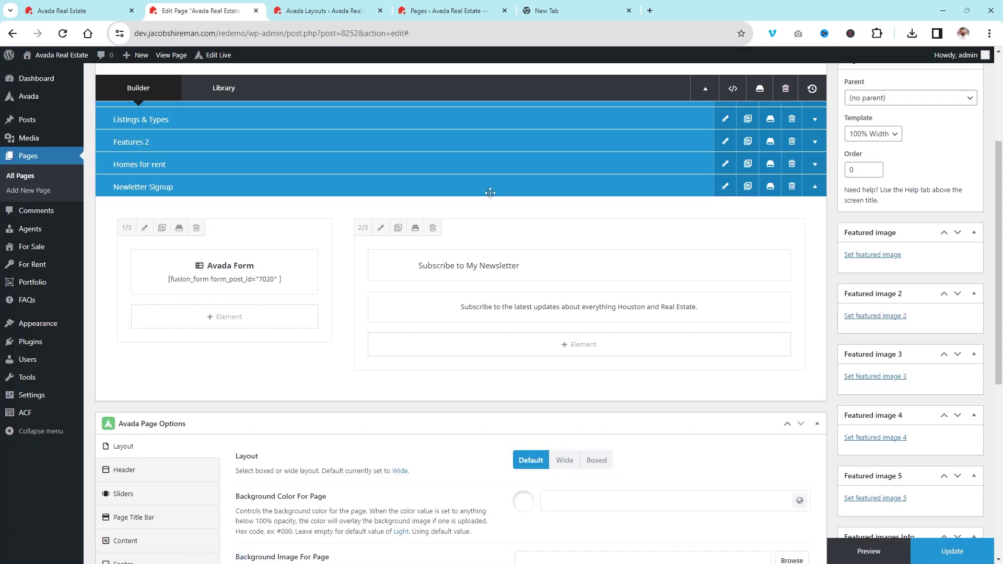
{"action": "left_click", "coordinate": [918, 544]}
Step: Reload the live home page and inspect the newsletter section's heading legibility over the background image
{"action": "left_click", "coordinate": [71, 8]}
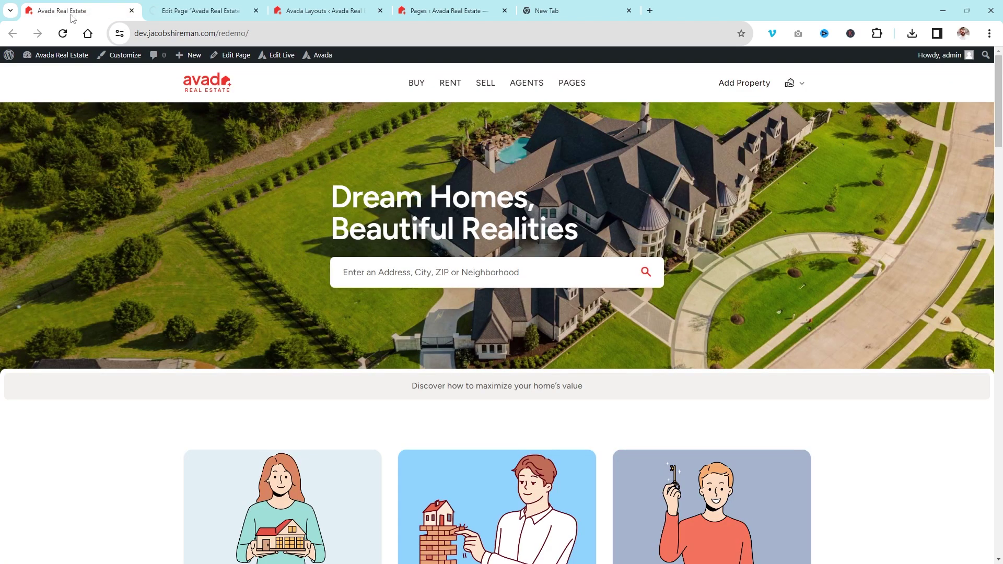
{"action": "left_click", "coordinate": [62, 34]}
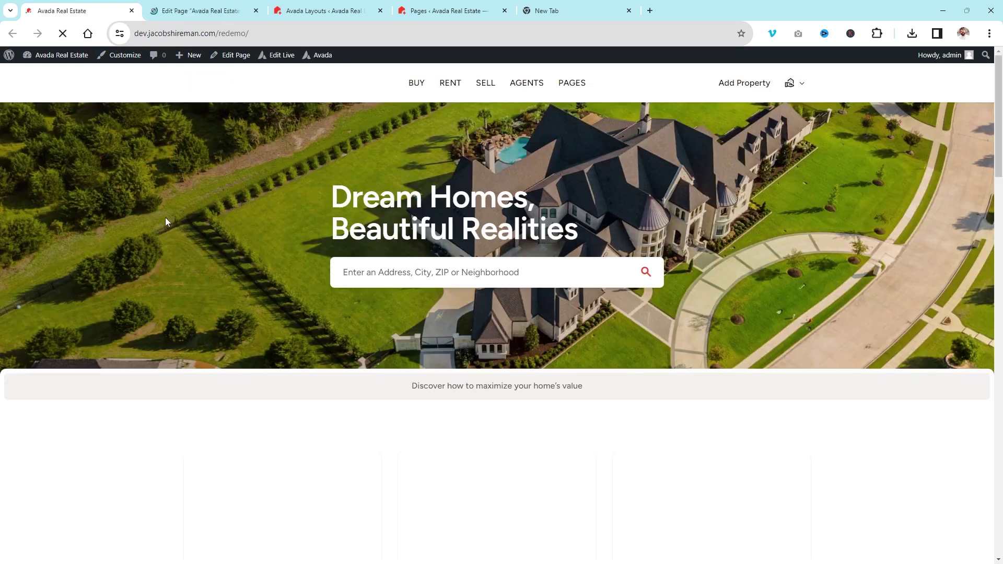
{"action": "scroll", "coordinate": [165, 217], "scroll_direction": "down", "scroll_amount": 8}
{"action": "scroll", "coordinate": [165, 217], "scroll_direction": "down", "scroll_amount": 18}
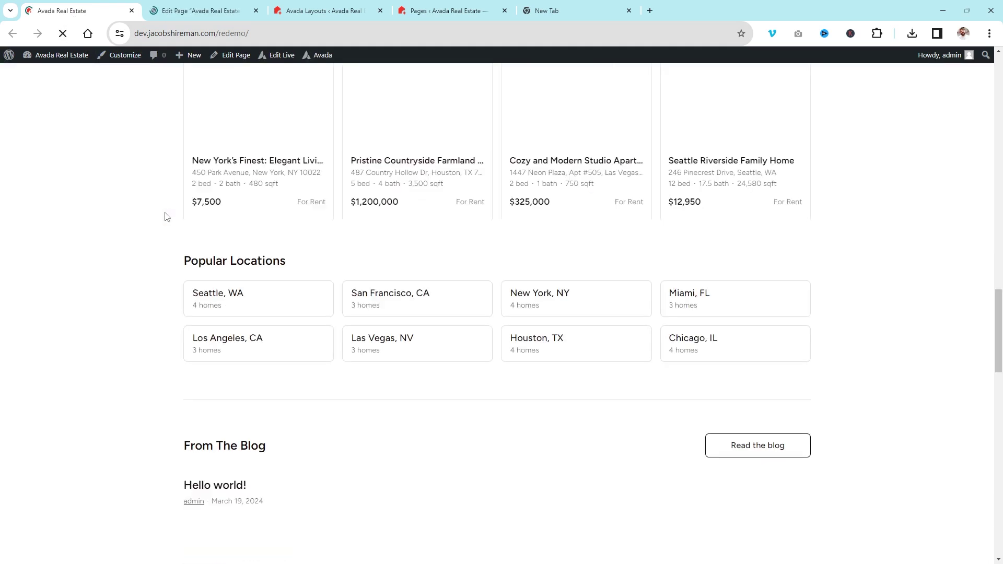
{"action": "scroll", "coordinate": [166, 217], "scroll_direction": "down", "scroll_amount": 12}
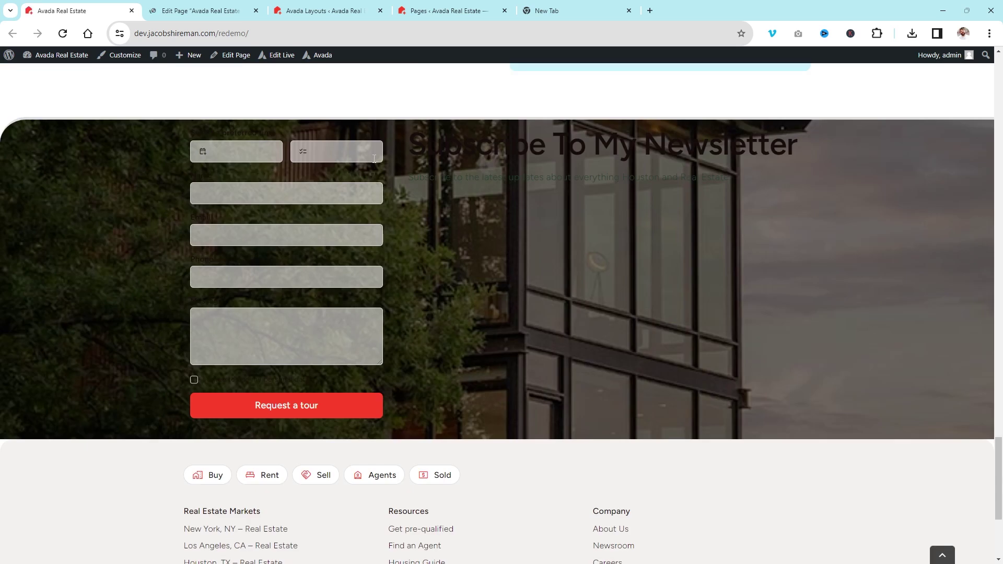
{"action": "left_click_drag", "start_coordinate": [411, 139], "coordinate": [836, 145]}
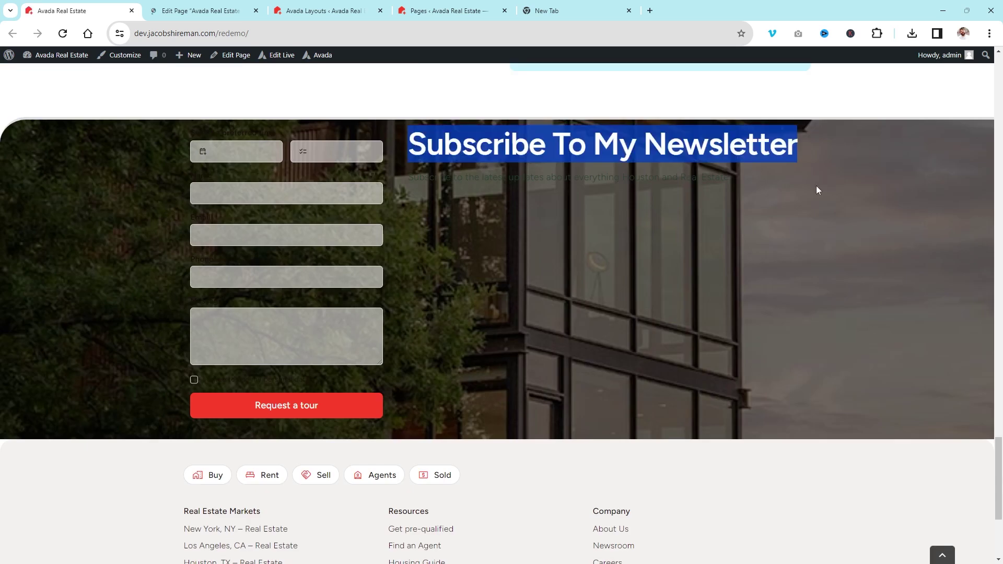
{"action": "left_click", "coordinate": [403, 140]}
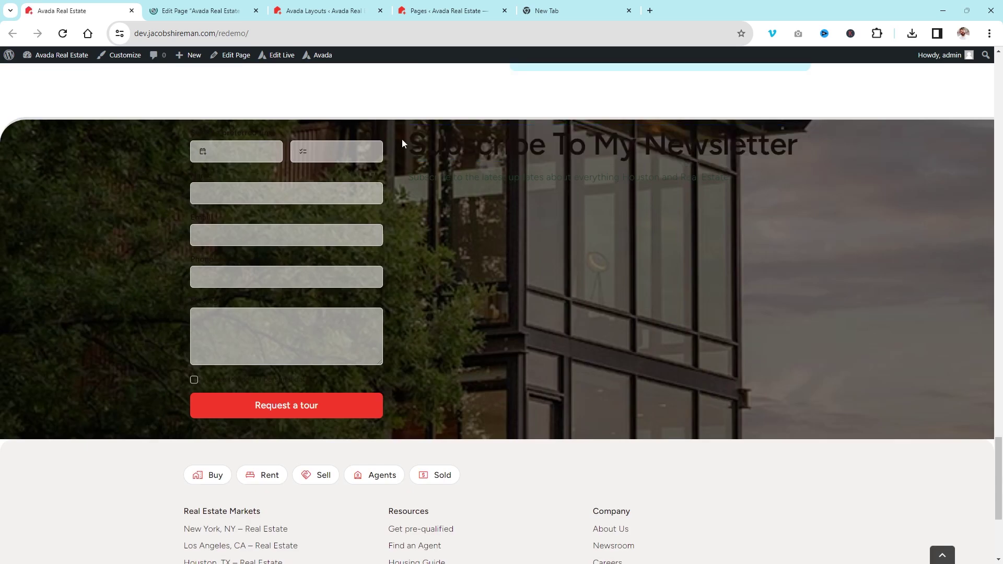
Step: Open the "Subscribe to My Newsletter" title's design settings in the page editor and look over typography, font color, margin and separator
{"action": "left_click", "coordinate": [199, 6]}
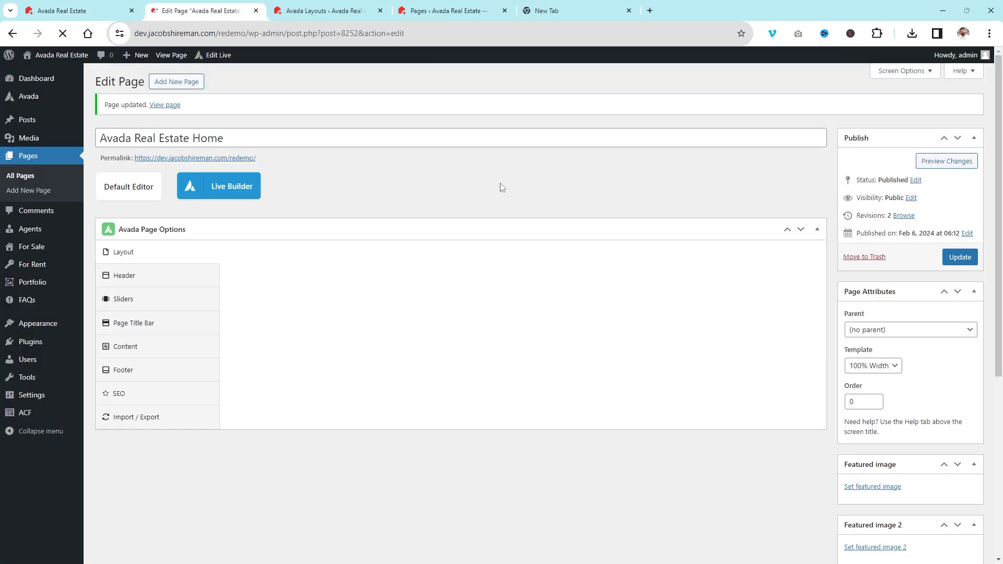
{"action": "scroll", "coordinate": [502, 187], "scroll_direction": "down", "scroll_amount": 5}
{"action": "scroll", "coordinate": [499, 182], "scroll_direction": "up", "scroll_amount": 4}
{"action": "scroll", "coordinate": [496, 206], "scroll_direction": "down", "scroll_amount": 5}
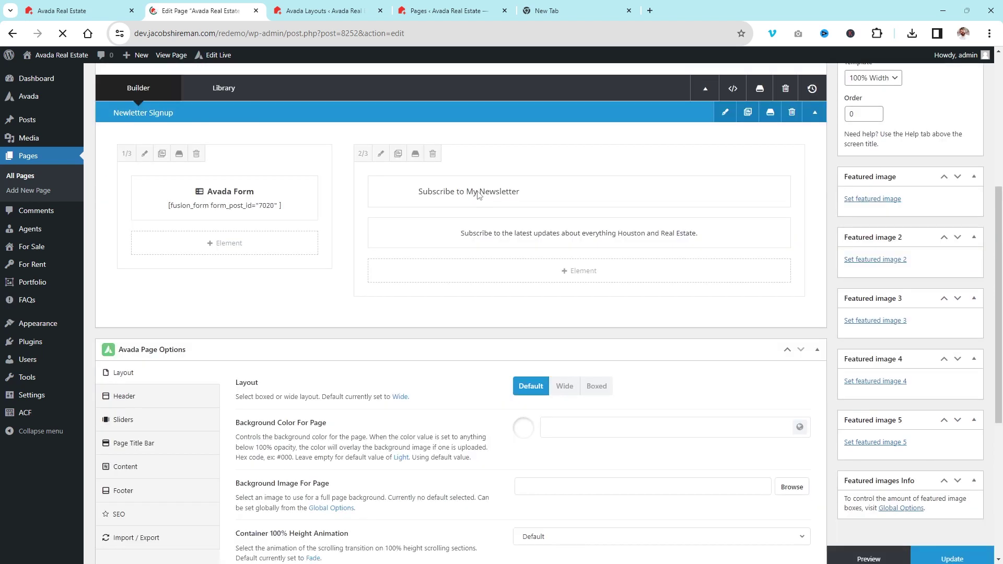
{"action": "left_click", "coordinate": [553, 192]}
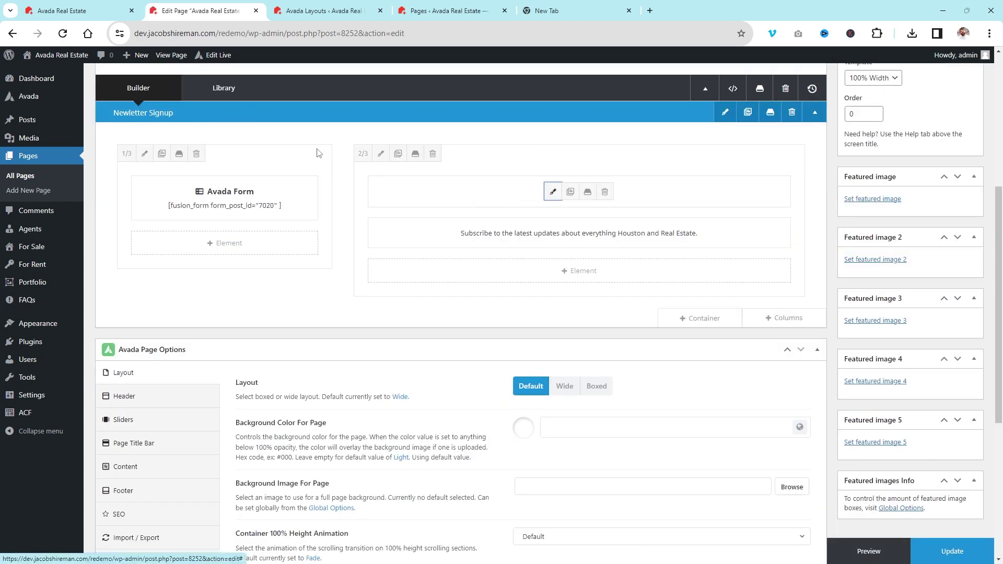
{"action": "left_click", "coordinate": [296, 124]}
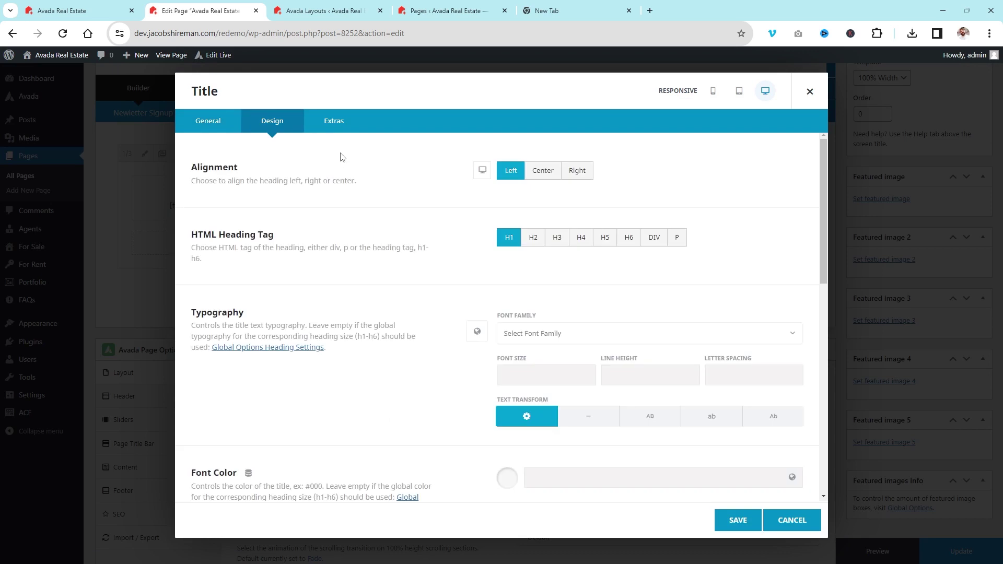
{"action": "scroll", "coordinate": [743, 301], "scroll_direction": "down", "scroll_amount": 3}
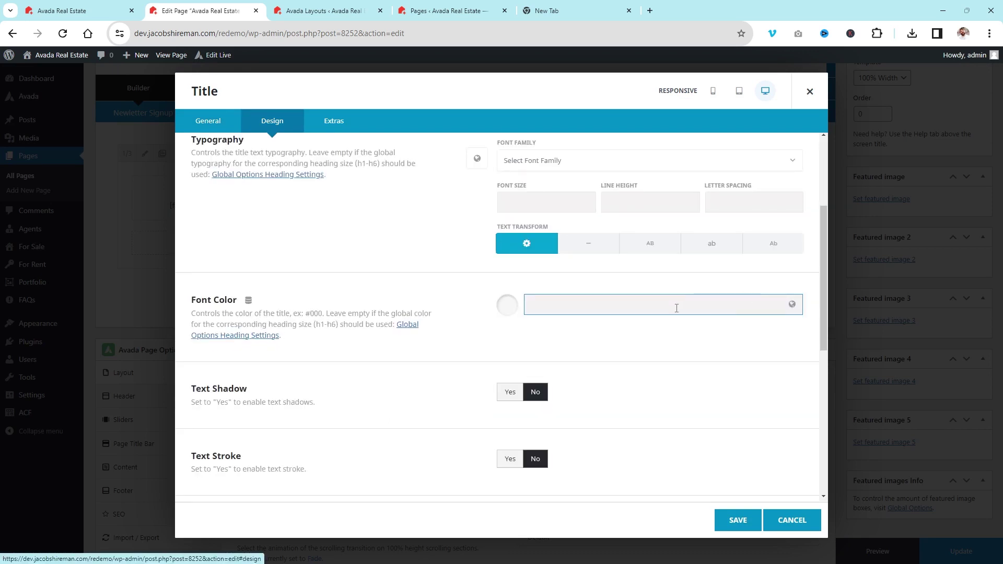
{"action": "scroll", "coordinate": [674, 310], "scroll_direction": "down", "scroll_amount": 4}
{"action": "scroll", "coordinate": [671, 310], "scroll_direction": "down", "scroll_amount": 2}
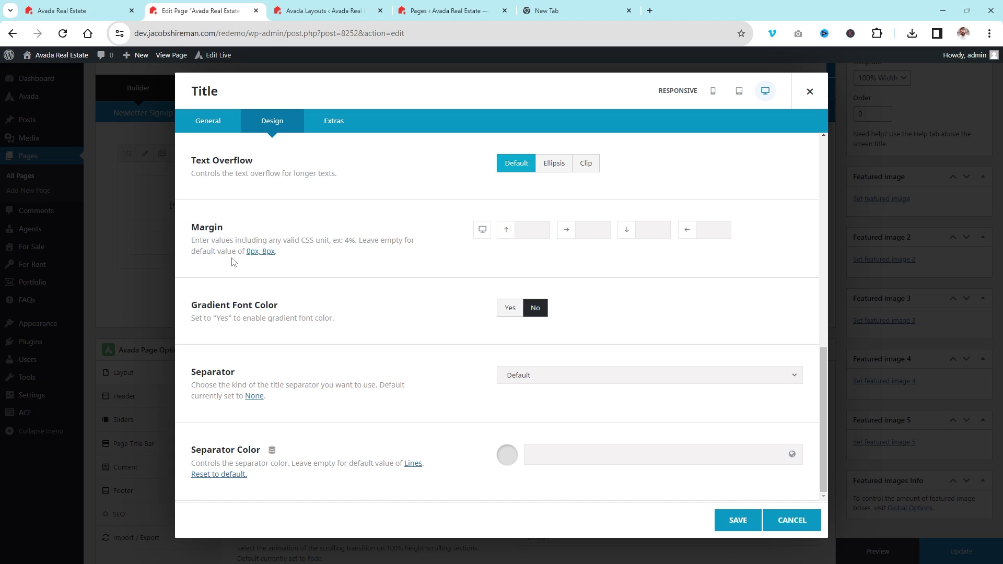
Step: Try a bottom margin of 0 on the title, clear it, and leave the title settings without saving
{"action": "type", "text": "0"}
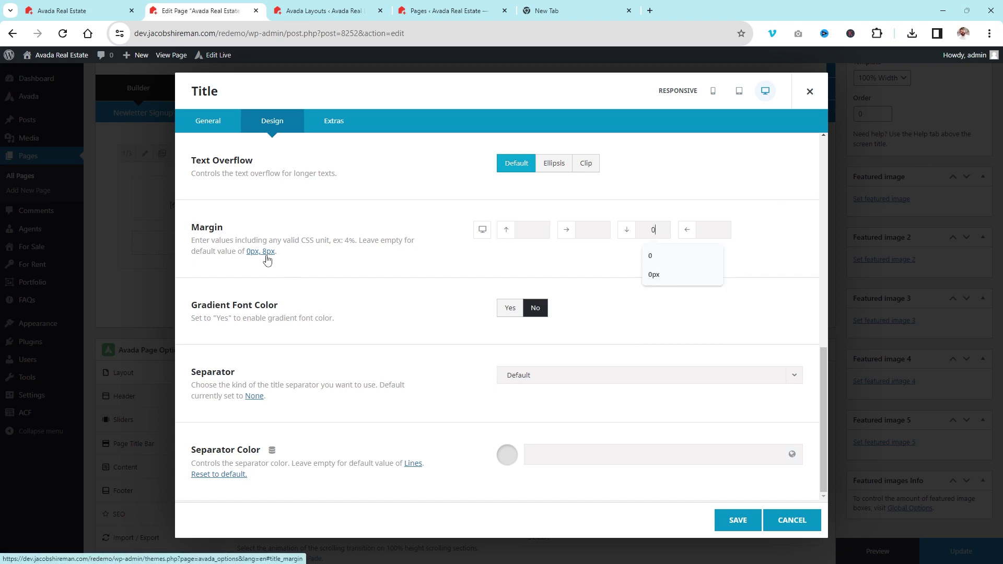
{"action": "left_click", "coordinate": [460, 253]}
{"action": "double_click", "coordinate": [657, 231]}
{"action": "key", "text": "BackSpace"}
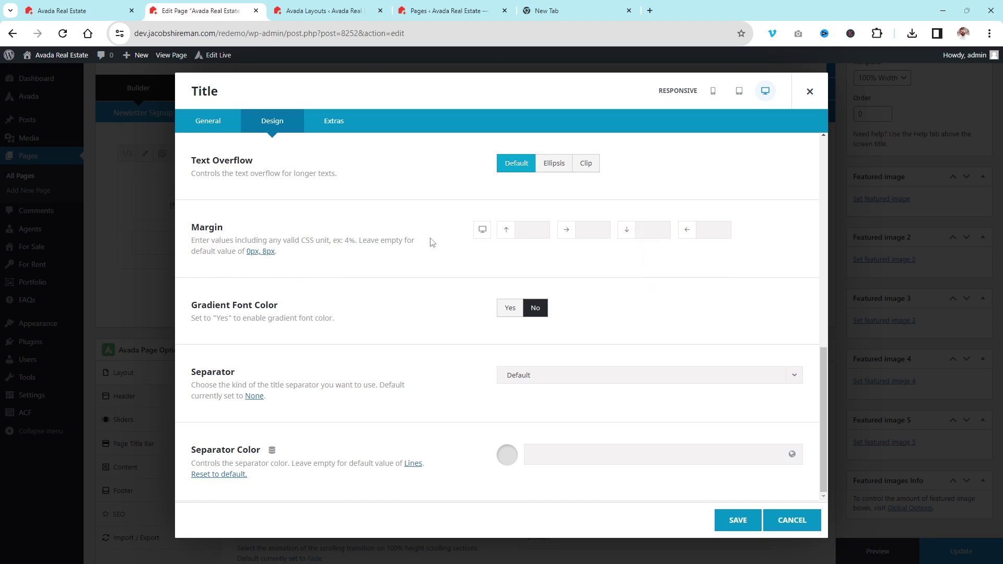
{"action": "left_click", "coordinate": [807, 524]}
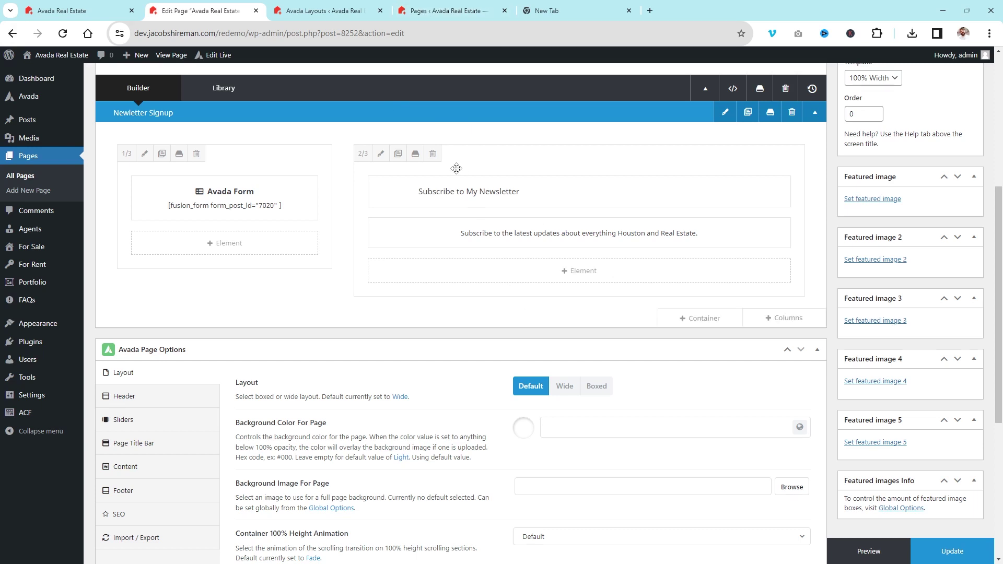
Step: Collapse the Newletter Signup container and move it directly below the Features container
{"action": "left_click", "coordinate": [640, 280]}
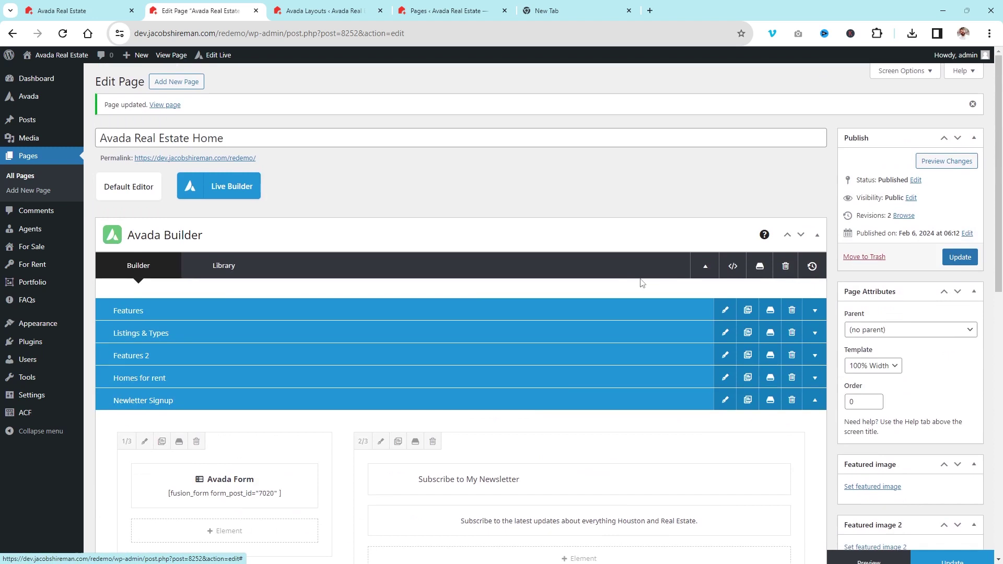
{"action": "left_click", "coordinate": [821, 400]}
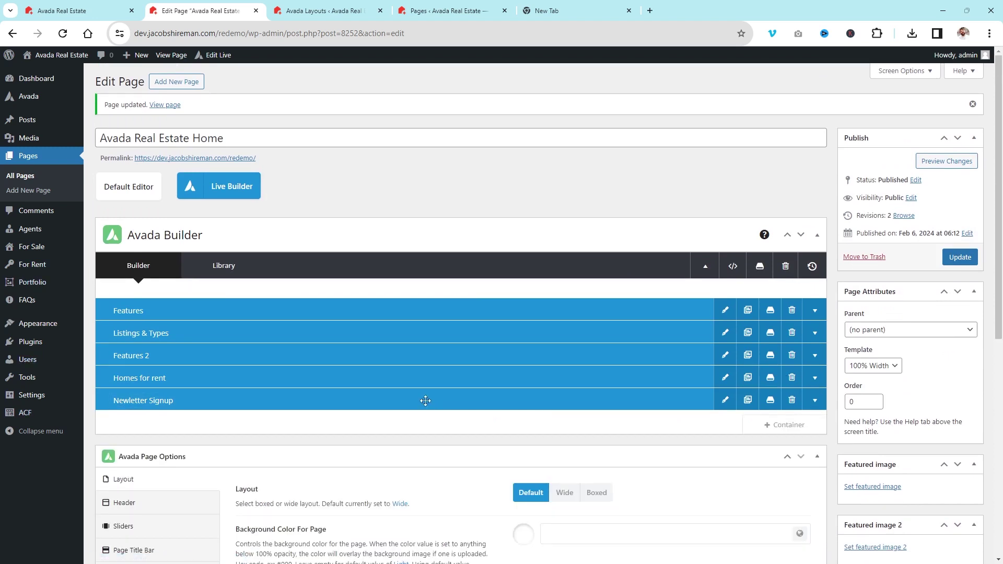
{"action": "left_click_drag", "start_coordinate": [424, 395], "coordinate": [422, 332]}
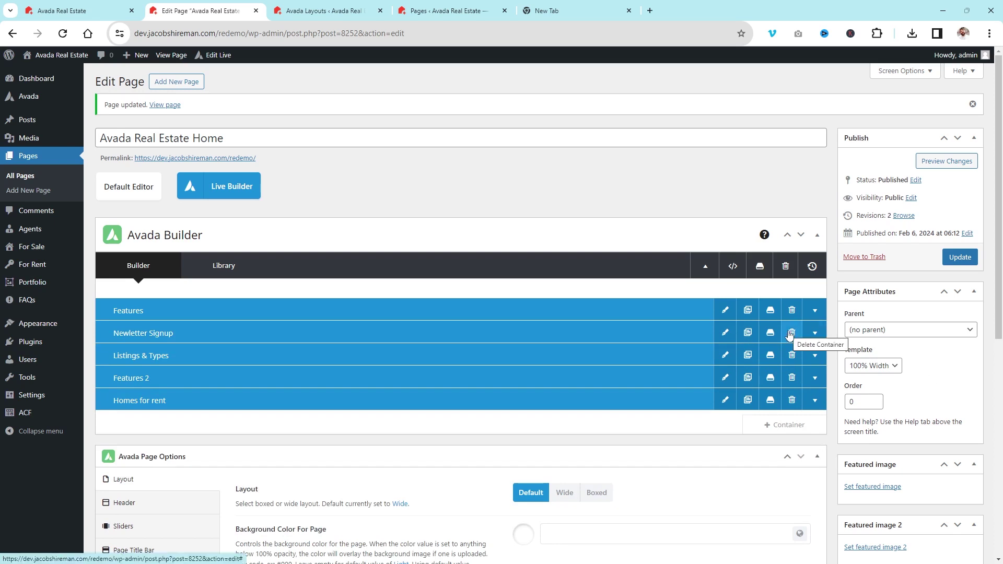
Step: Open the save-to-library dialog for the Listings & Types container and close it without saving
{"action": "scroll", "coordinate": [366, 321], "scroll_direction": "down", "scroll_amount": 1}
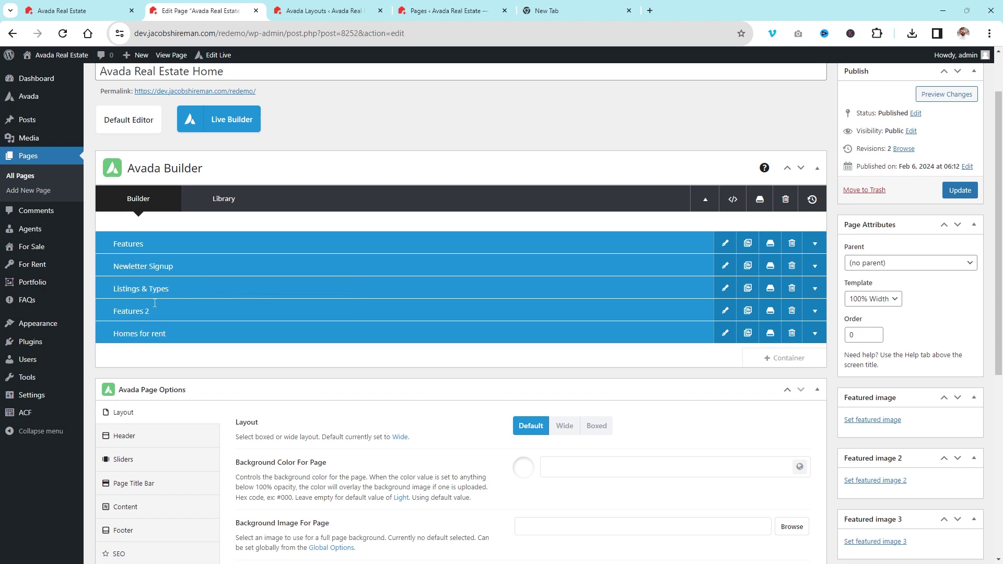
{"action": "left_click", "coordinate": [148, 290]}
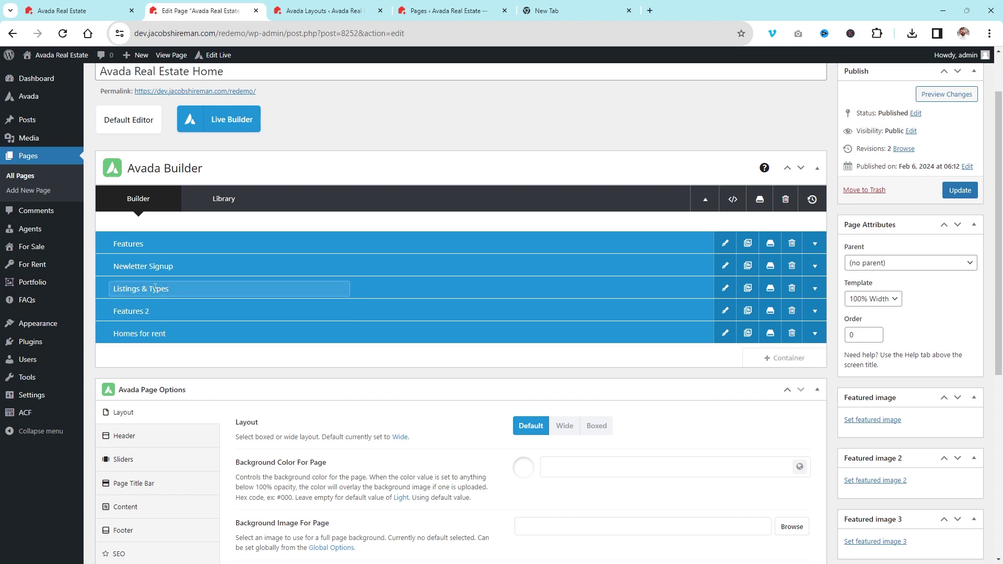
{"action": "left_click", "coordinate": [770, 288]}
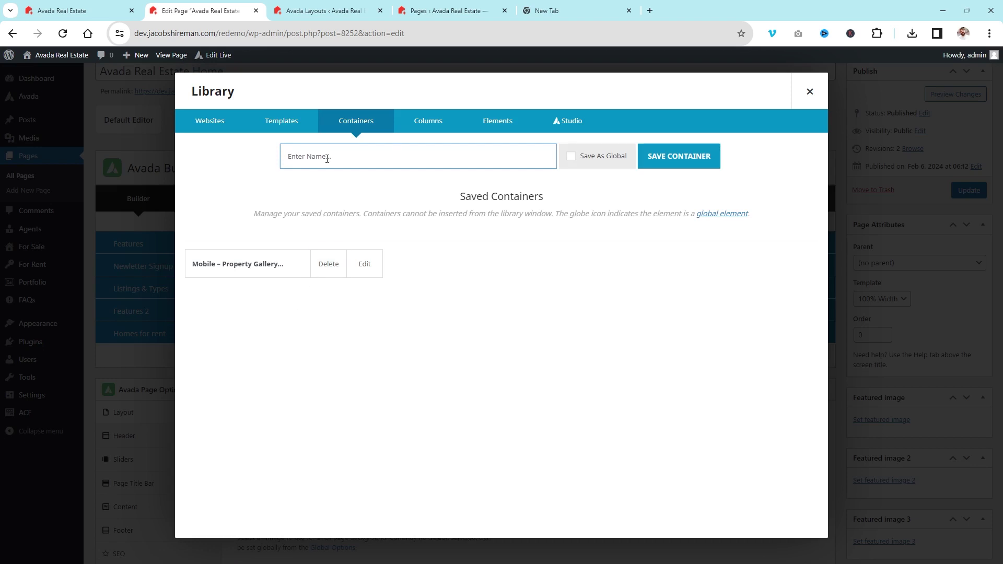
{"action": "left_click", "coordinate": [809, 92]}
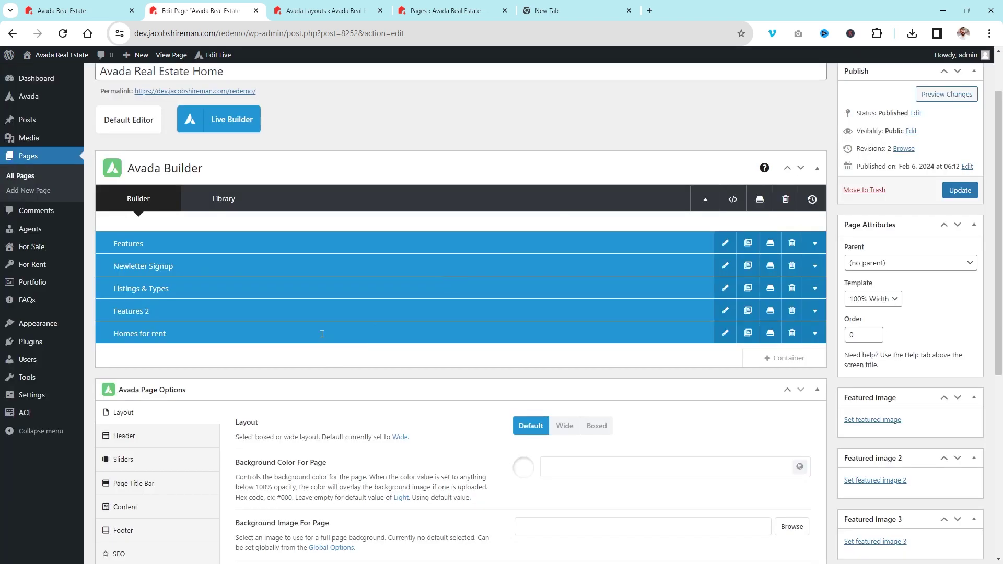
Step: Expand the Listings & Types container and view the library containers available for insertion, without inserting one
{"action": "left_click", "coordinate": [814, 289]}
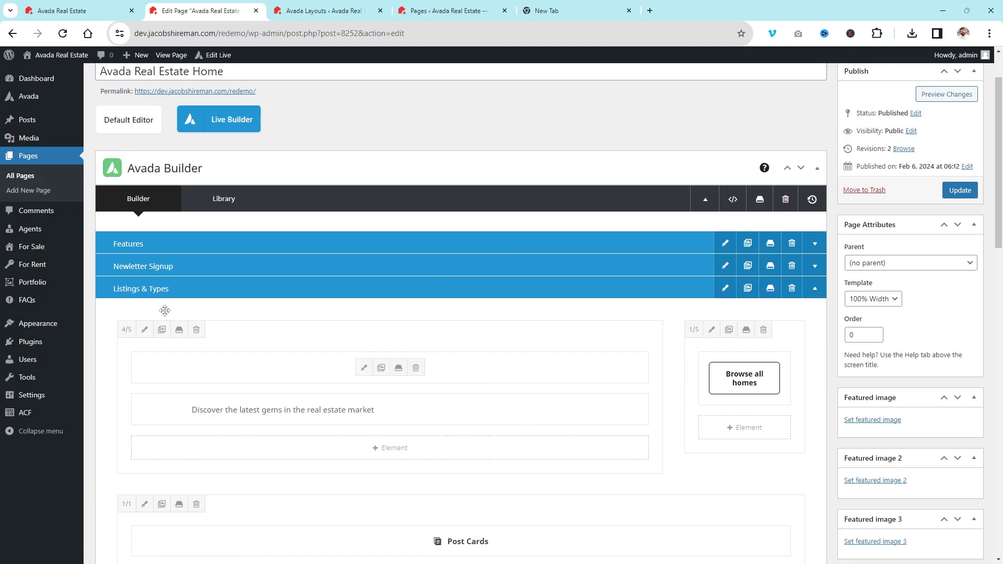
{"action": "mouse_move", "coordinate": [740, 368]}
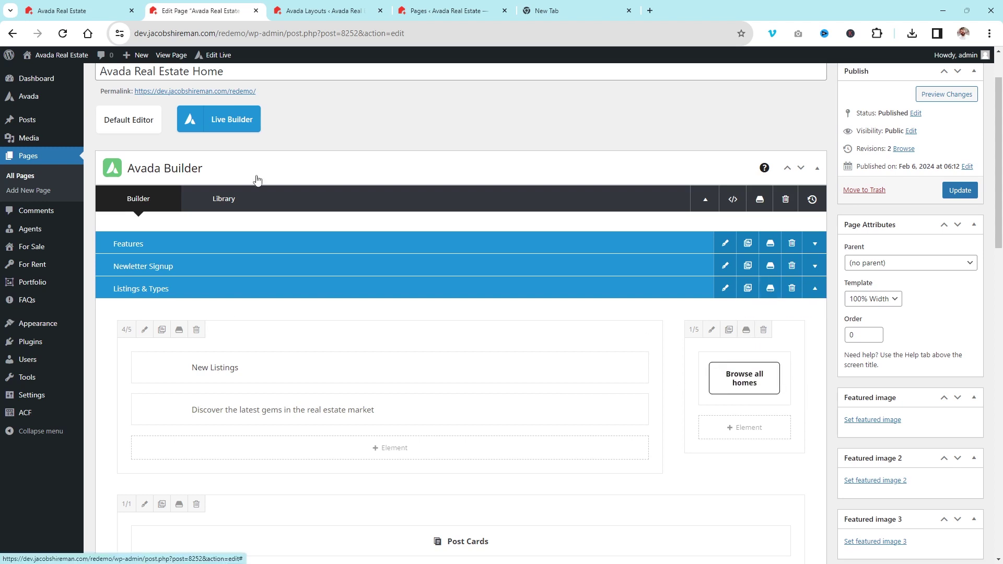
{"action": "scroll", "coordinate": [683, 408], "scroll_direction": "down", "scroll_amount": 7}
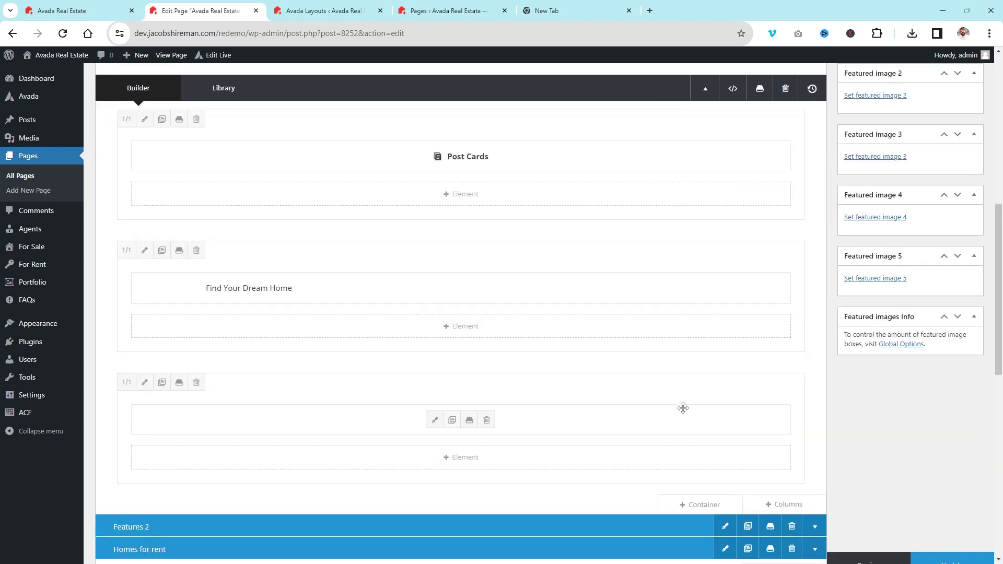
{"action": "left_click", "coordinate": [679, 509]}
{"action": "left_click", "coordinate": [320, 128]}
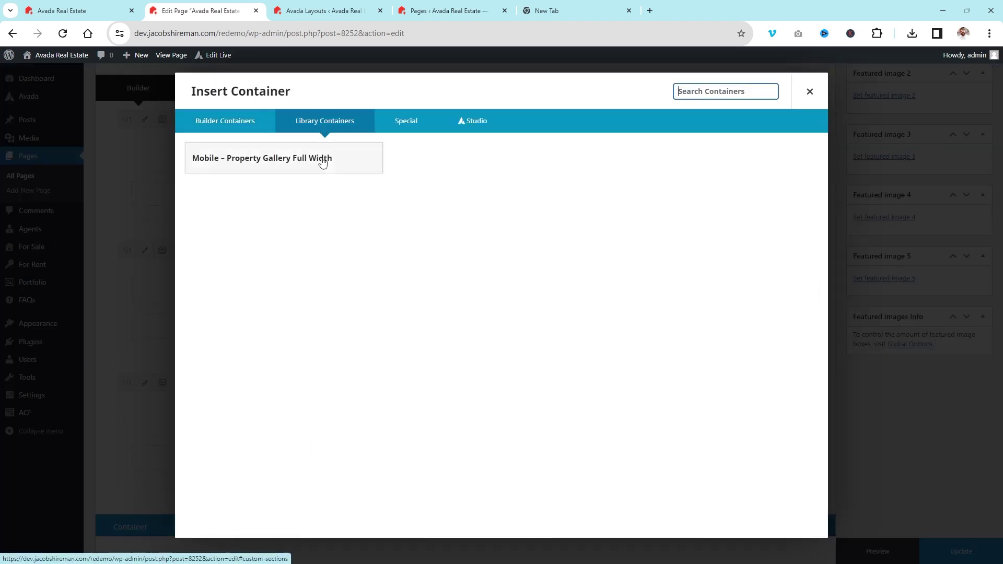
{"action": "left_click", "coordinate": [523, 170]}
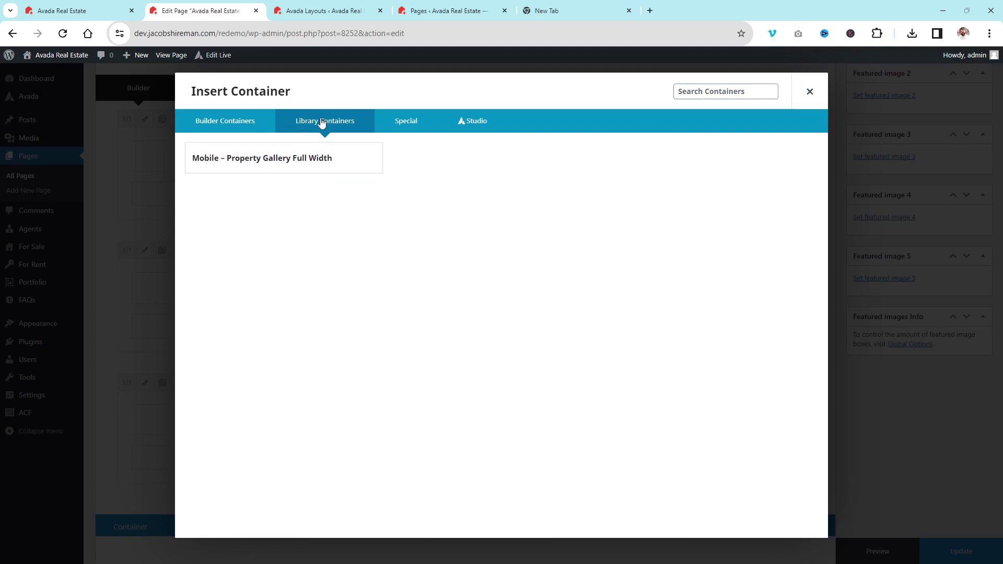
{"action": "left_click", "coordinate": [799, 94]}
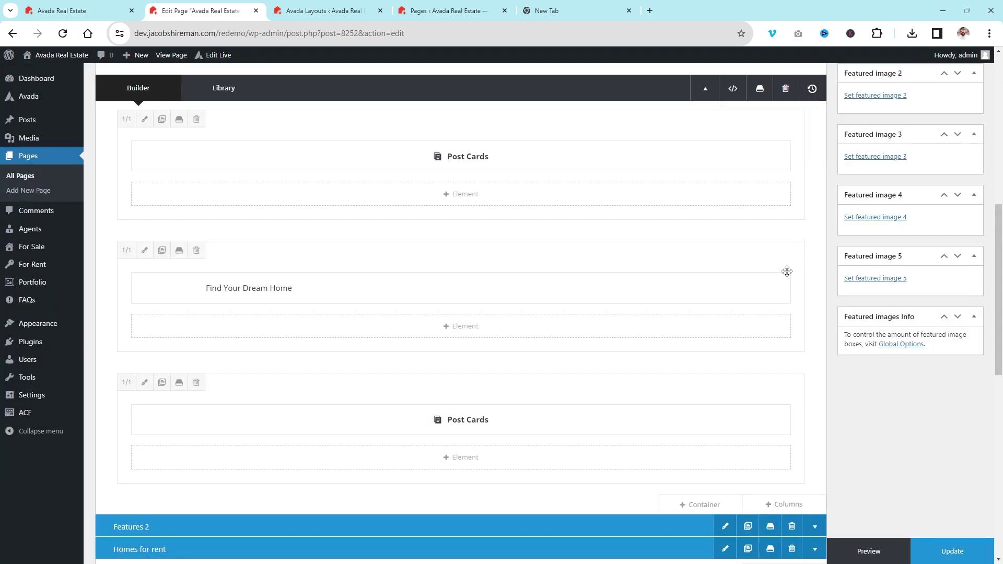
Step: Browse the design elements available for the New Listings column, close the list without adding any, and collapse the Listings & Types container
{"action": "scroll", "coordinate": [554, 235], "scroll_direction": "up", "scroll_amount": 4}
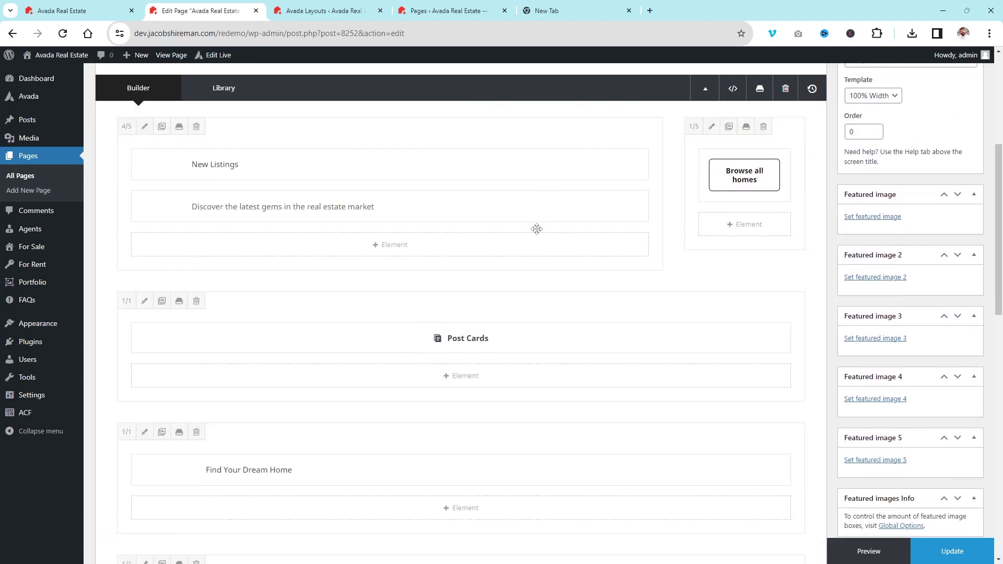
{"action": "left_click", "coordinate": [533, 248]}
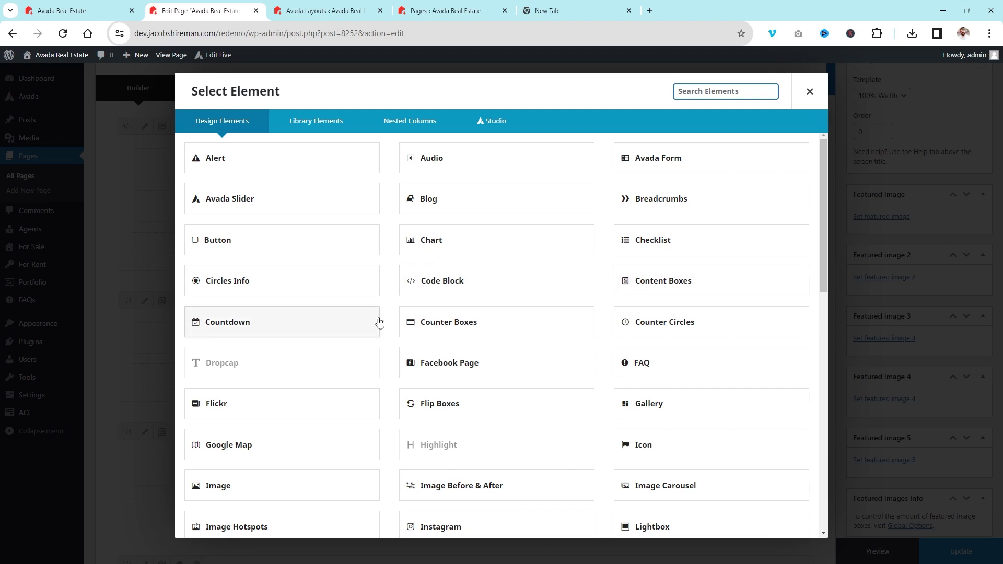
{"action": "scroll", "coordinate": [444, 317], "scroll_direction": "down", "scroll_amount": 1}
{"action": "scroll", "coordinate": [589, 244], "scroll_direction": "down", "scroll_amount": 3}
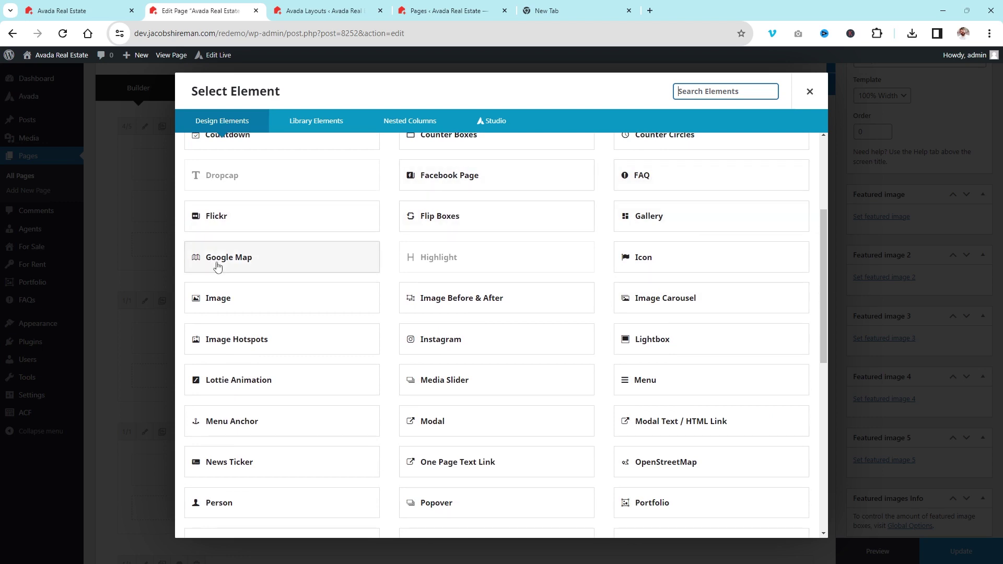
{"action": "scroll", "coordinate": [387, 320], "scroll_direction": "down", "scroll_amount": 4}
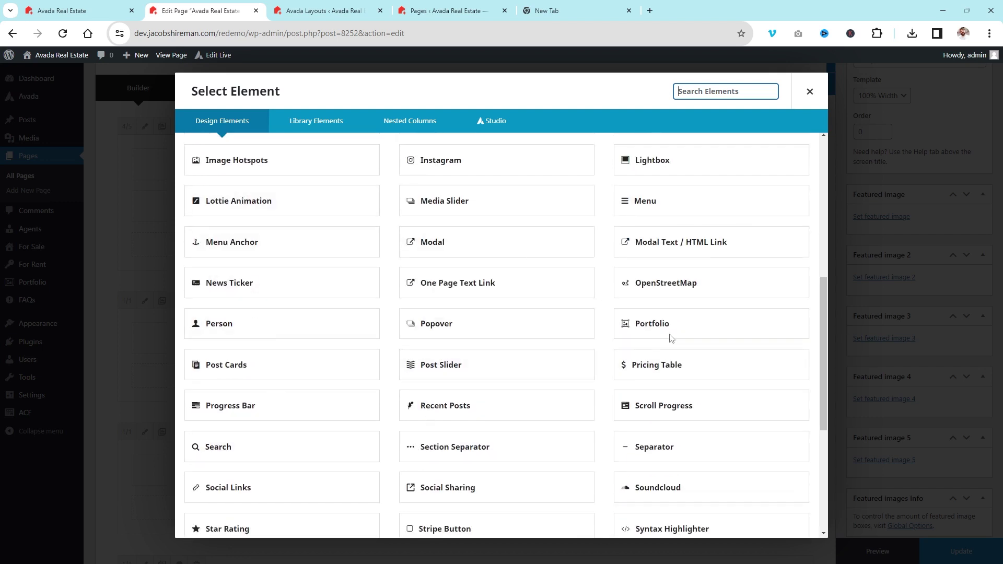
{"action": "scroll", "coordinate": [679, 287], "scroll_direction": "down", "scroll_amount": 6}
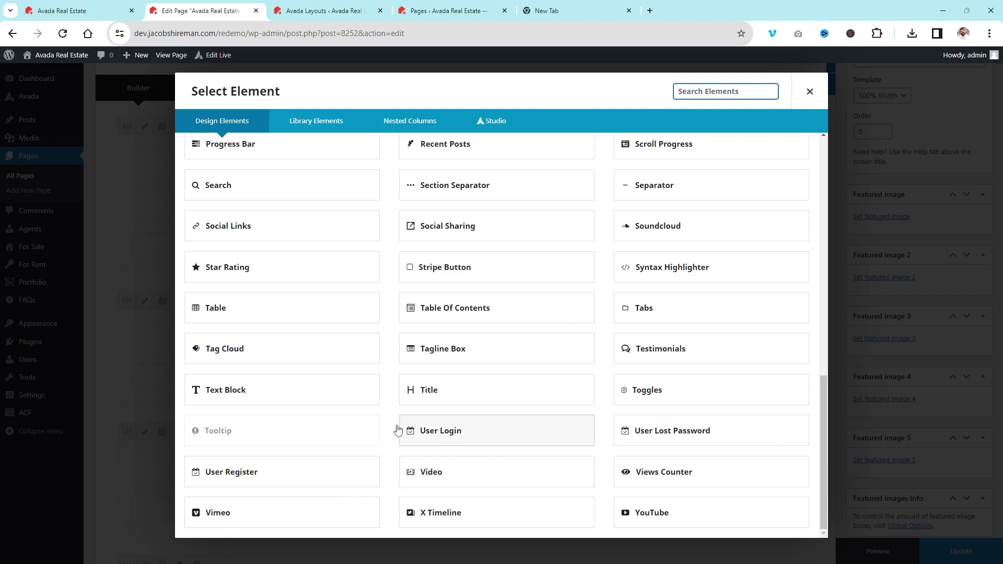
{"action": "scroll", "coordinate": [304, 353], "scroll_direction": "up", "scroll_amount": 4}
{"action": "scroll", "coordinate": [303, 353], "scroll_direction": "up", "scroll_amount": 1}
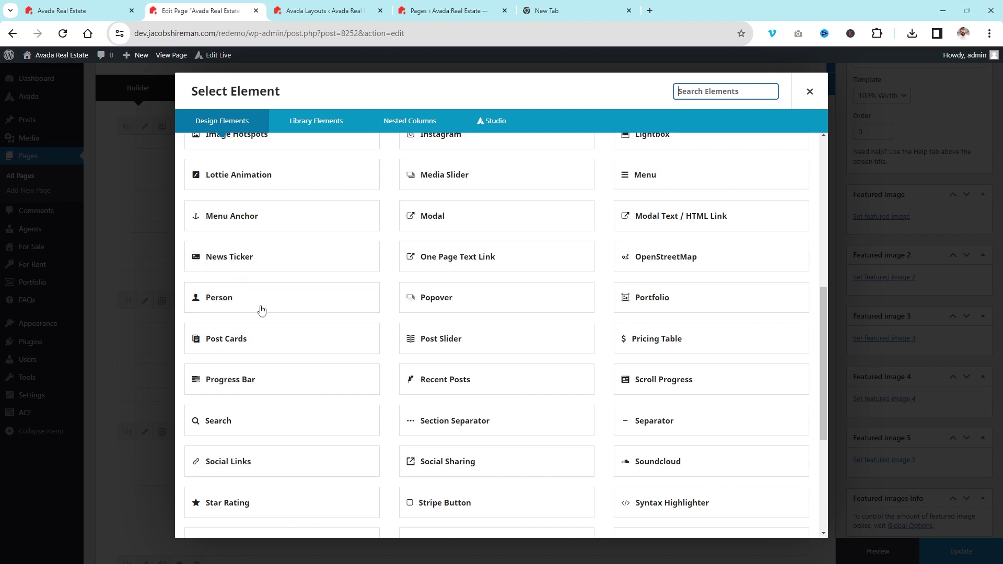
{"action": "scroll", "coordinate": [710, 226], "scroll_direction": "up", "scroll_amount": 7}
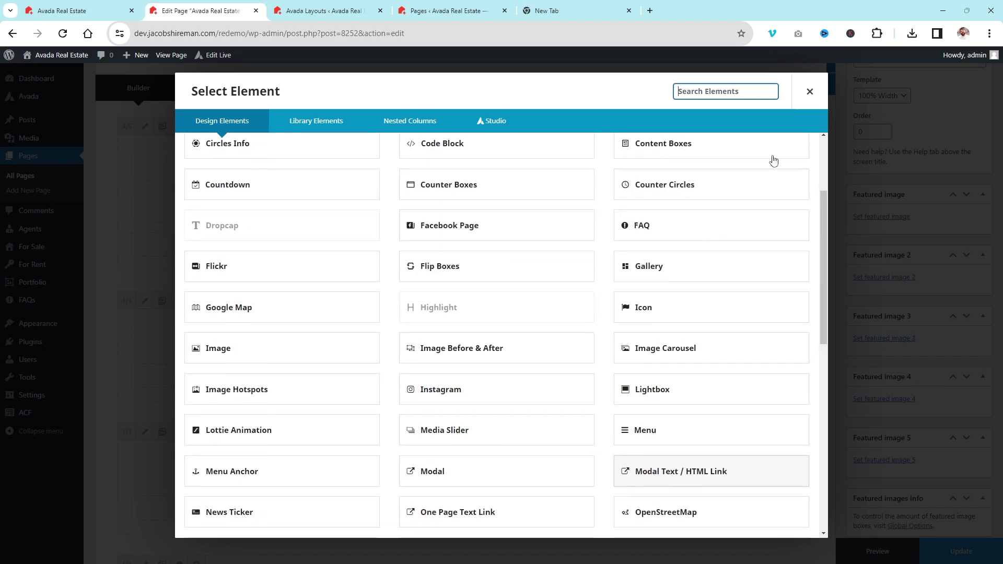
{"action": "left_click", "coordinate": [810, 92]}
{"action": "scroll", "coordinate": [532, 379], "scroll_direction": "up", "scroll_amount": 4}
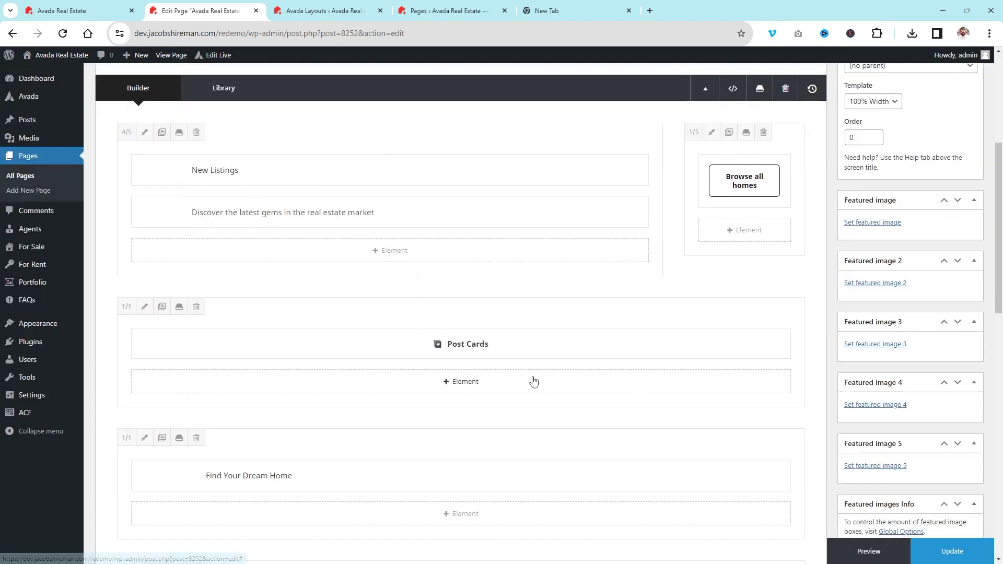
{"action": "left_click", "coordinate": [814, 316]}
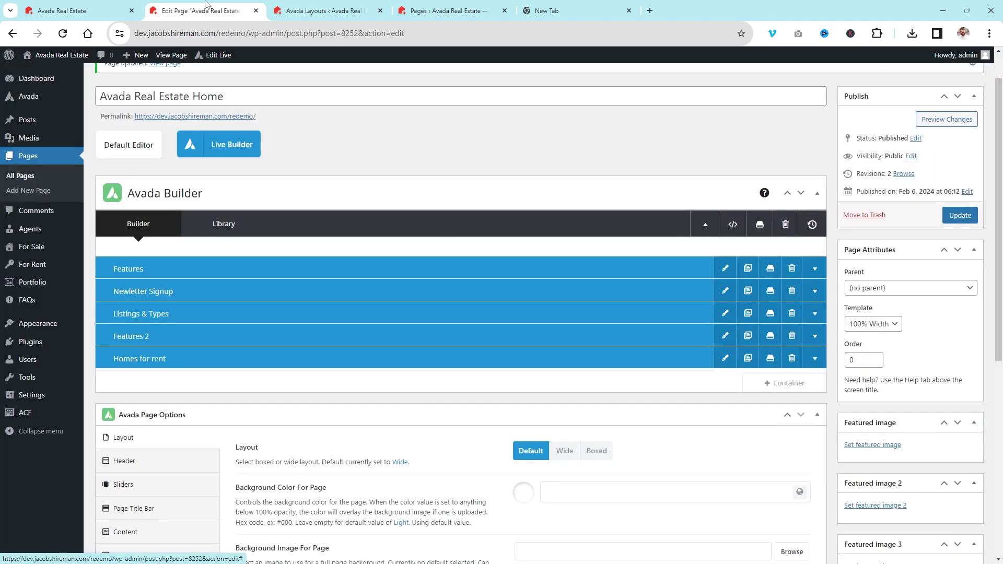
Step: Examine the live home page's sections, especially the property types and the "Decades of expertise" text block
{"action": "left_click", "coordinate": [73, 10]}
{"action": "scroll", "coordinate": [369, 482], "scroll_direction": "up", "scroll_amount": 5}
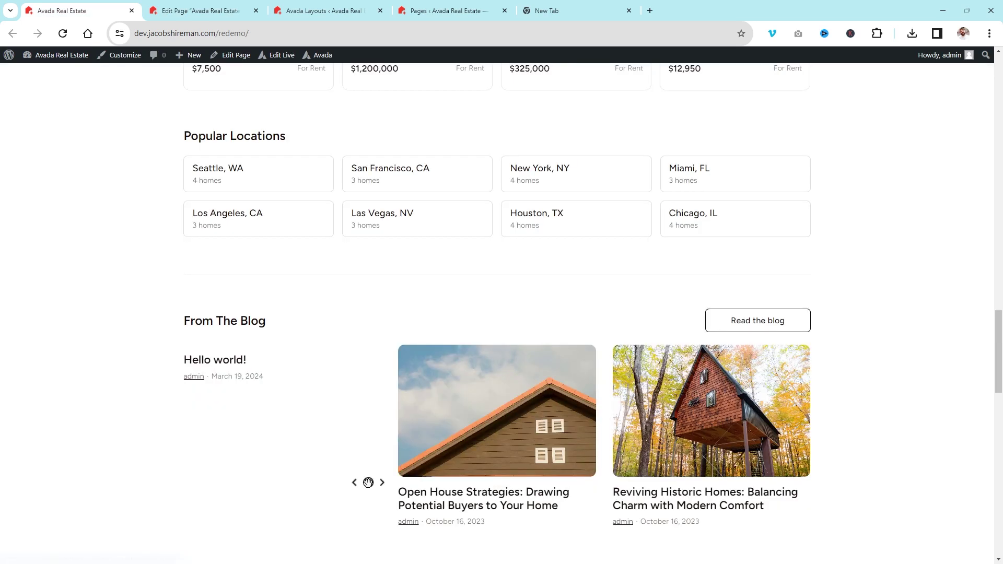
{"action": "scroll", "coordinate": [368, 482], "scroll_direction": "up", "scroll_amount": 12}
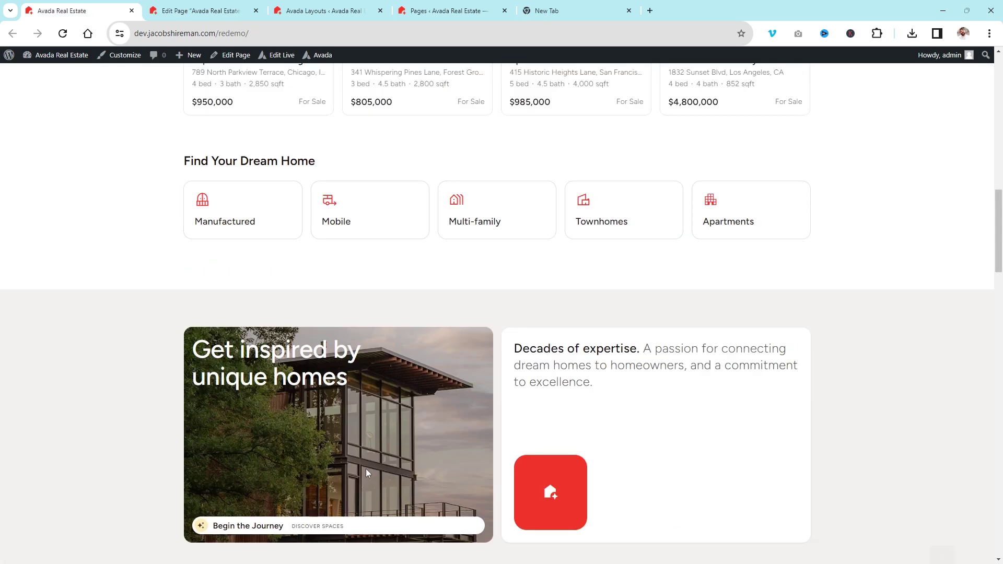
{"action": "scroll", "coordinate": [365, 468], "scroll_direction": "down", "scroll_amount": 3}
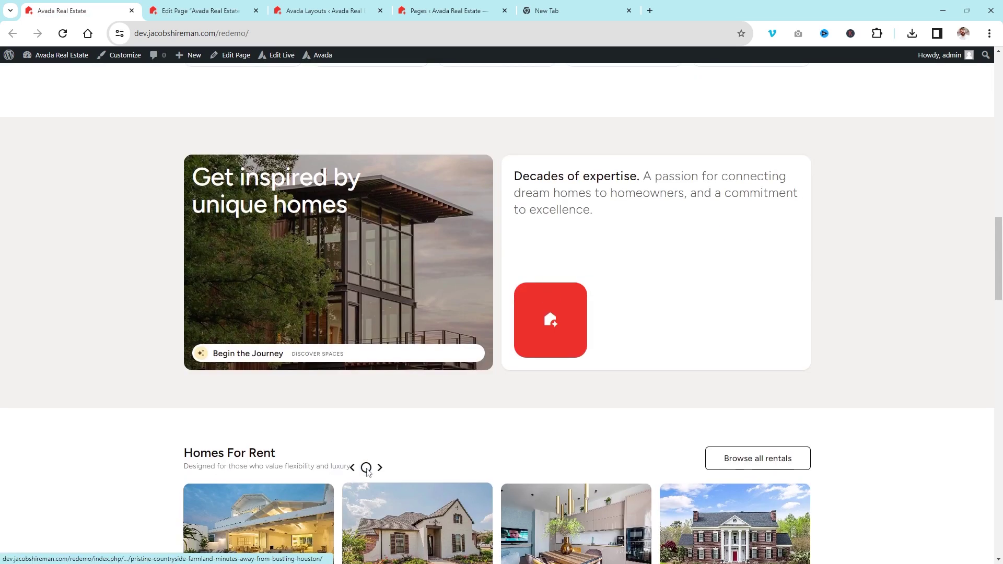
{"action": "scroll", "coordinate": [366, 467], "scroll_direction": "up", "scroll_amount": 2}
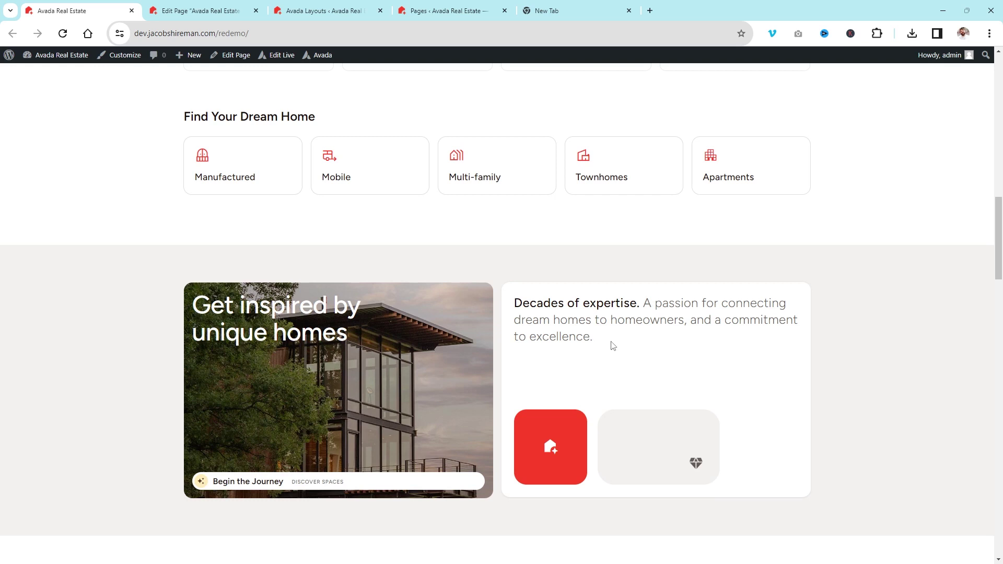
{"action": "left_click_drag", "start_coordinate": [612, 346], "coordinate": [411, 348]}
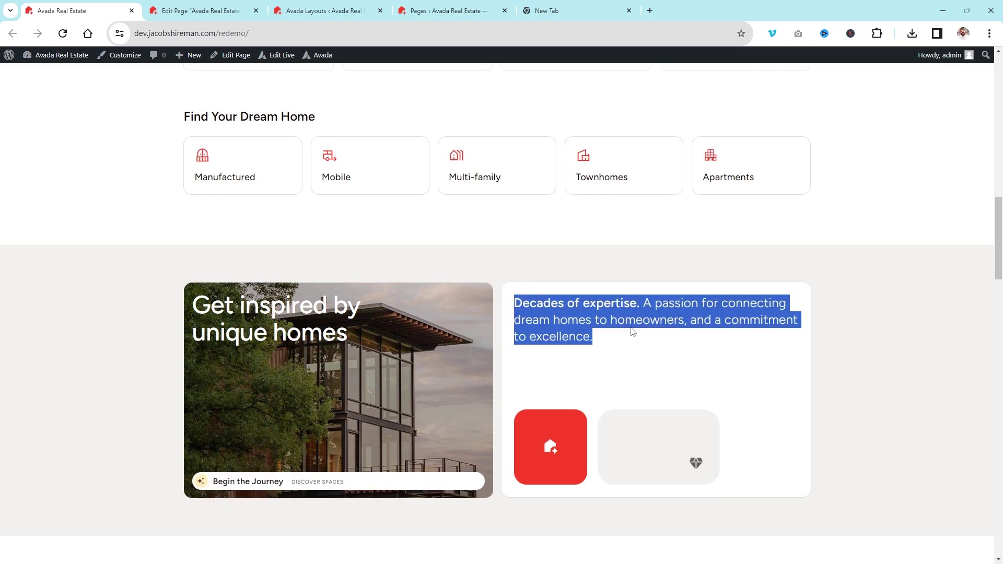
{"action": "left_click", "coordinate": [716, 448]}
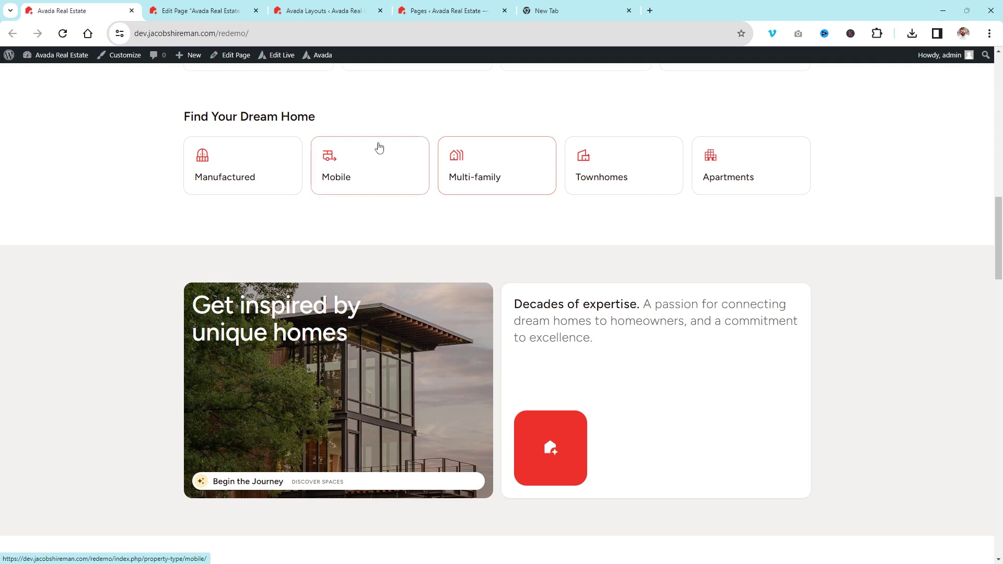
Step: Return to the home page editor and read which layout section controls the header in the Avada Page Options
{"action": "left_click", "coordinate": [194, 11]}
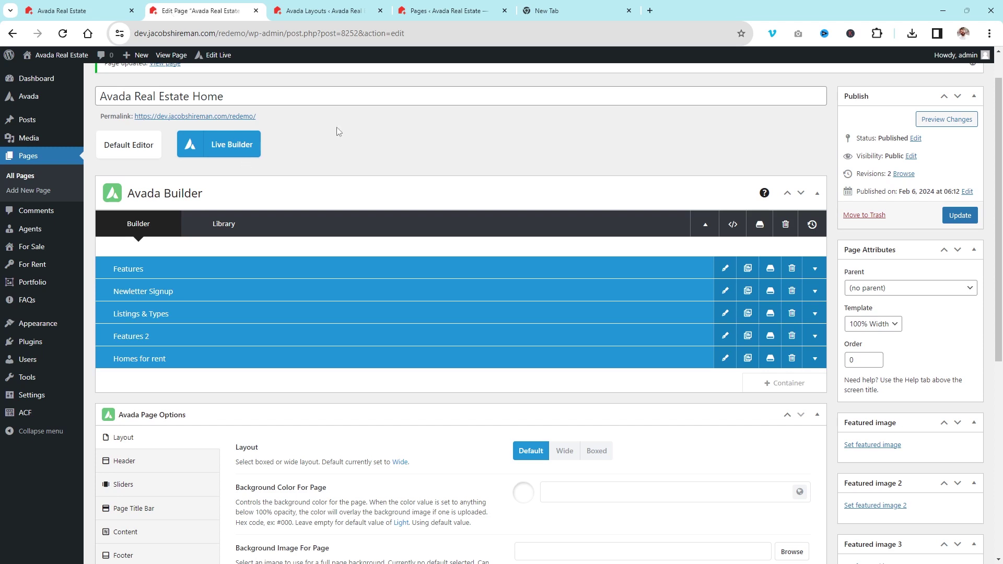
{"action": "scroll", "coordinate": [328, 291], "scroll_direction": "down", "scroll_amount": 5}
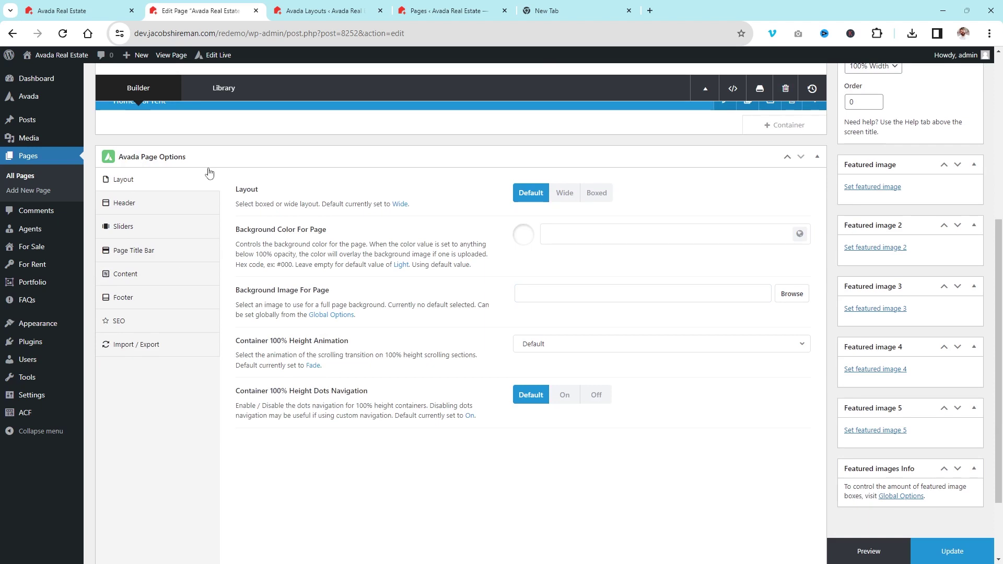
{"action": "left_click", "coordinate": [159, 204]}
{"action": "left_click_drag", "start_coordinate": [577, 229], "coordinate": [543, 222]}
{"action": "left_click", "coordinate": [378, 226]}
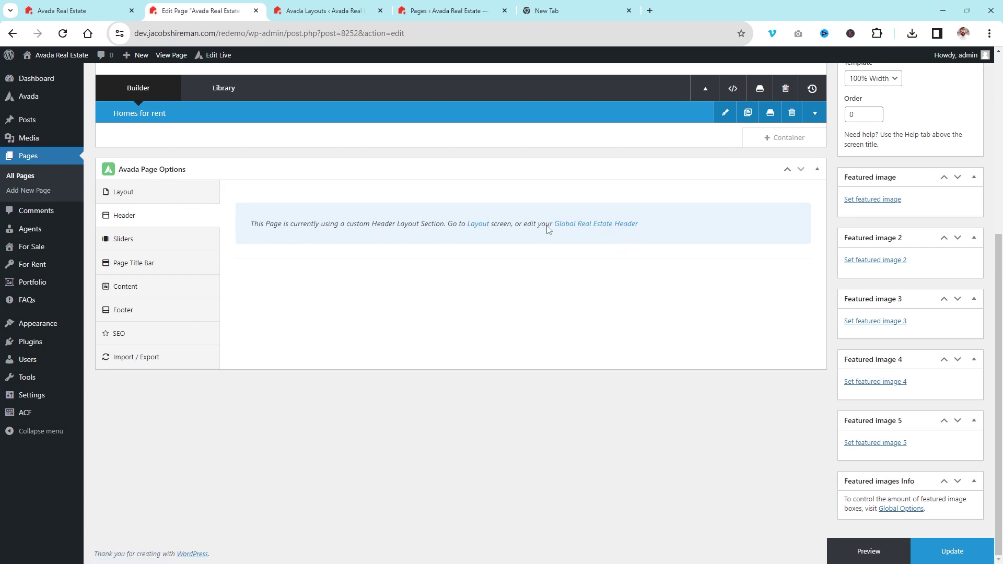
Step: Look at the header and hero area at the start of the live home page
{"action": "left_click", "coordinate": [76, 9]}
{"action": "scroll", "coordinate": [271, 219], "scroll_direction": "up", "scroll_amount": 12}
{"action": "scroll", "coordinate": [260, 197], "scroll_direction": "up", "scroll_amount": 4}
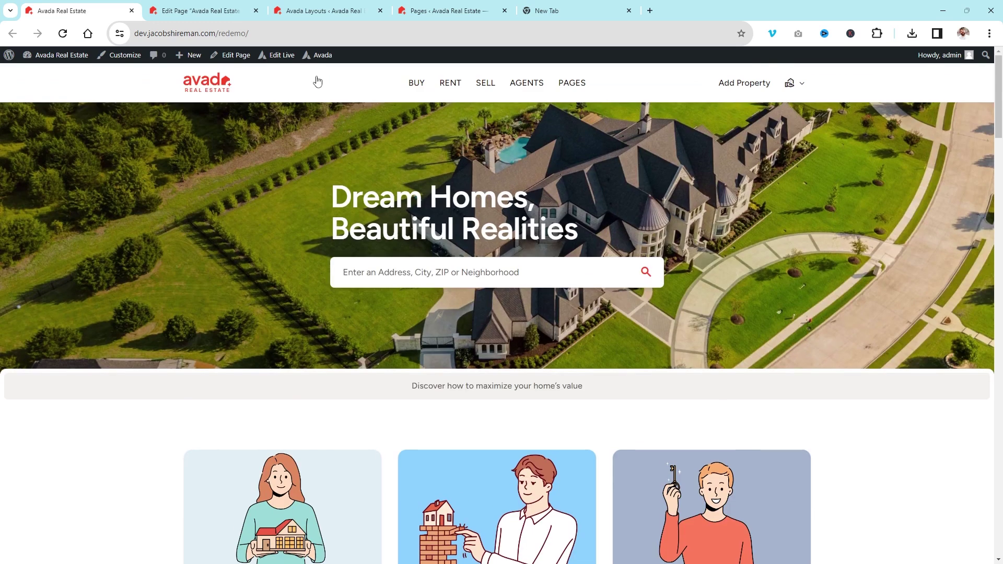
Step: From the home page's Page Title Bar options, open the Hero Container Full Wdith layout section for editing
{"action": "left_click", "coordinate": [184, 7]}
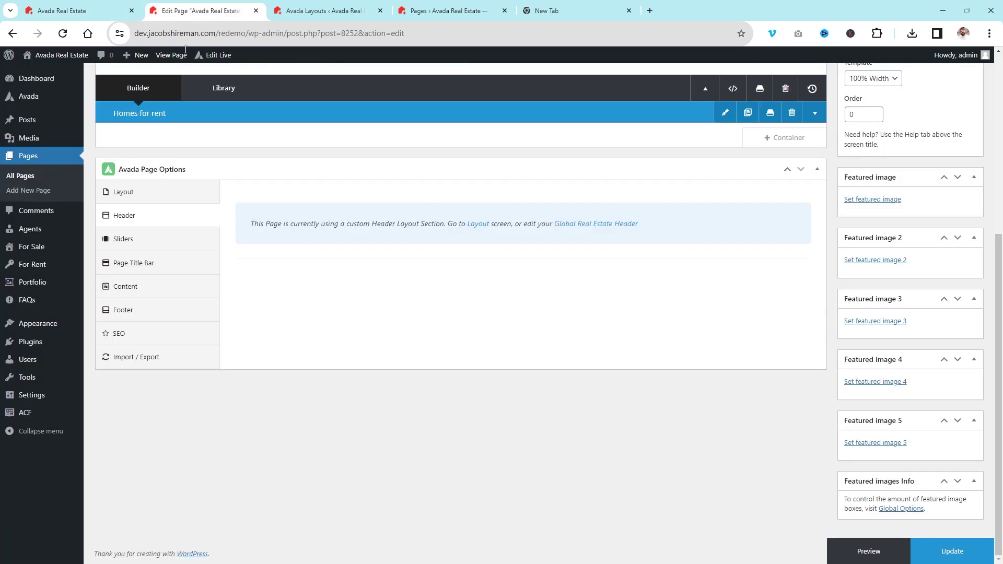
{"action": "left_click", "coordinate": [148, 264]}
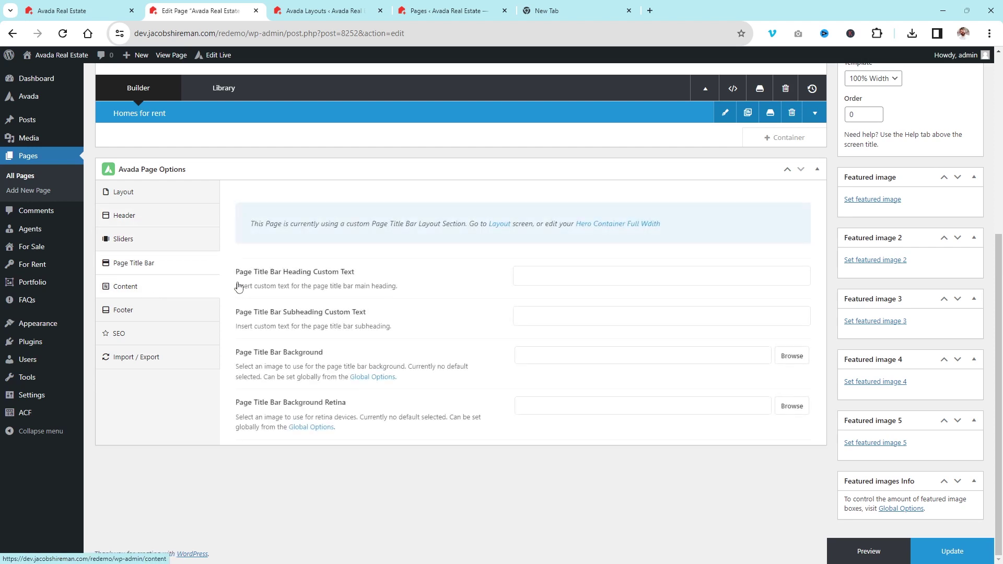
{"action": "left_click", "coordinate": [629, 225]}
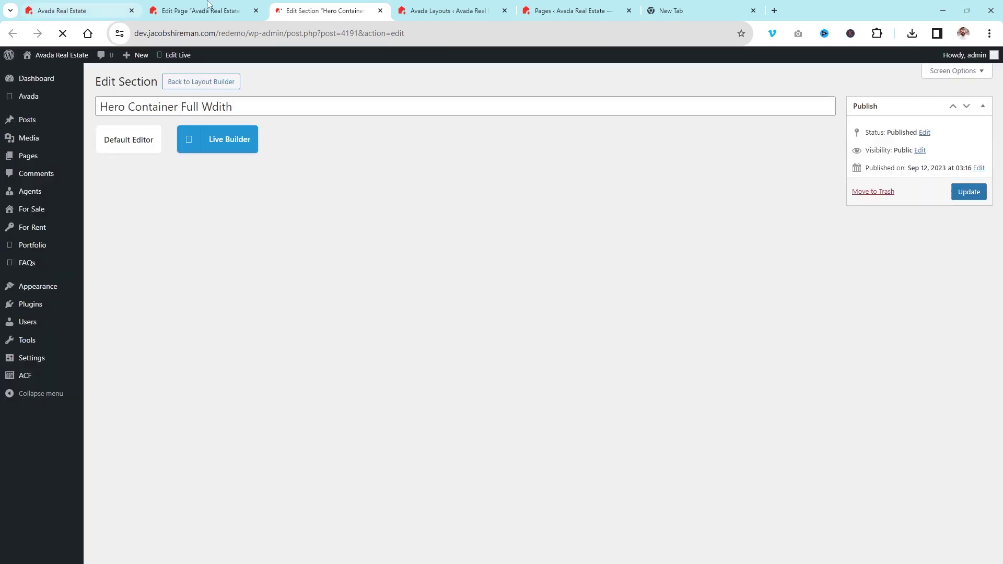
Step: Return to the home page editor and examine the Content and Footer settings in the Avada Page Options
{"action": "left_click", "coordinate": [210, 10]}
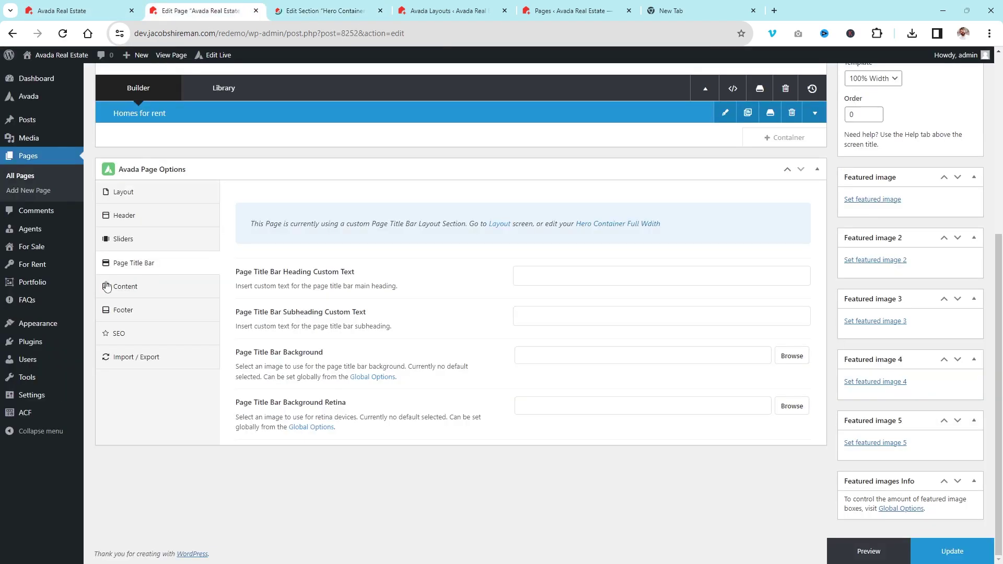
{"action": "left_click", "coordinate": [179, 286]}
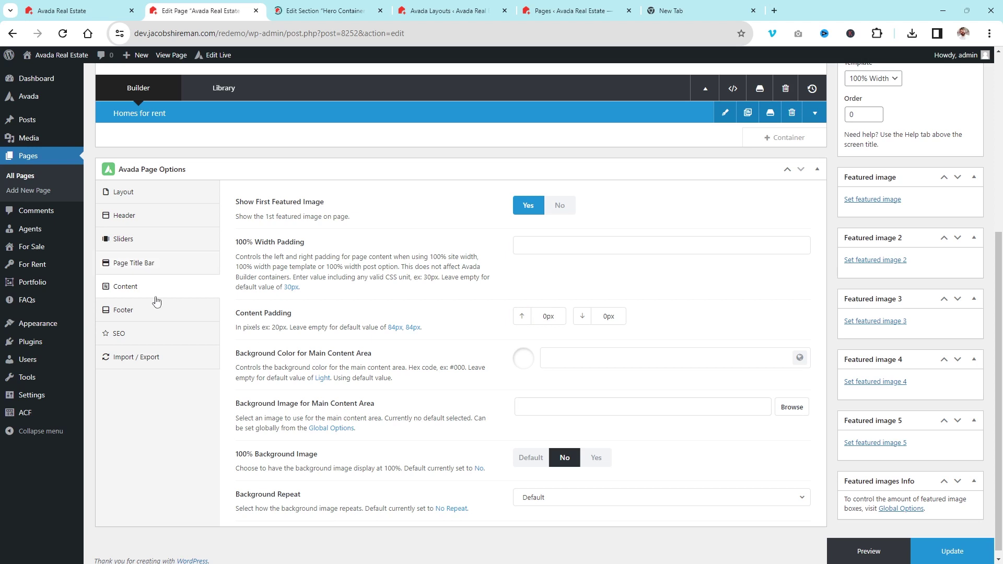
{"action": "left_click", "coordinate": [125, 310]}
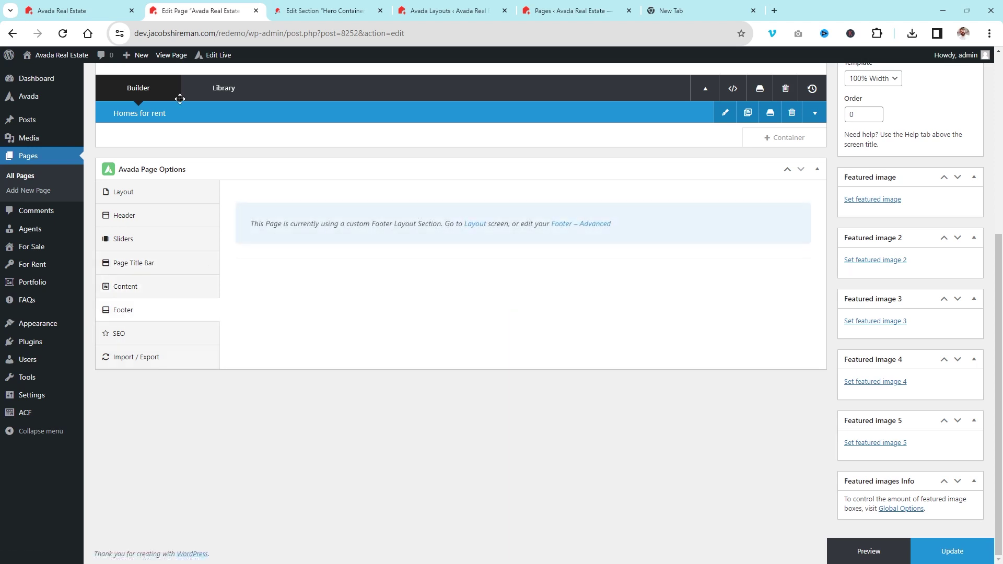
Step: Look at the footer at the end of the live home page and return to the page editor
{"action": "left_click", "coordinate": [83, 11]}
{"action": "scroll", "coordinate": [272, 527], "scroll_direction": "down", "scroll_amount": 20}
{"action": "scroll", "coordinate": [273, 527], "scroll_direction": "down", "scroll_amount": 10}
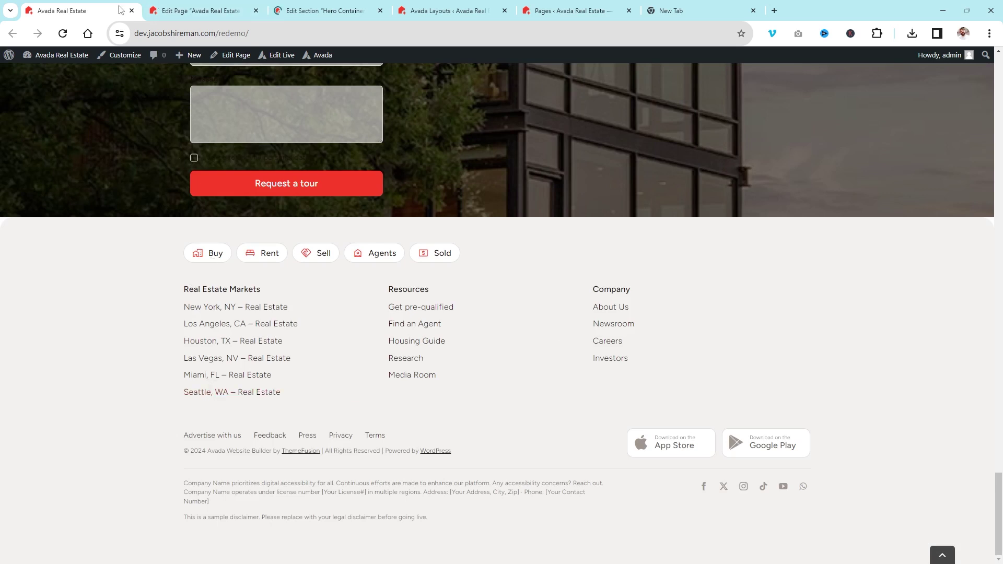
{"action": "left_click", "coordinate": [178, 6]}
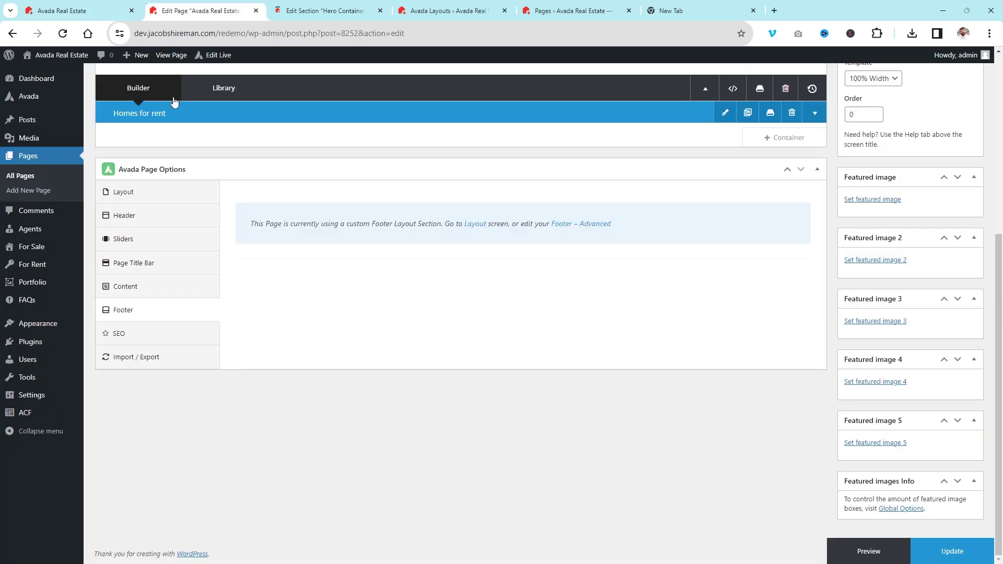
Step: Examine the home page's SEO title and meta description options, its builder containers and its featured image settings
{"action": "left_click", "coordinate": [204, 335]}
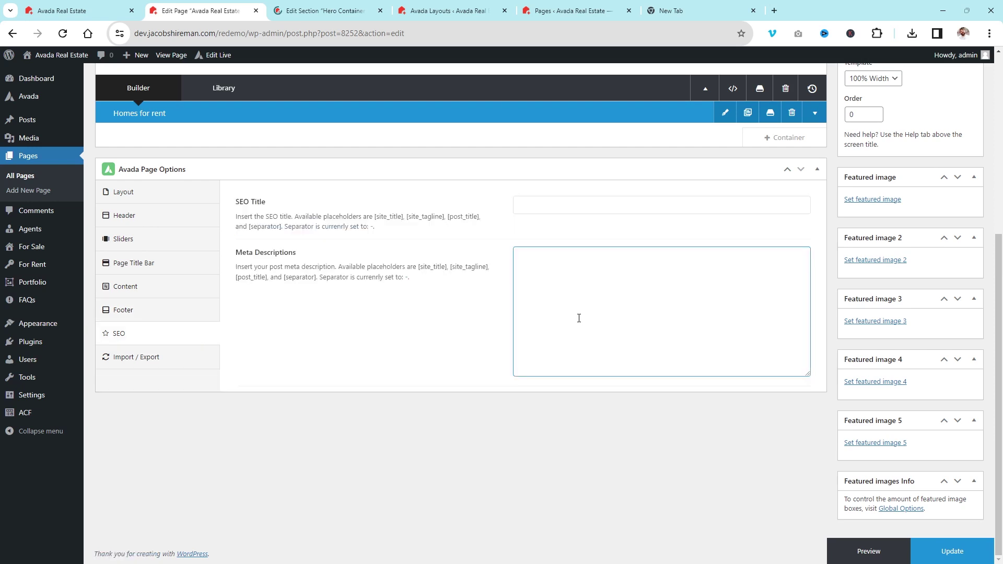
{"action": "scroll", "coordinate": [299, 336], "scroll_direction": "up", "scroll_amount": 5}
{"action": "scroll", "coordinate": [301, 337], "scroll_direction": "down", "scroll_amount": 5}
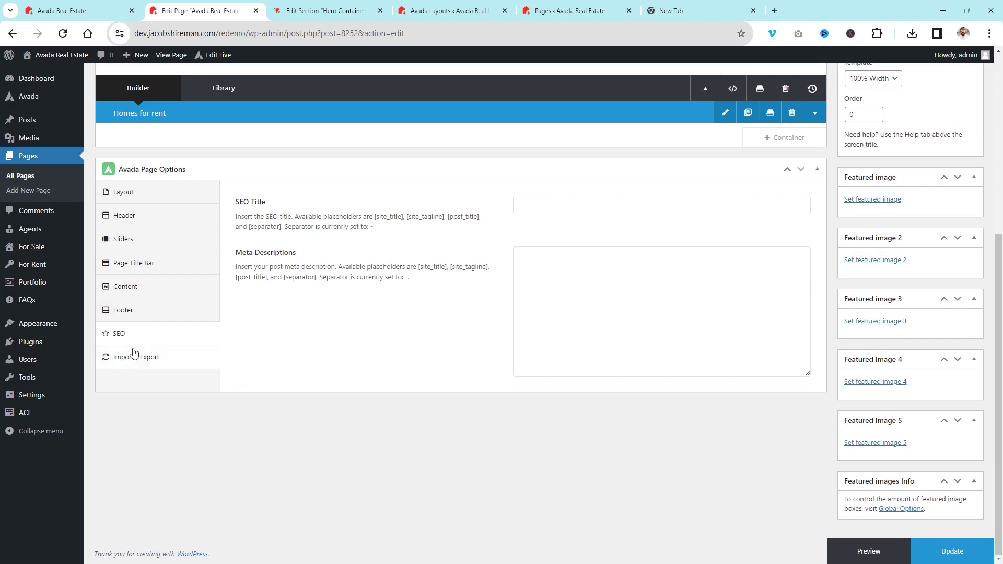
{"action": "left_click", "coordinate": [555, 295]}
{"action": "scroll", "coordinate": [554, 294], "scroll_direction": "up", "scroll_amount": 5}
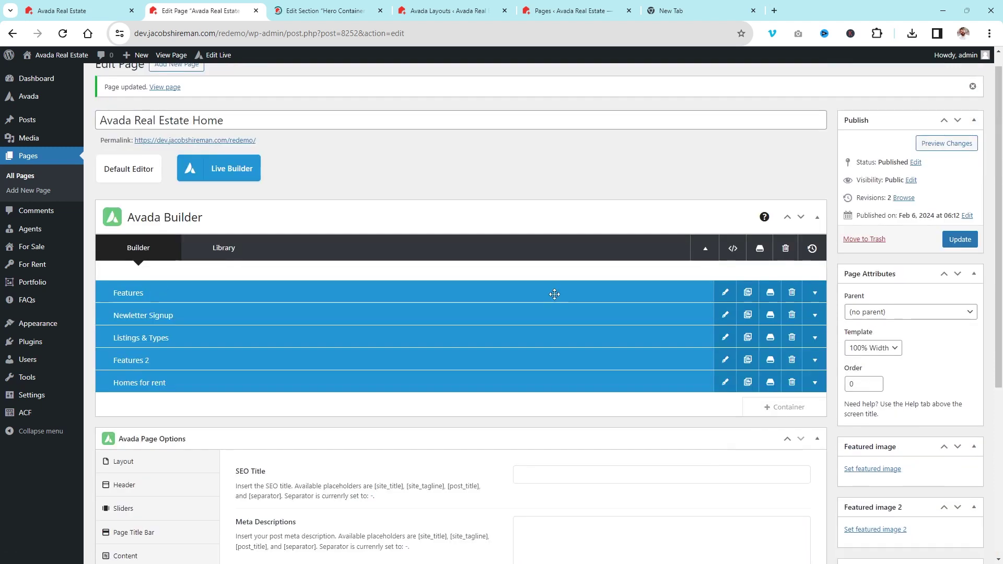
{"action": "scroll", "coordinate": [953, 344], "scroll_direction": "down", "scroll_amount": 5}
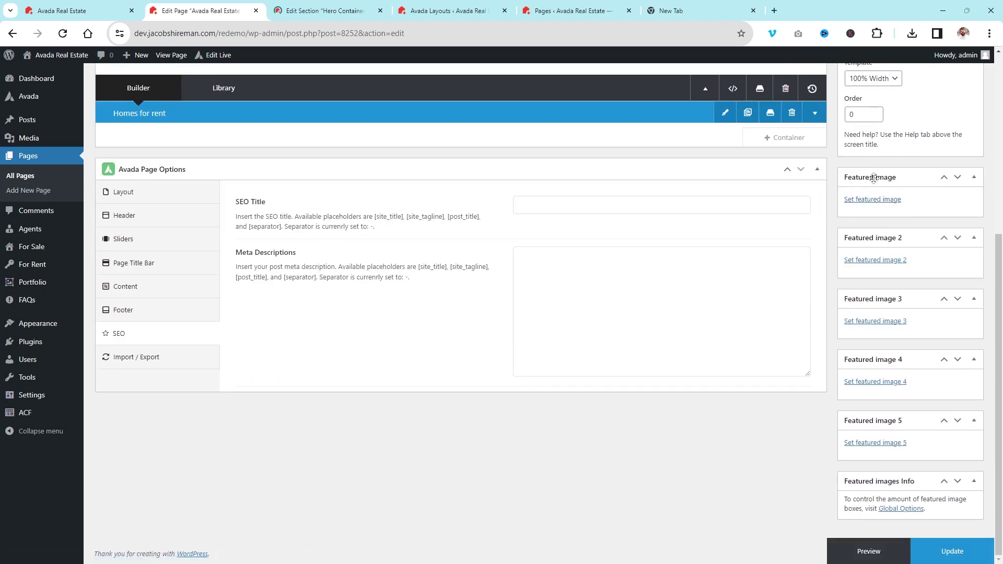
{"action": "scroll", "coordinate": [918, 340], "scroll_direction": "up", "scroll_amount": 5}
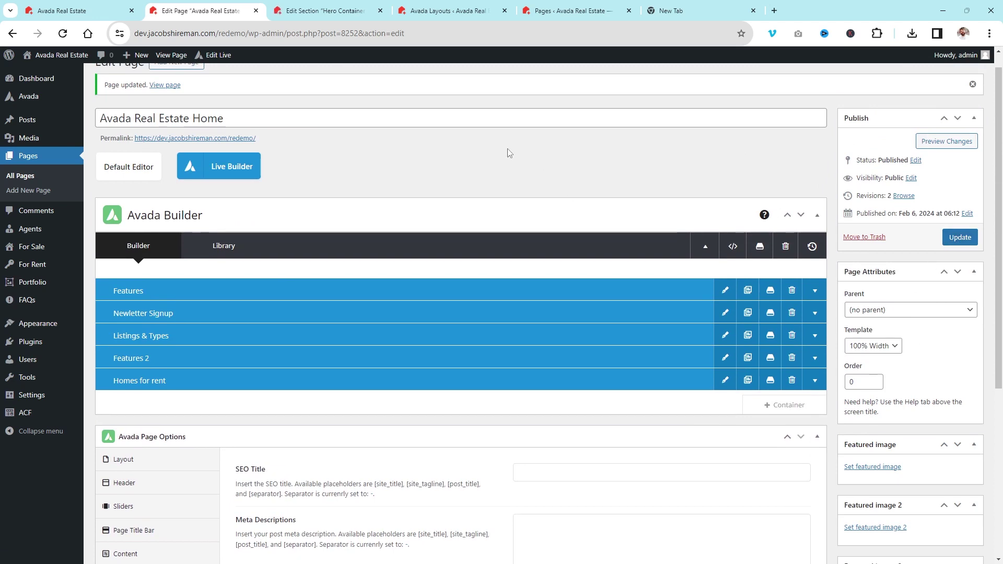
{"action": "scroll", "coordinate": [404, 160], "scroll_direction": "down", "scroll_amount": 4}
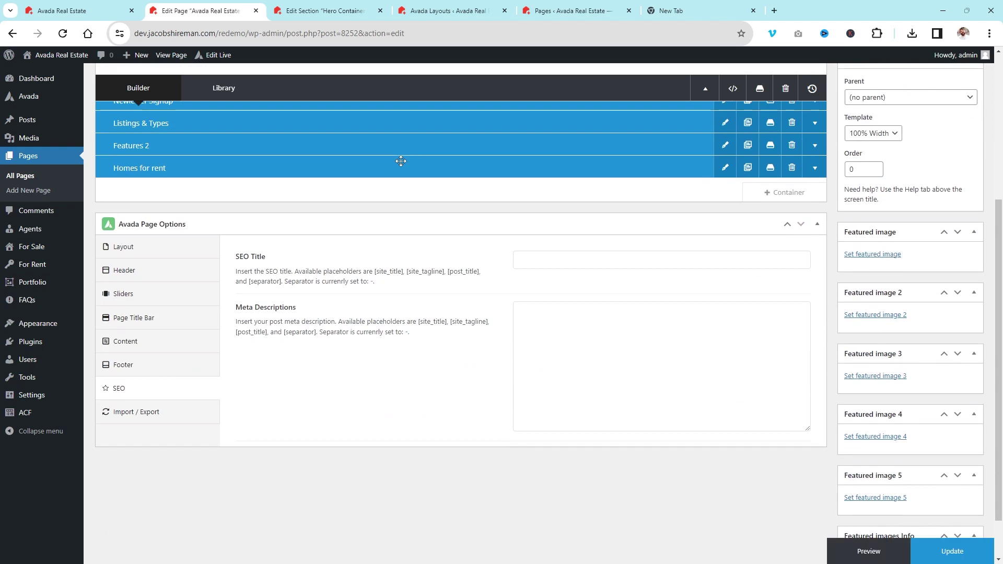
Step: Delete the Newletter Signup container from the home page builder and reload the live home page
{"action": "scroll", "coordinate": [747, 208], "scroll_direction": "up", "scroll_amount": 1}
{"action": "scroll", "coordinate": [747, 209], "scroll_direction": "up", "scroll_amount": 3}
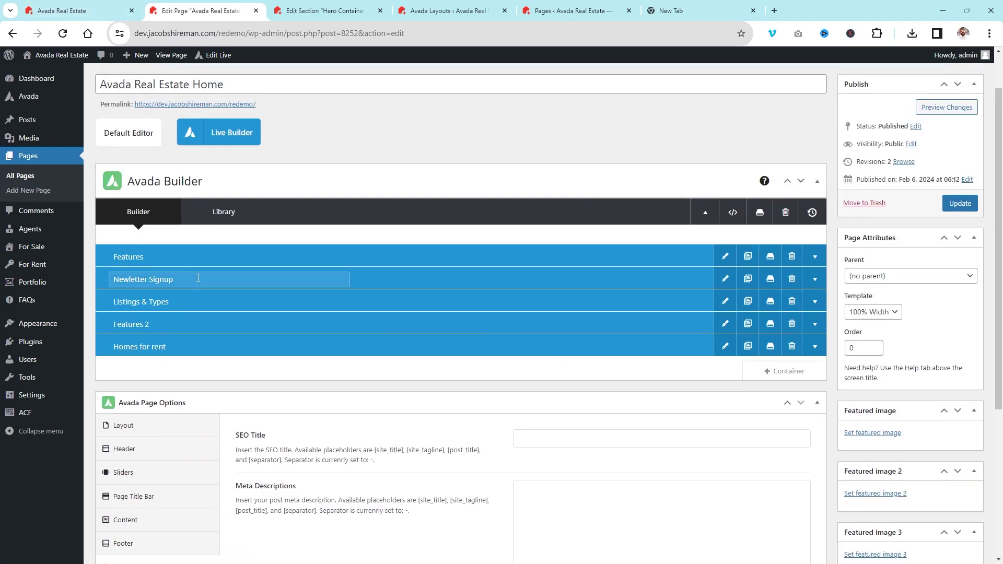
{"action": "left_click", "coordinate": [794, 280]}
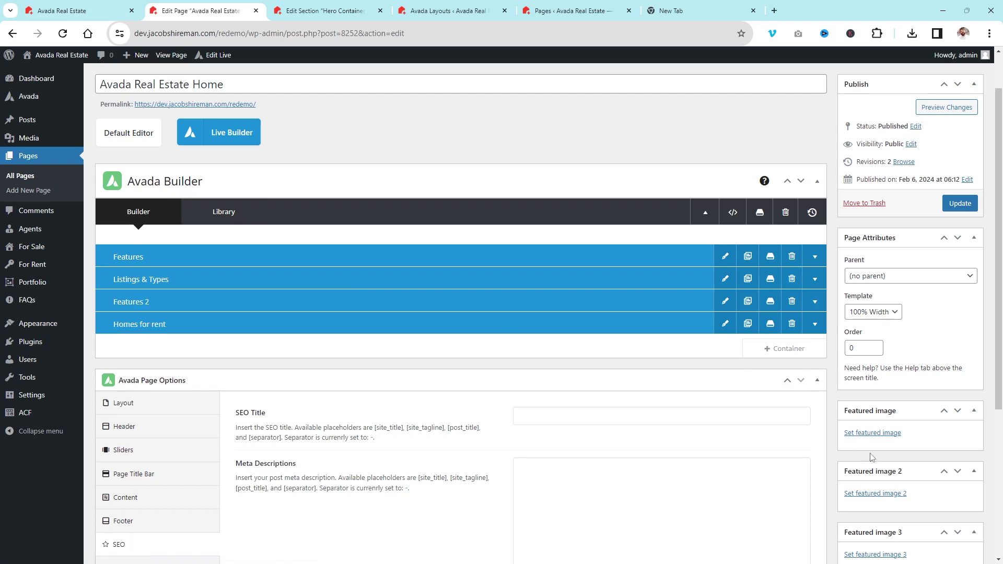
{"action": "left_click", "coordinate": [23, 6]}
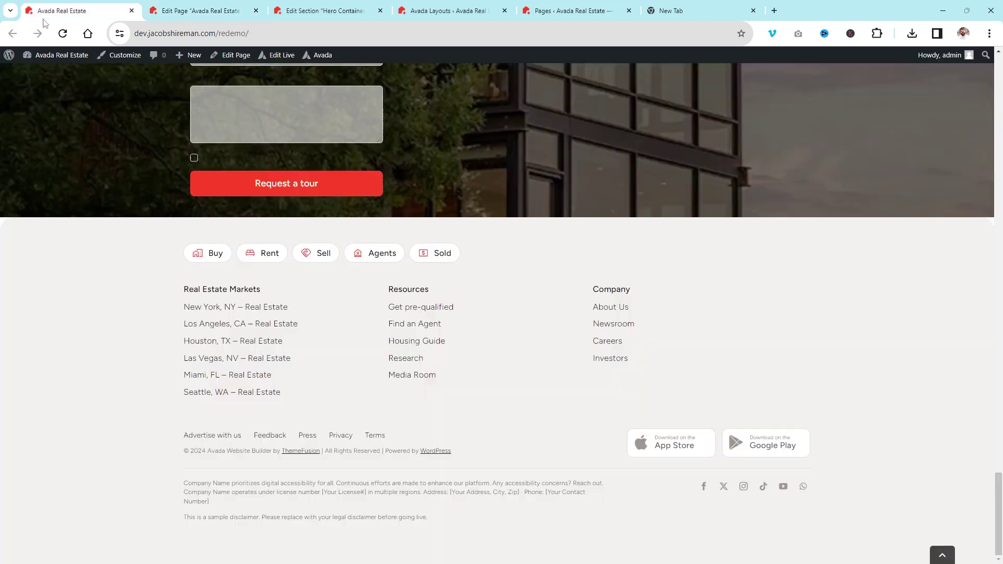
{"action": "scroll", "coordinate": [445, 365], "scroll_direction": "up", "scroll_amount": 5}
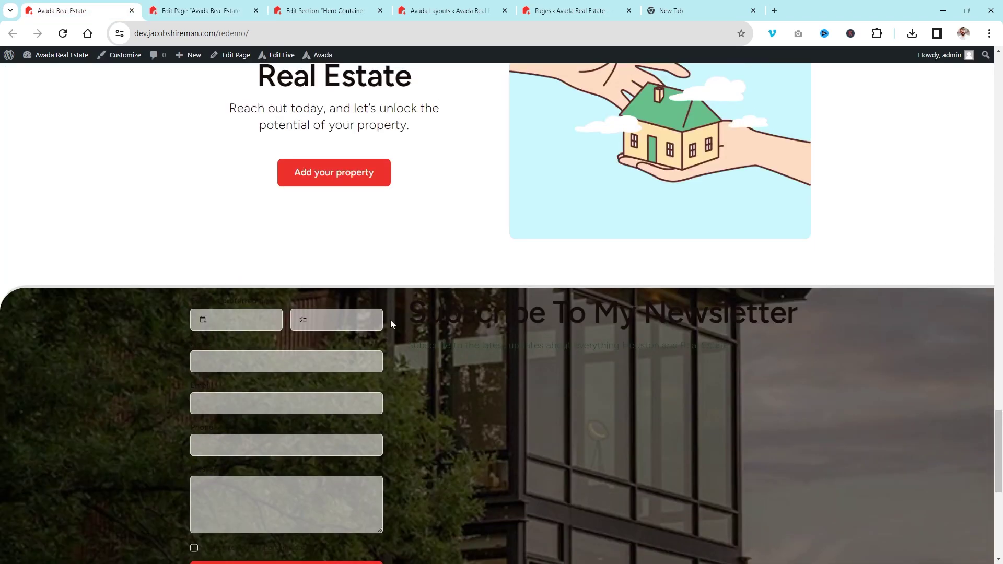
{"action": "key", "text": "F5"}
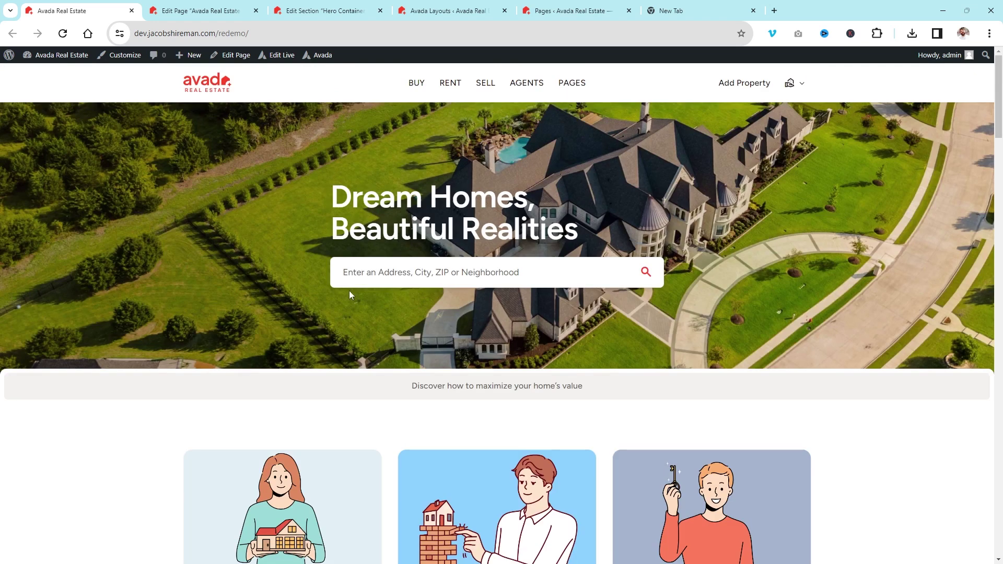
Step: Look through the reloaded home page's sections, visit the site's rentals page and go back to the home page
{"action": "scroll", "coordinate": [349, 290], "scroll_direction": "down", "scroll_amount": 5}
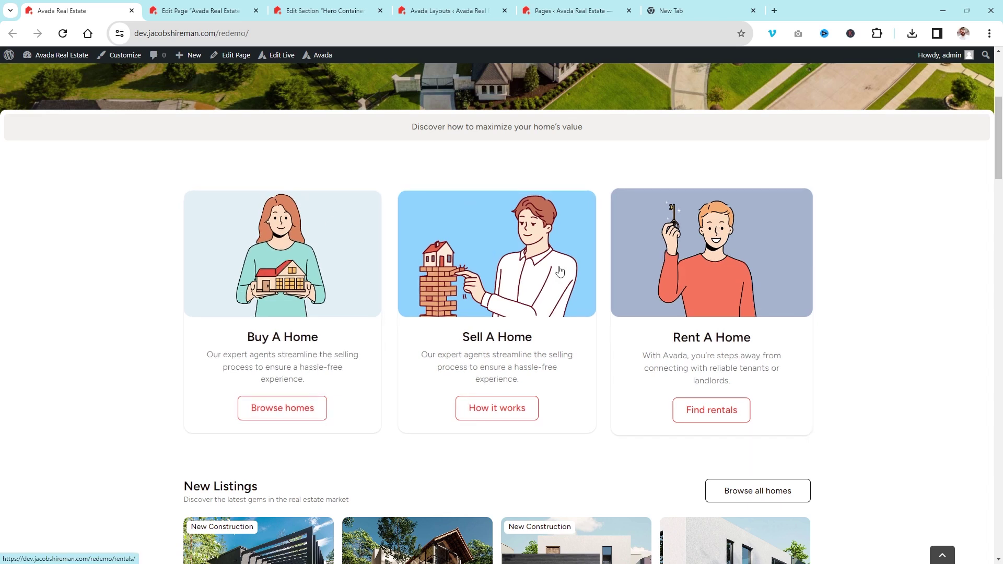
{"action": "scroll", "coordinate": [560, 270], "scroll_direction": "down", "scroll_amount": 5}
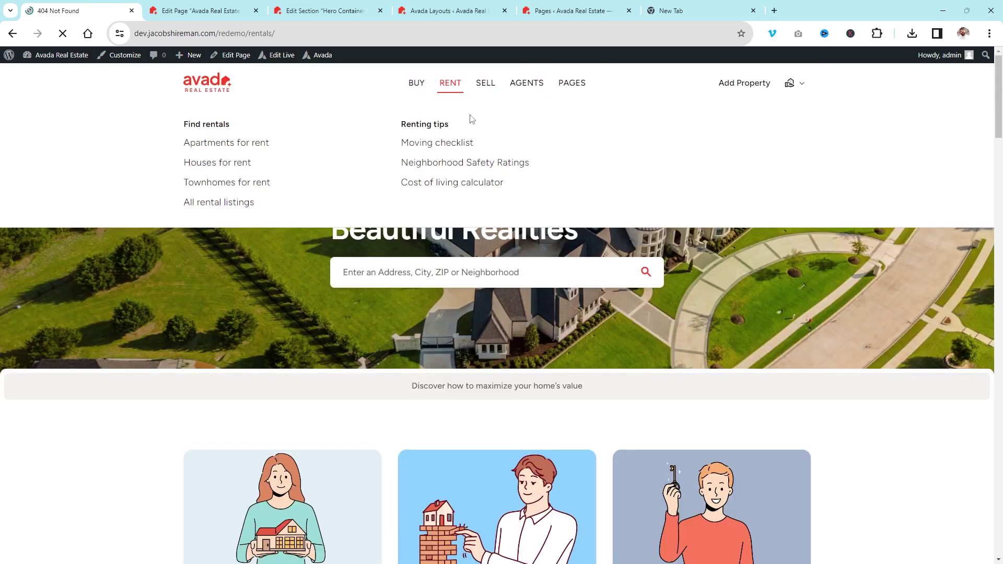
{"action": "left_click", "coordinate": [242, 156]}
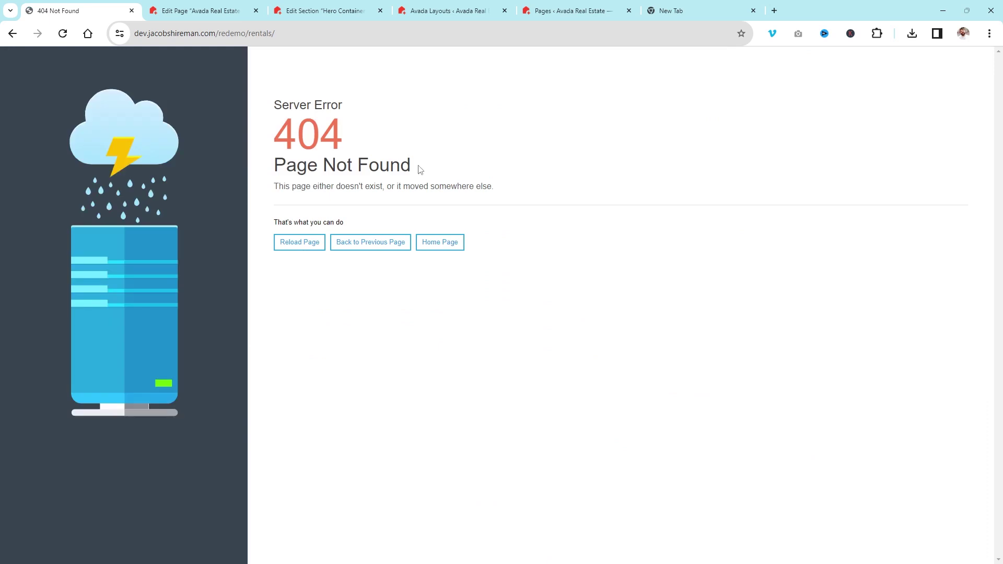
{"action": "key", "text": "alt+Left"}
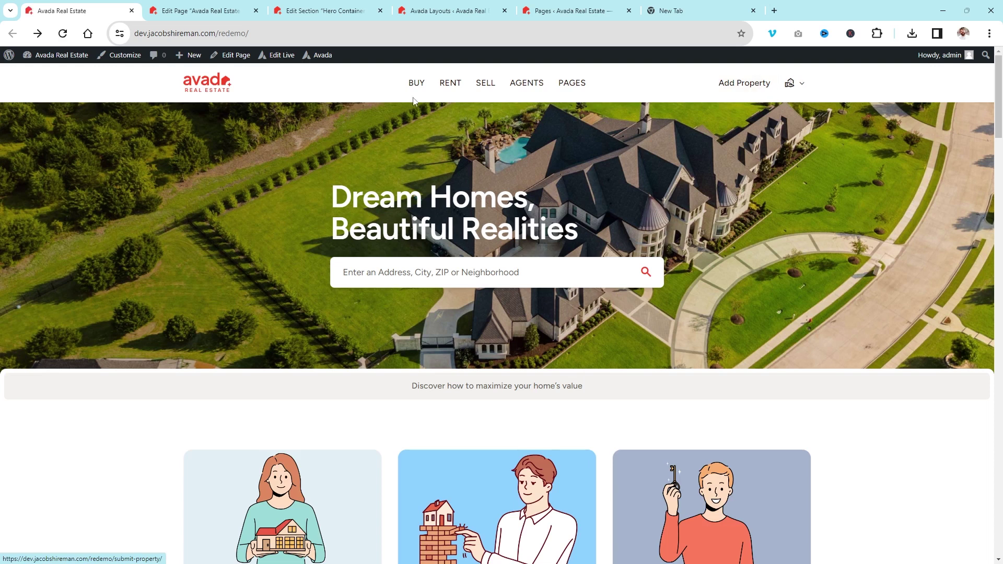
Step: Move the "Hello world!" post to the trash, look at the live home page and return to the posts list
{"action": "left_click", "coordinate": [198, 11]}
{"action": "left_click", "coordinate": [26, 120]}
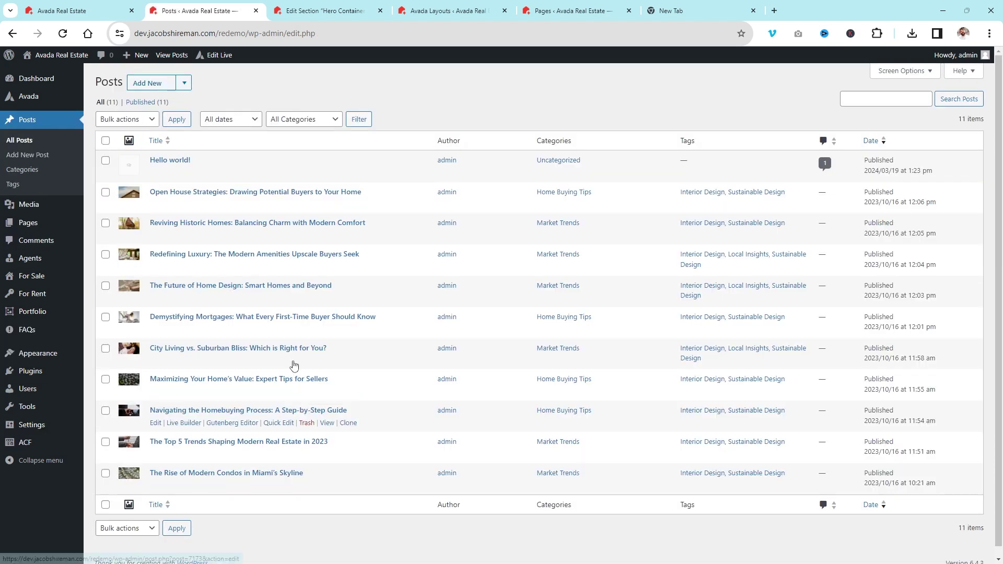
{"action": "left_click", "coordinate": [307, 172]}
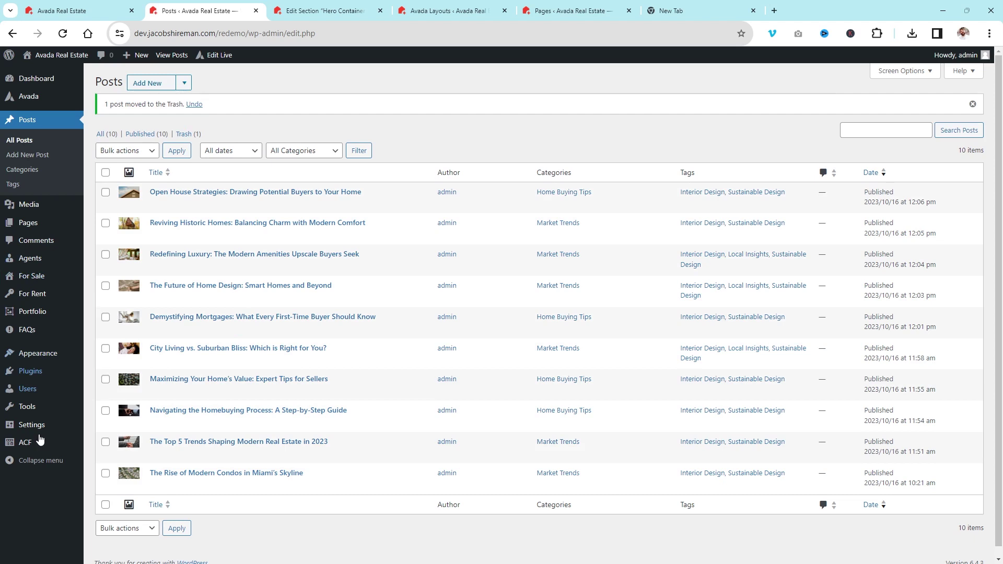
{"action": "left_click", "coordinate": [62, 10]}
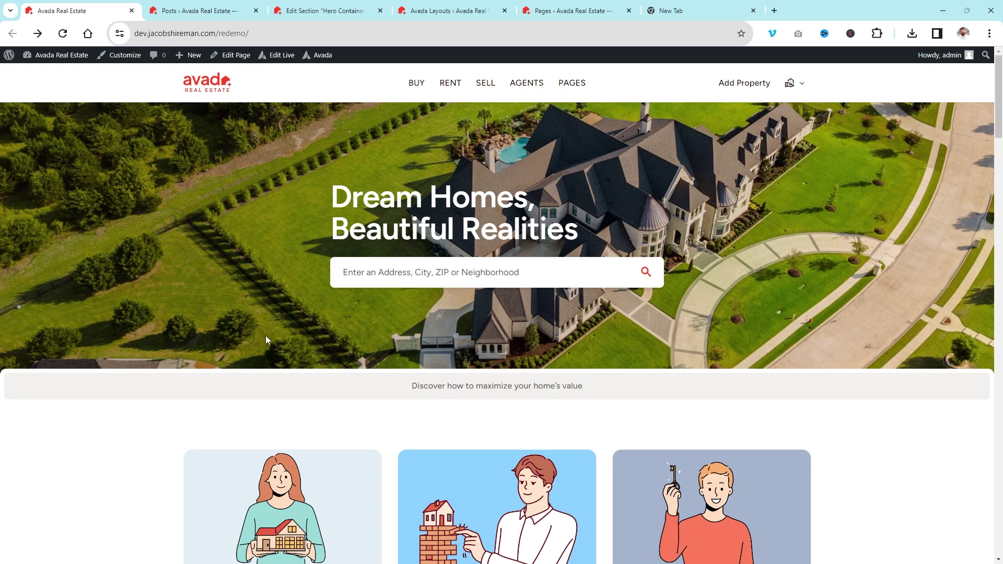
{"action": "left_click", "coordinate": [241, 7]}
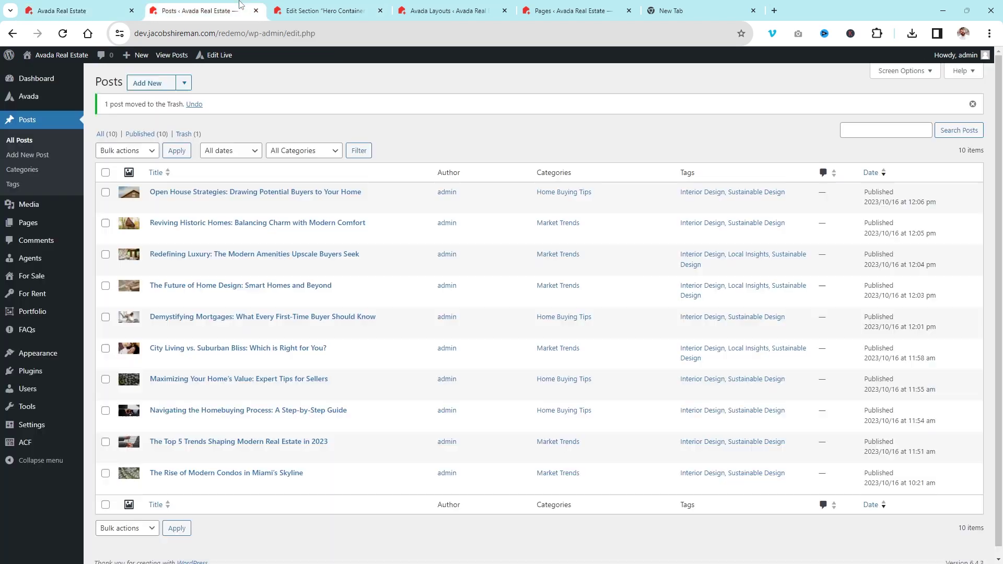
Step: Open the "Blog Post – Title" post card from the Avada Library for editing
{"action": "mouse_move", "coordinate": [30, 102]}
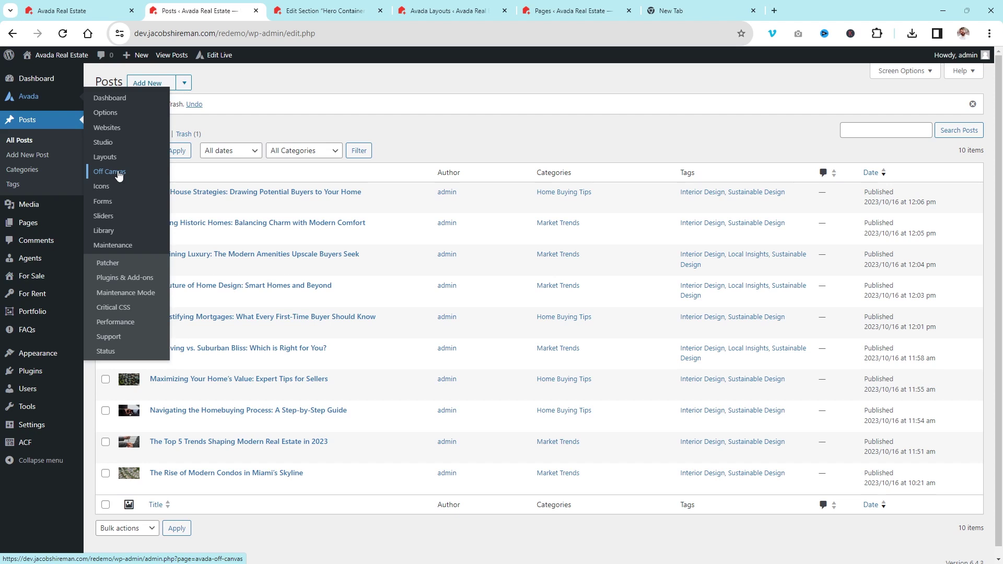
{"action": "left_click", "coordinate": [109, 236]}
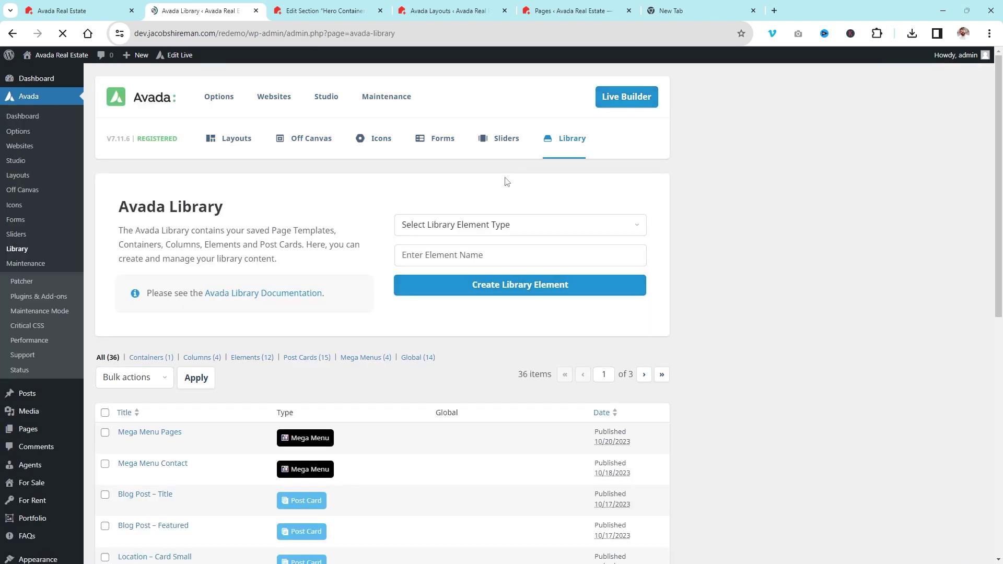
{"action": "scroll", "coordinate": [504, 183], "scroll_direction": "down", "scroll_amount": 4}
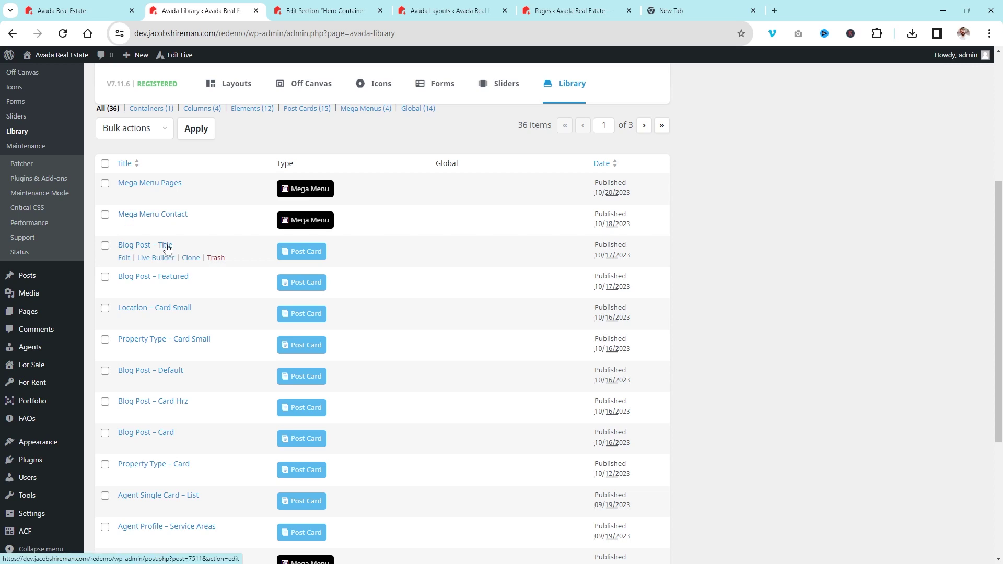
{"action": "left_click", "coordinate": [135, 246]}
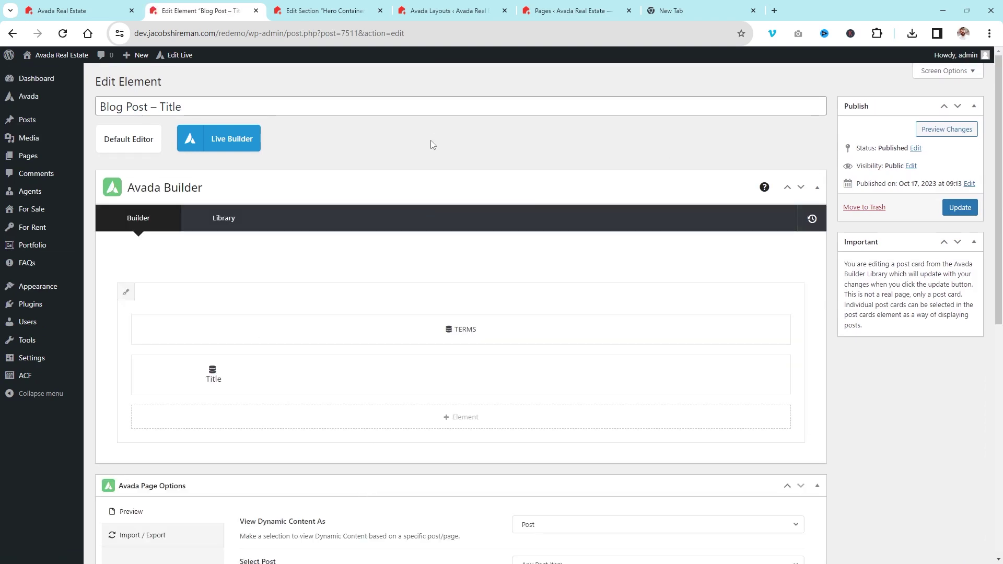
Step: Look through the live home page down to the blog post cards and return to the post card editor
{"action": "left_click", "coordinate": [68, 4]}
{"action": "scroll", "coordinate": [375, 193], "scroll_direction": "down", "scroll_amount": 15}
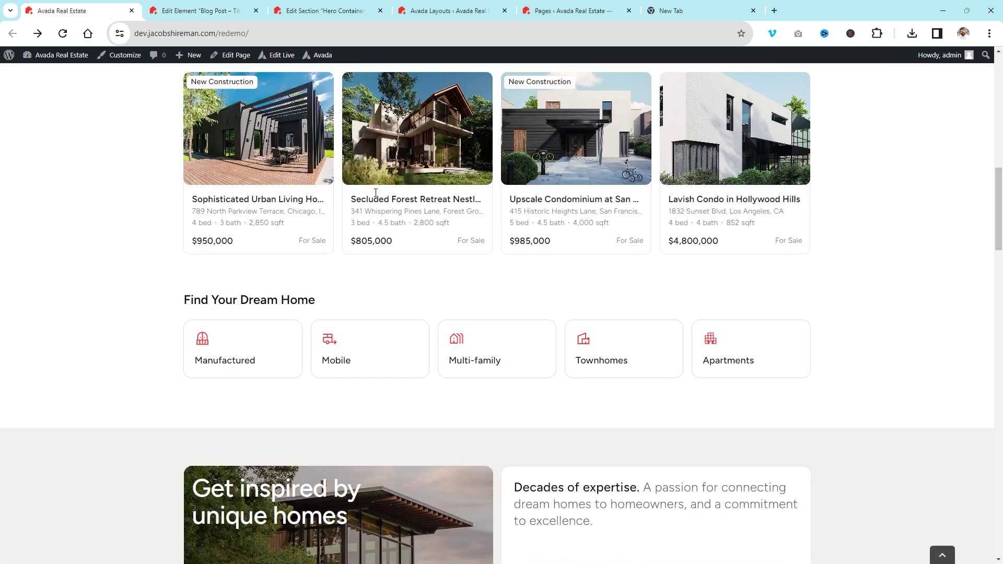
{"action": "scroll", "coordinate": [375, 195], "scroll_direction": "down", "scroll_amount": 6}
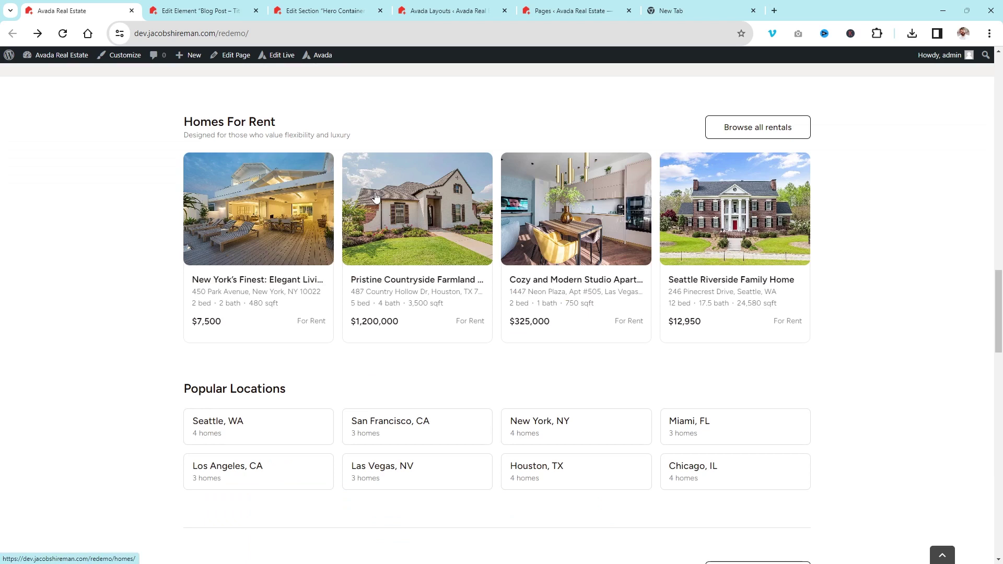
{"action": "scroll", "coordinate": [376, 196], "scroll_direction": "down", "scroll_amount": 8}
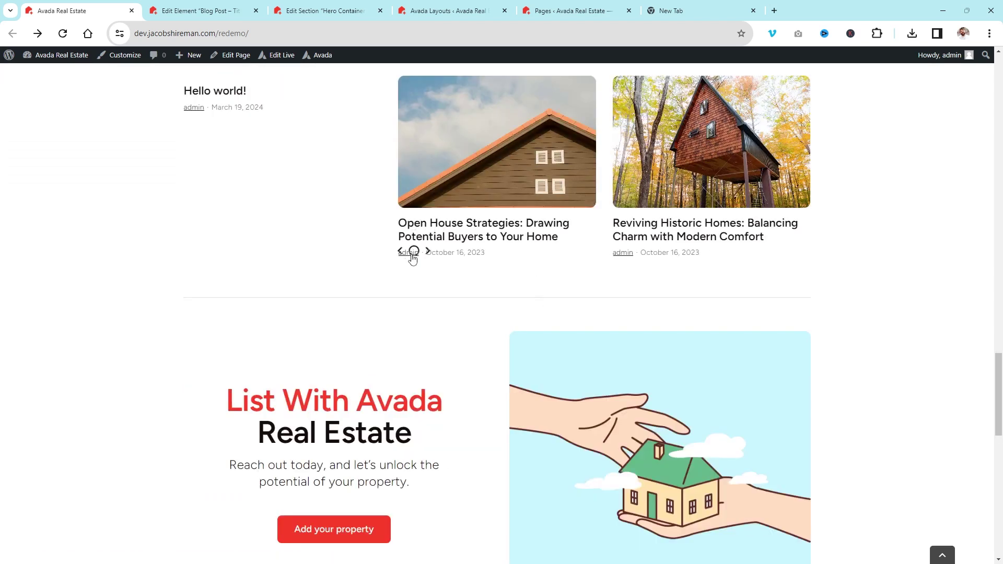
{"action": "left_click", "coordinate": [201, 10]}
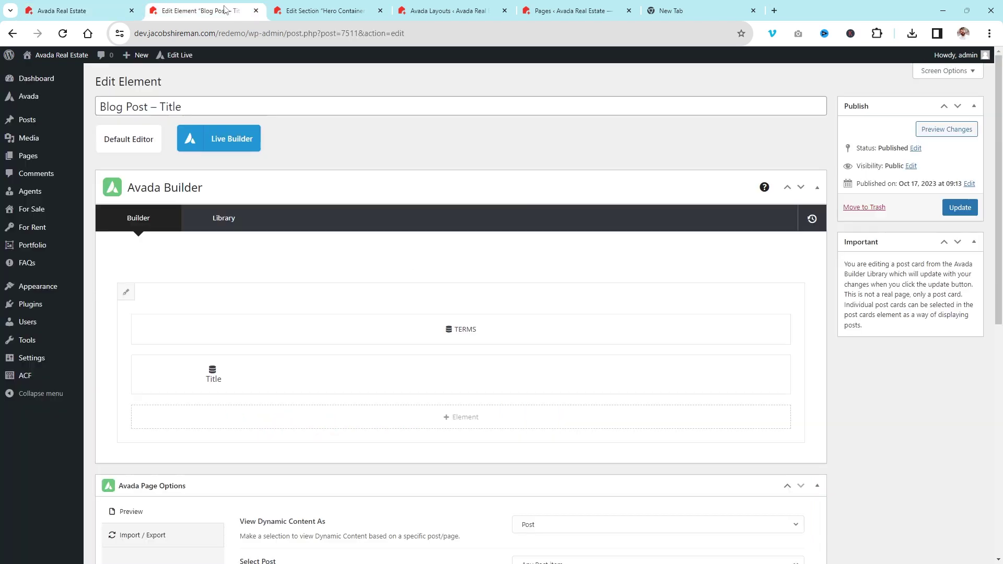
Step: Open the post card's Terms text block and examine its design settings and the dynamic Terms content options
{"action": "mouse_move", "coordinate": [434, 330]}
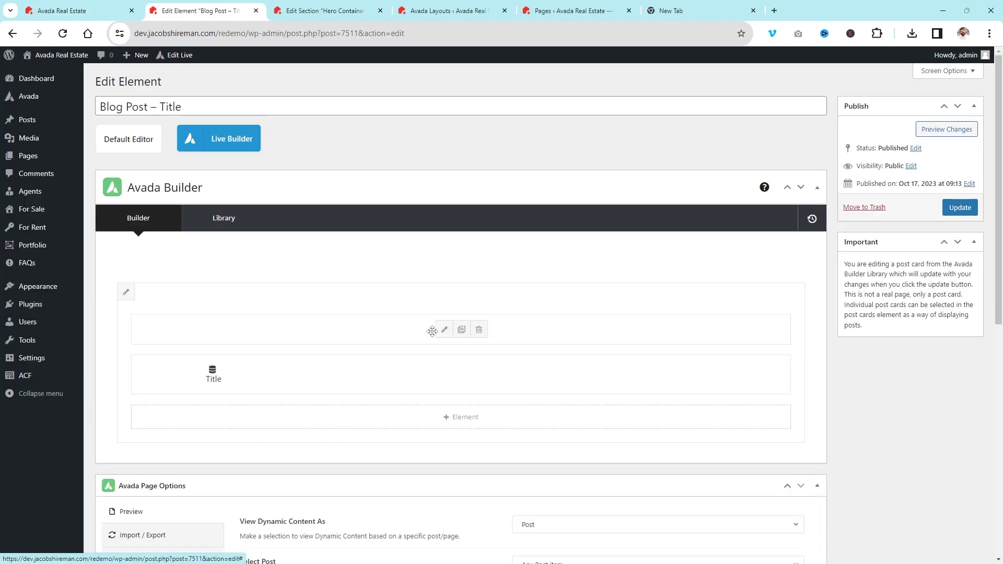
{"action": "left_click", "coordinate": [441, 333]}
{"action": "left_click", "coordinate": [272, 120]}
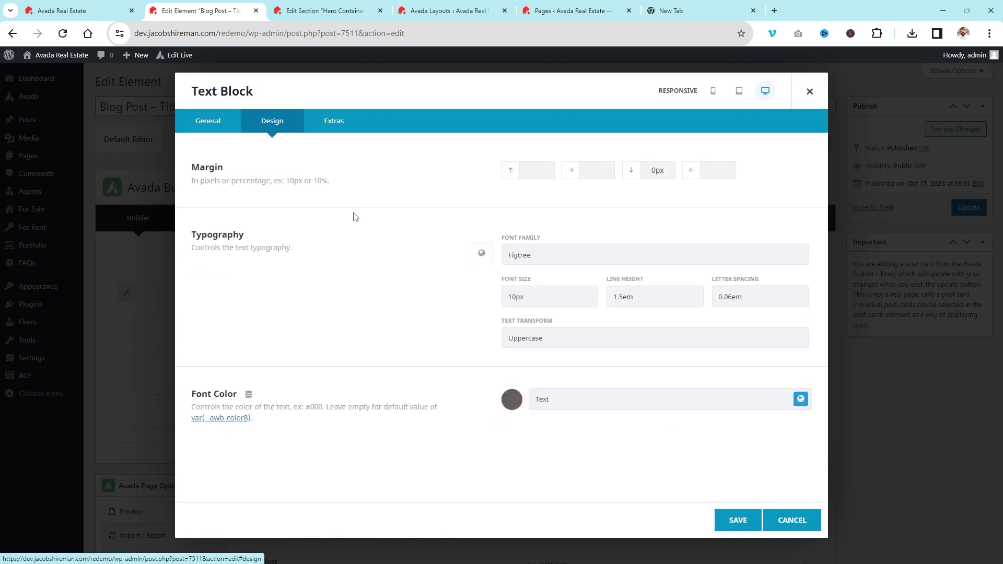
{"action": "left_click", "coordinate": [224, 129]}
{"action": "left_click", "coordinate": [711, 286]}
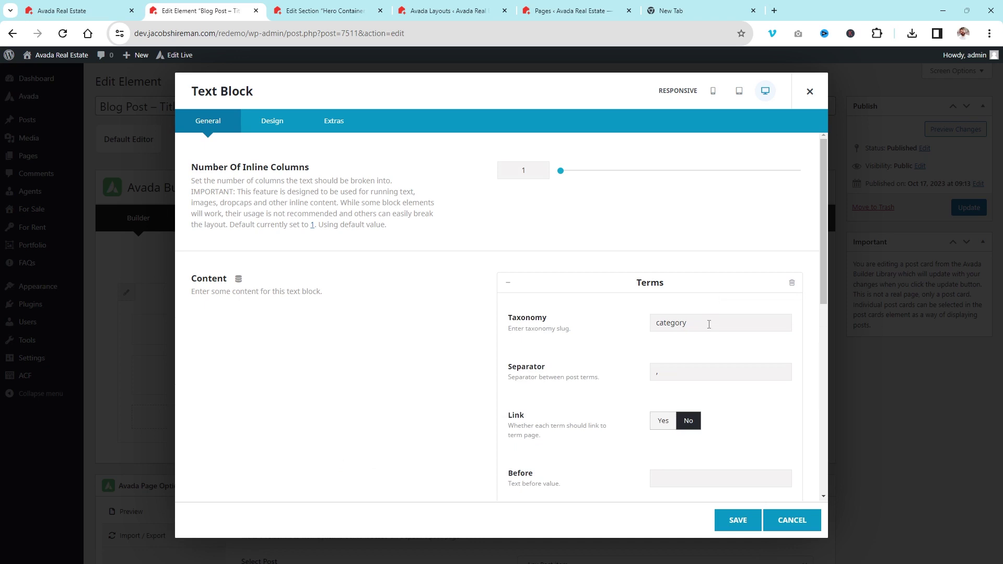
Step: Close the Terms text block settings without saving and check the live home page and the other open editors
{"action": "left_click", "coordinate": [792, 520]}
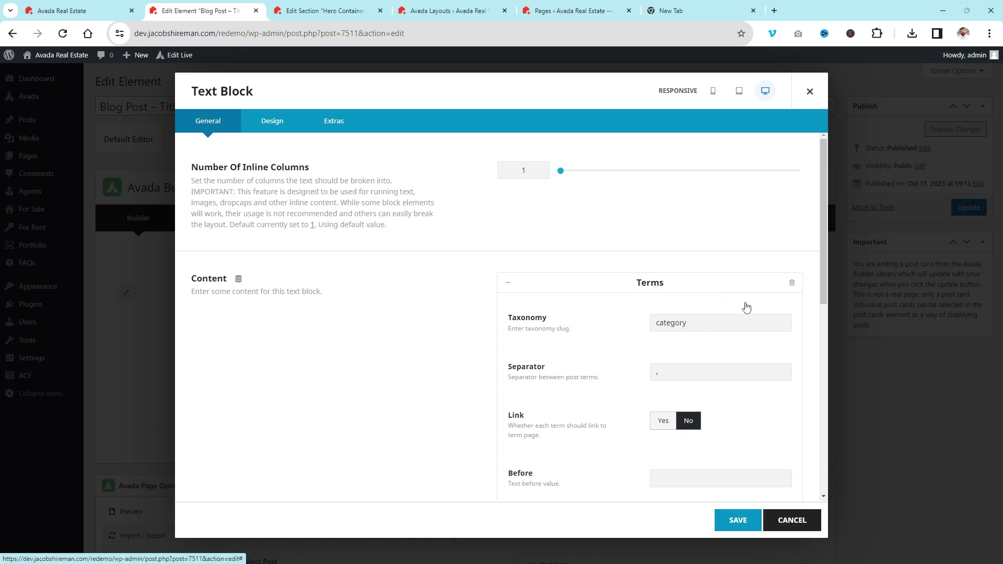
{"action": "left_click", "coordinate": [71, 6]}
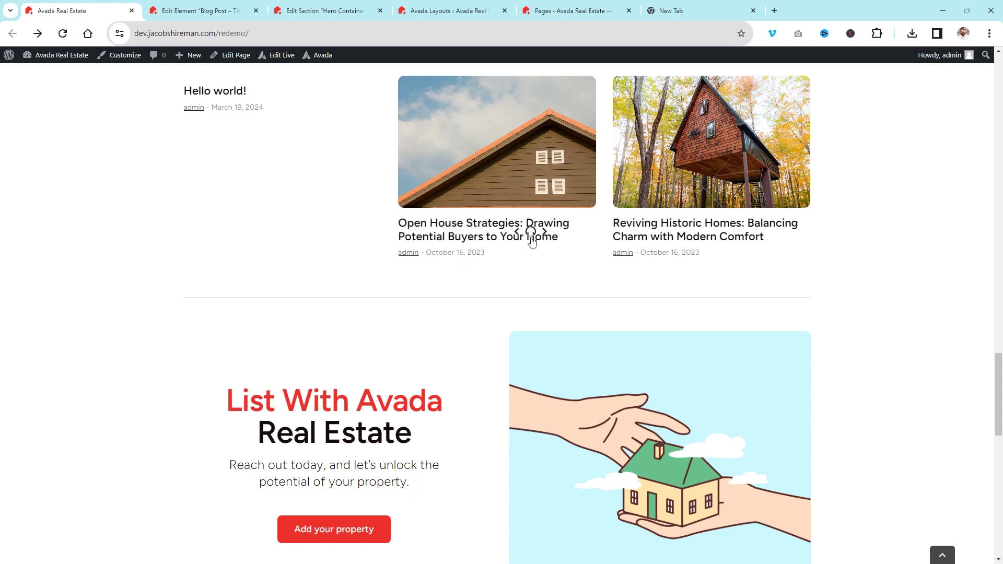
{"action": "left_click", "coordinate": [198, 10]}
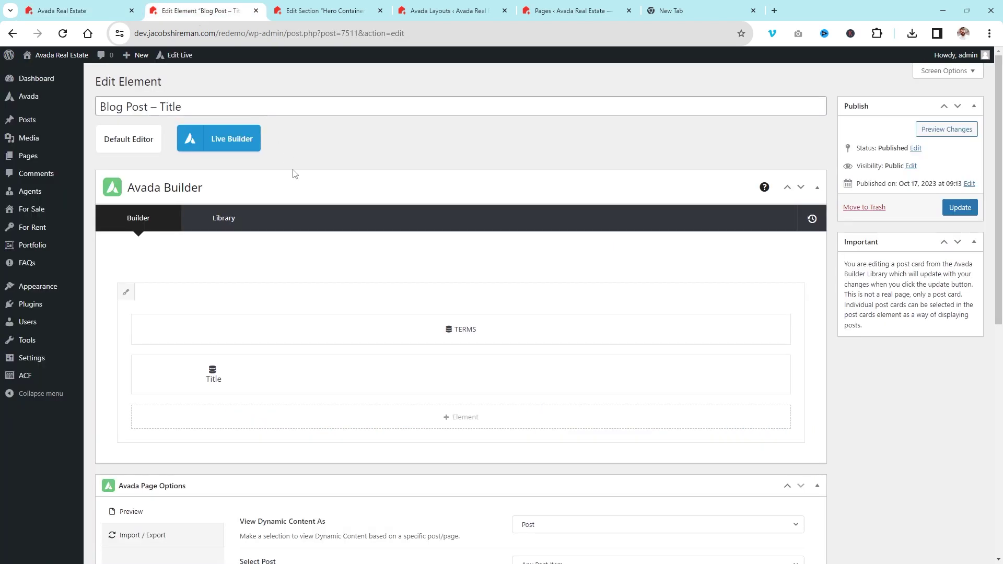
{"action": "left_click", "coordinate": [283, 5]}
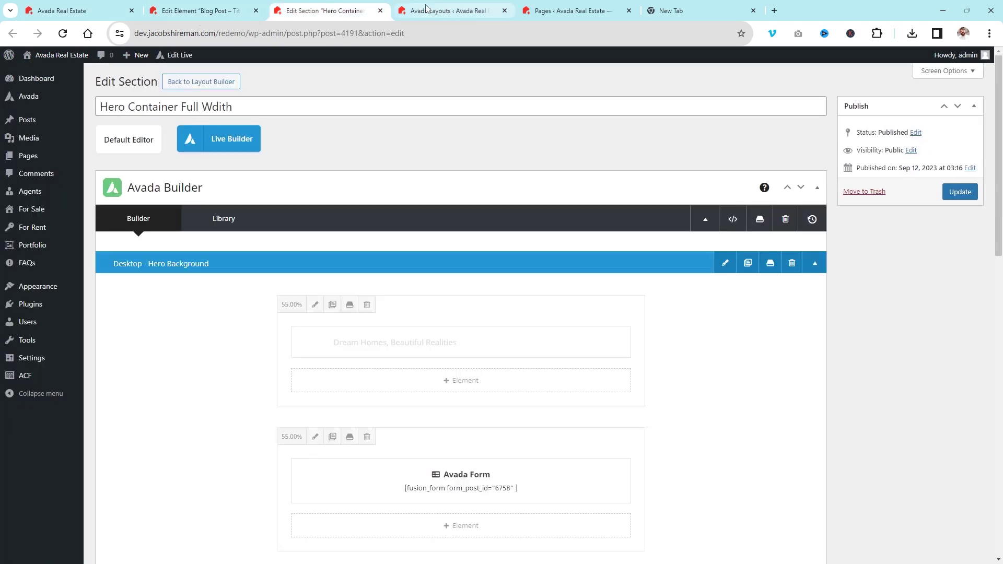
{"action": "left_click", "coordinate": [217, 11]}
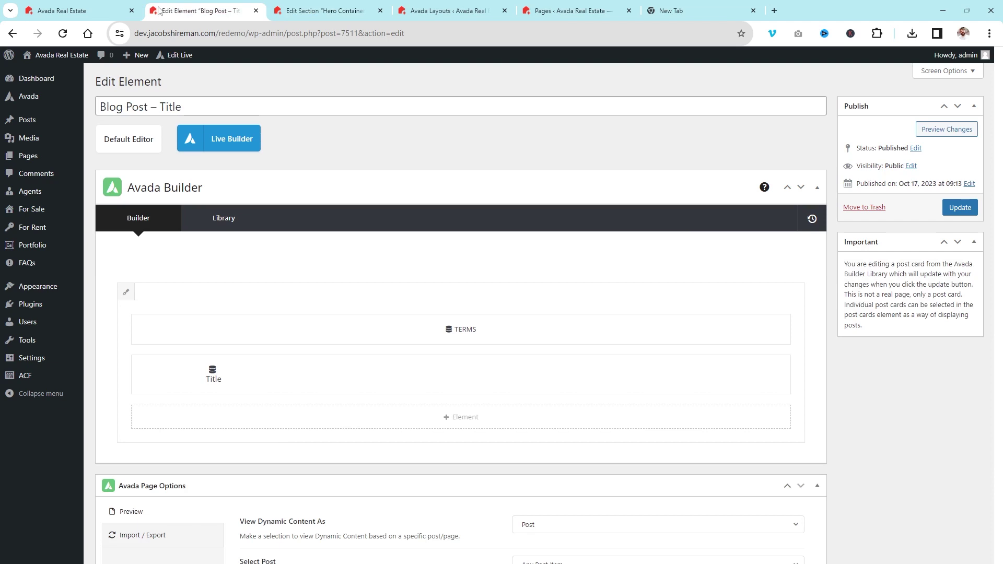
Step: Open the Avada Real Estate Home page for editing and delete its Newletter Signup container
{"action": "left_click", "coordinate": [555, 11]}
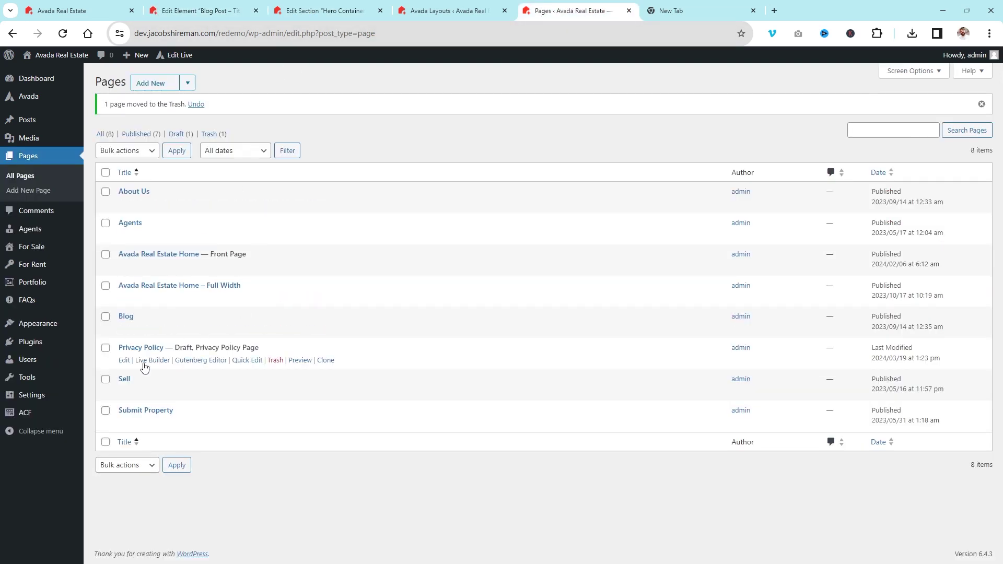
{"action": "left_click", "coordinate": [137, 256]}
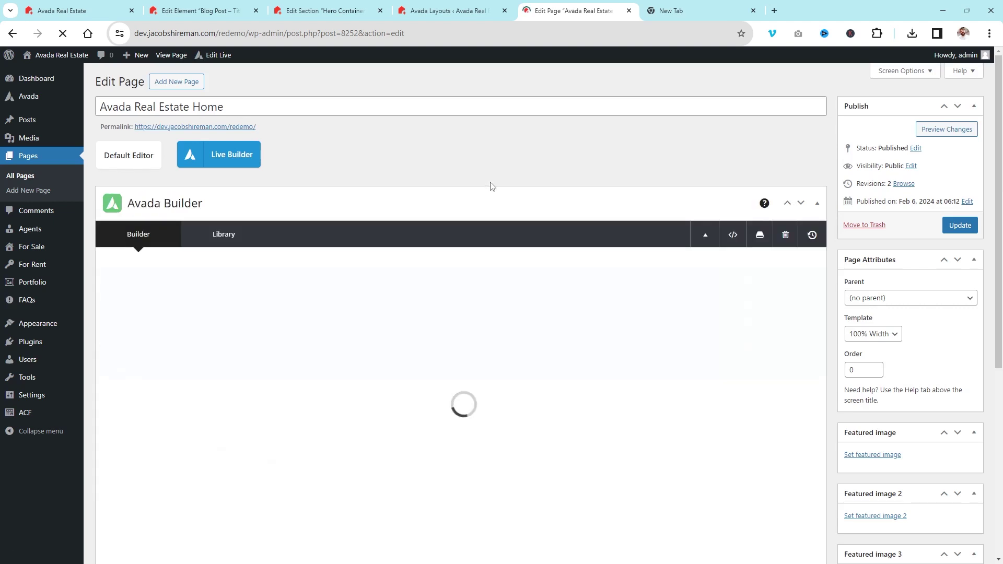
{"action": "scroll", "coordinate": [490, 186], "scroll_direction": "down", "scroll_amount": 3}
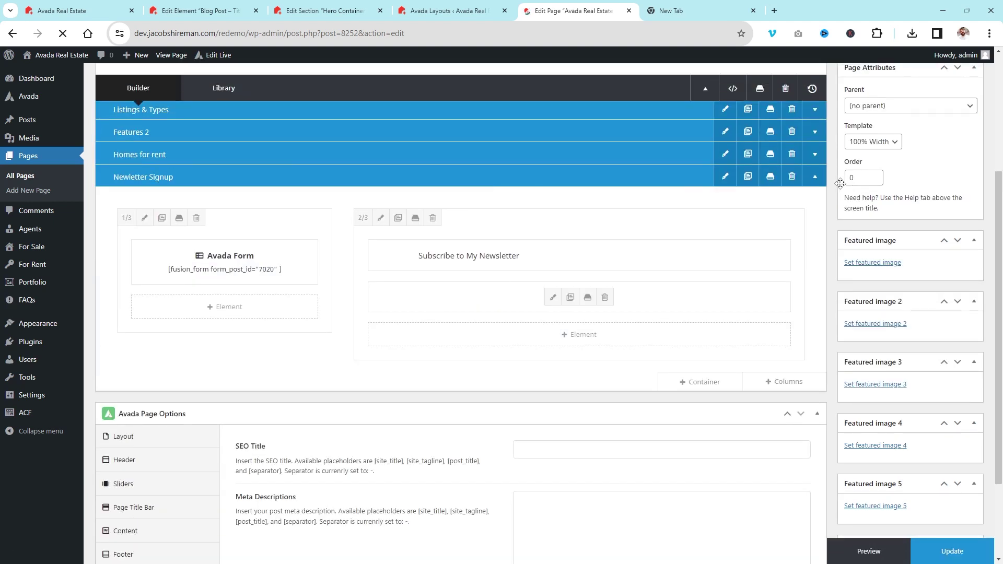
{"action": "left_click", "coordinate": [791, 176]}
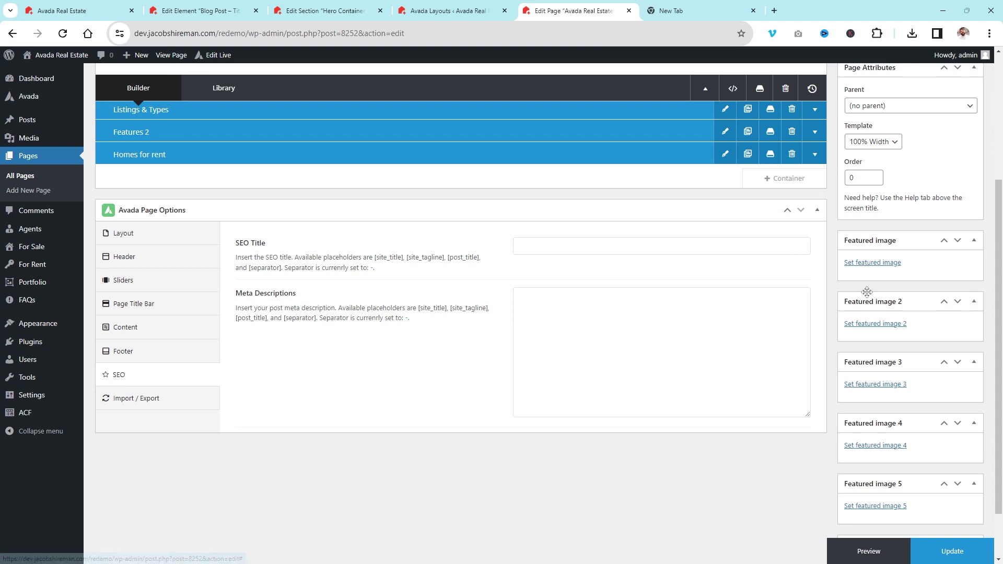
Step: Restore the Newletter Signup container from the builder history and delete it again
{"action": "scroll", "coordinate": [586, 265], "scroll_direction": "up", "scroll_amount": 3}
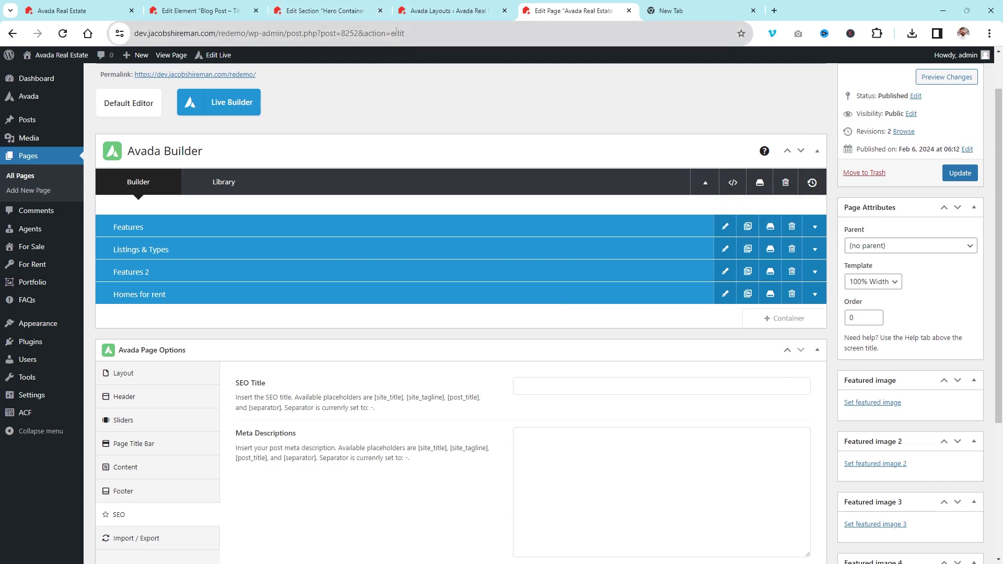
{"action": "mouse_move", "coordinate": [810, 184]}
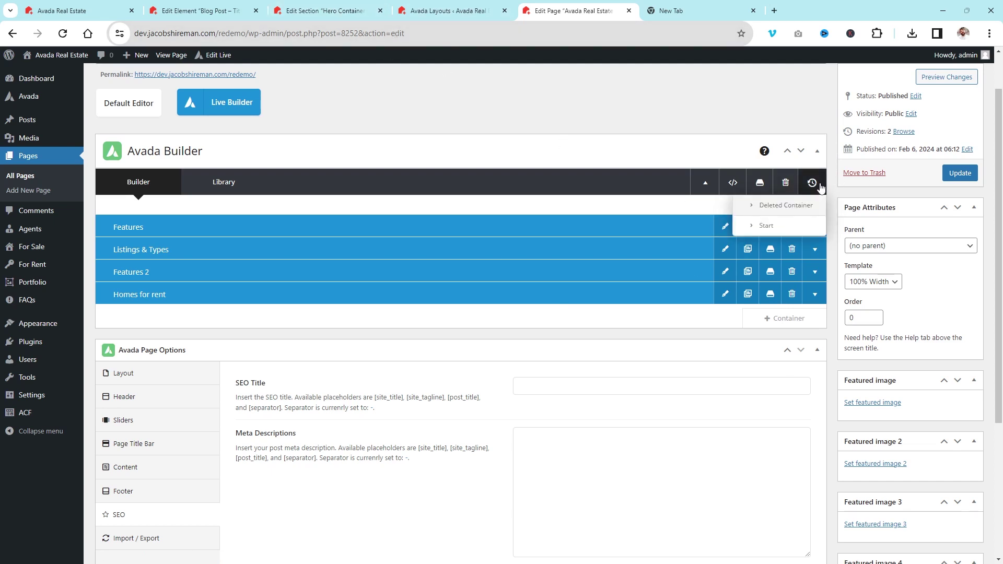
{"action": "left_click", "coordinate": [799, 209]}
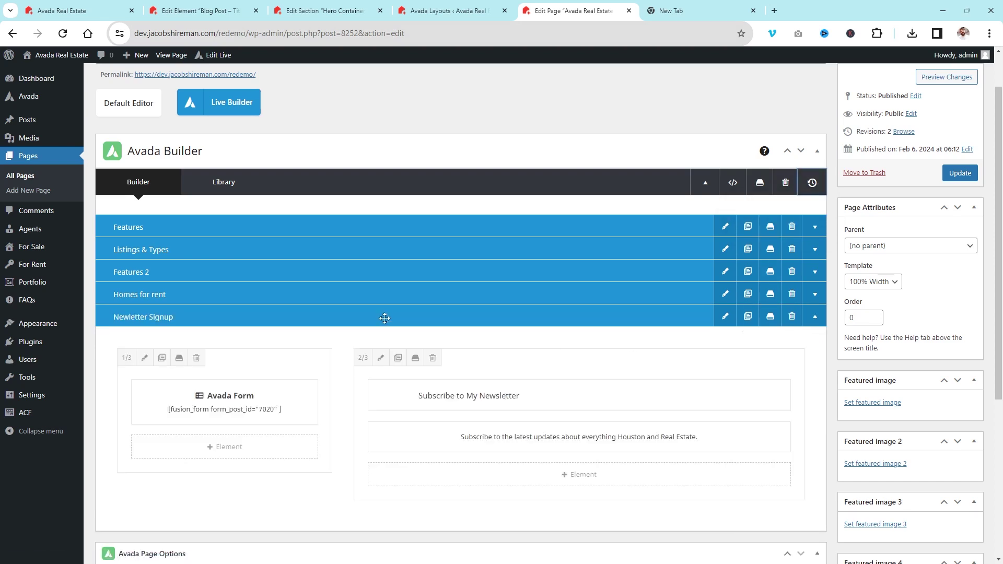
{"action": "left_click", "coordinate": [792, 316]}
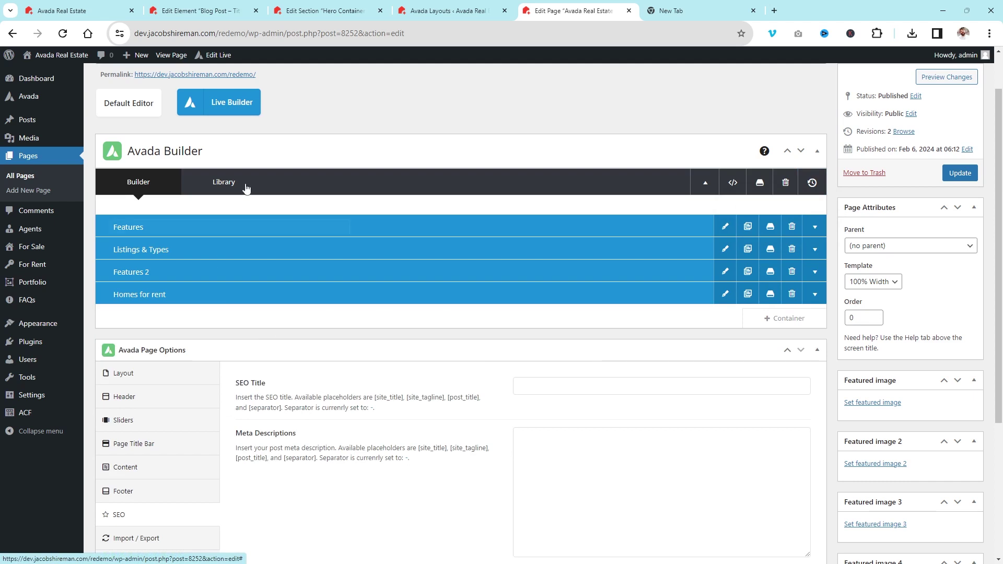
Step: Expand the Homes for rent container and open the settings of its first Post Cards element
{"action": "left_click", "coordinate": [816, 294]}
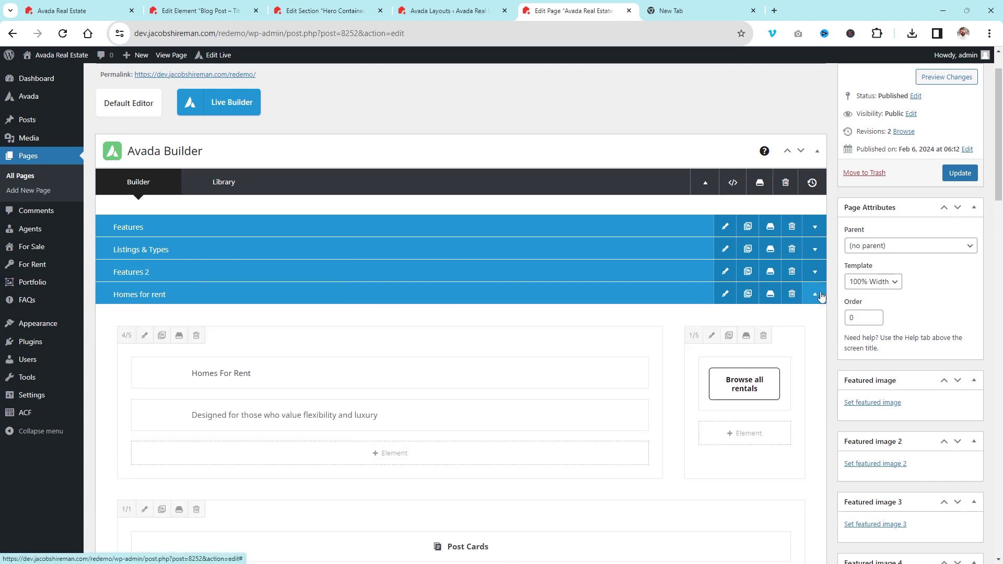
{"action": "scroll", "coordinate": [540, 346], "scroll_direction": "down", "scroll_amount": 7}
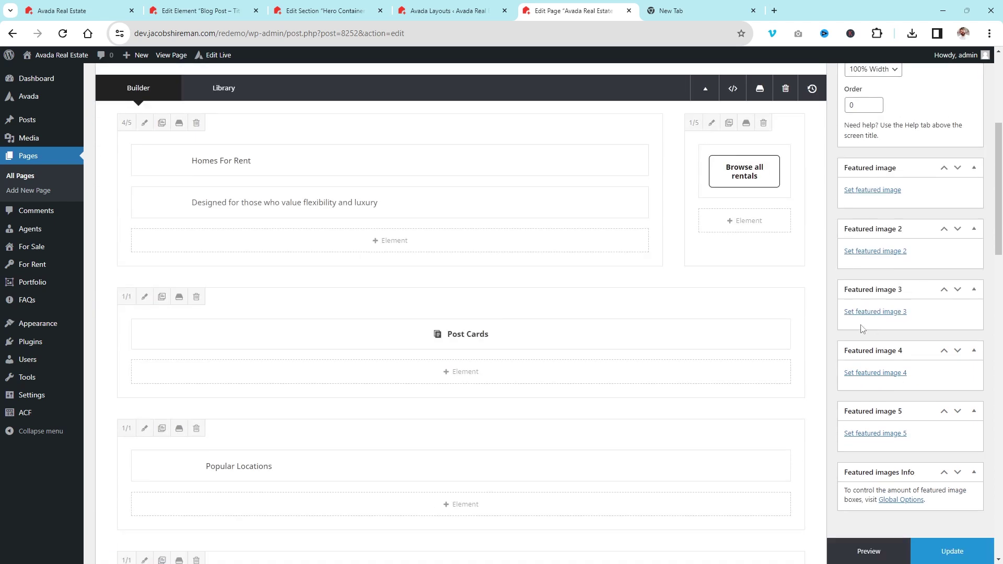
{"action": "scroll", "coordinate": [526, 268], "scroll_direction": "down", "scroll_amount": 1}
{"action": "scroll", "coordinate": [508, 287], "scroll_direction": "up", "scroll_amount": 3}
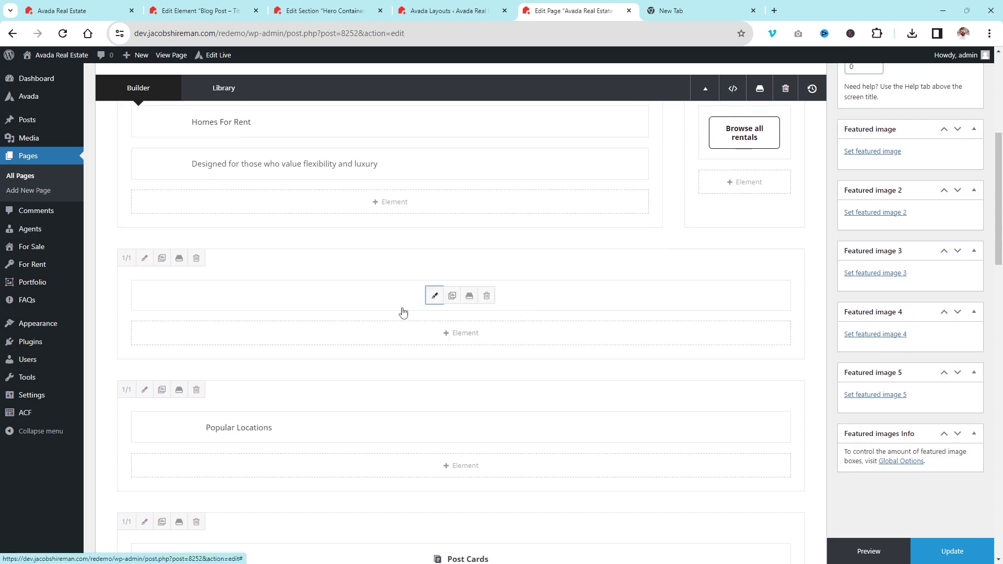
{"action": "left_click", "coordinate": [435, 295]}
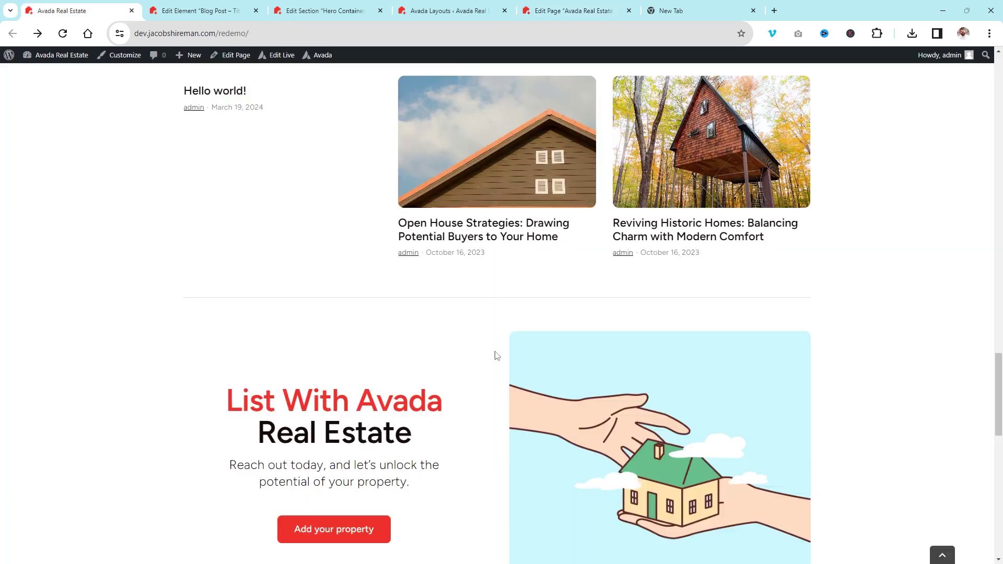
Step: Look at the live home page around the blog cards and return to the Post Cards element's settings
{"action": "scroll", "coordinate": [322, 168], "scroll_direction": "down", "scroll_amount": 3}
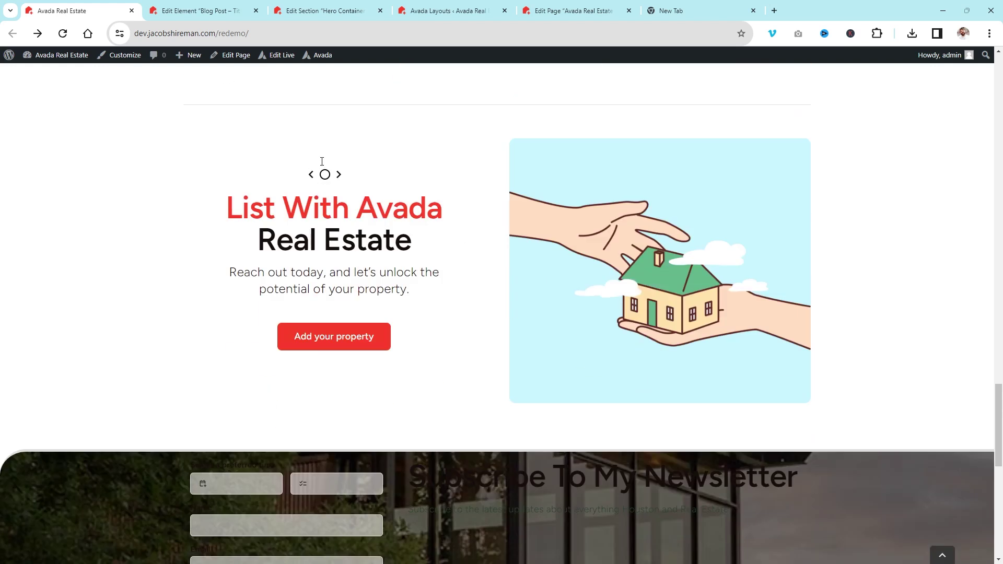
{"action": "scroll", "coordinate": [466, 177], "scroll_direction": "up", "scroll_amount": 10}
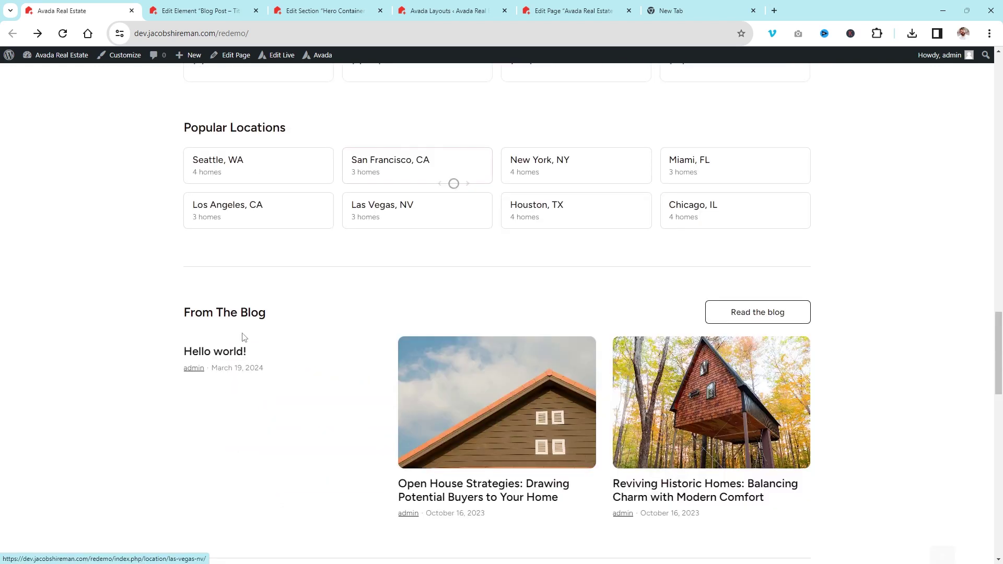
{"action": "left_click", "coordinate": [191, 9]}
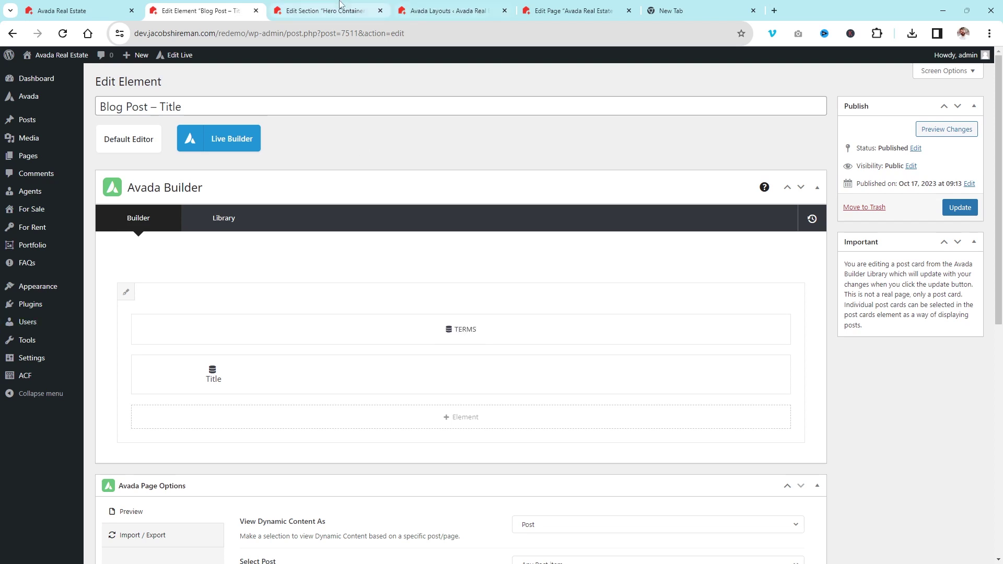
{"action": "left_click", "coordinate": [322, 10]}
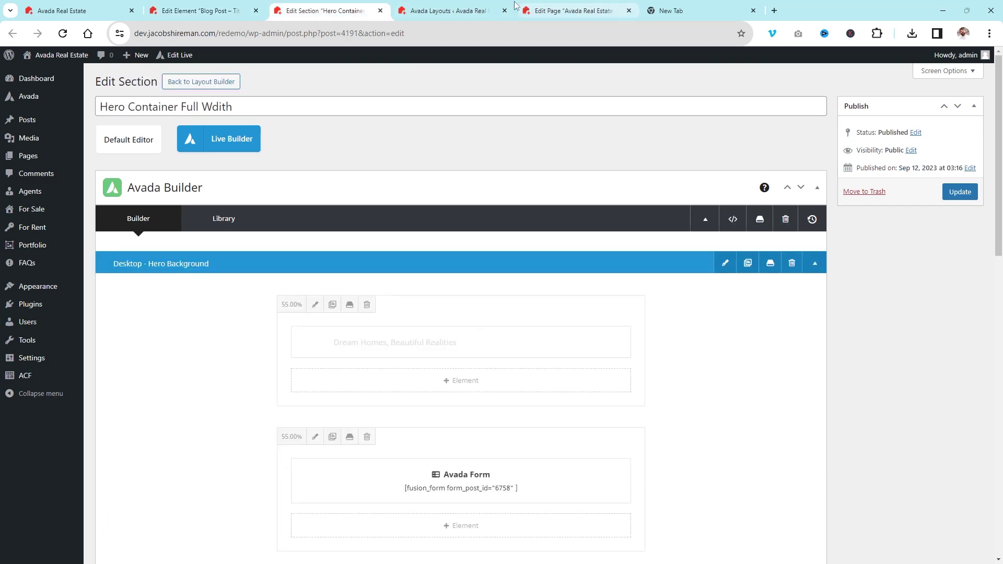
{"action": "left_click", "coordinate": [574, 11]}
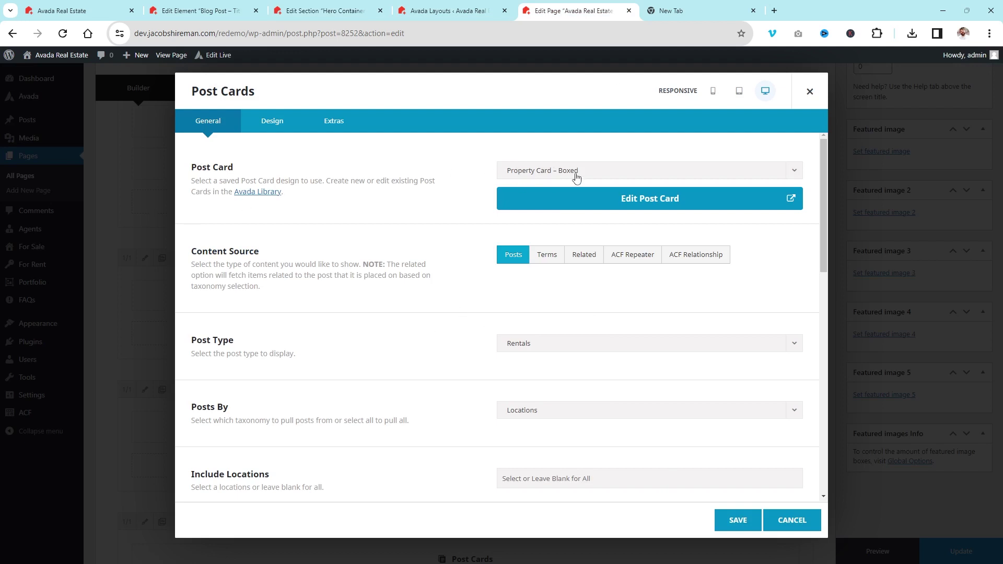
Step: Go back from the Blog Post – Title editor to the Avada Library and filter it to post cards only
{"action": "left_click", "coordinate": [206, 10]}
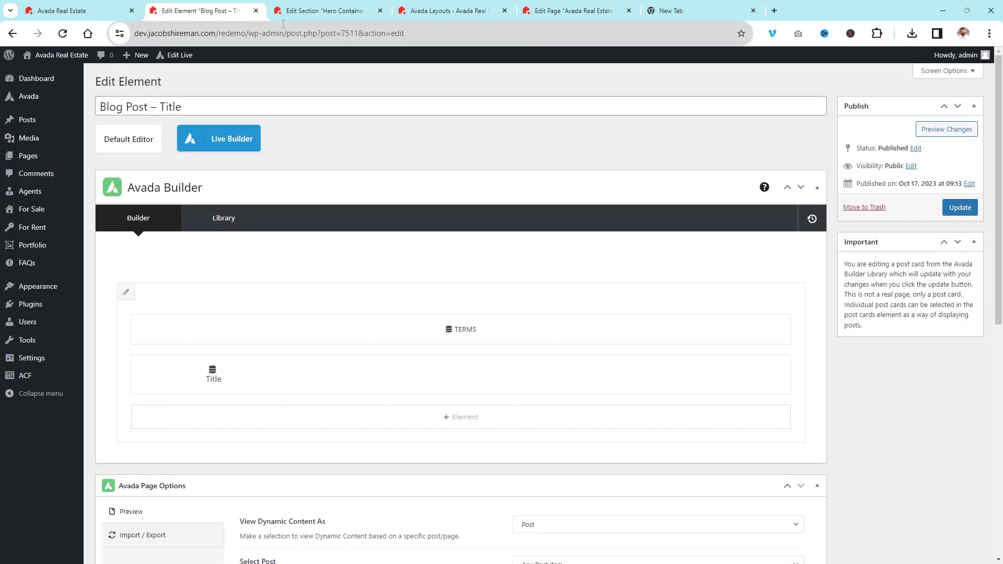
{"action": "left_click", "coordinate": [12, 33]}
{"action": "mouse_move", "coordinate": [10, 67]}
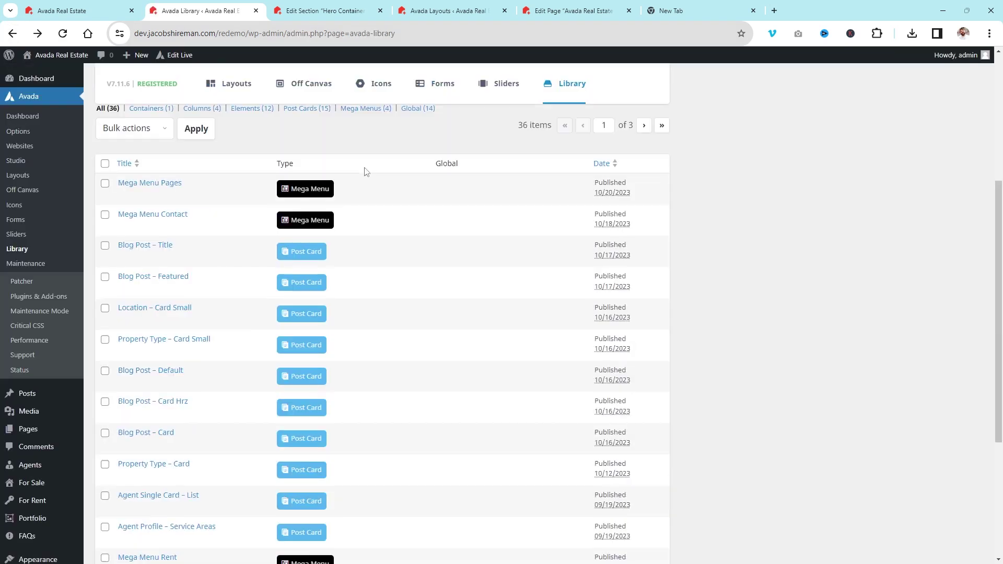
{"action": "scroll", "coordinate": [354, 180], "scroll_direction": "up", "scroll_amount": 3}
{"action": "left_click", "coordinate": [307, 263]}
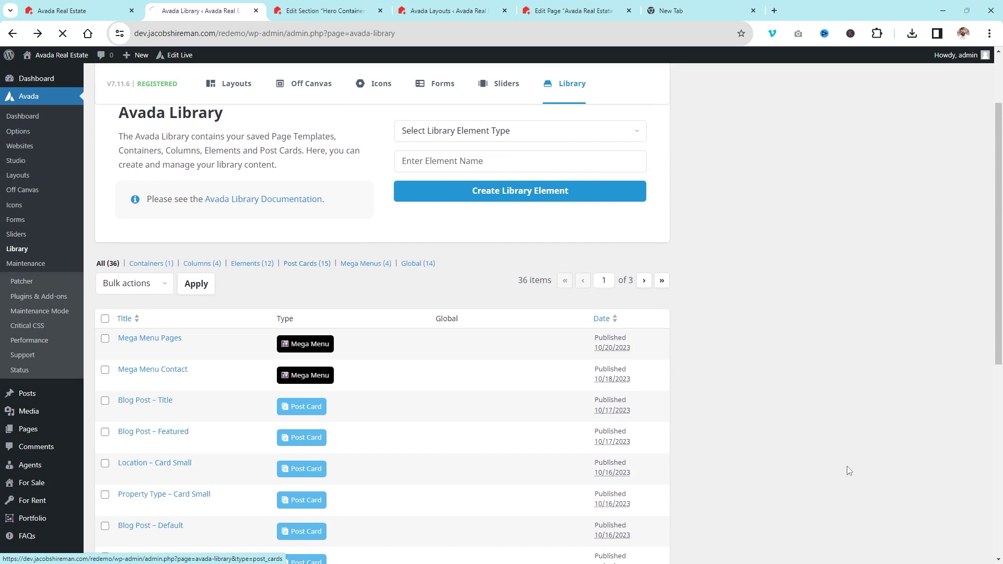
Step: Look through the library's post card designs, including the Property Card – Boxed entry
{"action": "scroll", "coordinate": [438, 311], "scroll_direction": "down", "scroll_amount": 3}
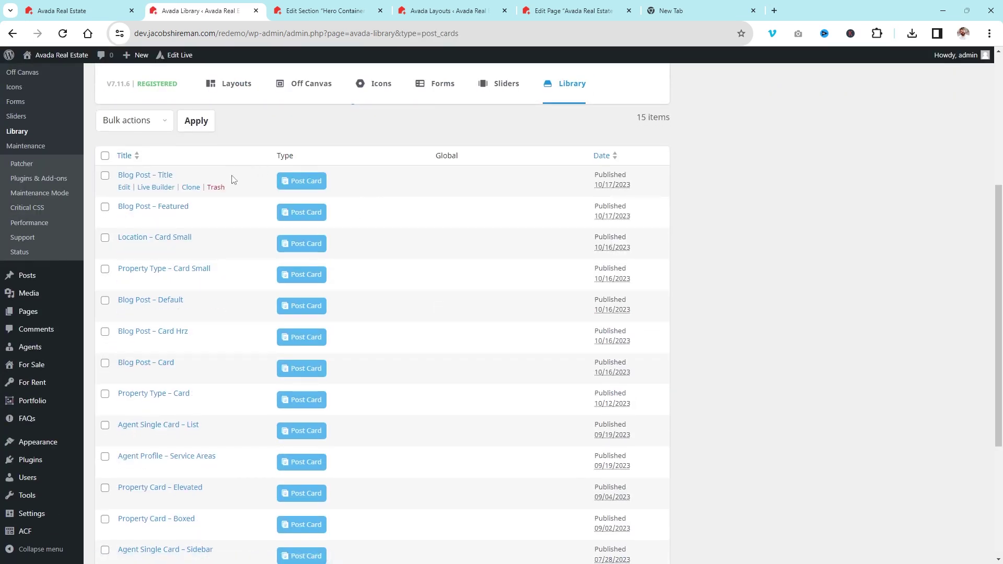
{"action": "scroll", "coordinate": [184, 252], "scroll_direction": "down", "scroll_amount": 3}
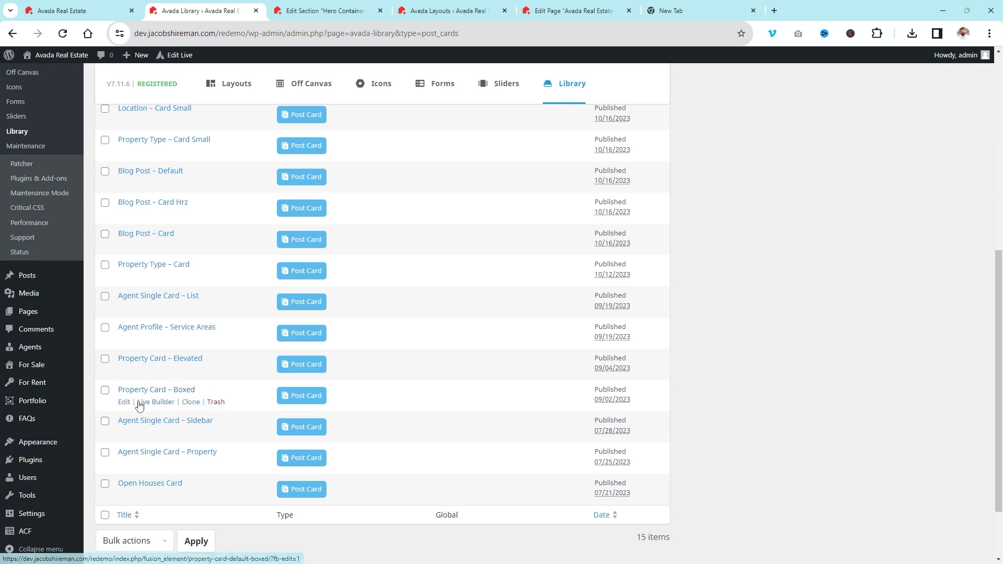
{"action": "left_click", "coordinate": [294, 11]}
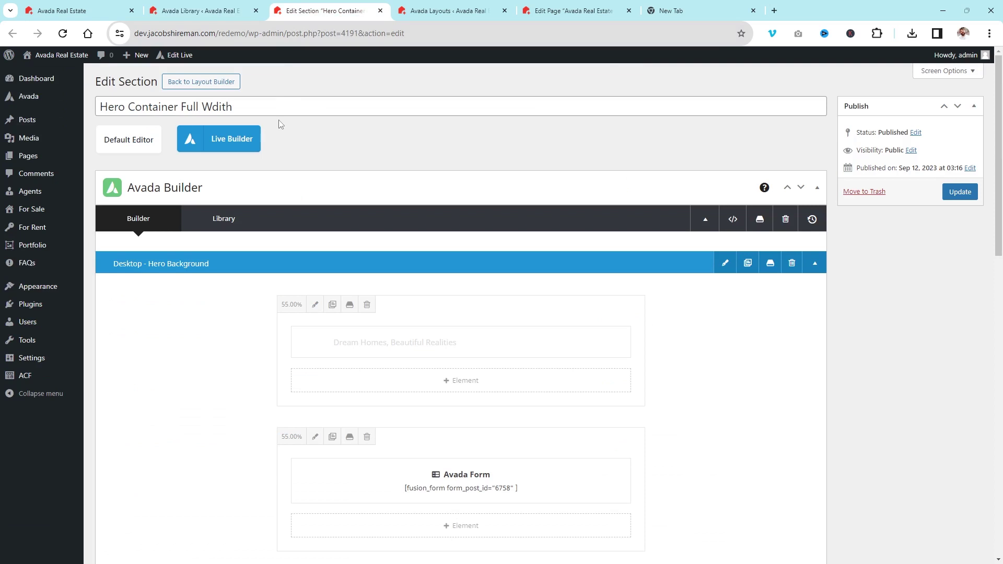
{"action": "left_click", "coordinate": [448, 10]}
{"action": "left_click", "coordinate": [201, 10]}
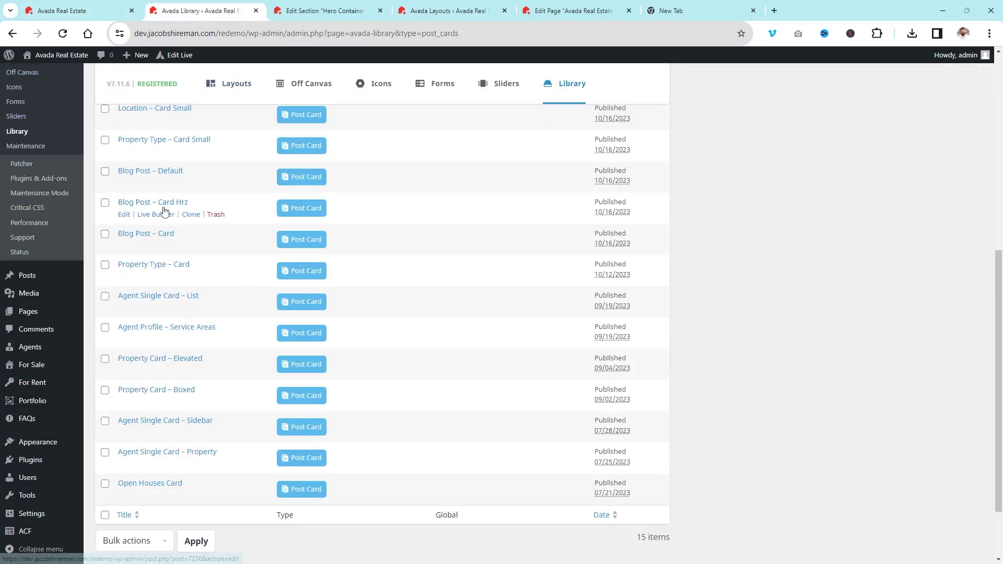
{"action": "scroll", "coordinate": [159, 240], "scroll_direction": "up", "scroll_amount": 1}
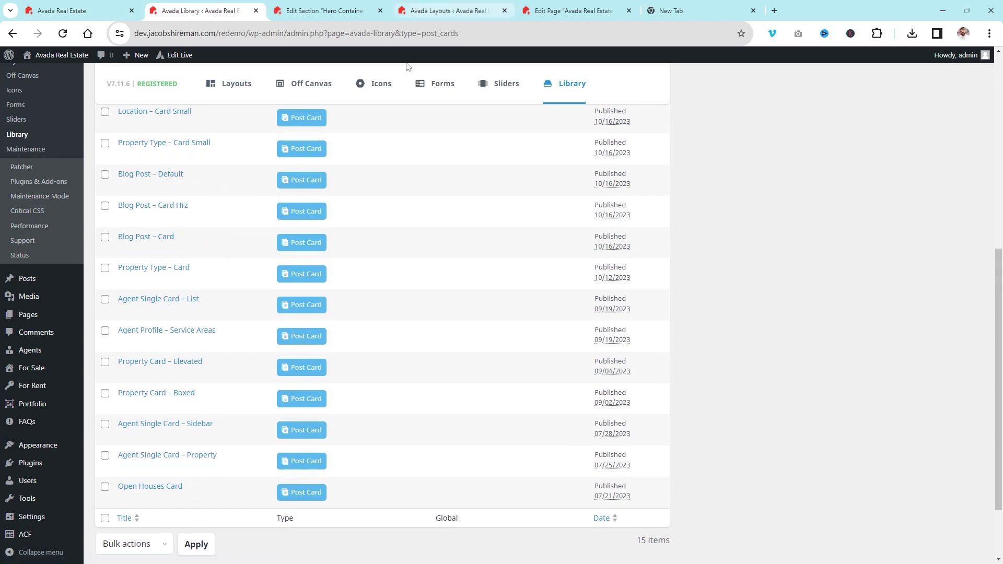
{"action": "scroll", "coordinate": [483, 221], "scroll_direction": "up", "scroll_amount": 3}
{"action": "scroll", "coordinate": [201, 236], "scroll_direction": "down", "scroll_amount": 2}
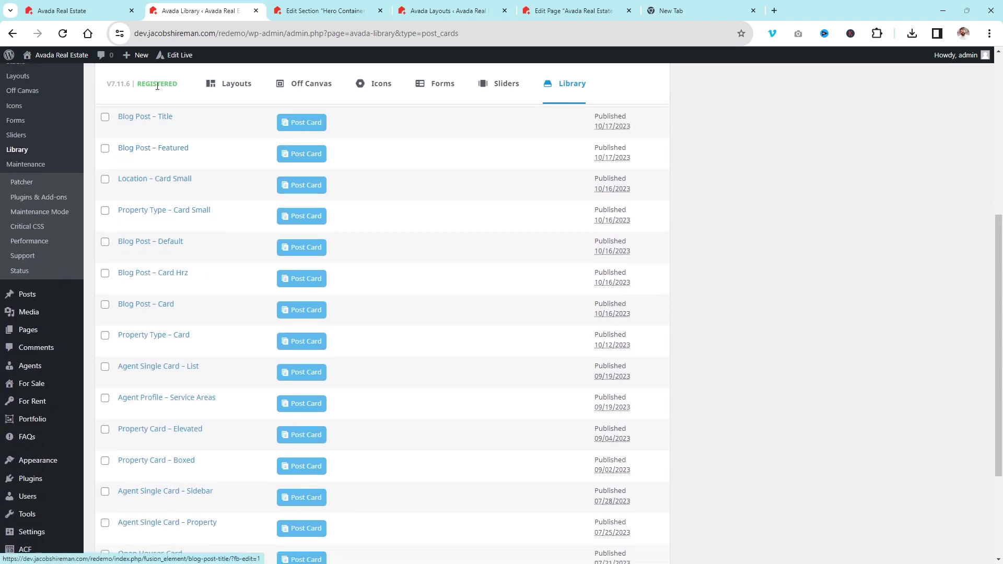
Step: Review the live home page from the hero section down through the listings and feature sections
{"action": "left_click", "coordinate": [68, 10]}
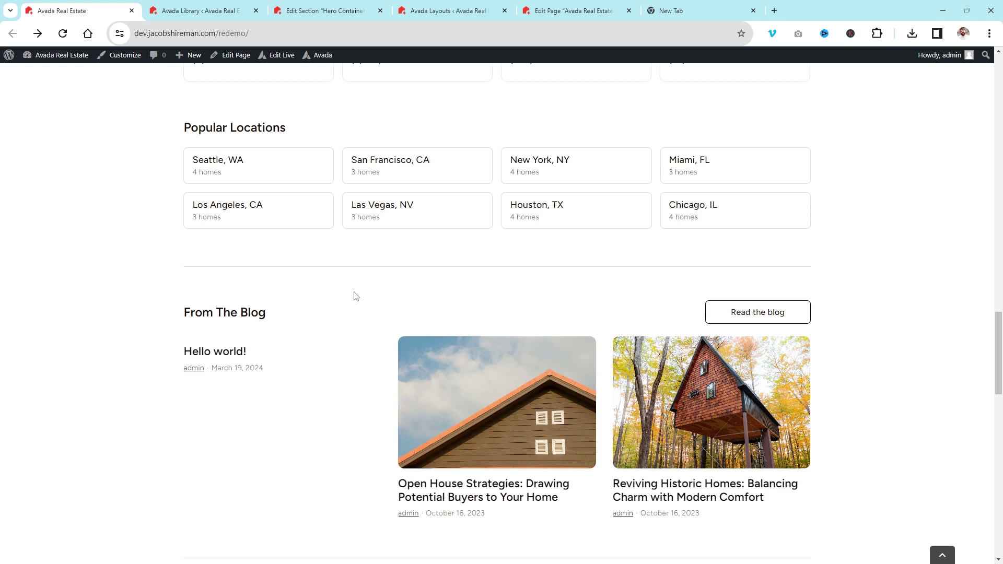
{"action": "scroll", "coordinate": [242, 209], "scroll_direction": "up", "scroll_amount": 15}
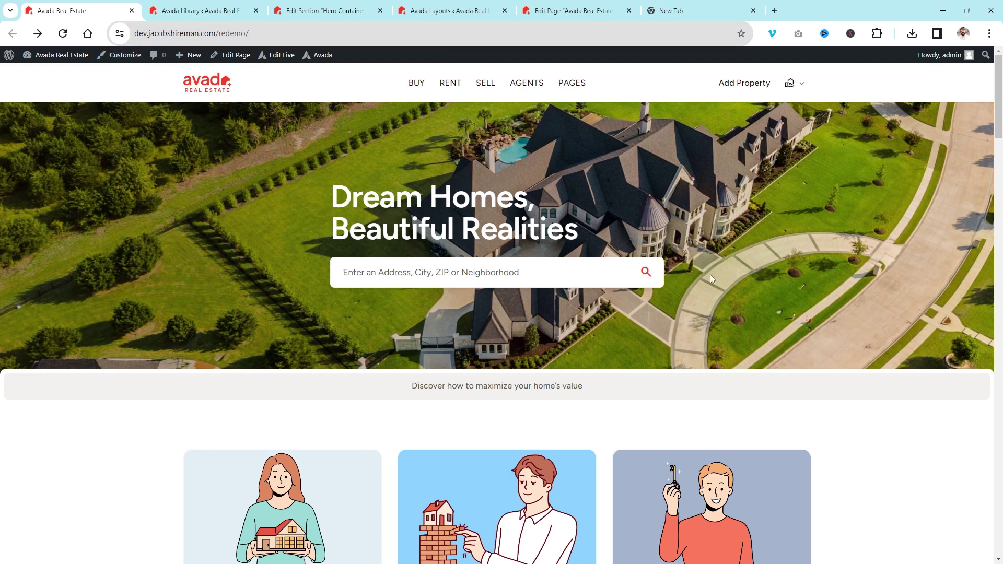
{"action": "scroll", "coordinate": [447, 326], "scroll_direction": "down", "scroll_amount": 2}
{"action": "scroll", "coordinate": [137, 148], "scroll_direction": "up", "scroll_amount": 2}
{"action": "scroll", "coordinate": [109, 241], "scroll_direction": "down", "scroll_amount": 7}
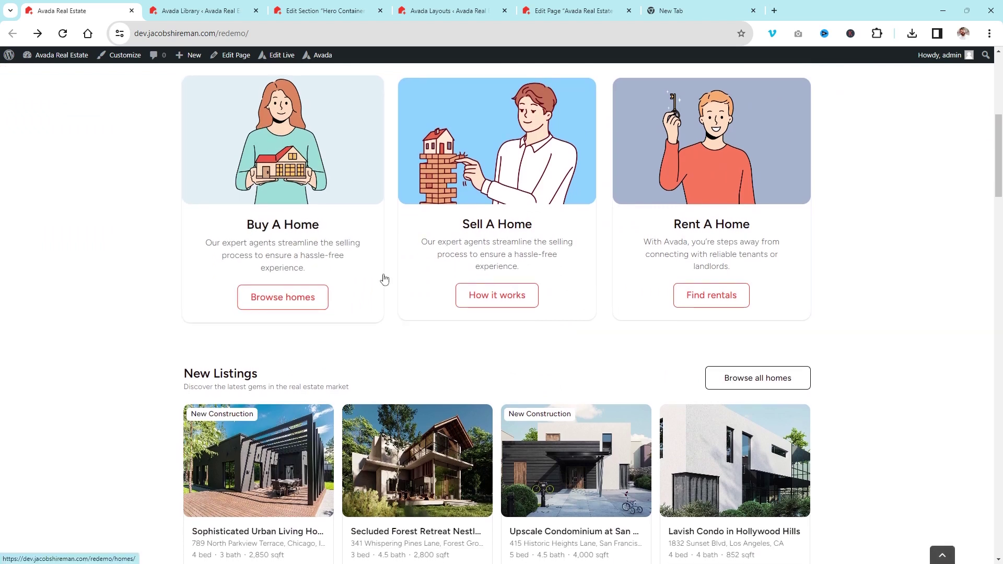
{"action": "scroll", "coordinate": [384, 278], "scroll_direction": "down", "scroll_amount": 8}
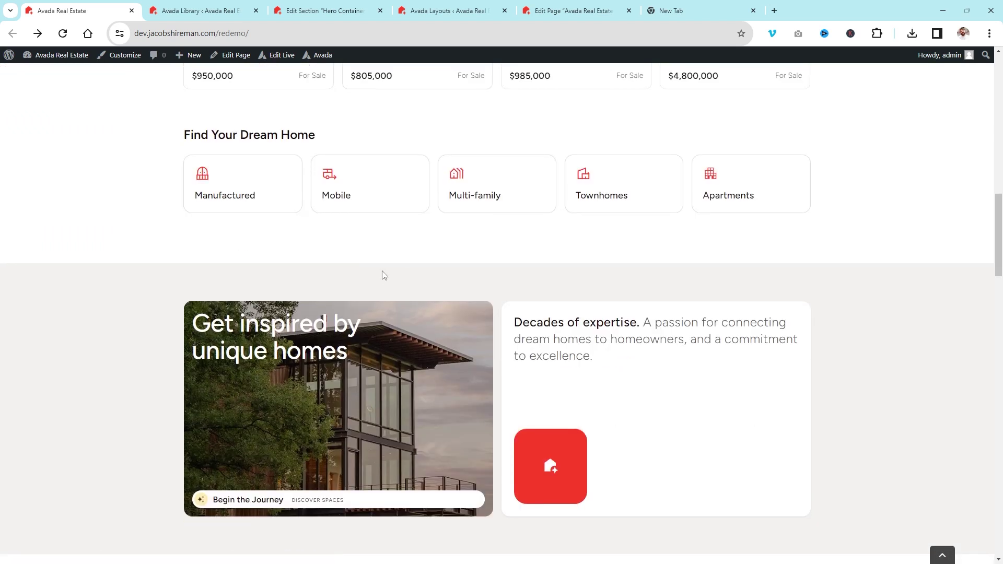
Step: Look over the Avada Library's post card list and the site's post types in the admin, and return to the live home page
{"action": "scroll", "coordinate": [380, 275], "scroll_direction": "up", "scroll_amount": 8}
{"action": "left_click", "coordinate": [201, 10]}
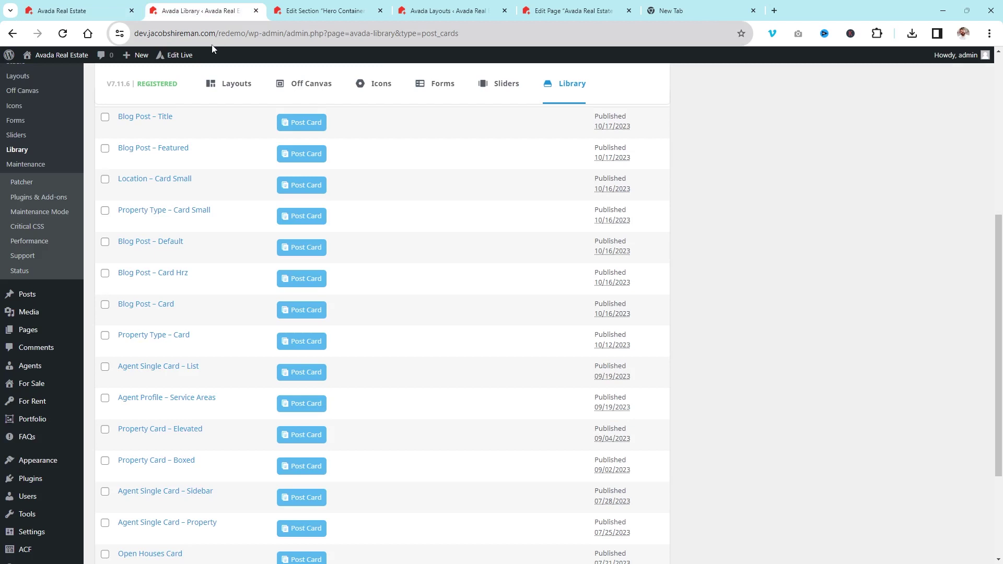
{"action": "mouse_move", "coordinate": [42, 422]}
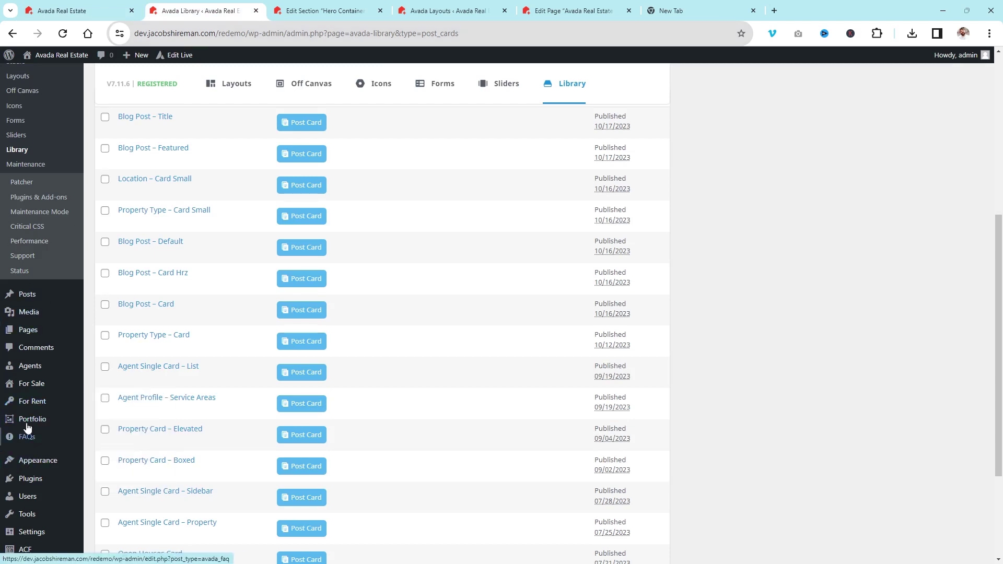
{"action": "left_click", "coordinate": [105, 14]}
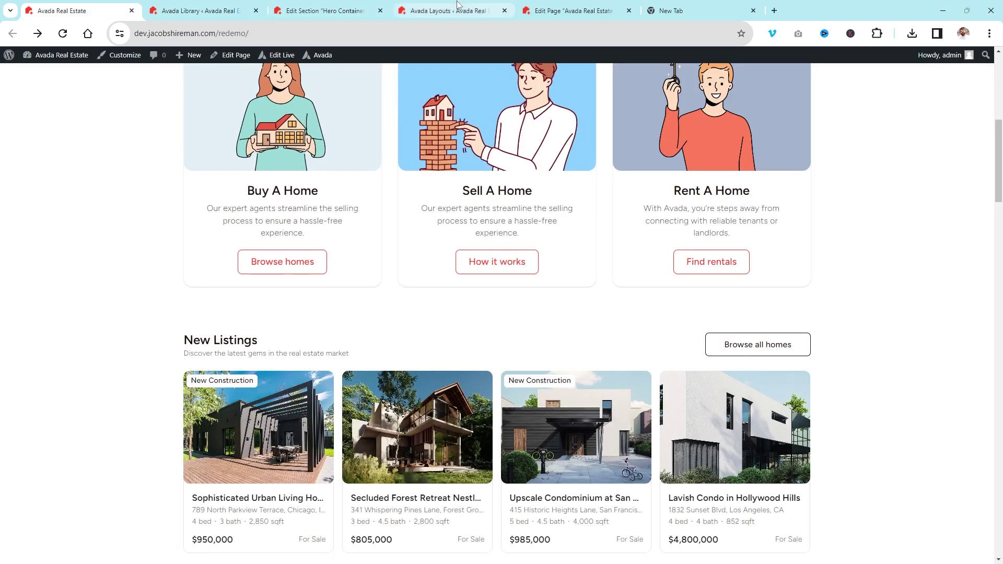
Step: Close the empty new browser tab and return to the hero section of the live home page
{"action": "left_click", "coordinate": [602, 6]}
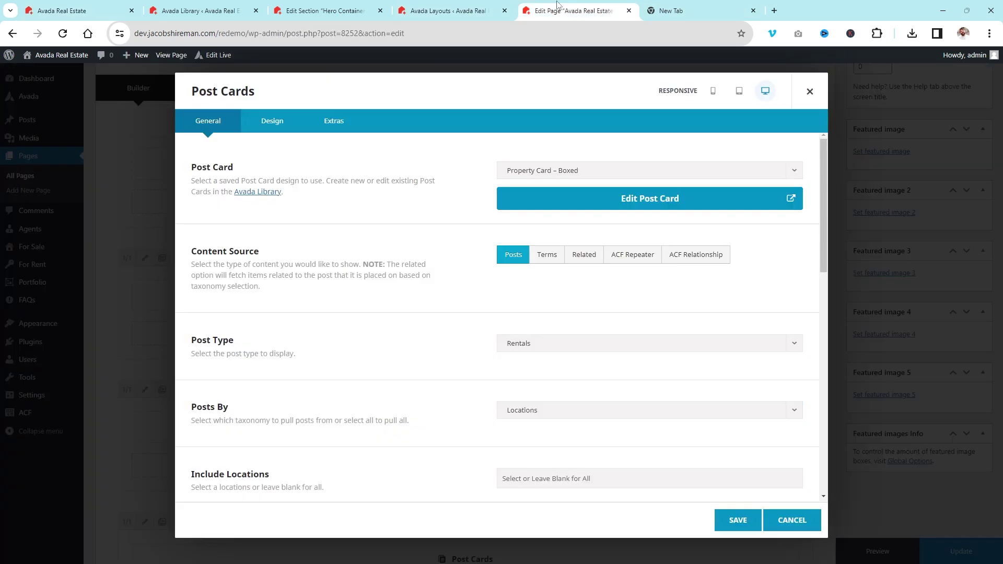
{"action": "left_click", "coordinate": [728, 5]}
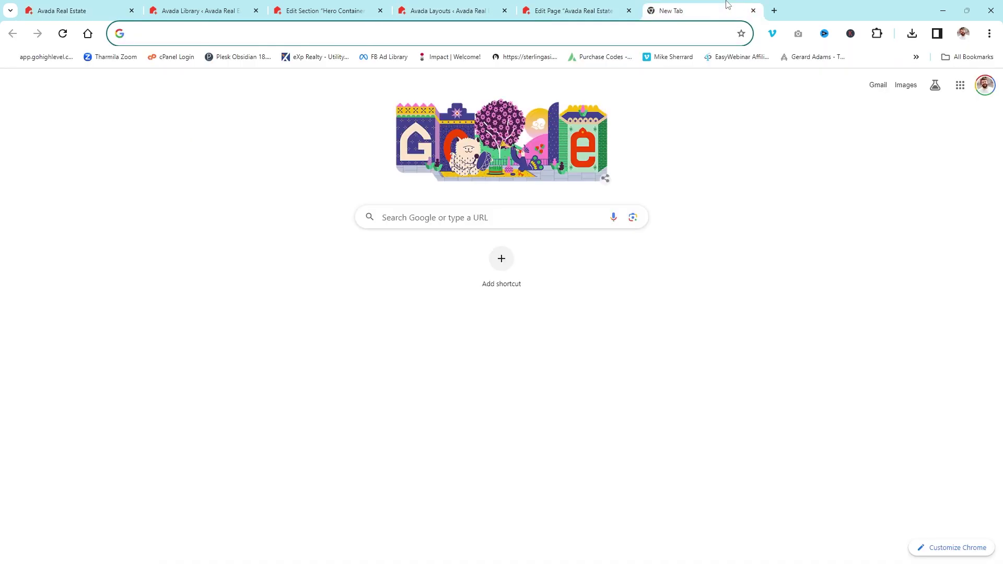
{"action": "left_click", "coordinate": [754, 11]}
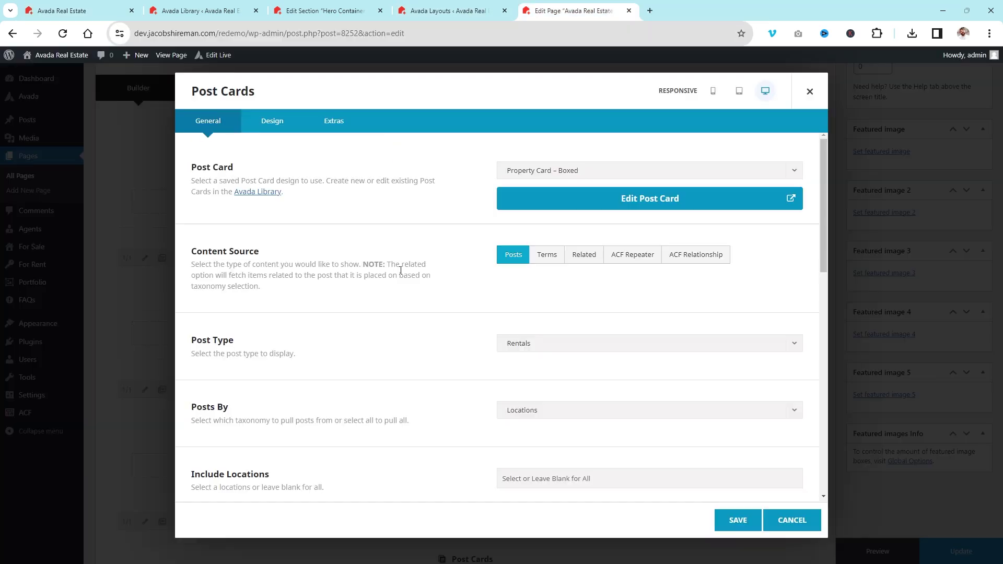
{"action": "left_click", "coordinate": [73, 4]}
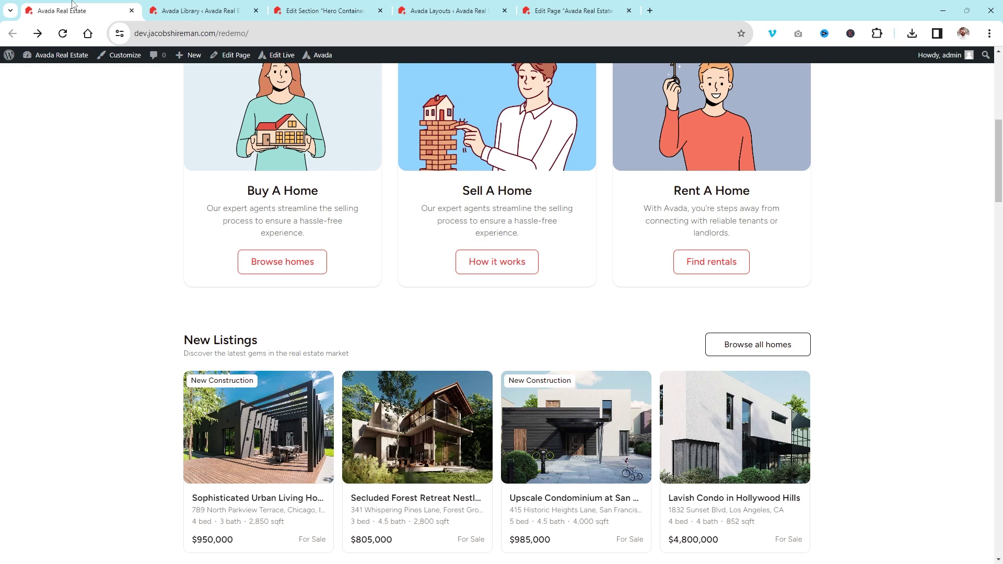
{"action": "scroll", "coordinate": [102, 183], "scroll_direction": "up", "scroll_amount": 8}
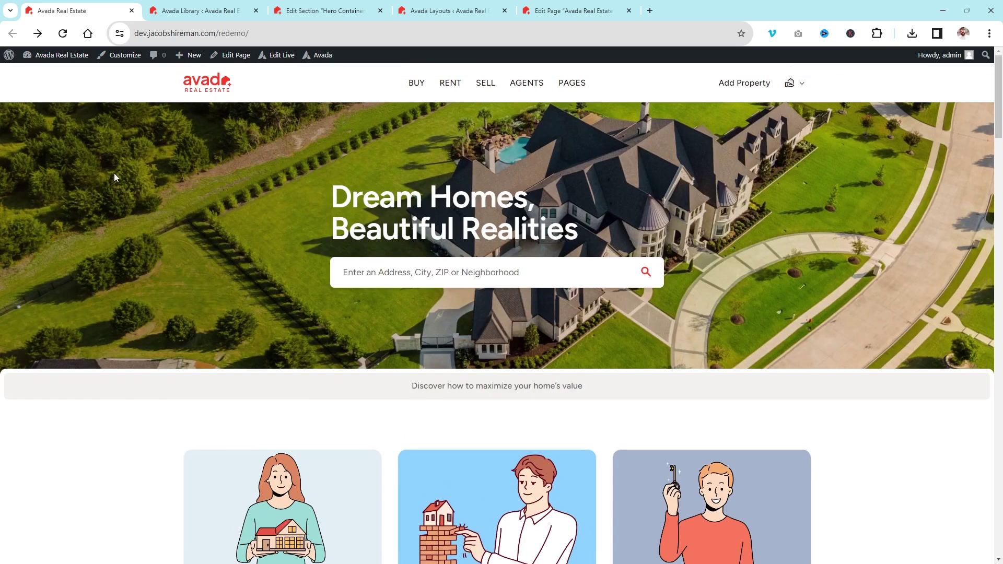